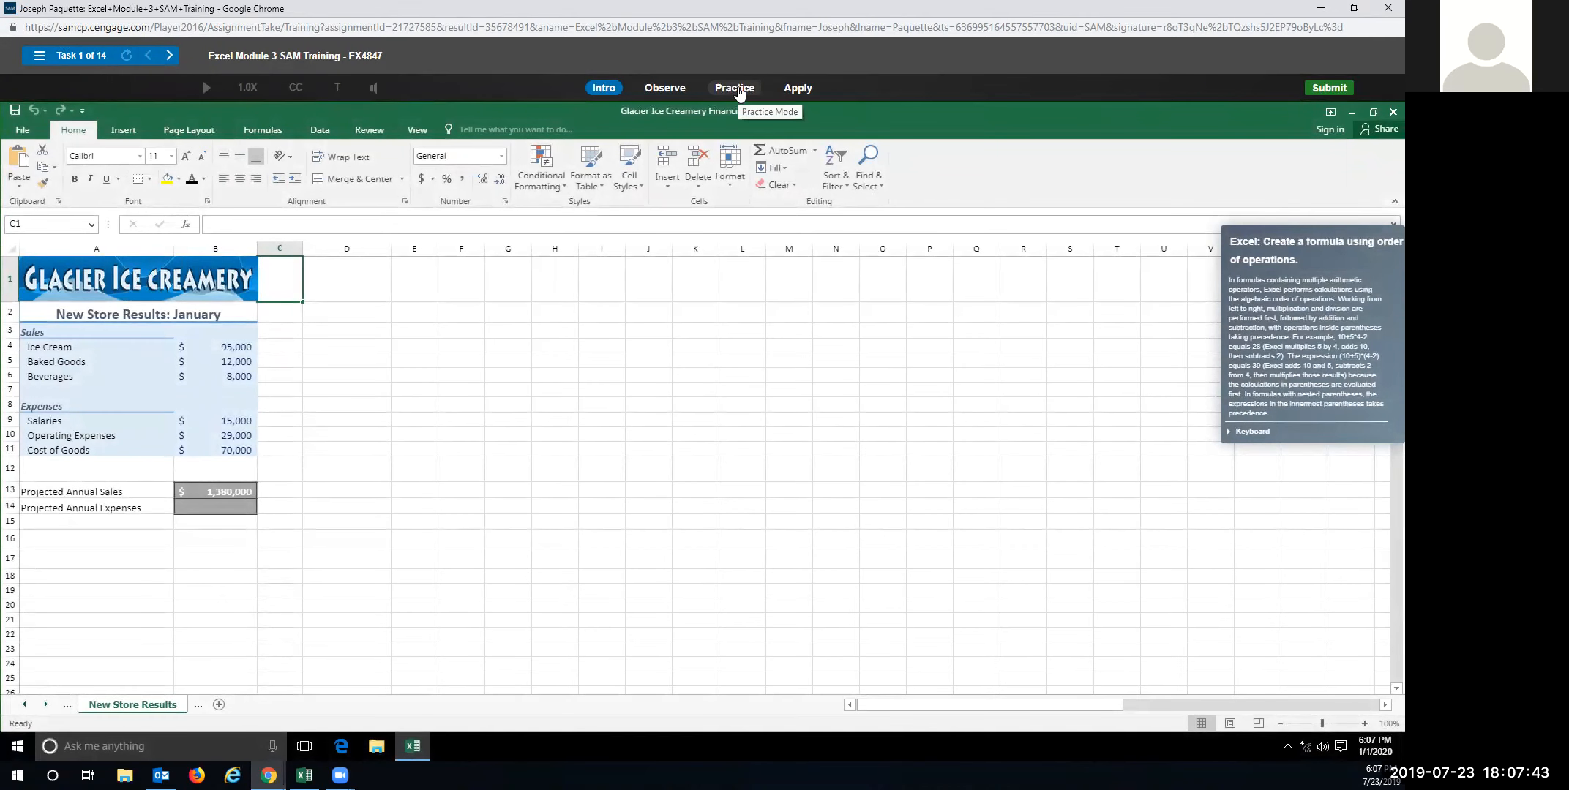
Start the Practice mode of Task 1 on creating a formula using order of operations.
click(738, 91)
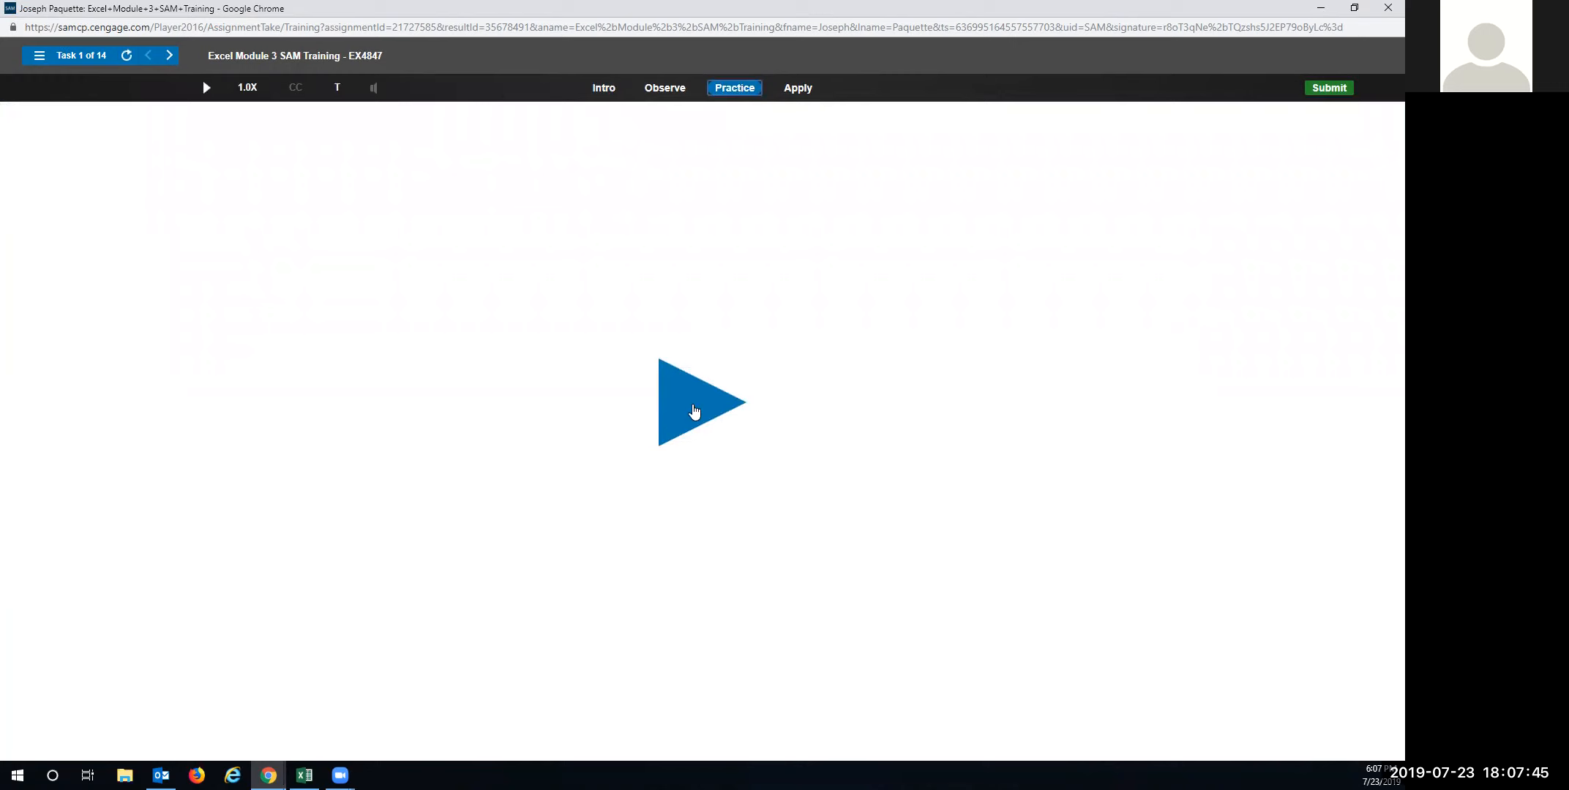
mouse_move(268, 776)
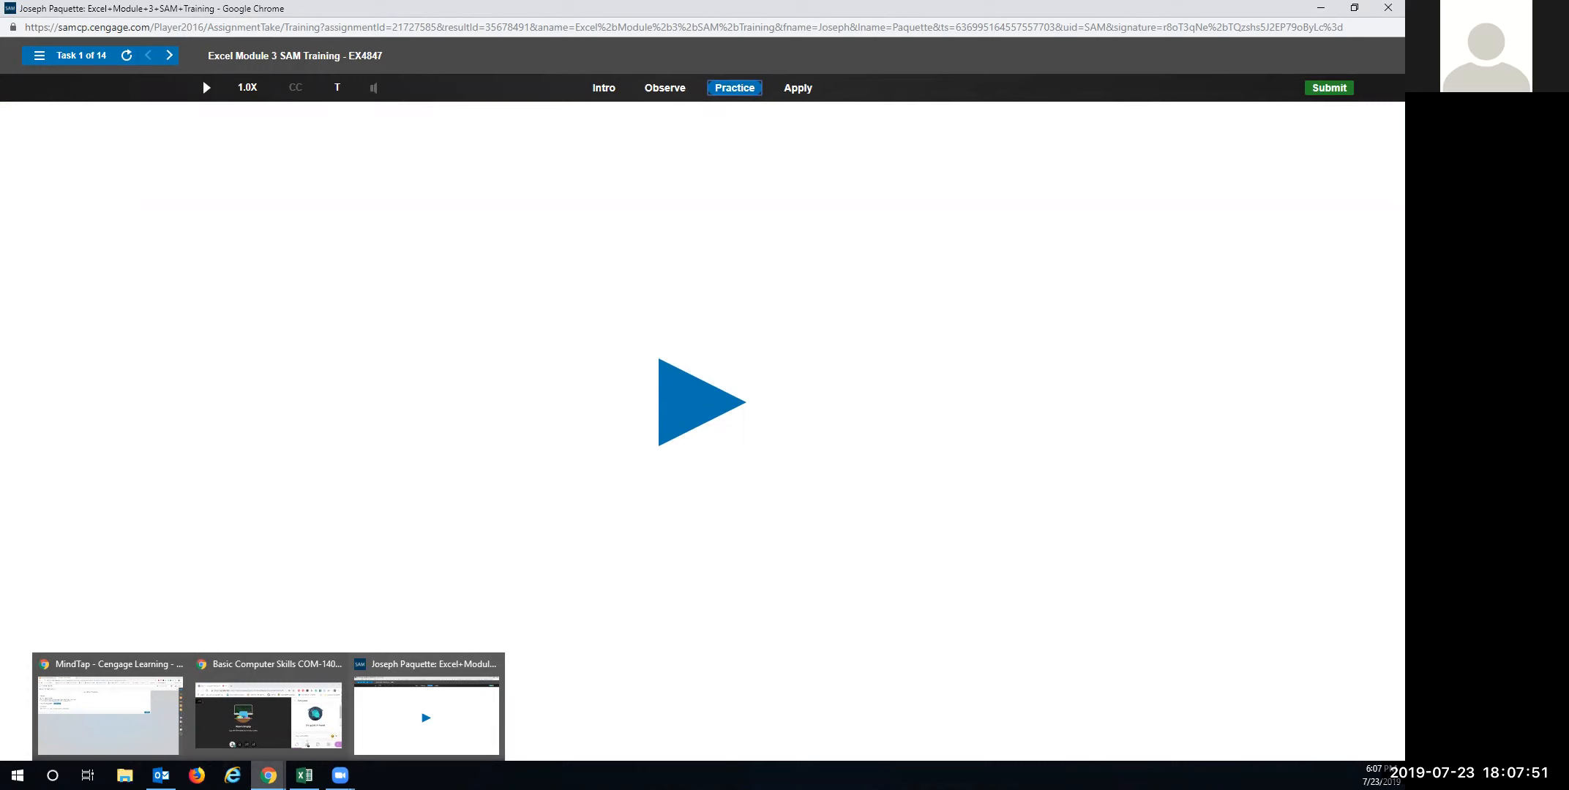
click(692, 404)
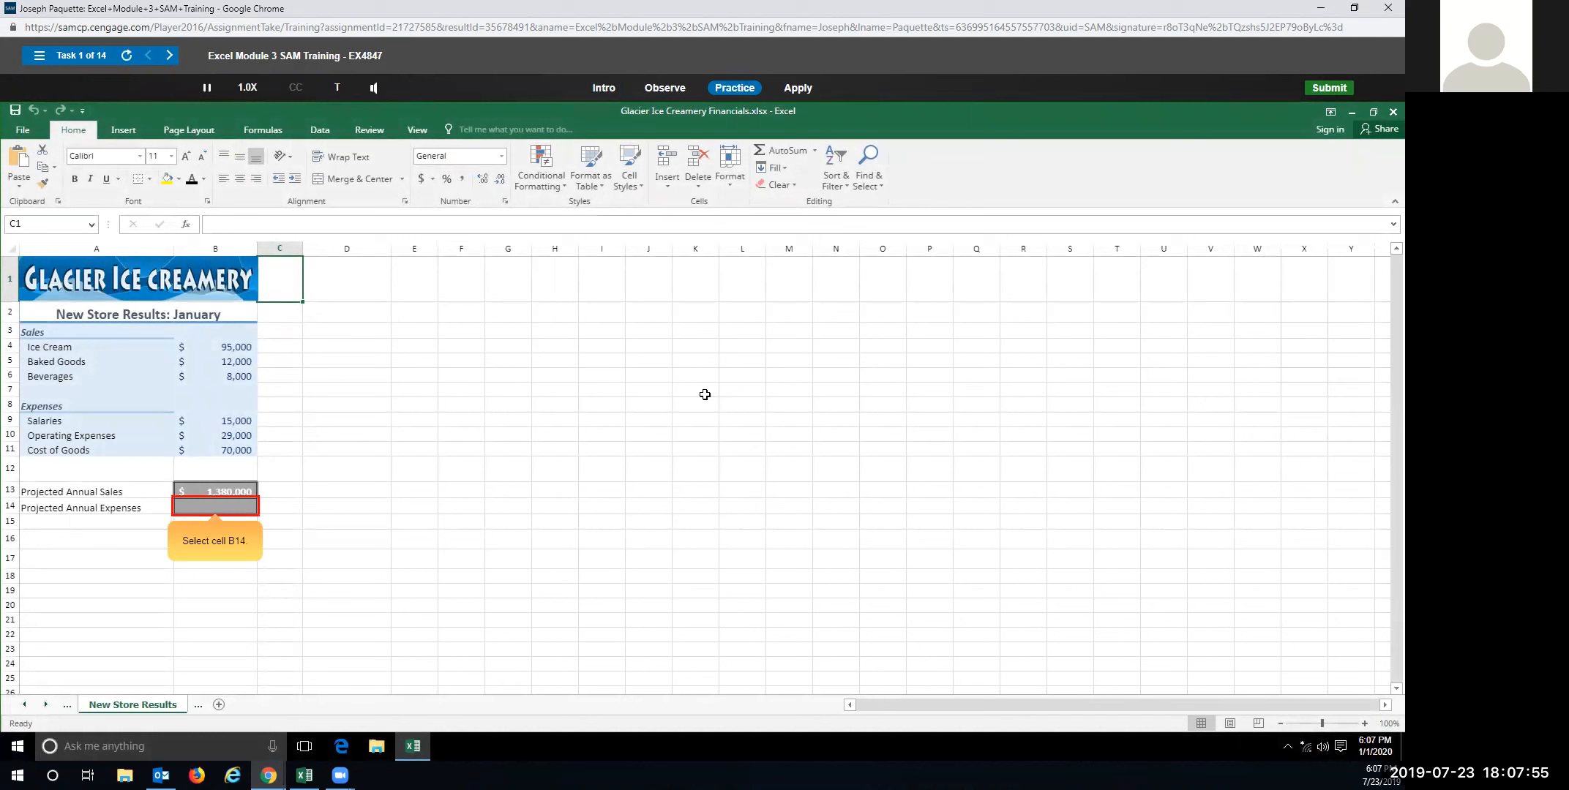
Enter the formula =(B9+B10+B11)*12 in cell B14 to calculate the projected annual expenses.
click(225, 504)
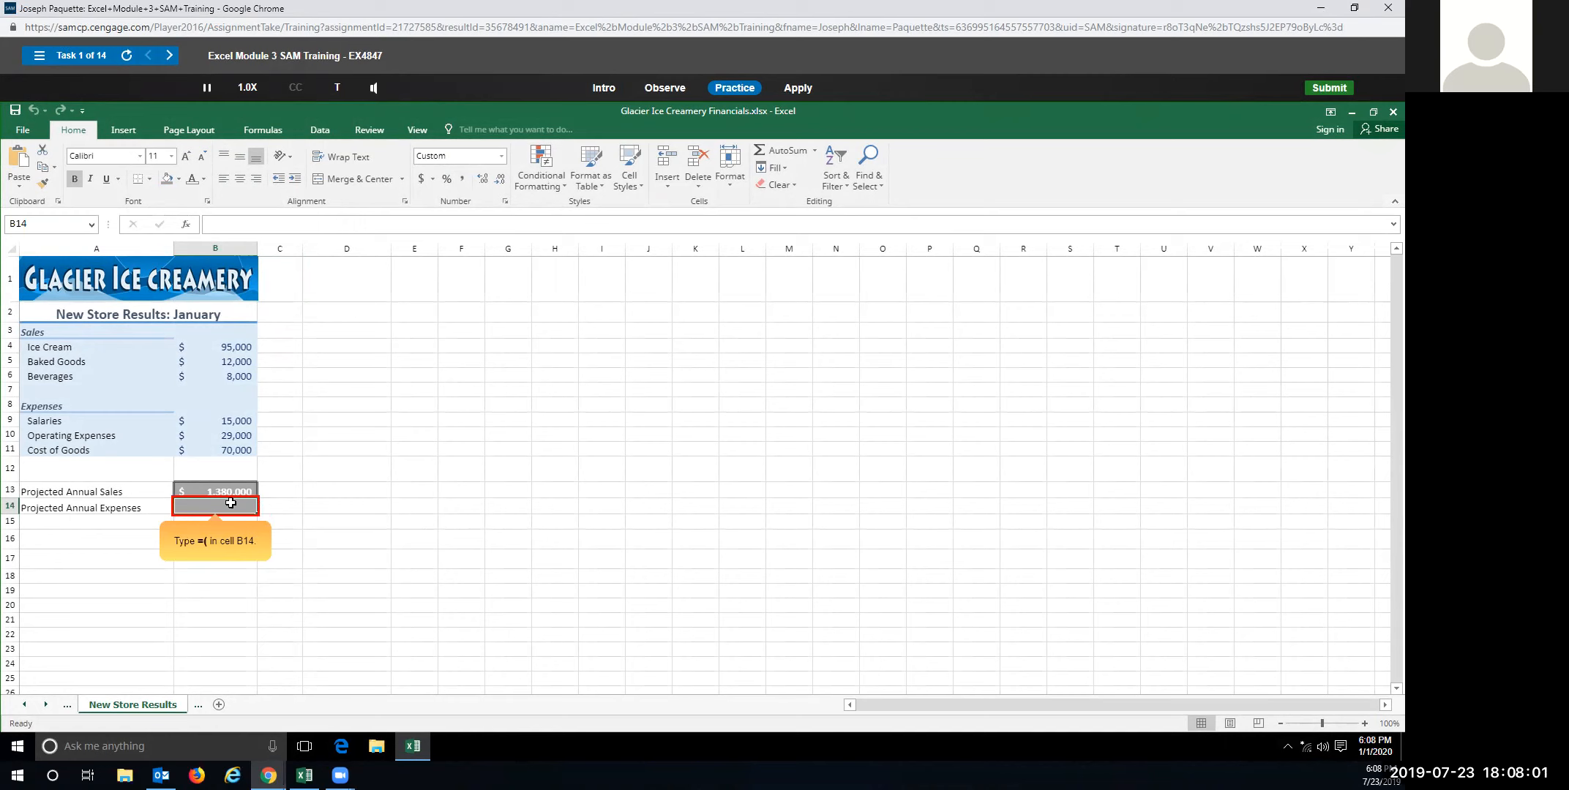
text(=()
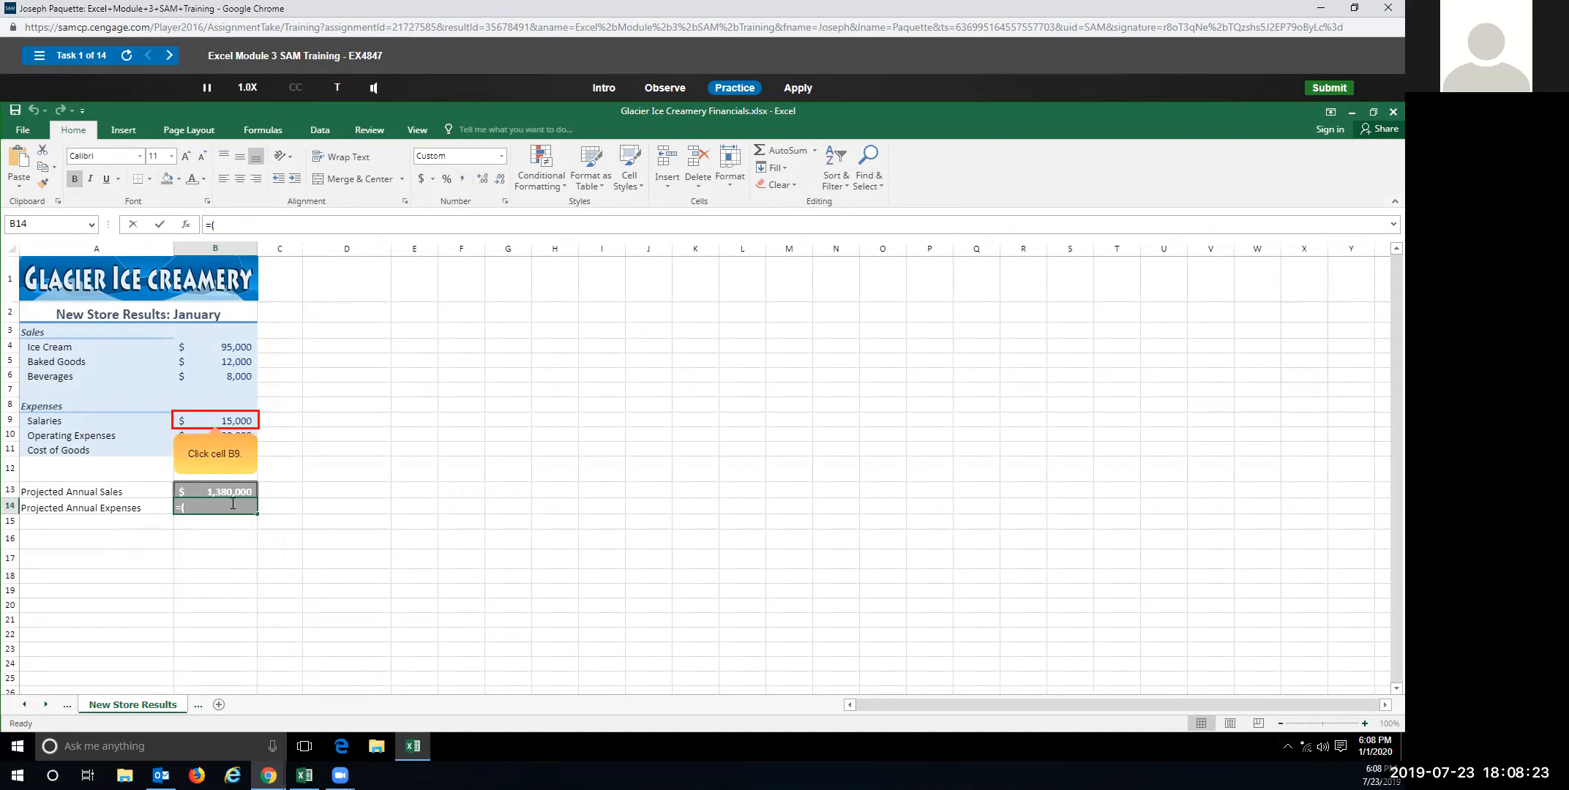
click(208, 420)
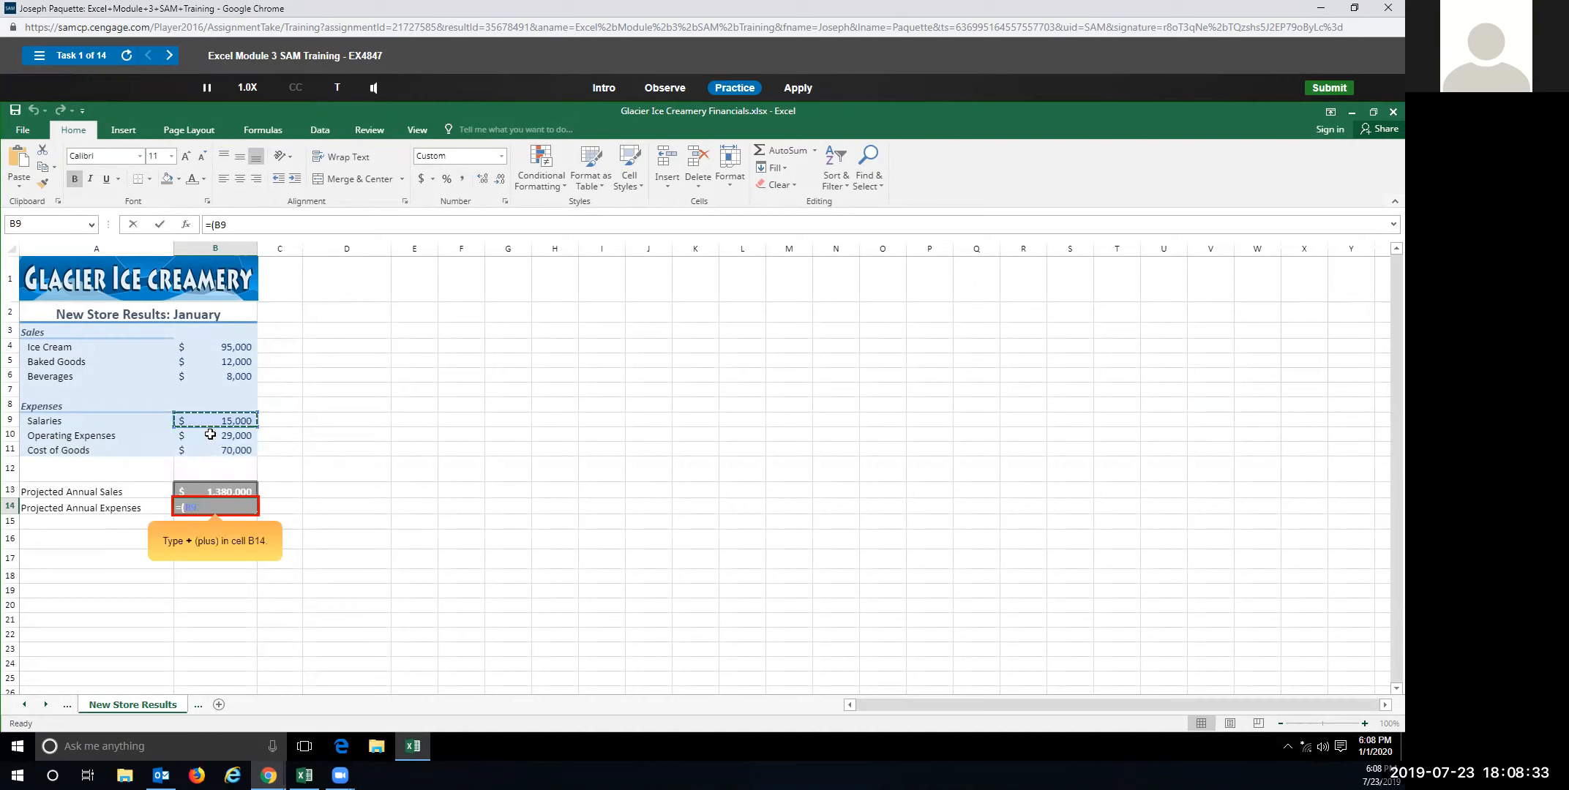
text(+)
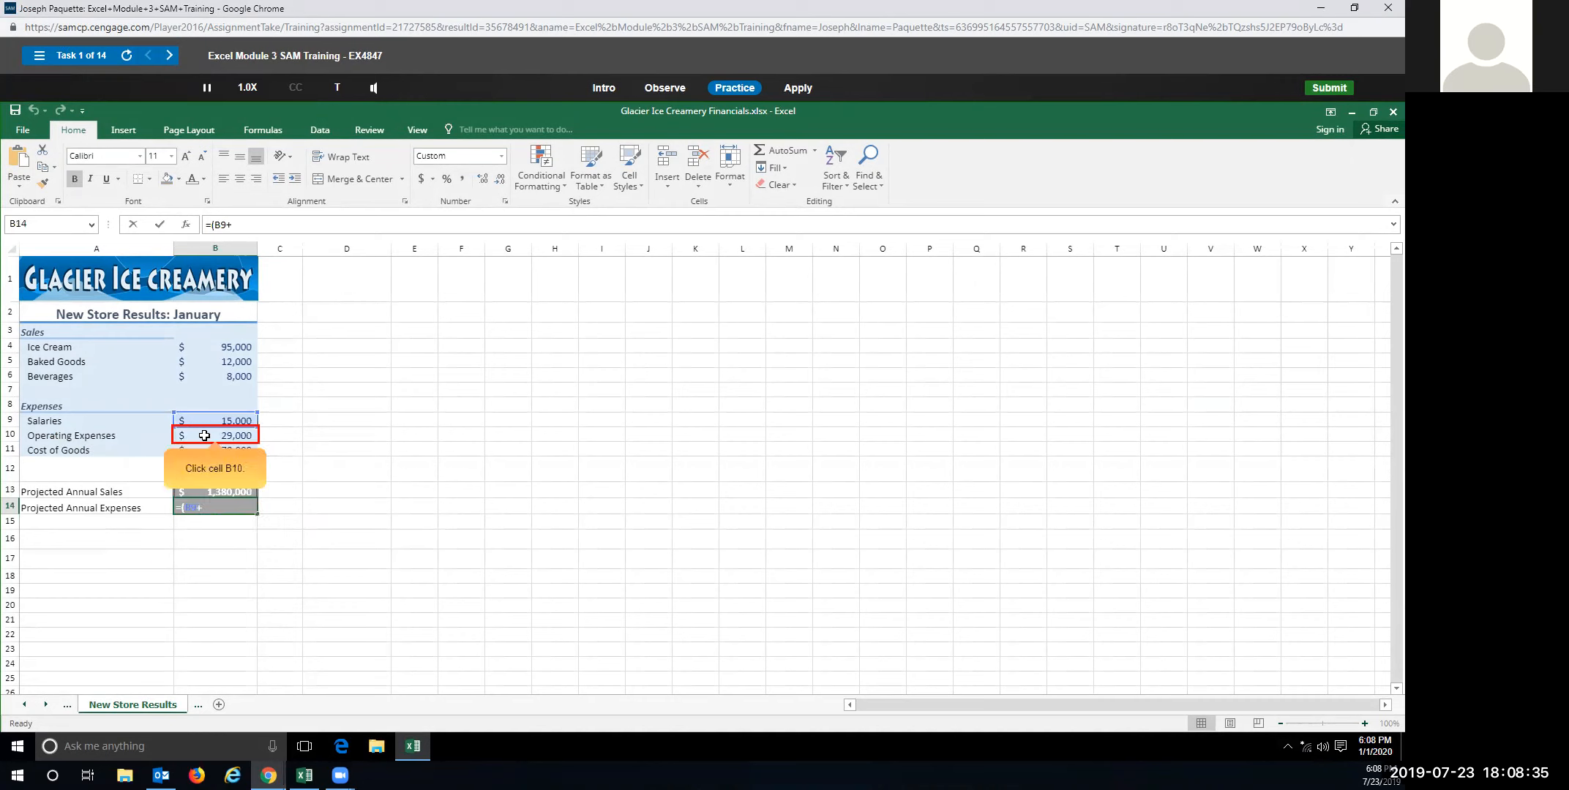
click(205, 435)
text(+)
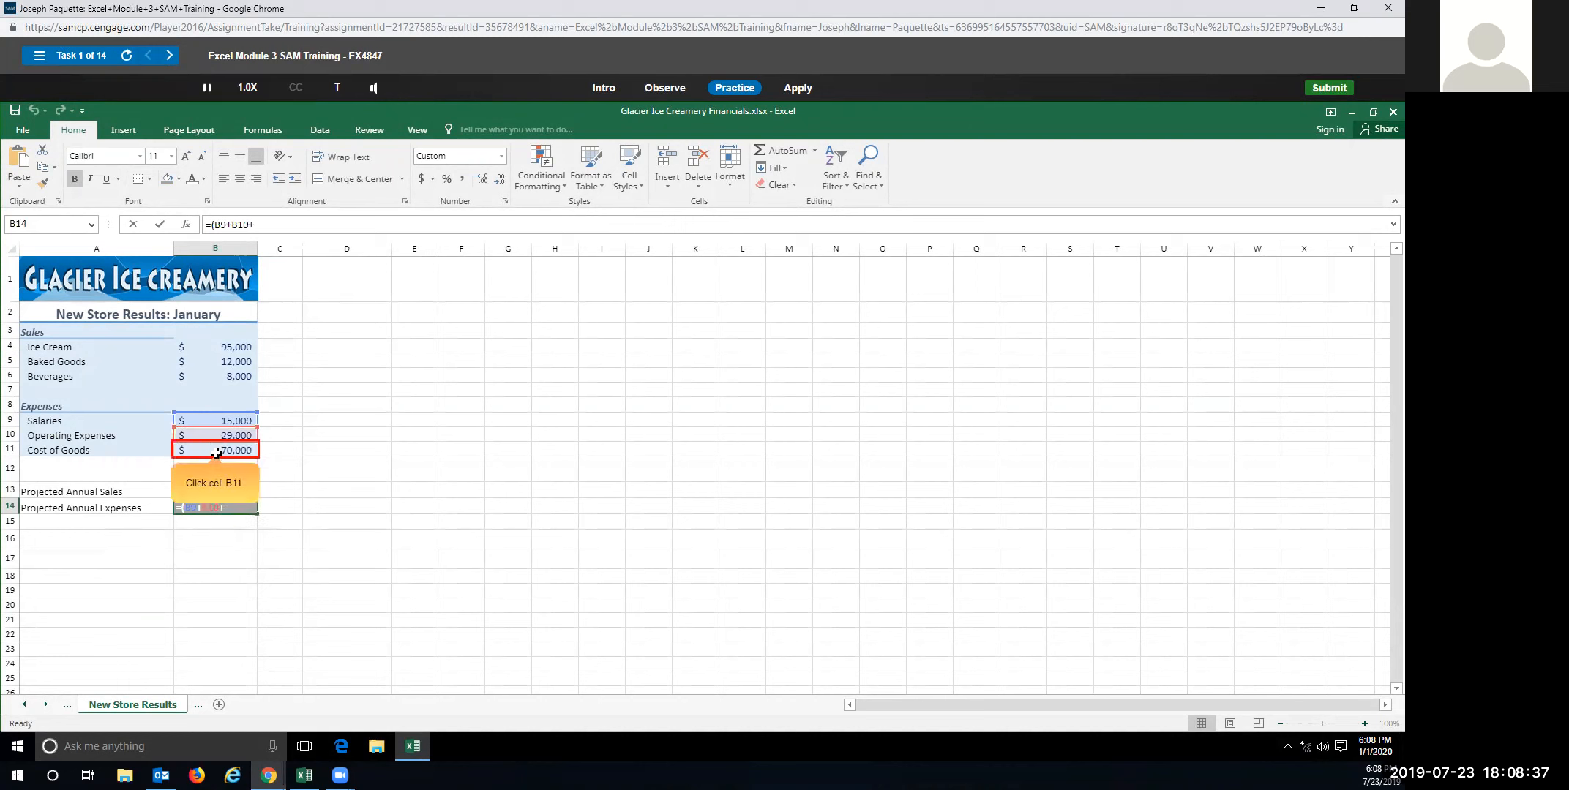
click(217, 454)
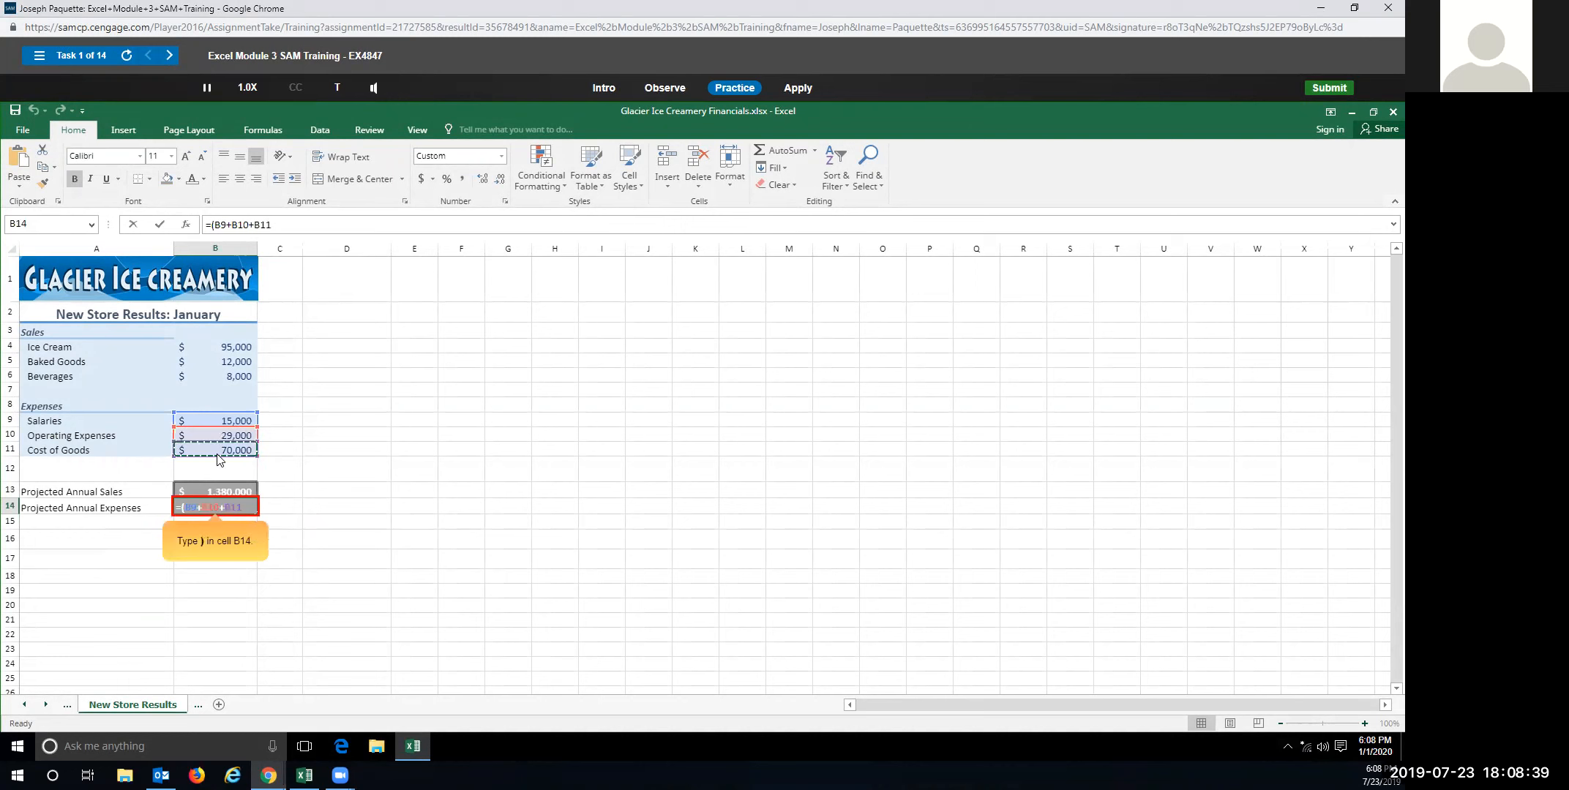
text())
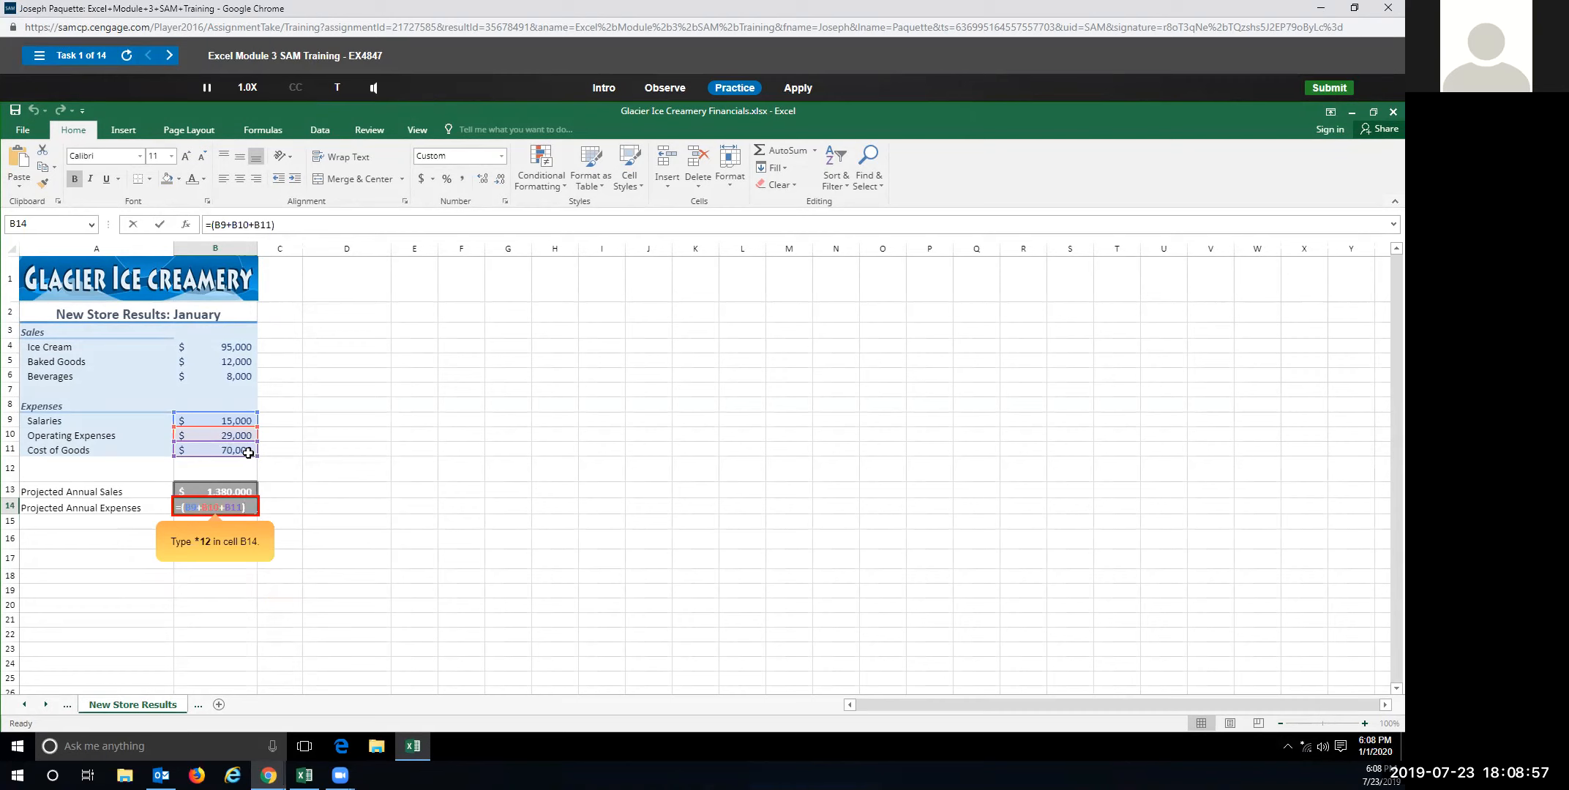
text(12)
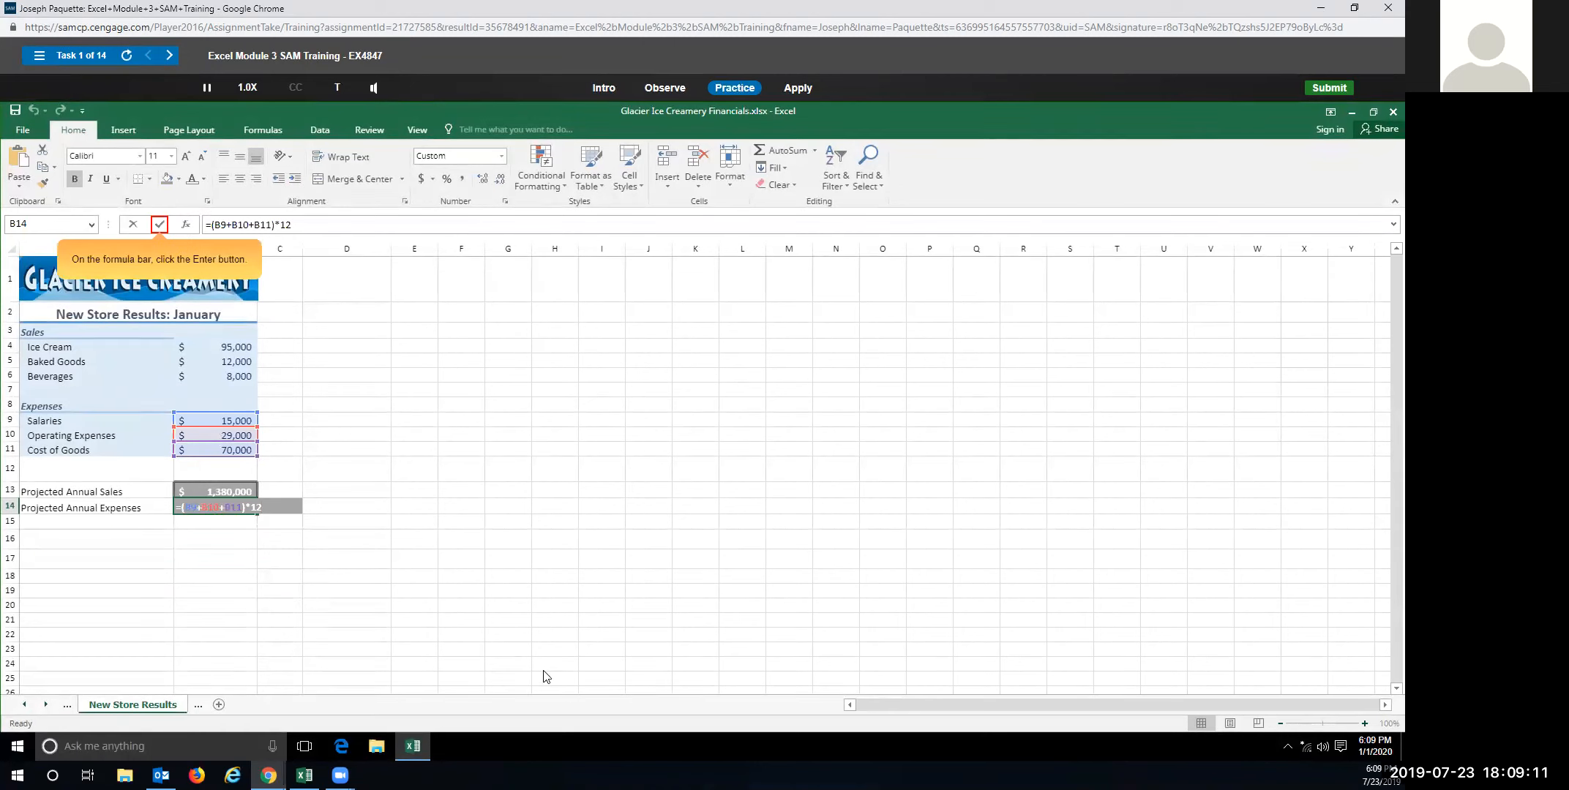
click(159, 227)
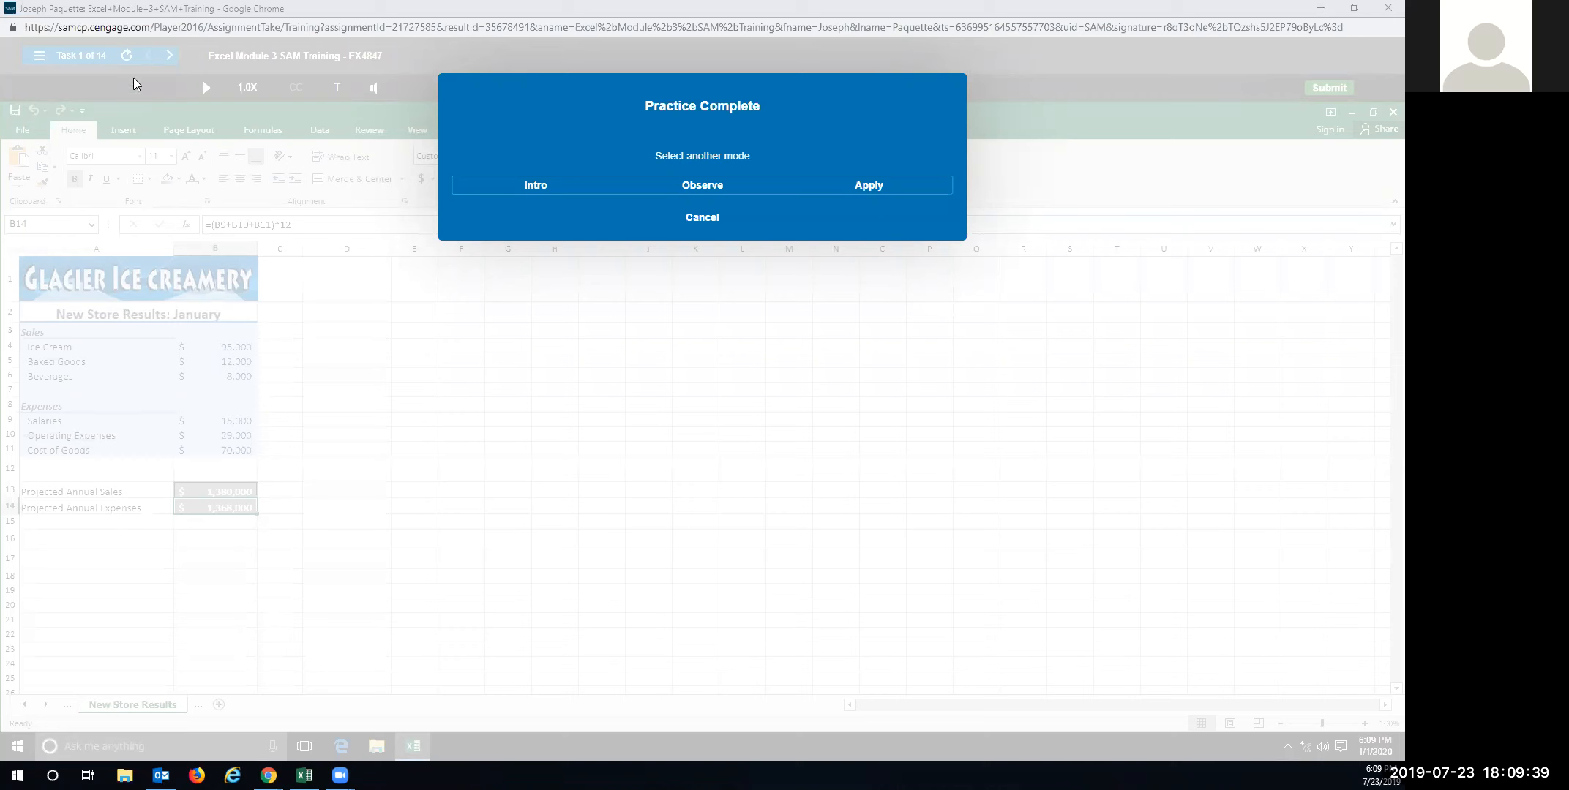
Switch Task 1 to Apply mode and enter =sum(B9:B11)*12 in cell B14 for the projected annual expenses.
click(863, 191)
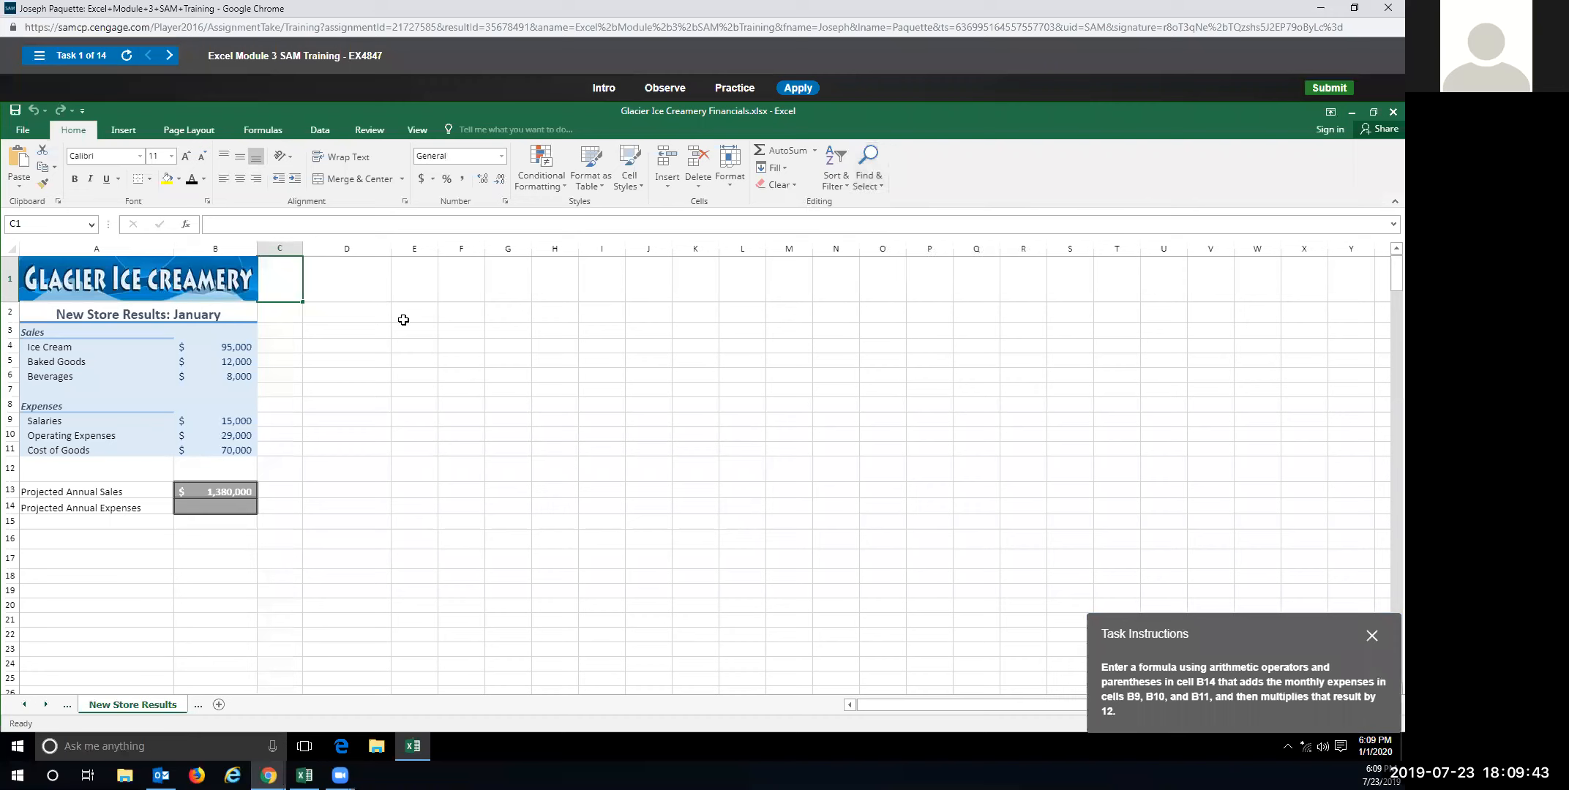
click(196, 505)
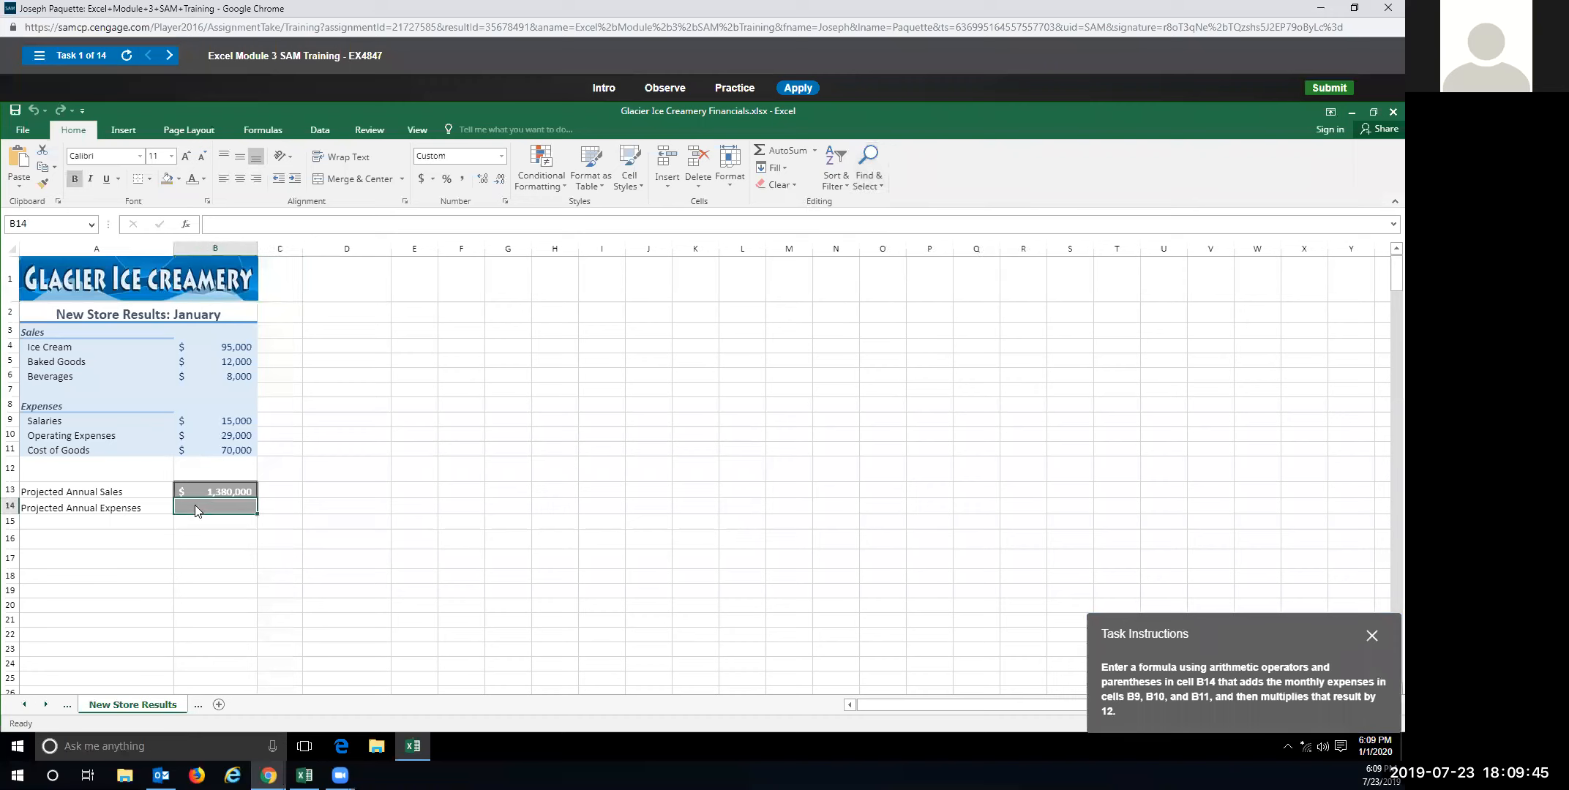
text(=)
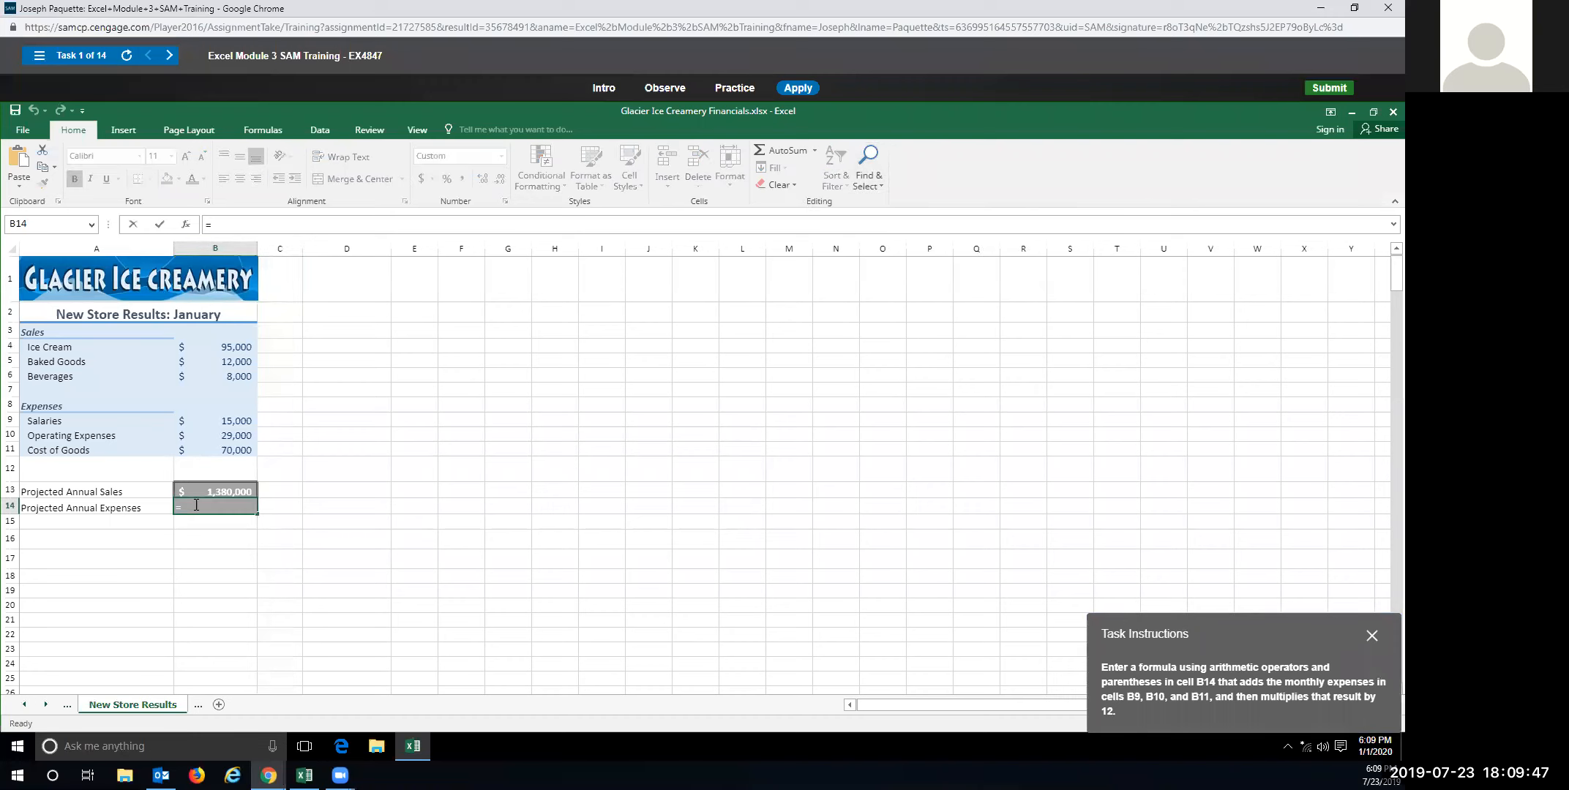
text(sum()
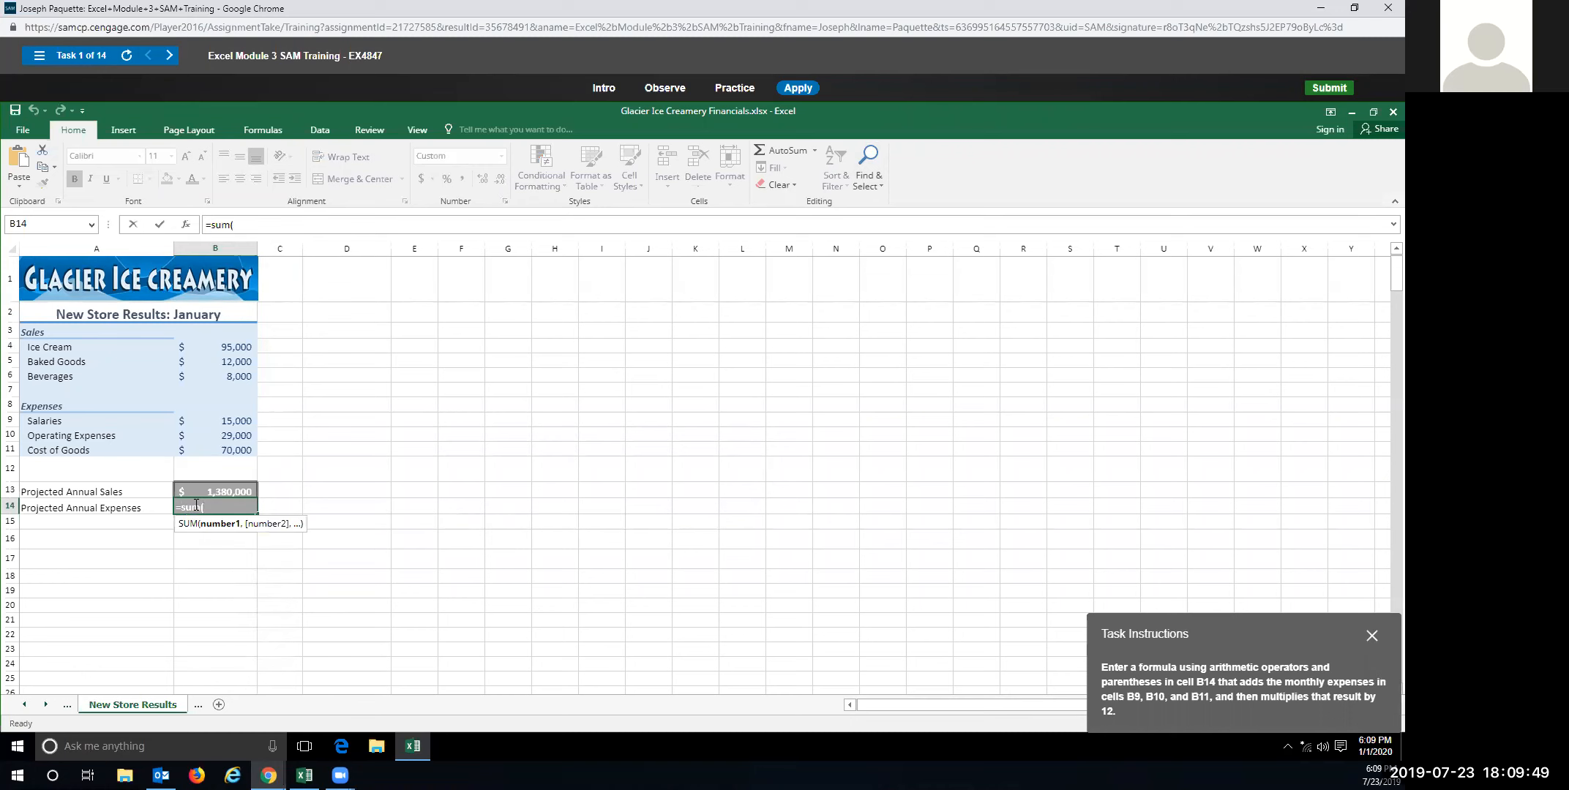
drag(202, 421, 204, 445)
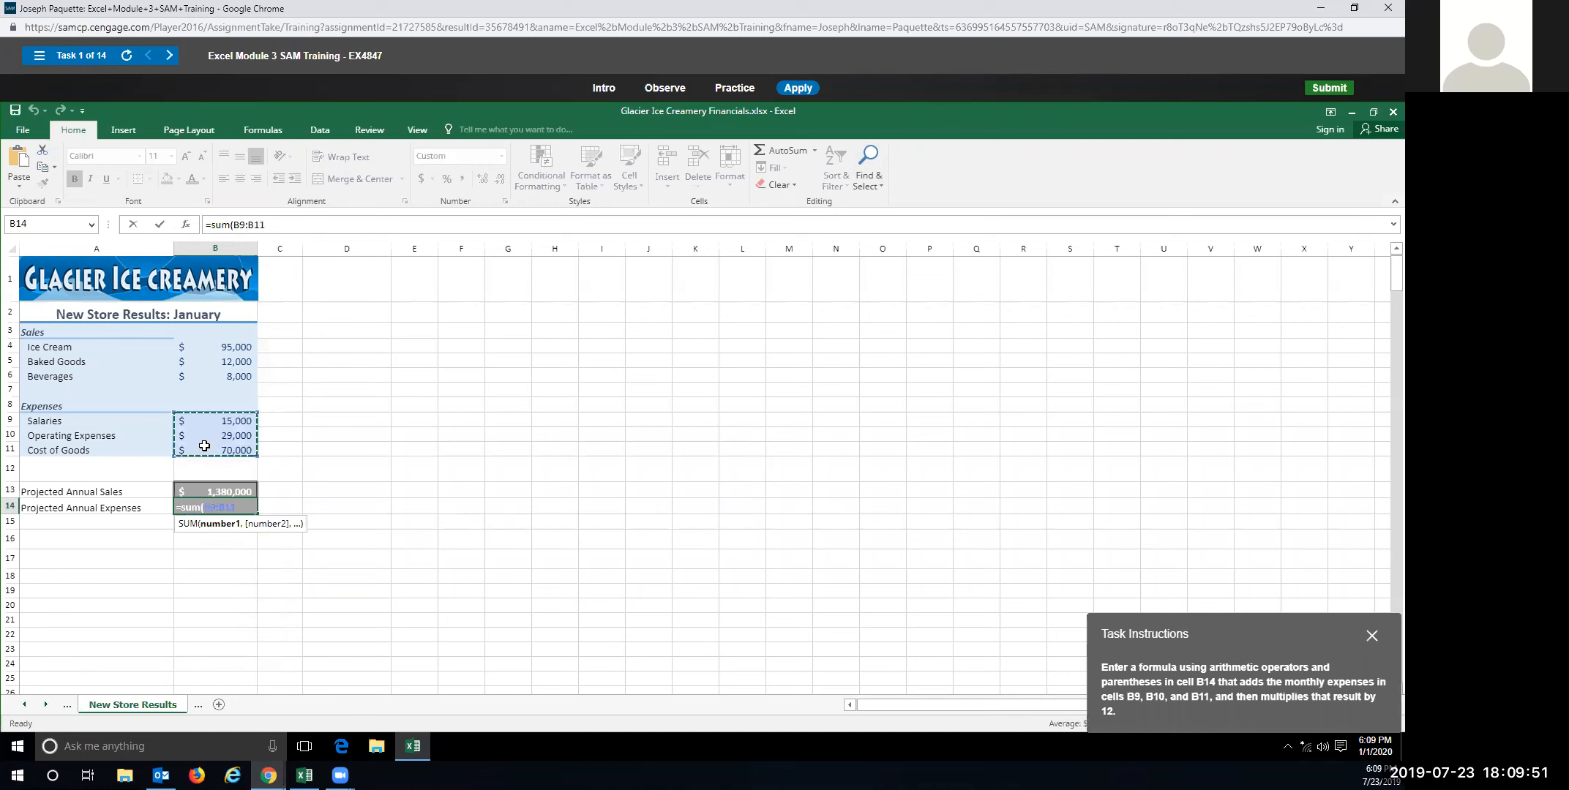
text()*12)
key(Return)
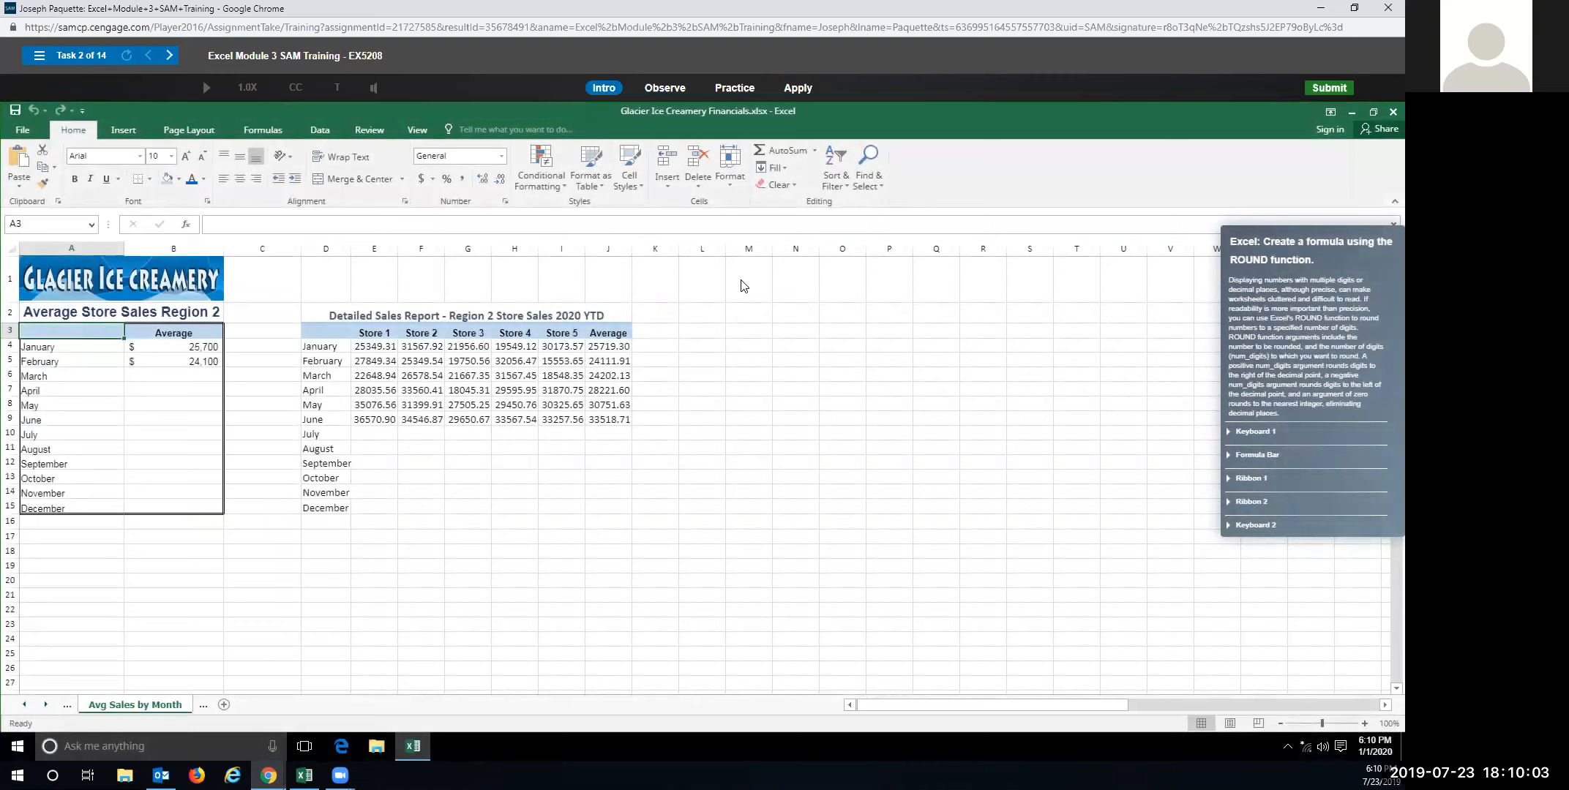
Start Task 2 in Practice mode and enter =ROUND(J6,0) in cell B6 for the March average.
click(734, 88)
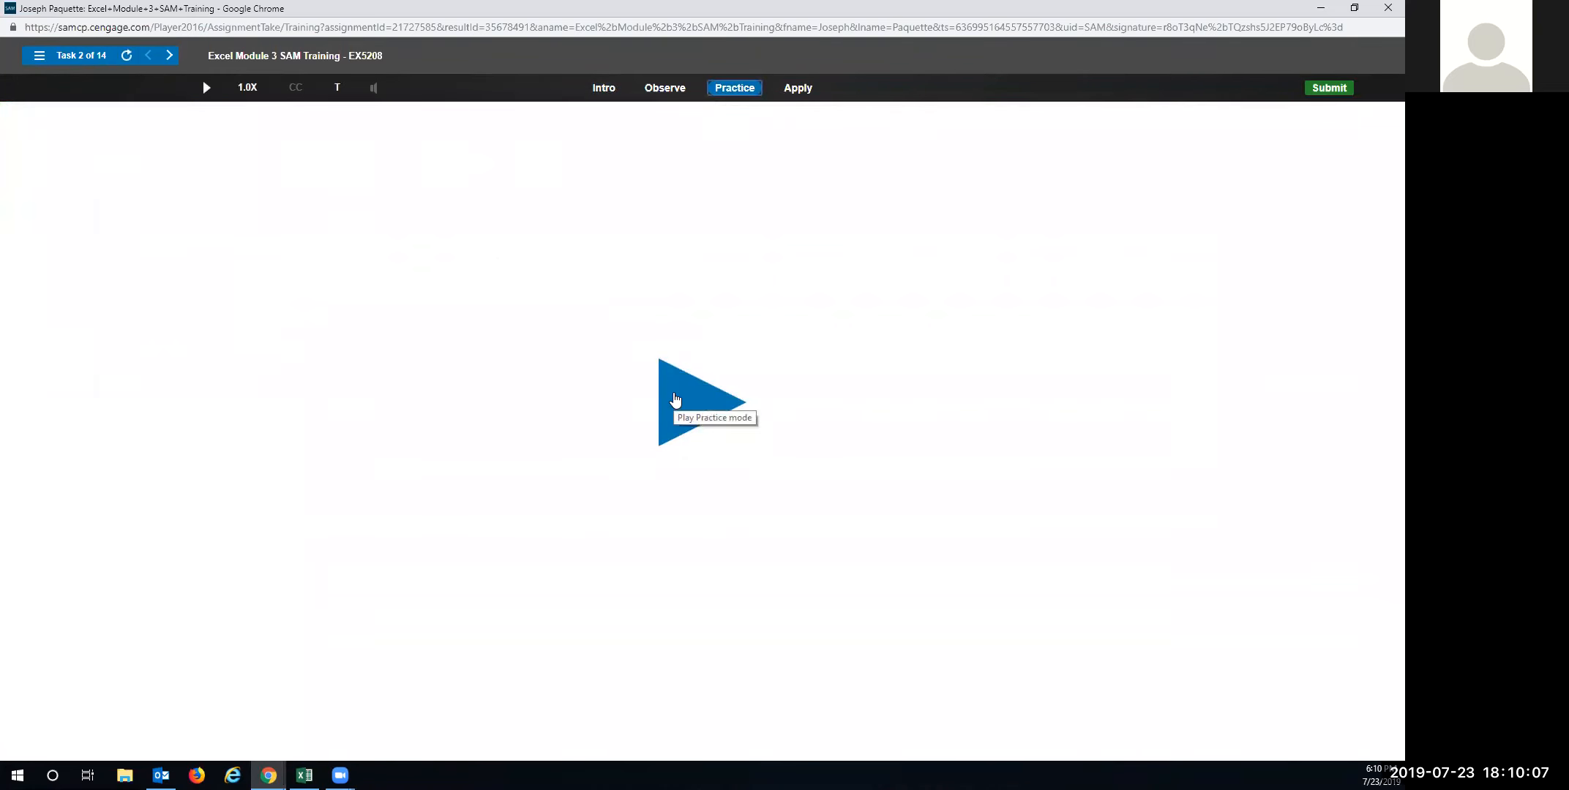
click(674, 398)
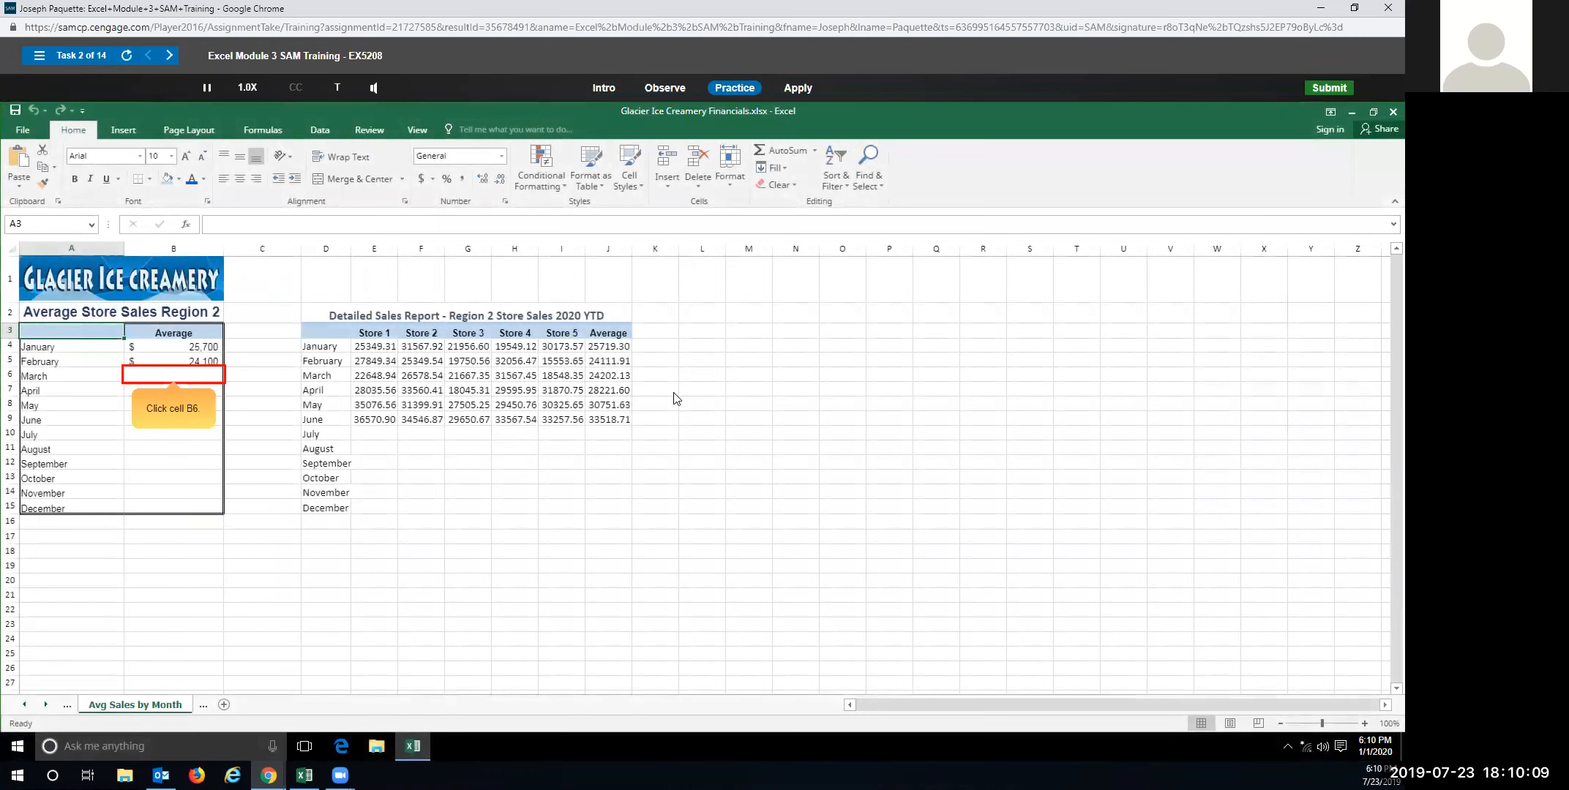
click(154, 375)
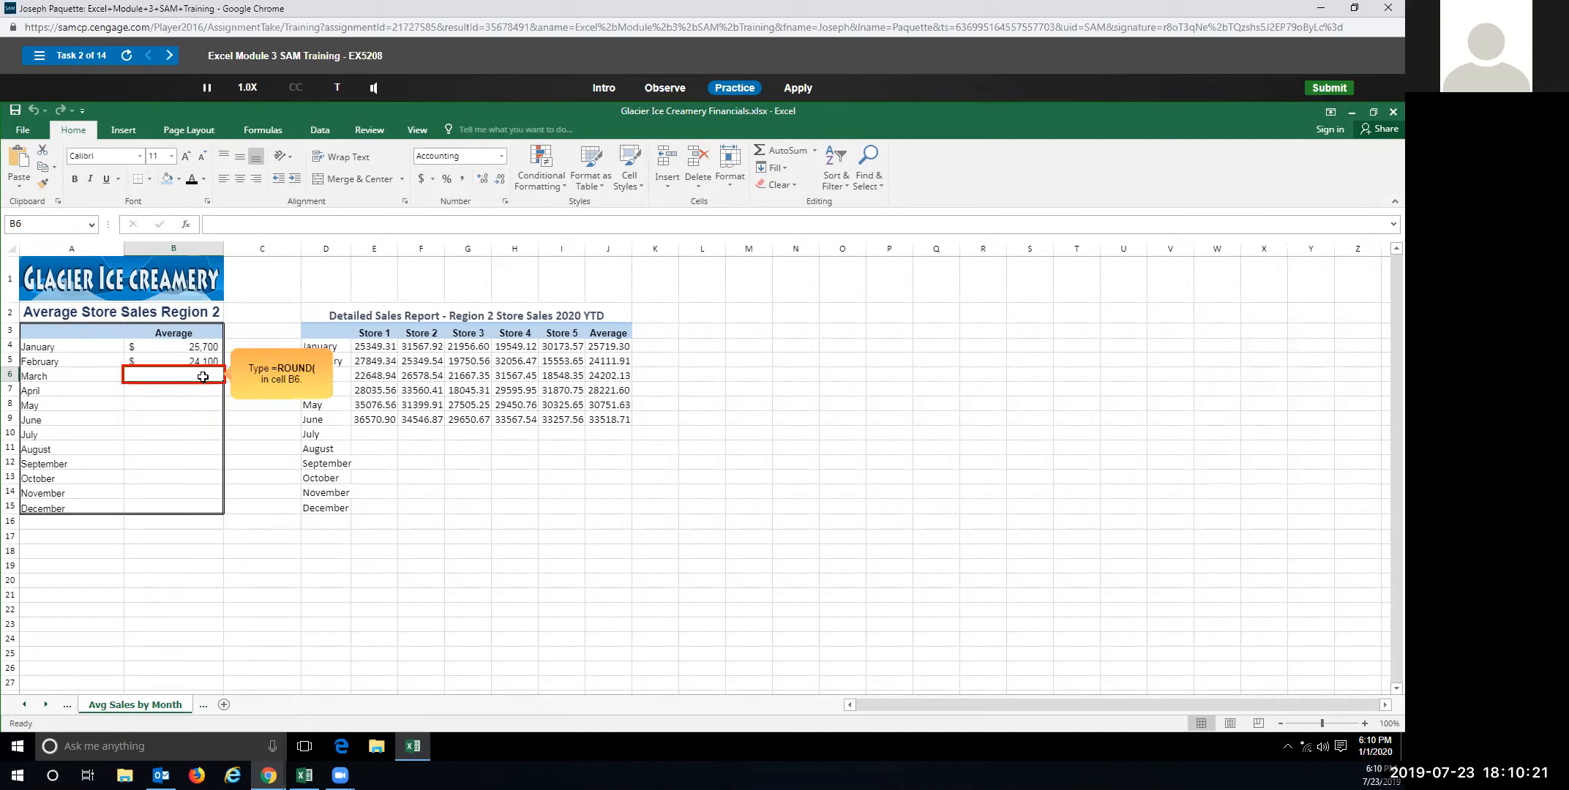
text(=)
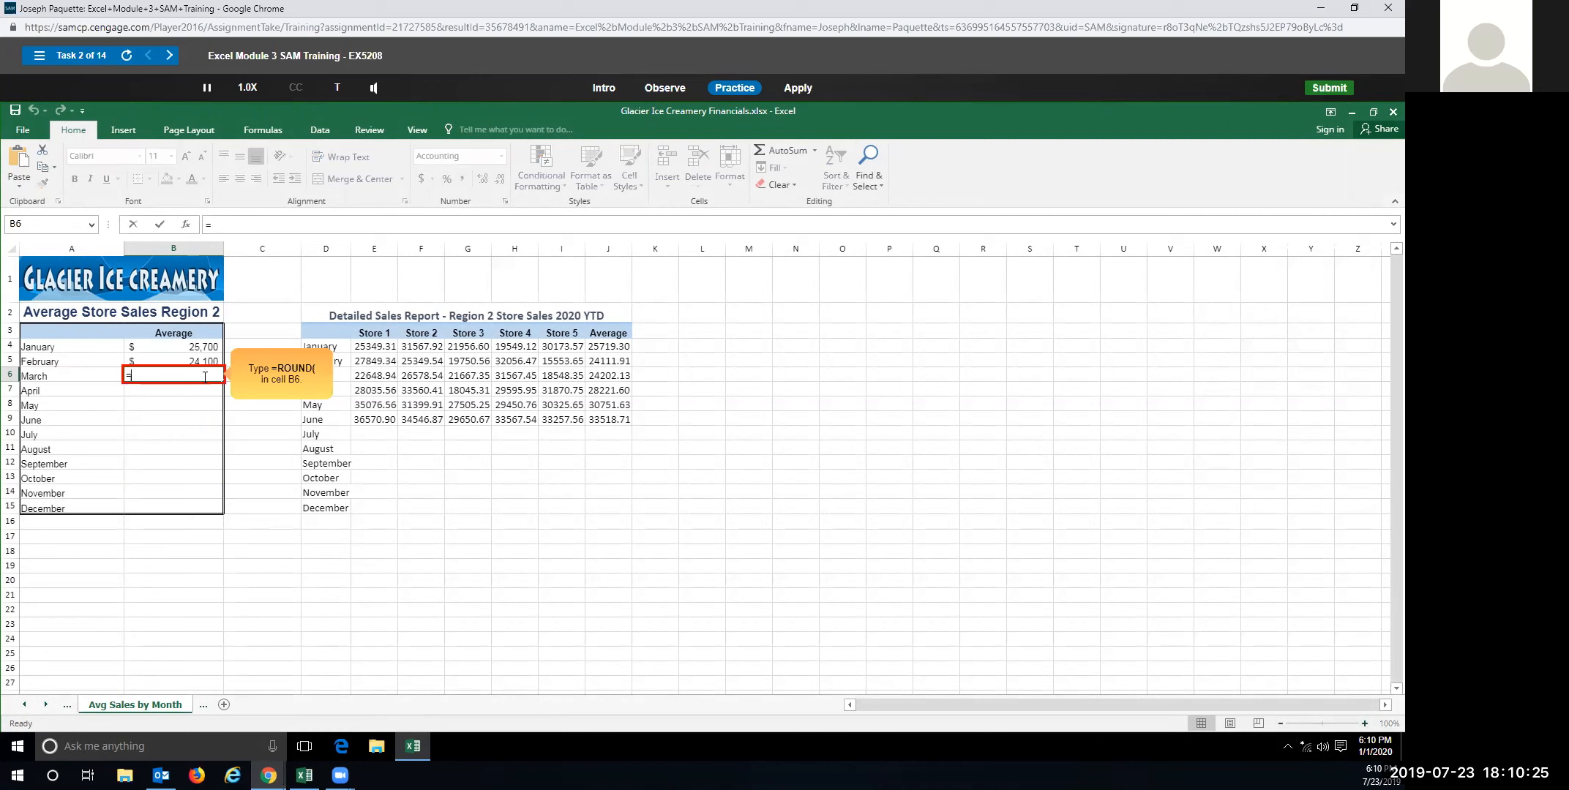
text(roun)
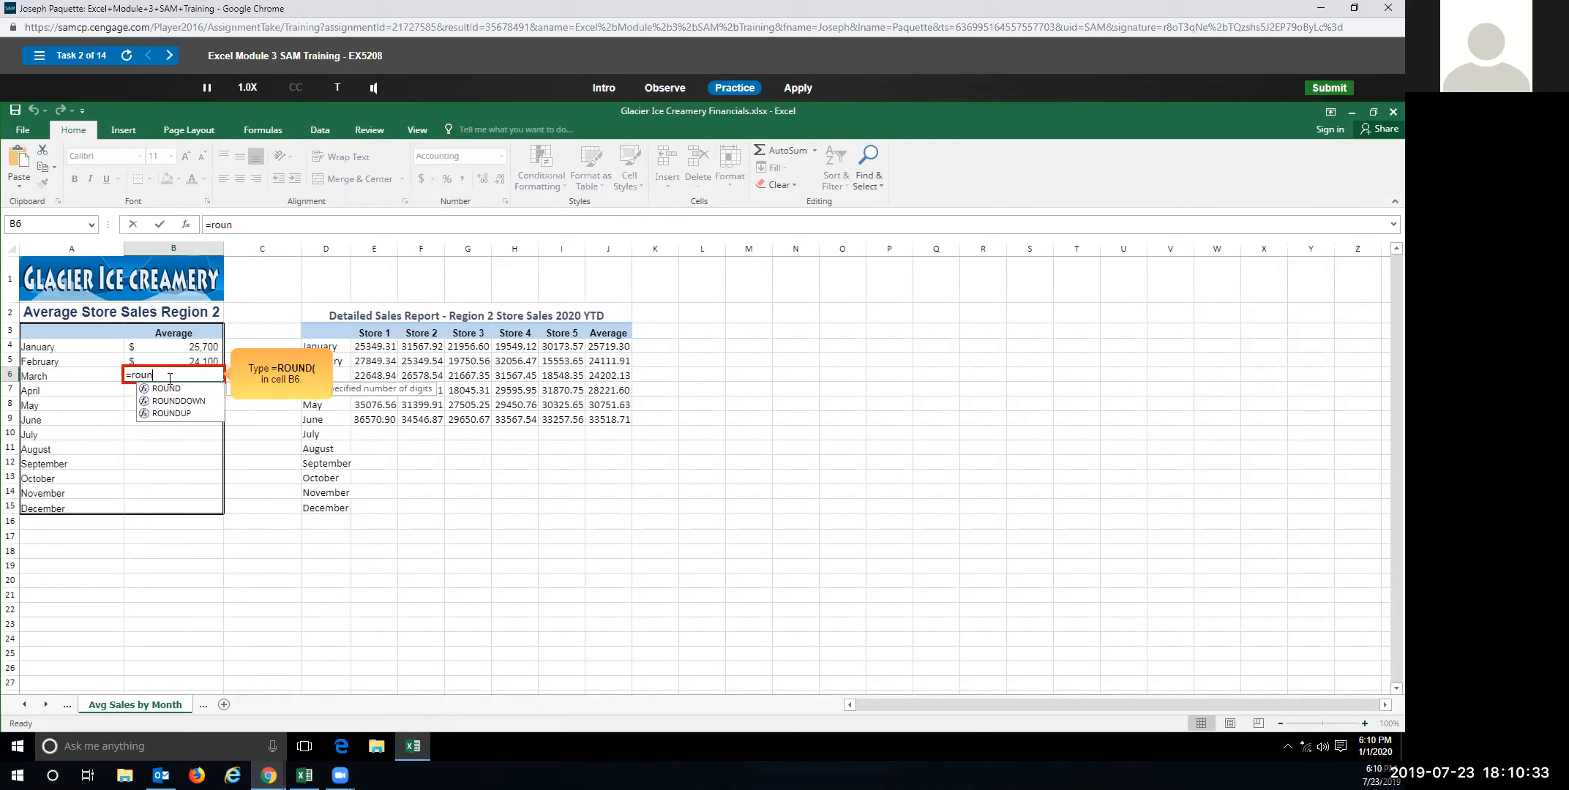
text(d()
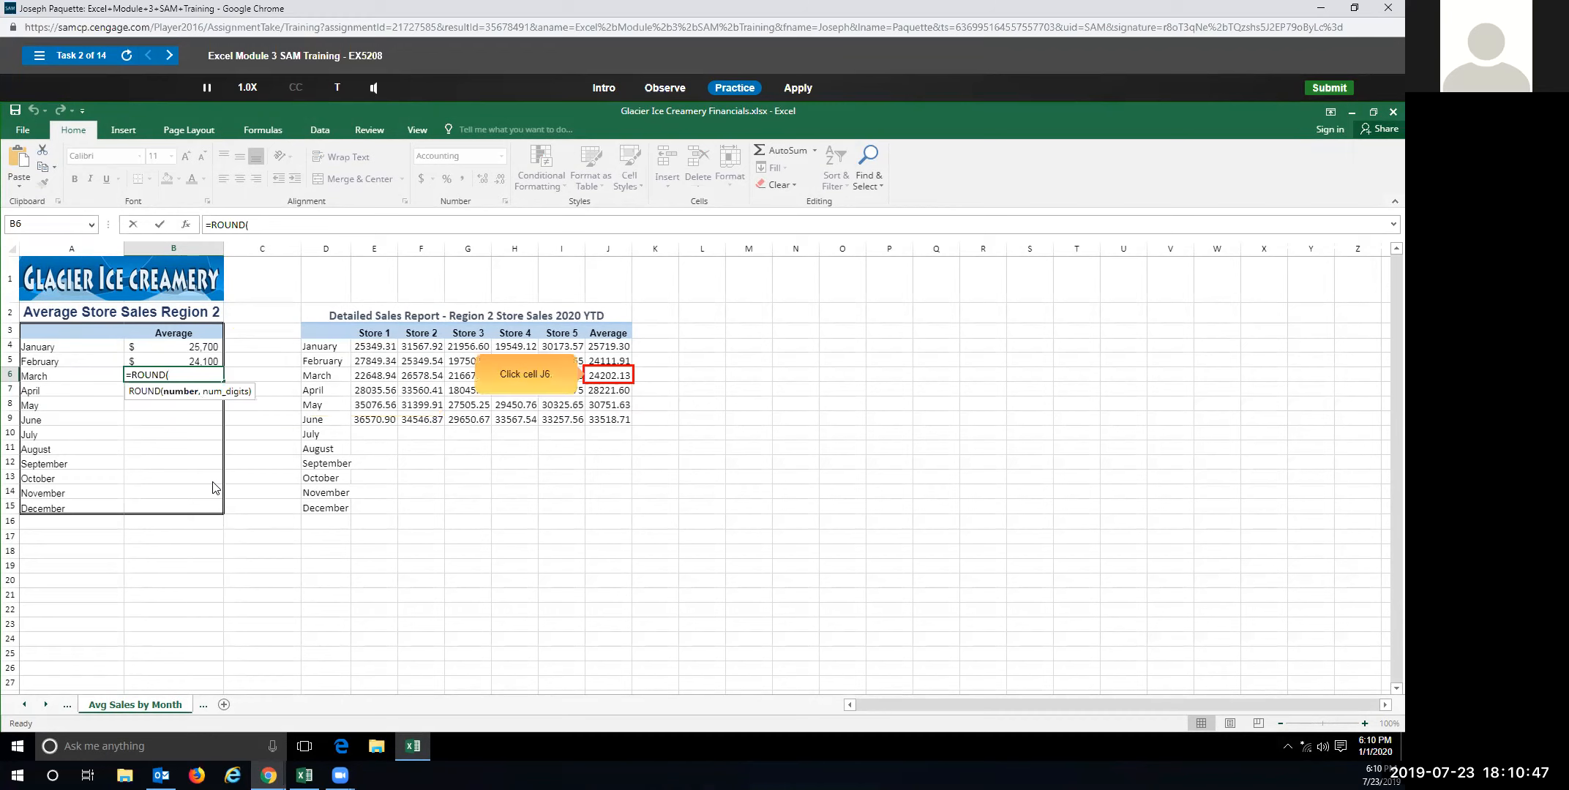
click(616, 377)
click(617, 377)
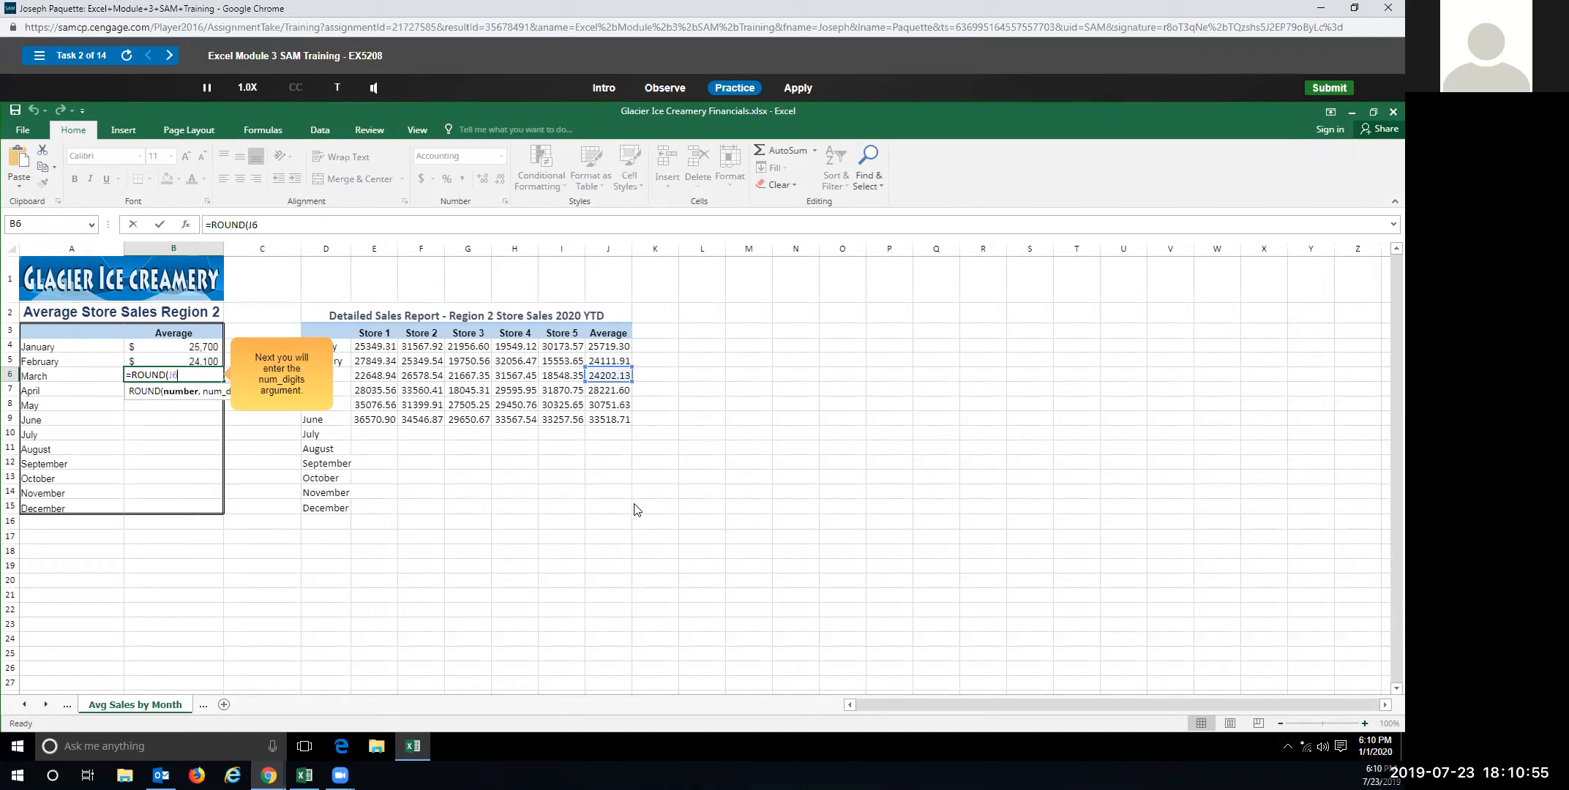
text(,)
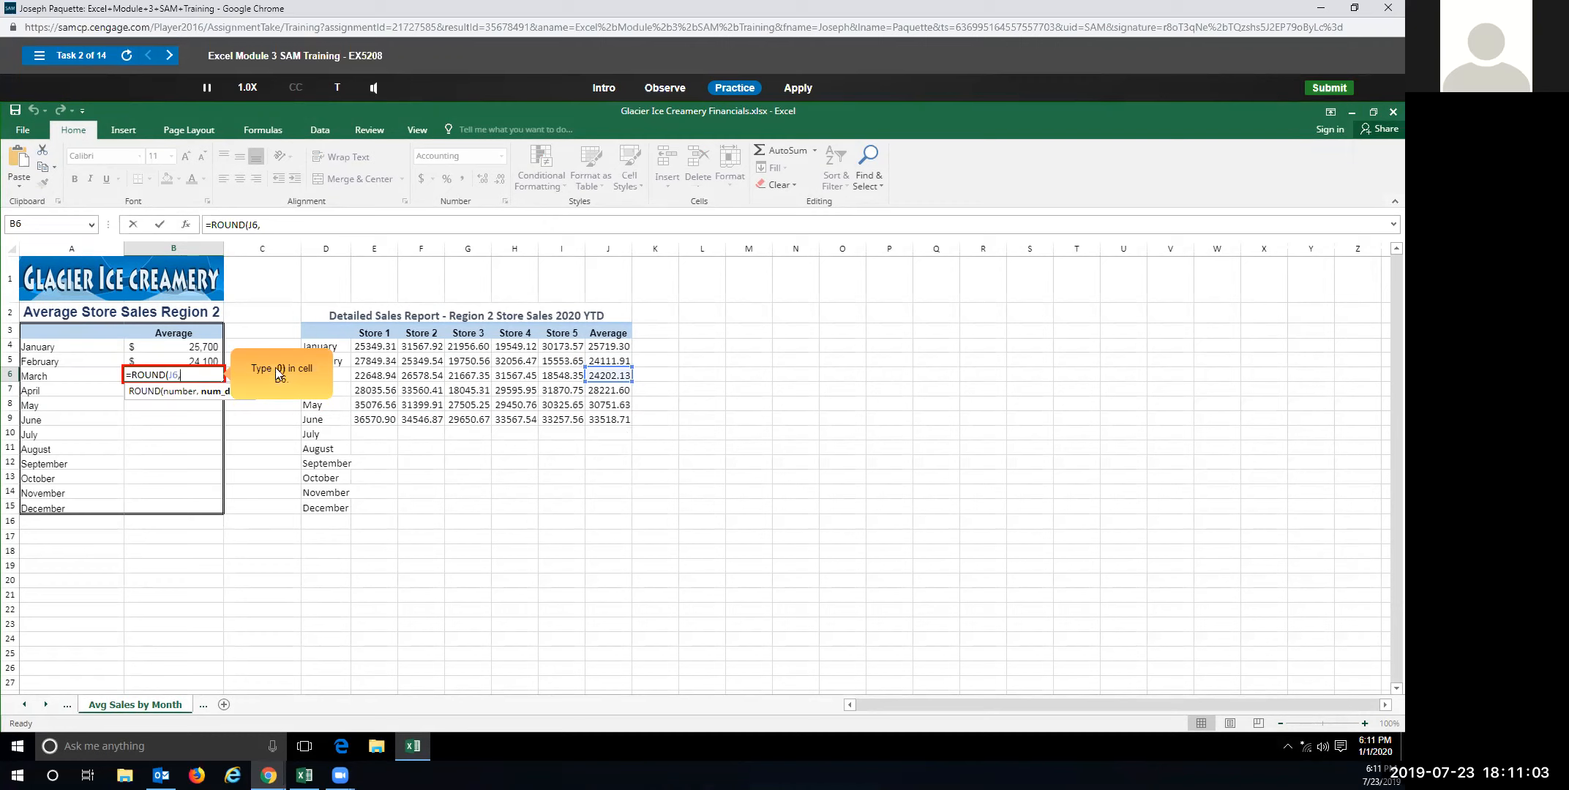
text(0))
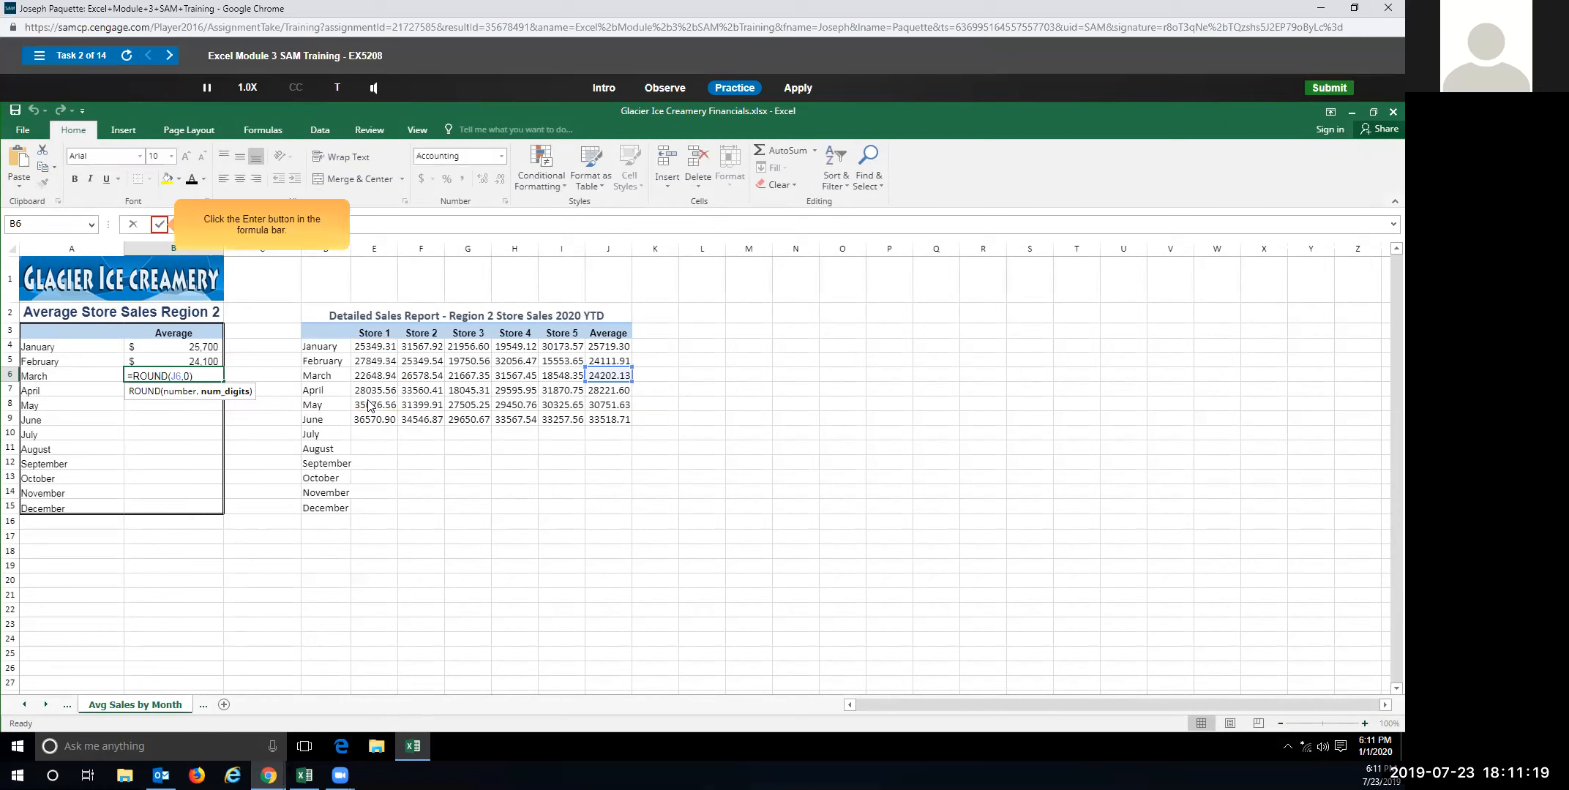
click(159, 224)
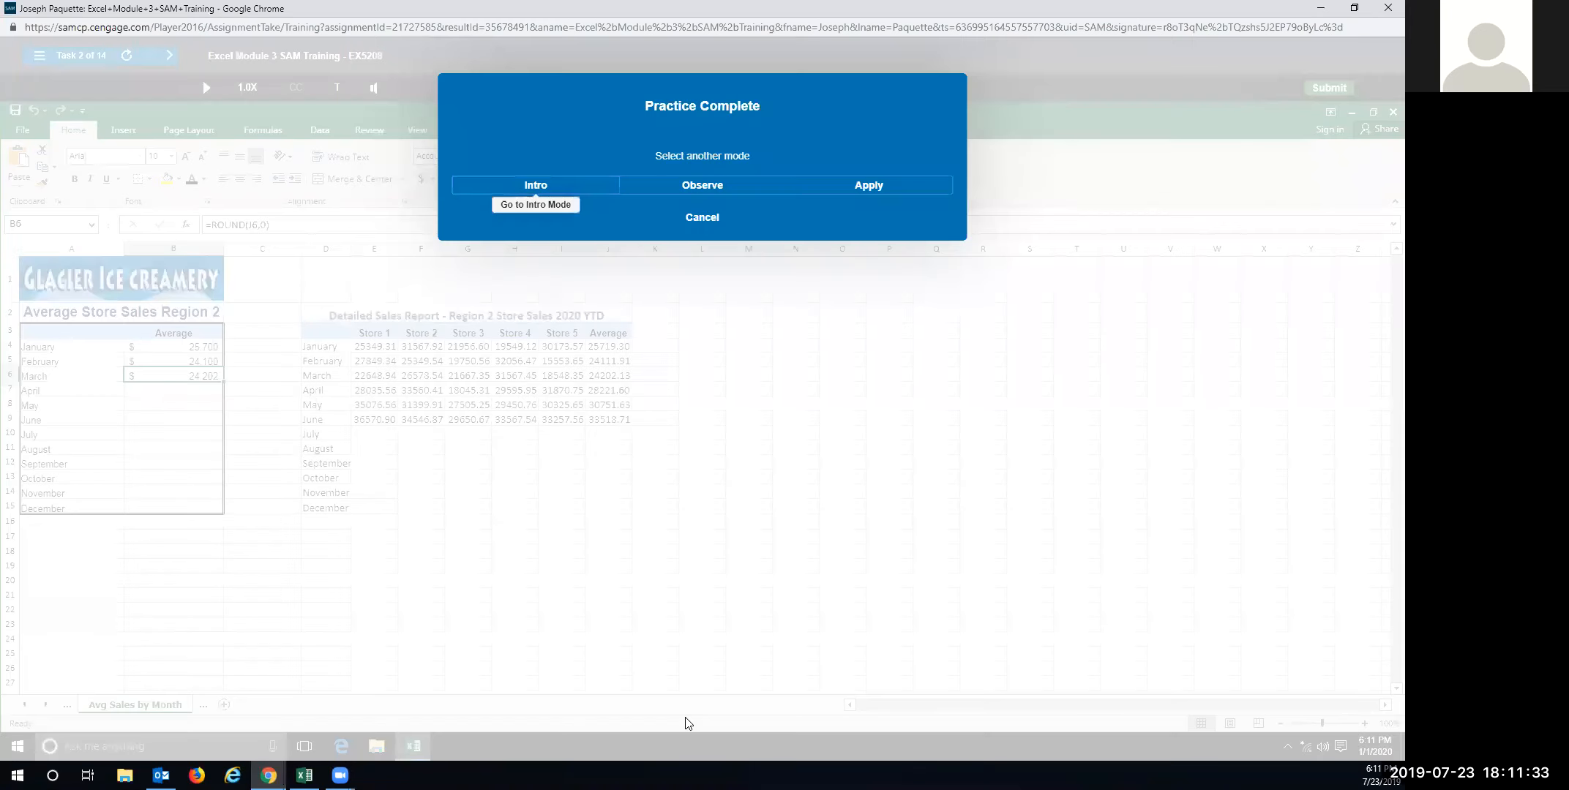
Switch Task 2 to Apply mode and use the ROUND function in cell B6 to round J6 to 0 decimal places.
click(863, 189)
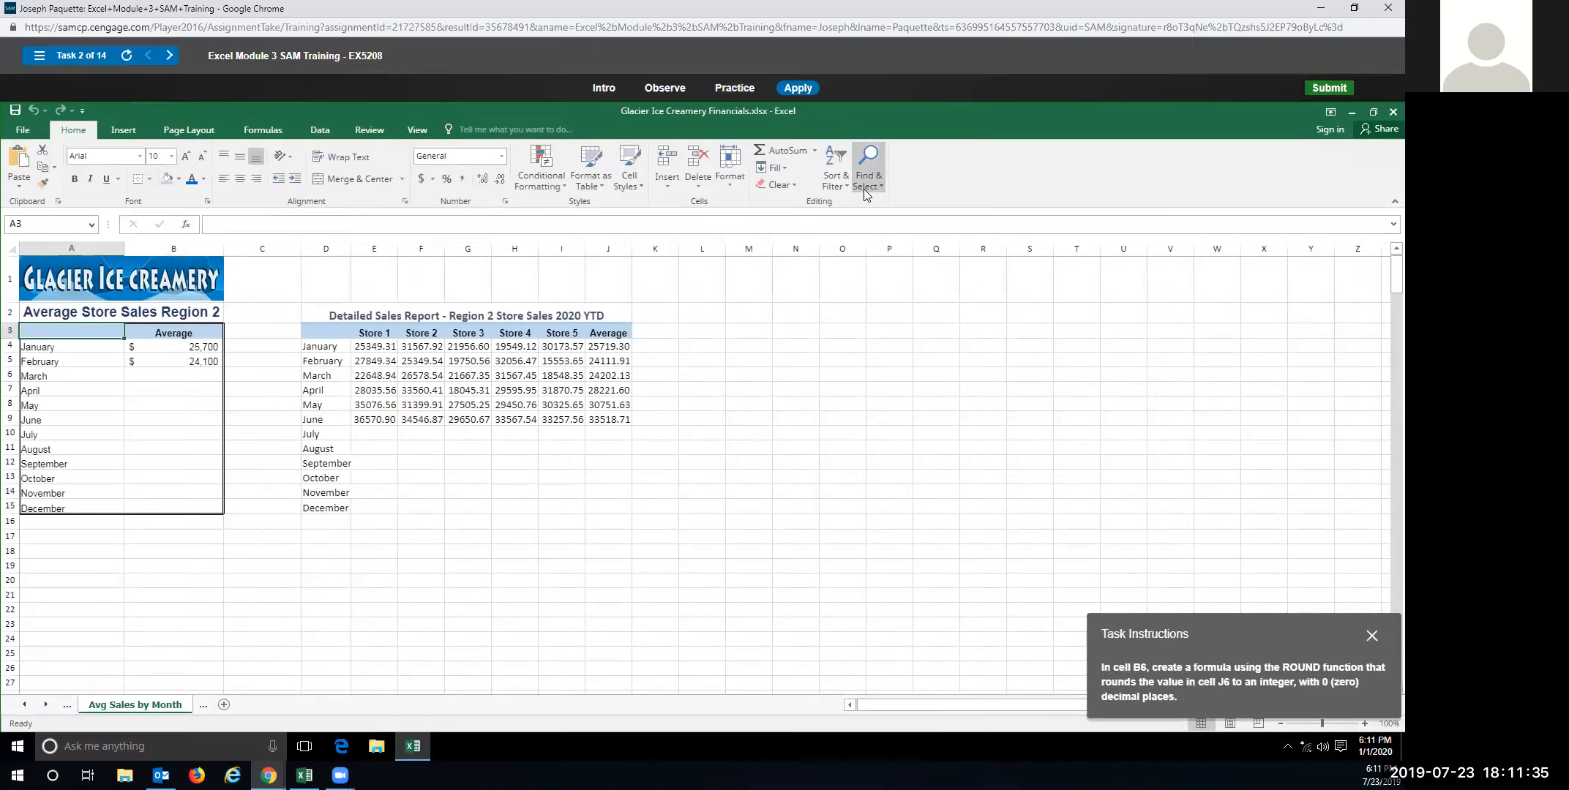
click(166, 378)
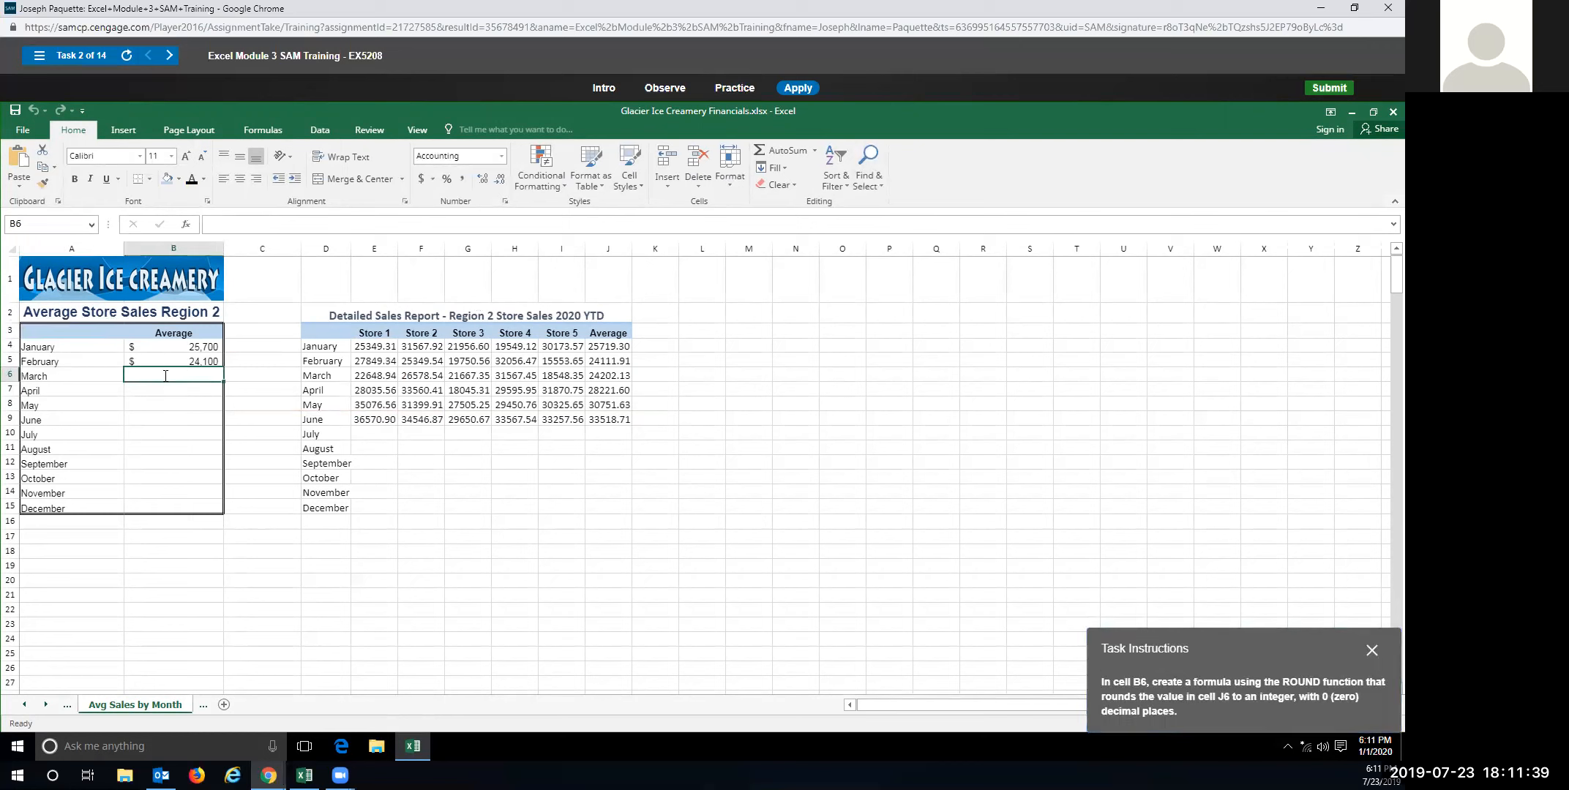
text(=rou)
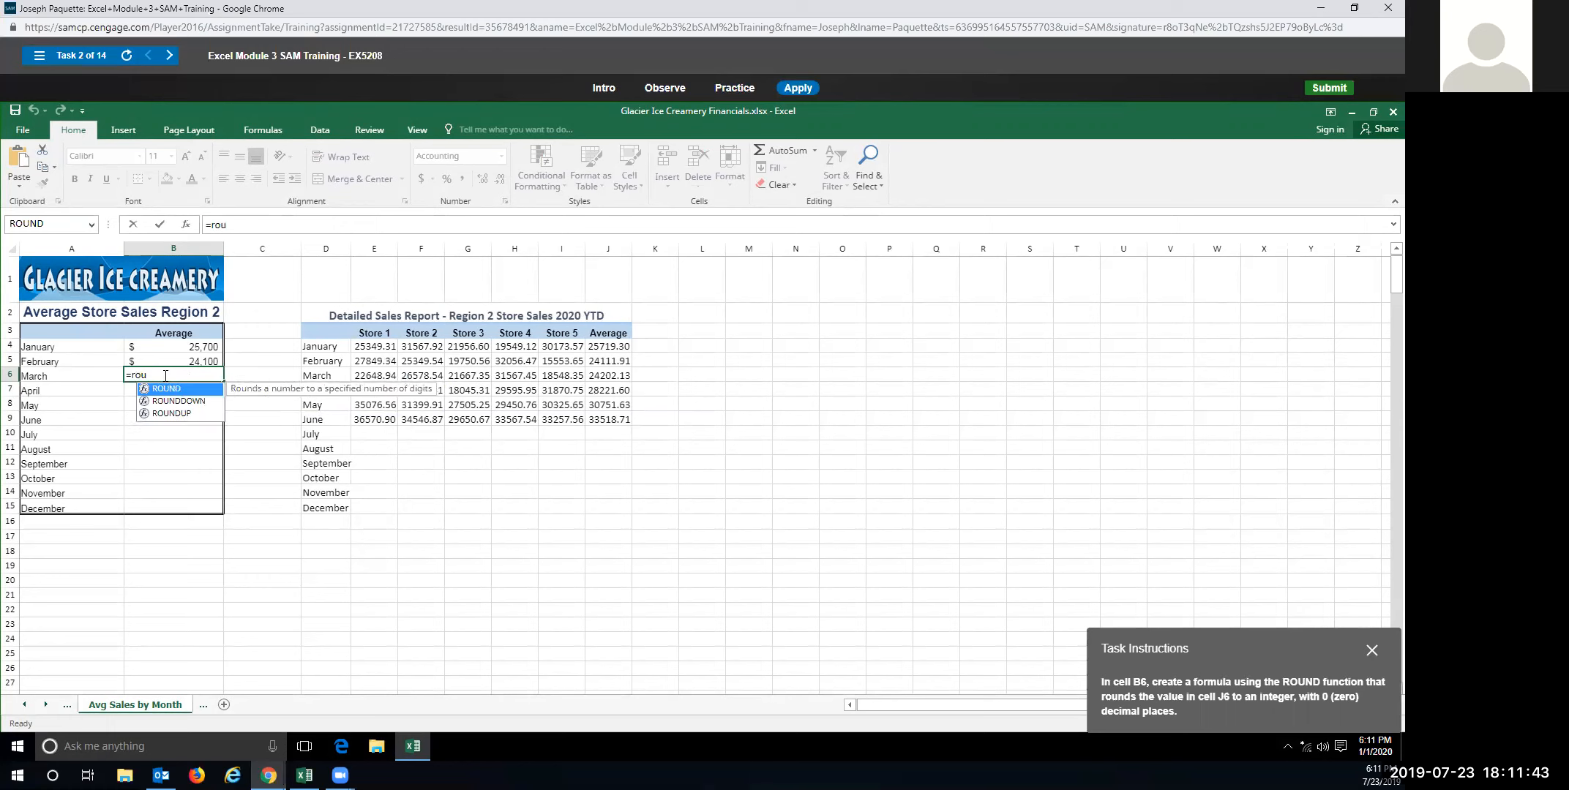
double_click(165, 389)
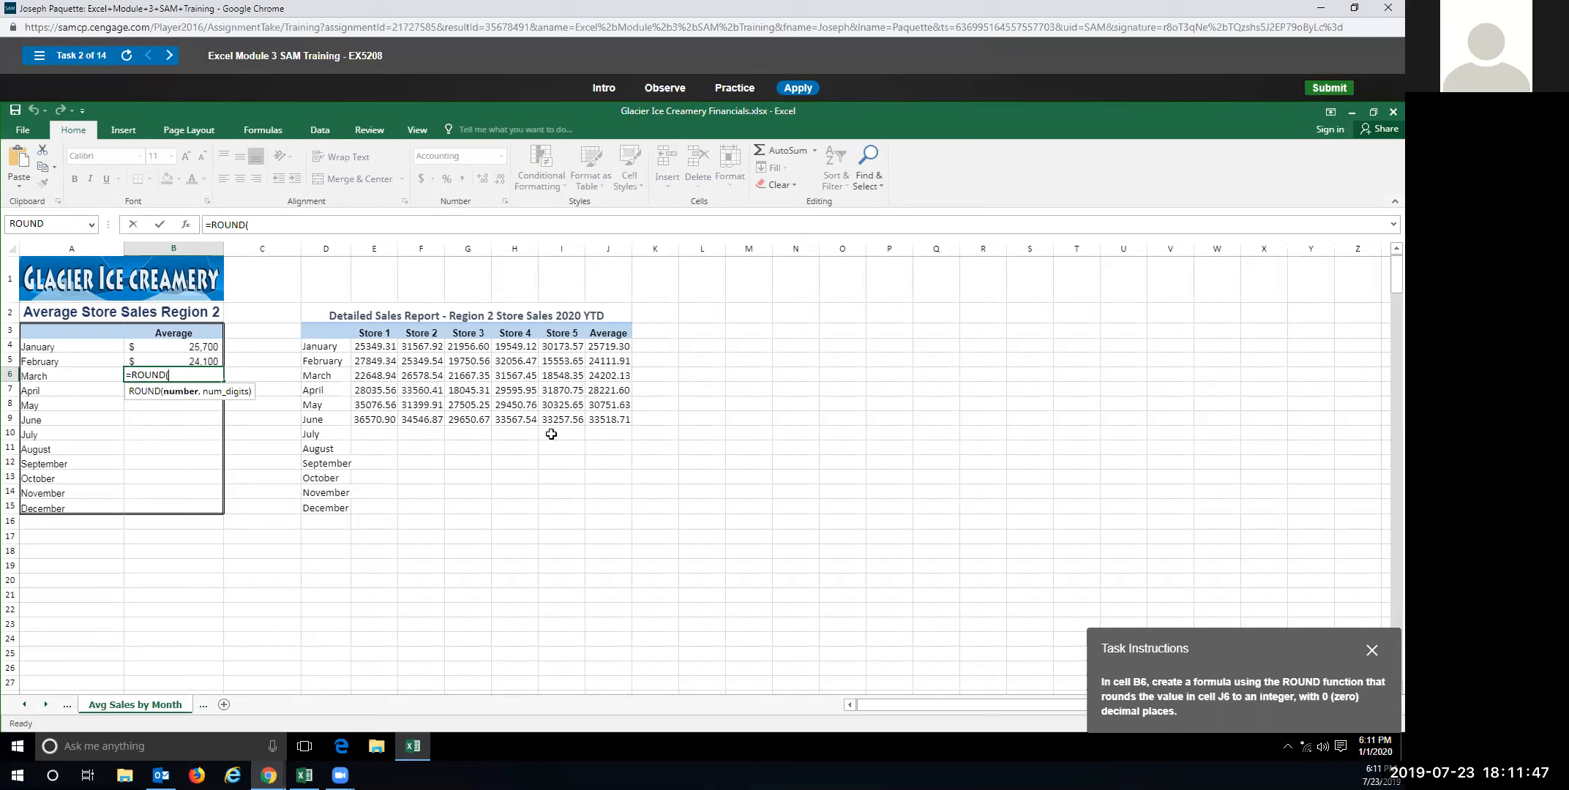
click(603, 378)
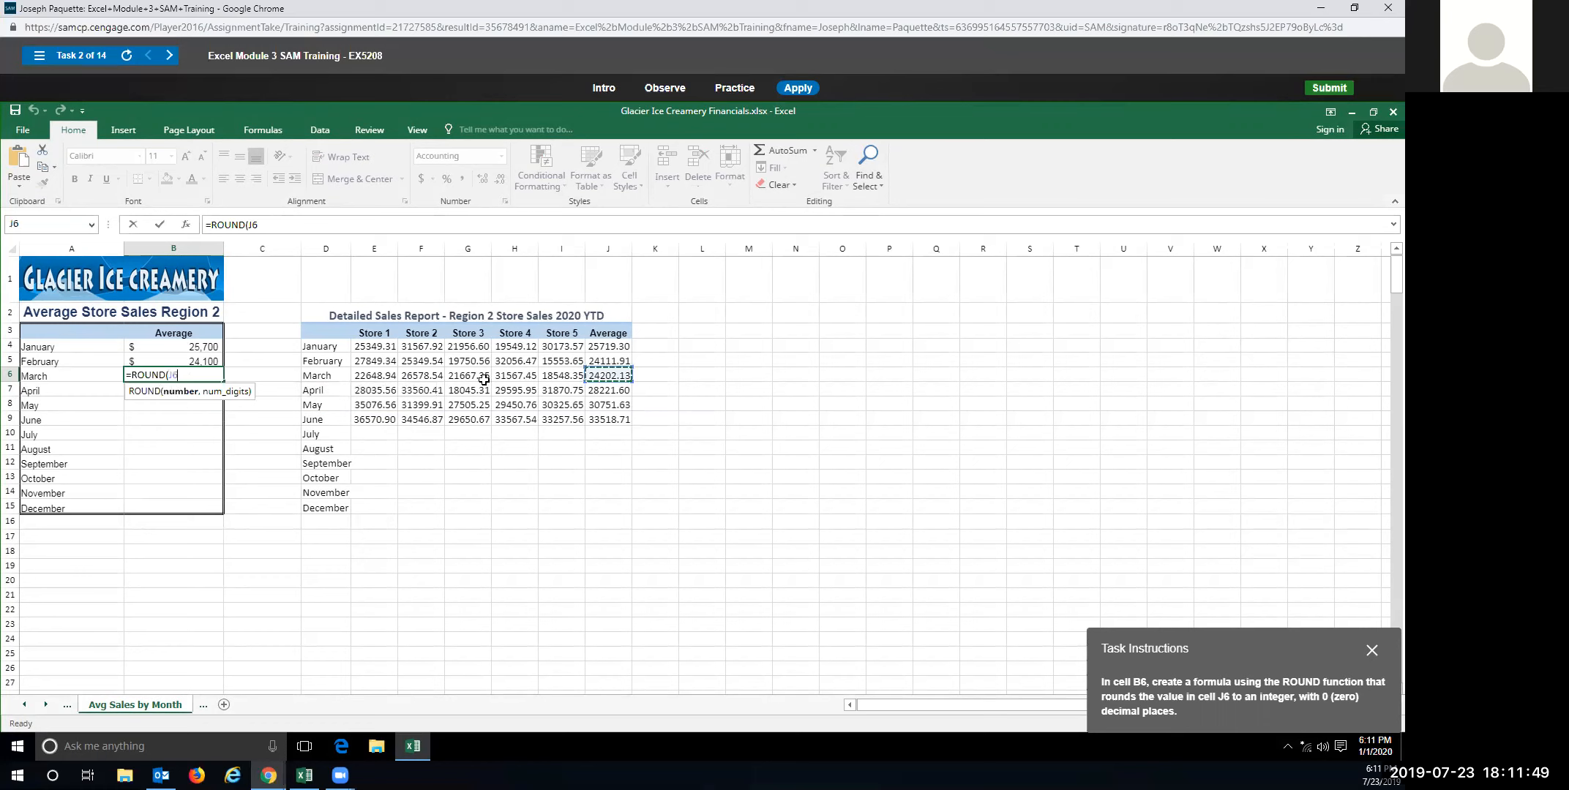
text(,0)
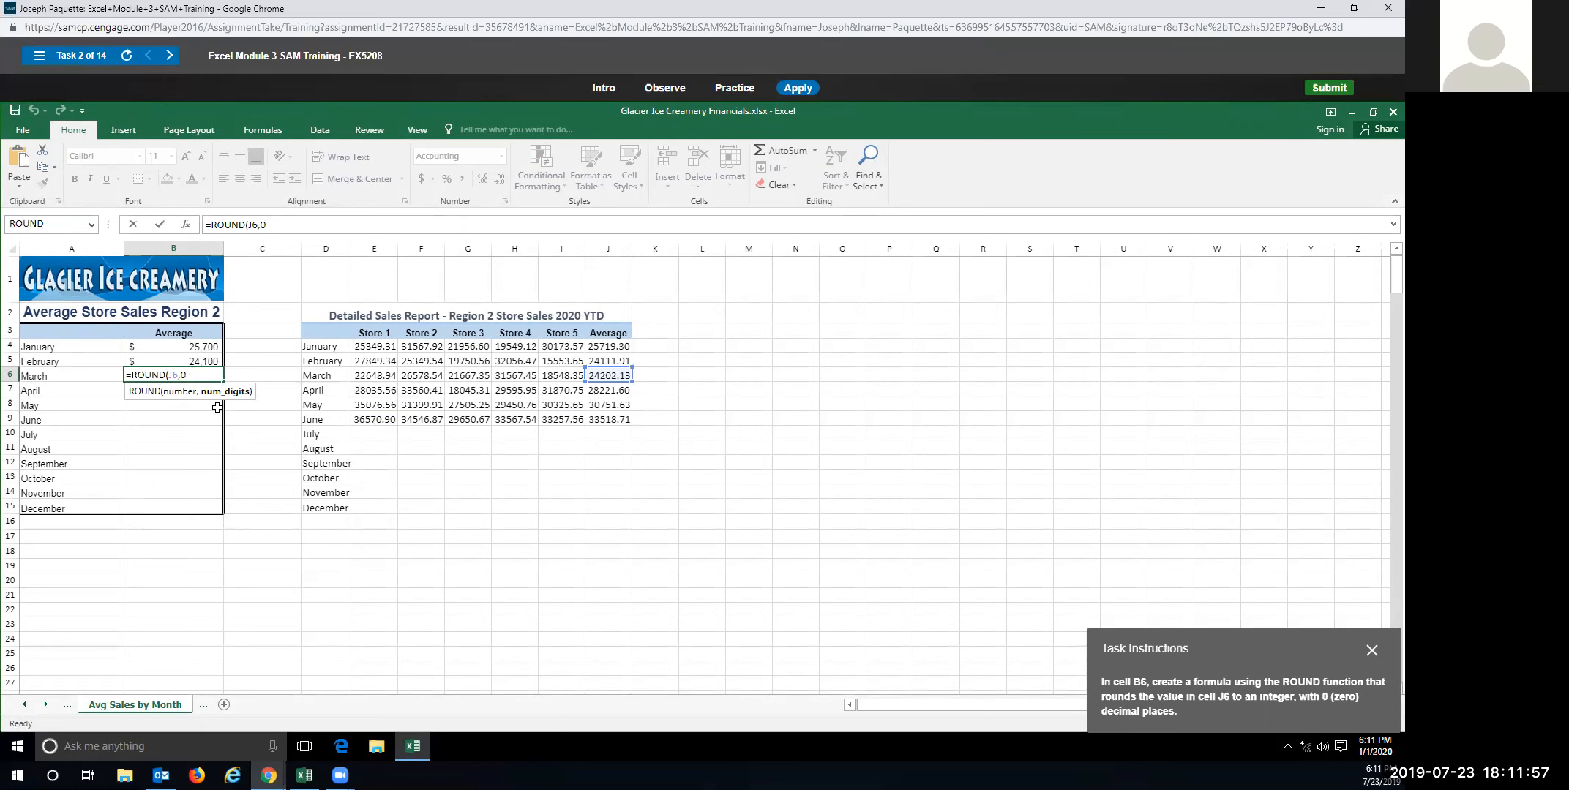
key(Return)
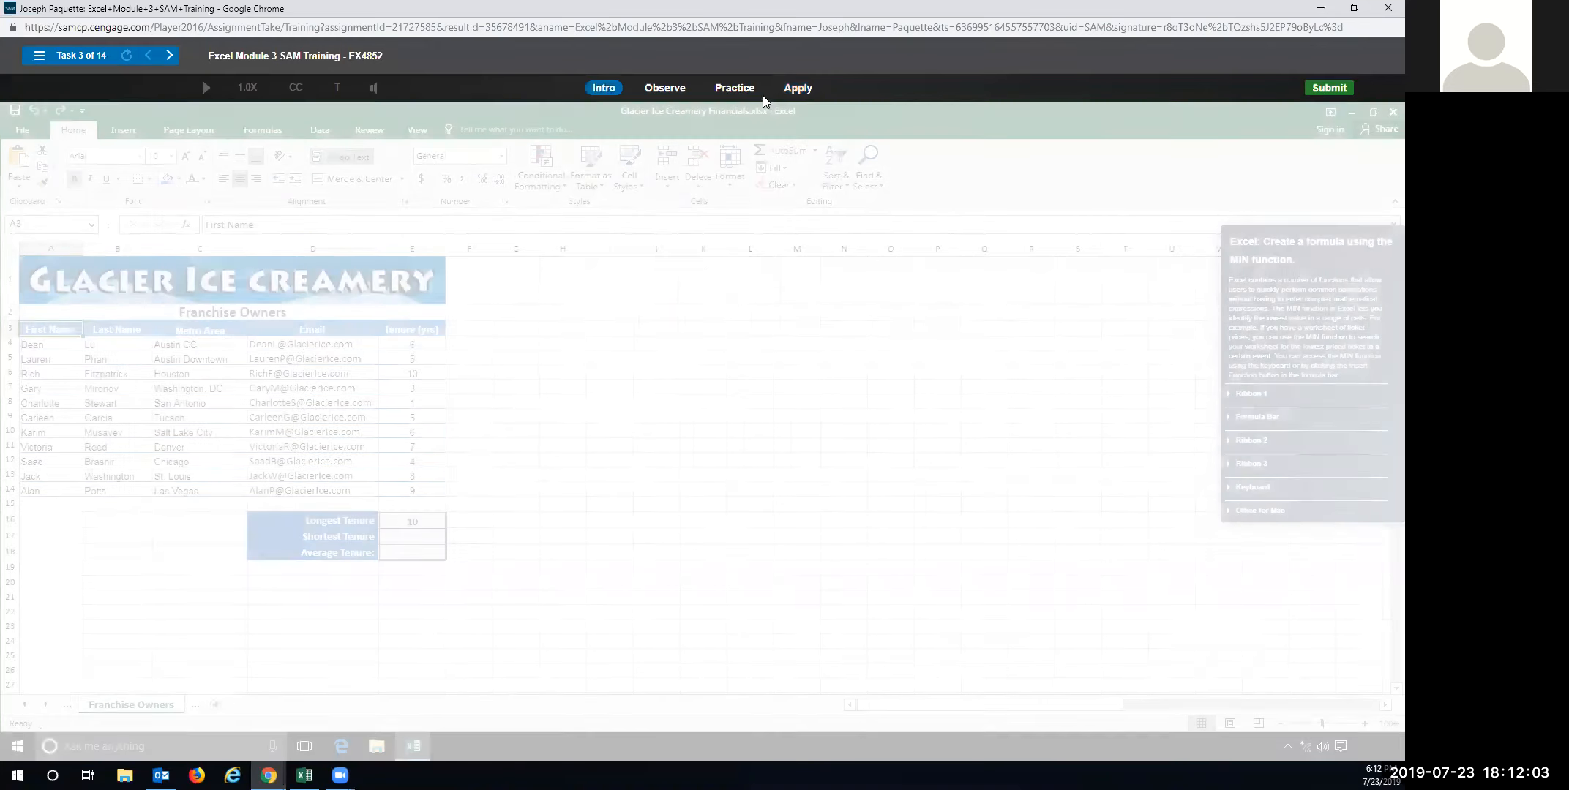
Start Task 3 in Practice mode and use AutoSum's Min option to enter =MIN(E4:E14) in cell E17 for the shortest tenure.
click(740, 95)
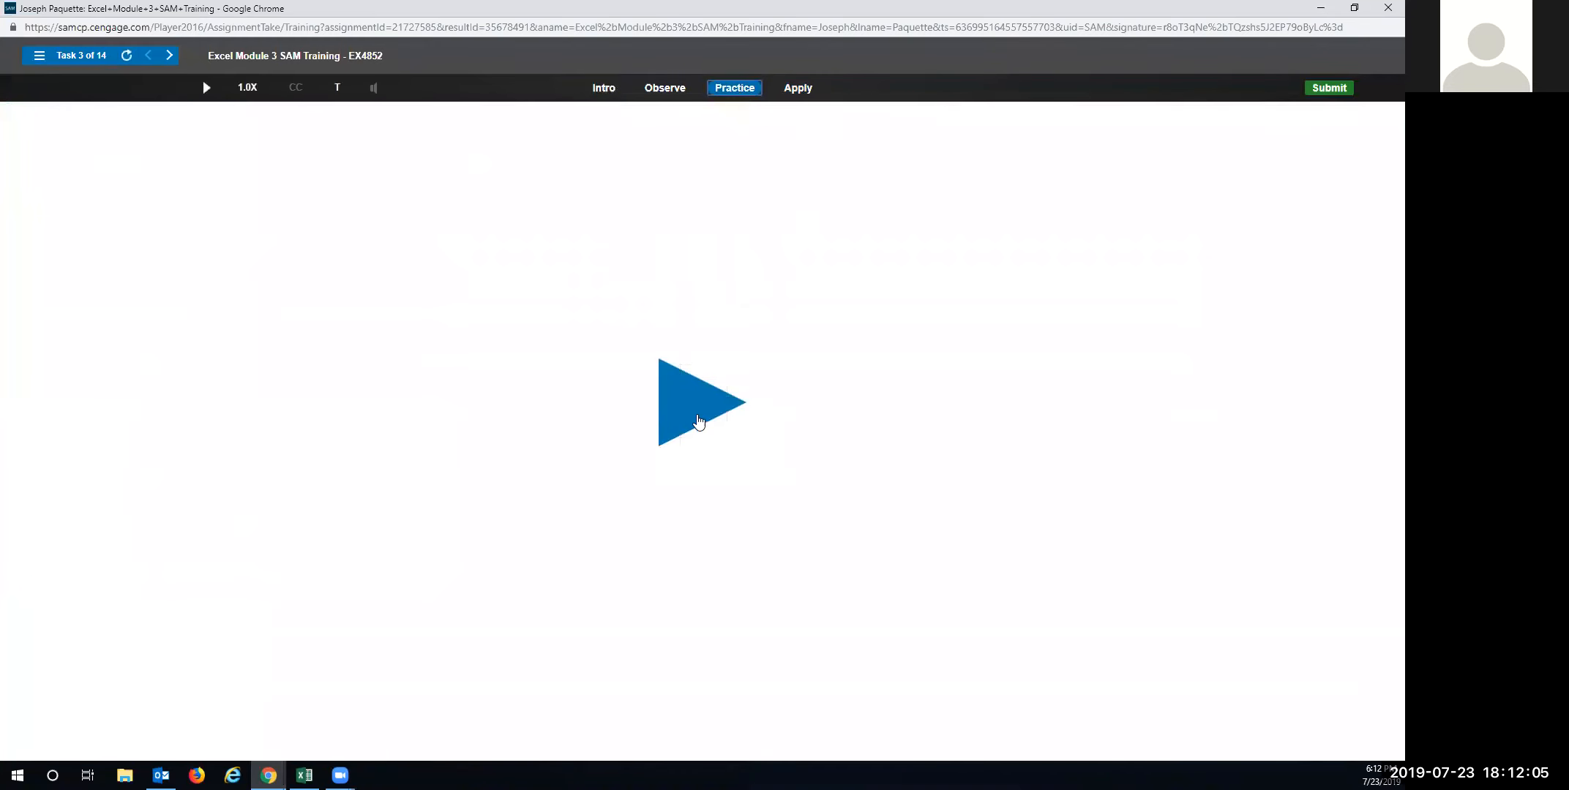
click(686, 410)
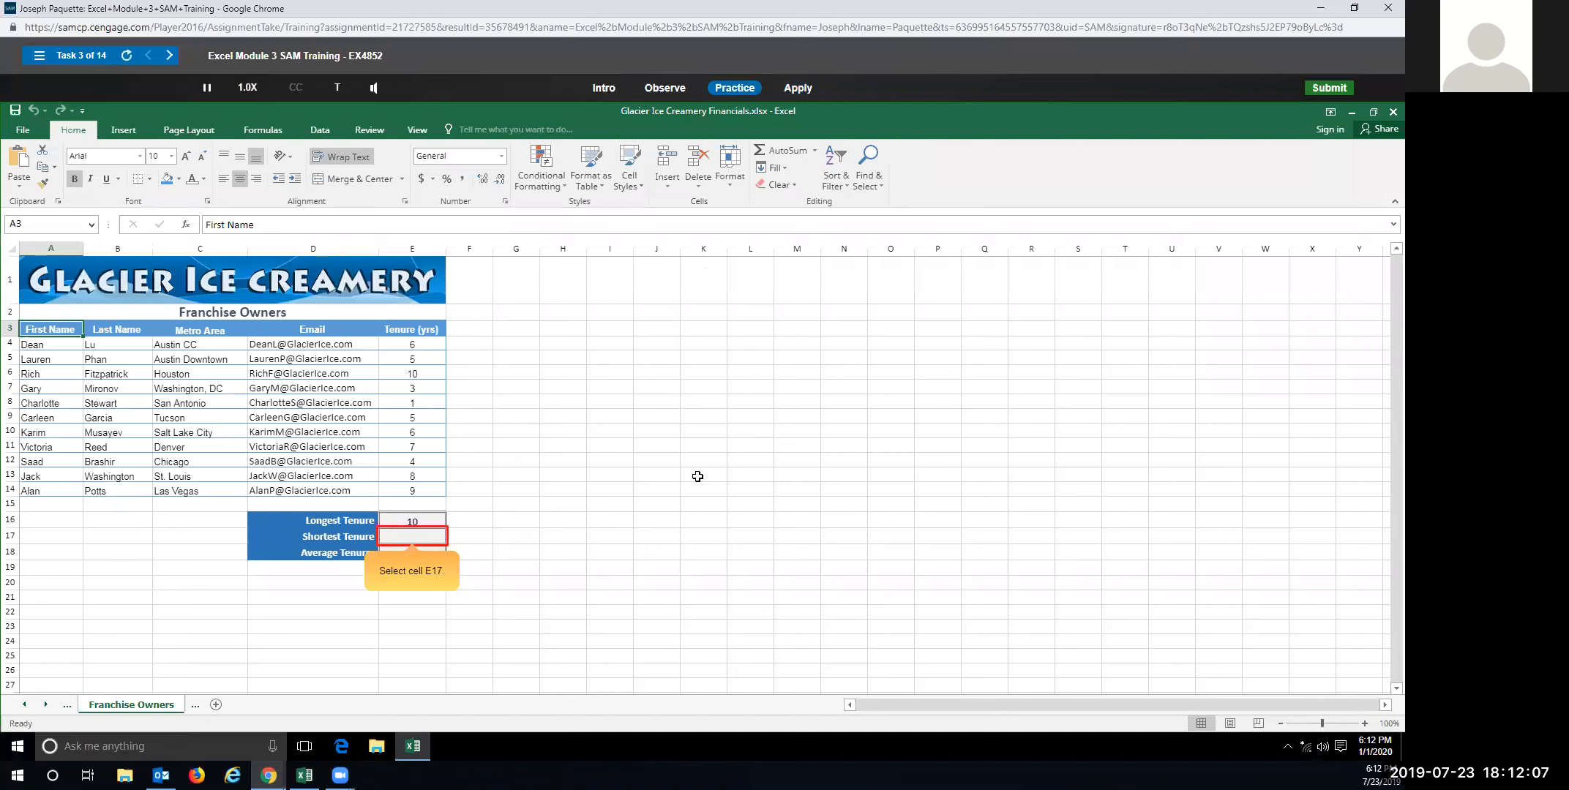
click(410, 536)
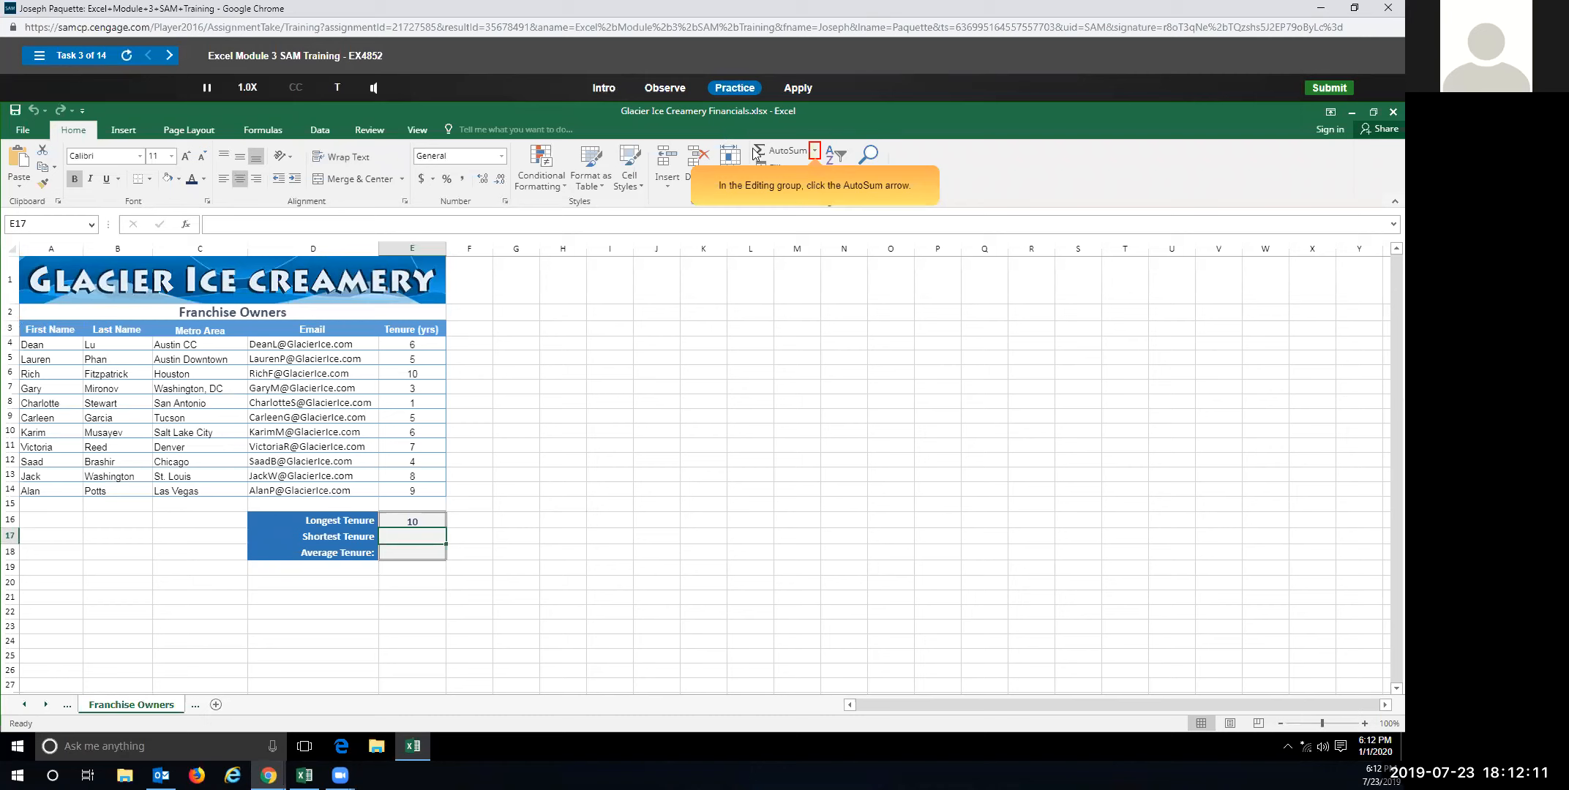
click(815, 152)
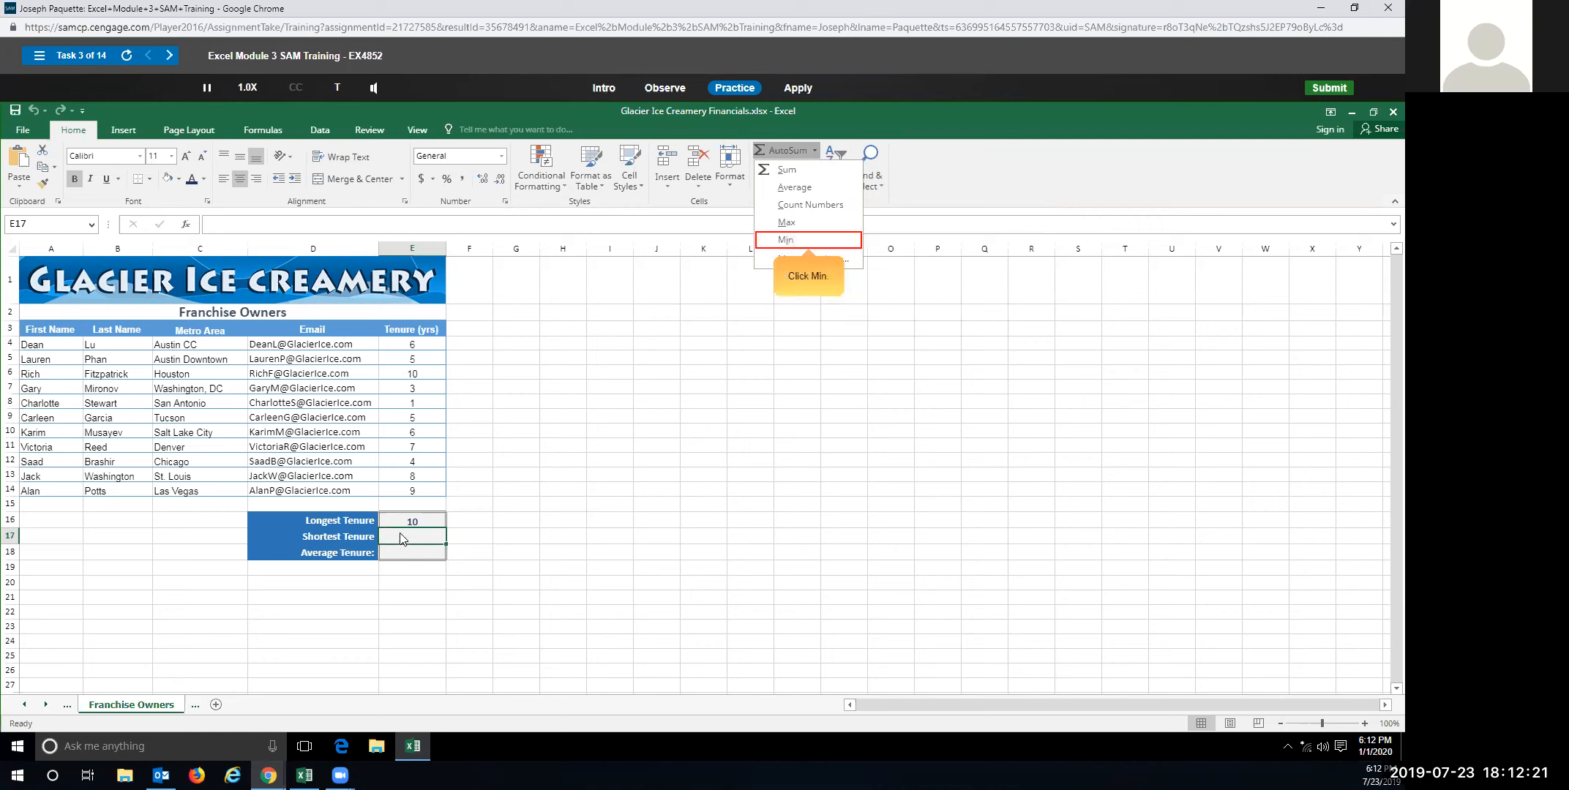
click(799, 240)
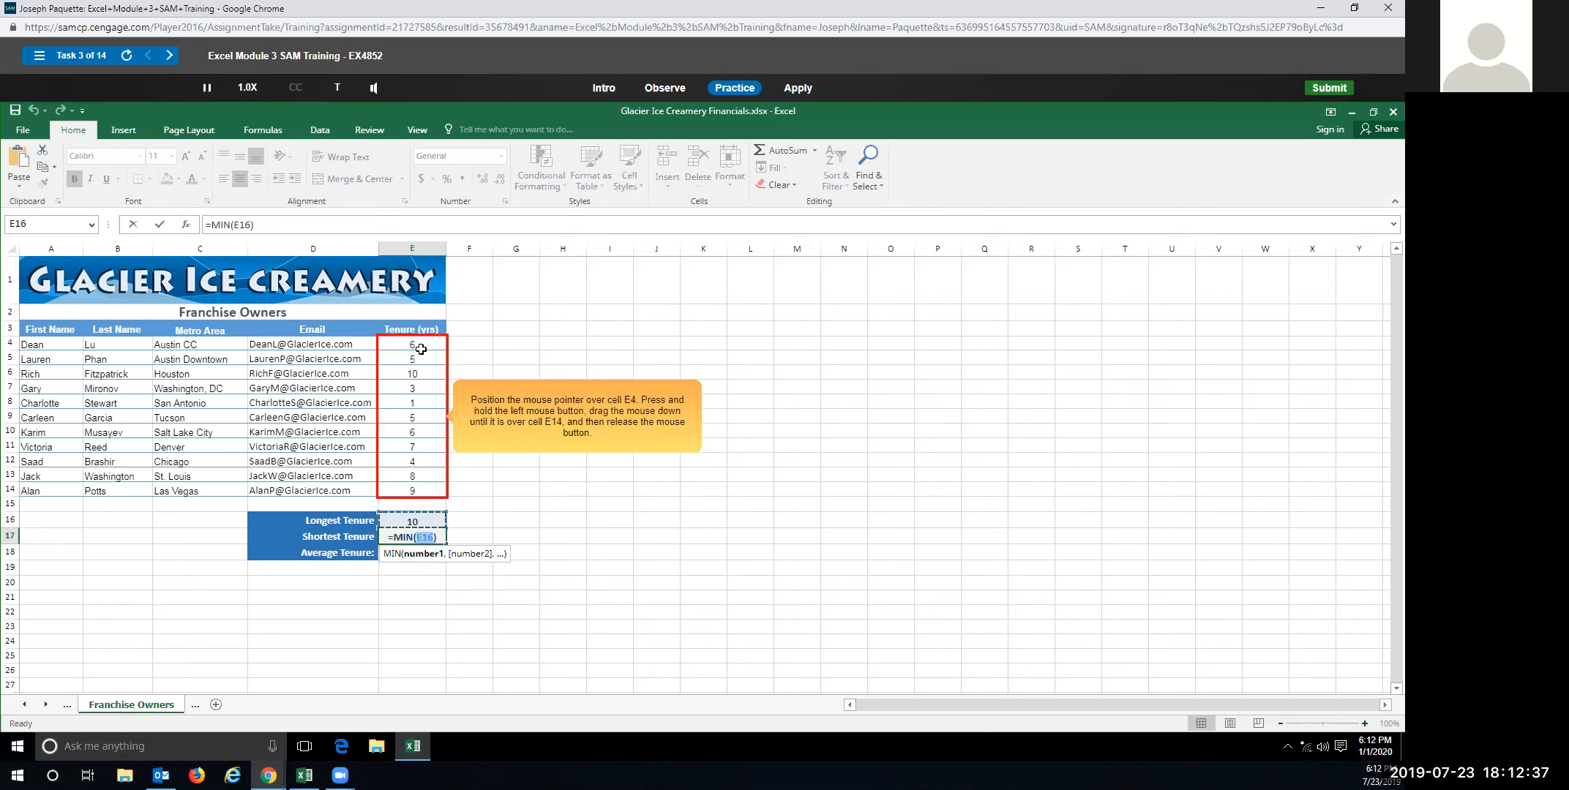
drag(419, 343, 428, 495)
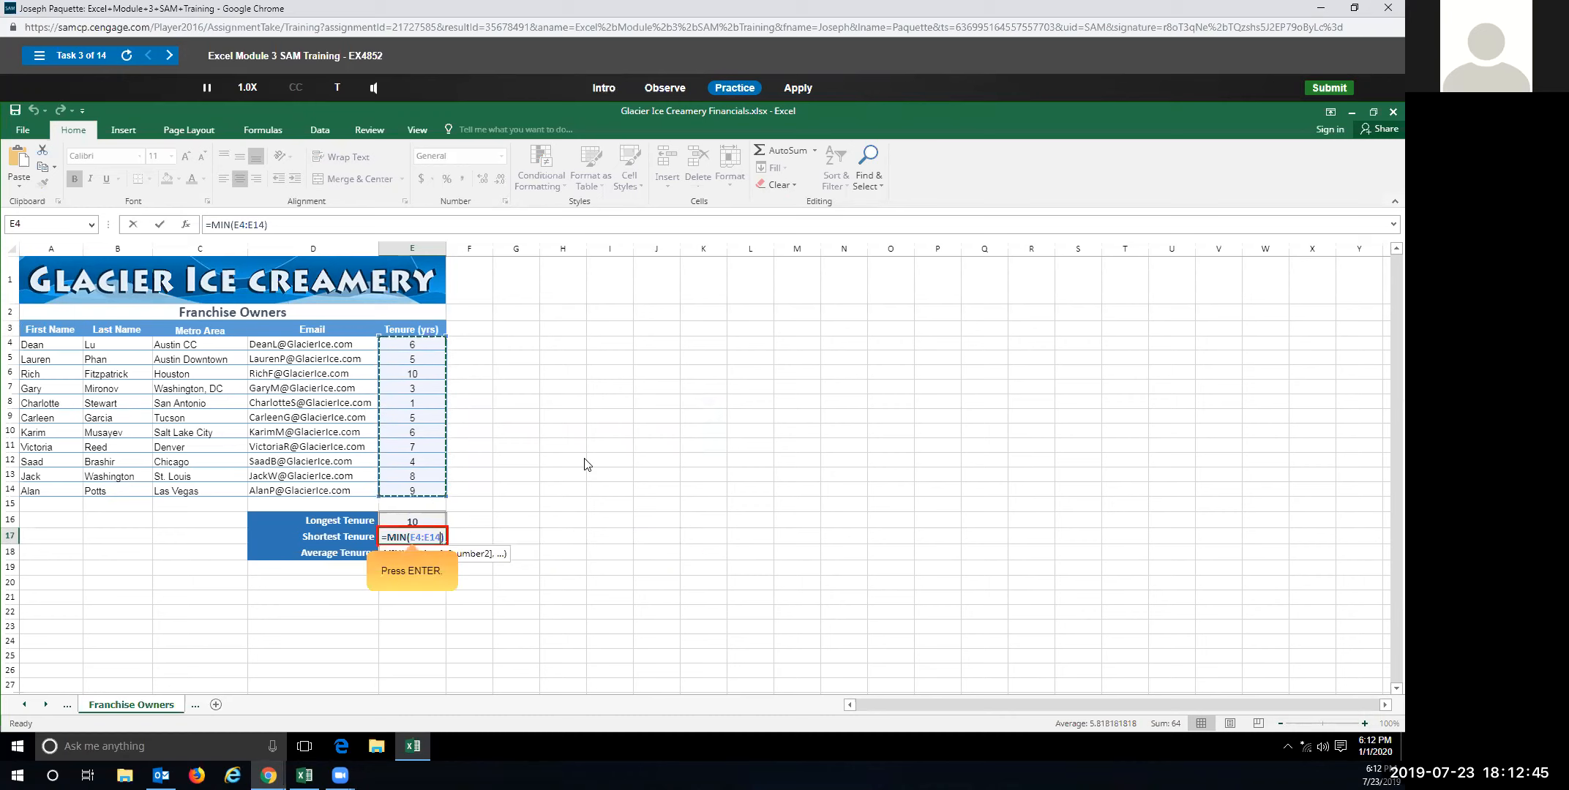
key(Return)
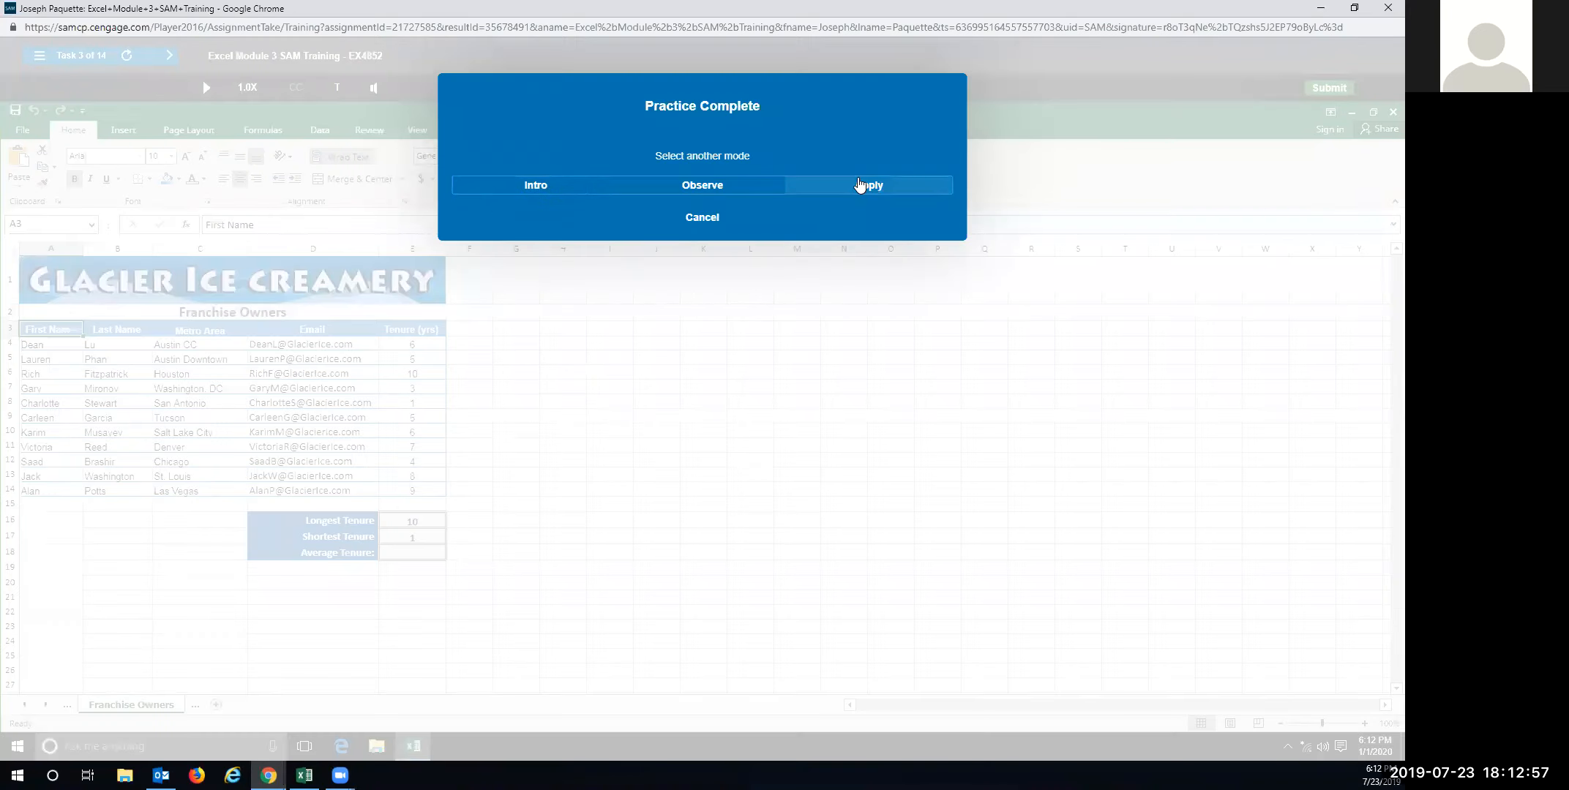
Switch Task 3 to Apply mode and begin a formula with the MIN function in cell E17.
click(859, 186)
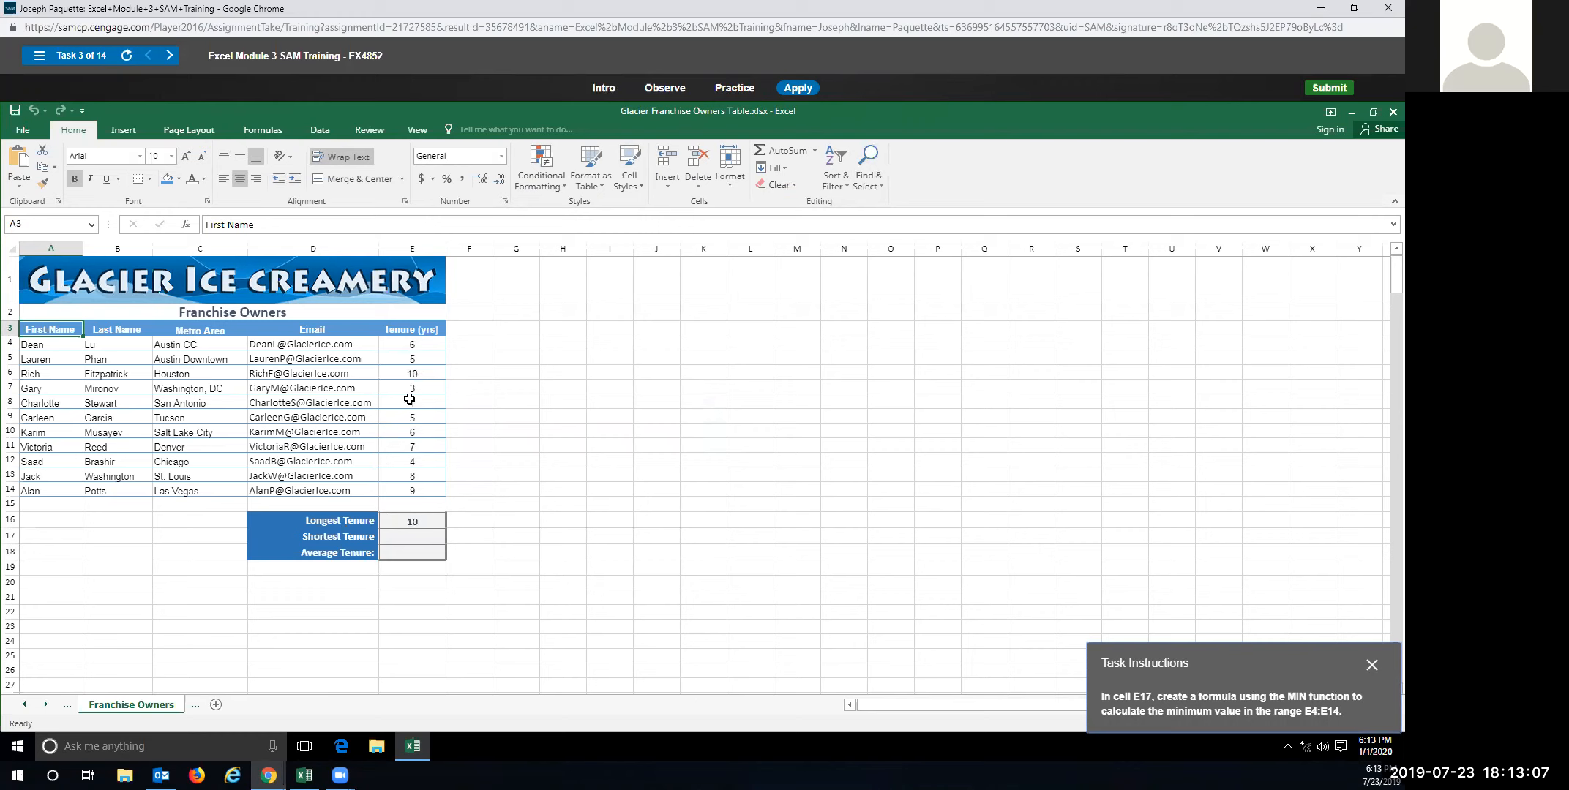
click(404, 542)
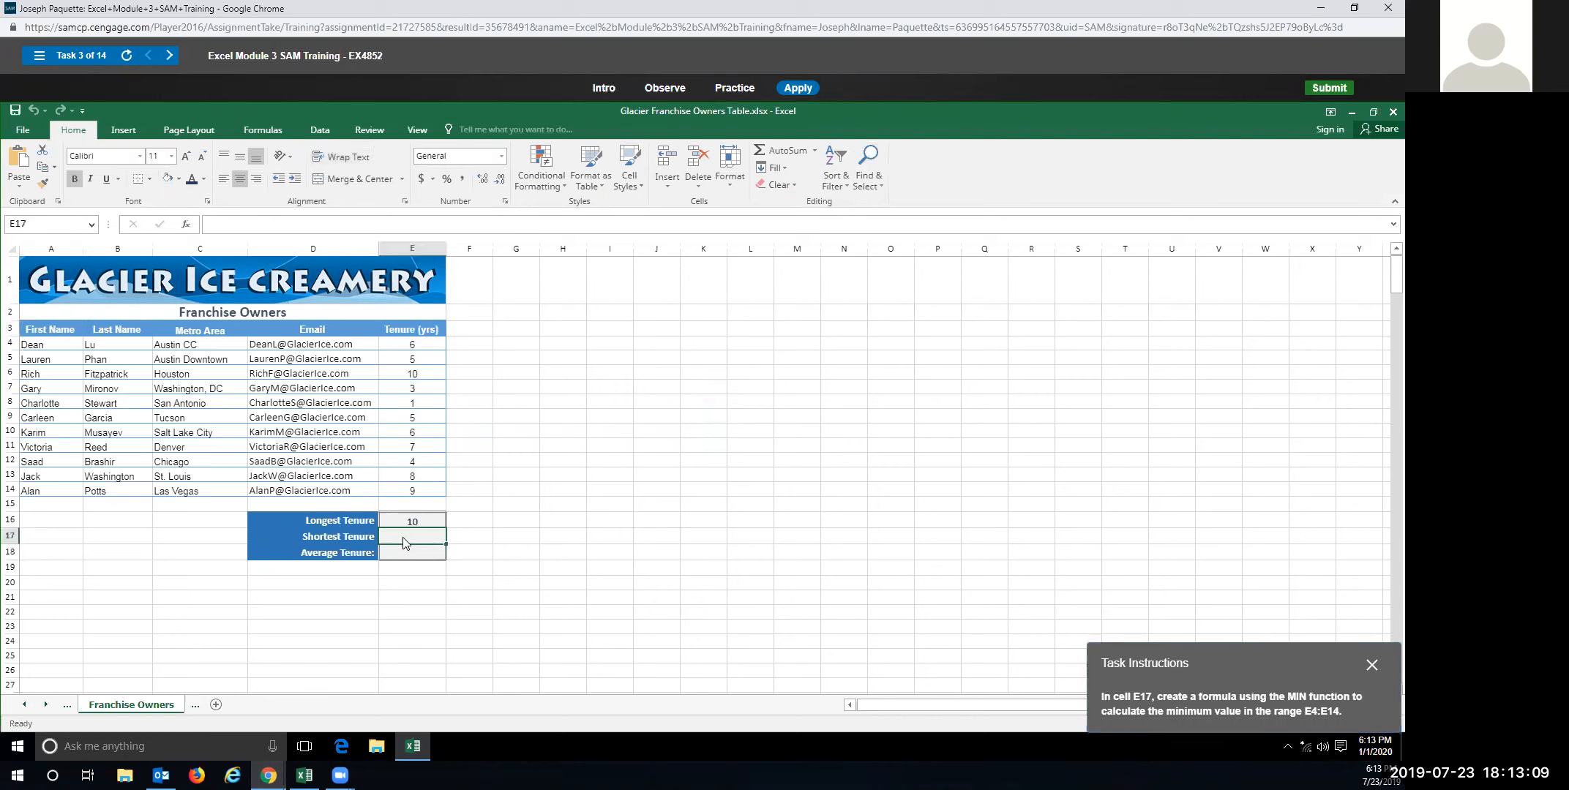
text(=min)
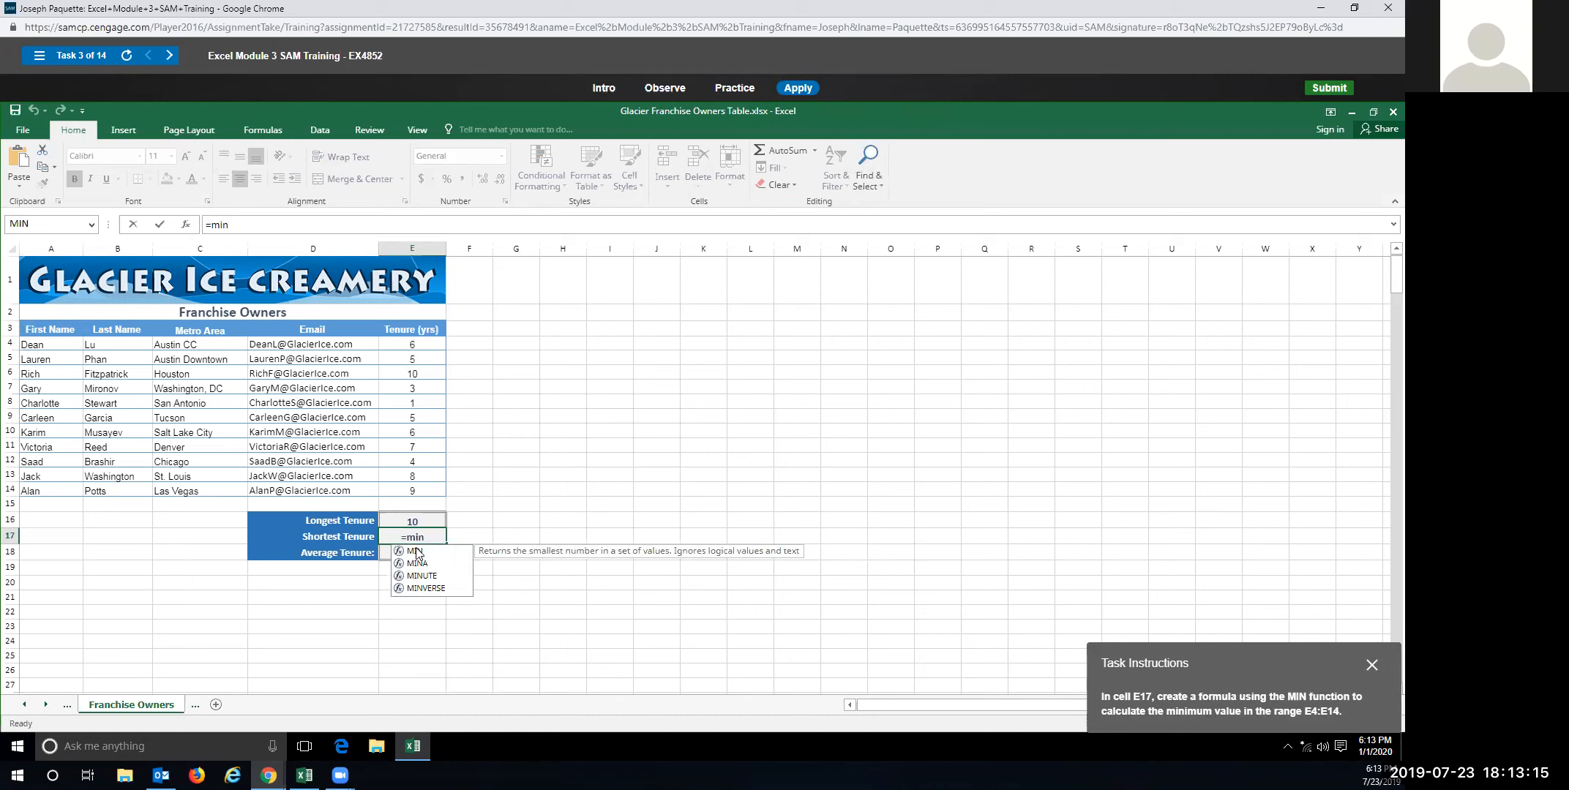
double_click(417, 553)
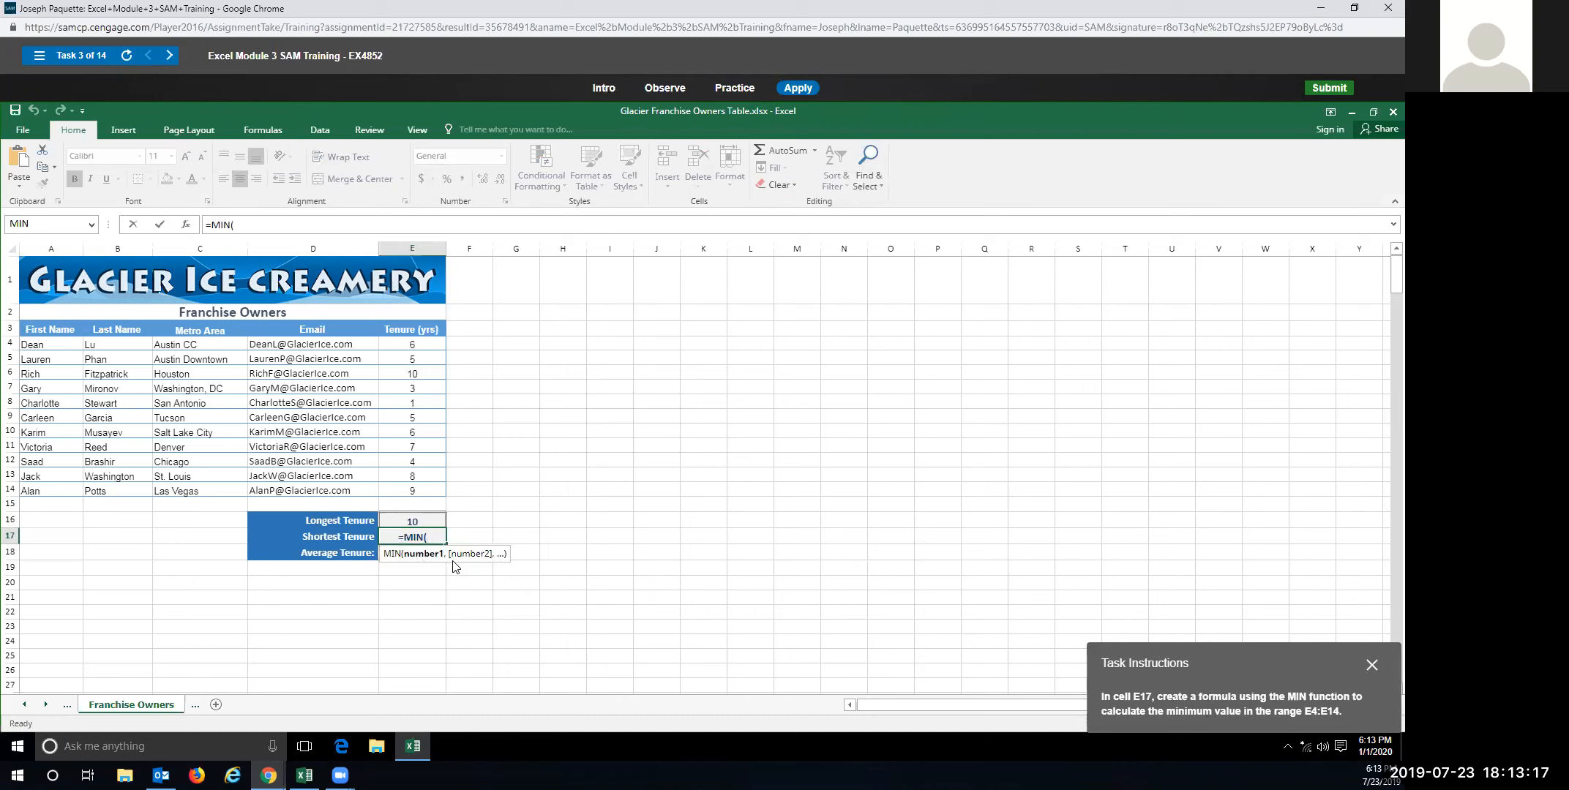
click(396, 347)
text(,)
click(399, 360)
text(,)
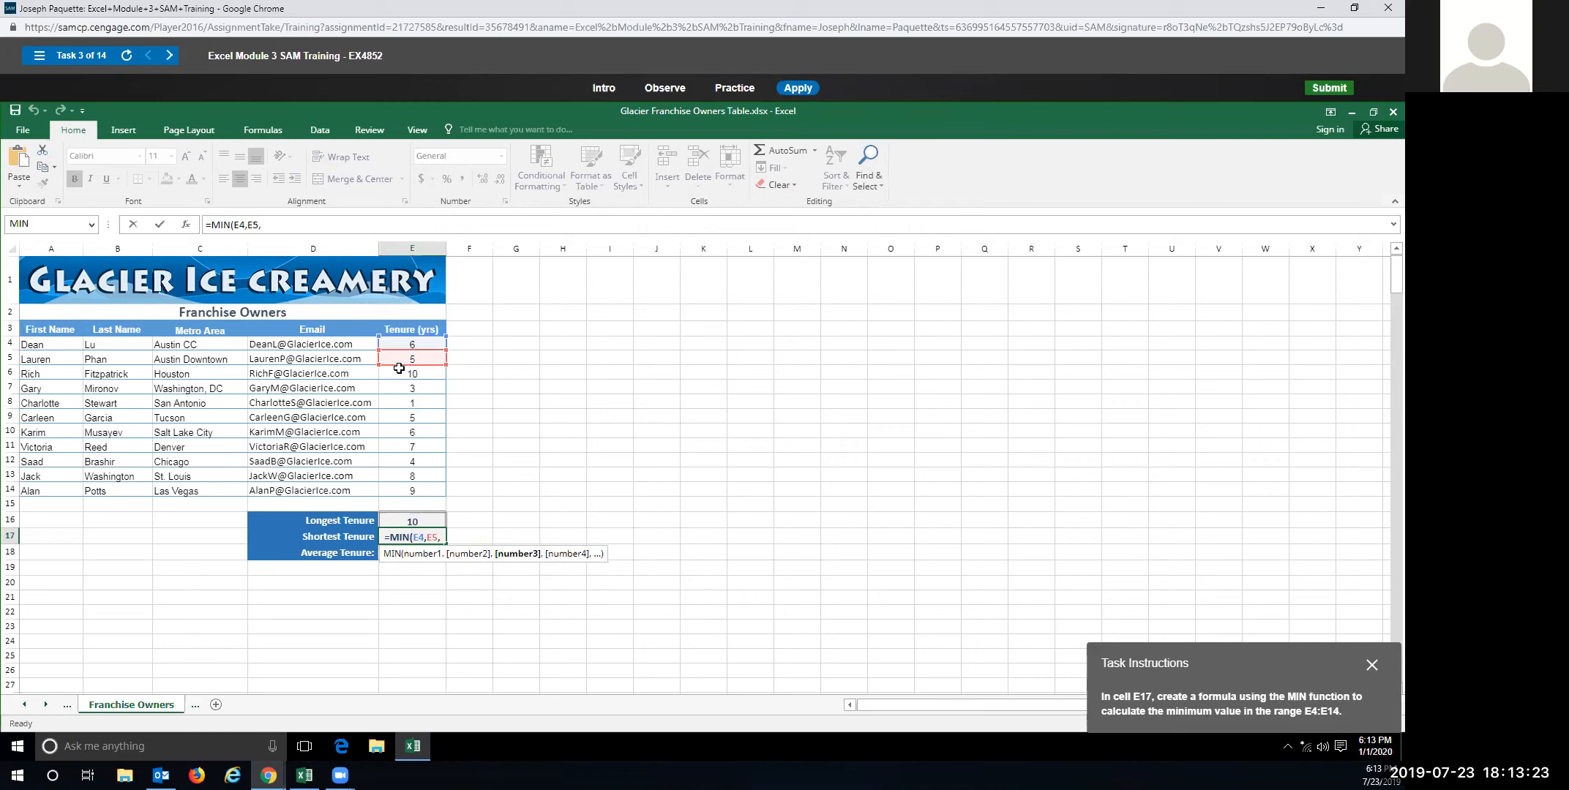
key(BackSpace)
key(BackSpace)
key(BackSpace)
key(BackSpace)
key(BackSpace)
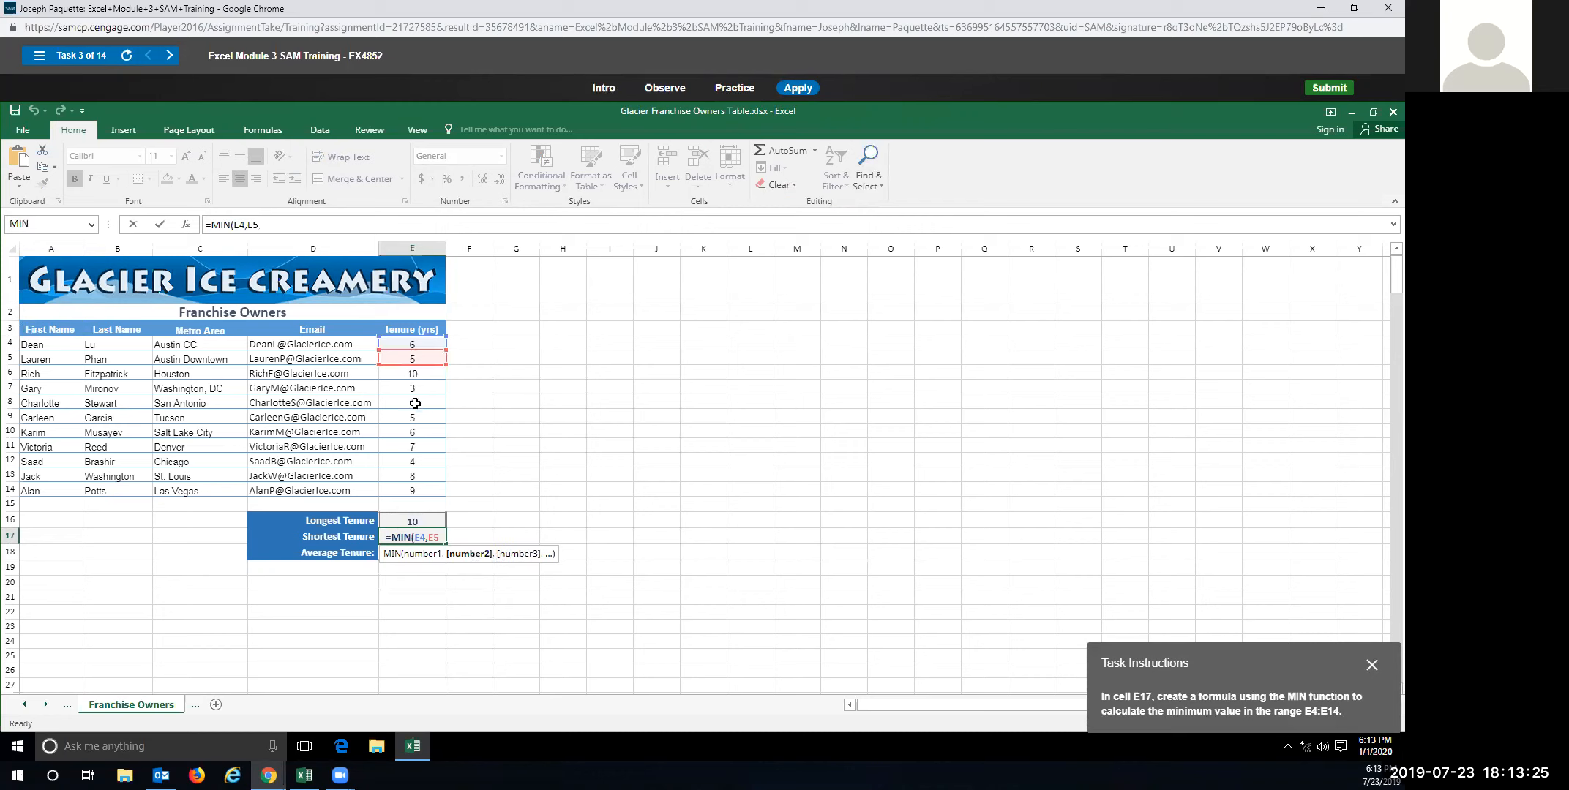
key(BackSpace)
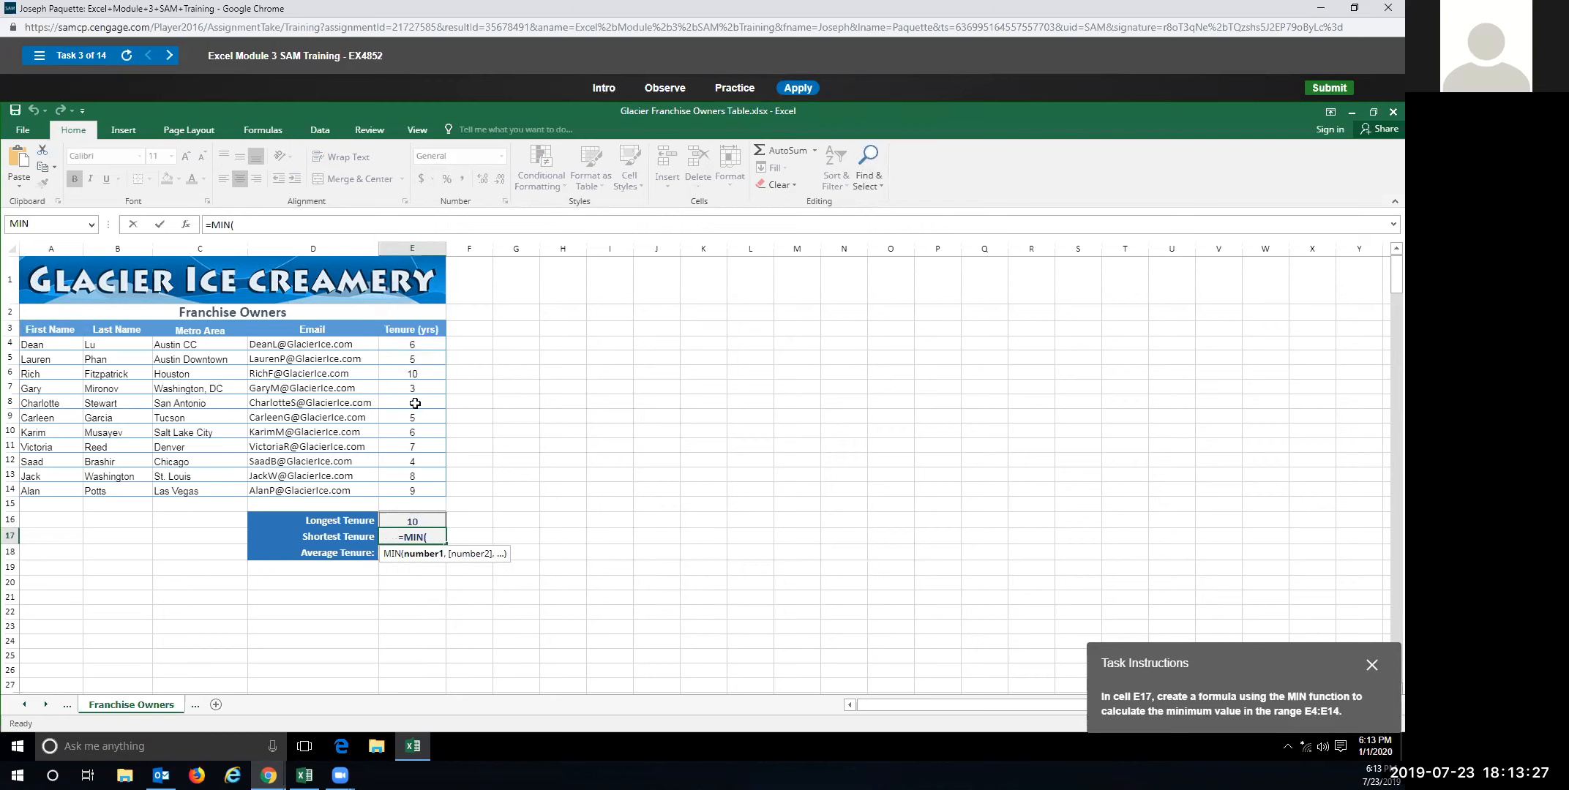
drag(413, 344, 413, 490)
key(BackSpace)
key(BackSpace)
key(BackSpace)
key(BackSpace)
key(BackSpace)
key(BackSpace)
click(412, 349)
text(,)
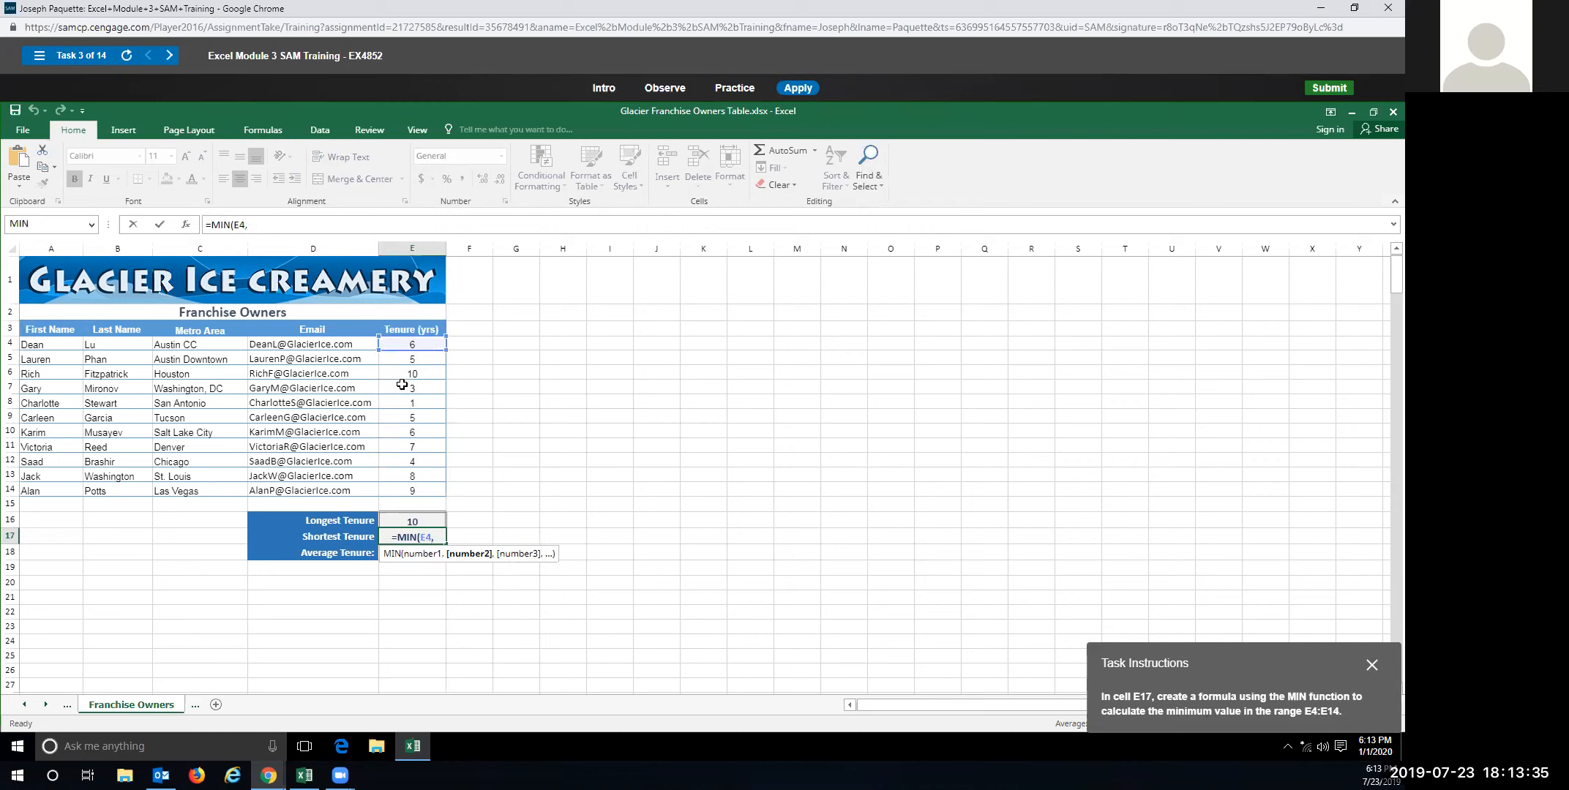
click(416, 373)
text(,)
click(417, 461)
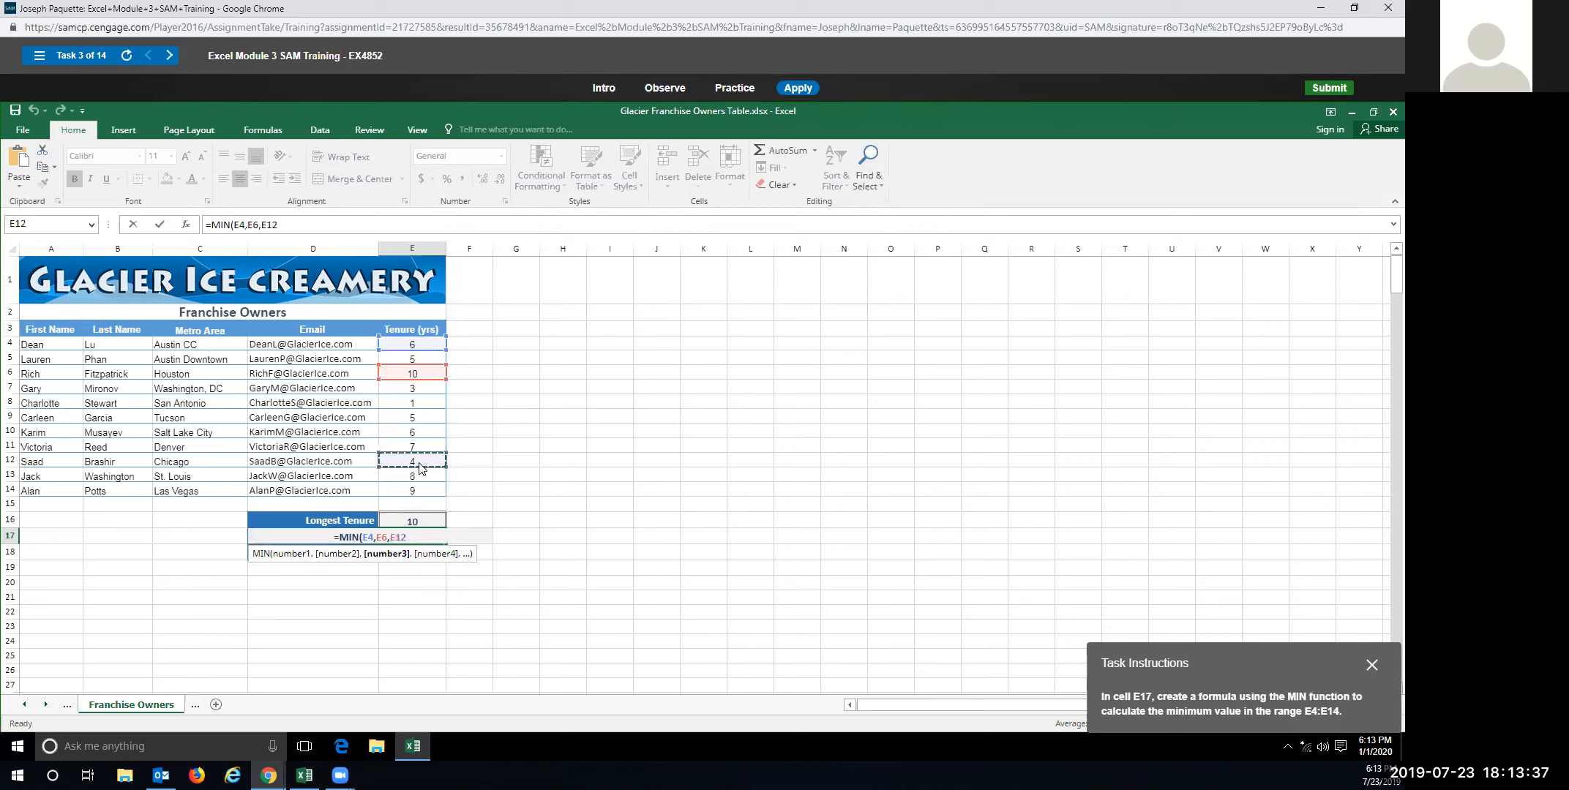
key(BackSpace)
key(BackSpace)
key(BackSpace)
key(BackSpace)
key(BackSpace)
key(BackSpace)
key(BackSpace)
key(BackSpace)
key(BackSpace)
Complete the MIN formula in cell E17 with the range E4:E14 as its argument.
drag(414, 343, 423, 491)
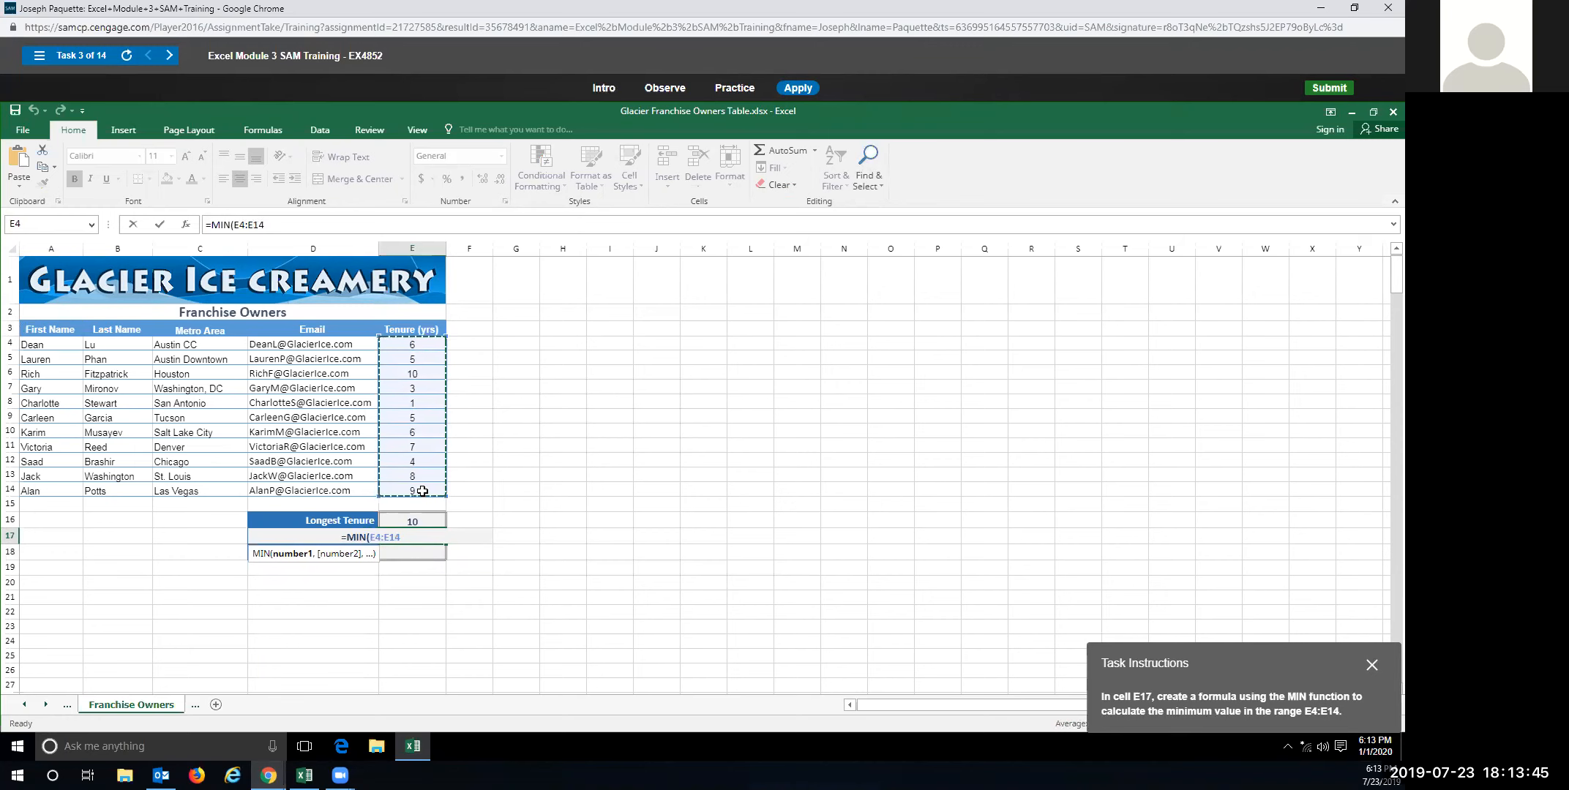
text())
key(Return)
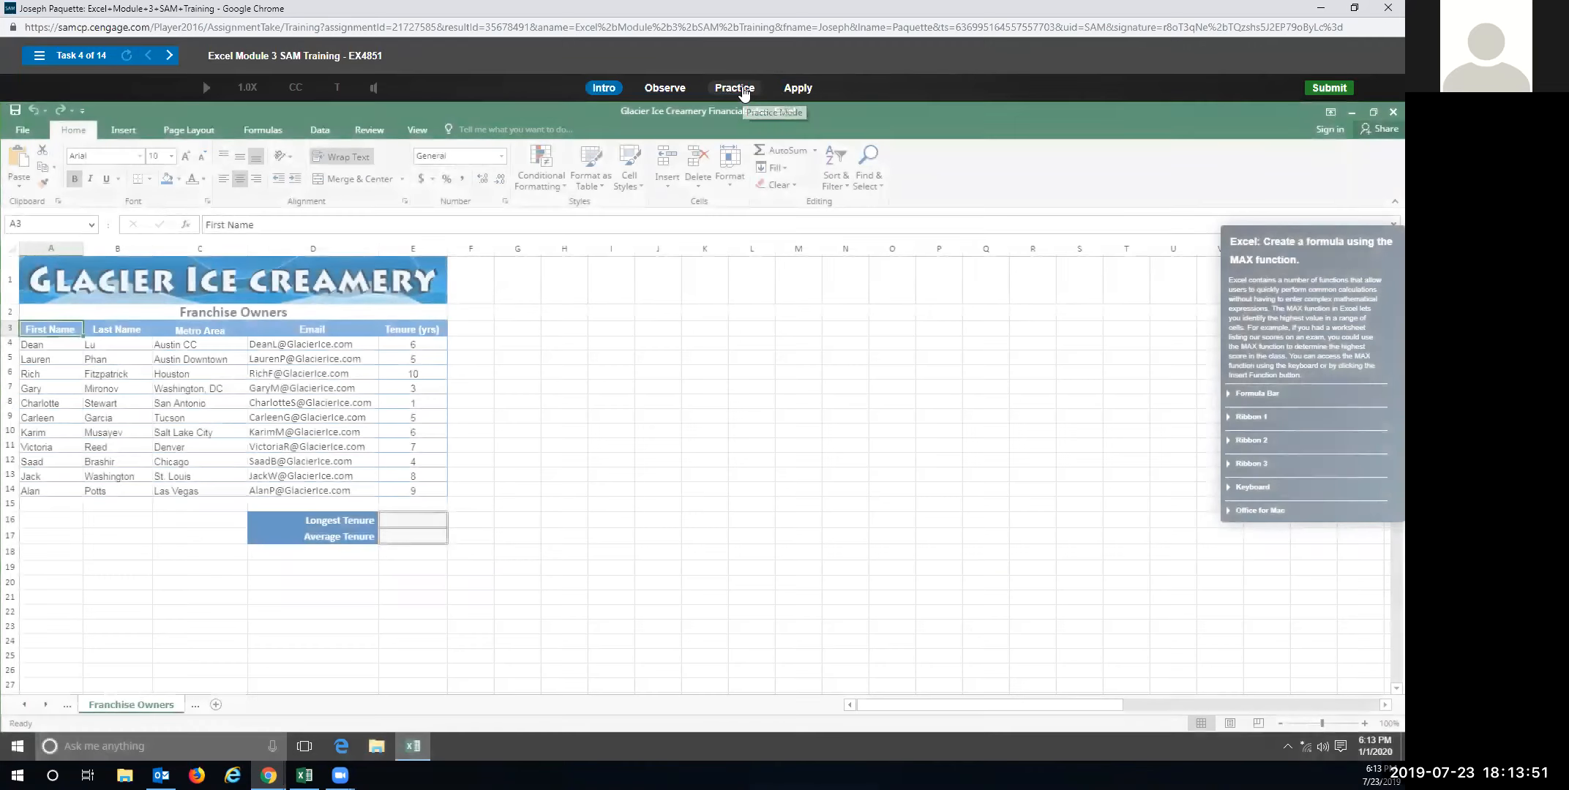
Start Task 4 in Practice mode and insert the MAX function from the Statistical category into cell E16.
click(746, 93)
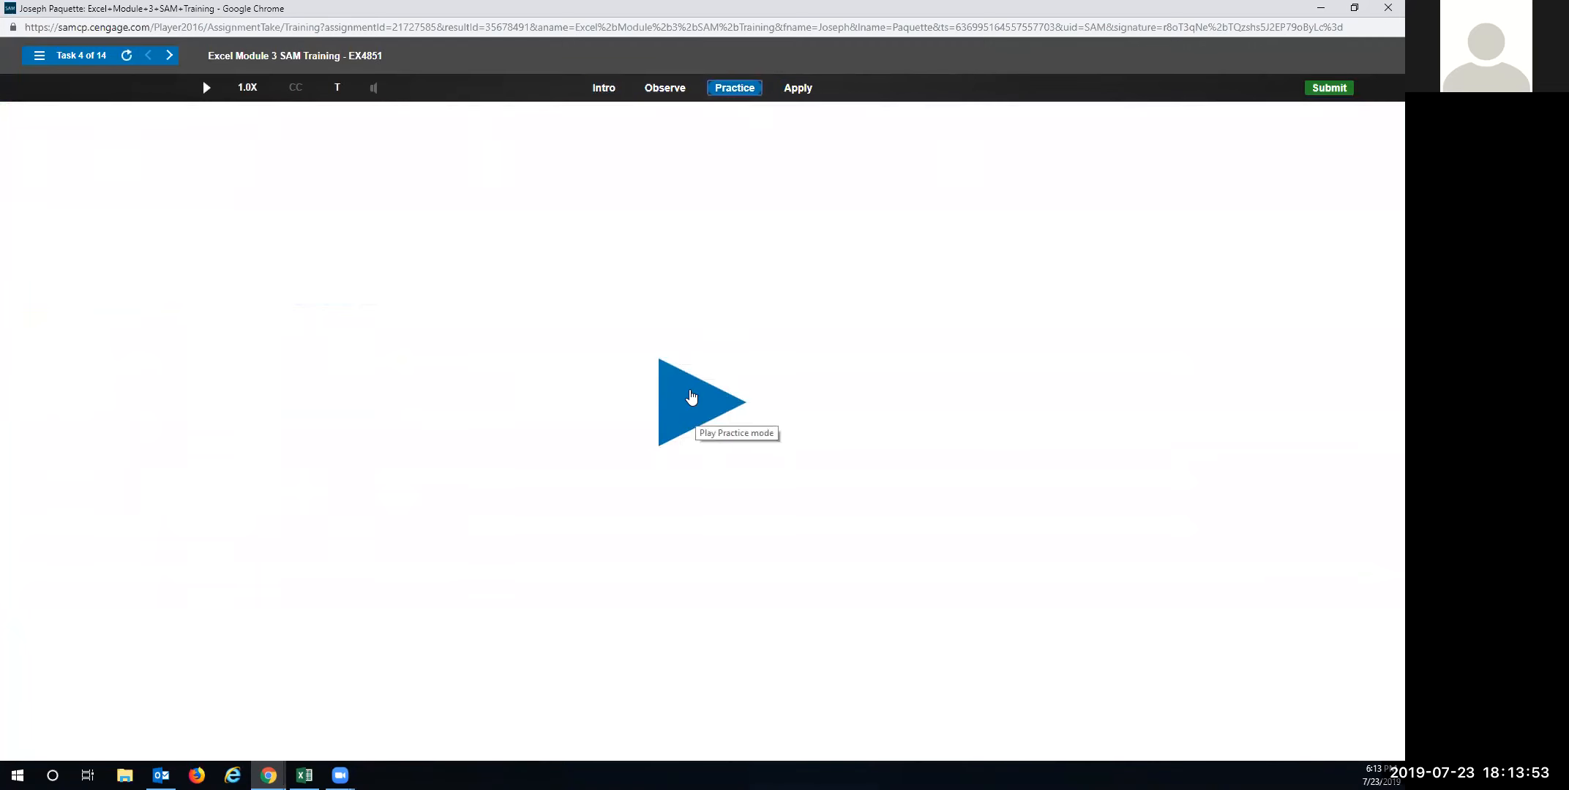
click(687, 395)
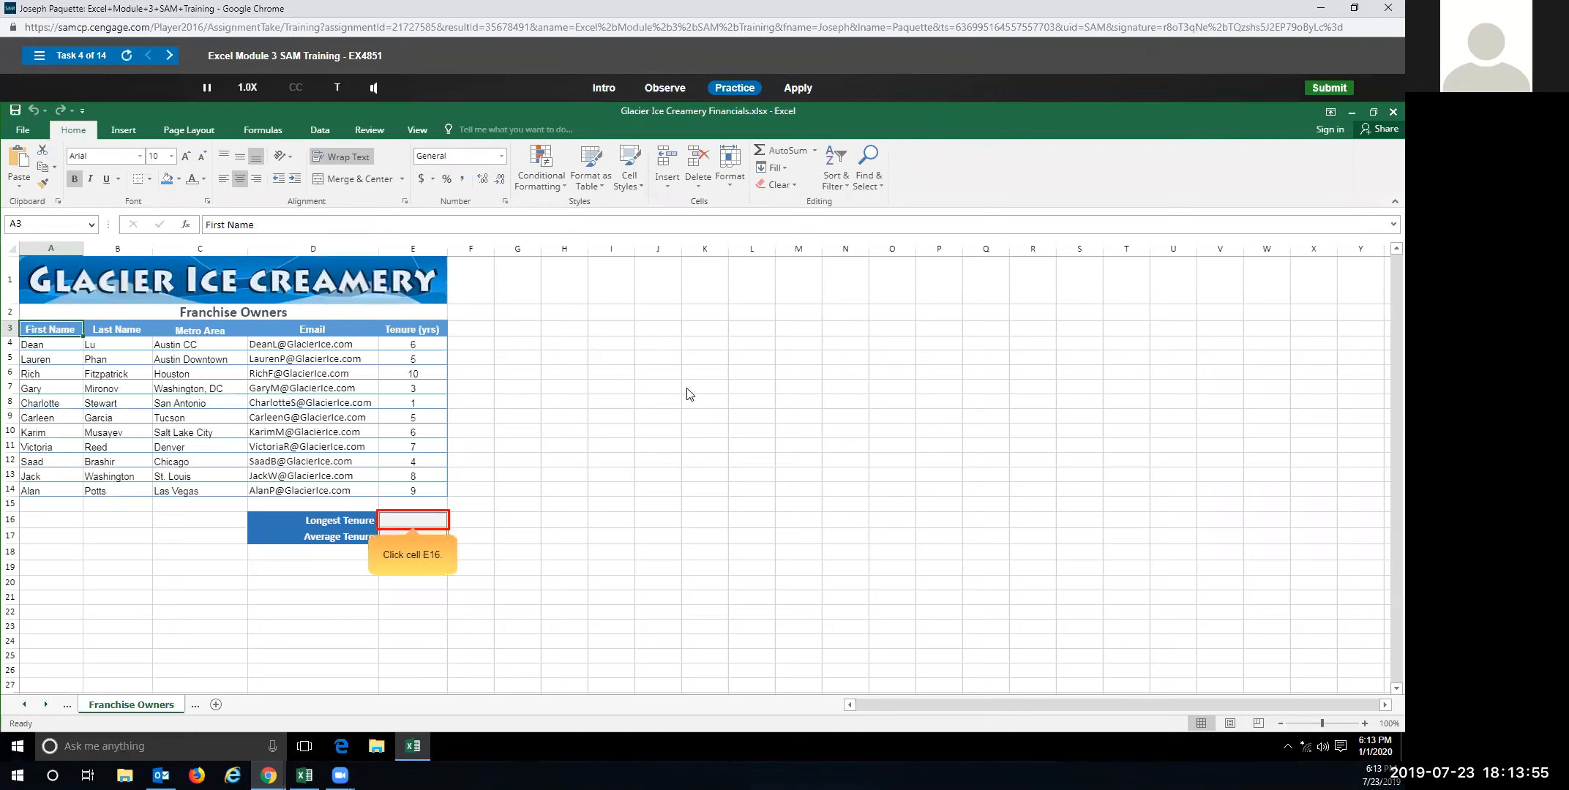
click(421, 521)
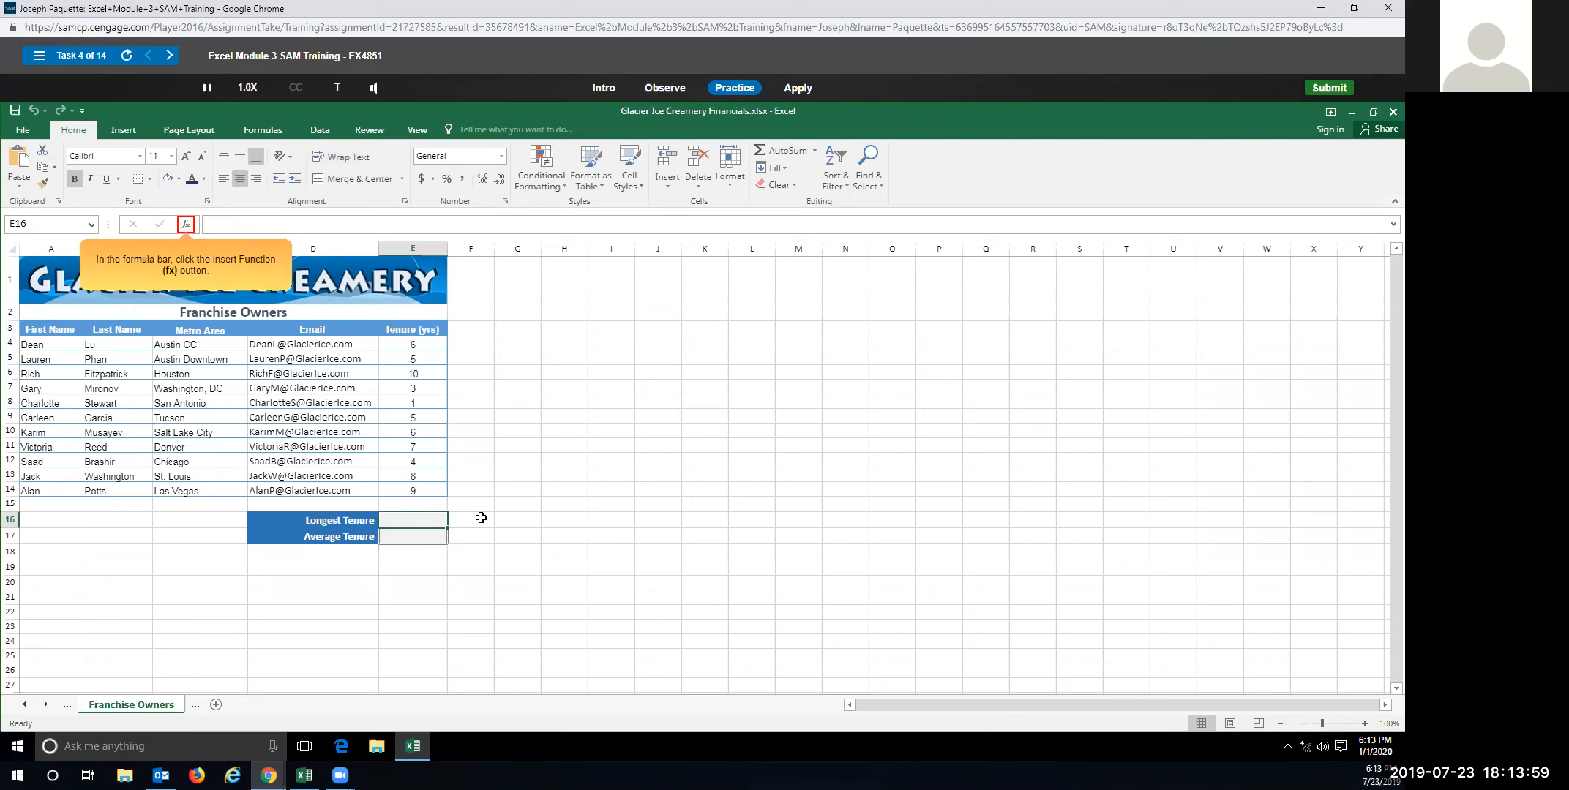
click(186, 225)
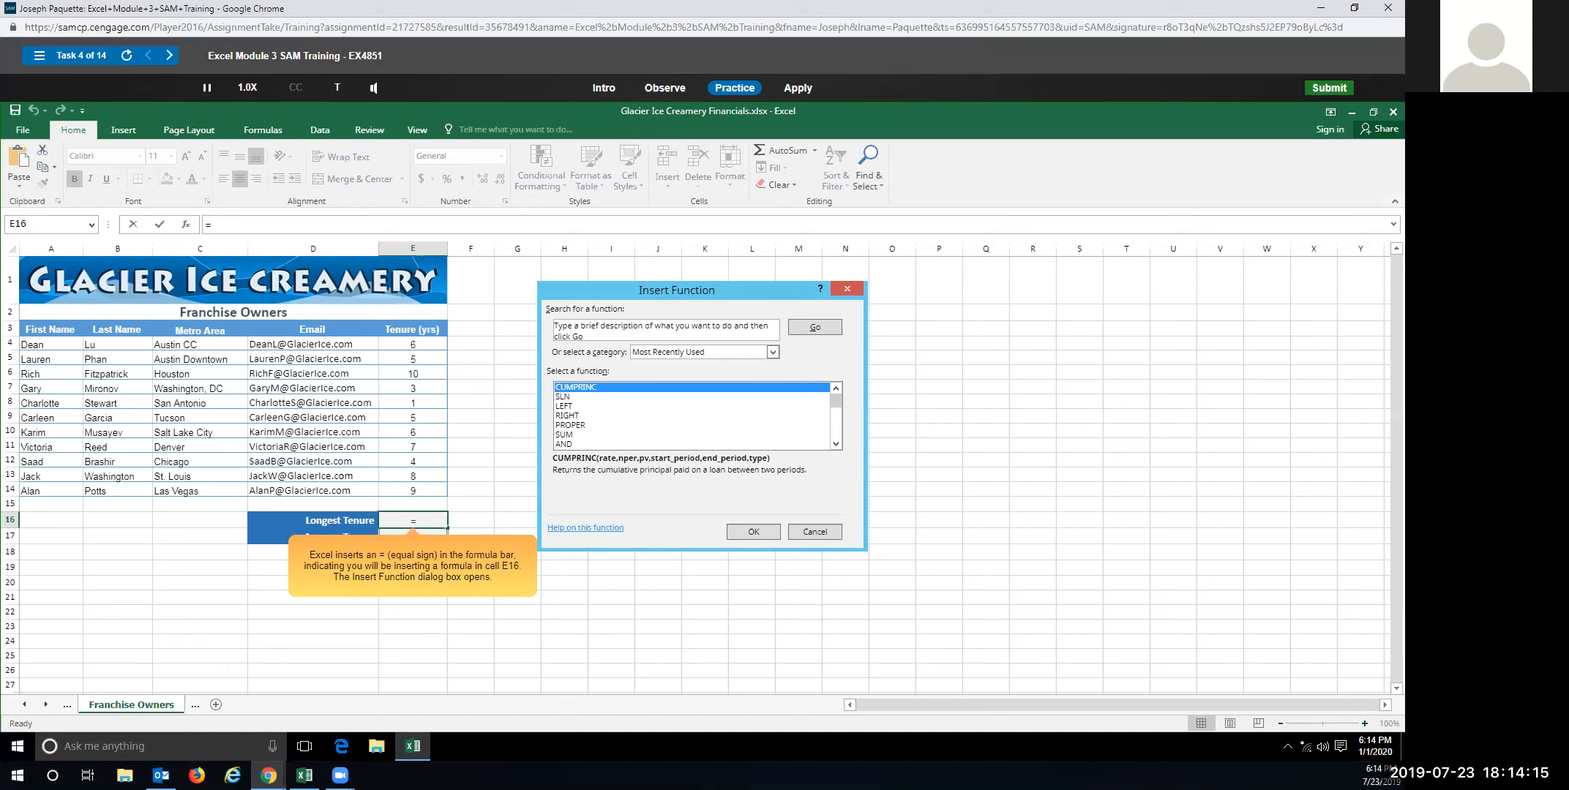
click(773, 352)
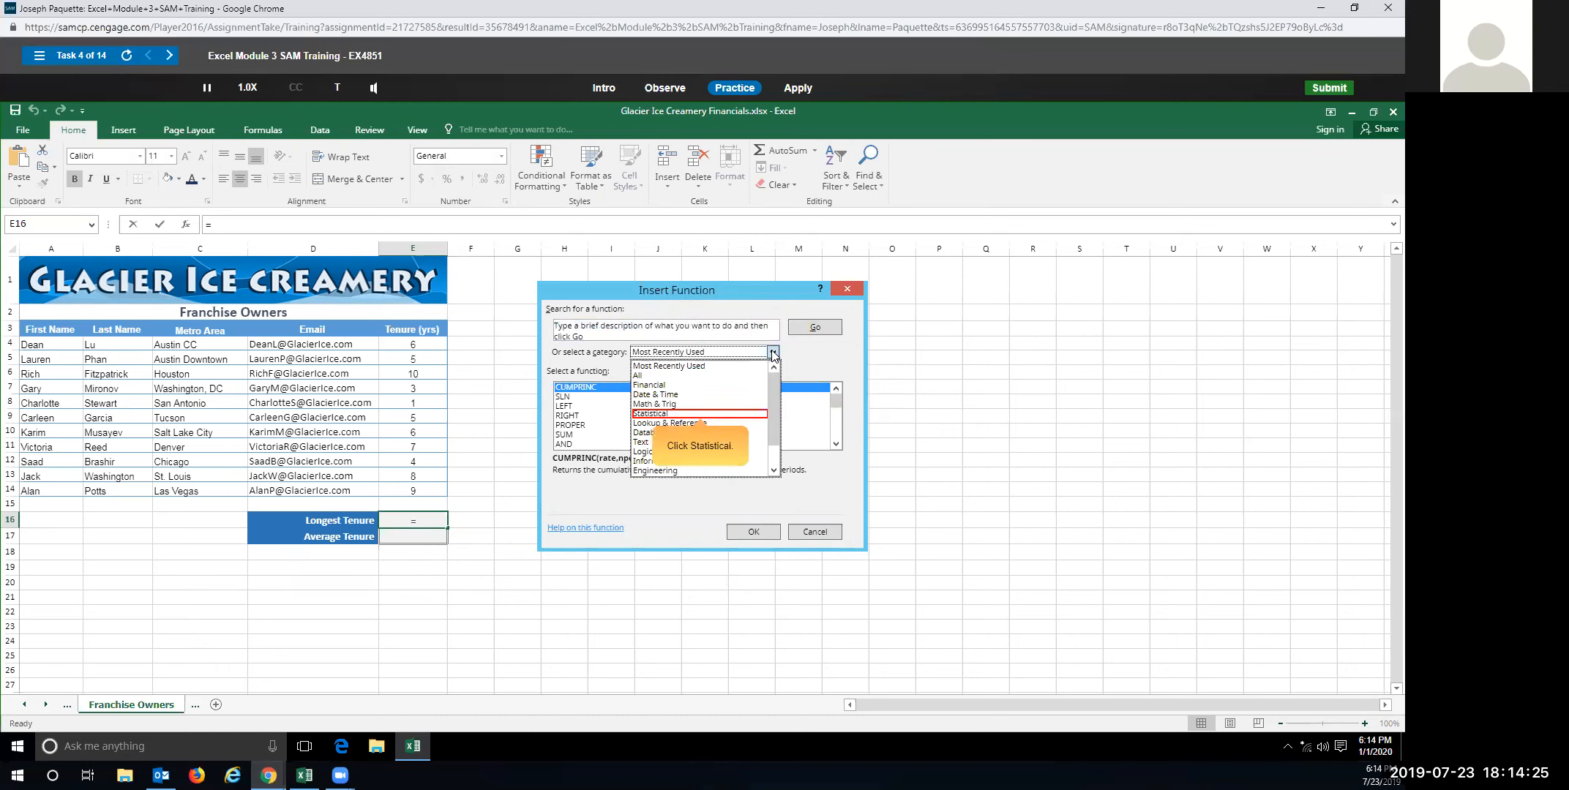
click(671, 415)
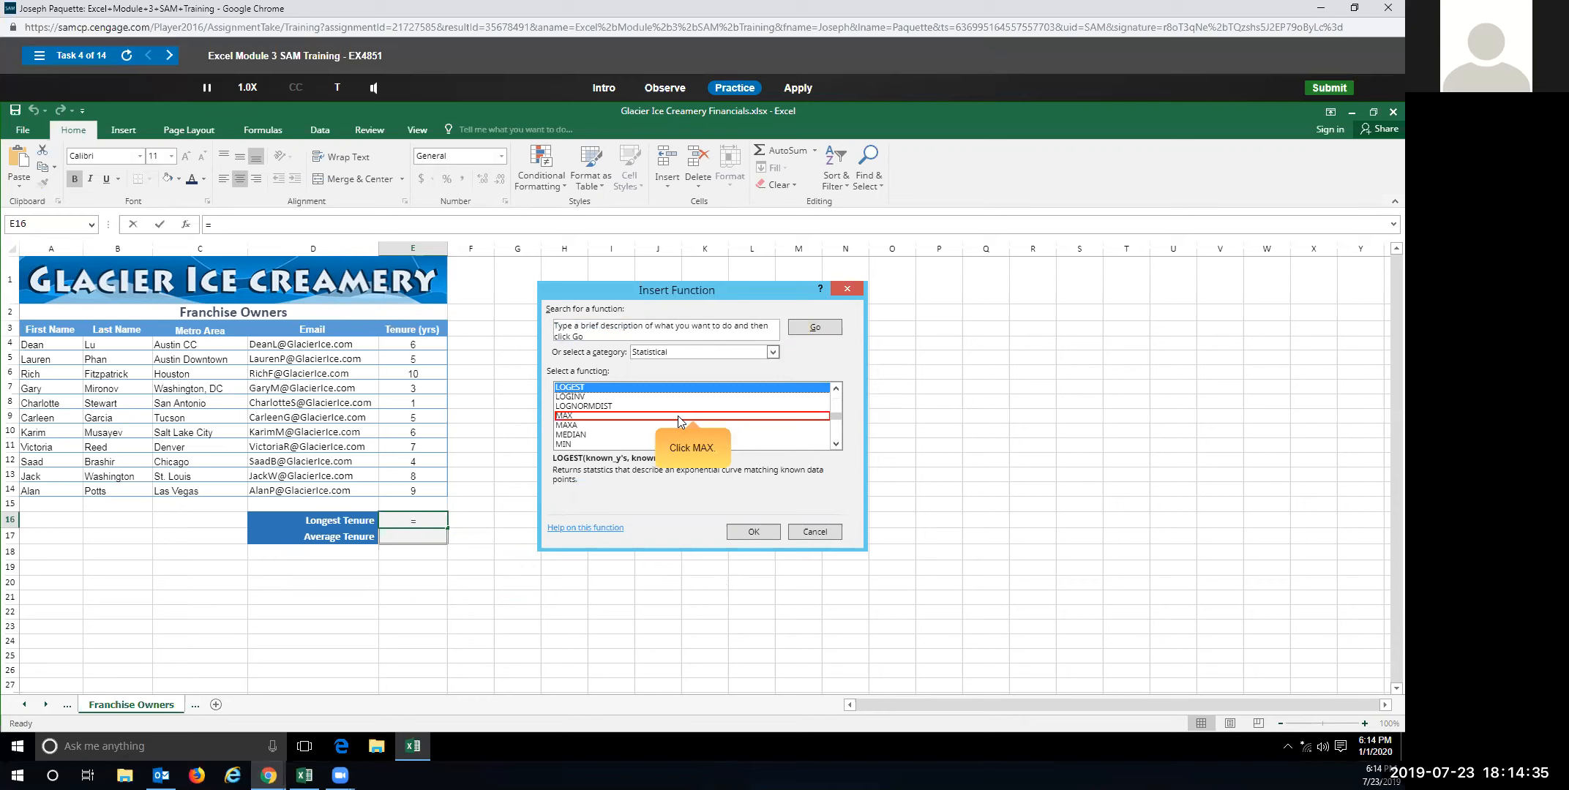
click(627, 417)
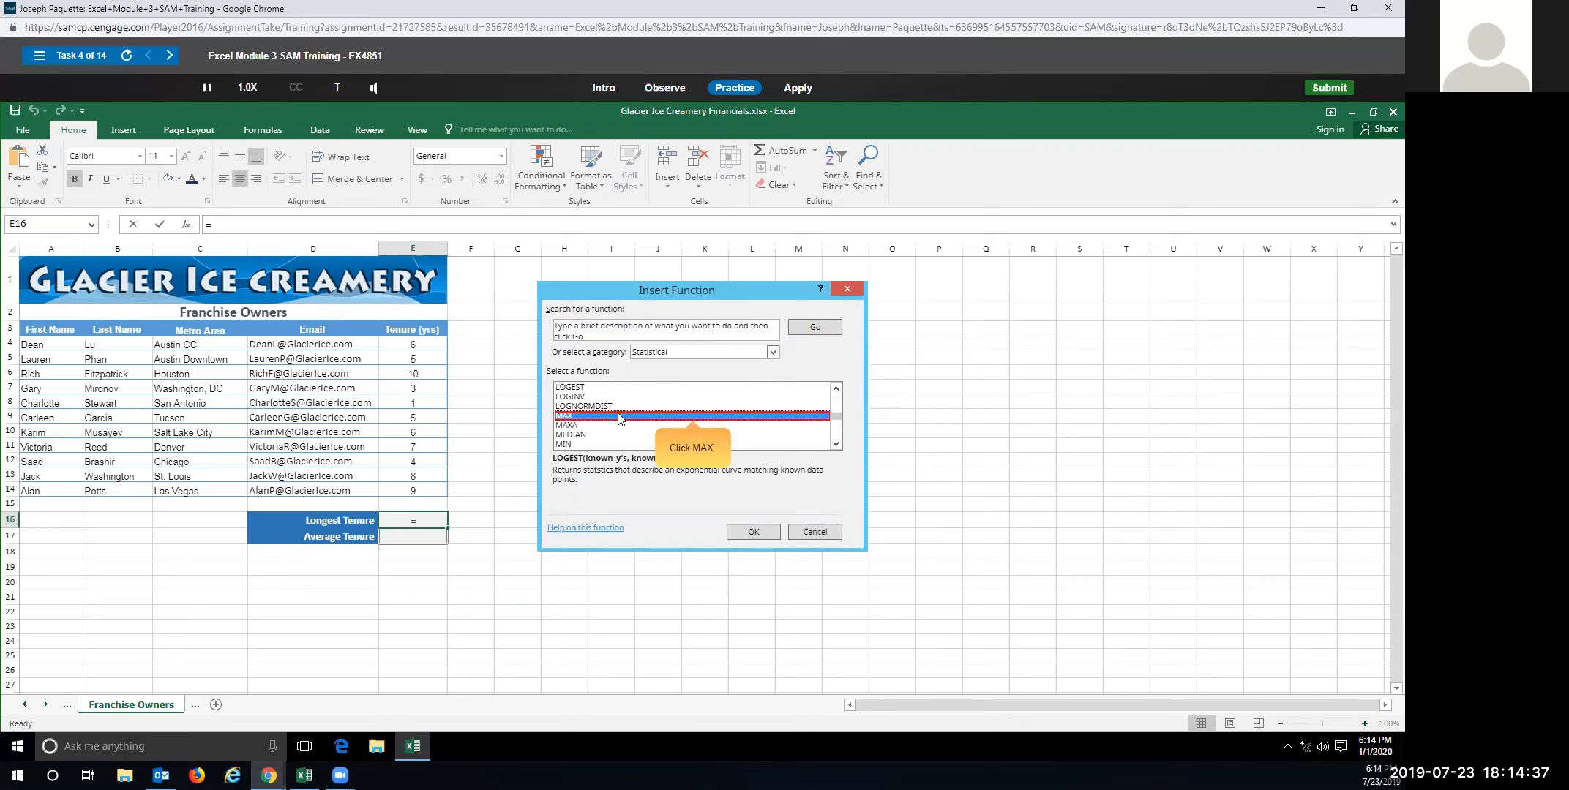
click(752, 533)
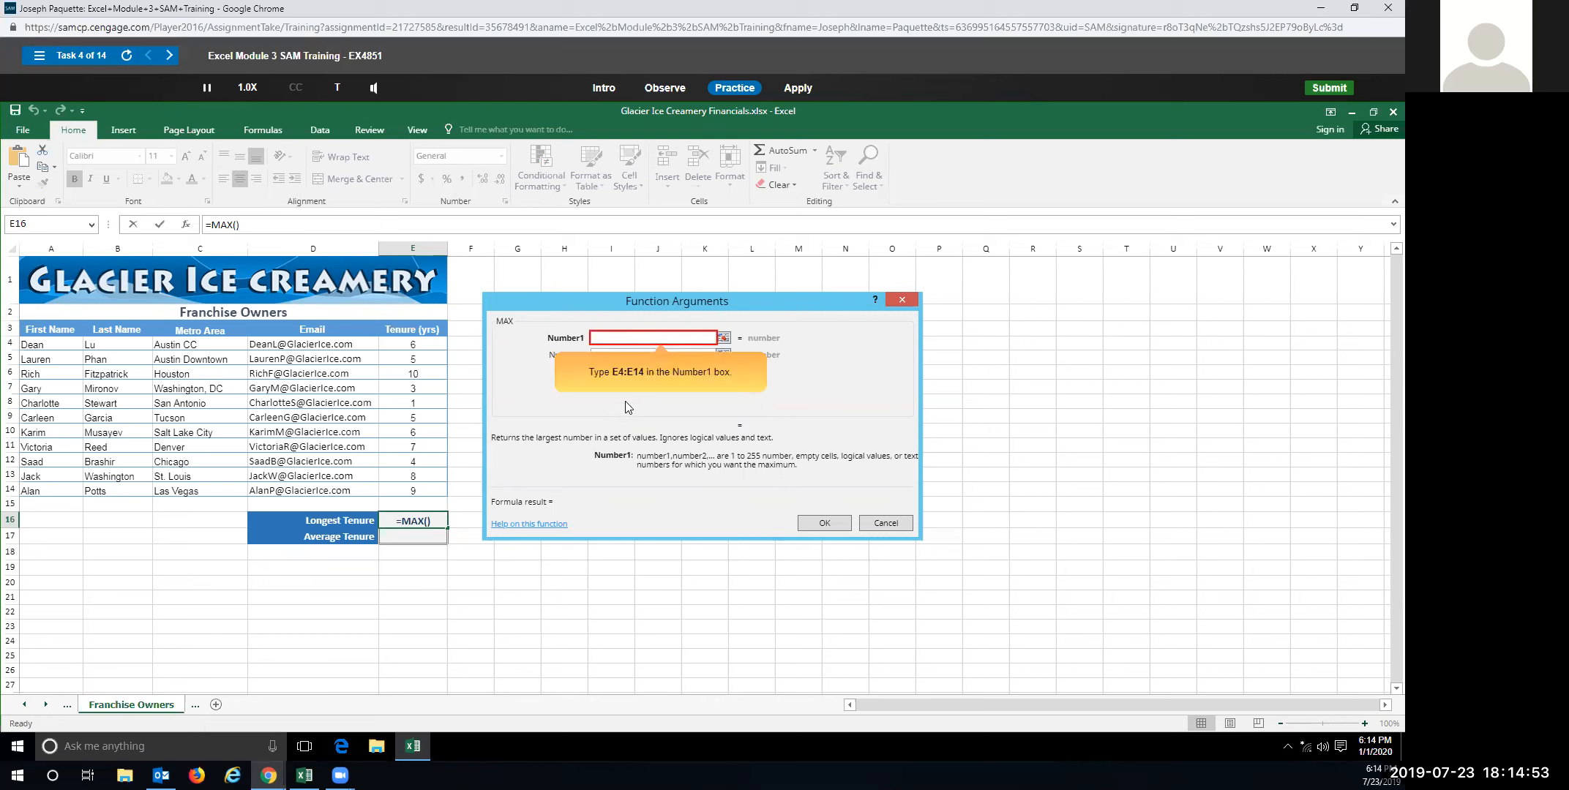
Set the MAX function's Number1 argument to E4:E14 and switch Task 4 to Apply mode.
text(E4:E14)
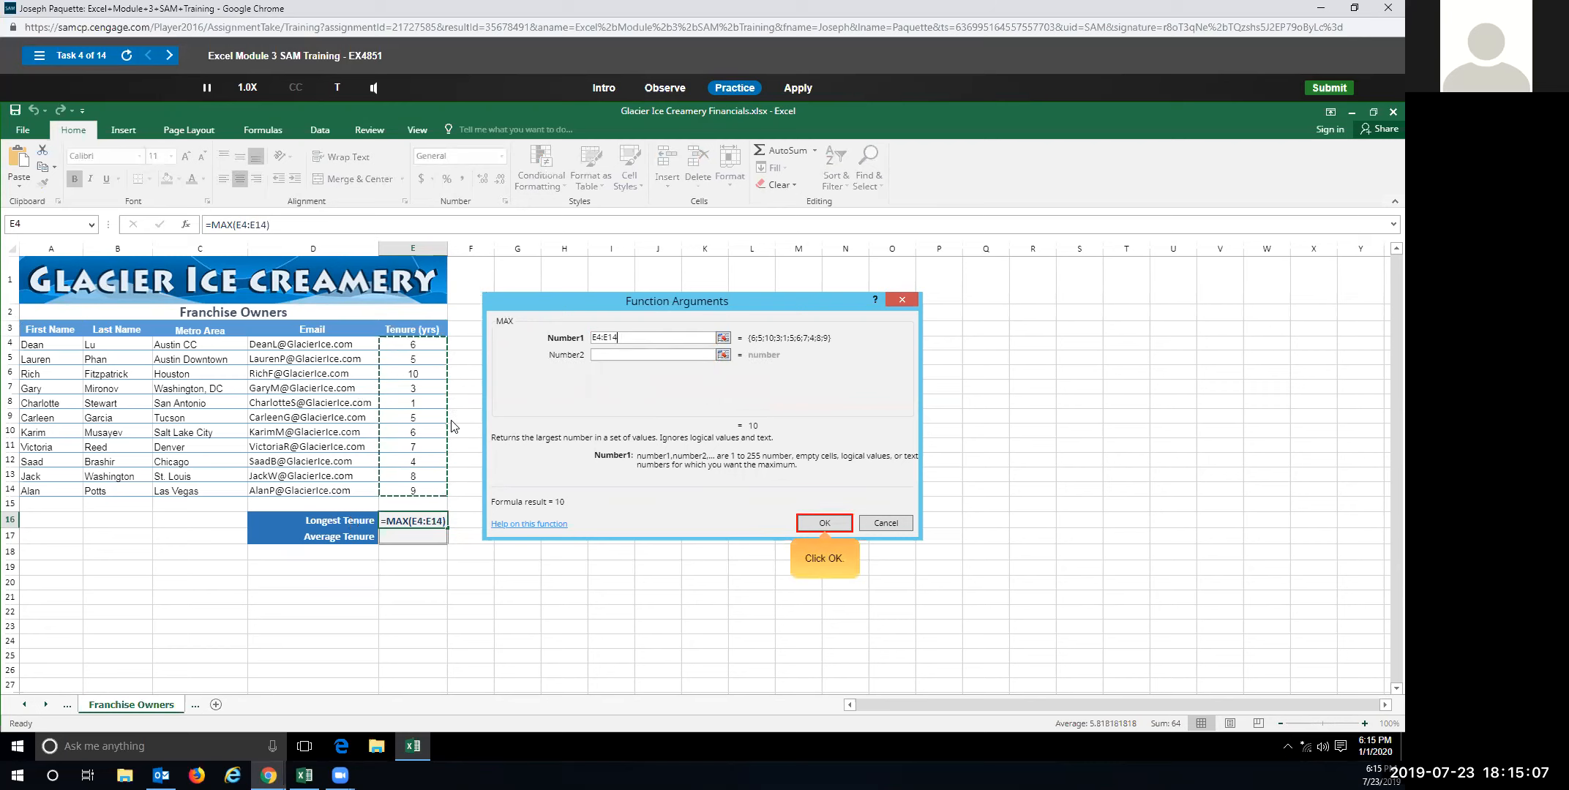
click(833, 527)
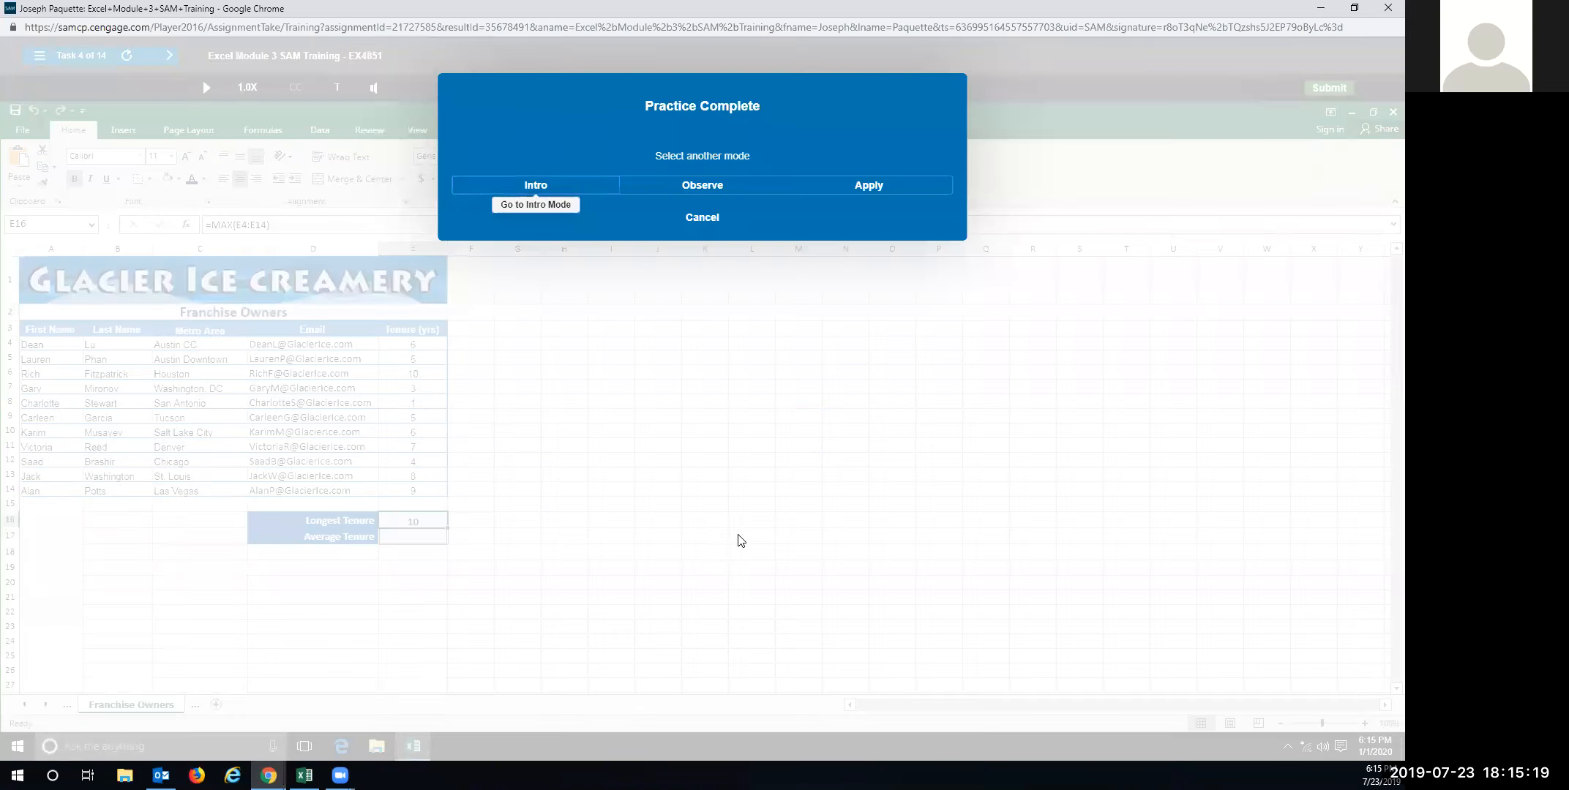
click(833, 188)
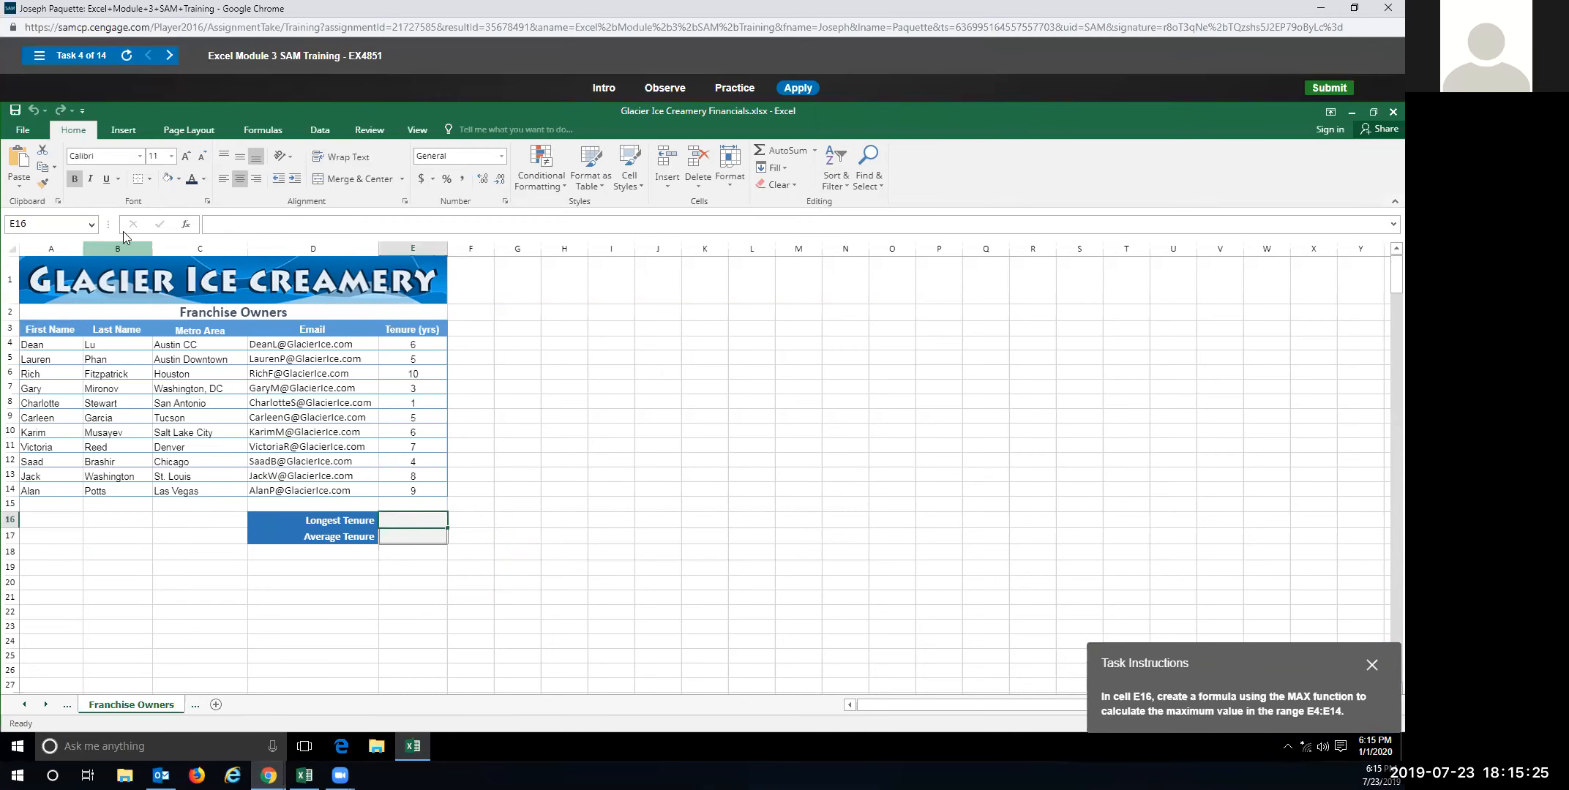
click(186, 225)
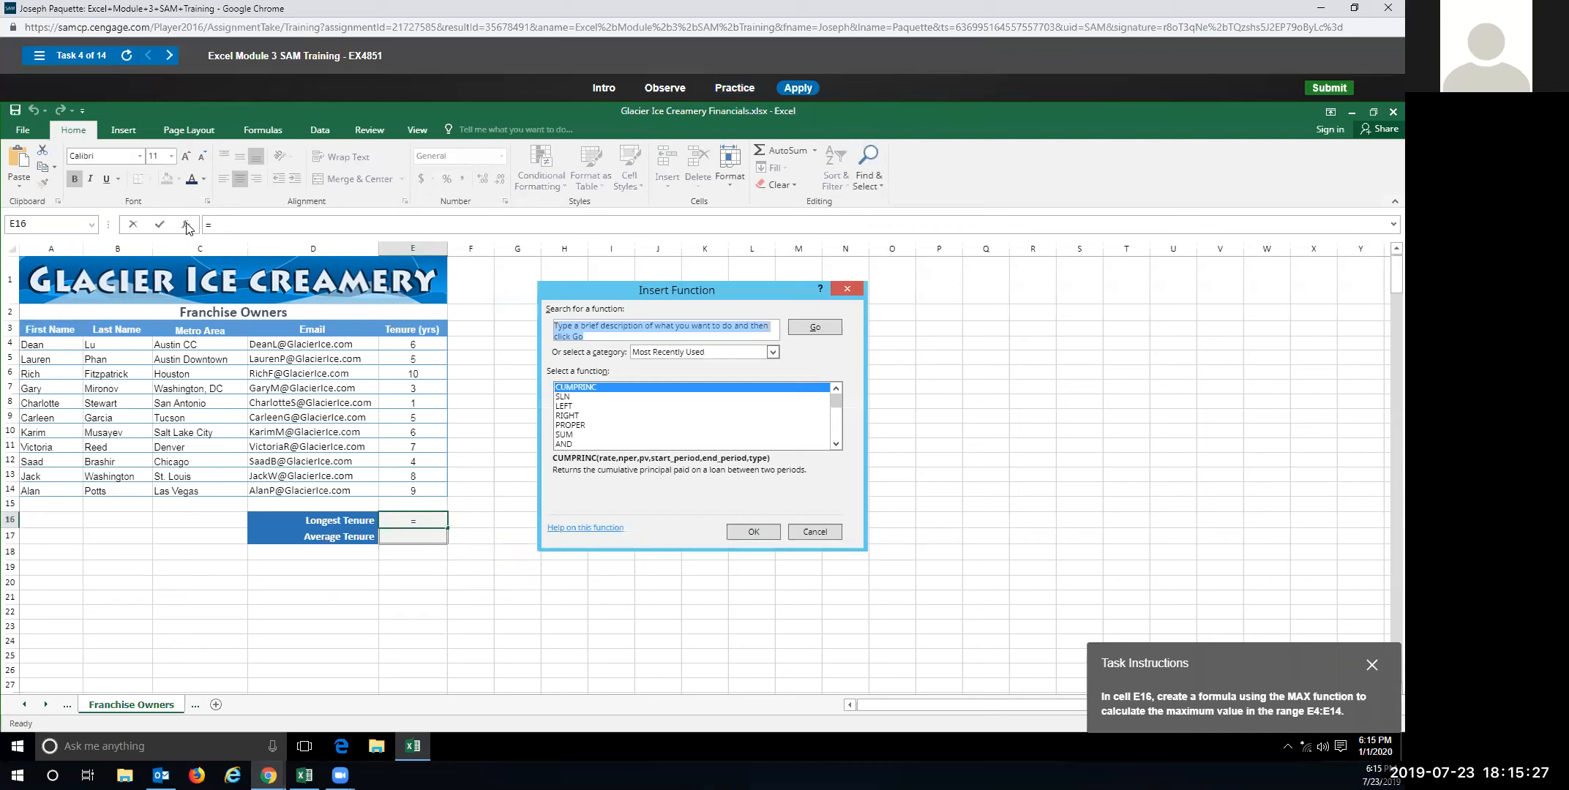
click(772, 352)
click(679, 414)
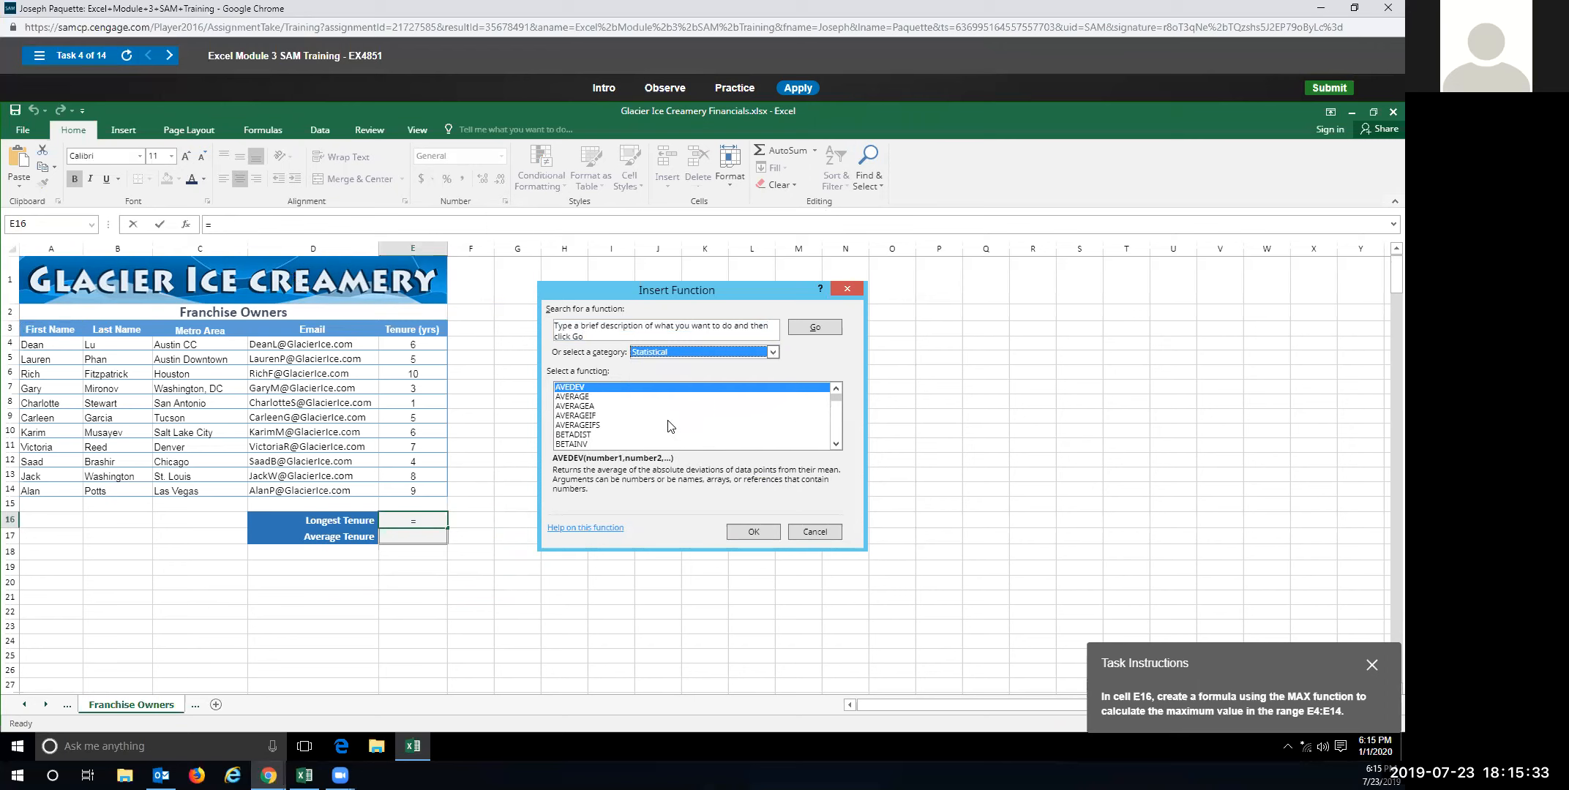
scroll(671, 426, down, 10)
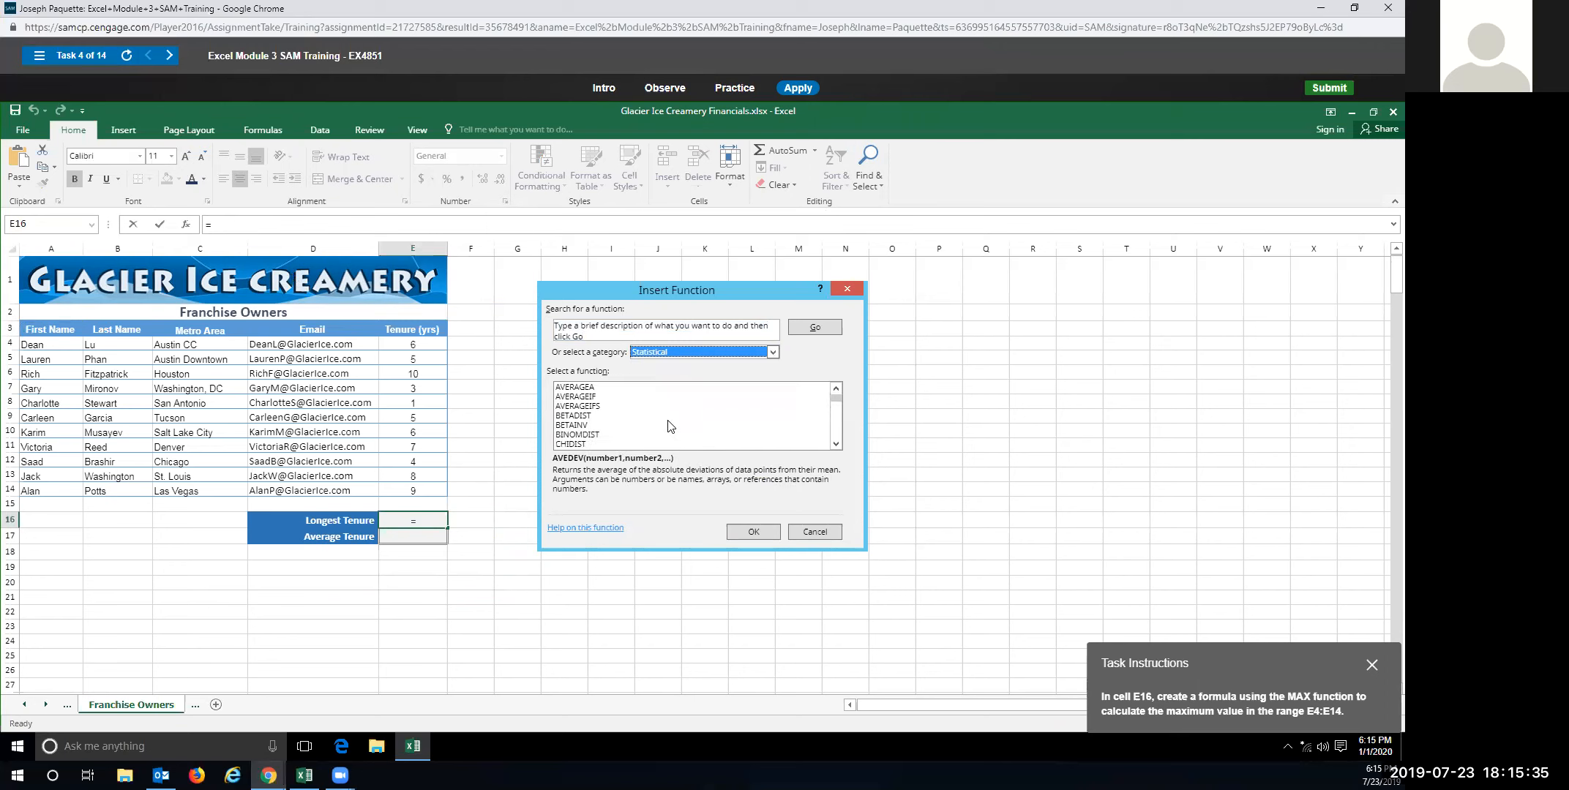
scroll(671, 426, down, 15)
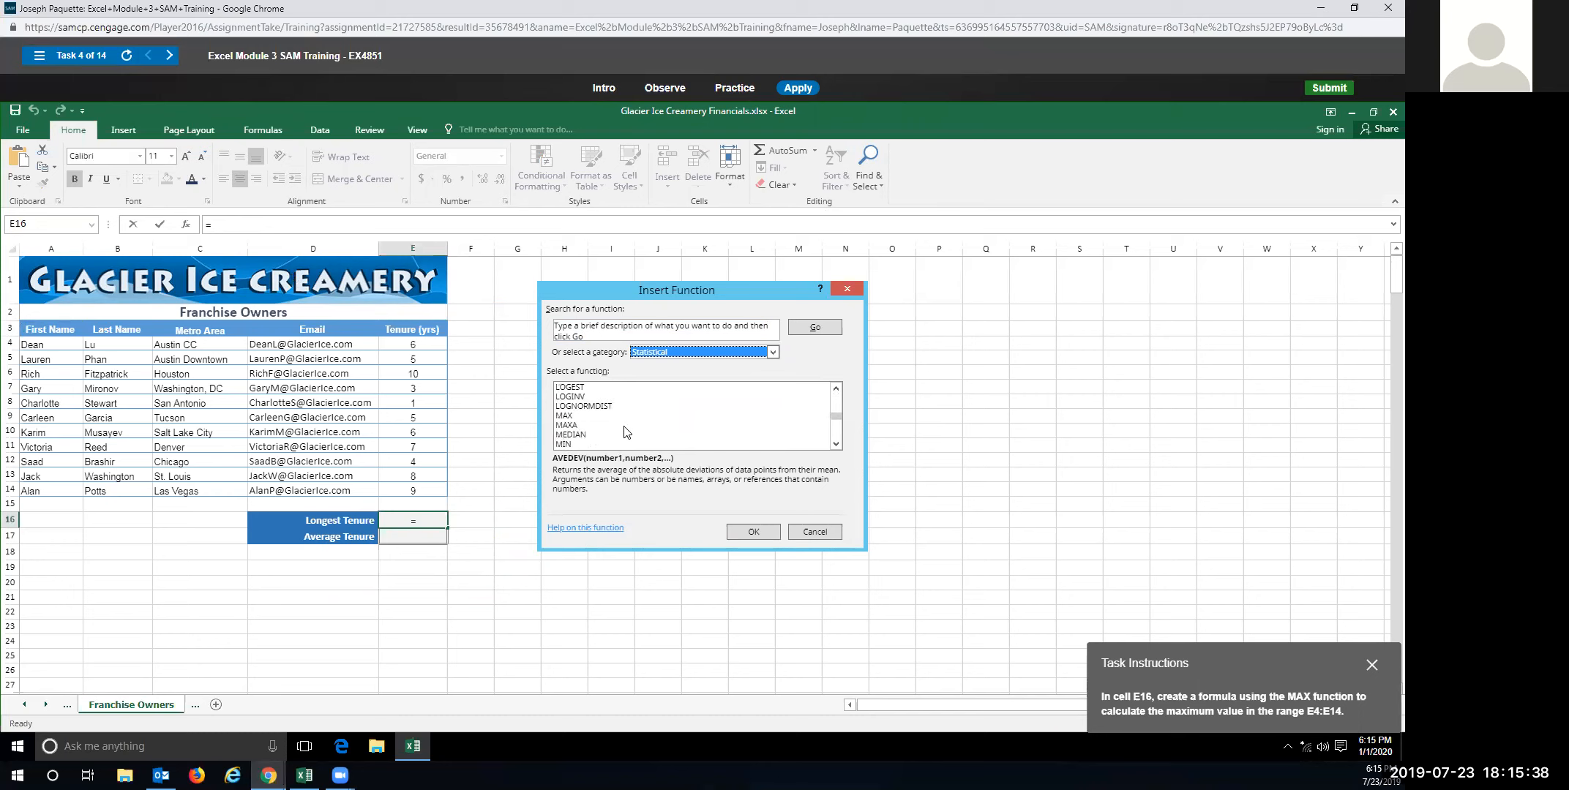
click(564, 414)
click(758, 531)
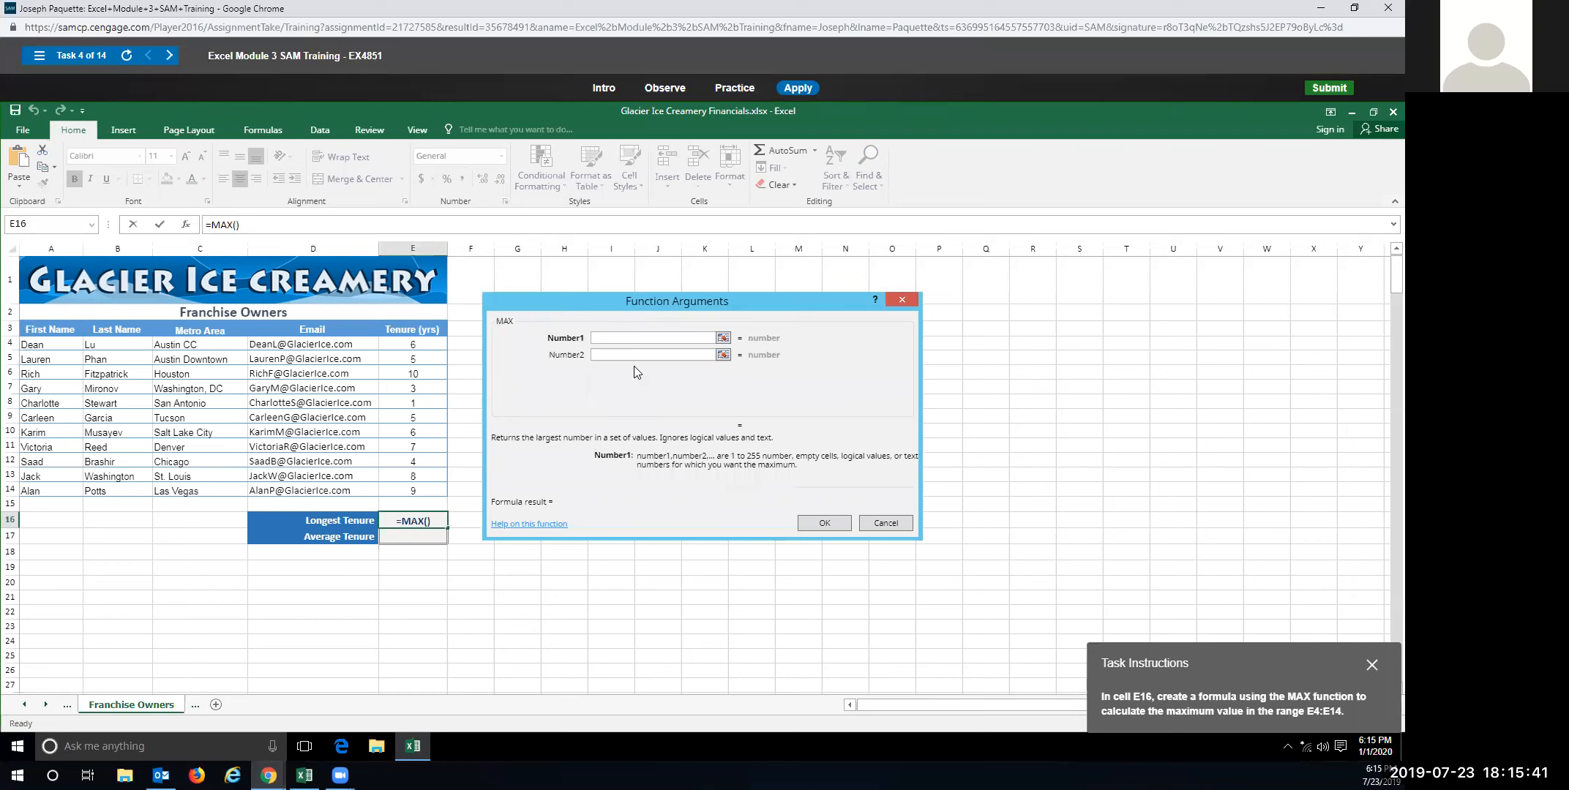
click(878, 524)
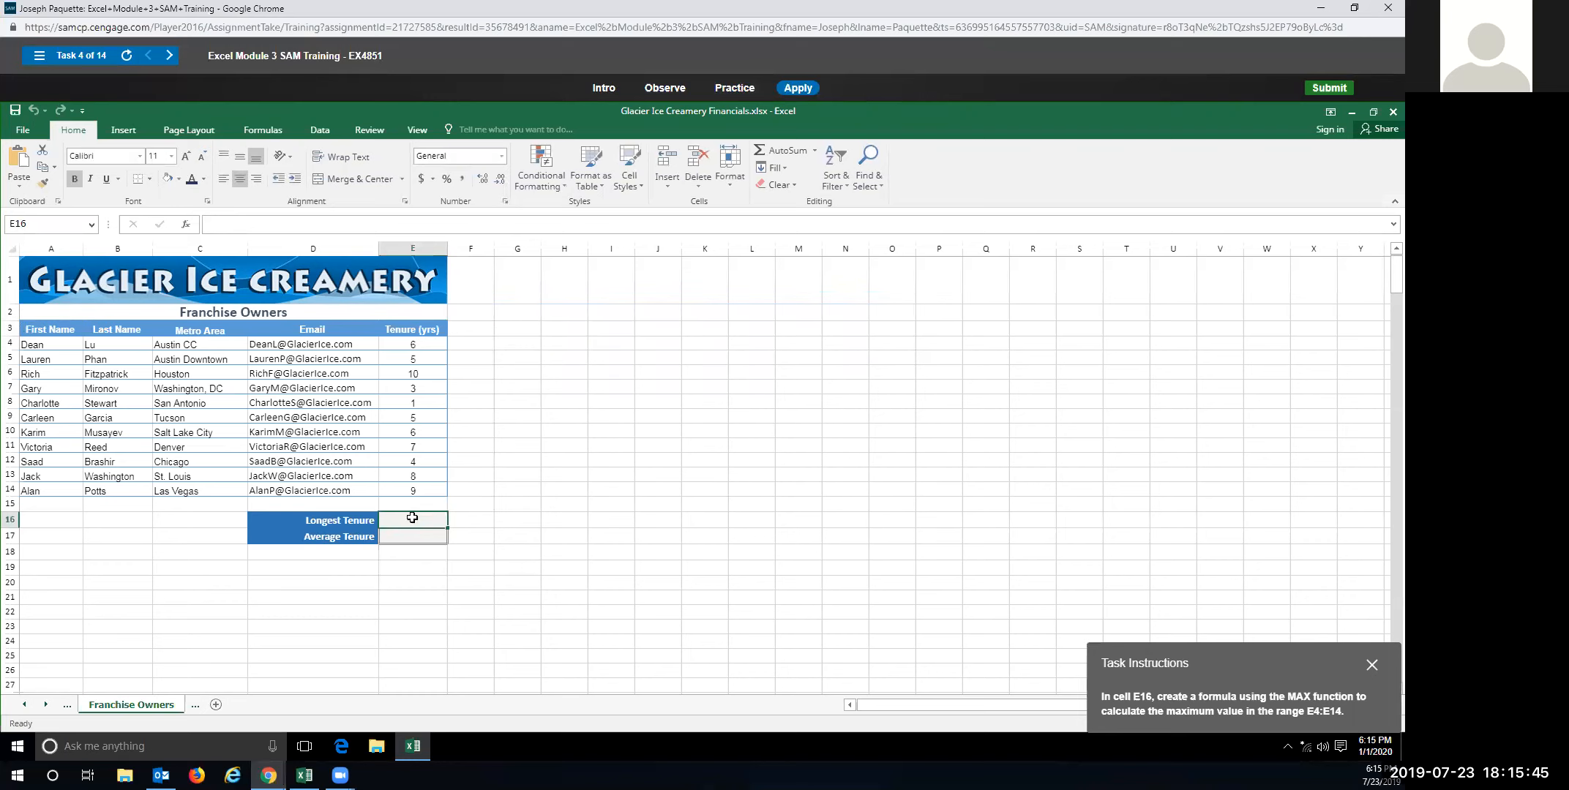
Enter a formula in cell E16 using the MAX function with the range E4:E14.
text(=max)
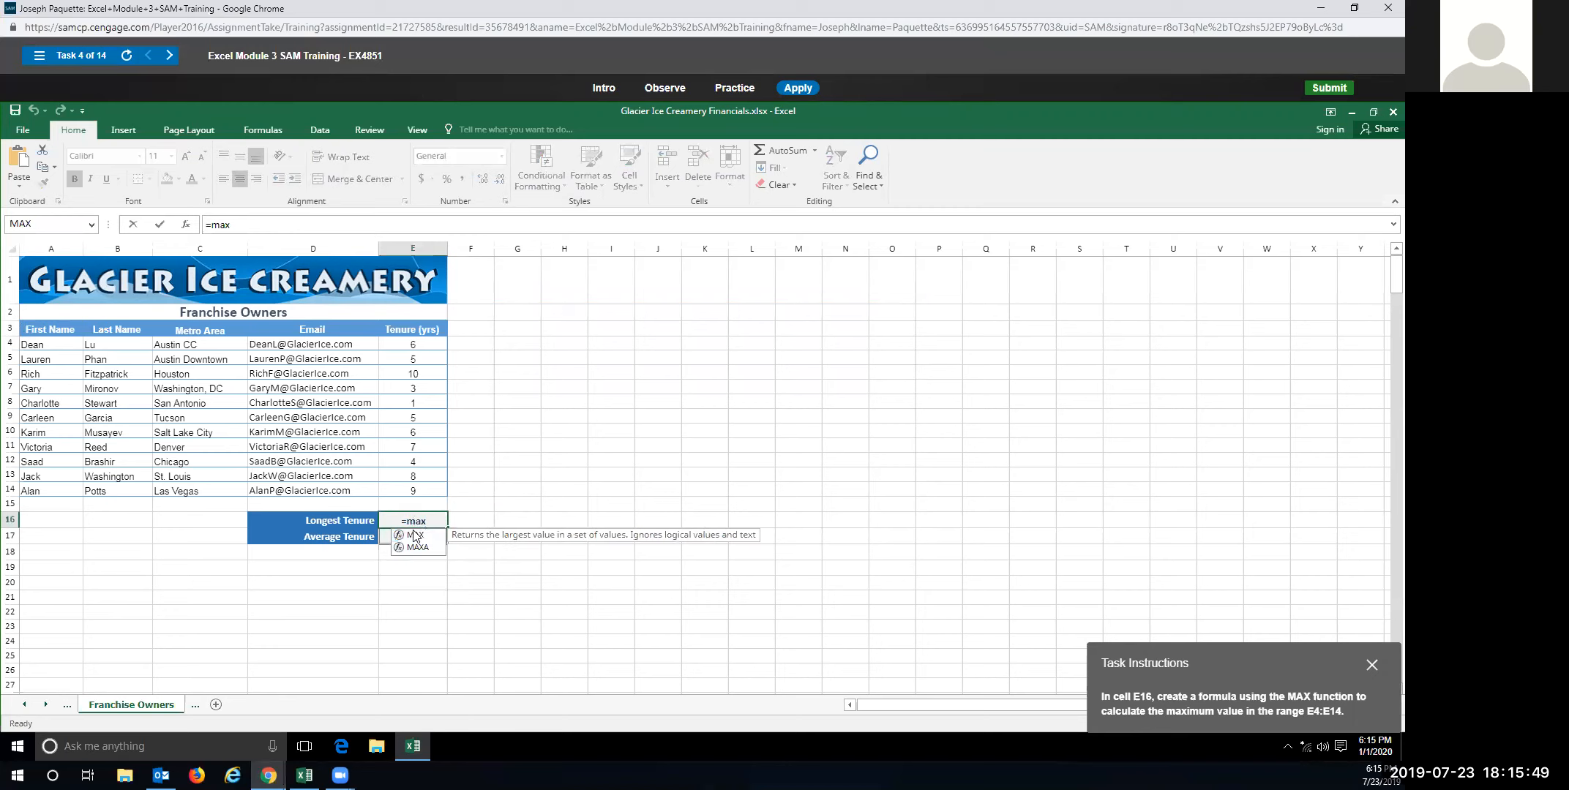
double_click(414, 535)
click(407, 341)
drag(405, 375, 415, 493)
text())
key(Return)
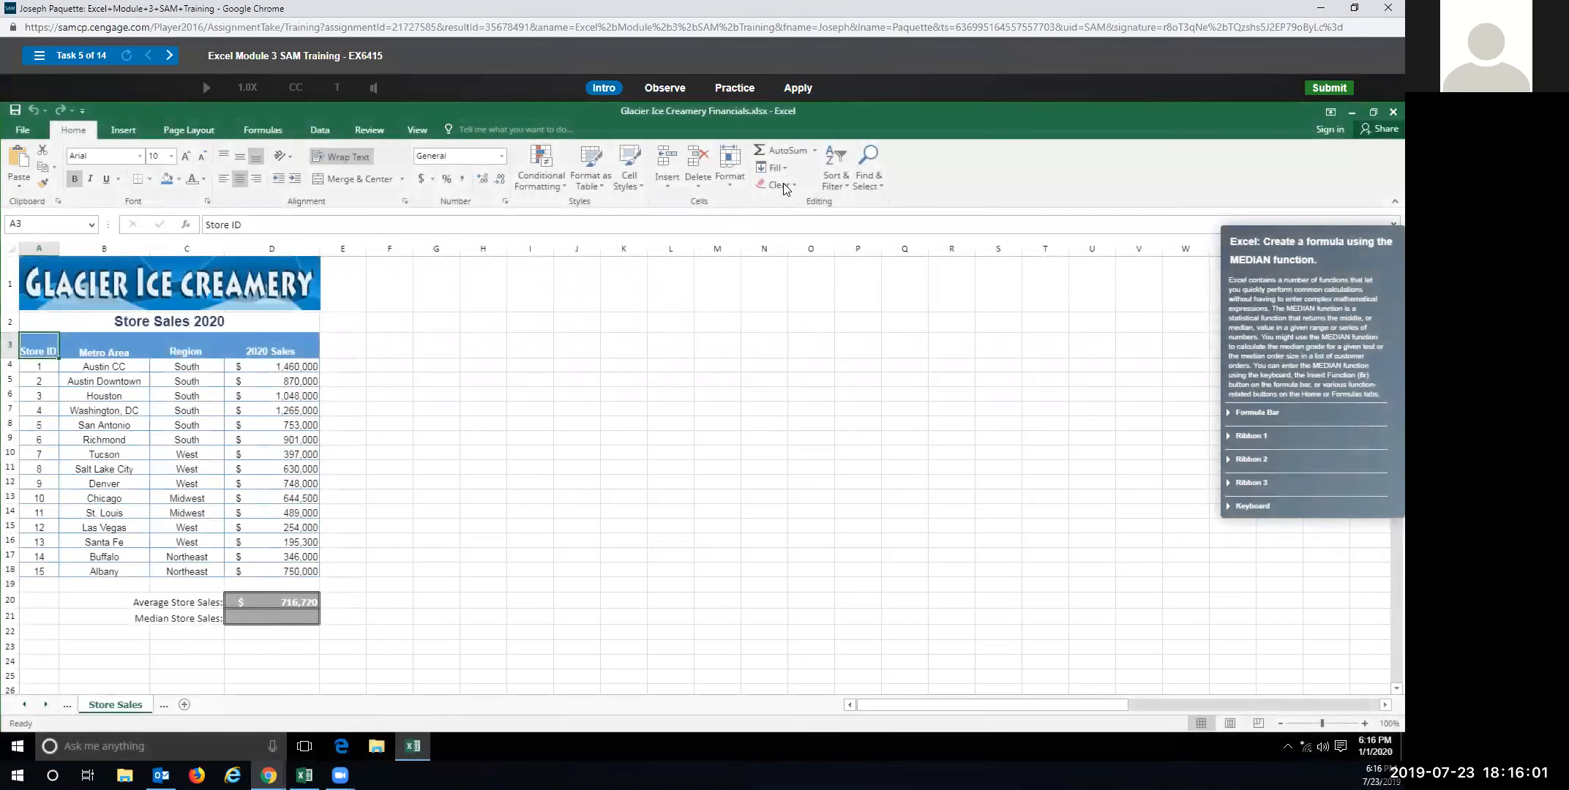
Start Task 5 in Practice mode and insert the MEDIAN function into cell D21 by searching the function list for median.
click(734, 88)
click(685, 400)
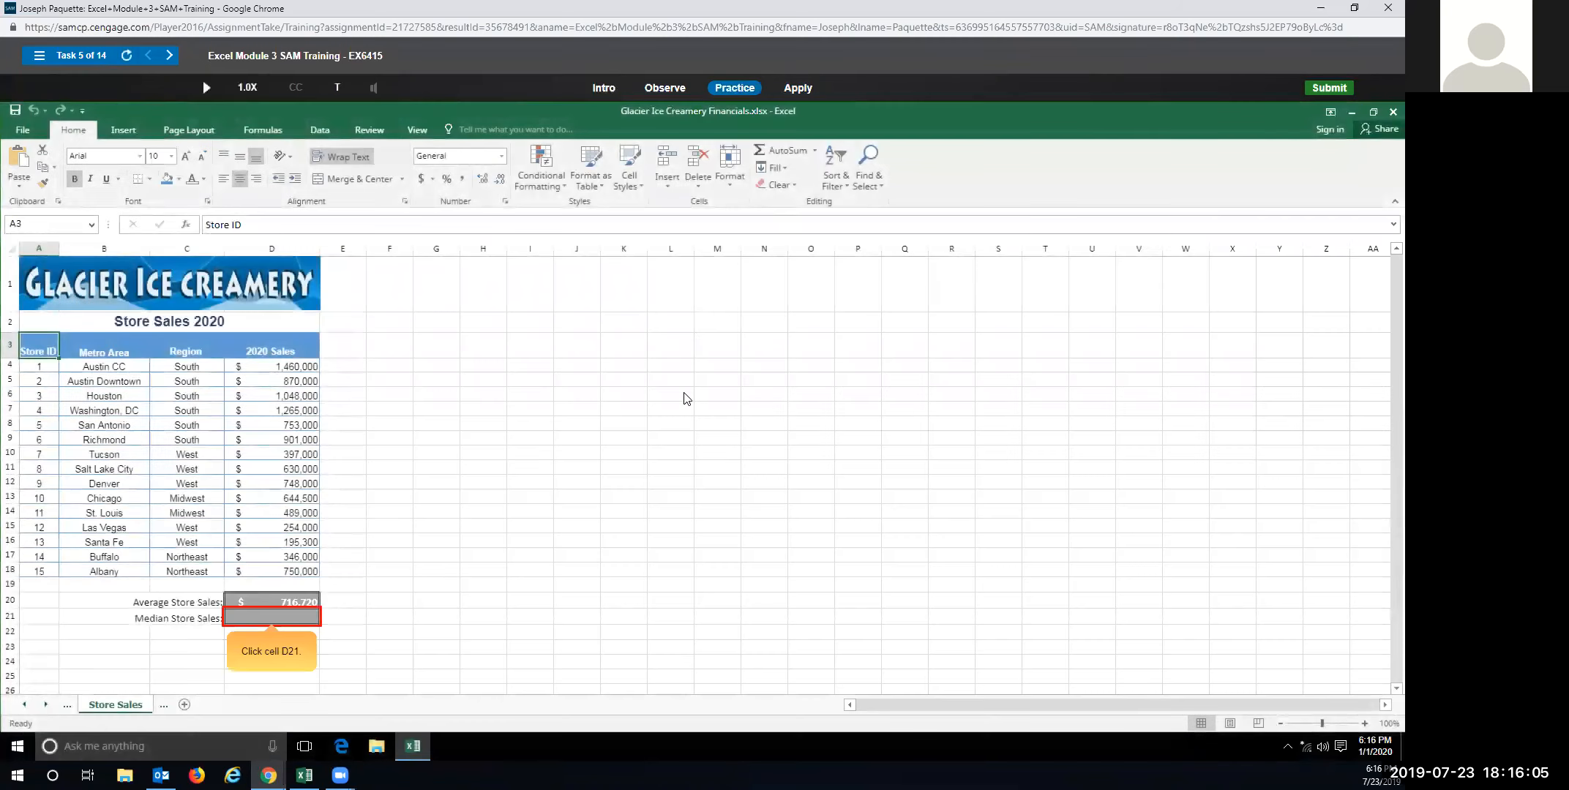
click(276, 618)
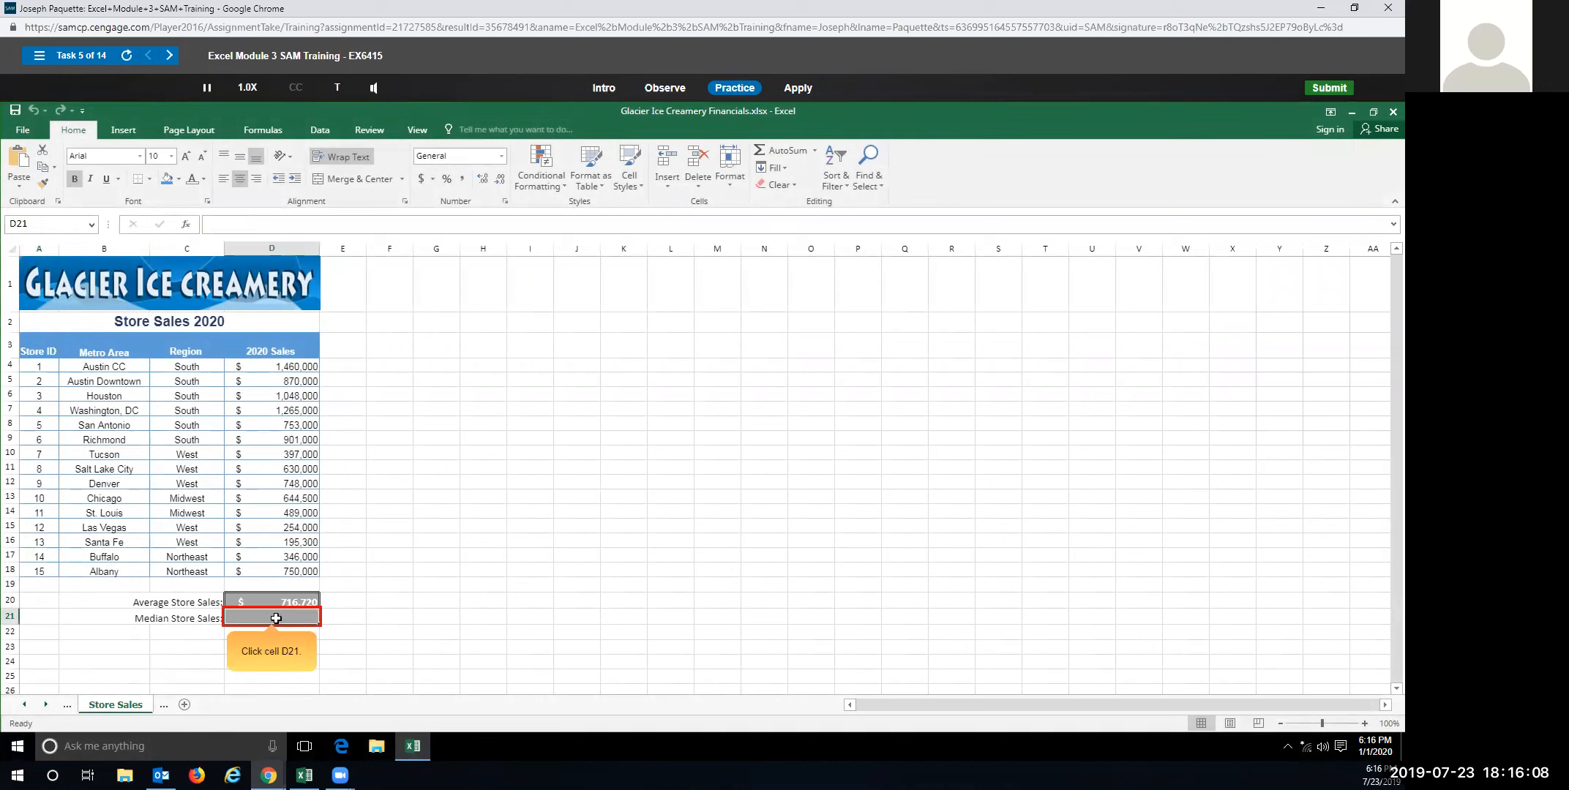
click(186, 226)
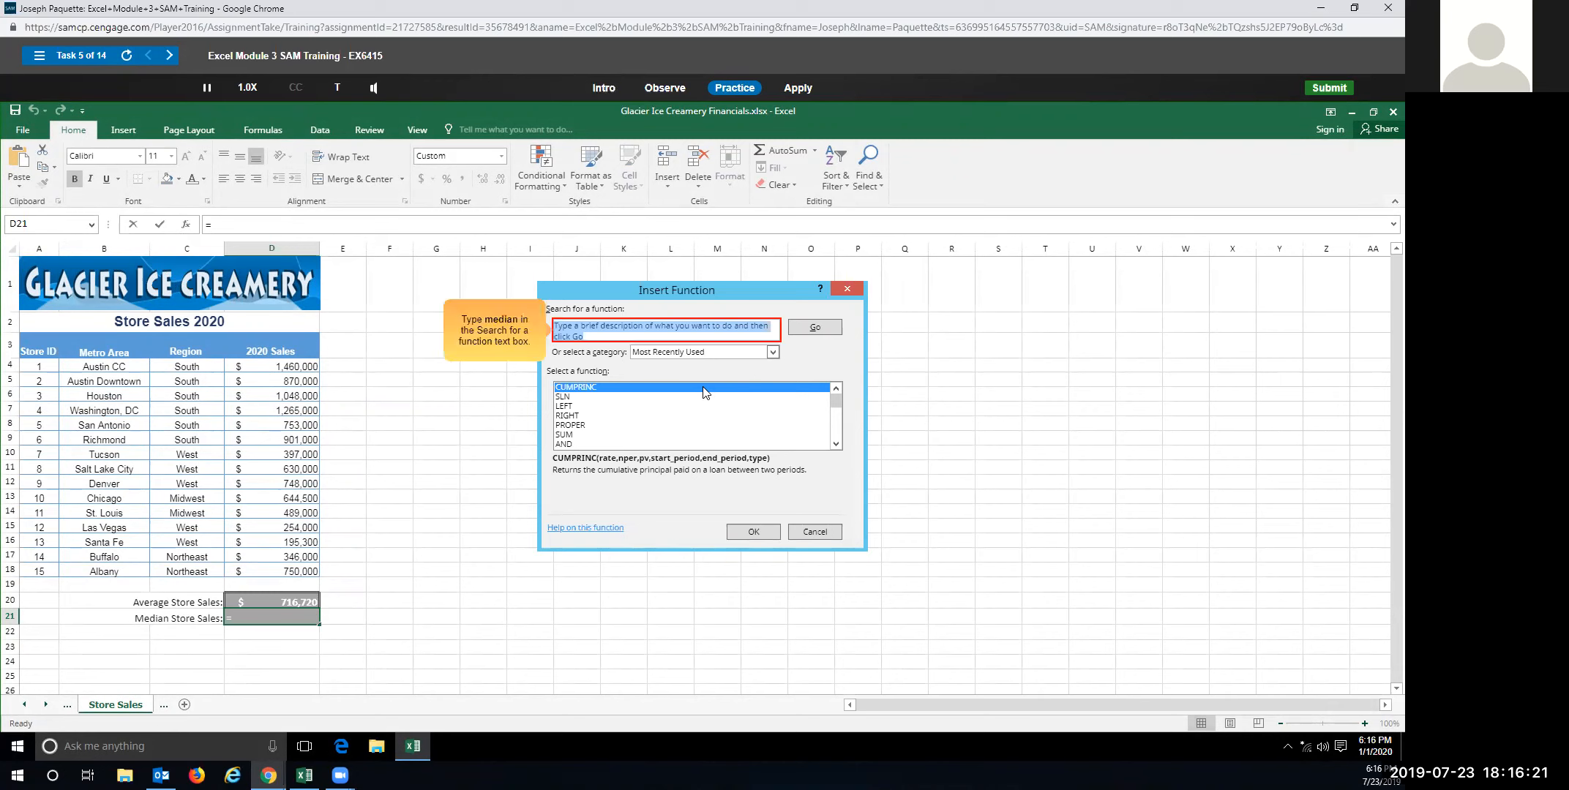
text(medi)
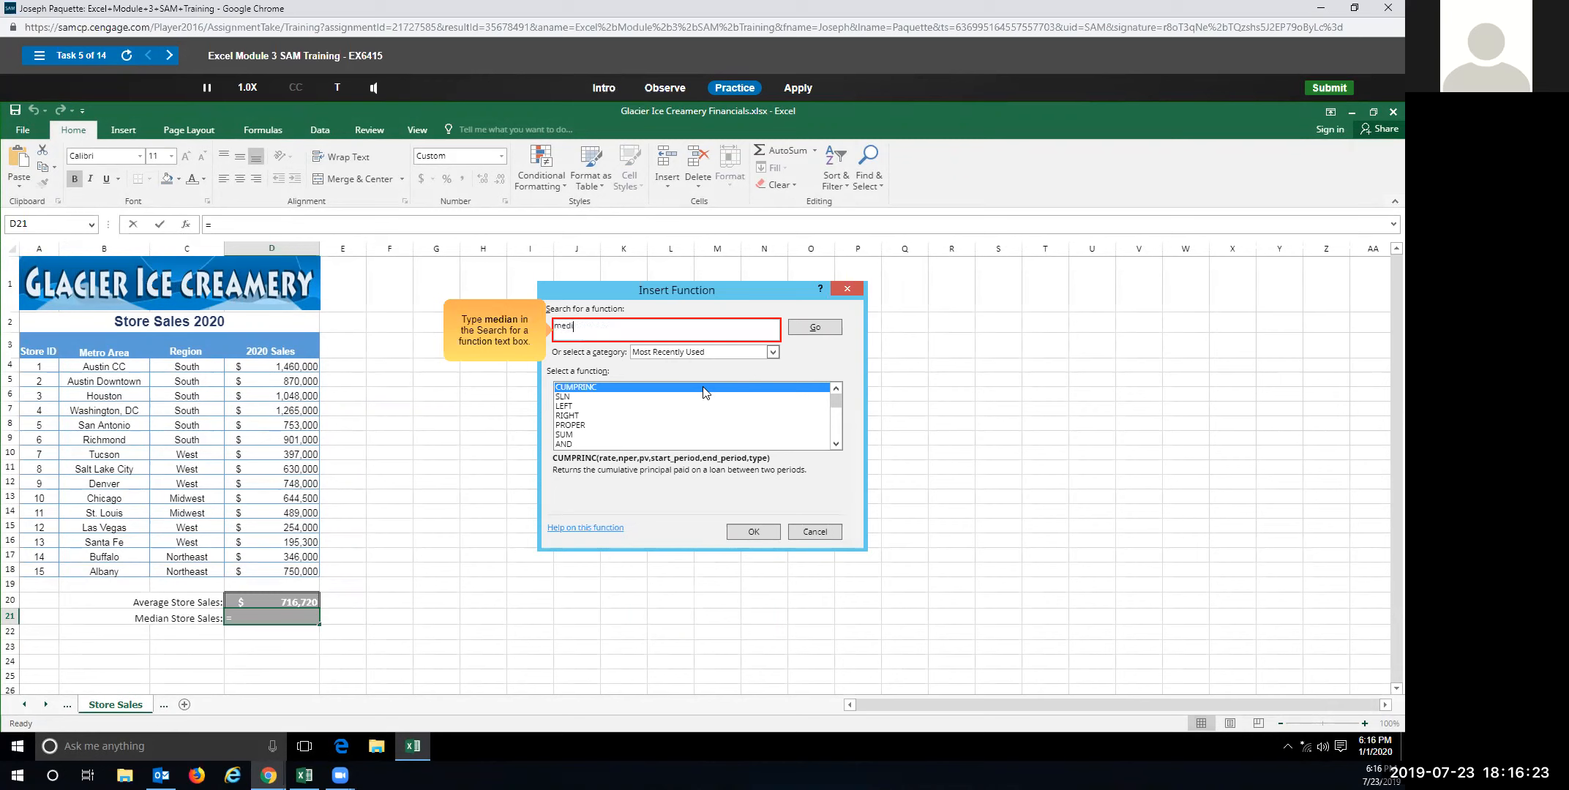
text(an)
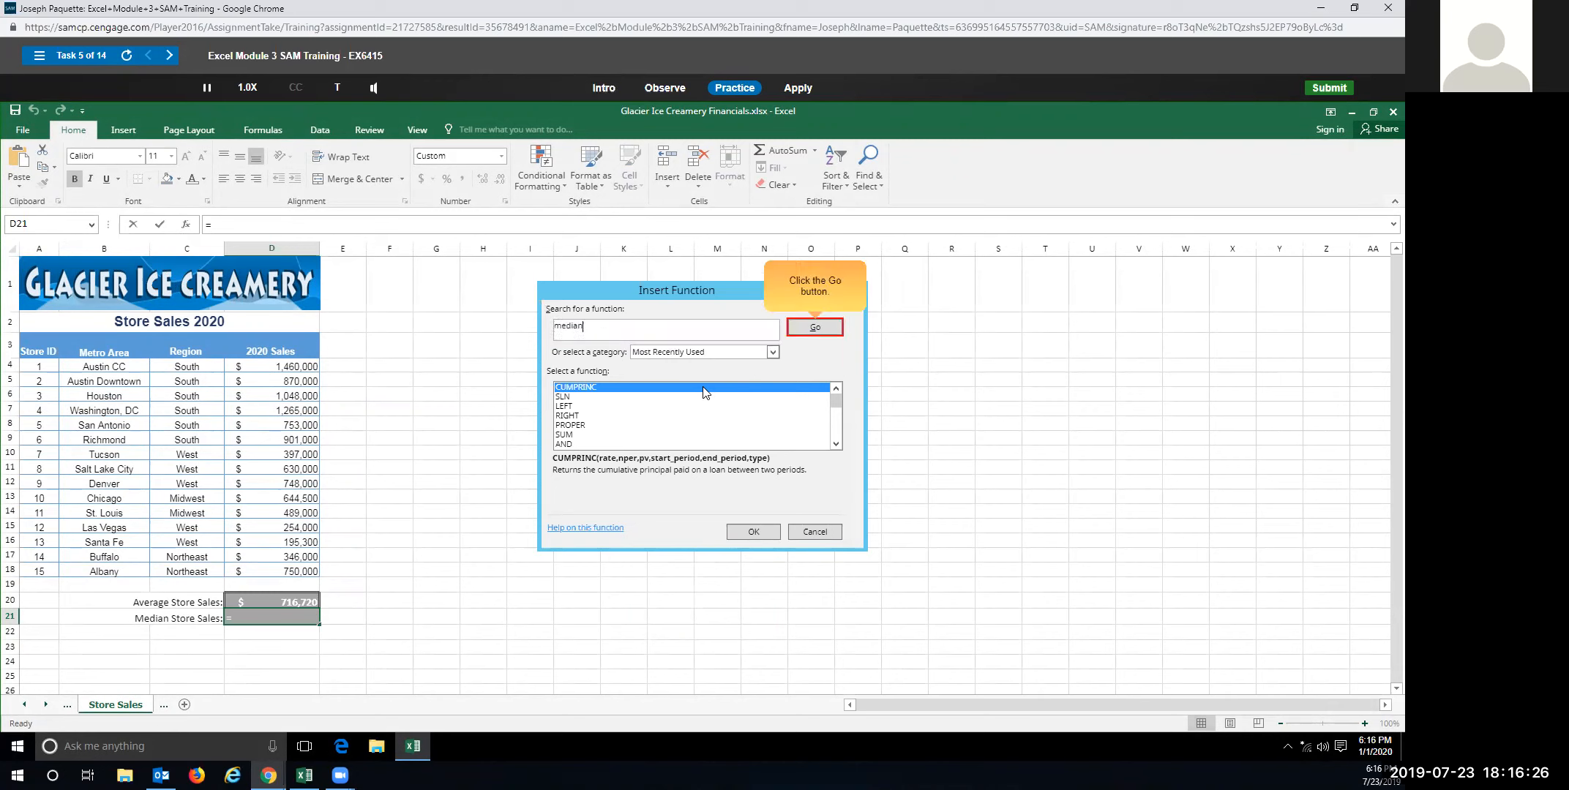
click(798, 330)
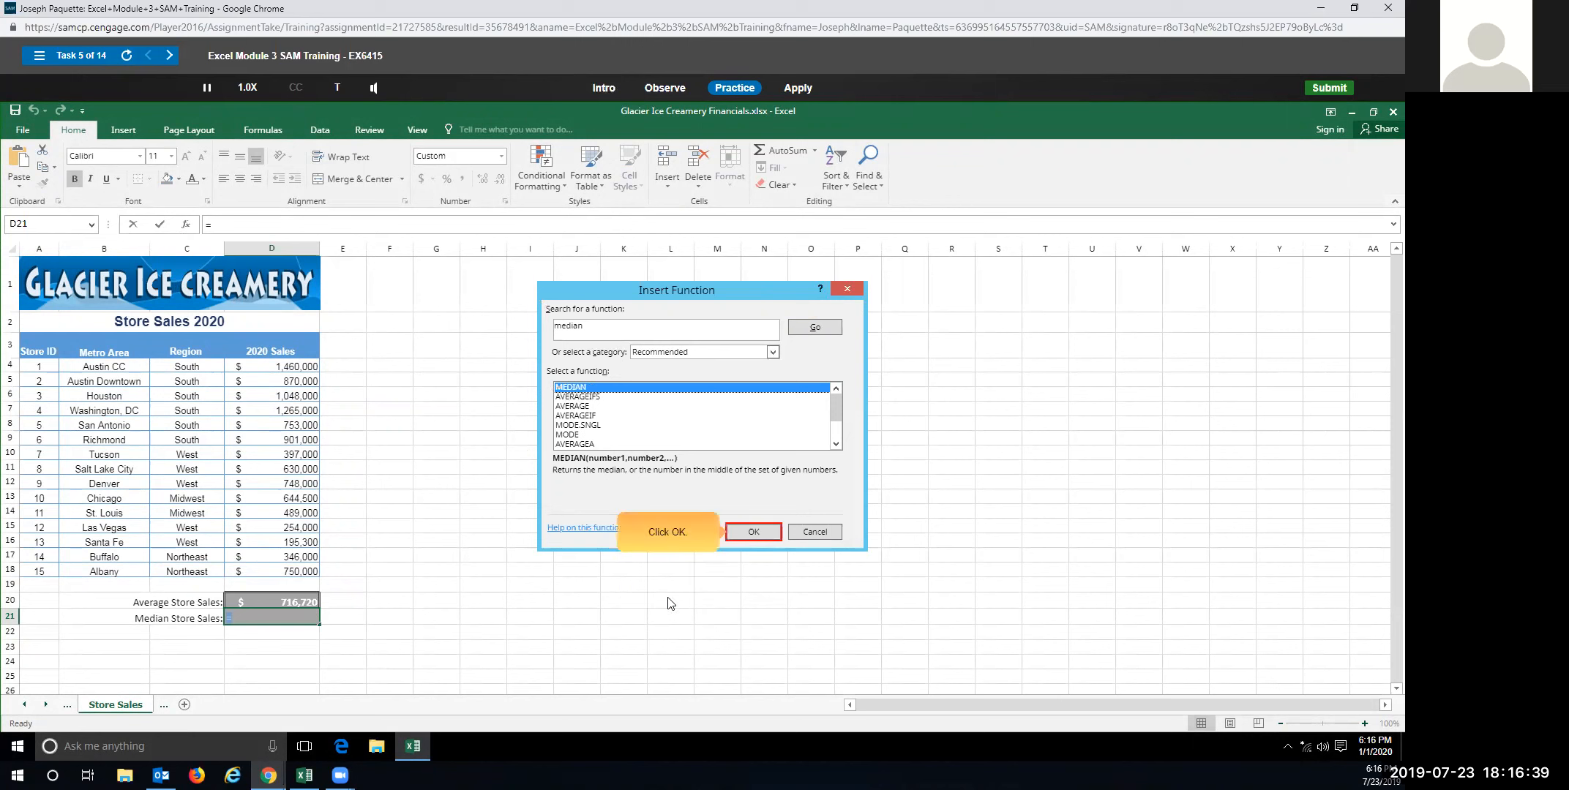
click(769, 531)
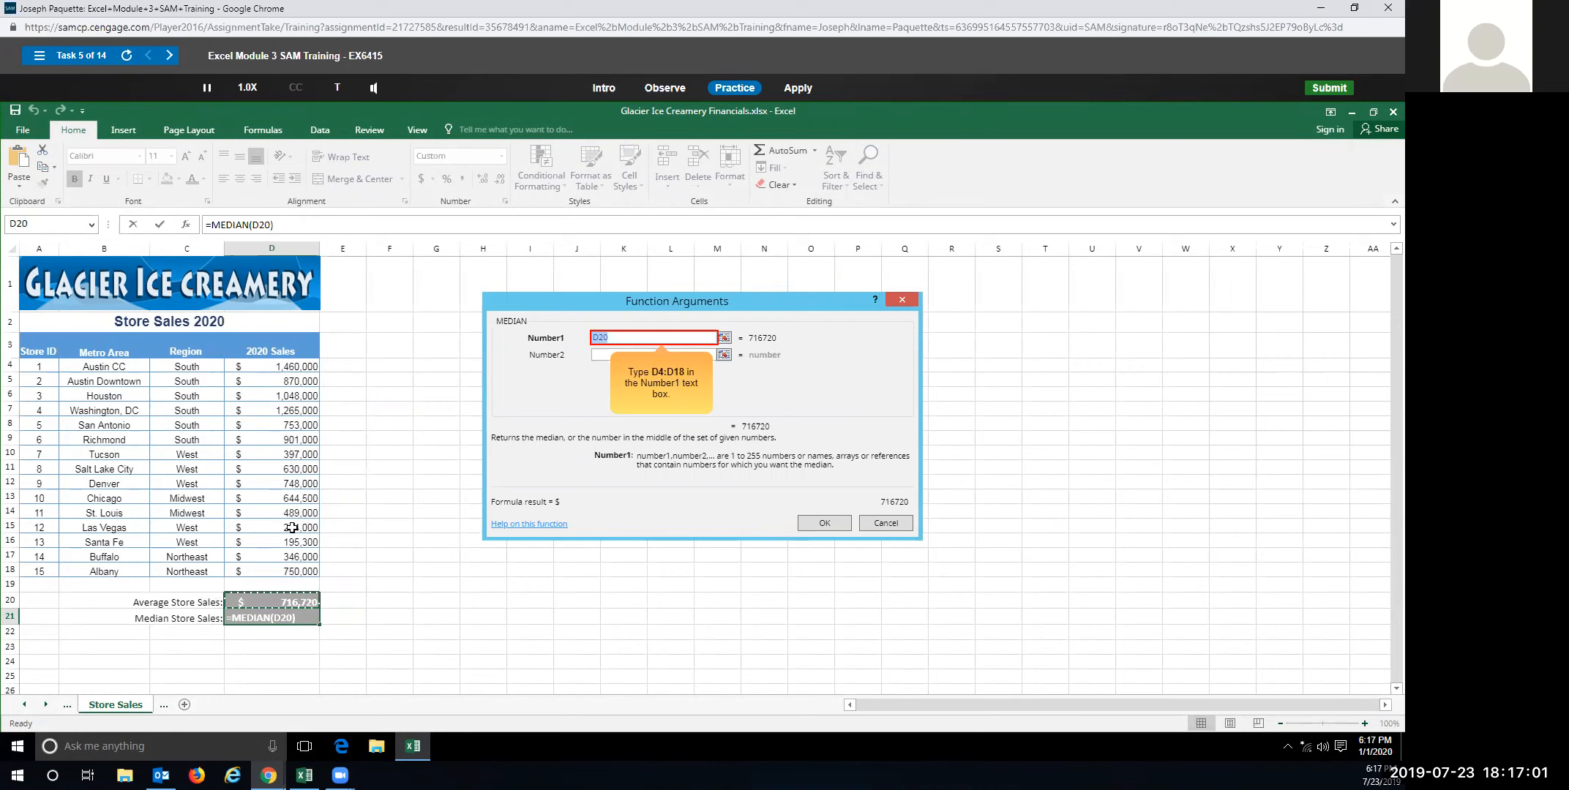
Set the MEDIAN function's Number1 argument to D4:D18 and switch Task 5 to Apply mode.
text(D4:D14)
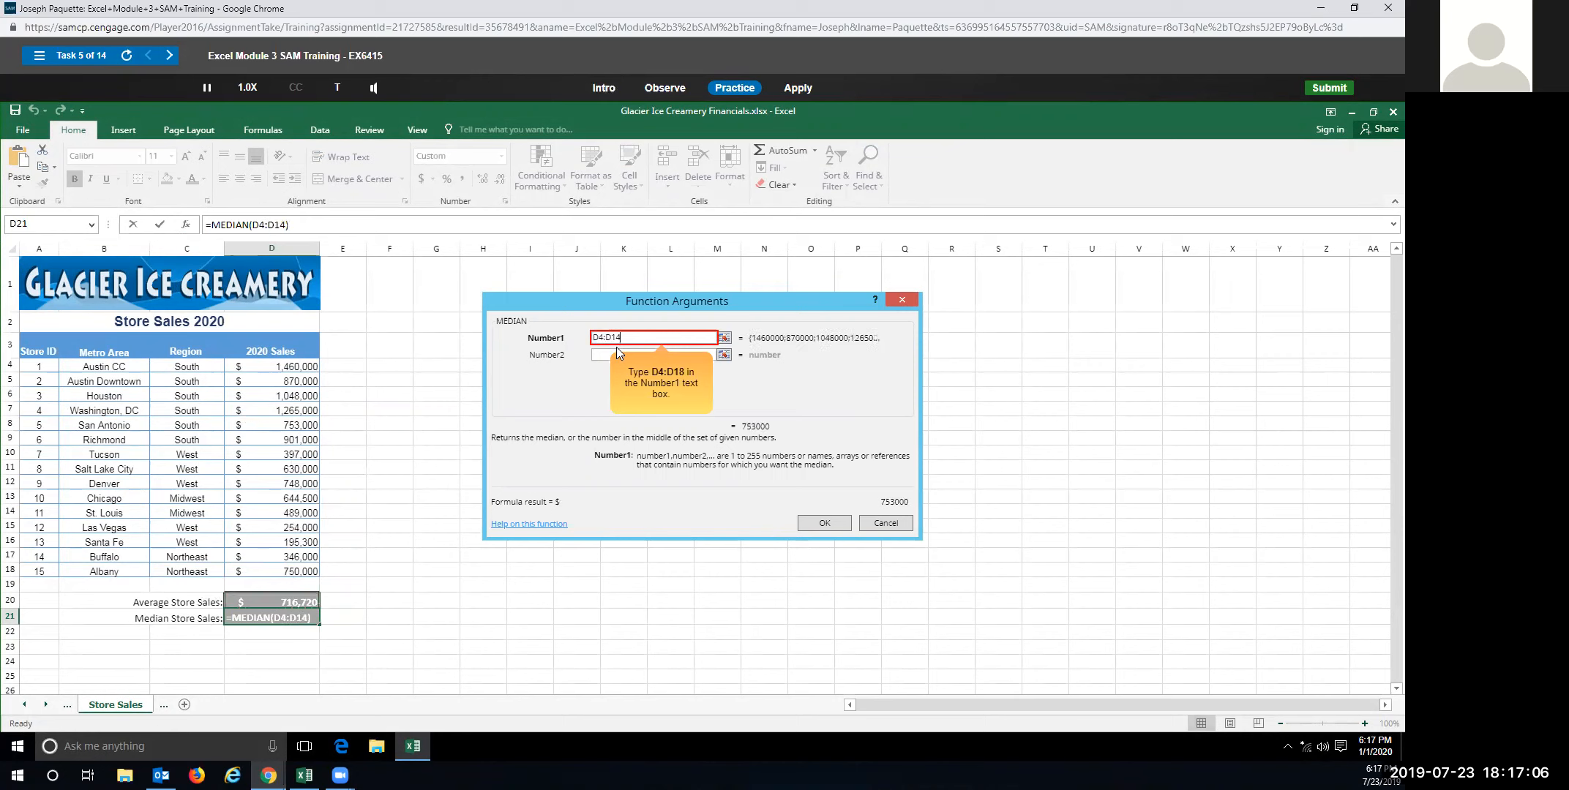
key(BackSpace)
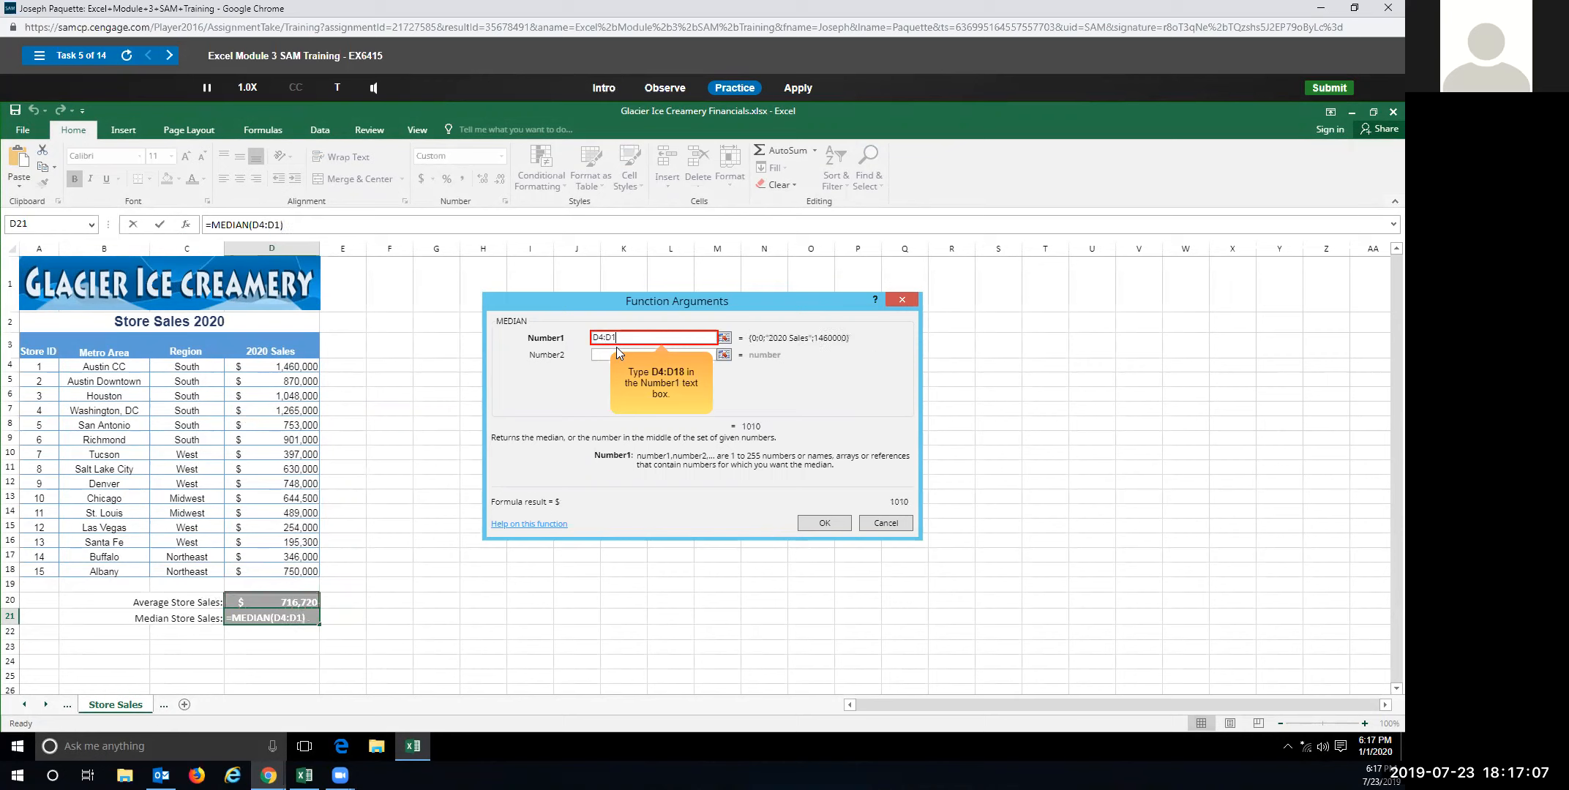
text(8)
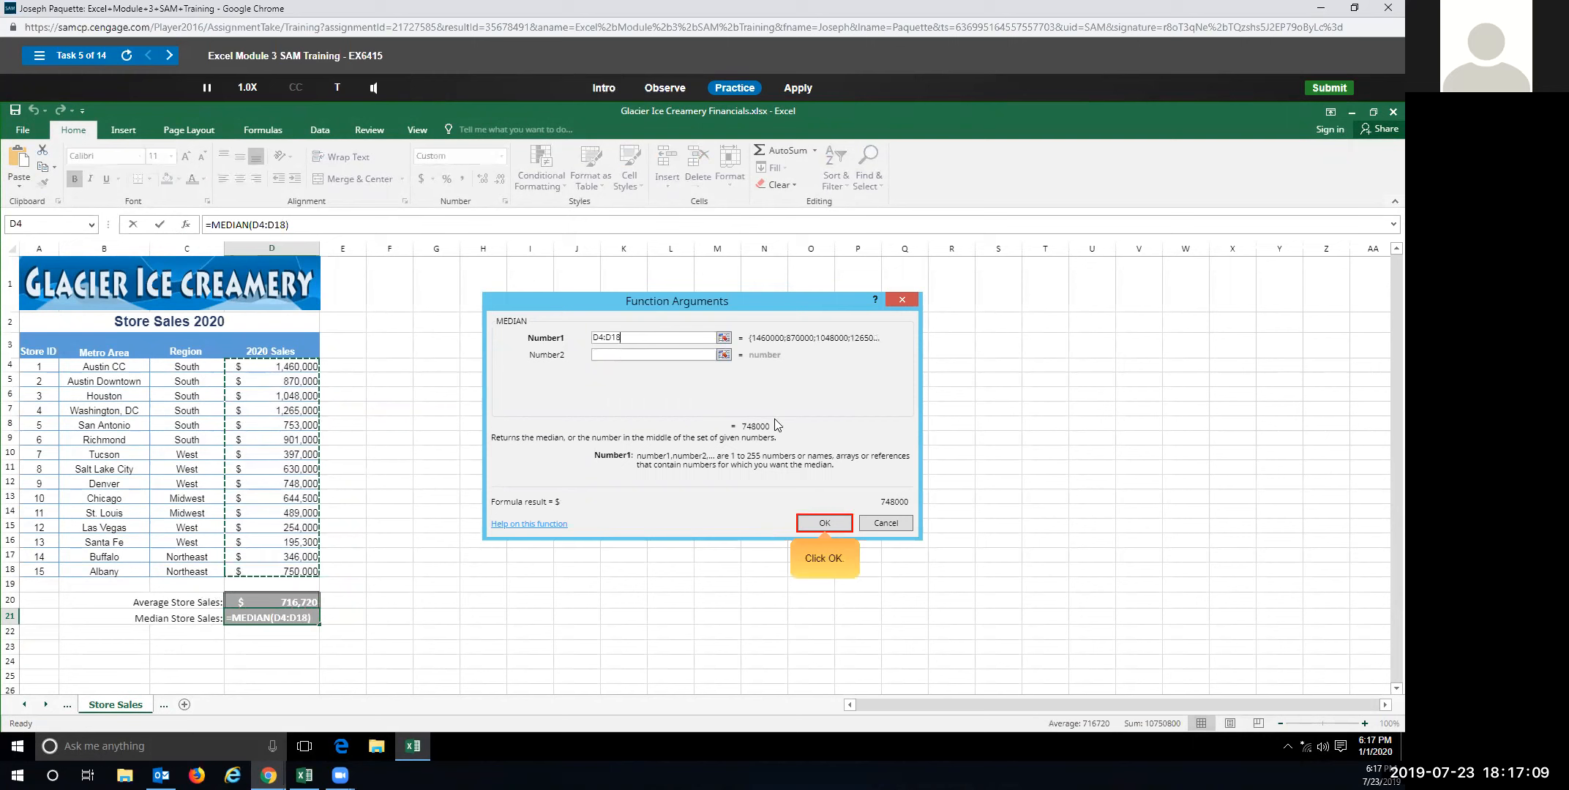
click(824, 522)
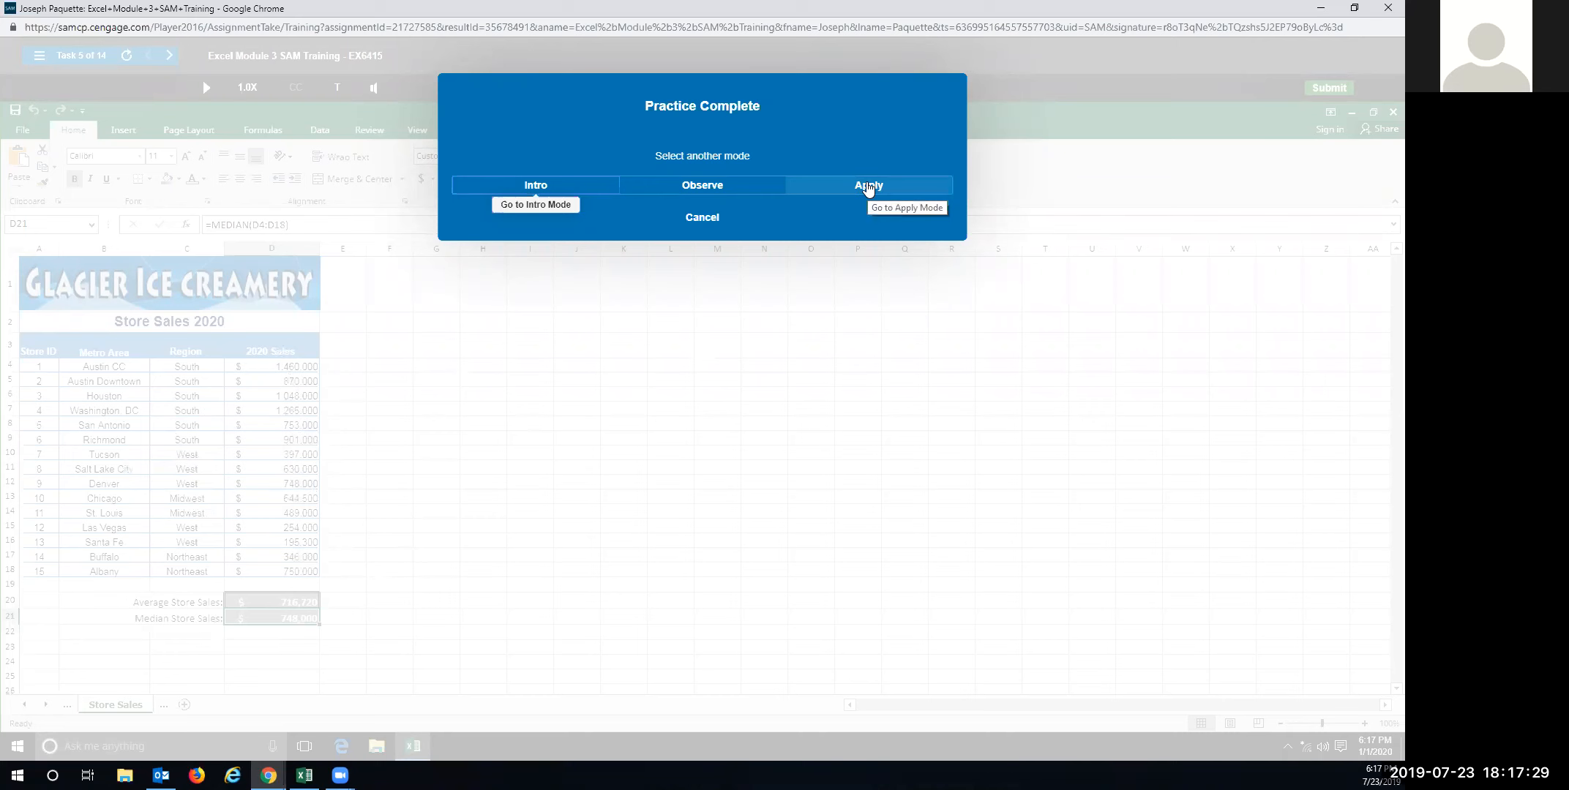
click(868, 188)
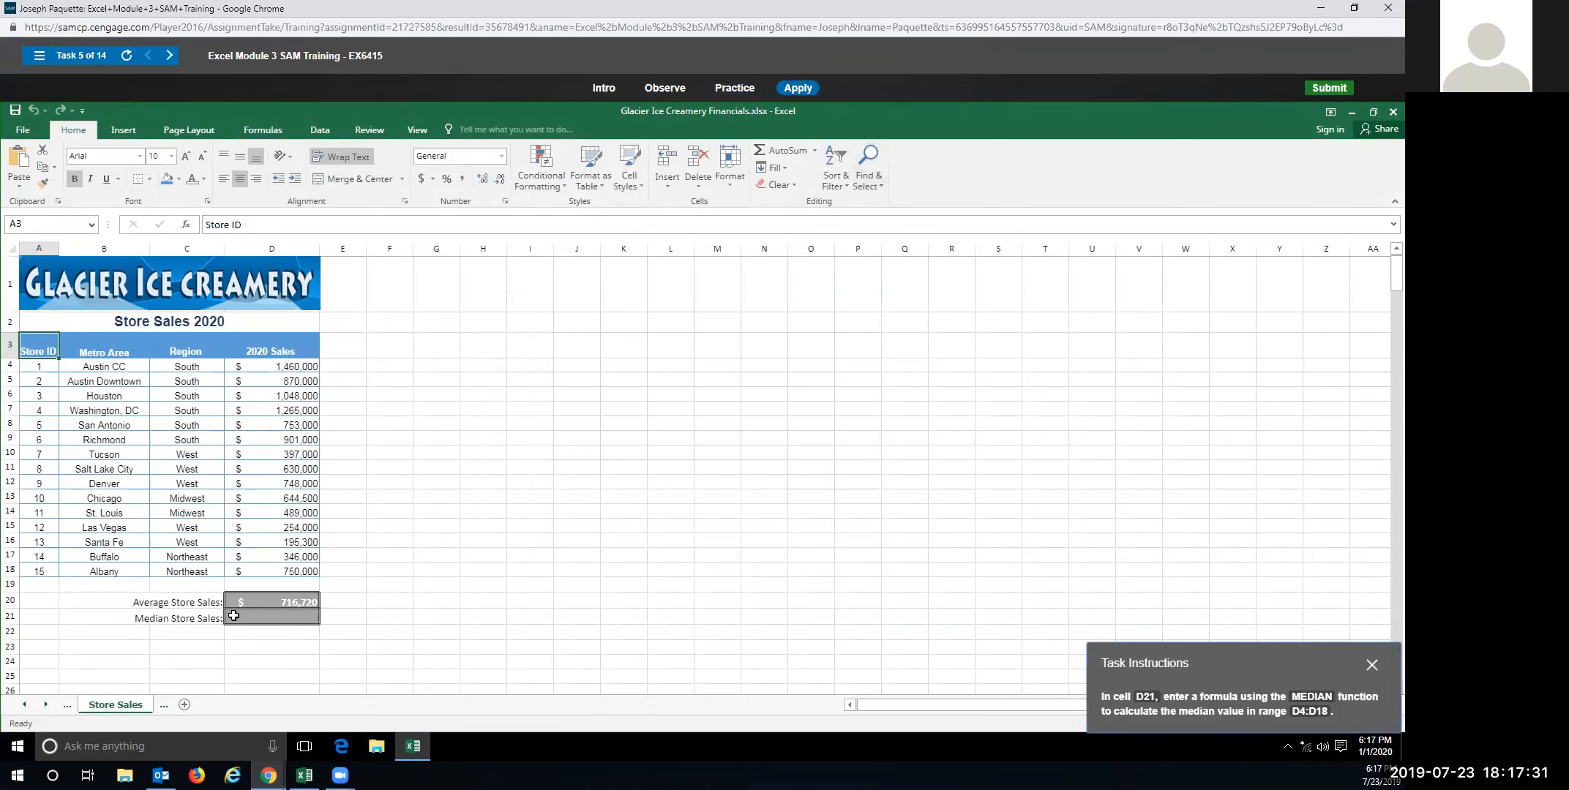
Enter a formula in cell D21 using the MEDIAN function with the range D4:D18.
click(271, 618)
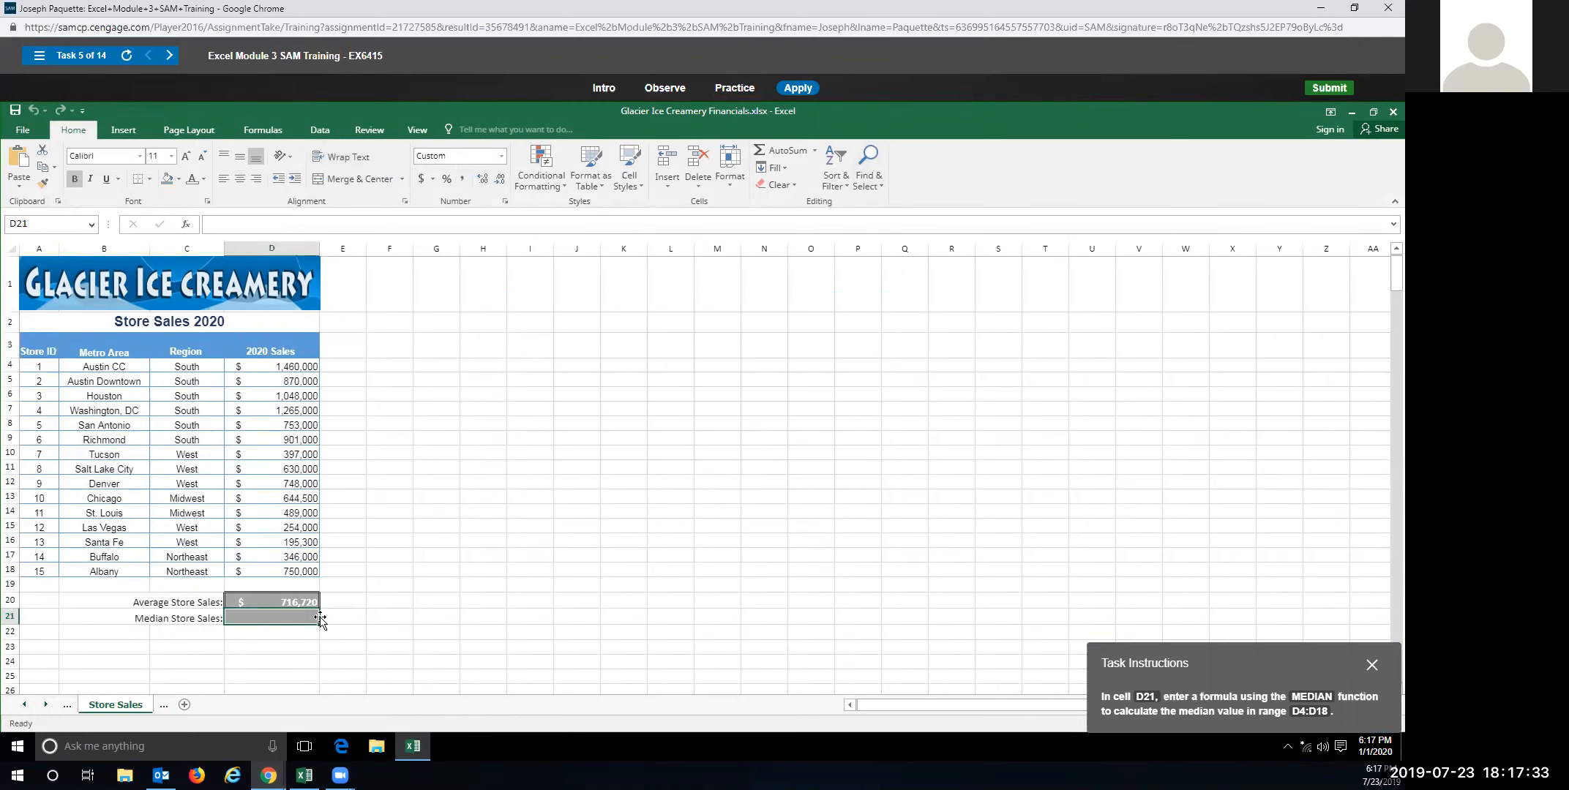
text(=)
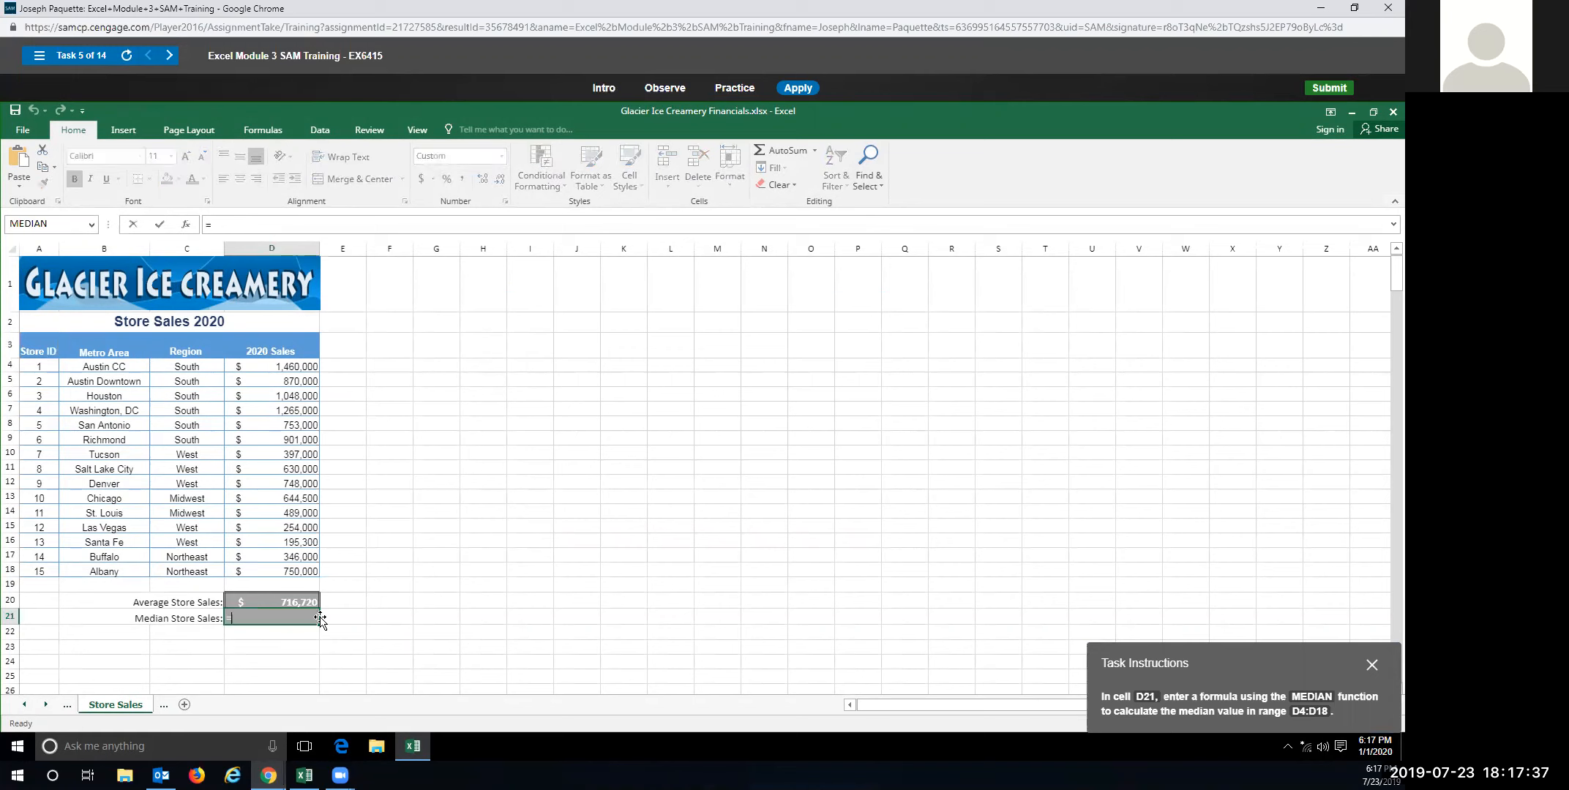
text(med)
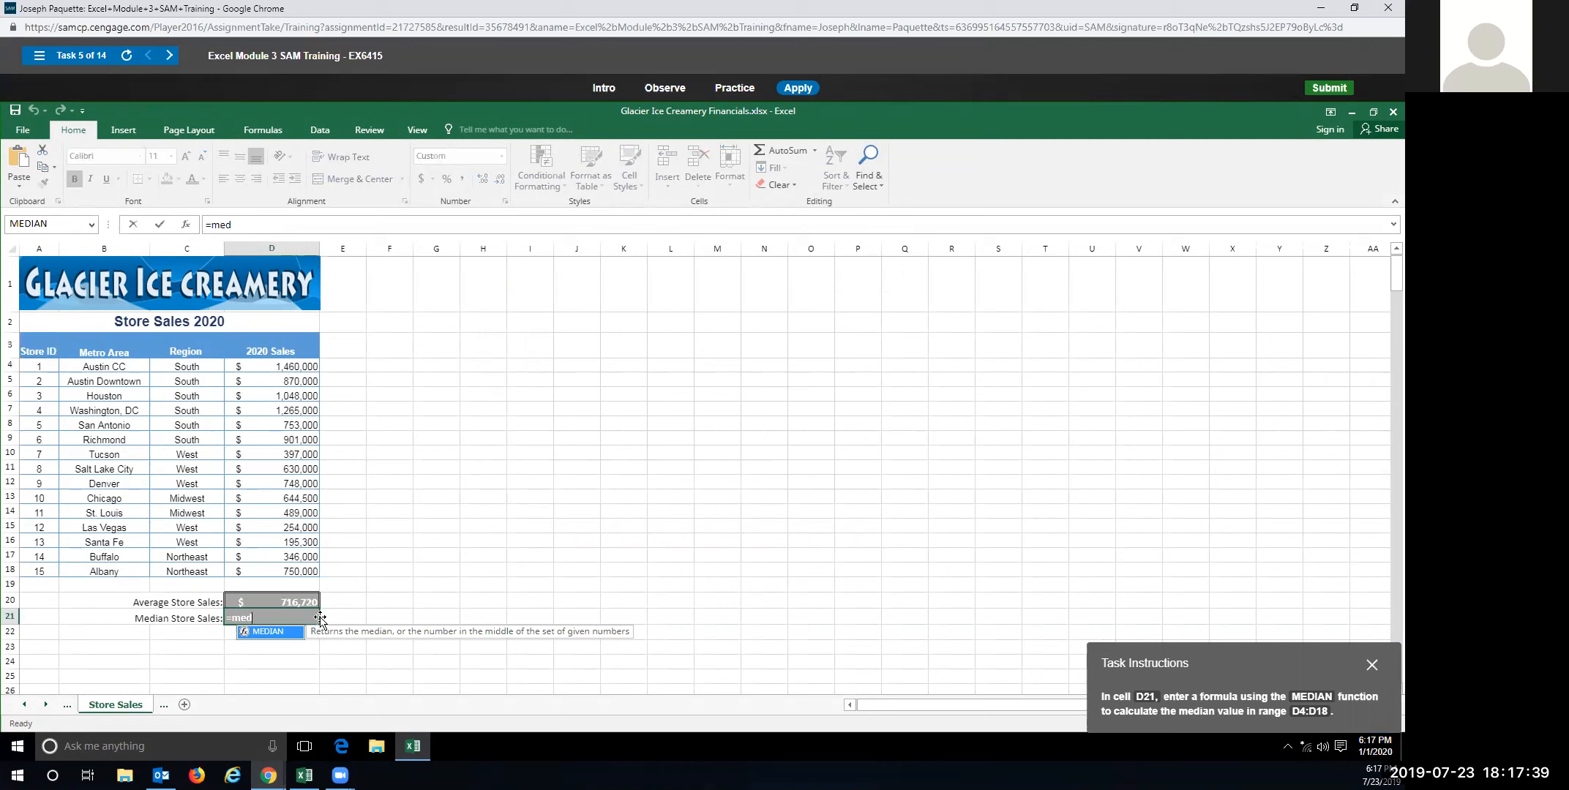
text(ian)
double_click(264, 634)
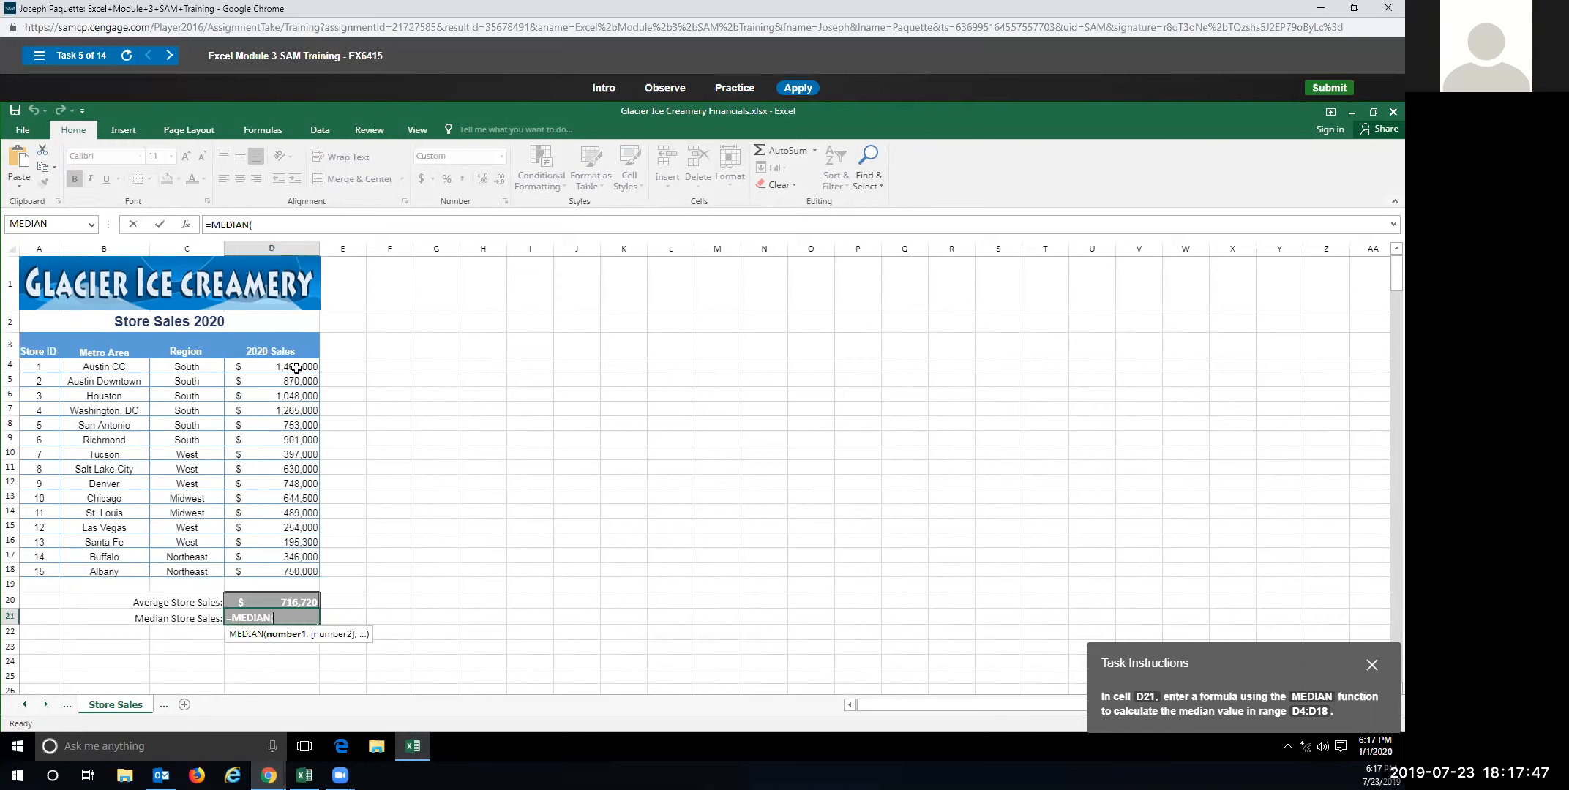
drag(289, 366, 303, 566)
text())
key(Return)
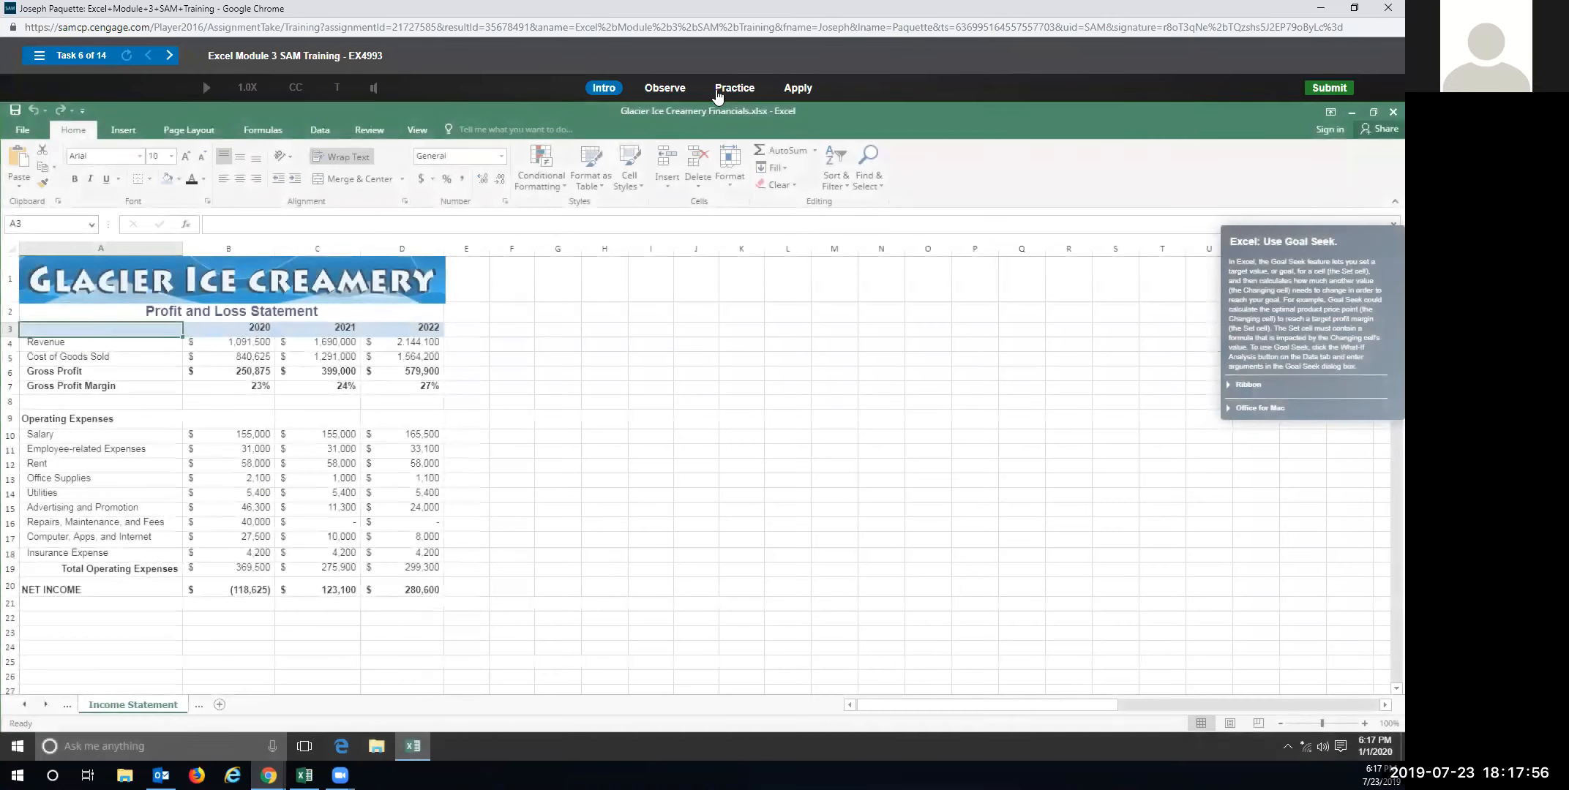
Start Task 6 in Practice mode and open Goal Seek with cell B7 as the set cell.
click(734, 88)
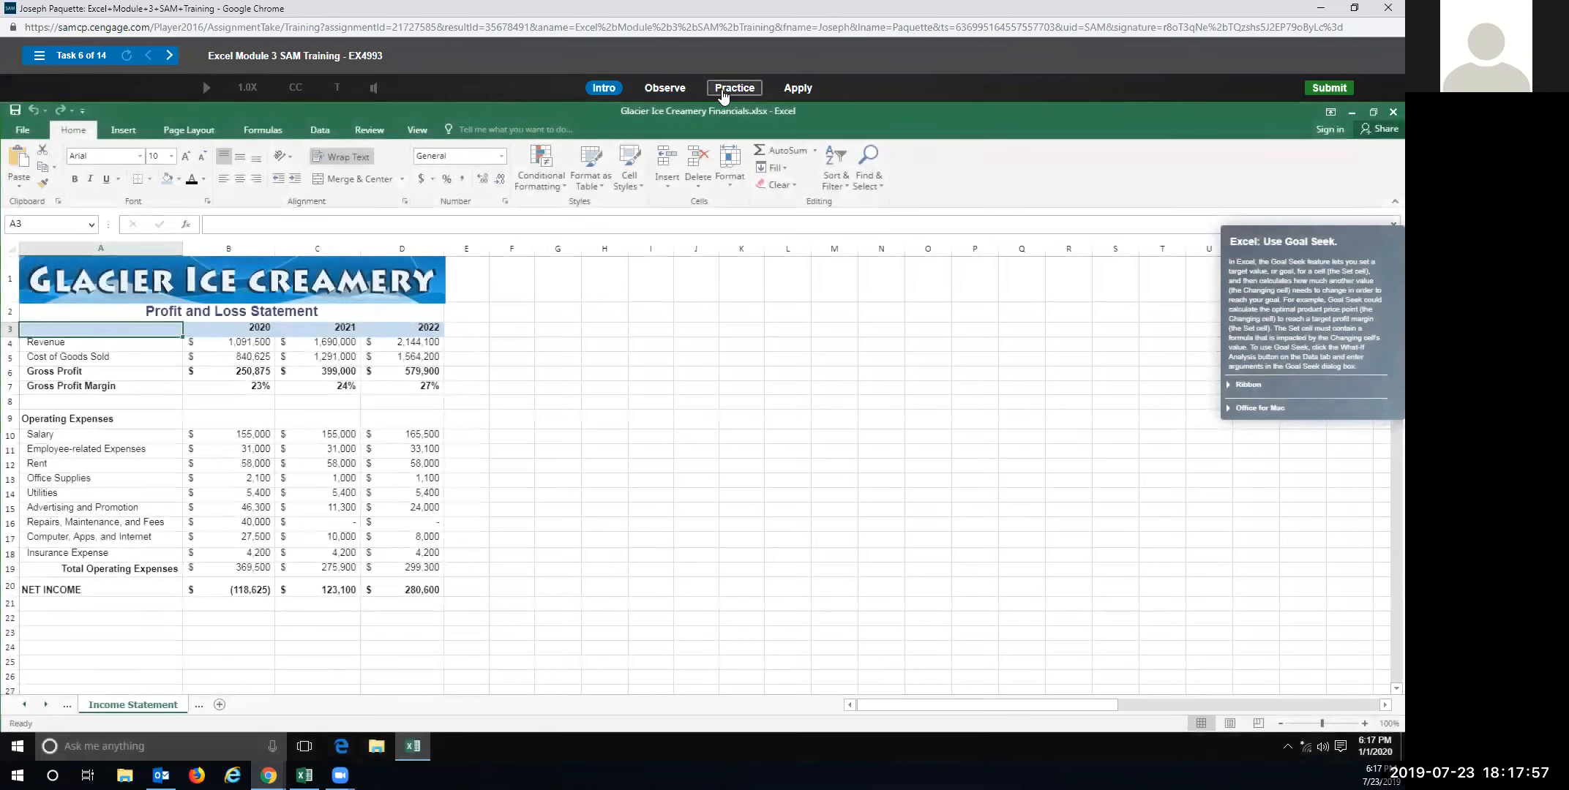
click(704, 391)
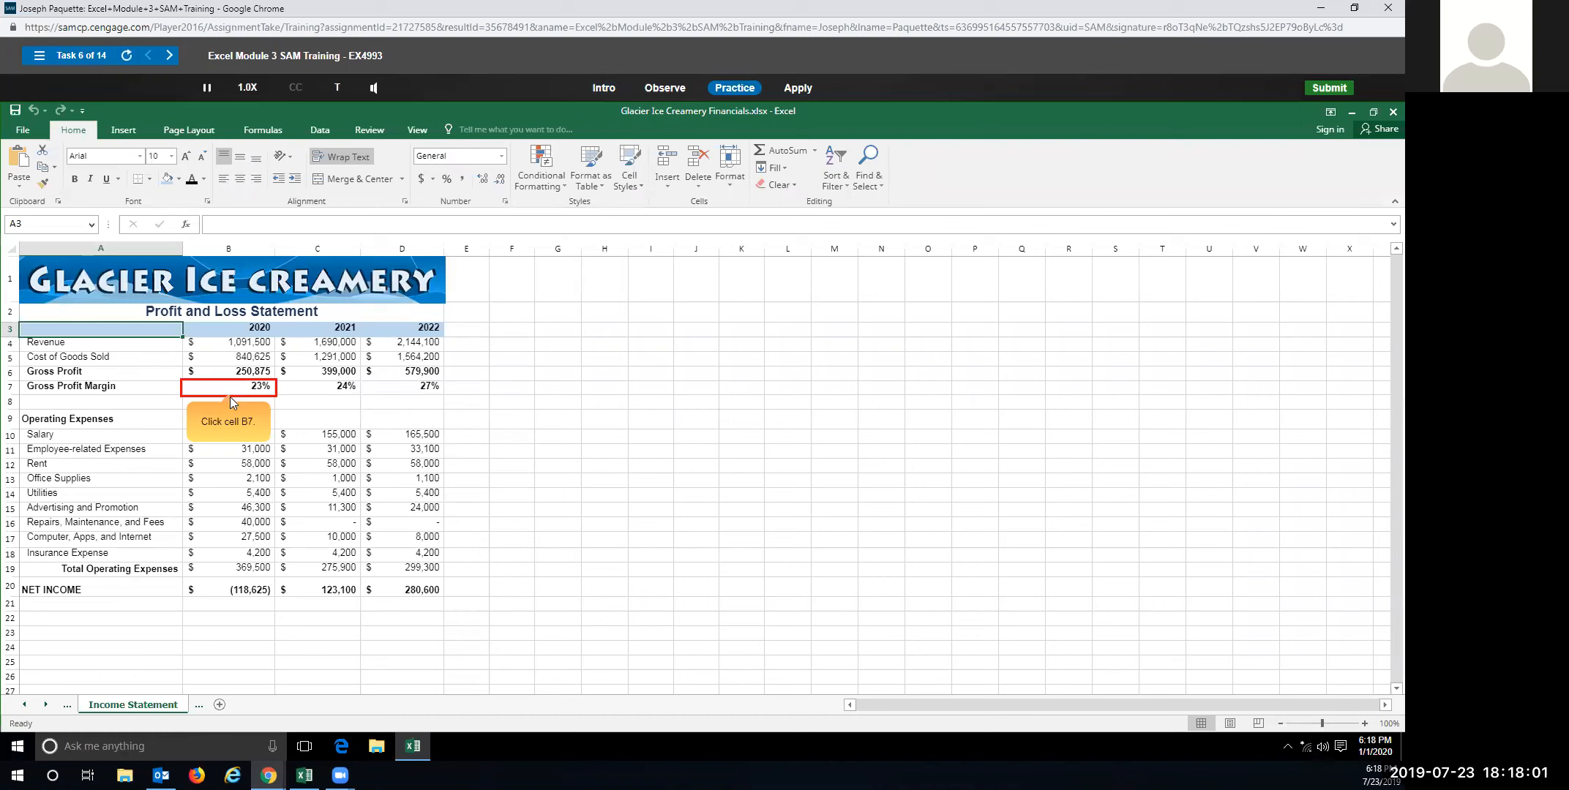
click(230, 389)
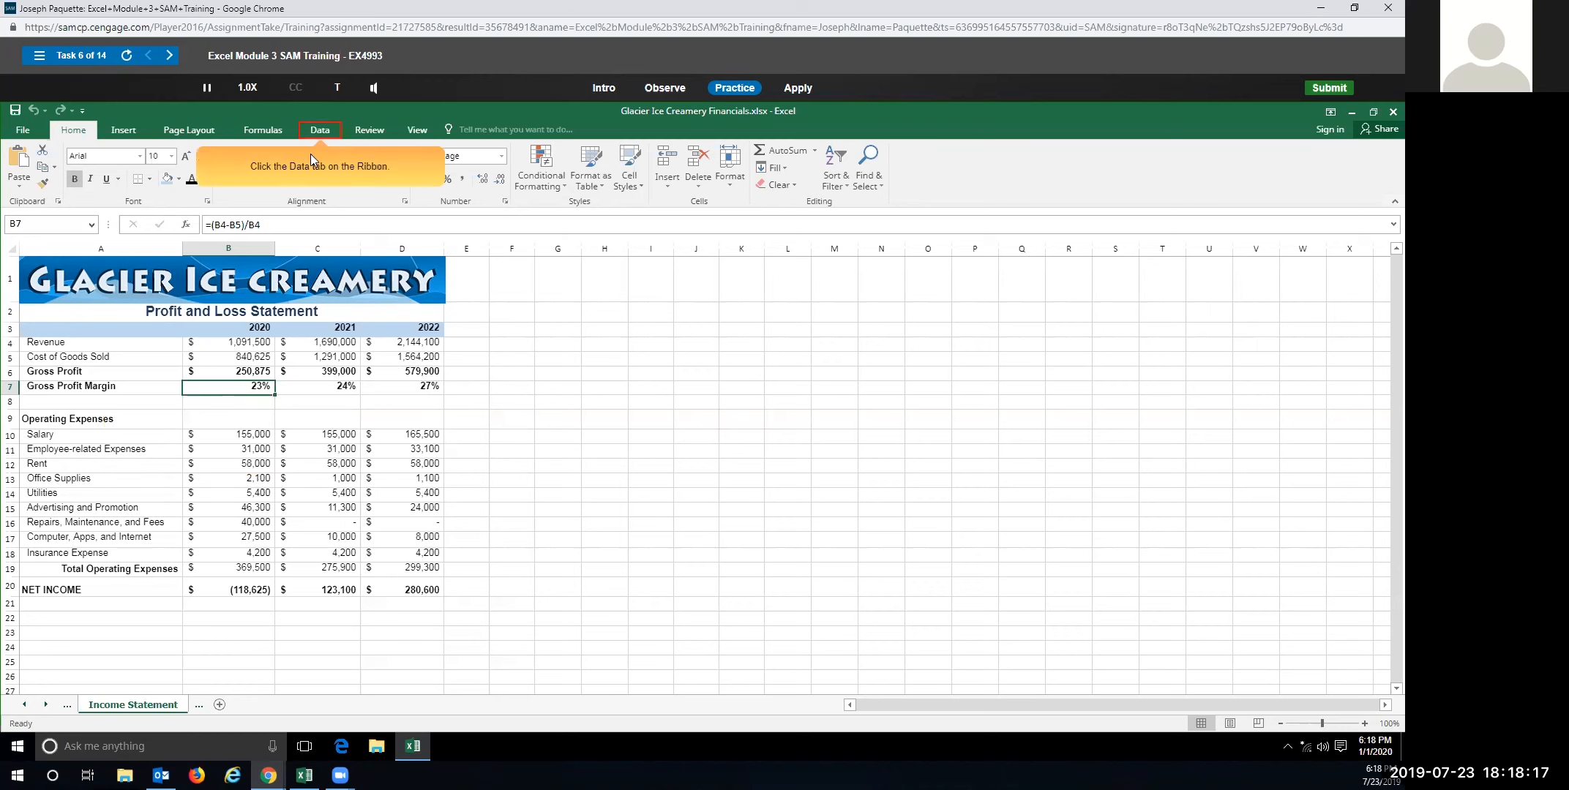
click(315, 129)
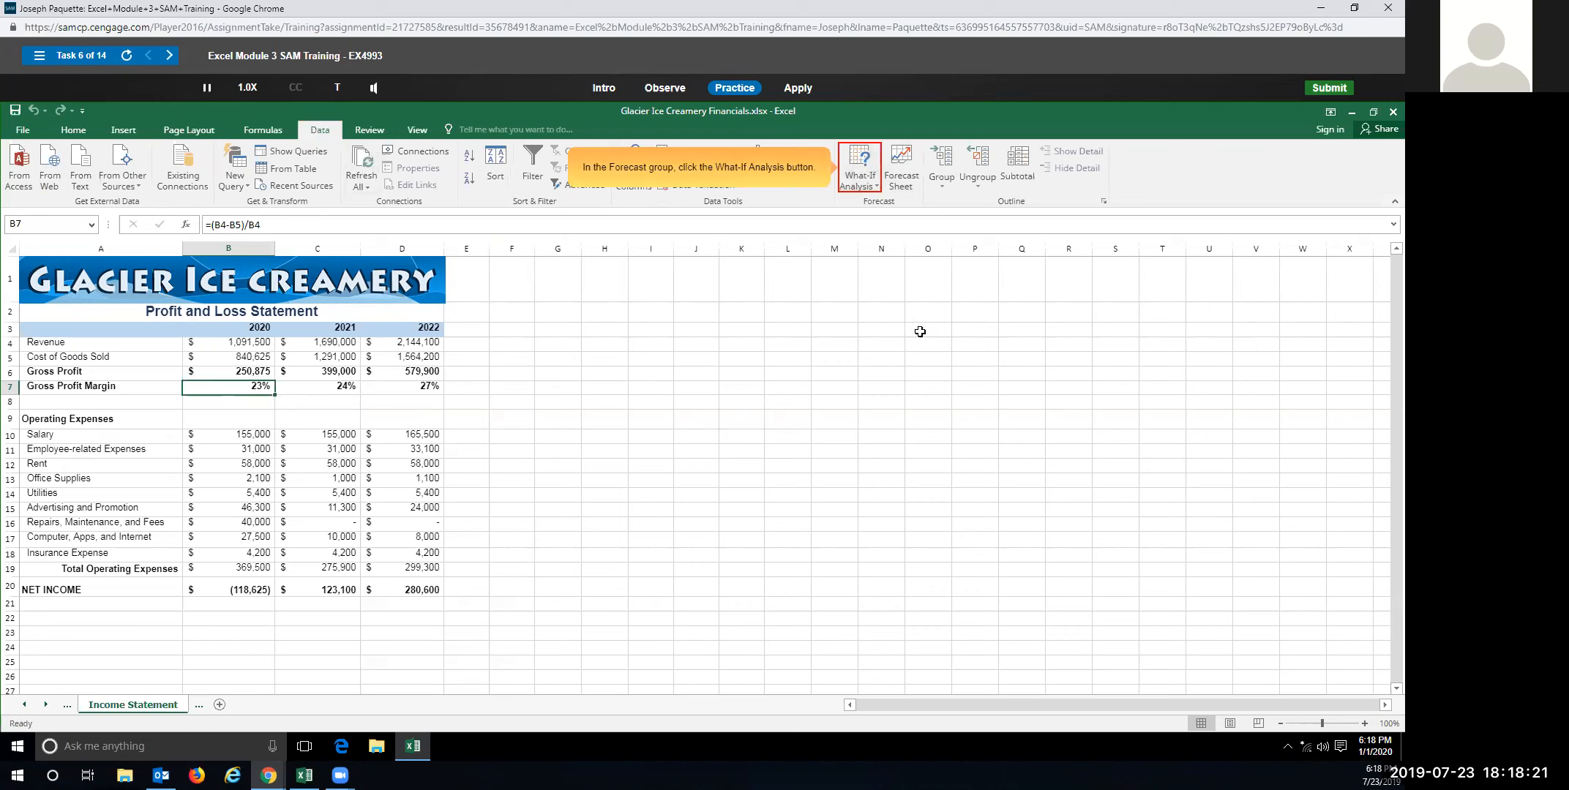
click(875, 189)
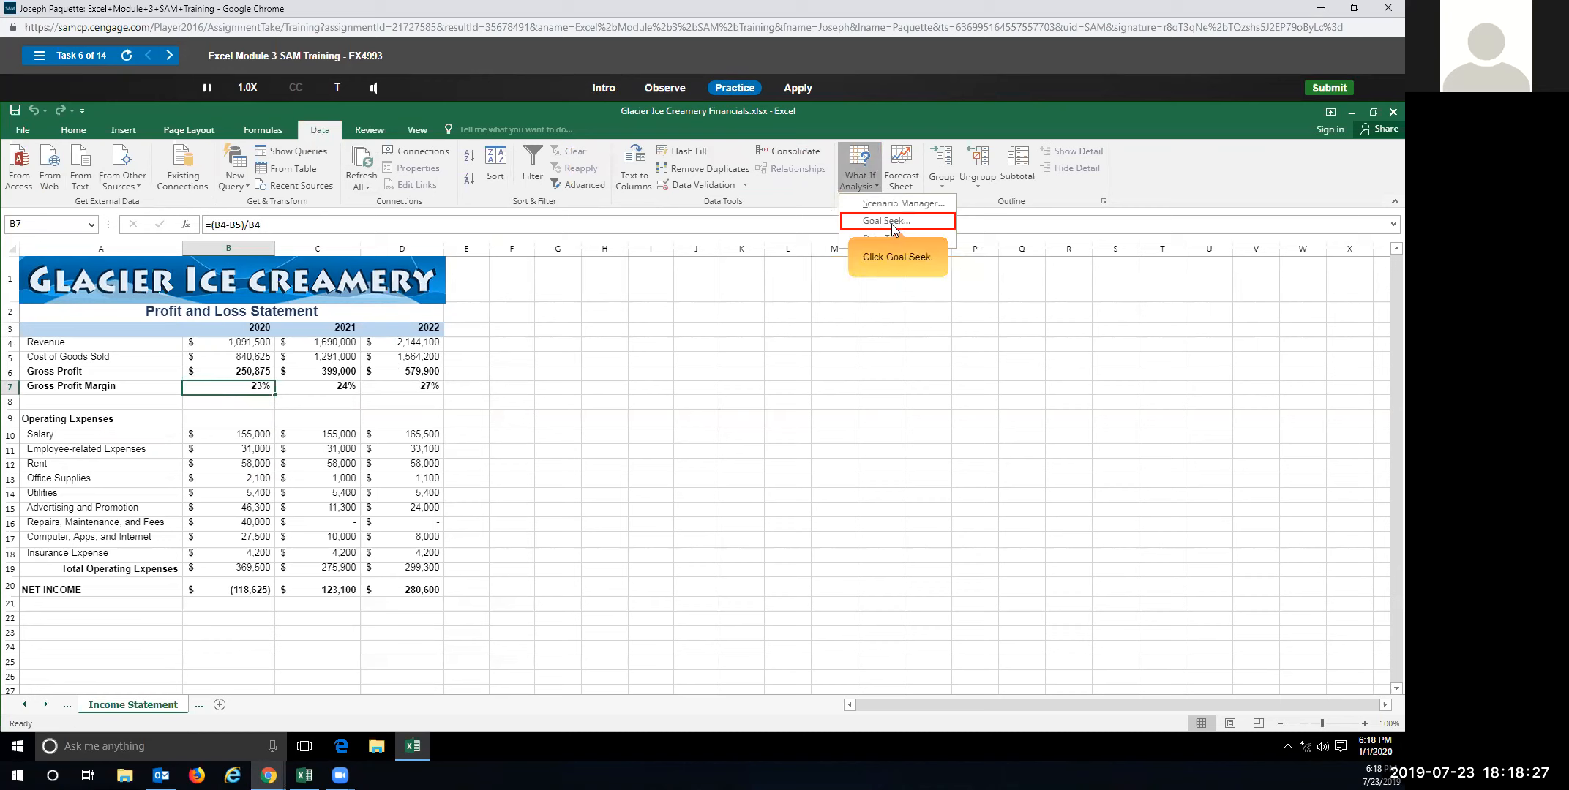
click(885, 221)
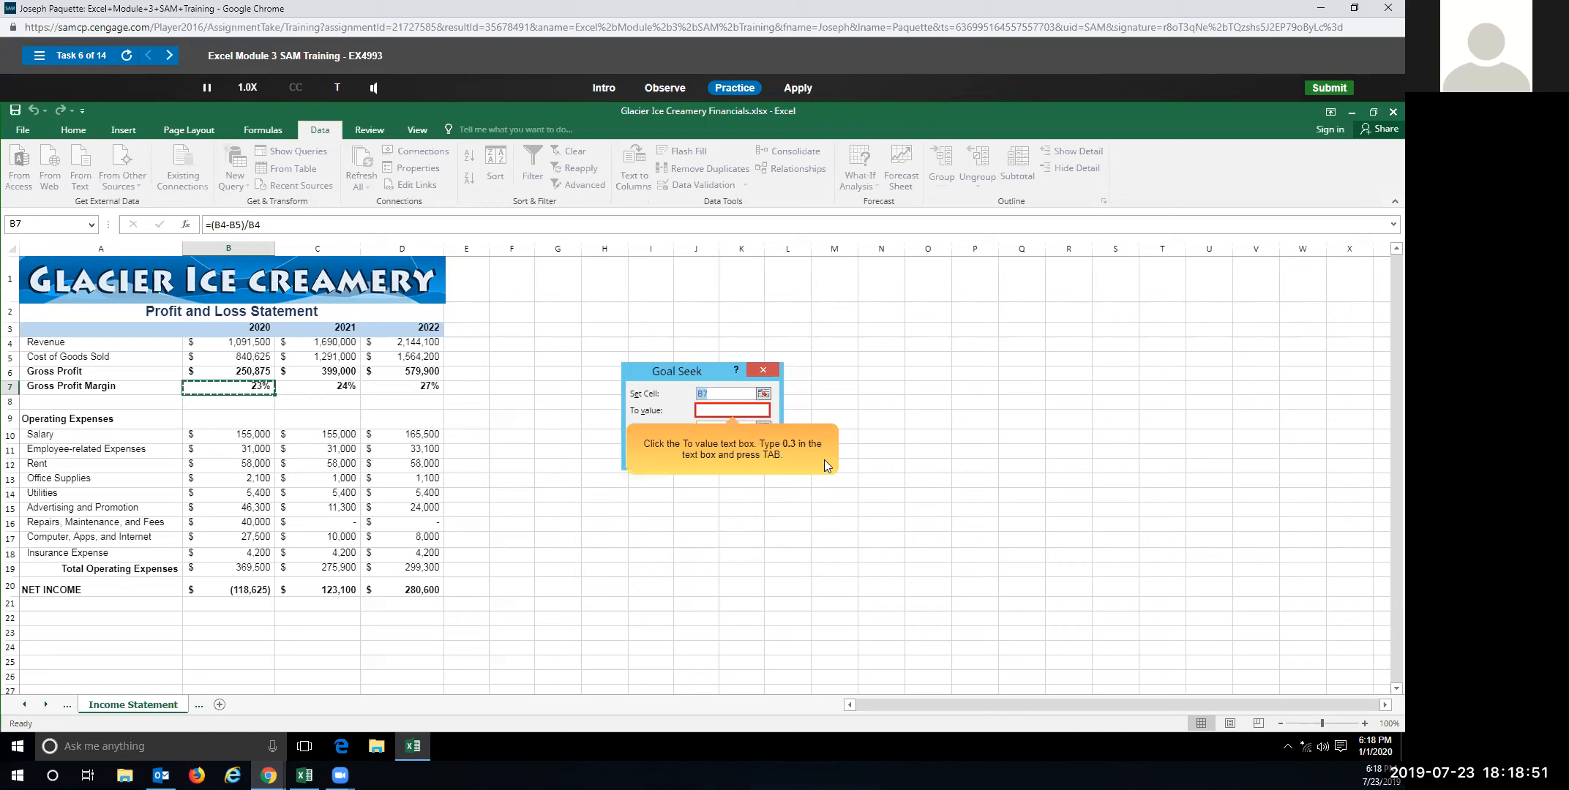
Run Goal Seek on B7 with a target value of 0.3 by changing cell B5, and accept the solution.
click(707, 411)
text(0.3)
key(Tab)
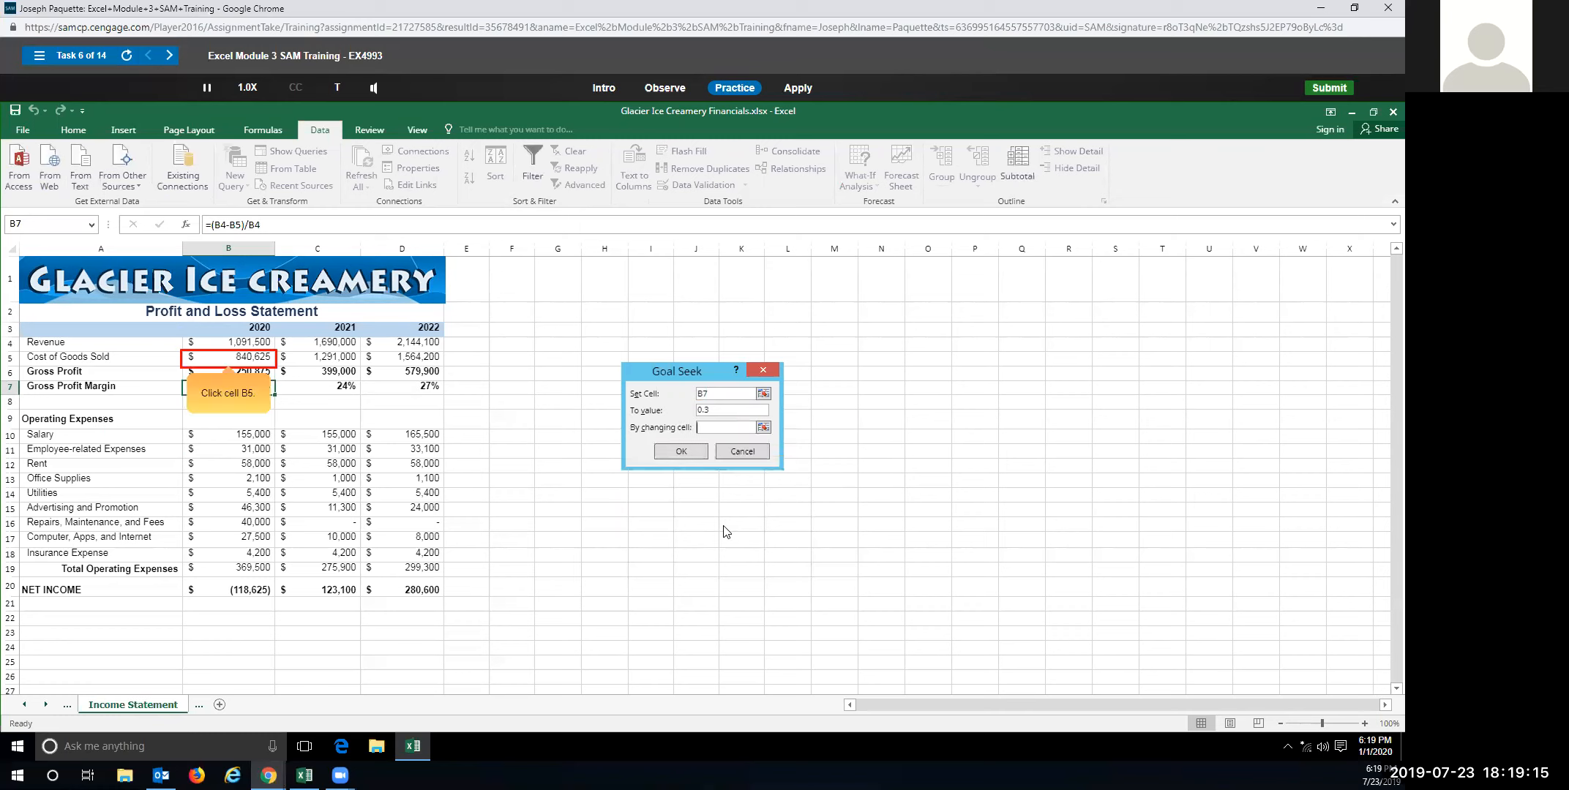
click(222, 358)
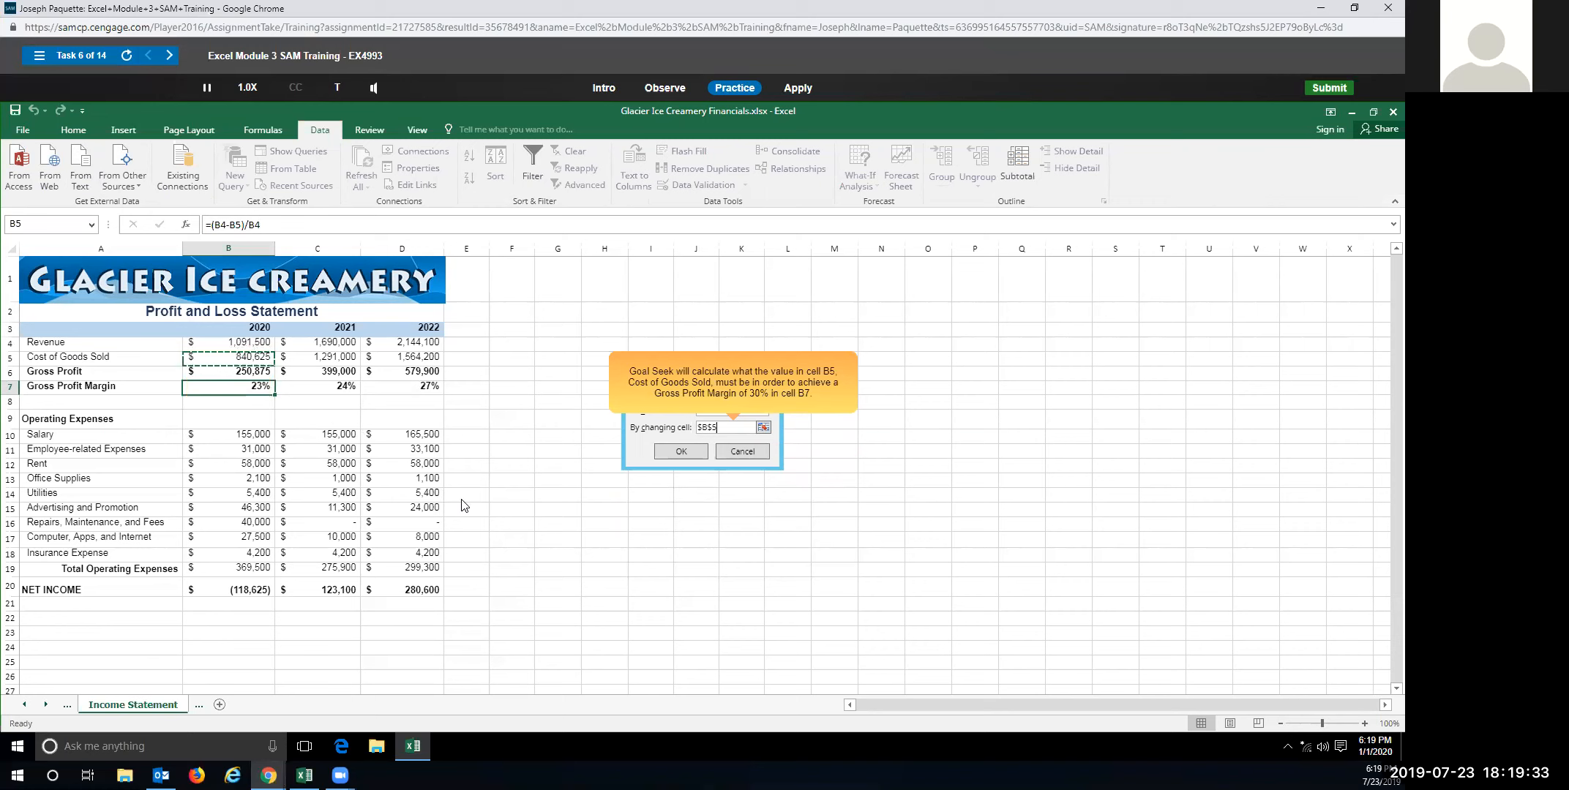
click(685, 451)
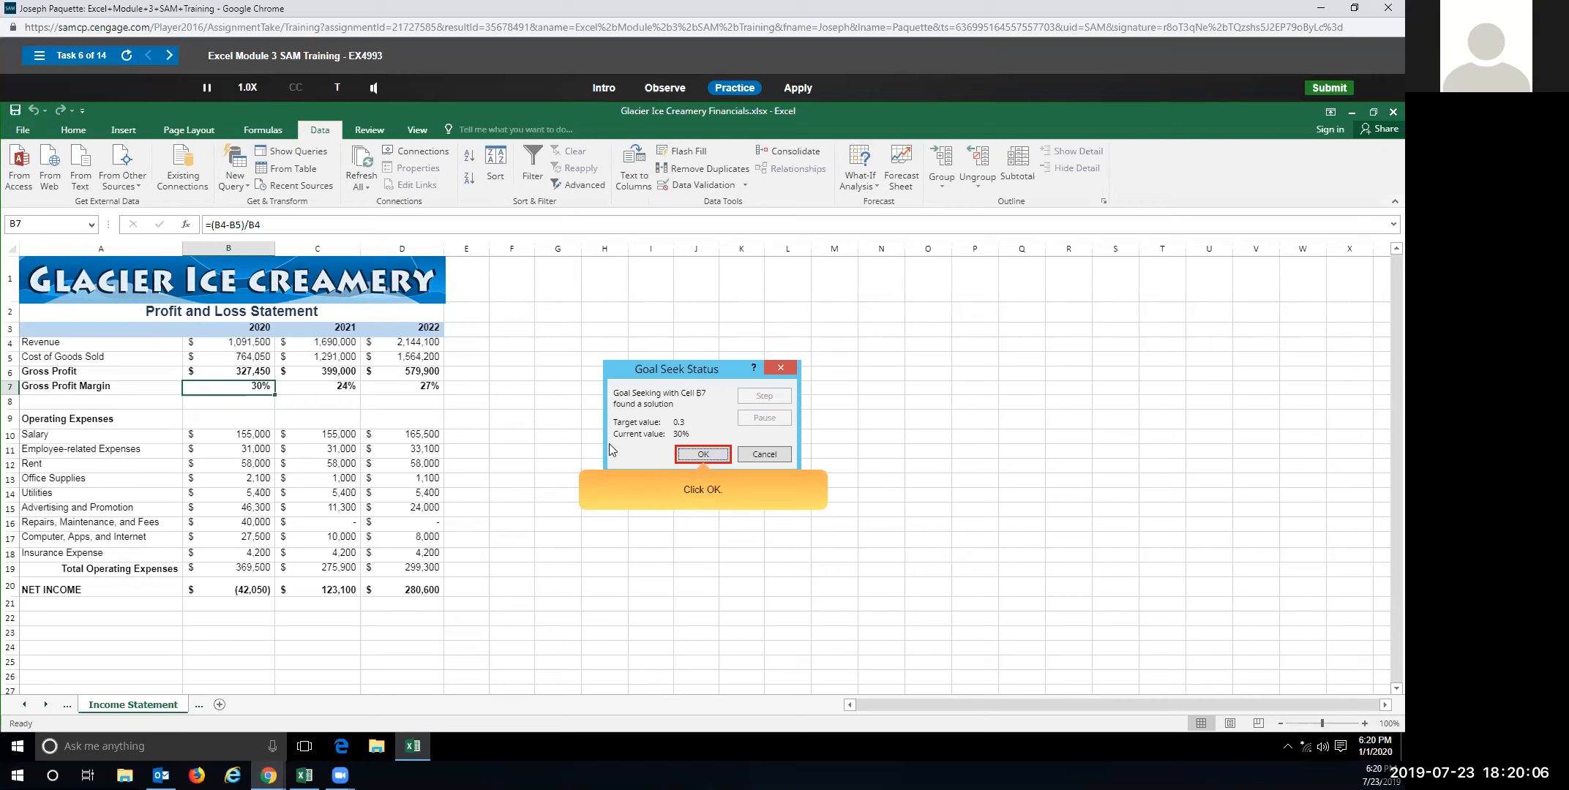
click(702, 454)
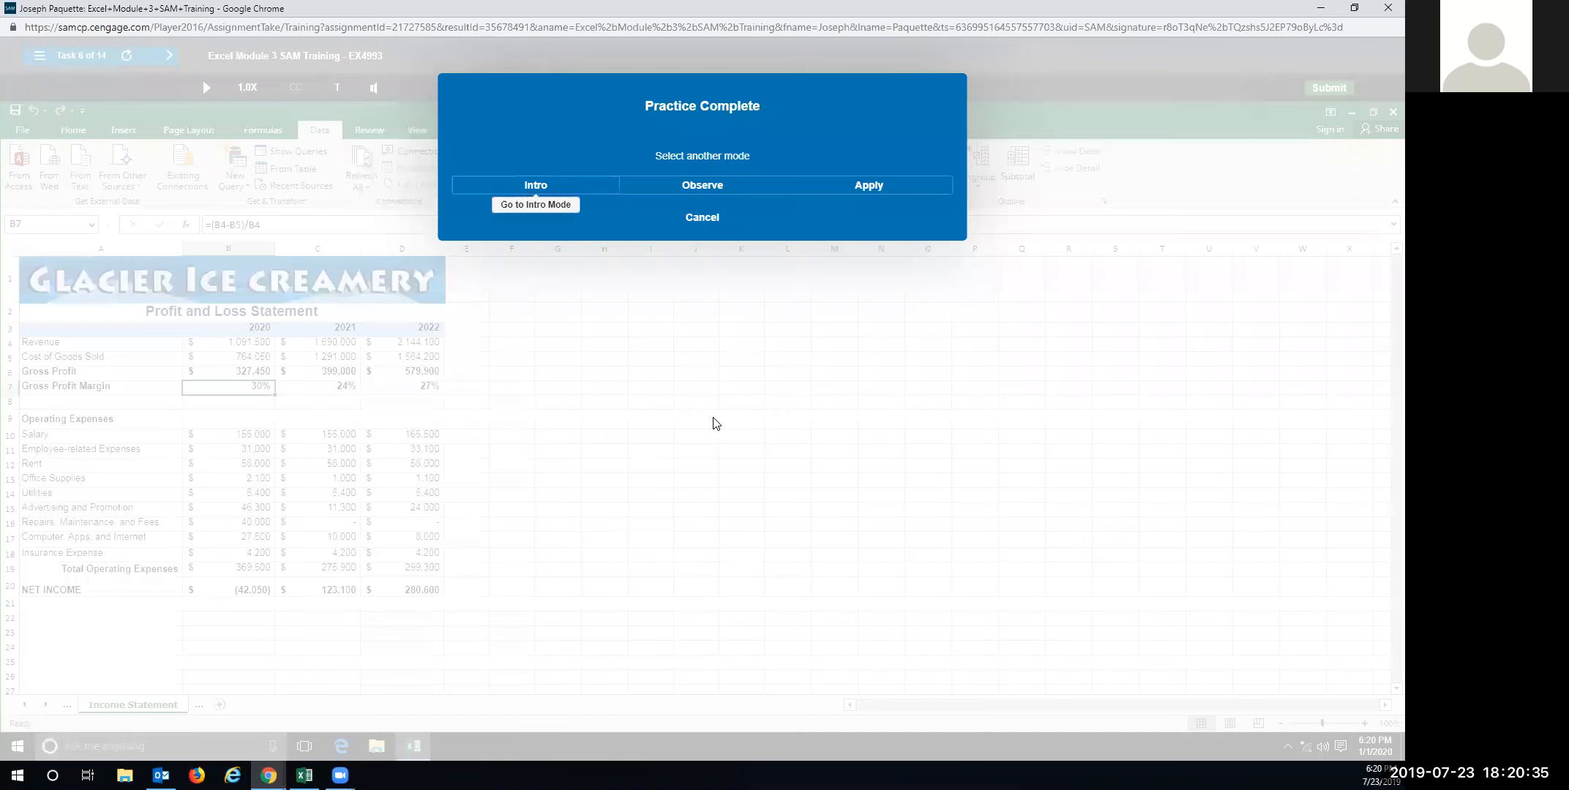
Switch Task 6 to Apply mode and open Goal Seek for the 2020 Gross Profit Margin in cell B7.
click(850, 186)
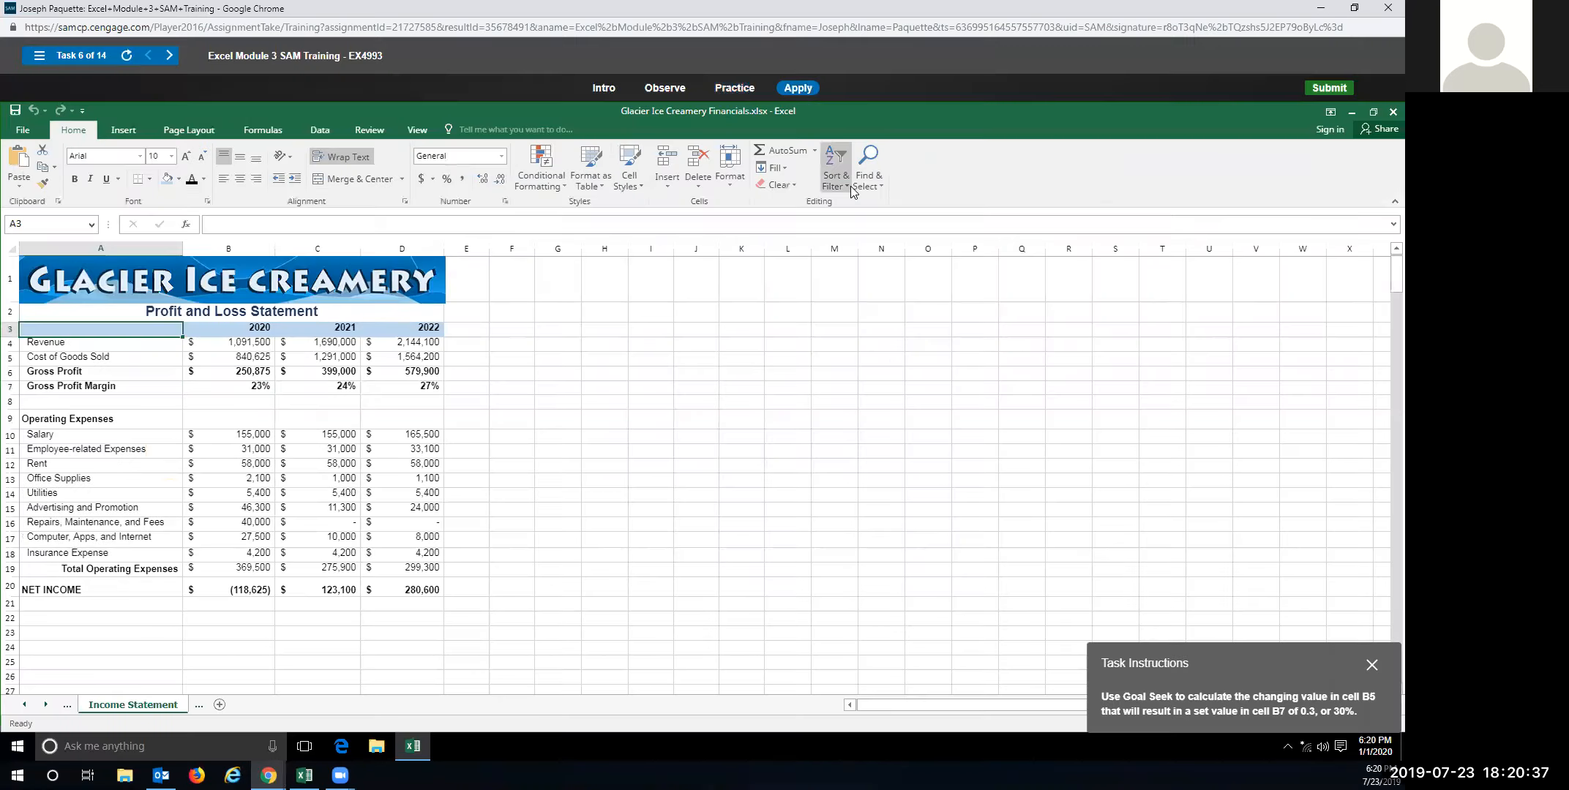
click(258, 385)
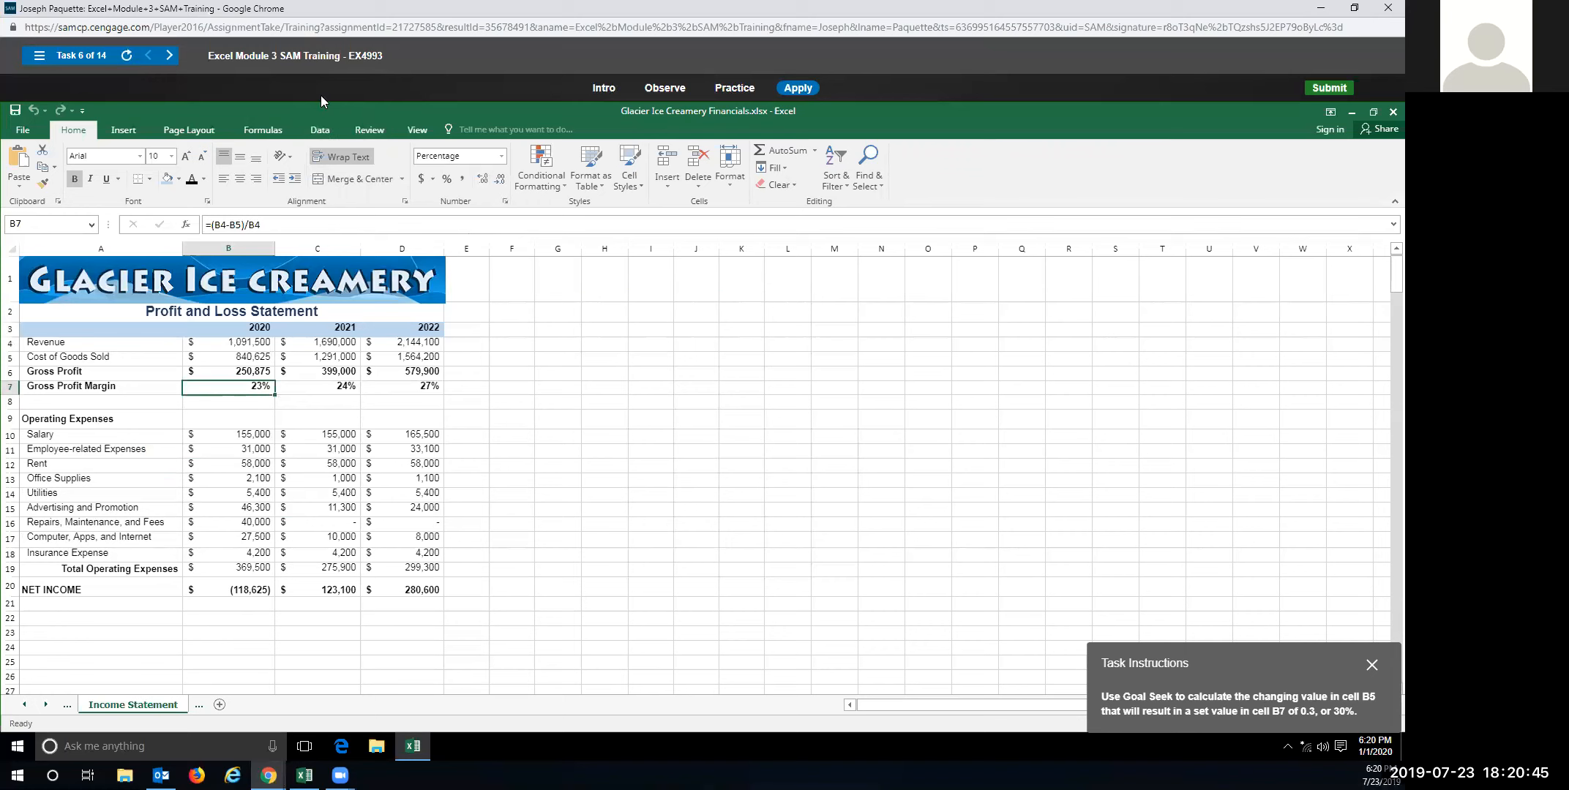
click(317, 126)
click(858, 183)
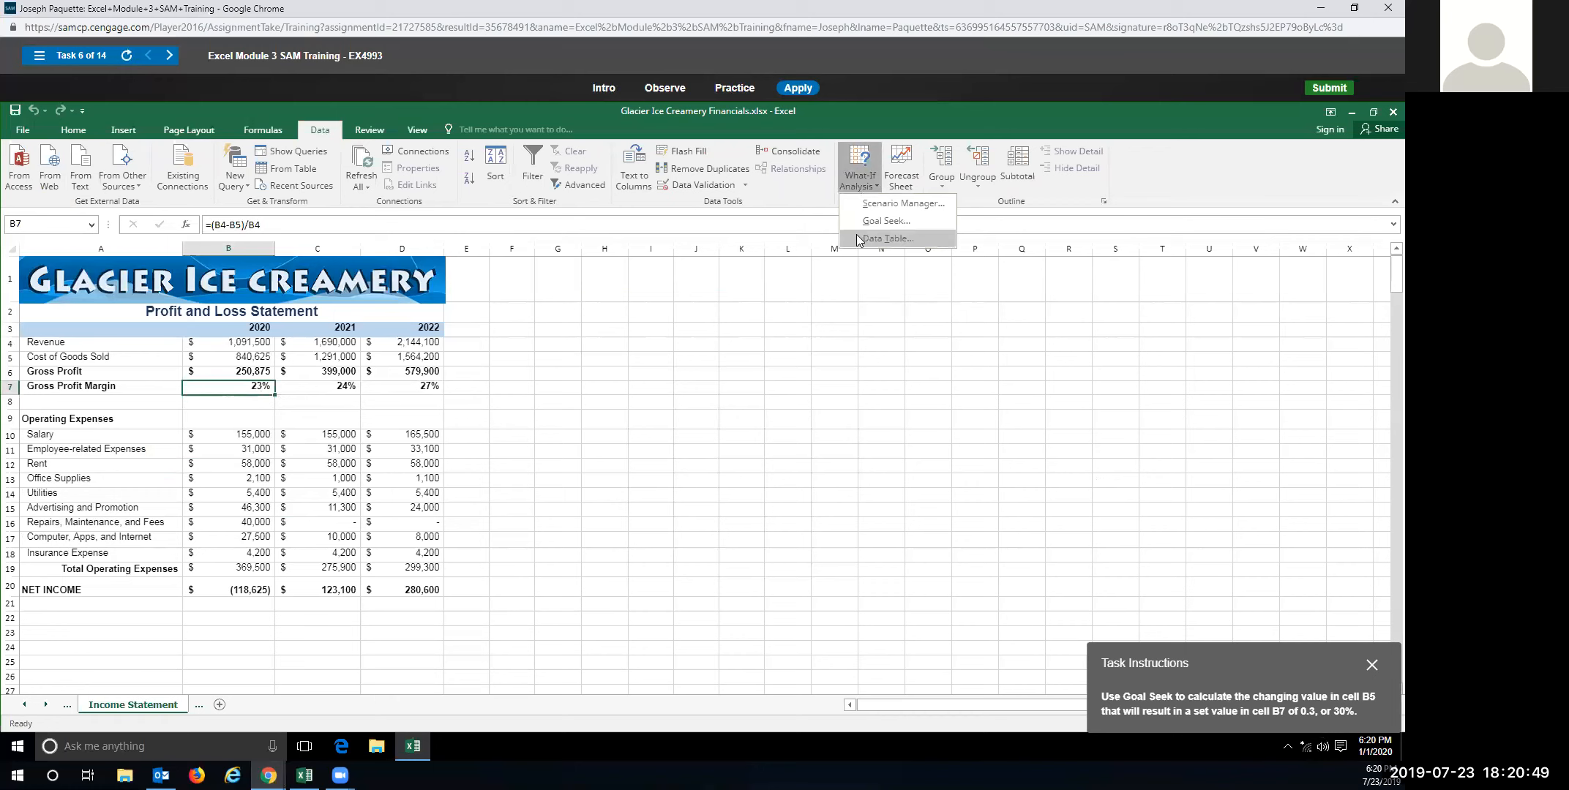
click(878, 221)
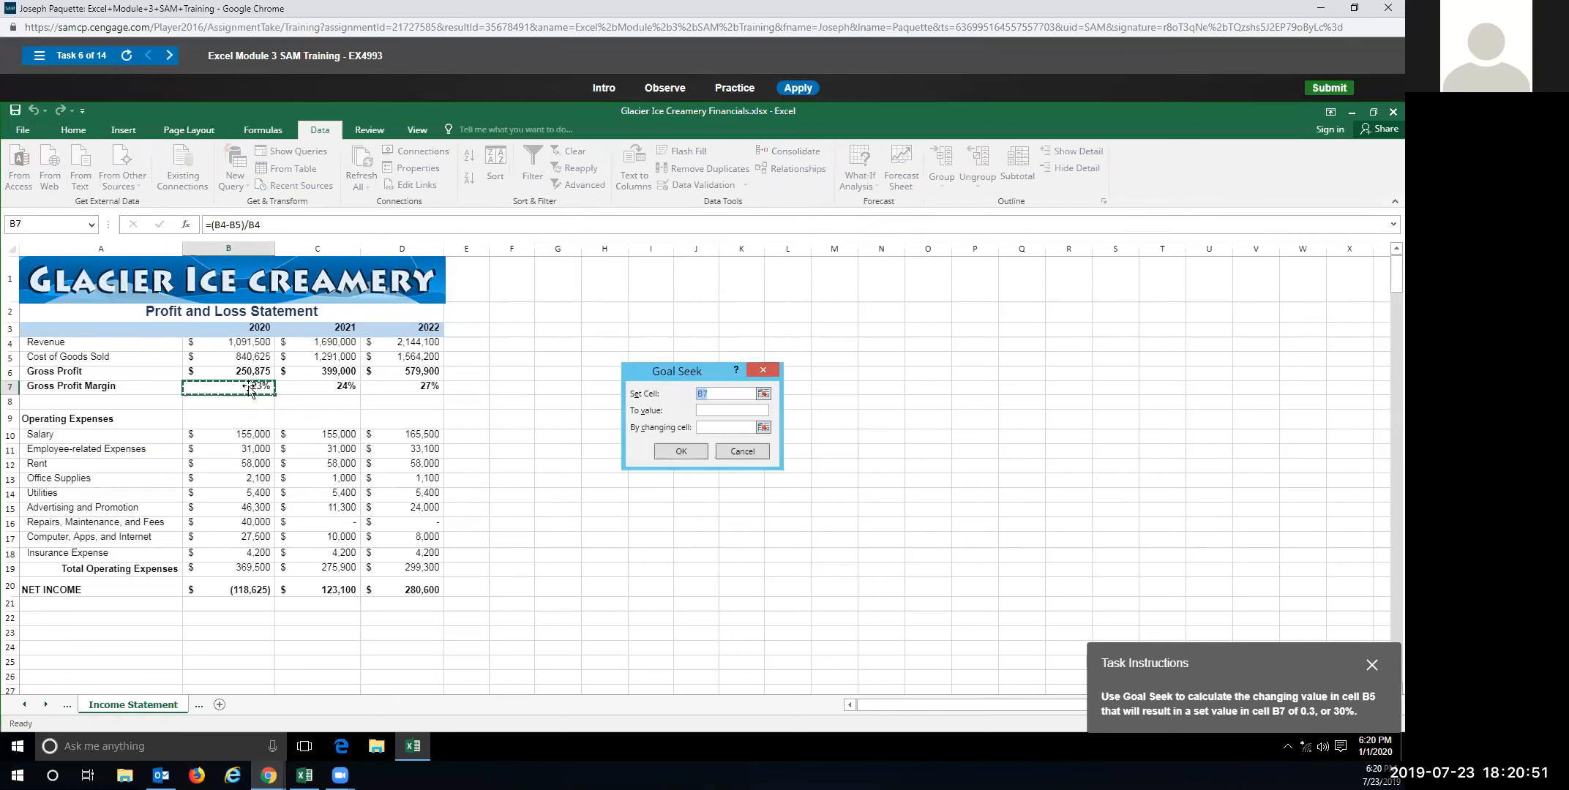
Run Goal Seek on B7 with a target value of 0.3 by changing the 2020 Cost of Goods Sold in B5, and accept the solution.
click(714, 410)
text(0.3)
click(705, 428)
click(250, 358)
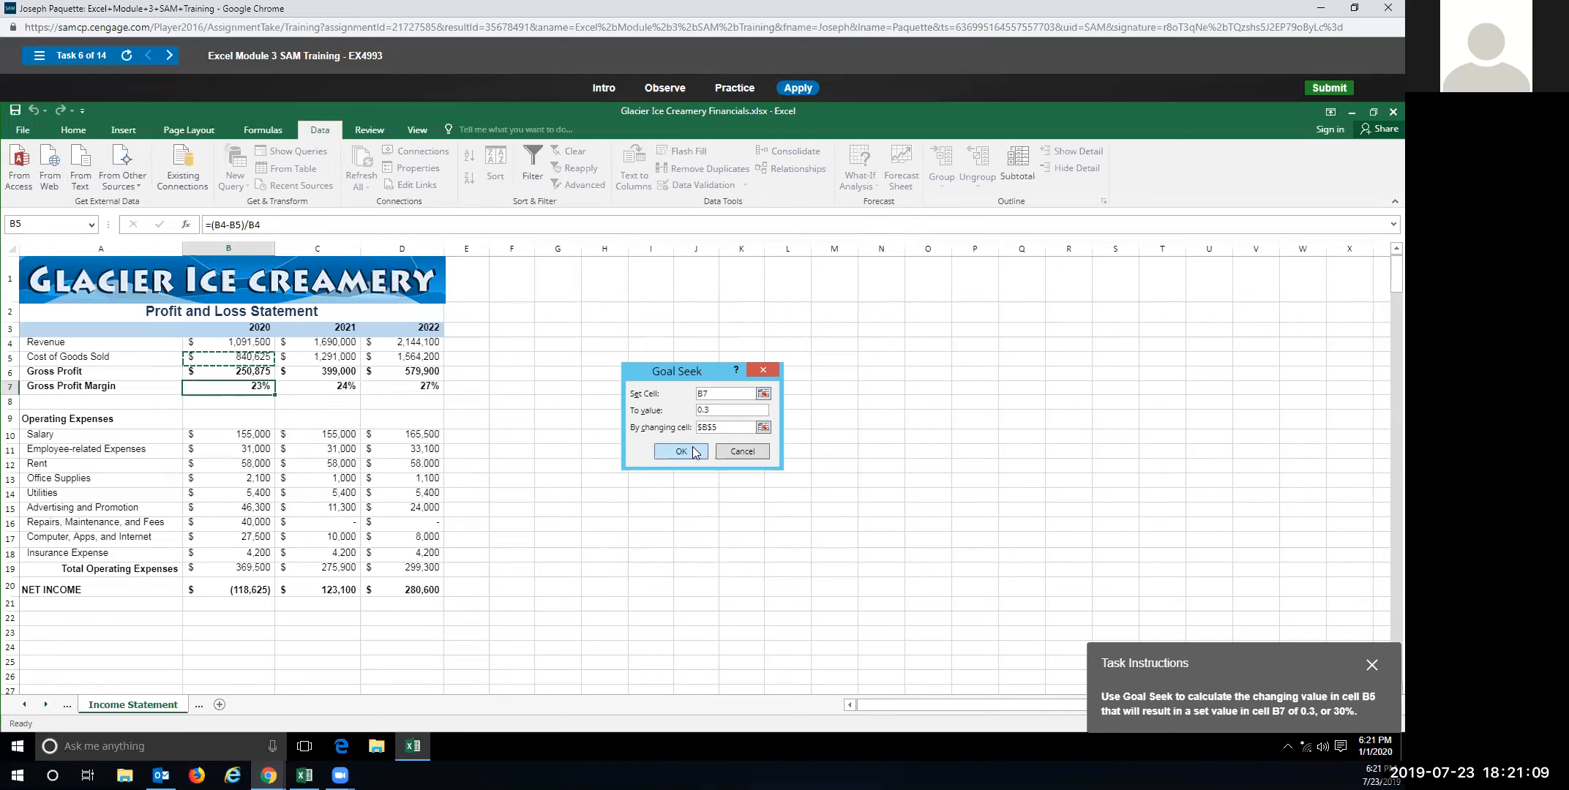
click(694, 451)
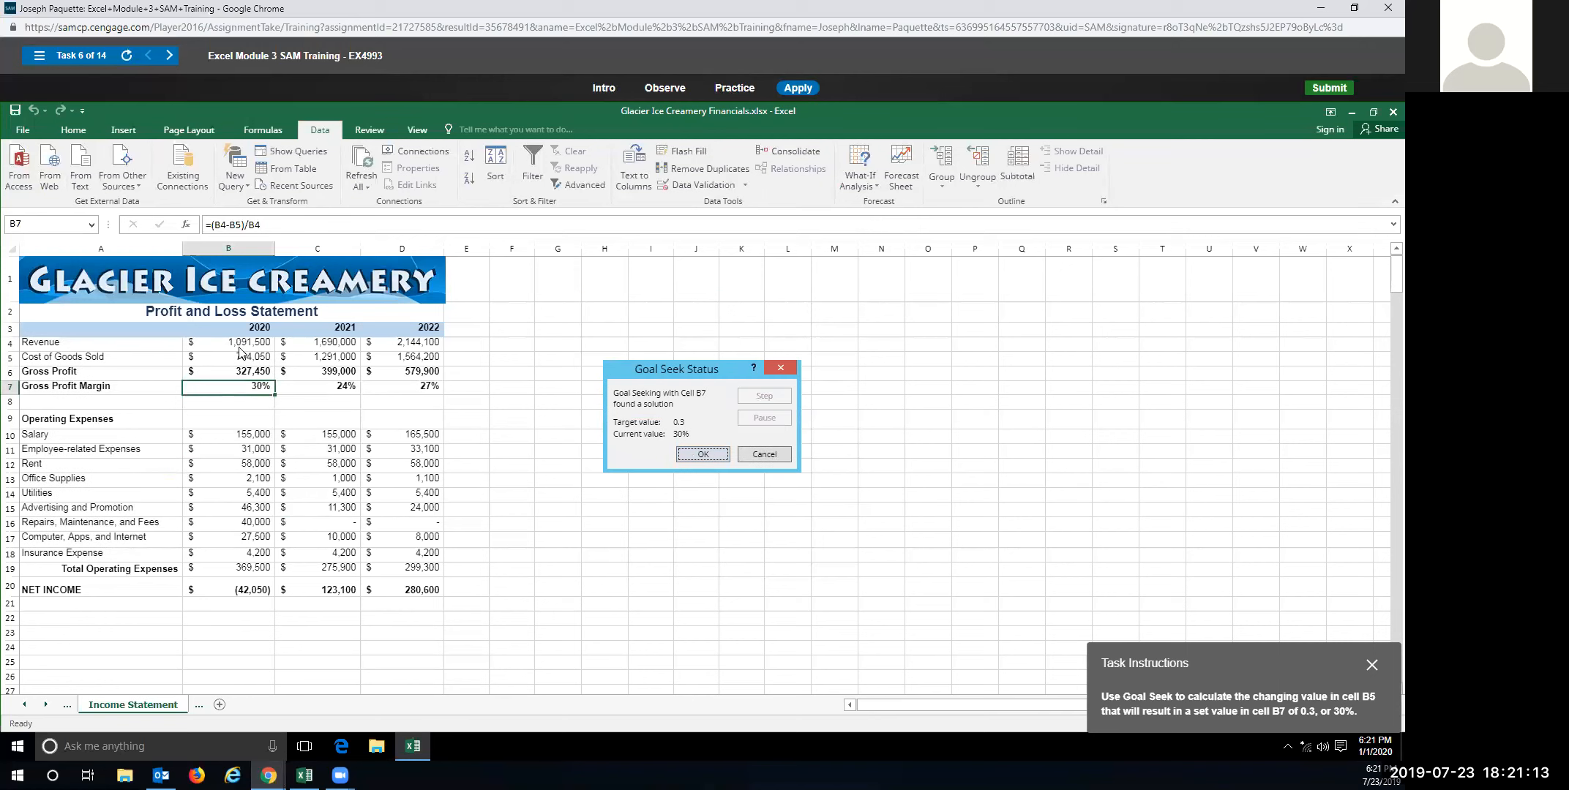
click(703, 455)
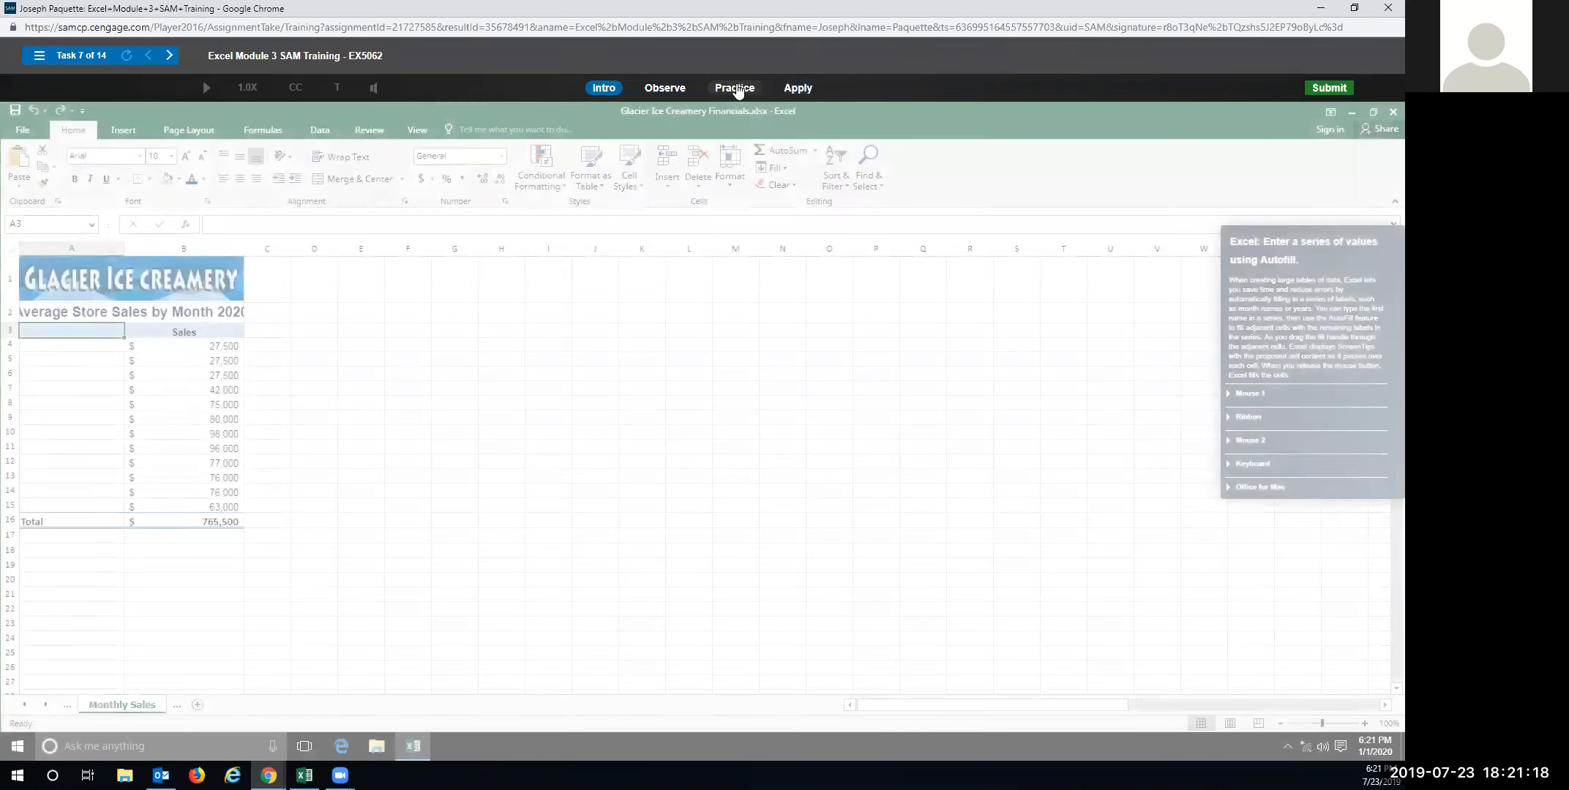
Practise Task 7 by entering January in cell A4 and autofilling the months through A15, and switch to Apply mode.
click(736, 88)
click(689, 416)
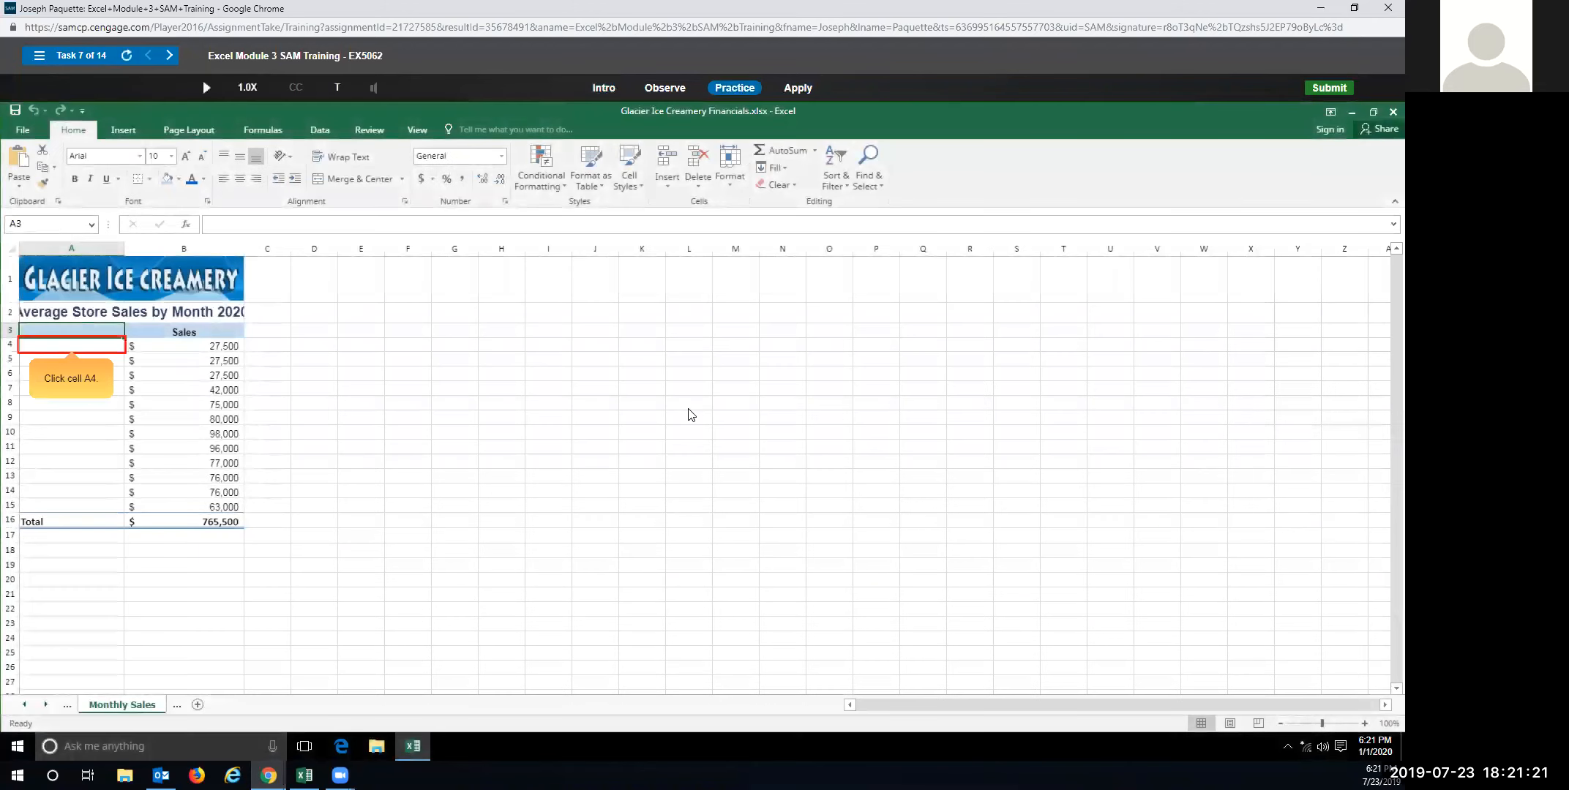
click(63, 347)
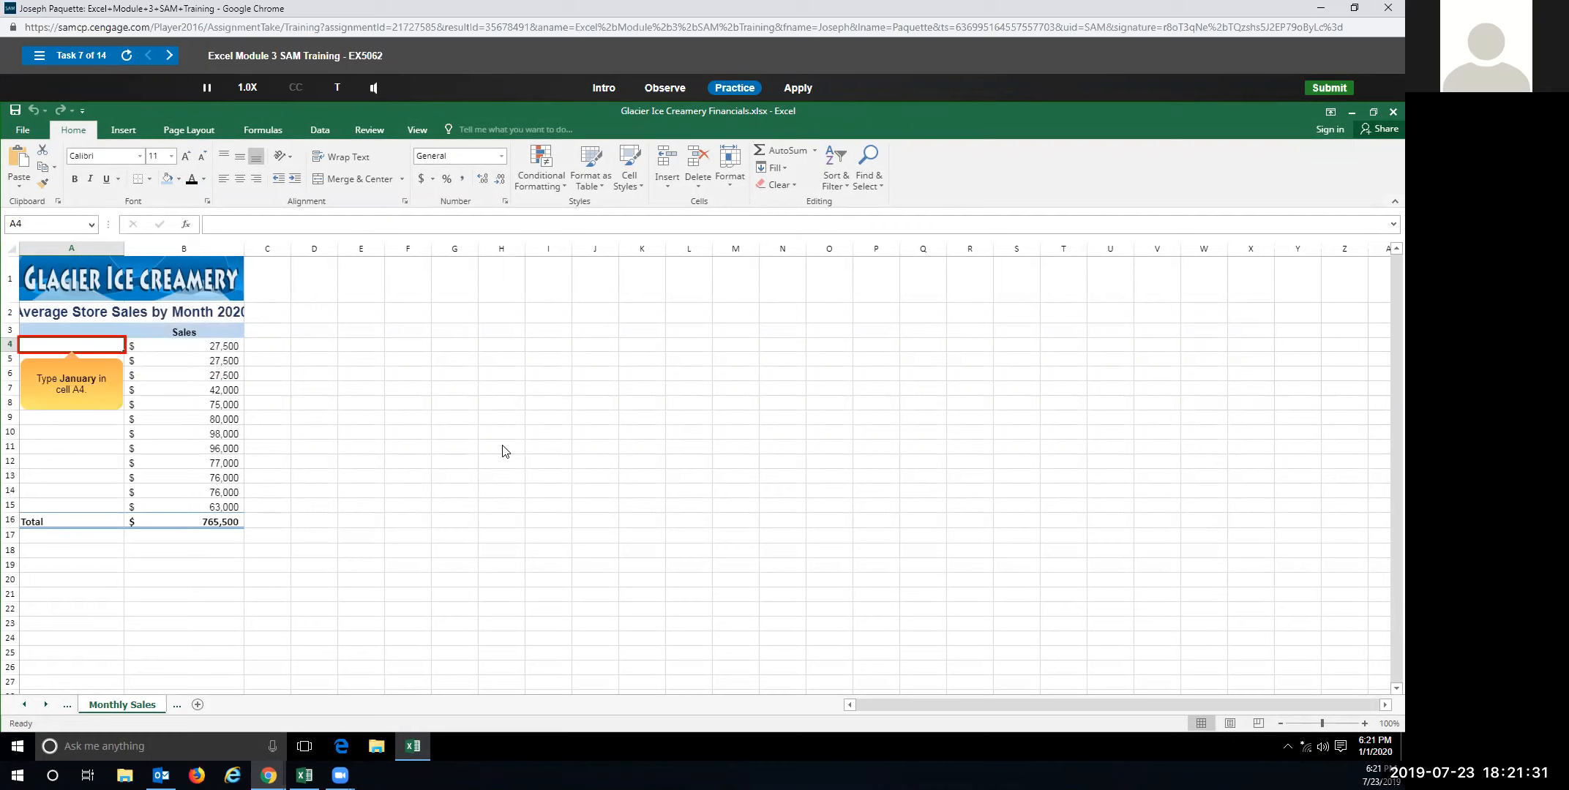
text(Ja)
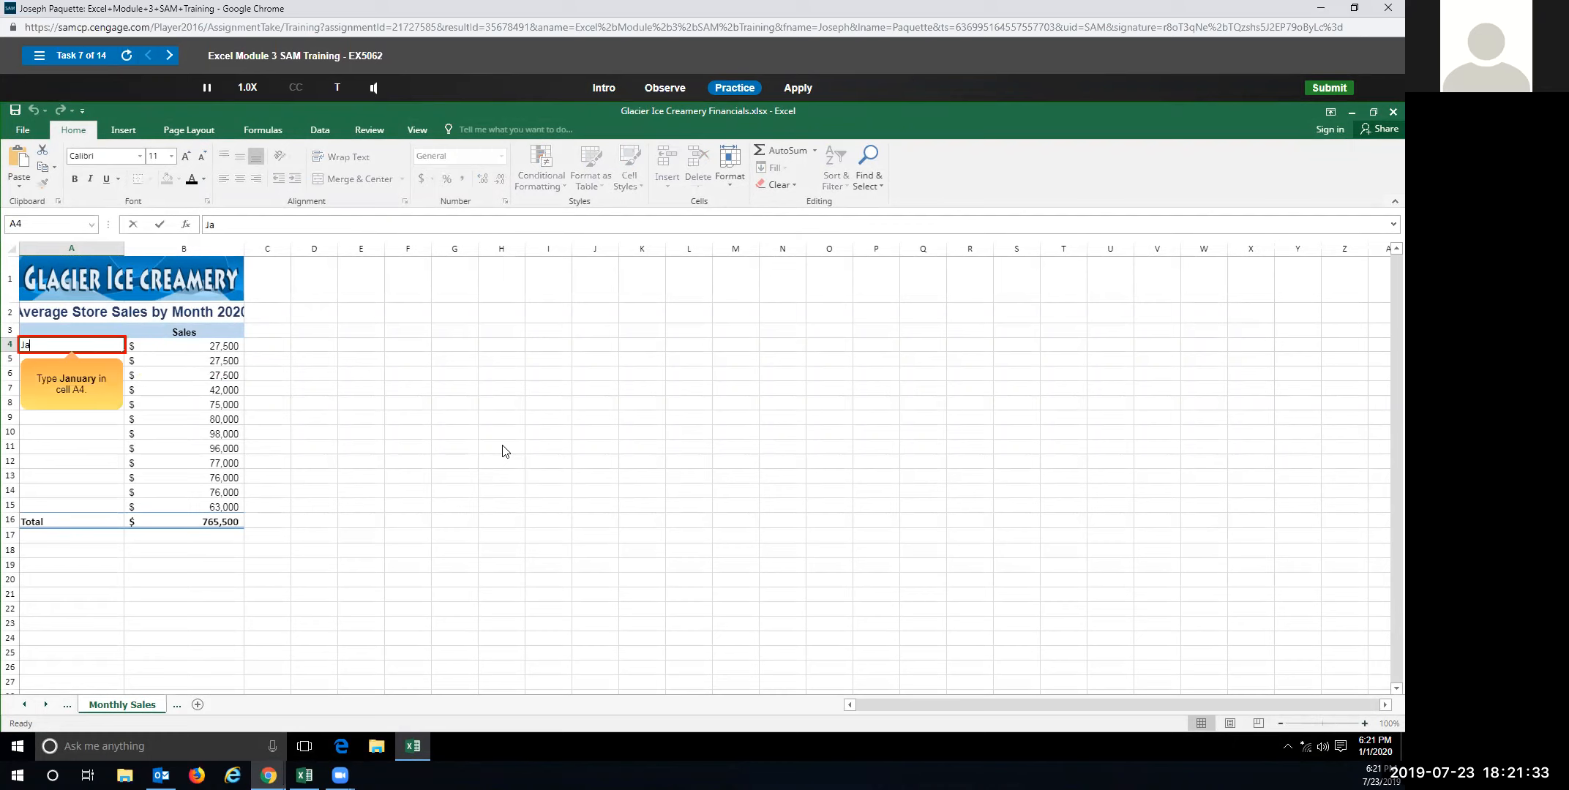
text(nuary)
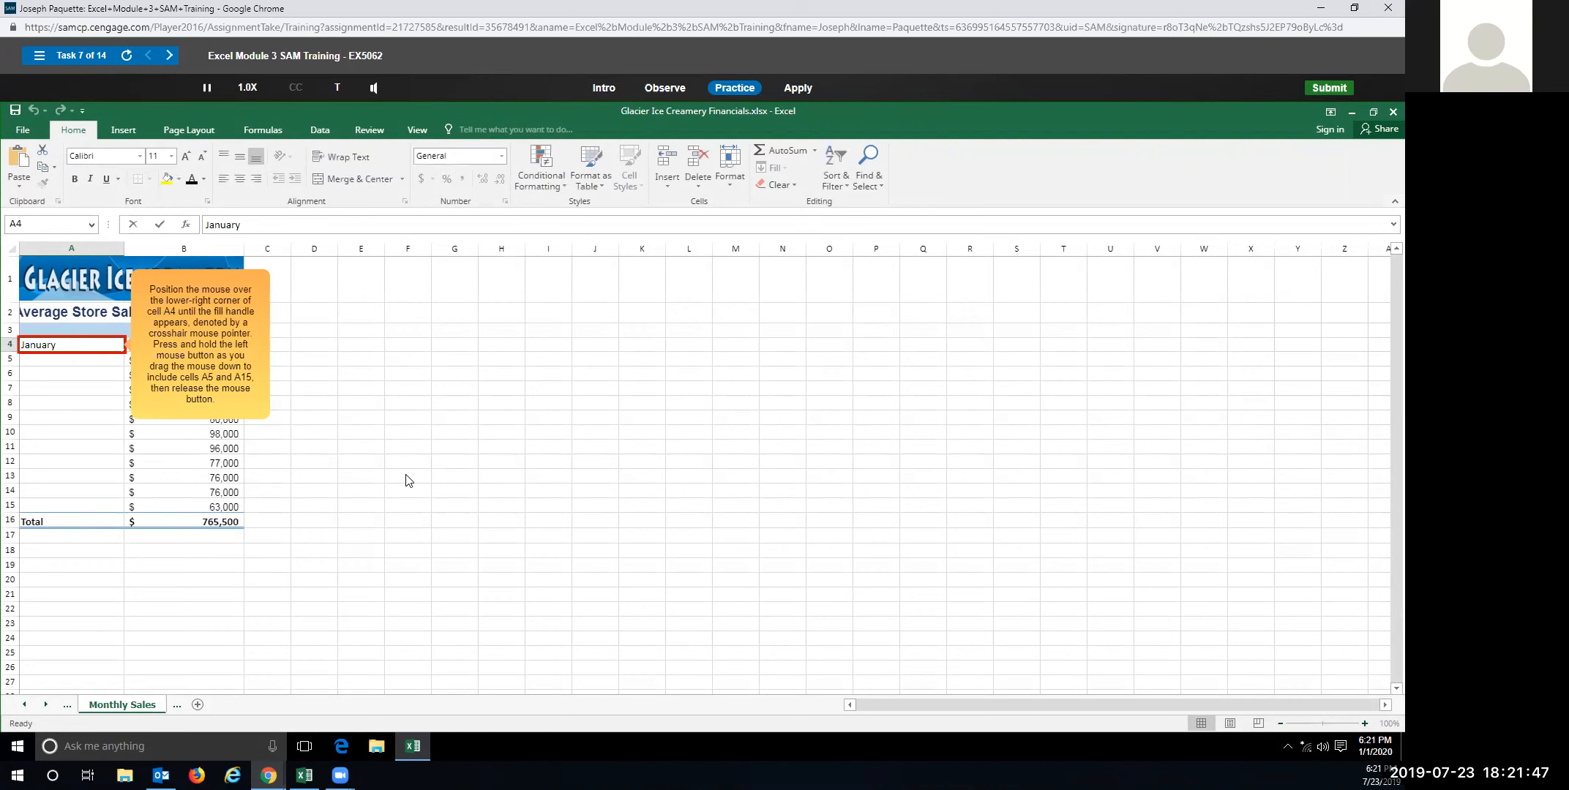
click(123, 352)
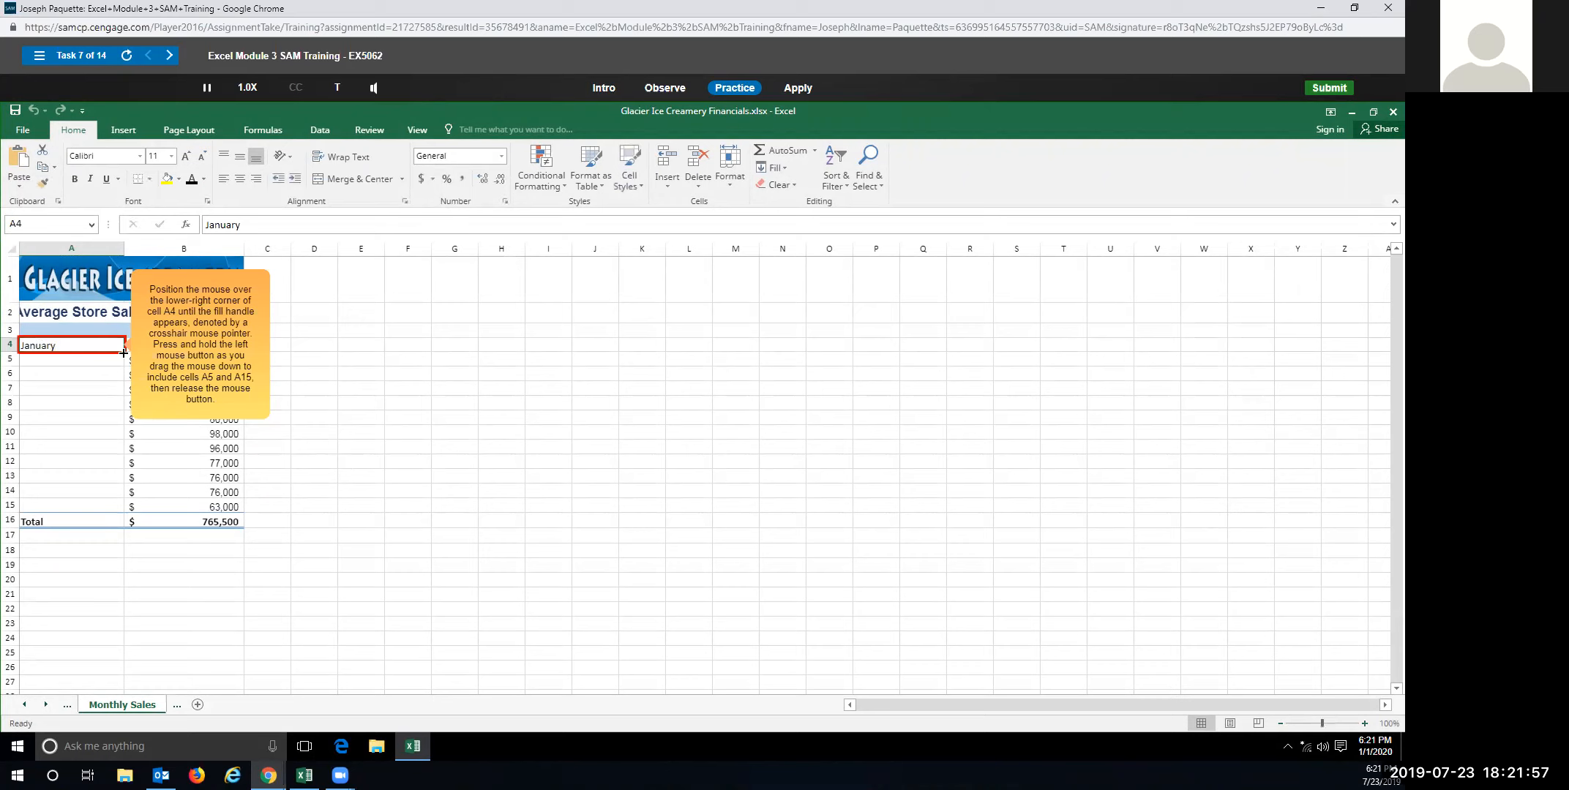
drag(123, 352, 125, 510)
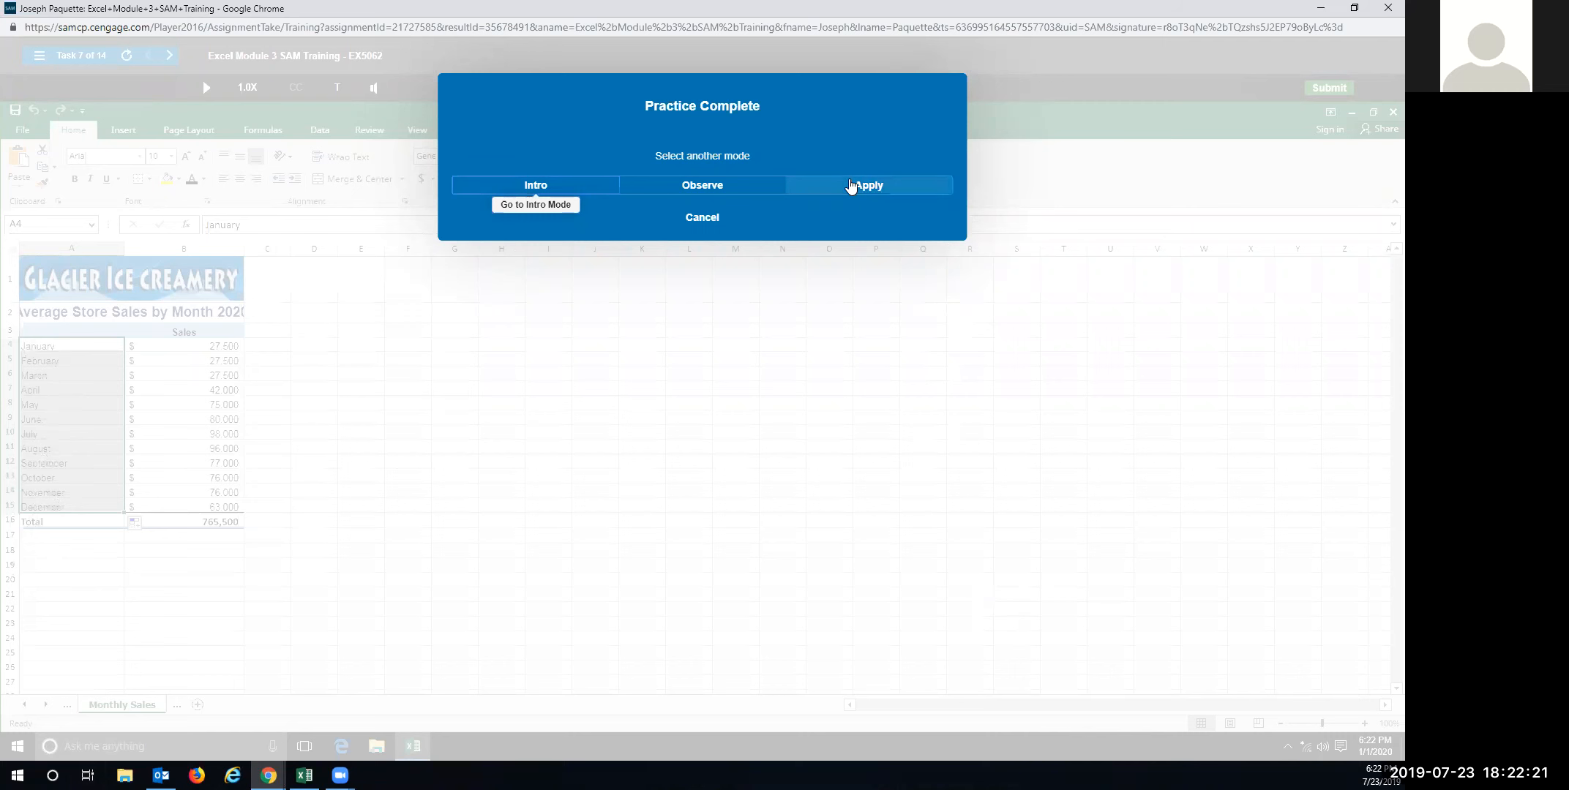
click(851, 187)
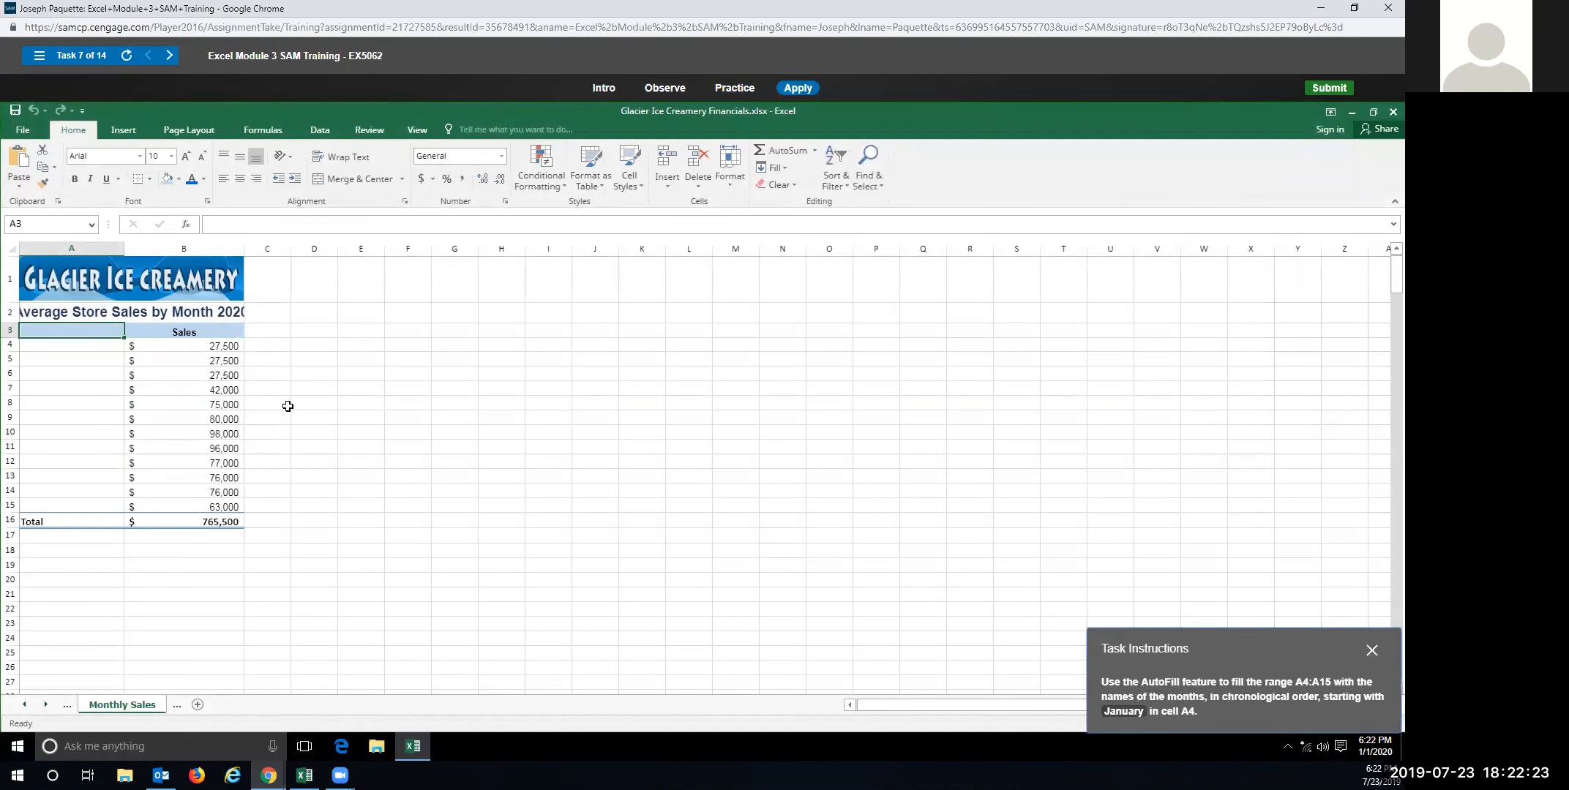
click(47, 351)
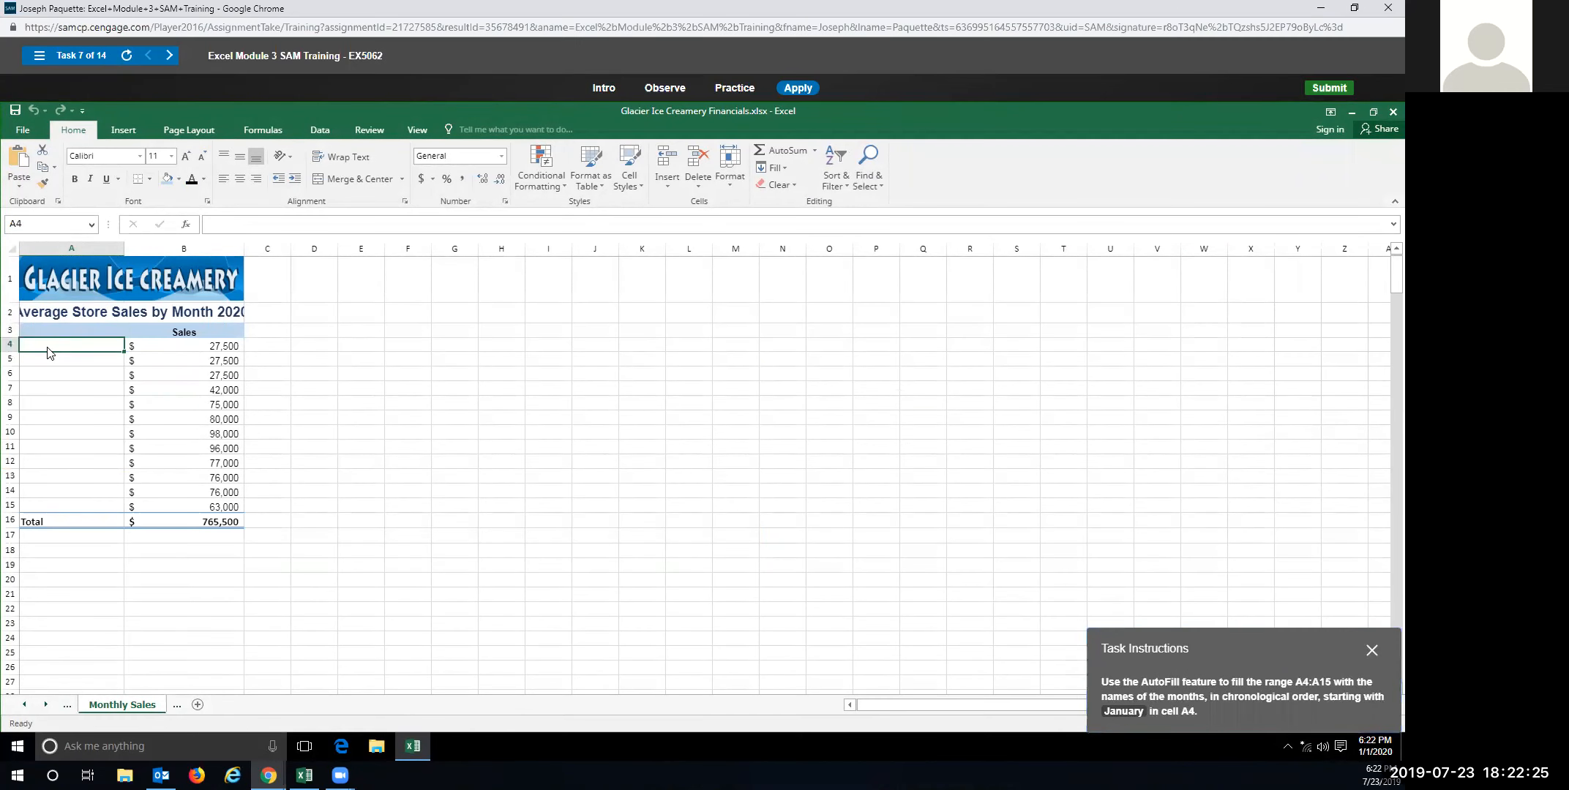
text(Janaury)
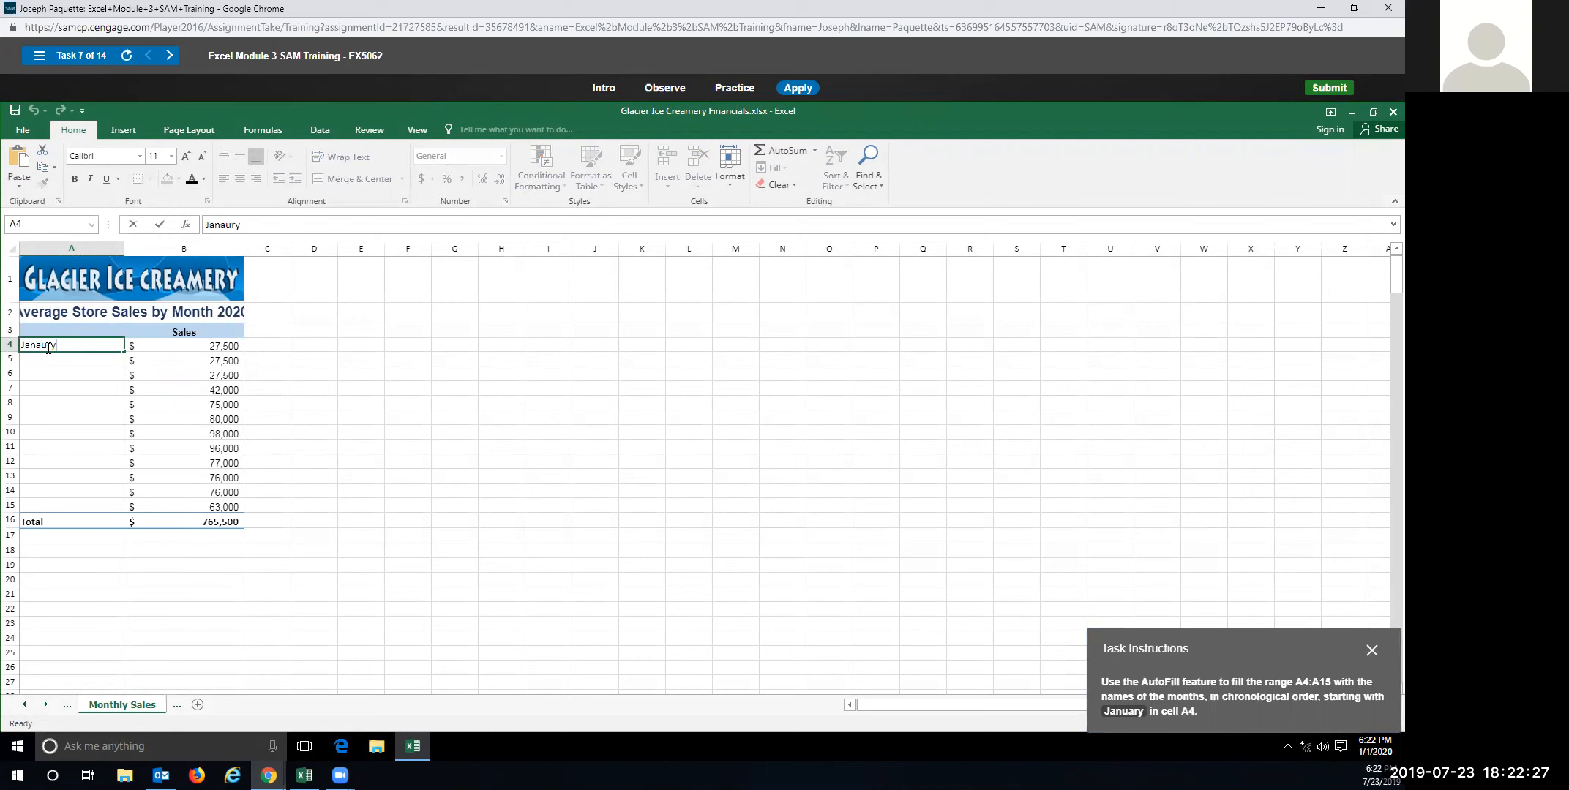
key(Return)
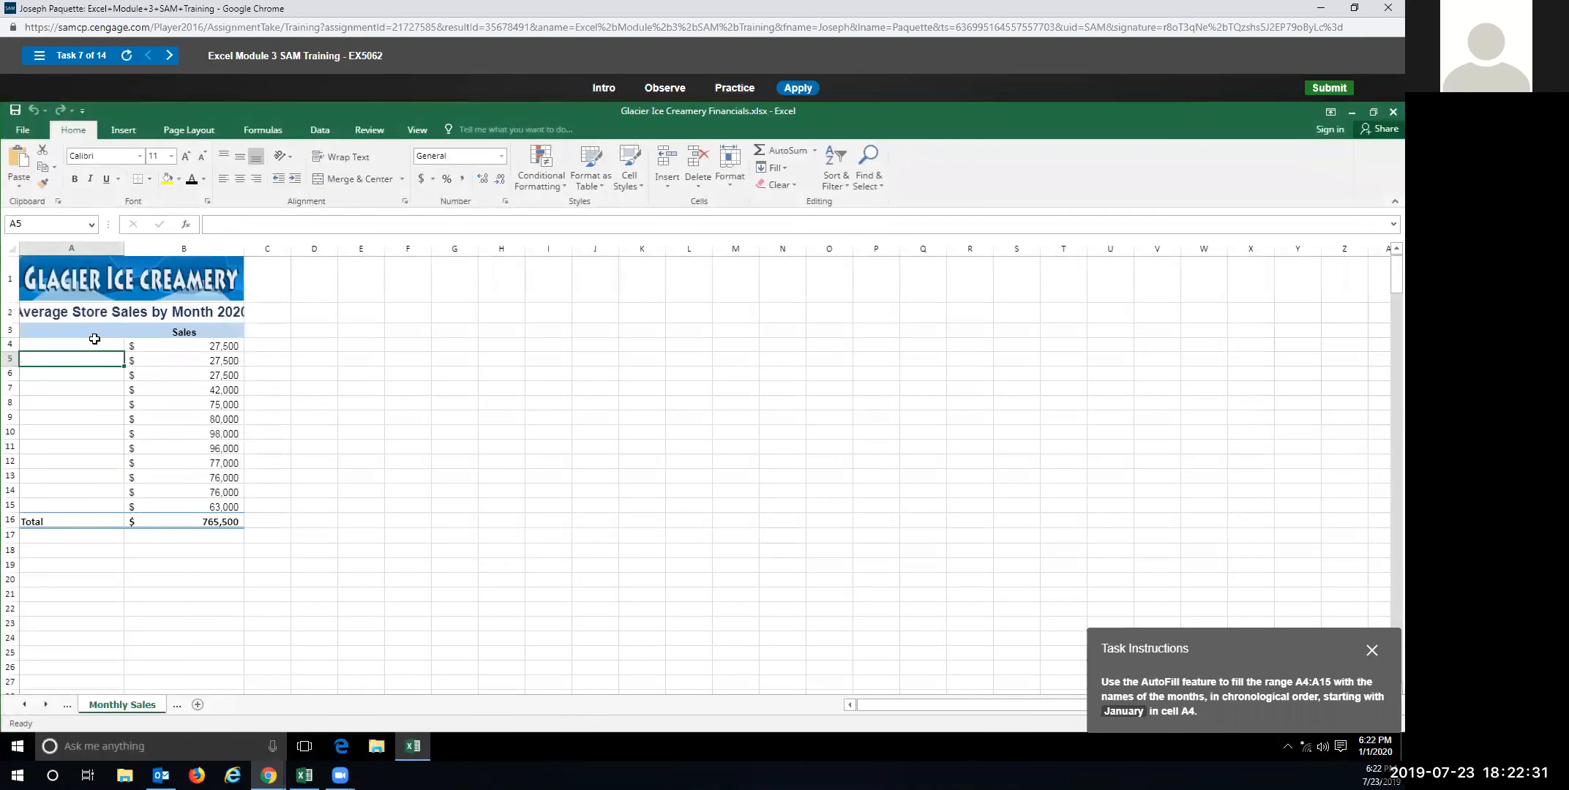
Enter January in cell A4 and autofill the month names down through cell A15.
click(69, 339)
text(January)
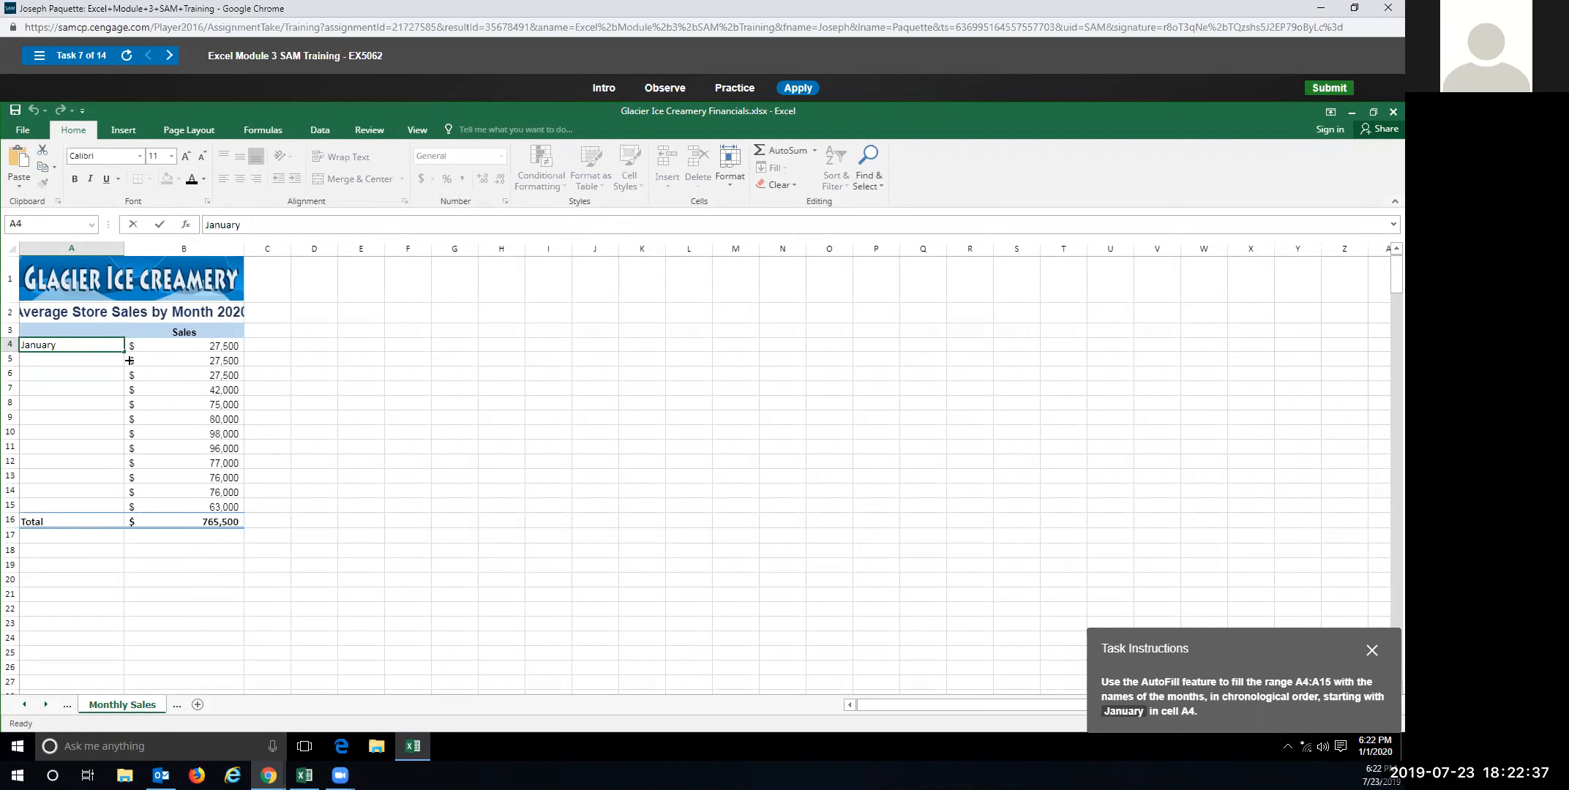
drag(125, 355, 100, 511)
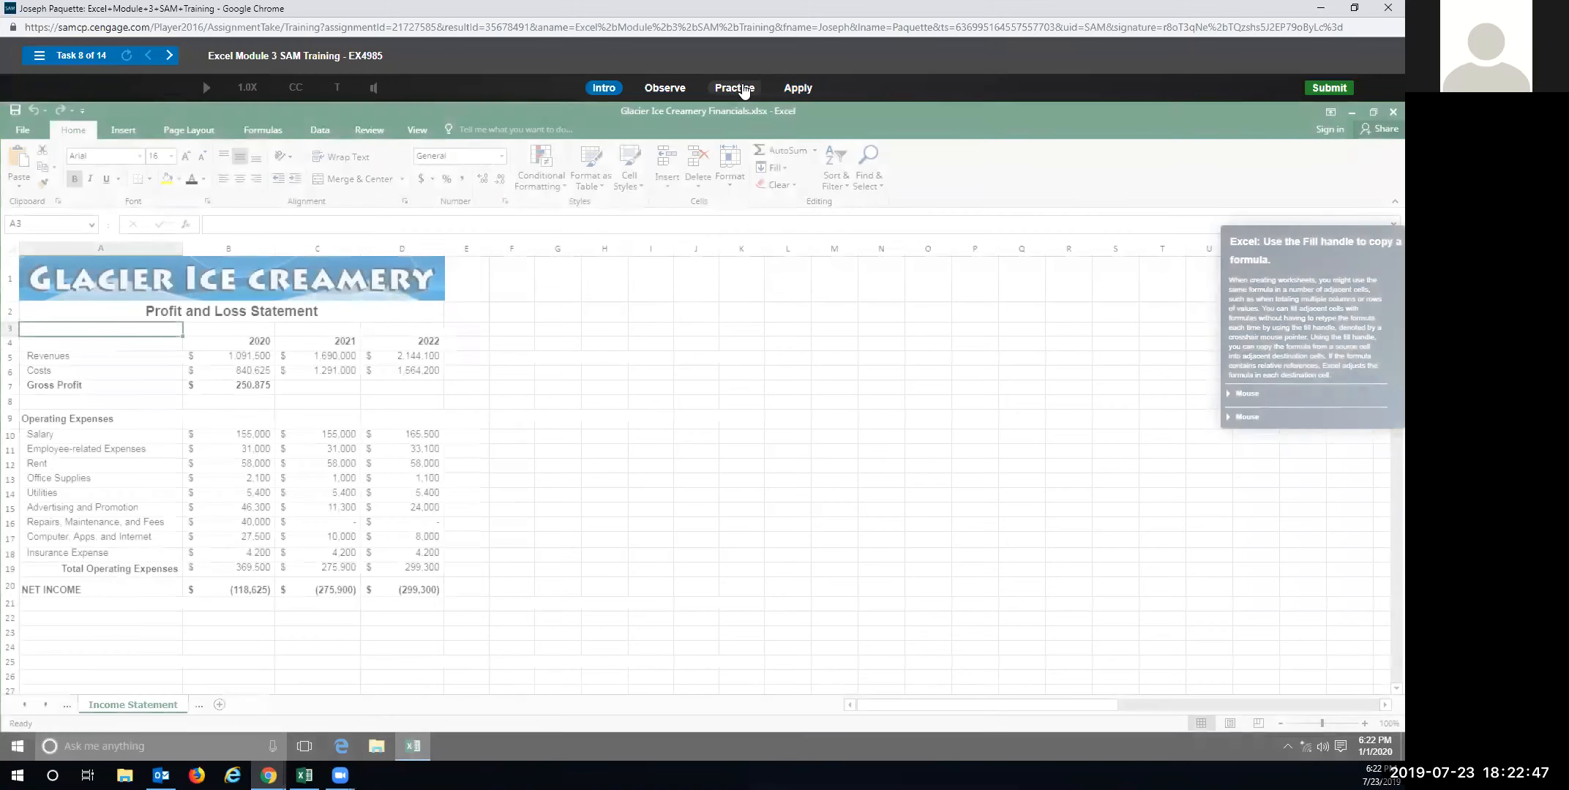
Start Task 8 in Practice mode and copy the Gross Profit formula from B7 to C7 and D7 with the fill handle.
click(743, 89)
click(704, 405)
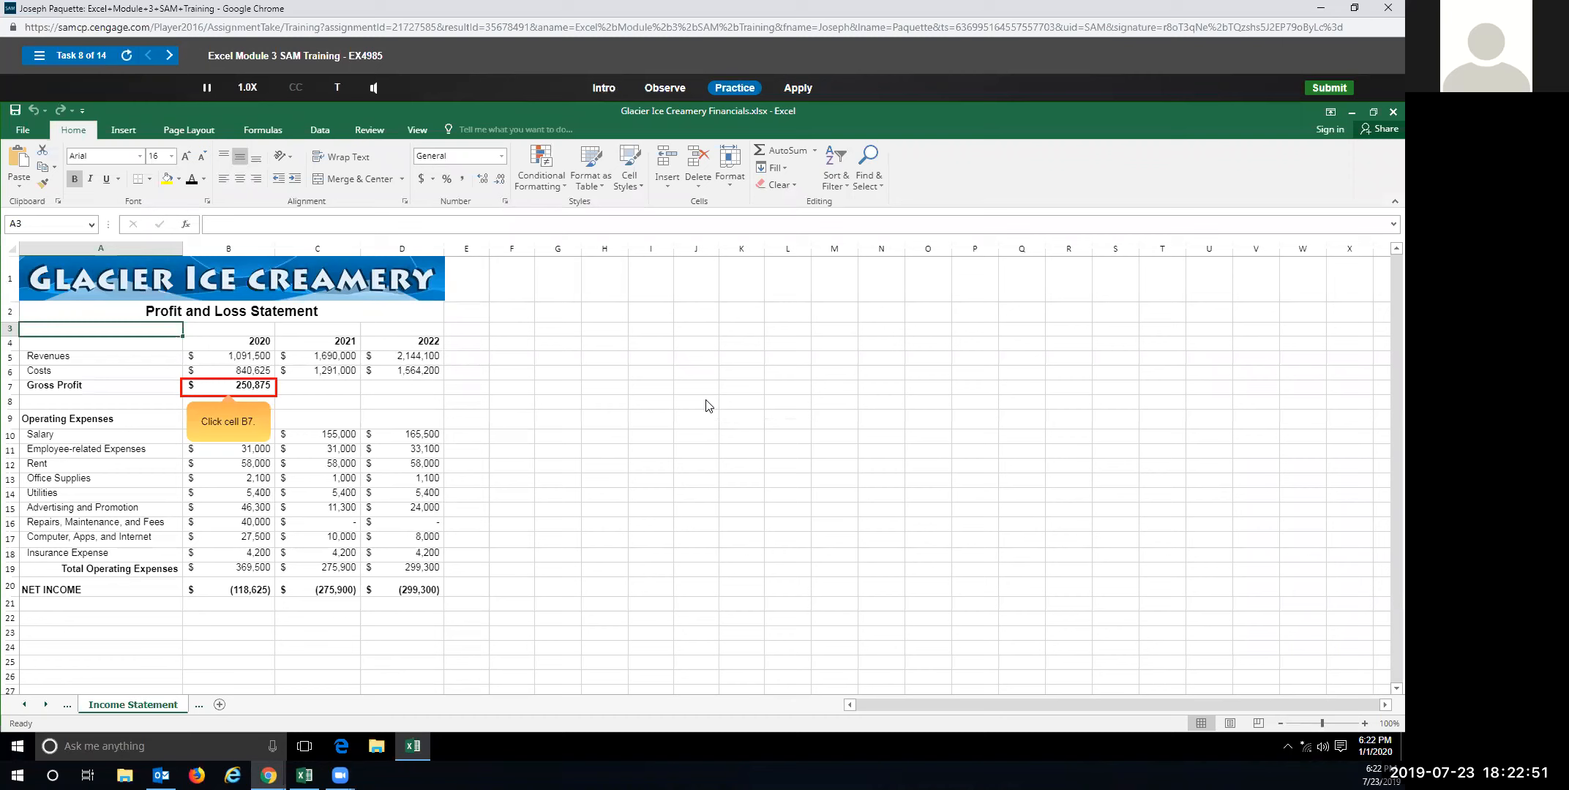
click(249, 392)
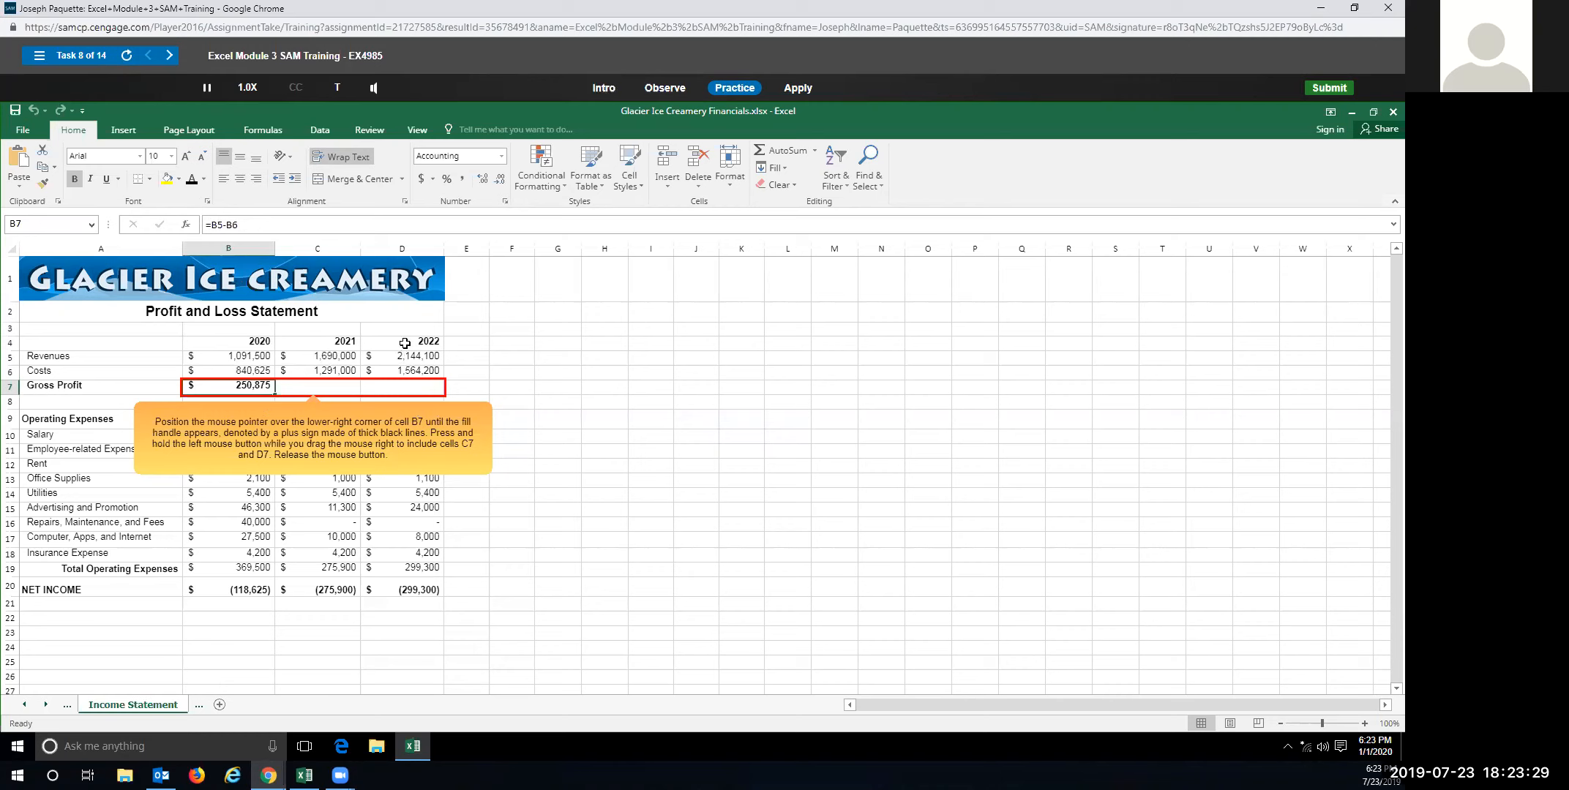
drag(275, 395, 442, 392)
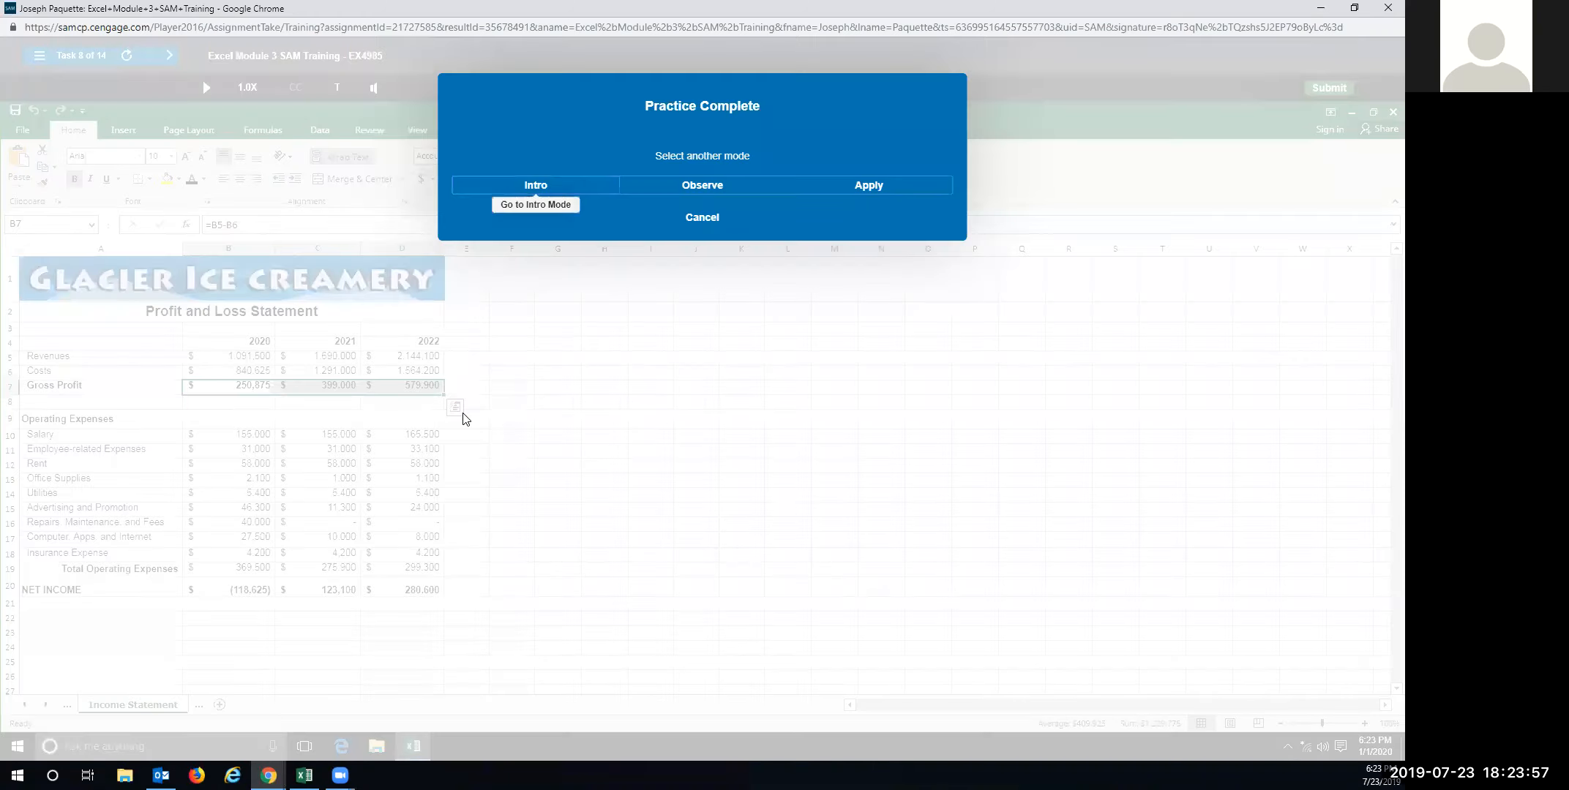
Switch Task 8 to Apply mode and fill the 2020 Gross Profit formula in B7 across to cells C7 and D7.
click(848, 192)
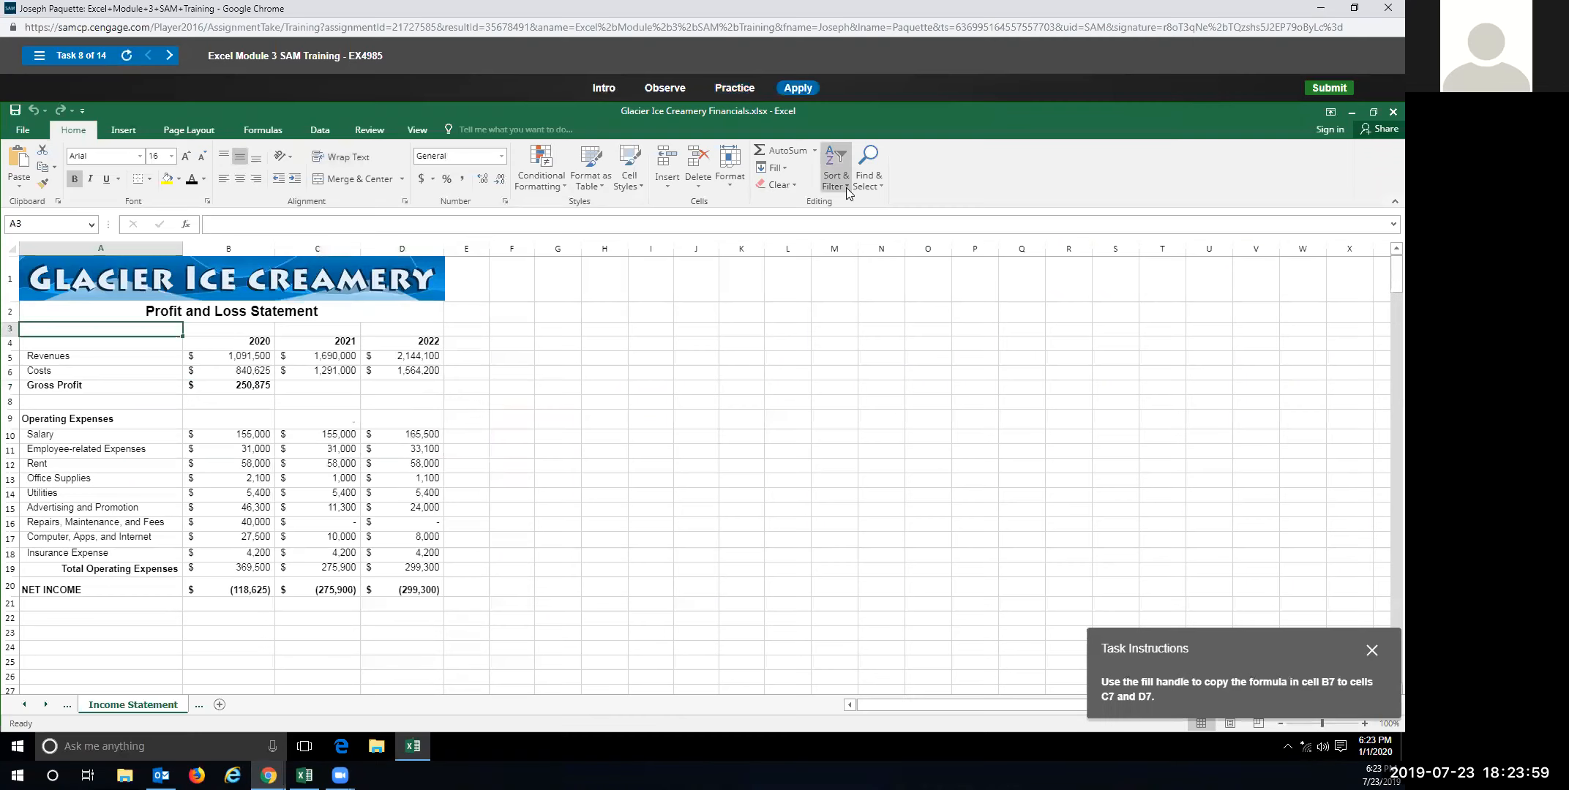
click(248, 385)
drag(274, 393, 353, 402)
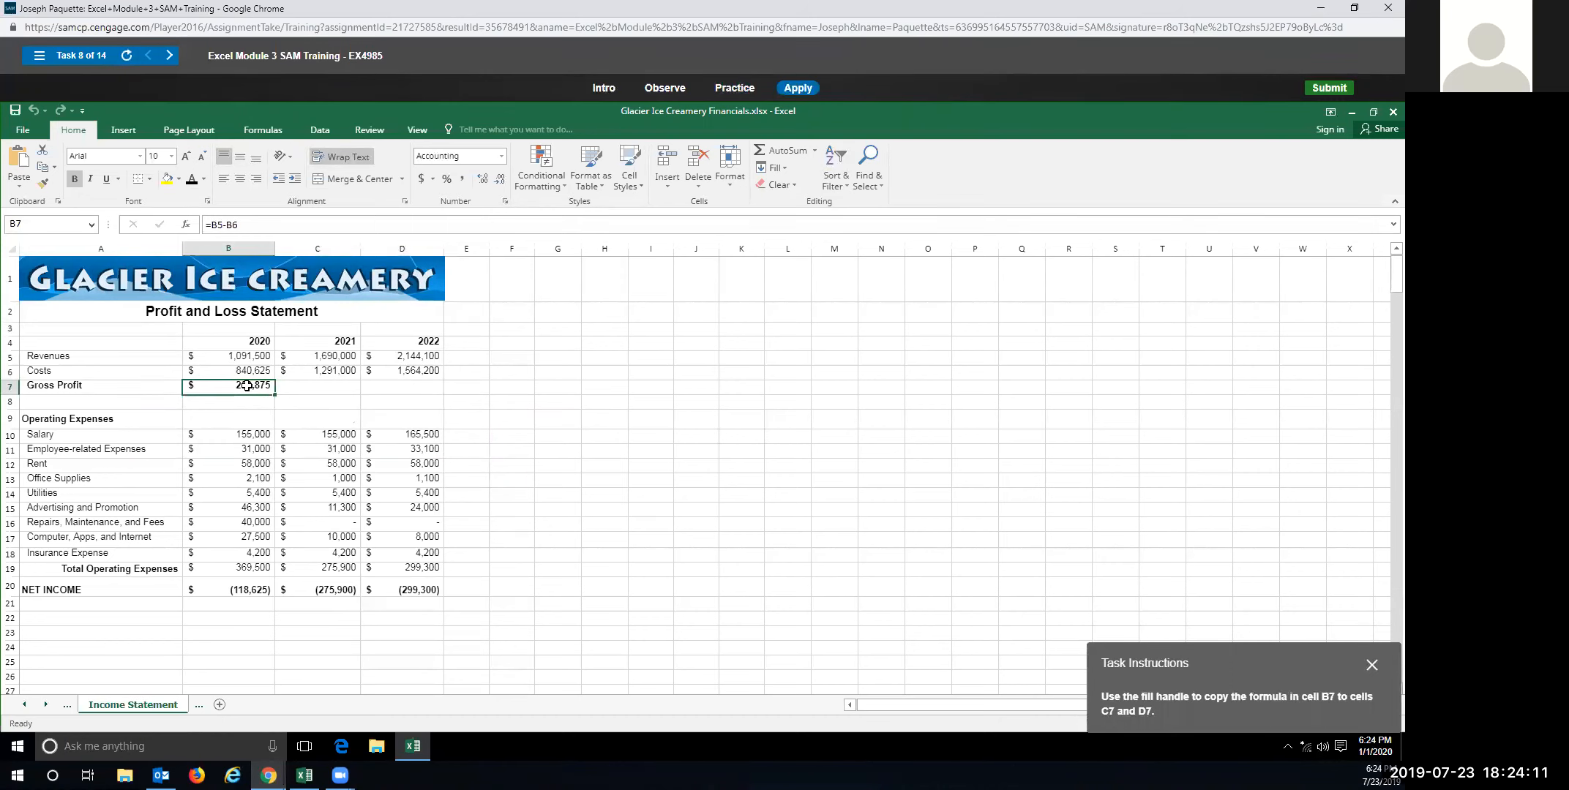
click(246, 386)
drag(273, 393, 439, 392)
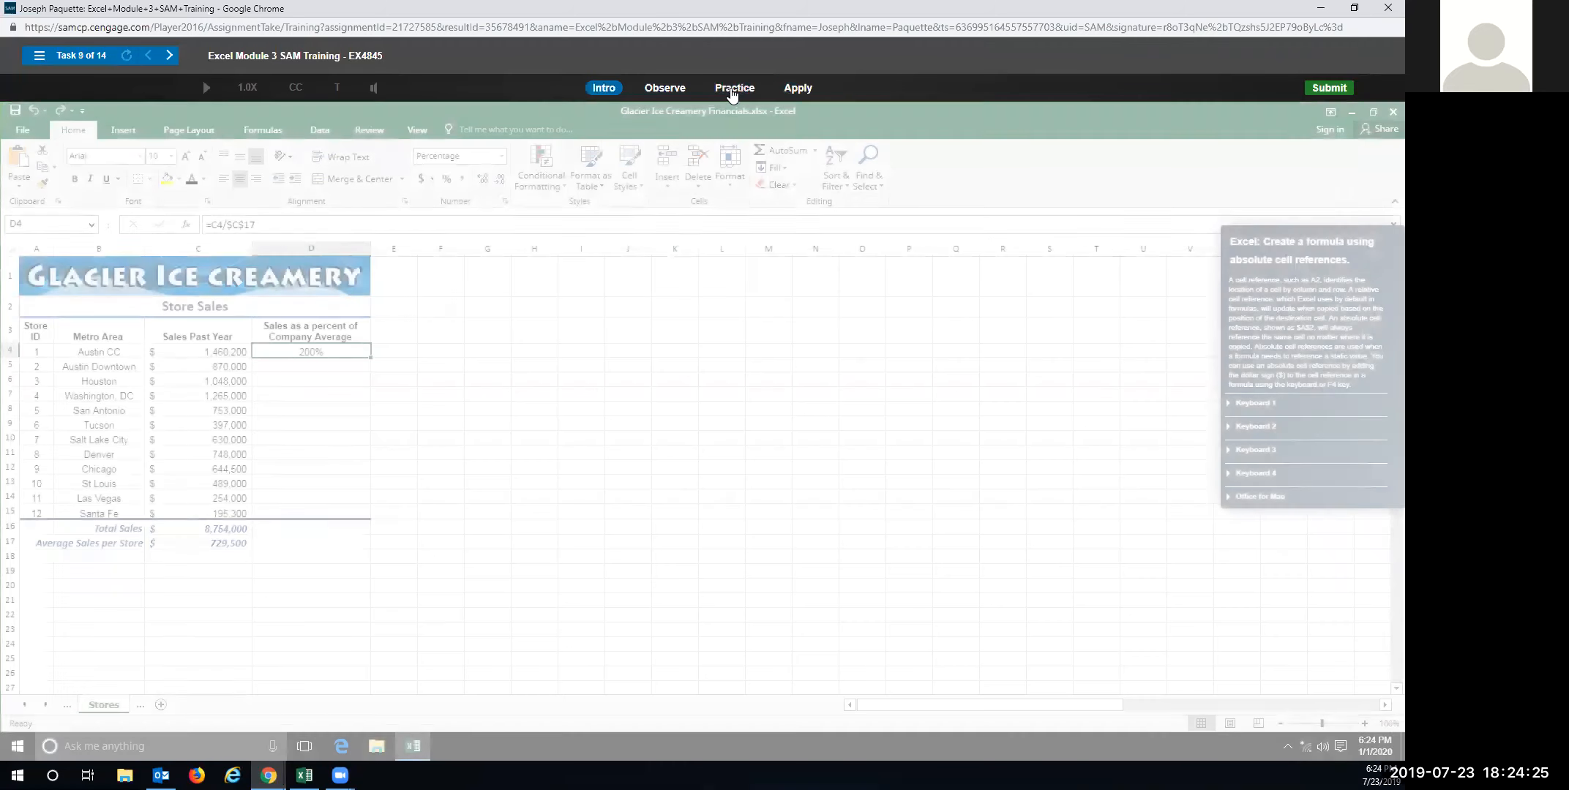
Start Task 9 in Practice mode and enter the formula =C5/$C$17 in cell D5 with an absolute reference to C17.
click(735, 88)
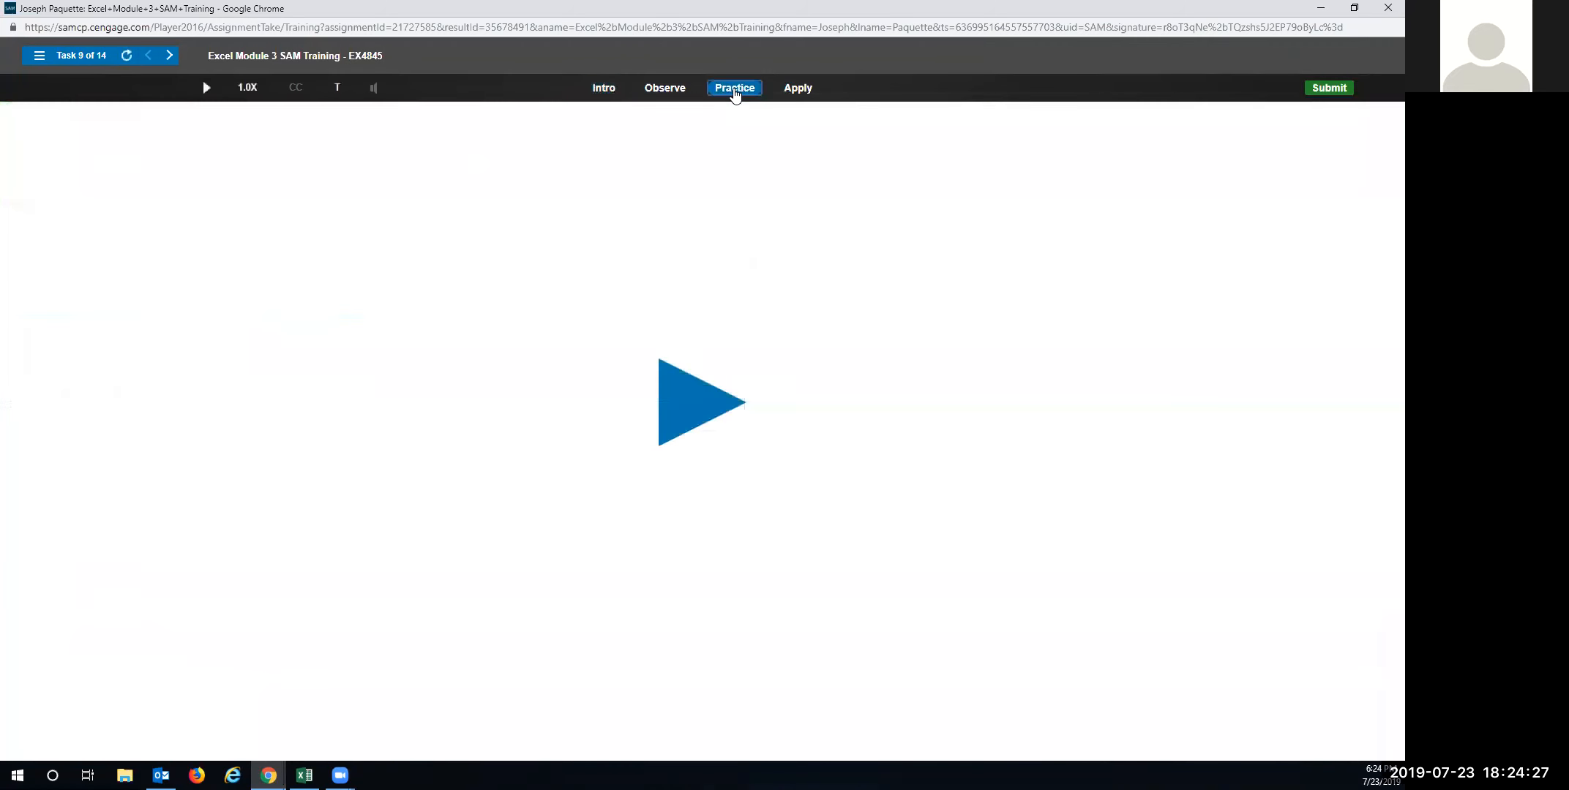
click(725, 401)
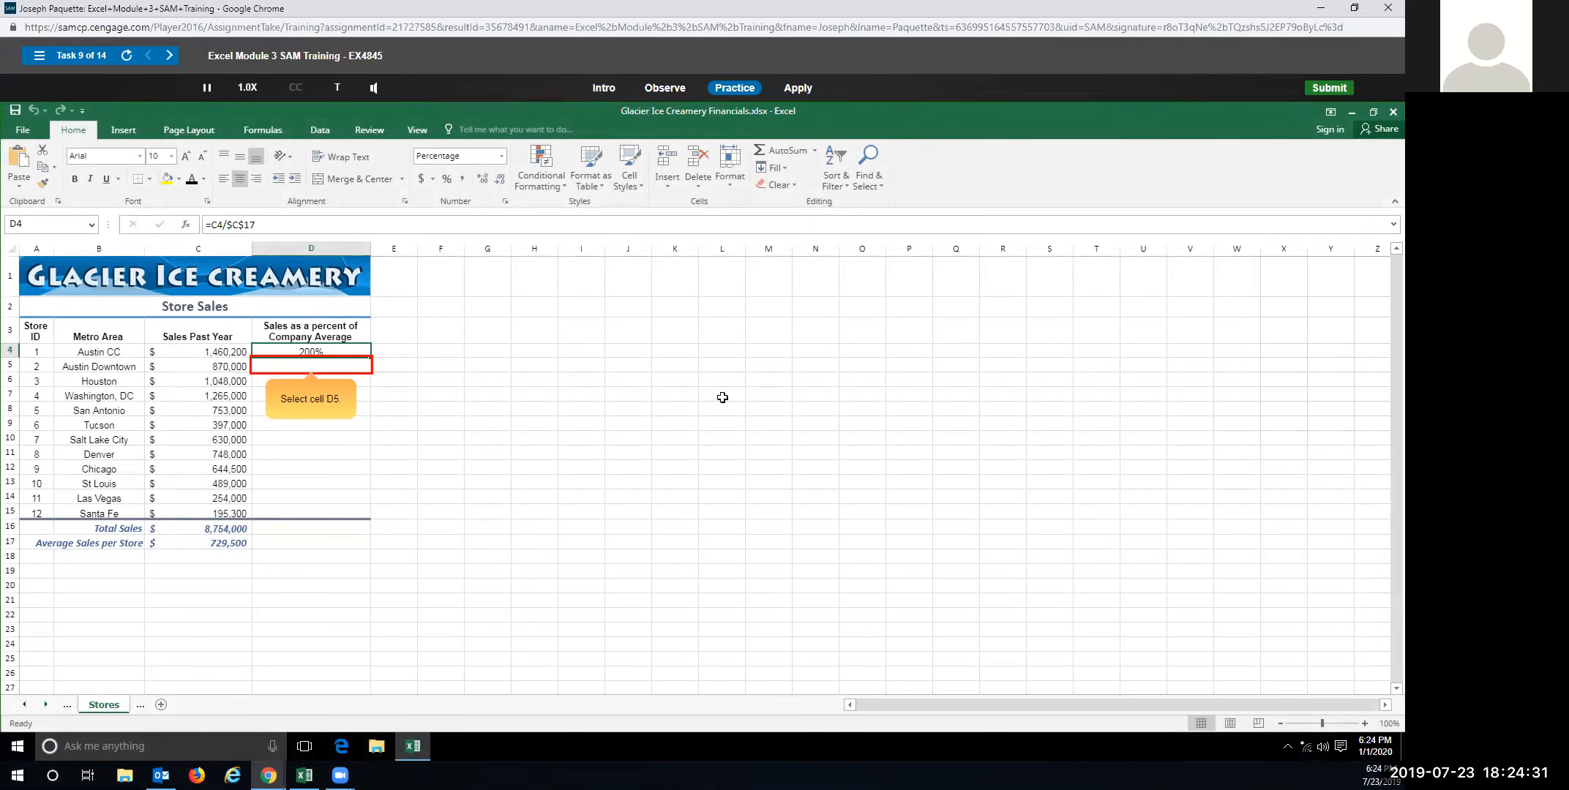
click(276, 371)
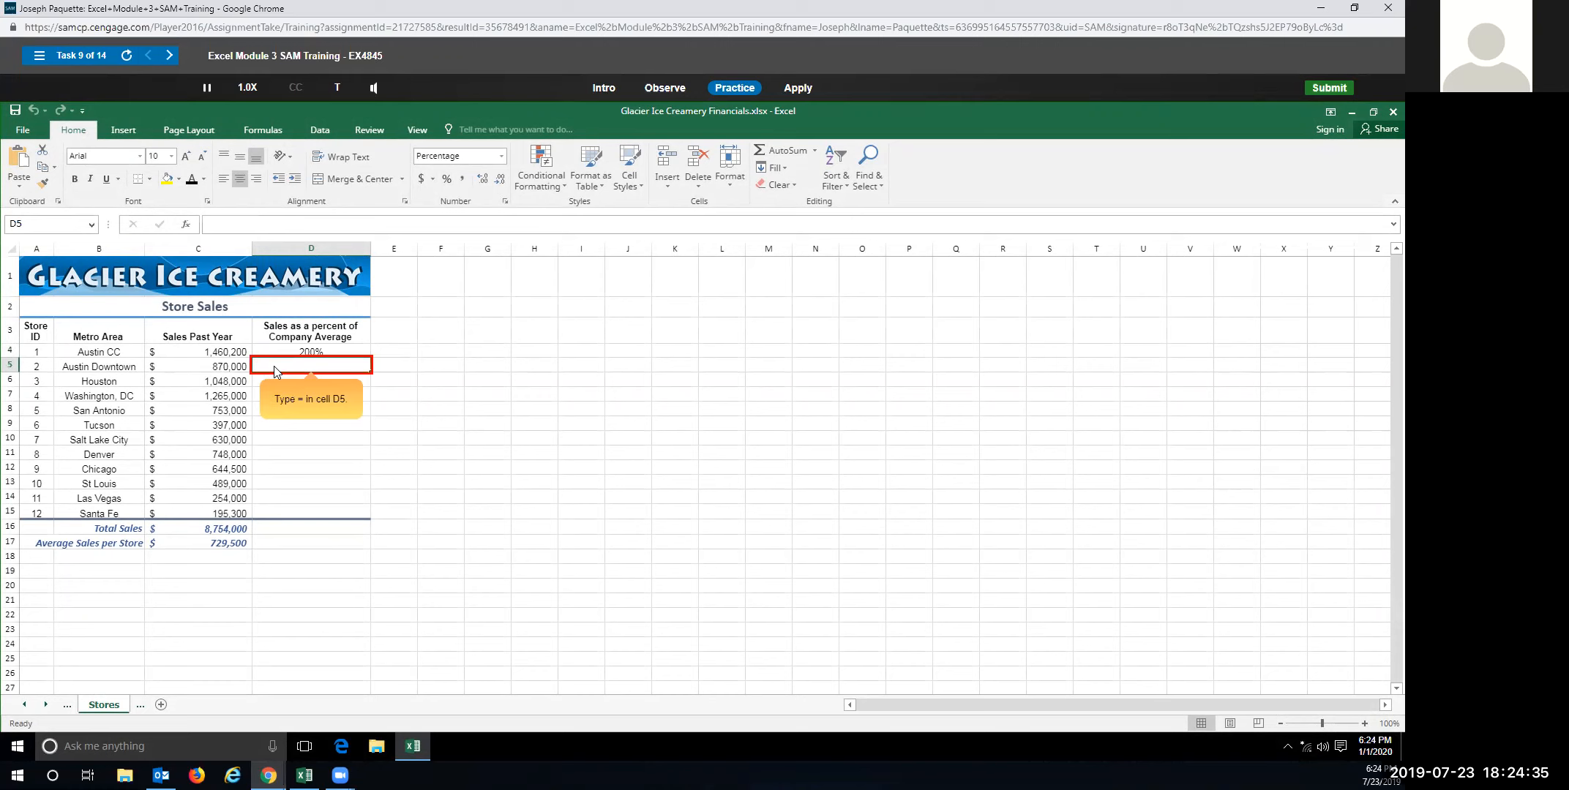
text(=)
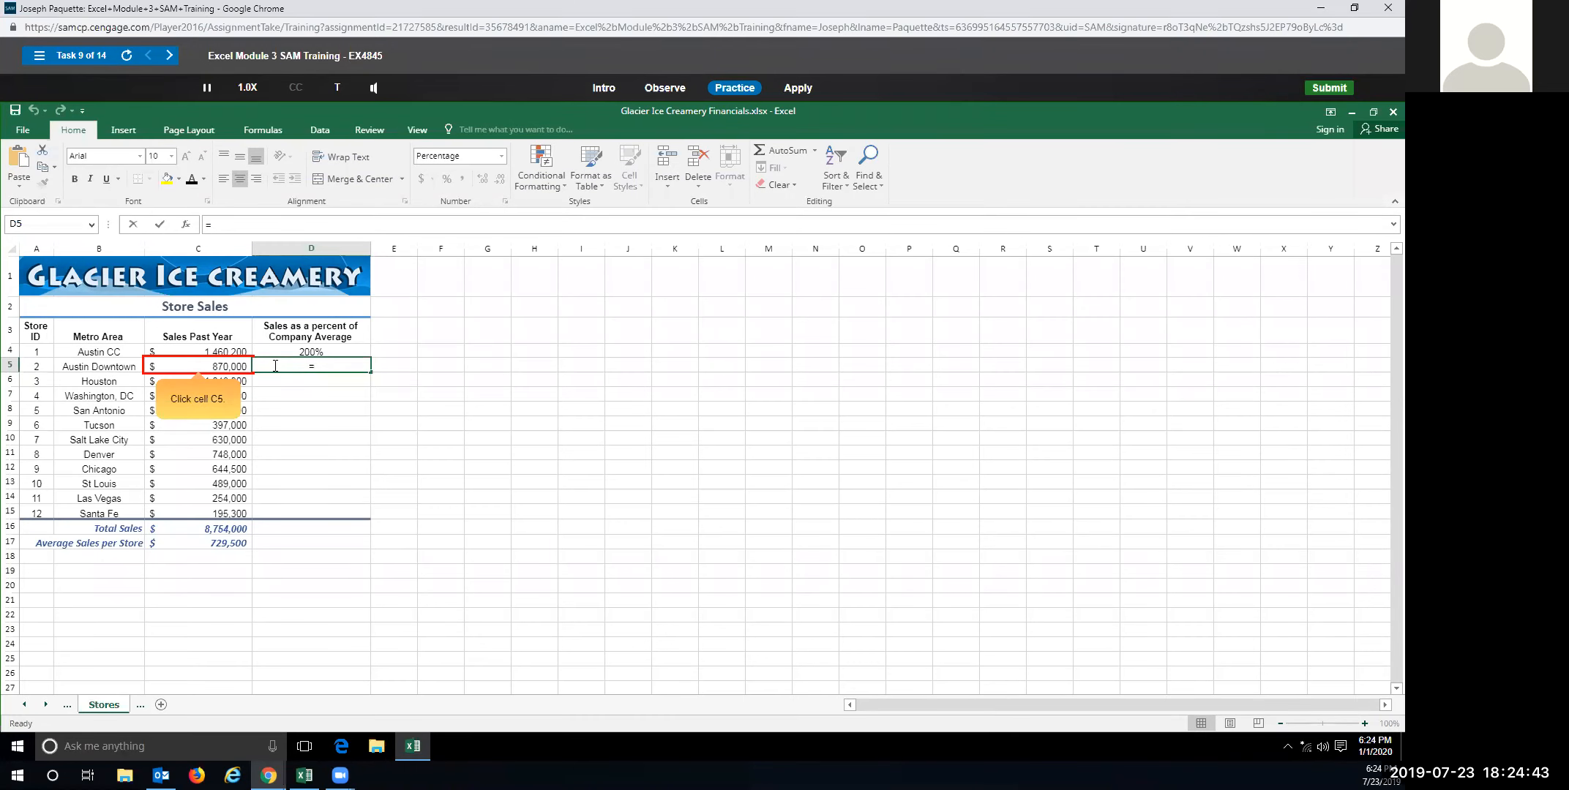
click(221, 370)
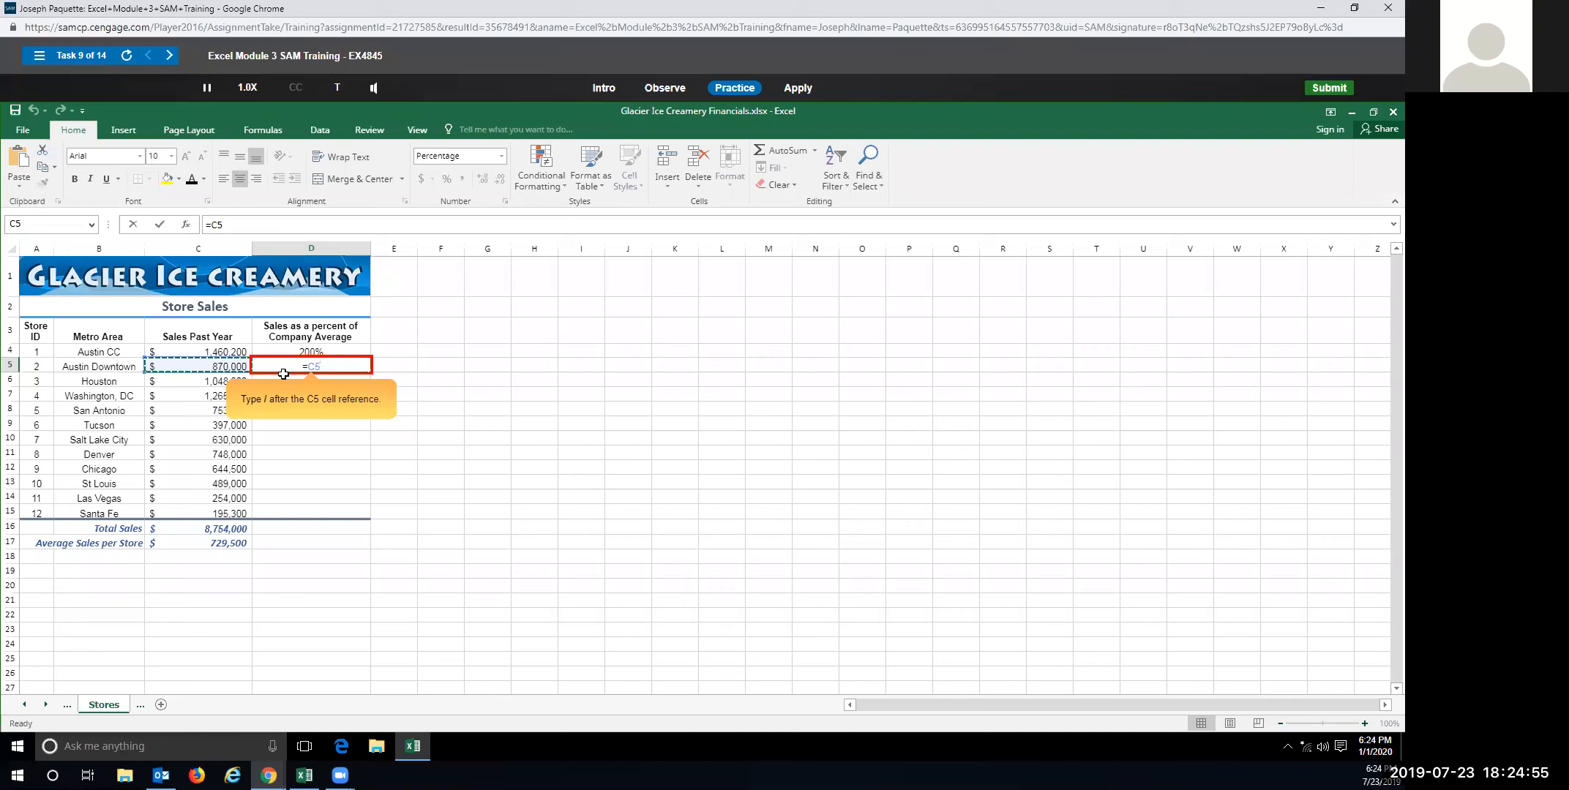
text(/)
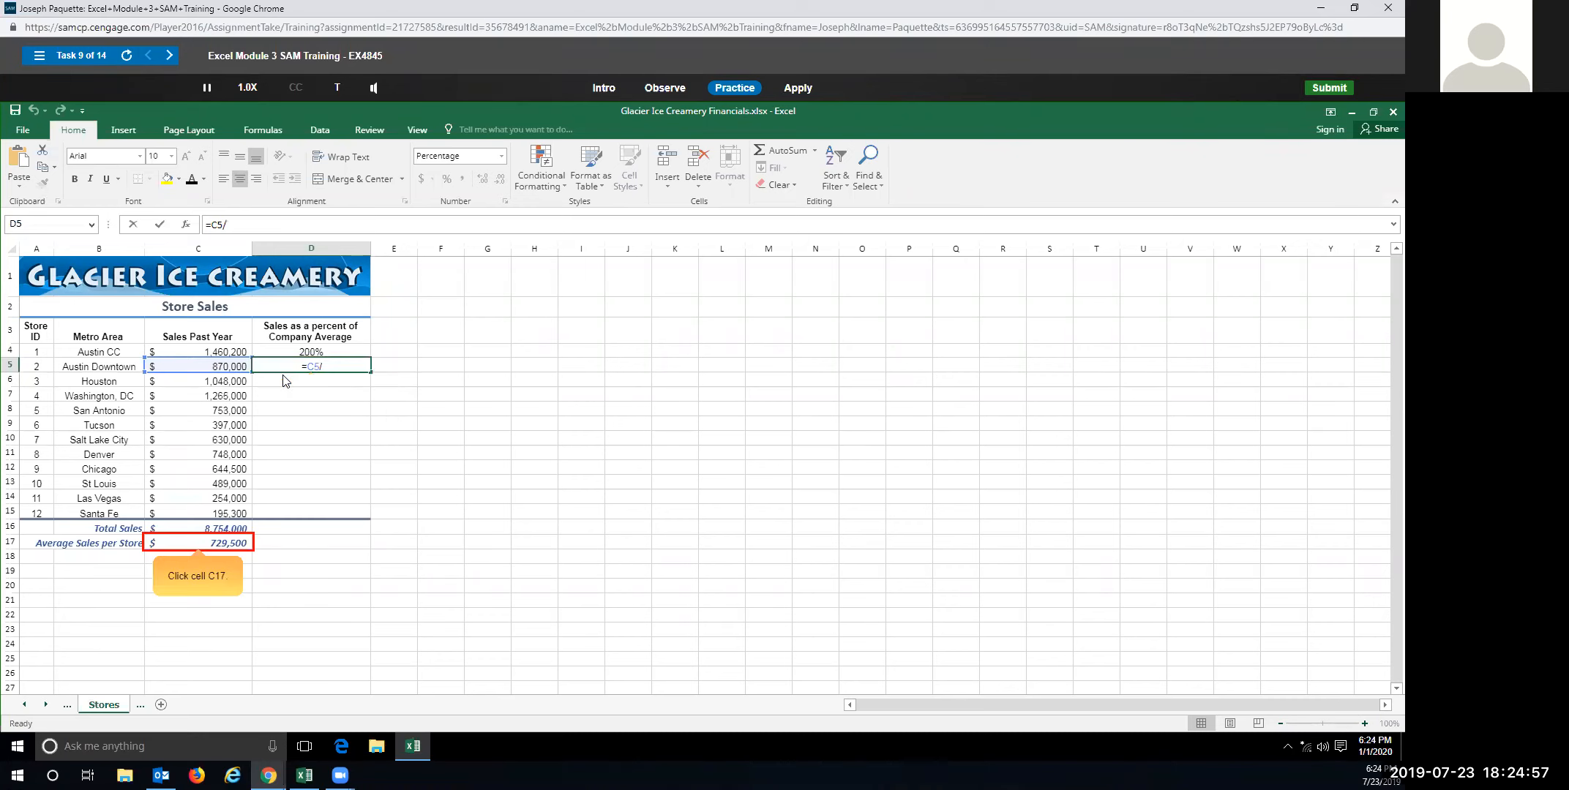
click(217, 549)
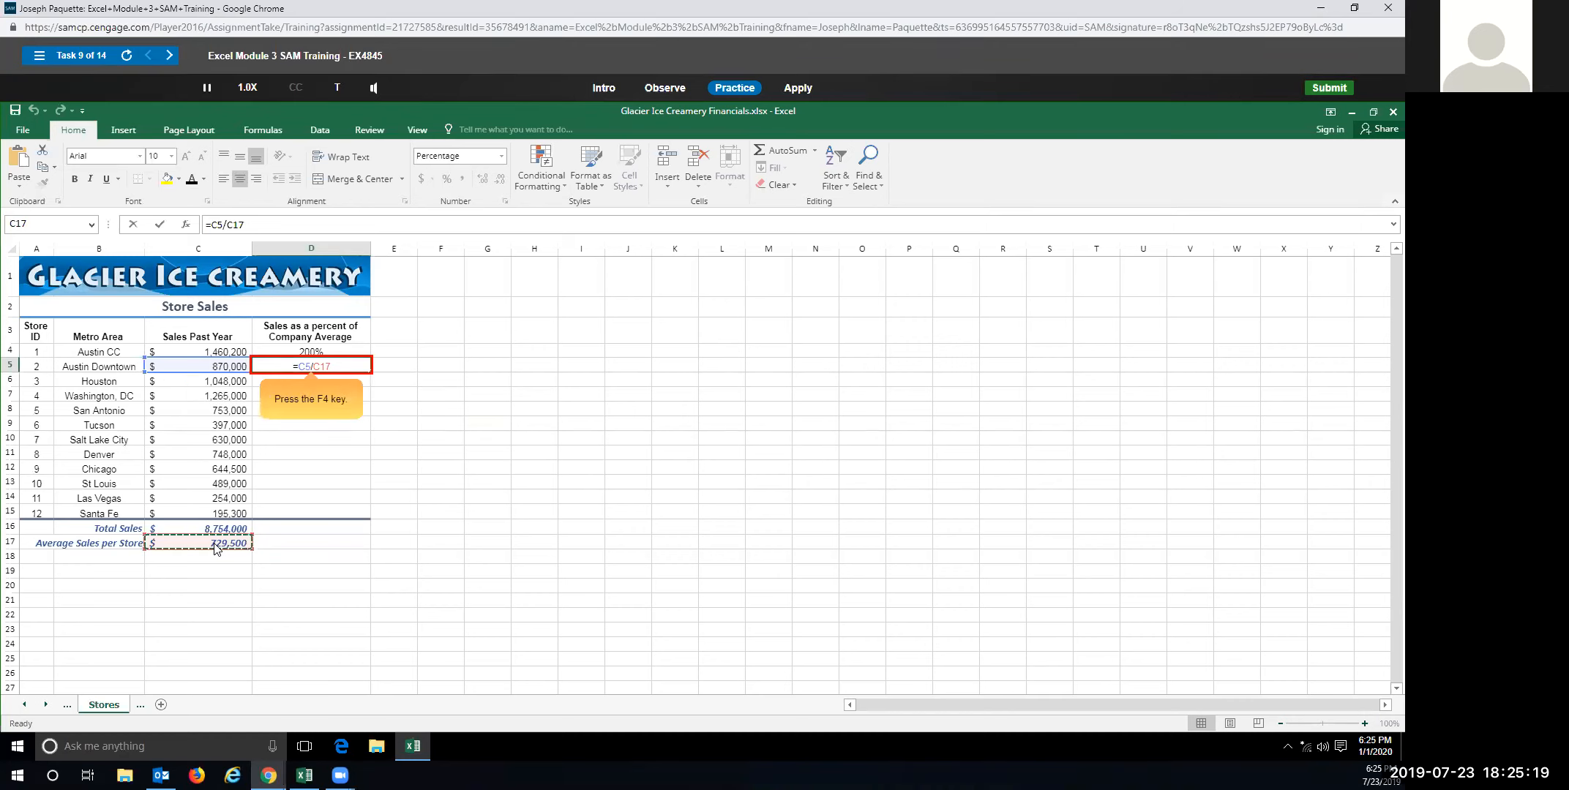
key(F4)
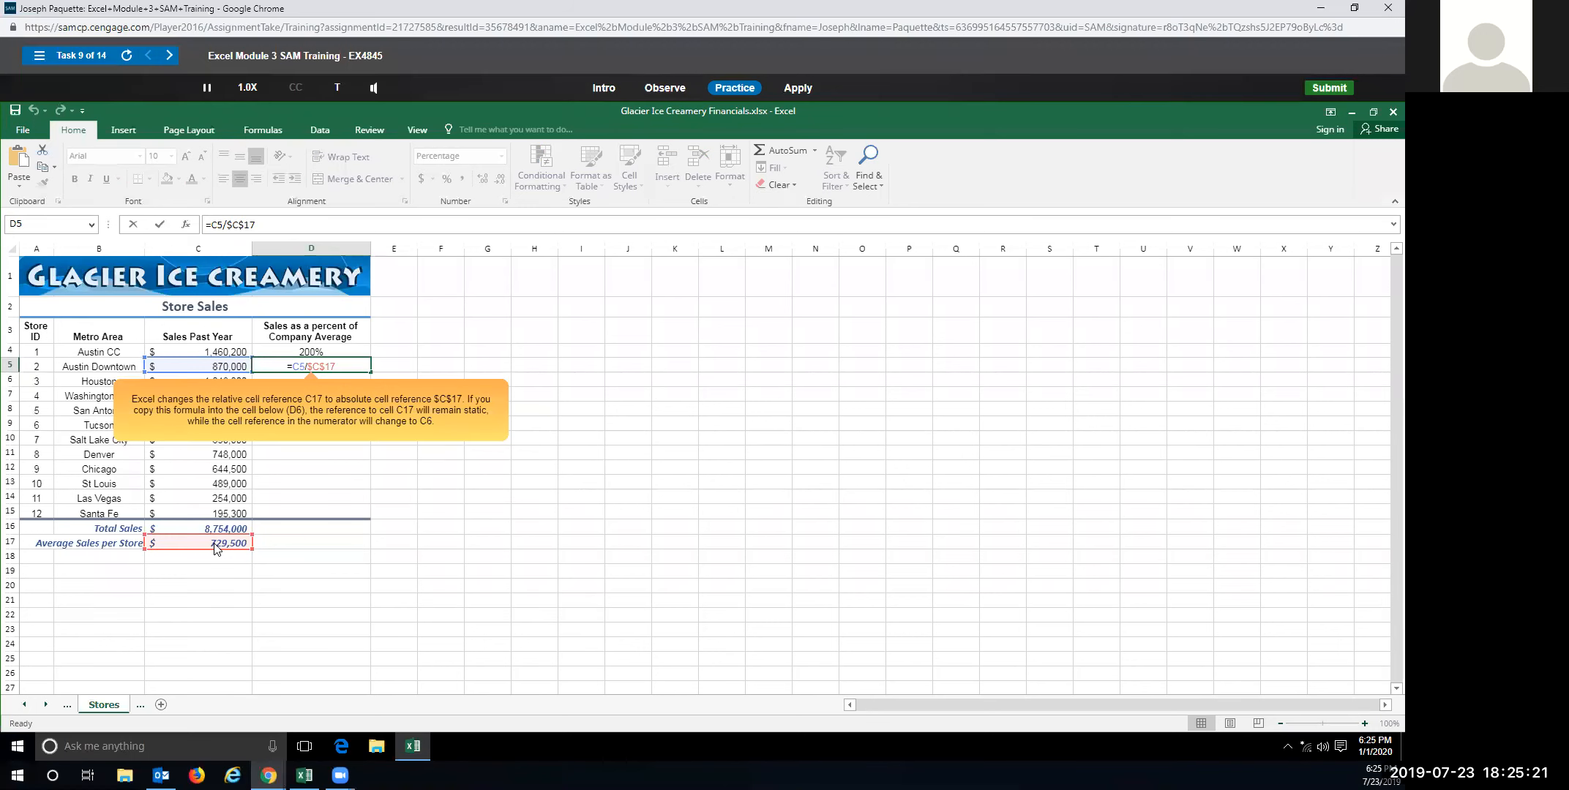
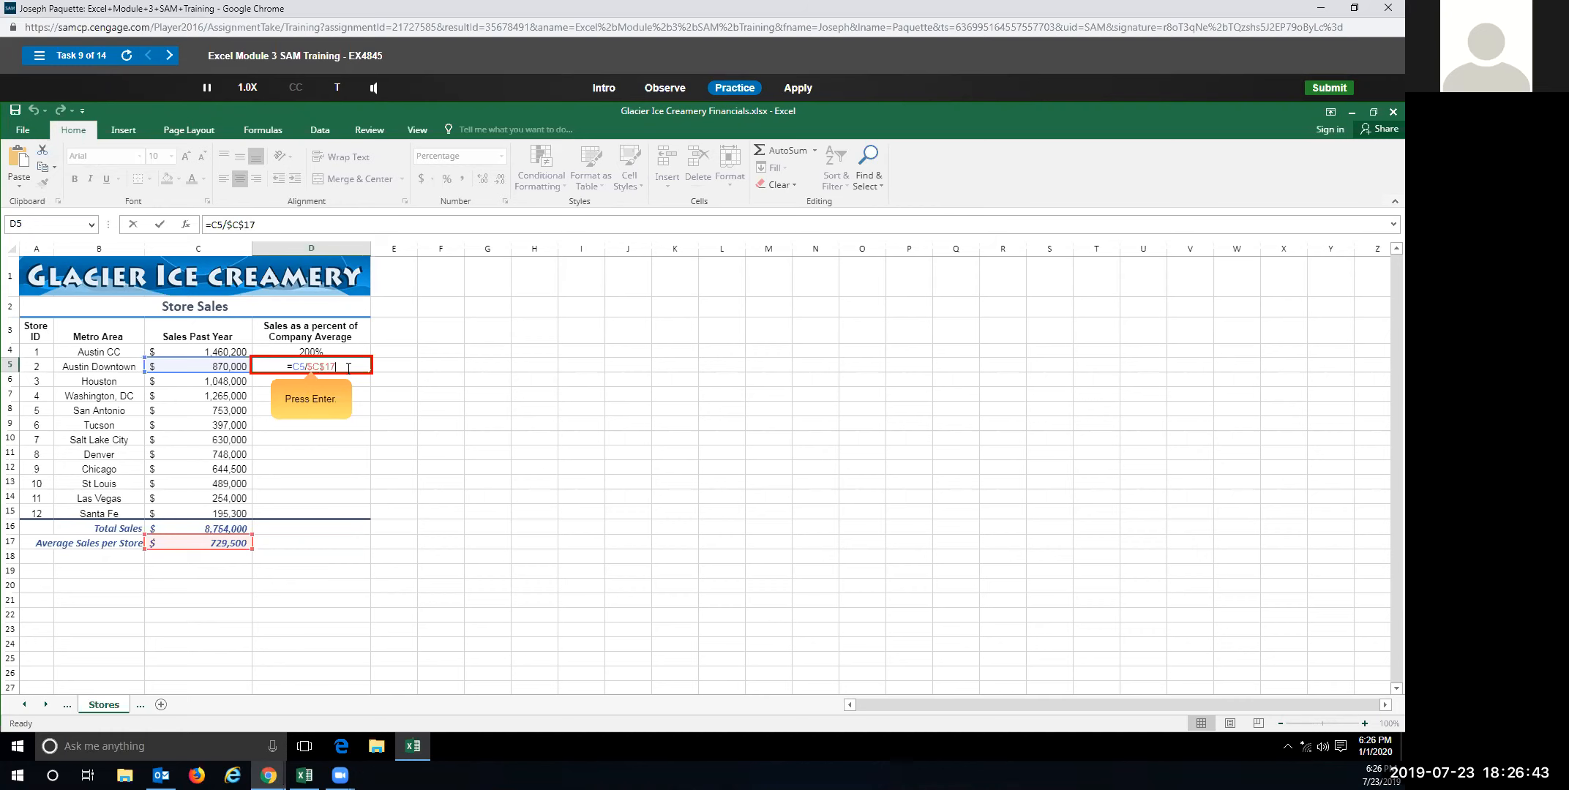
key(Return)
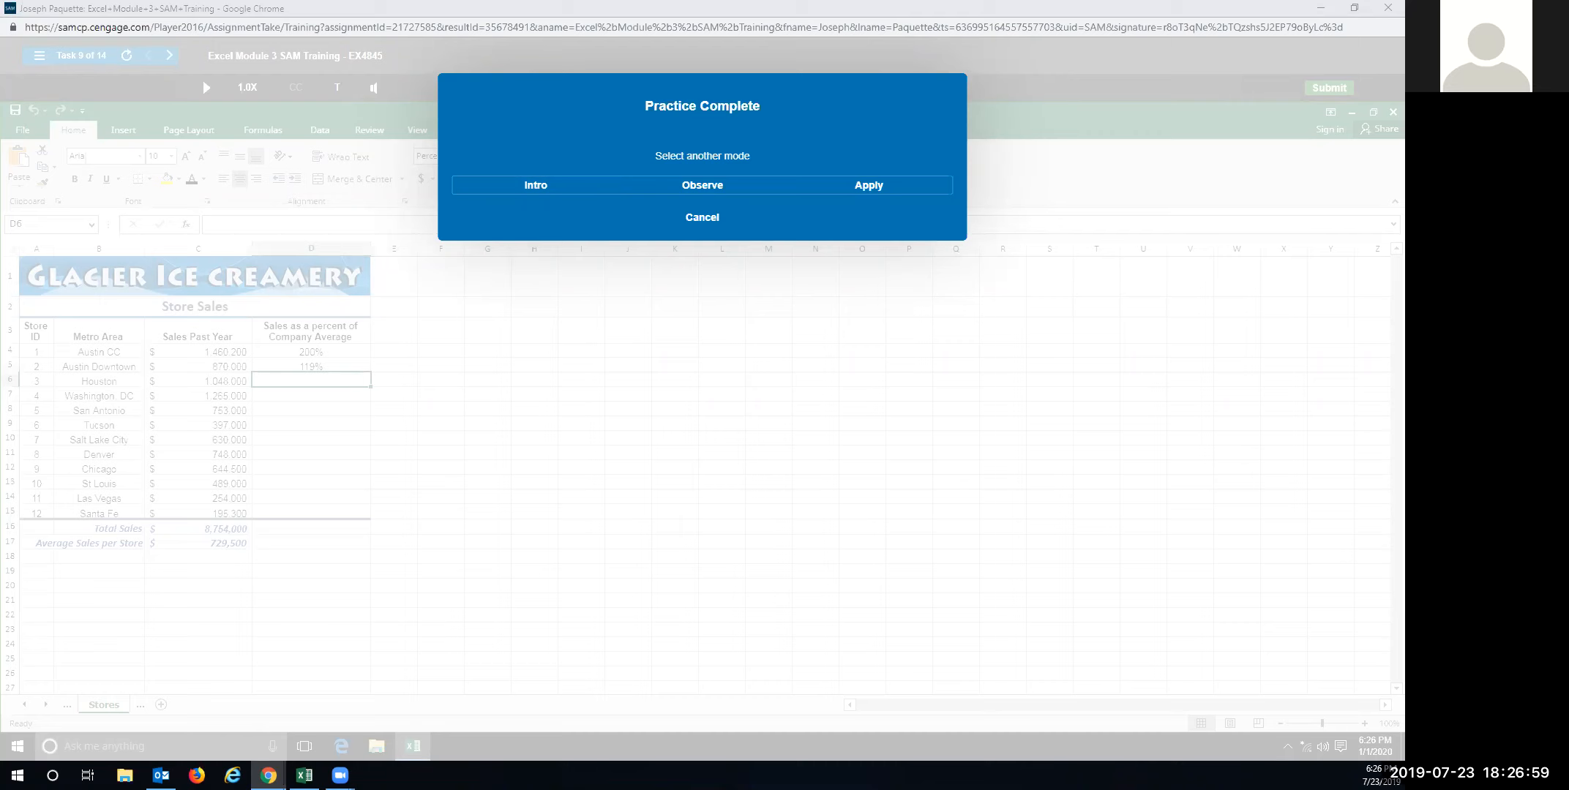
Switch Task 9 to Apply mode and build the formula =C5/C17 in cell D5.
click(845, 184)
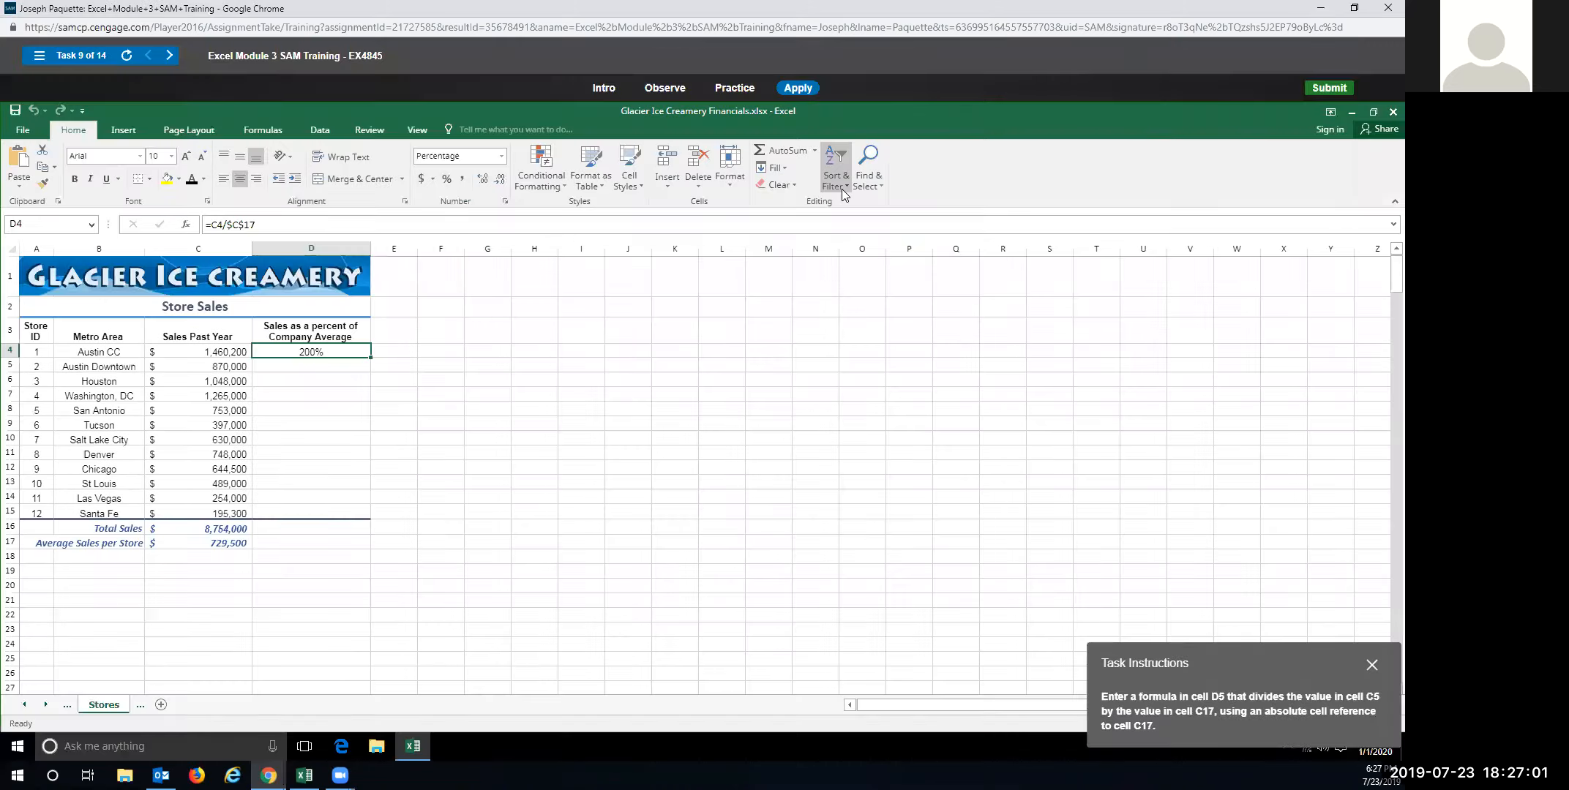
click(305, 365)
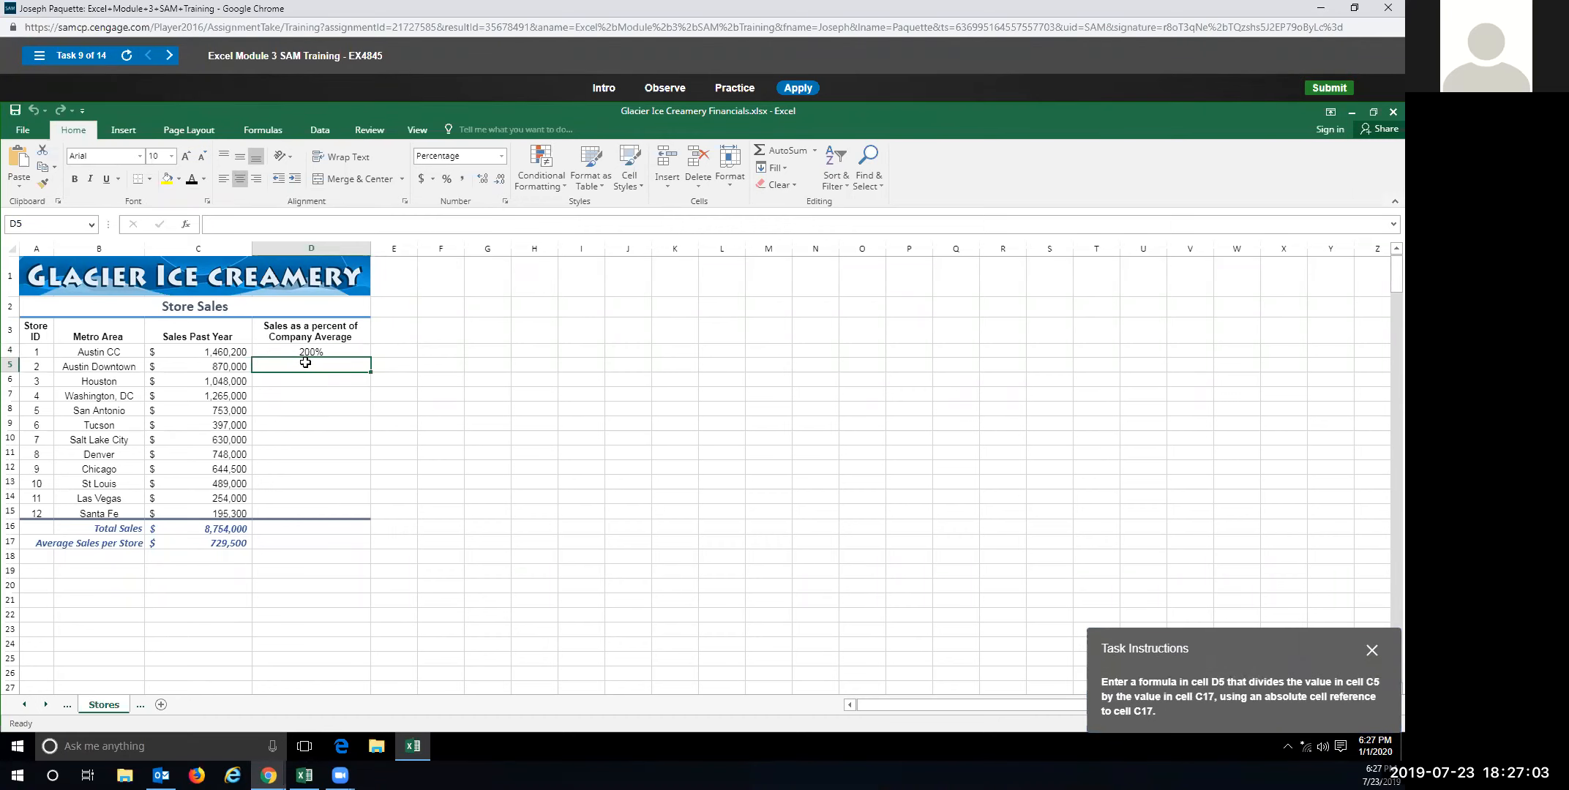
text(=)
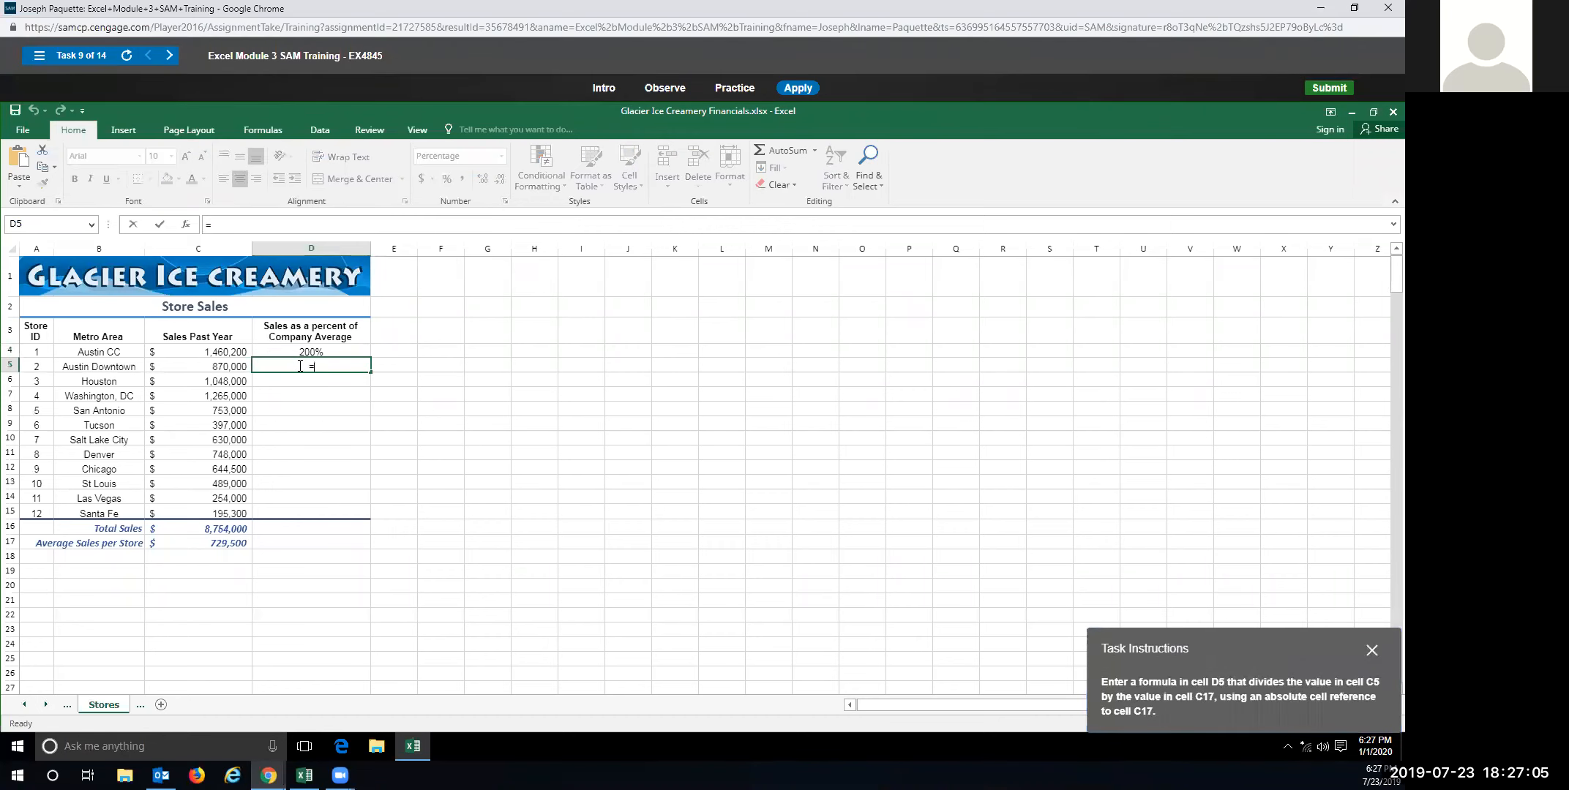
click(213, 370)
text(/)
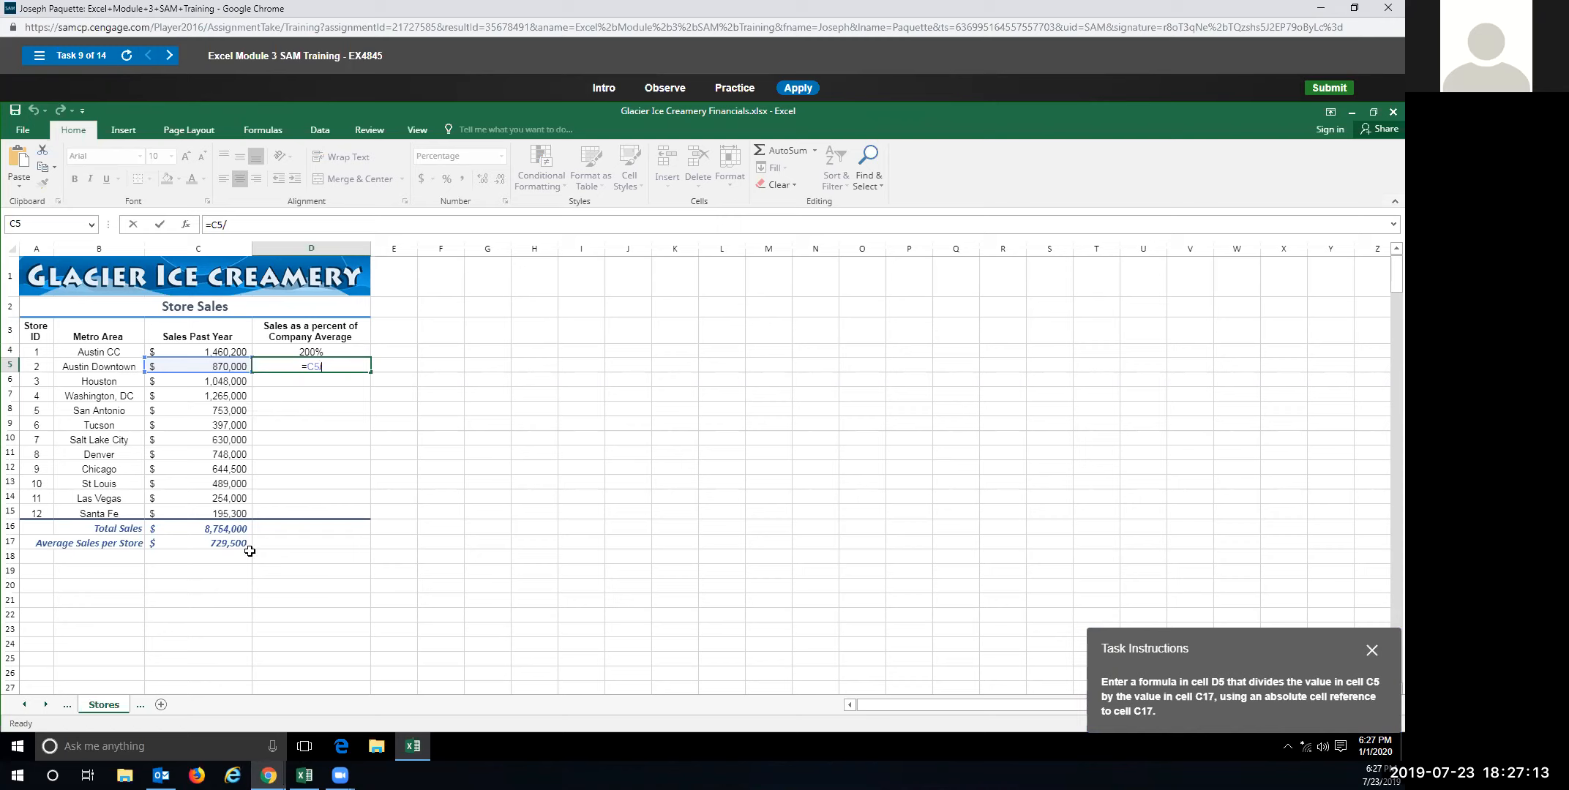
click(219, 549)
Make the C17 reference absolute so the formula reads =C5/$C$17, and enter it in cell D5.
click(315, 368)
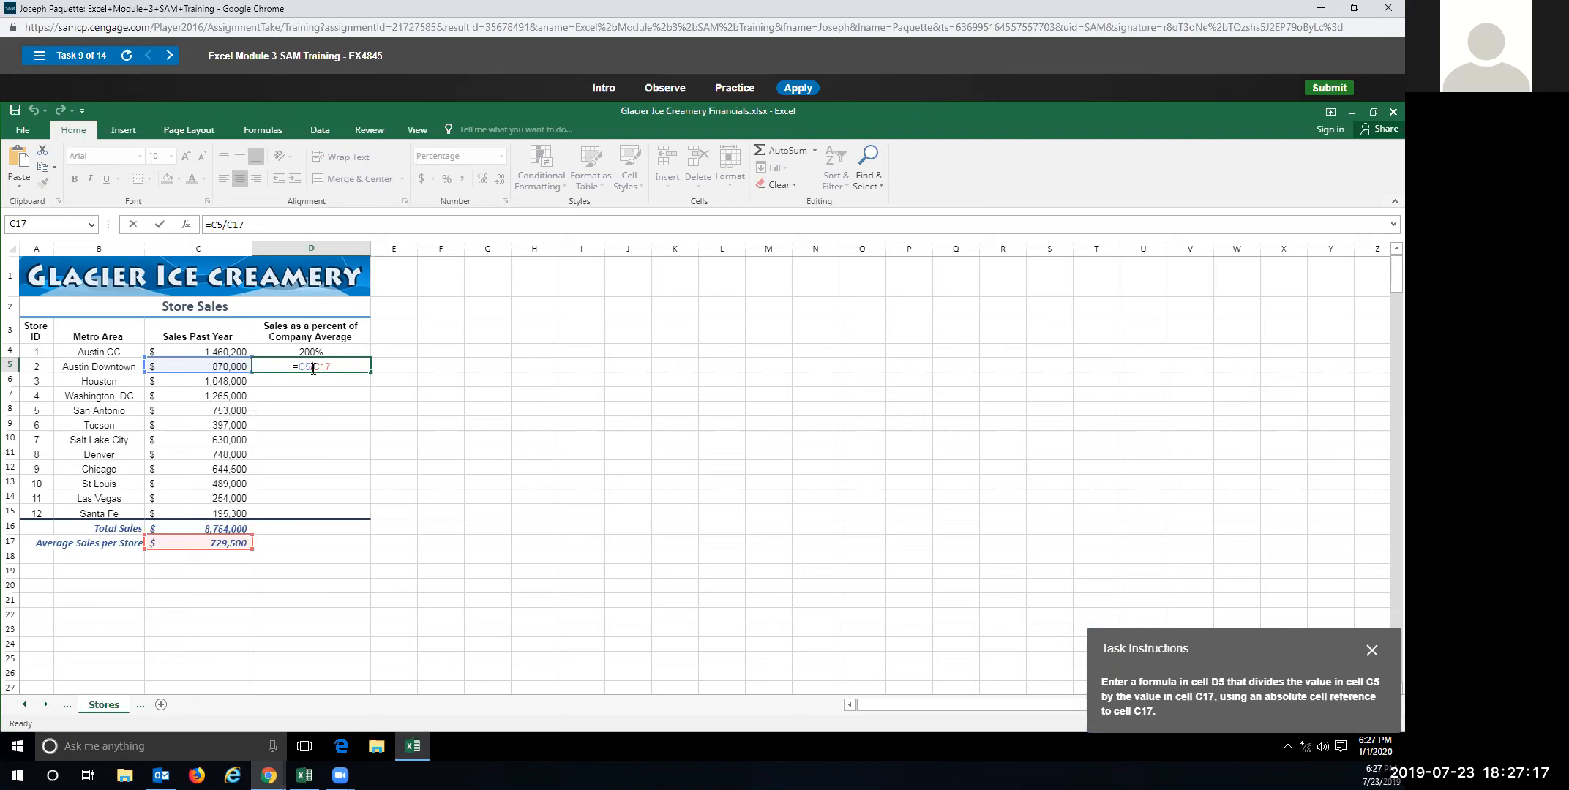
text($C$)
key(BackSpace)
click(315, 368)
key(BackSpace)
key(F4)
key(Return)
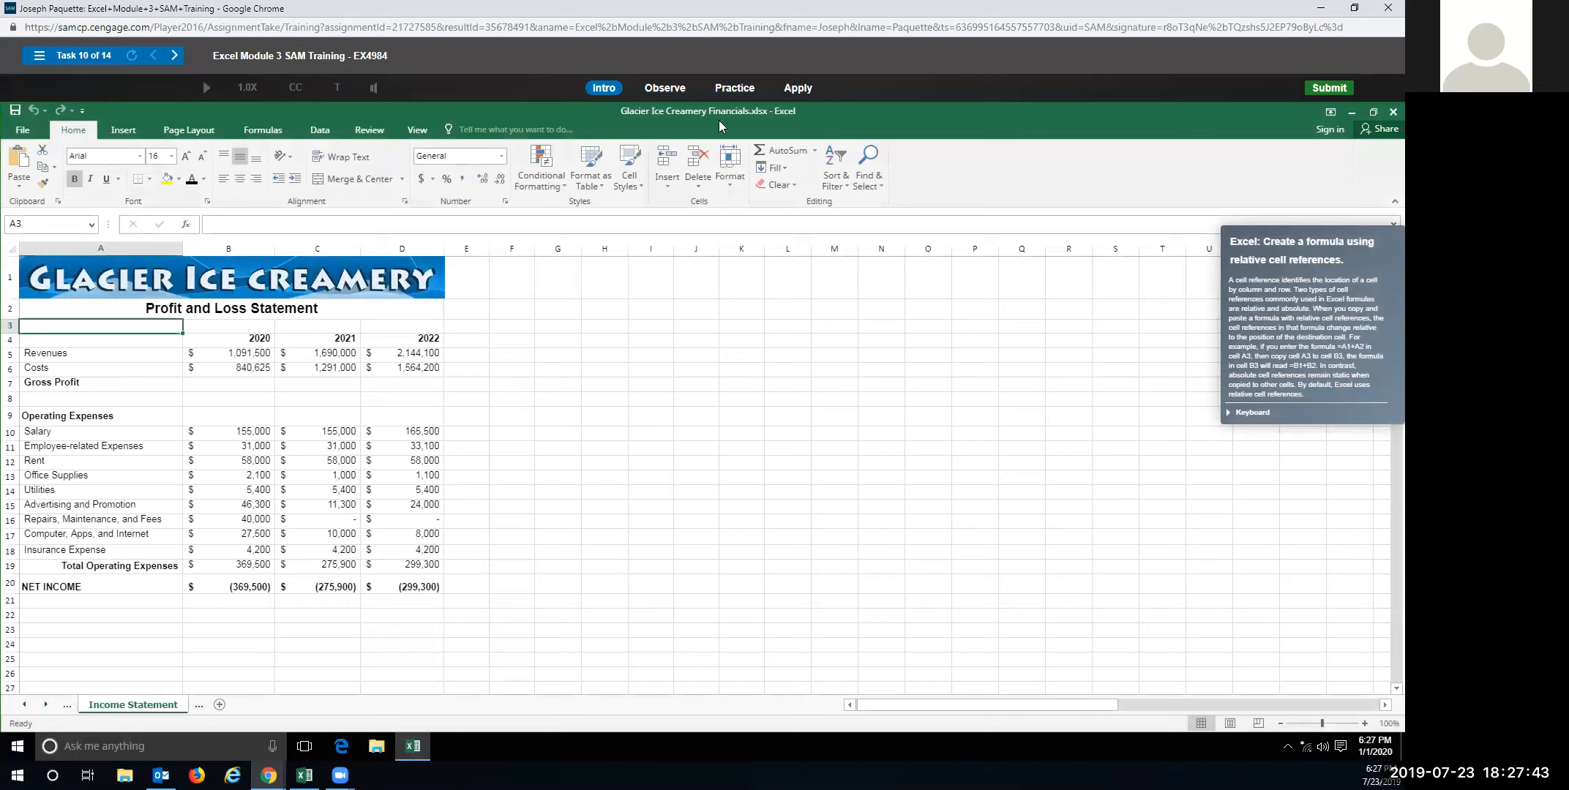
Start Task 10 in Practice mode and enter the relative-reference formula =B5-B6 in cell B7.
click(728, 90)
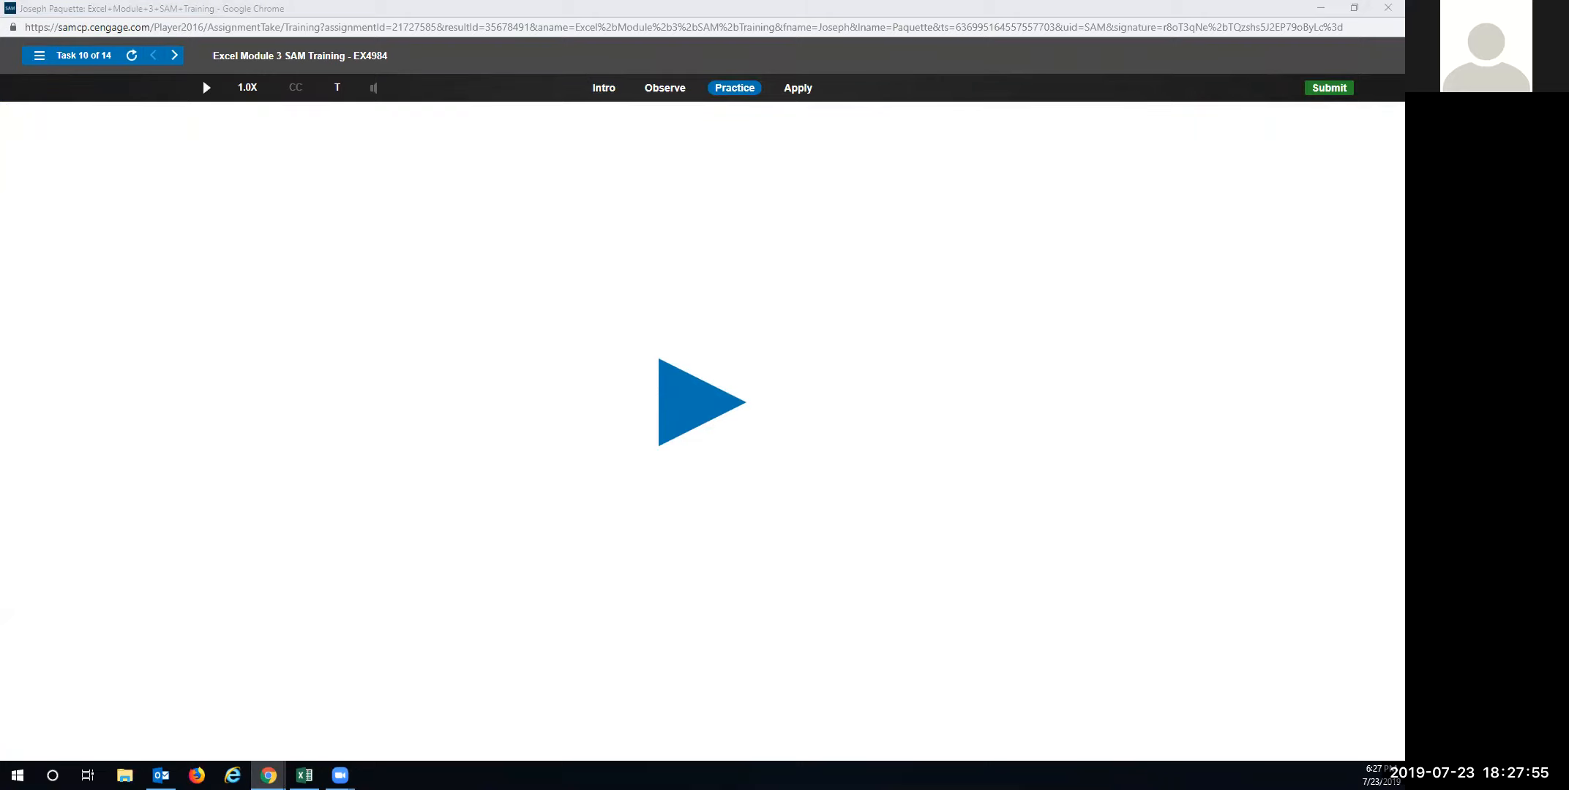
click(670, 419)
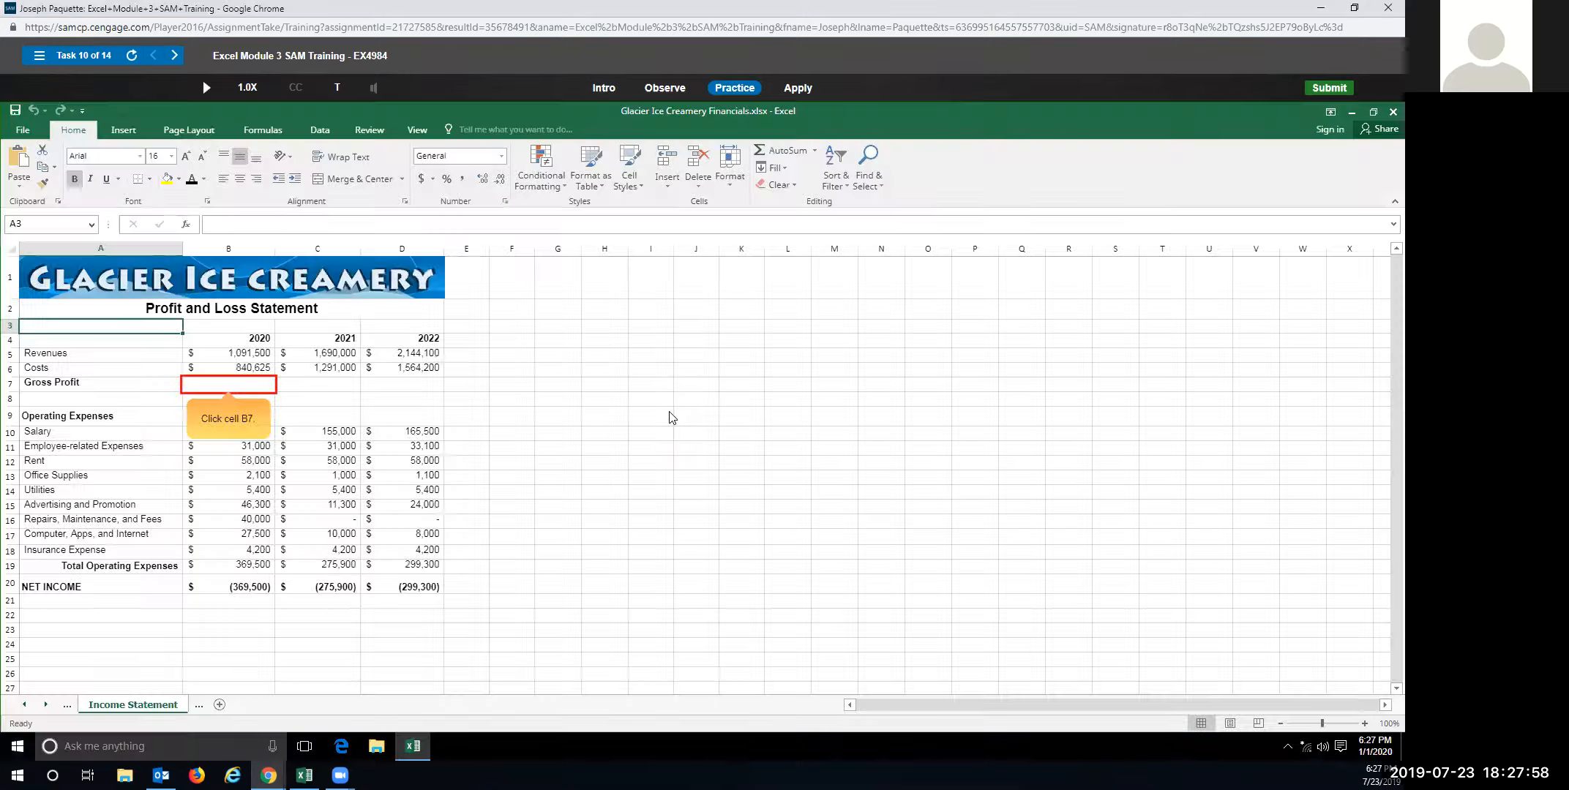
click(230, 383)
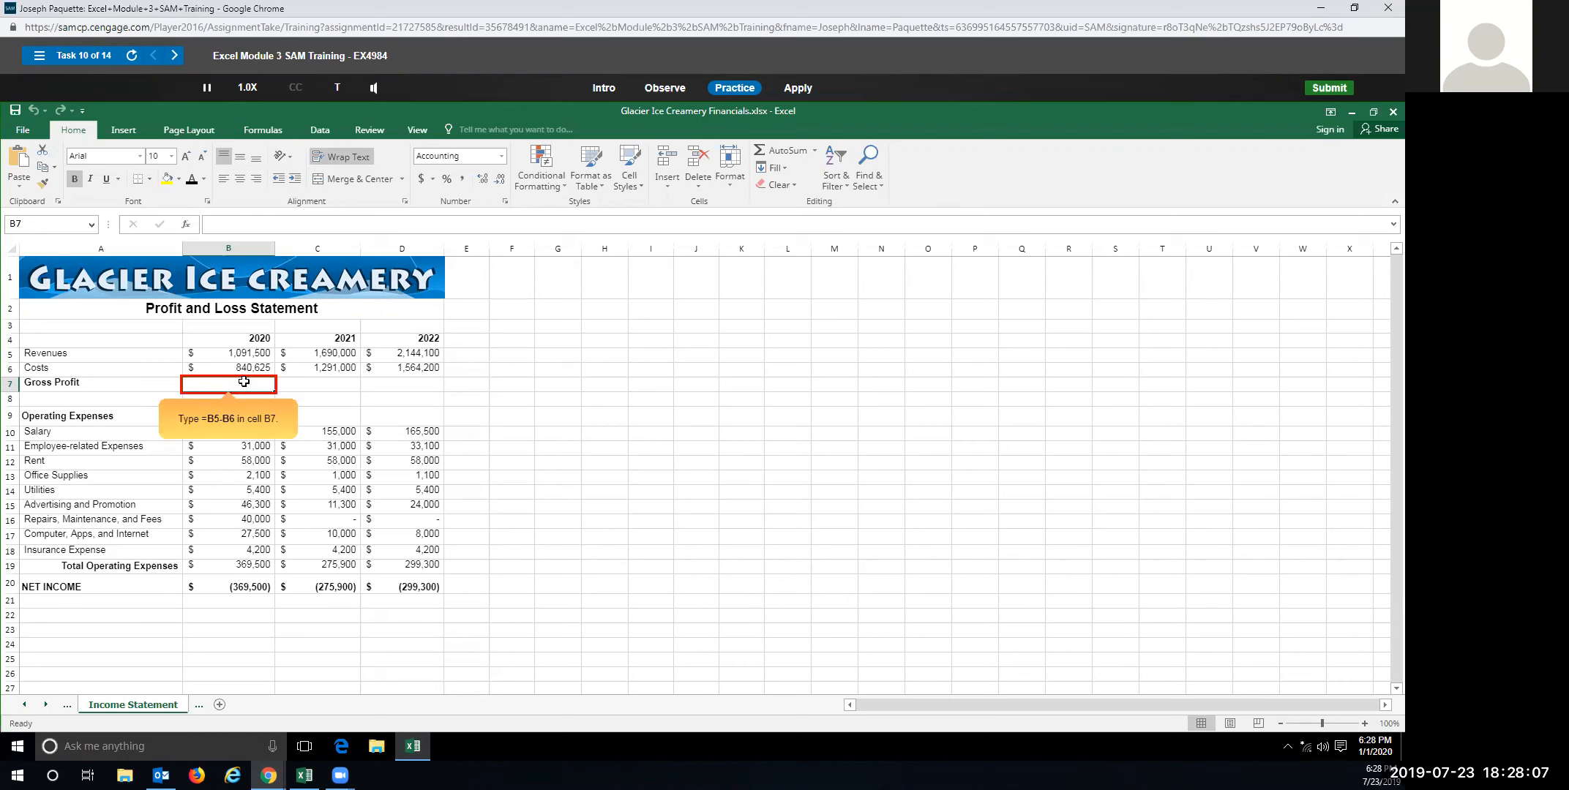
text(=)
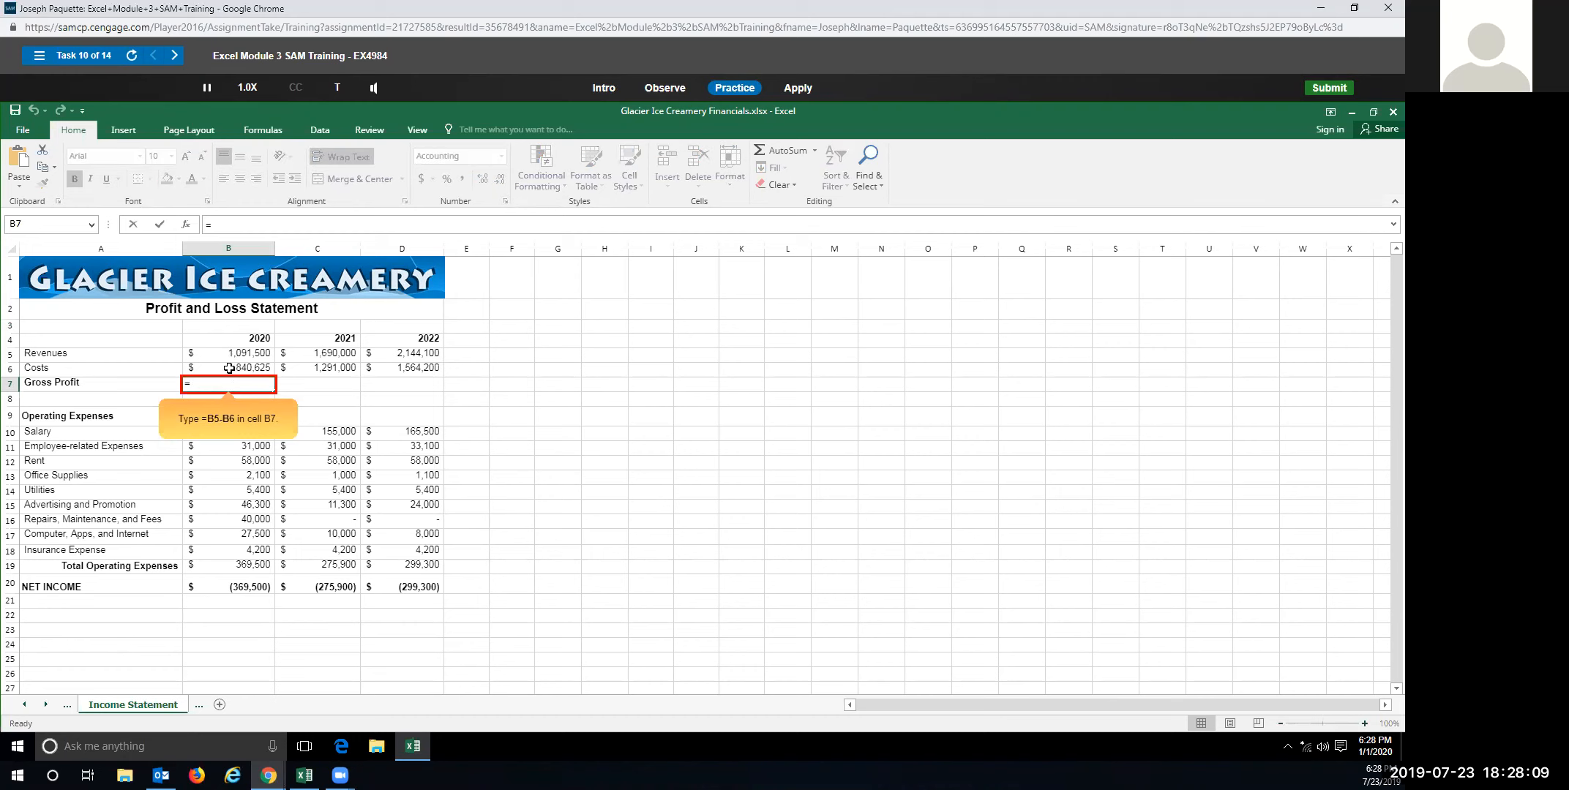
text(B5)
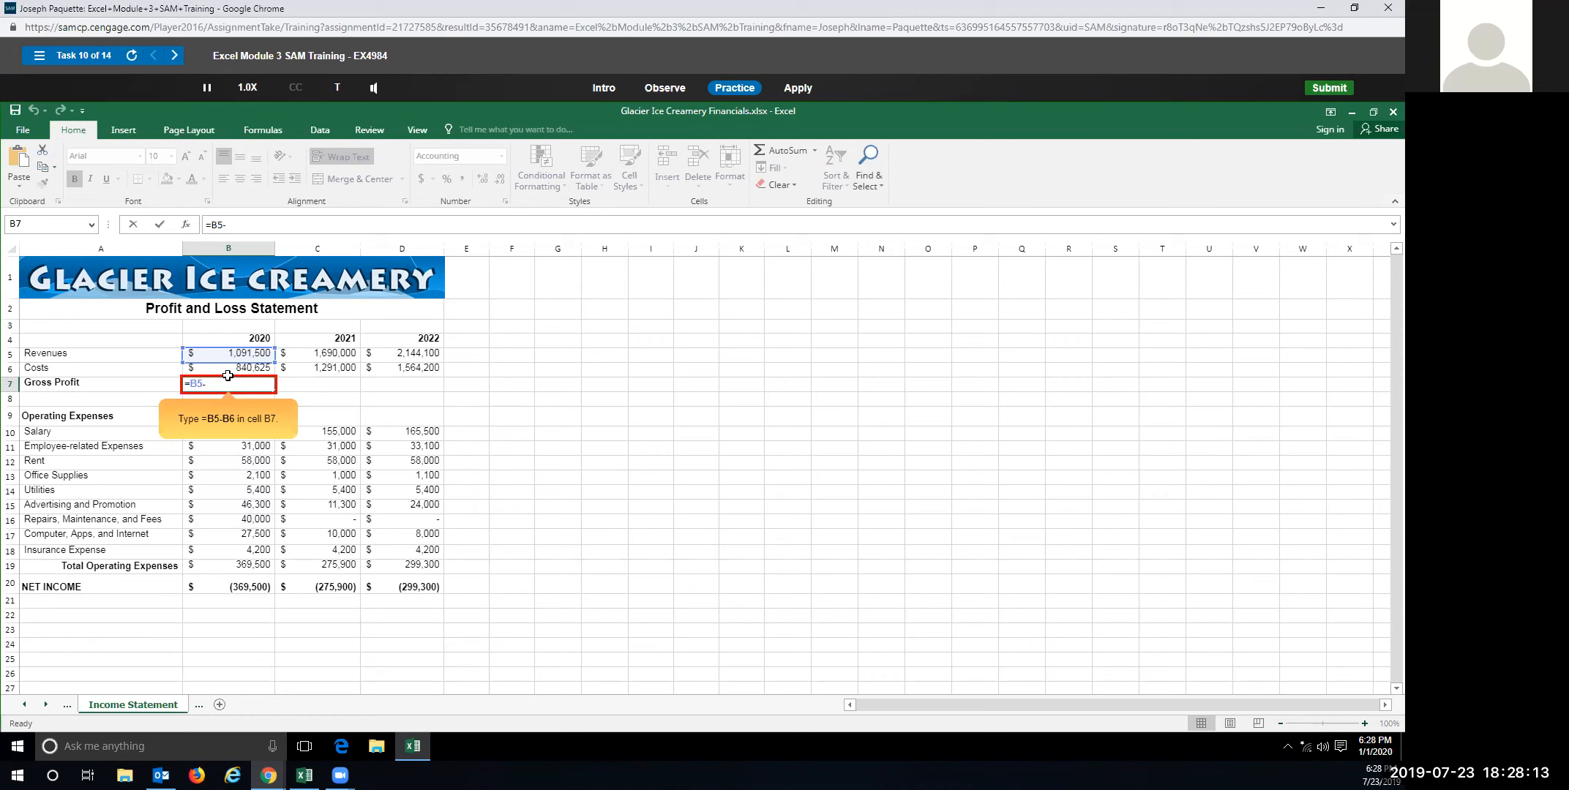
text(-B6)
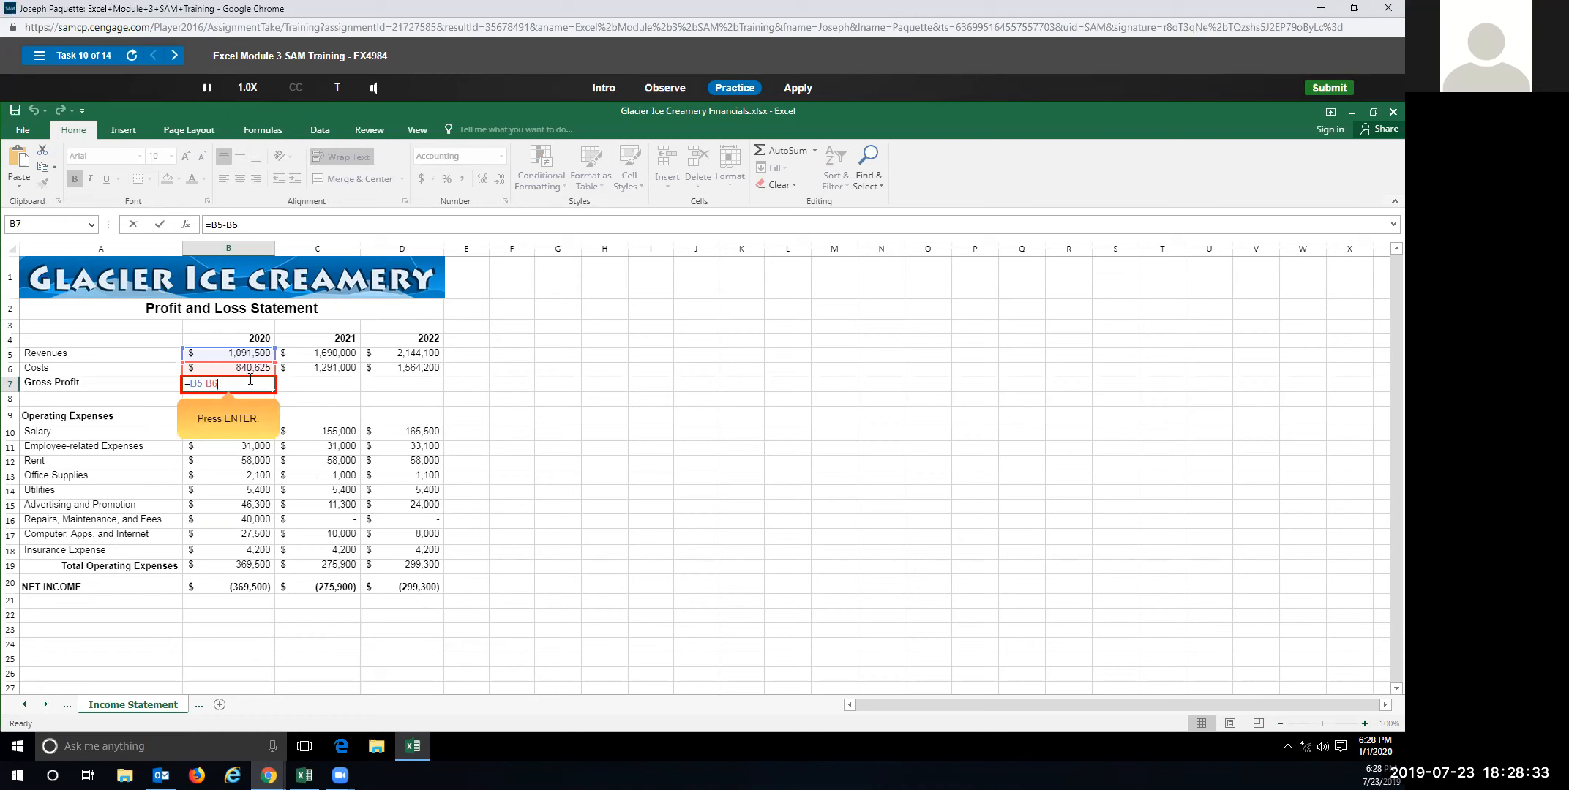
key(Return)
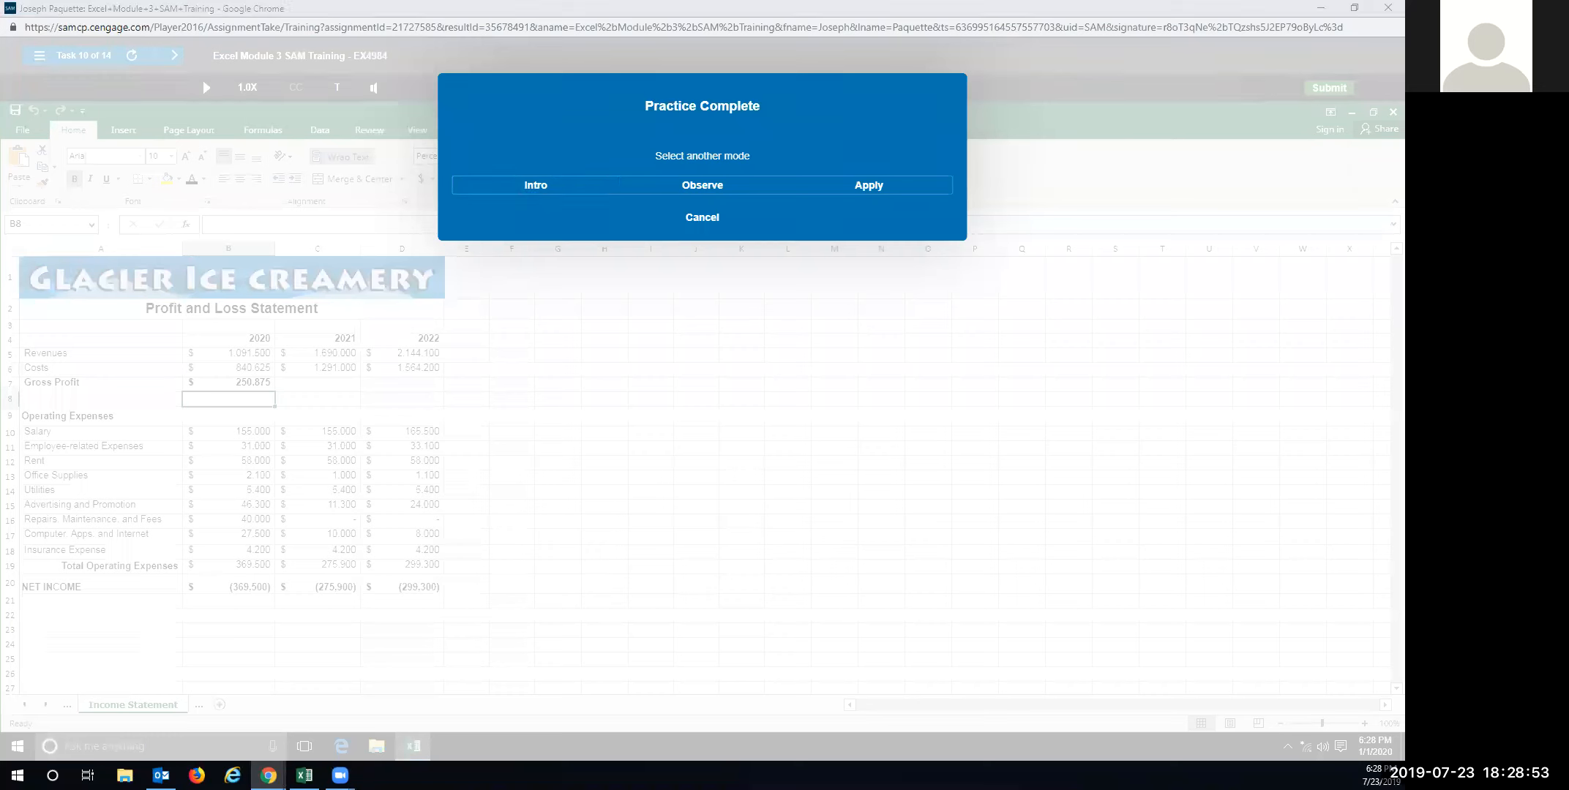
Switch Task 10 to Apply mode and enter =B5-B6 as the 2020 Gross Profit formula in cell B7.
click(864, 186)
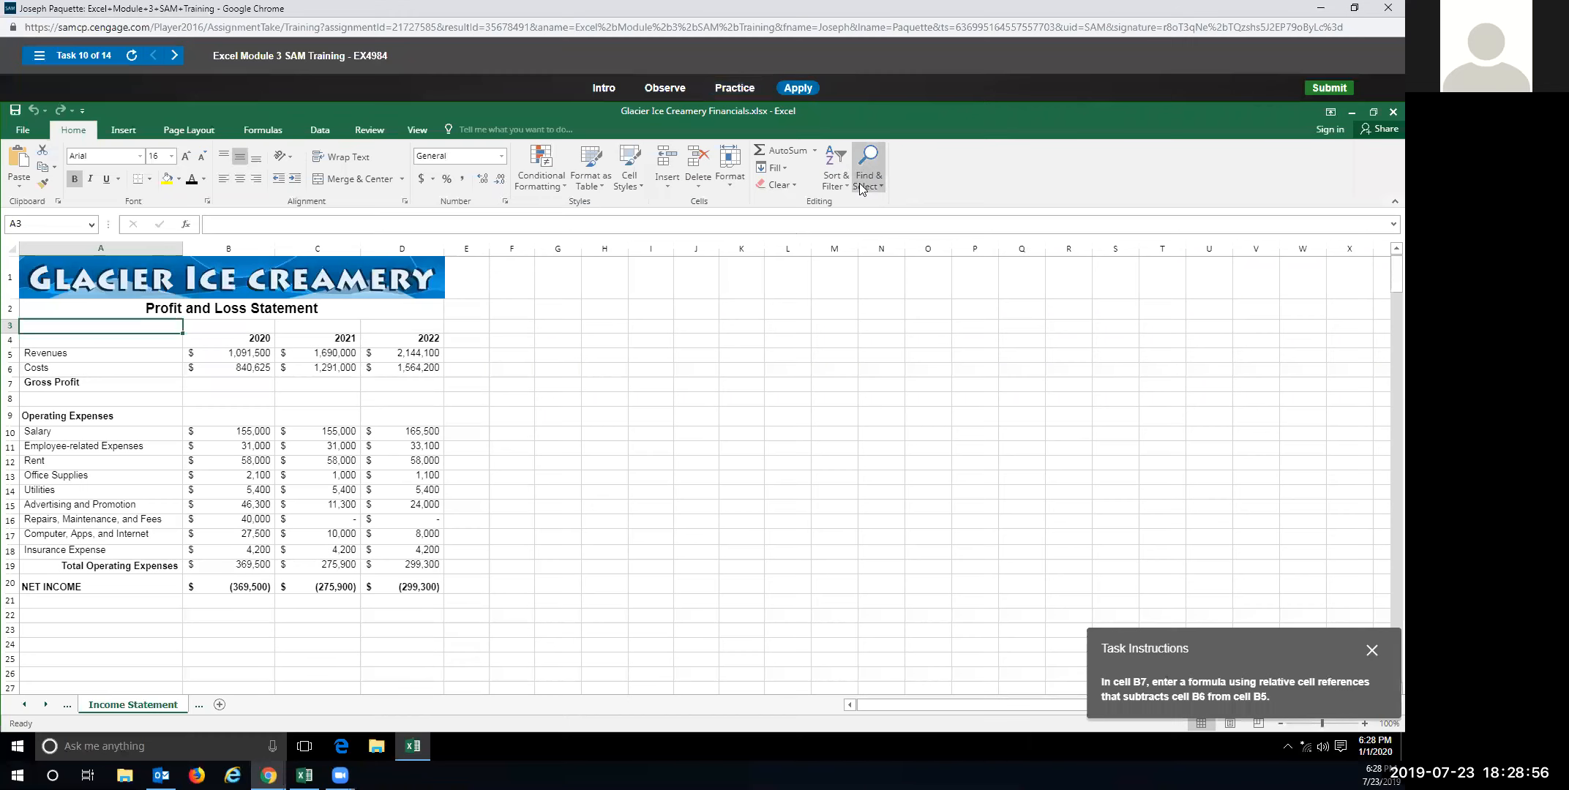
click(205, 390)
text(=)
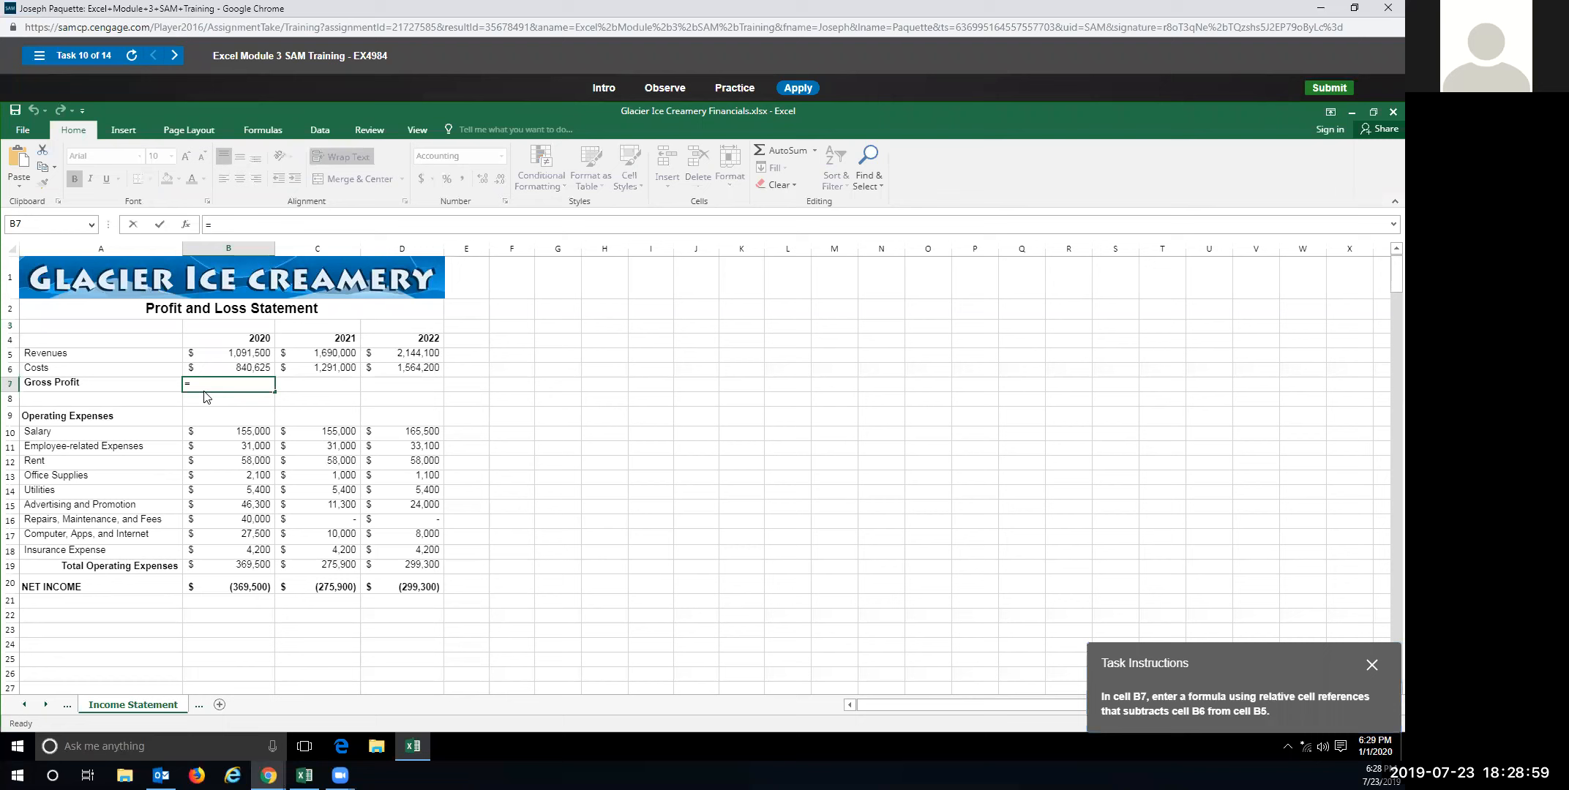
click(241, 353)
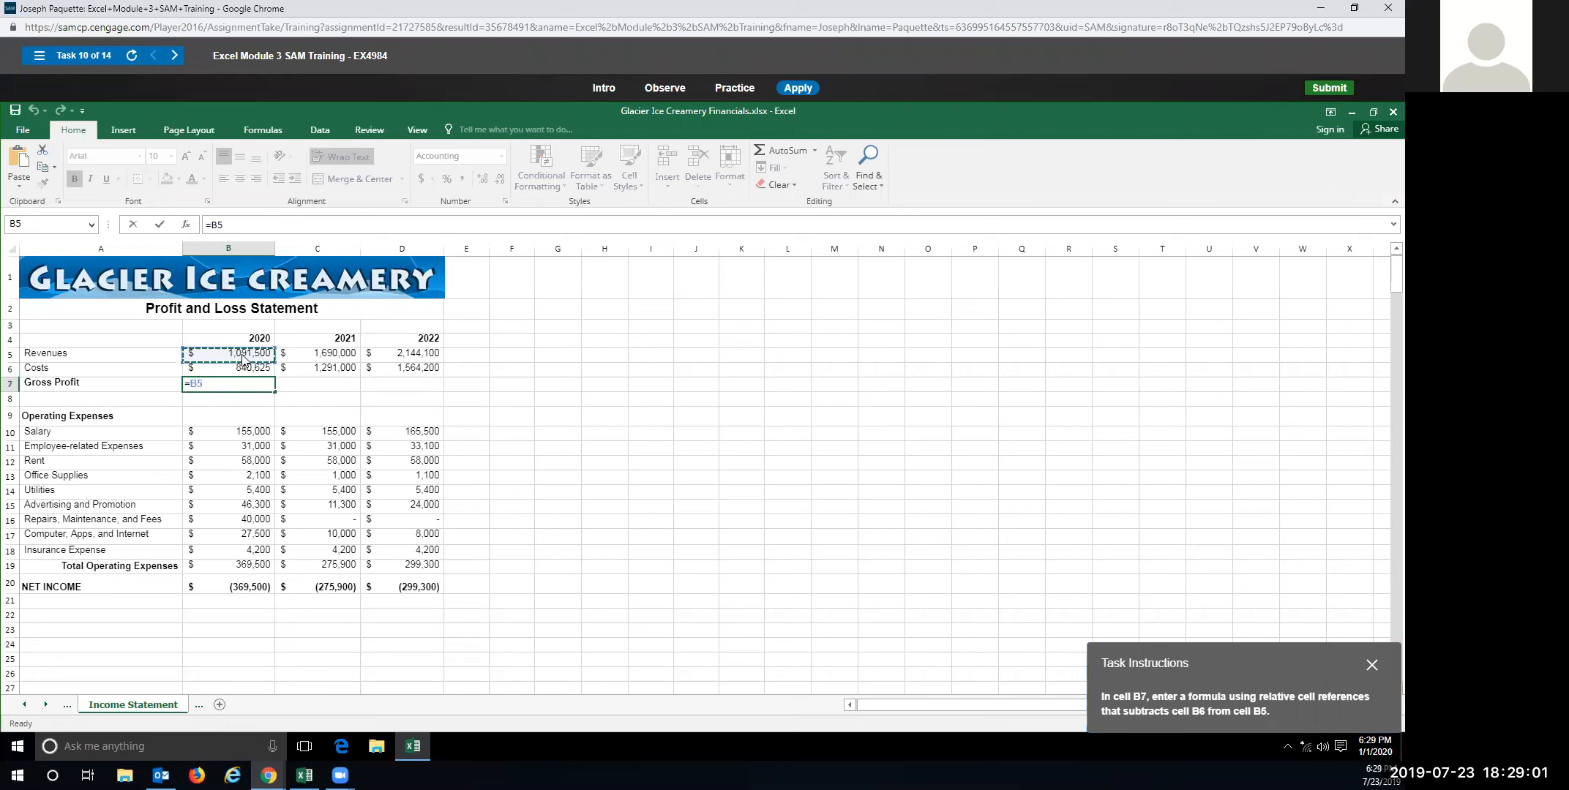
text(-)
click(245, 370)
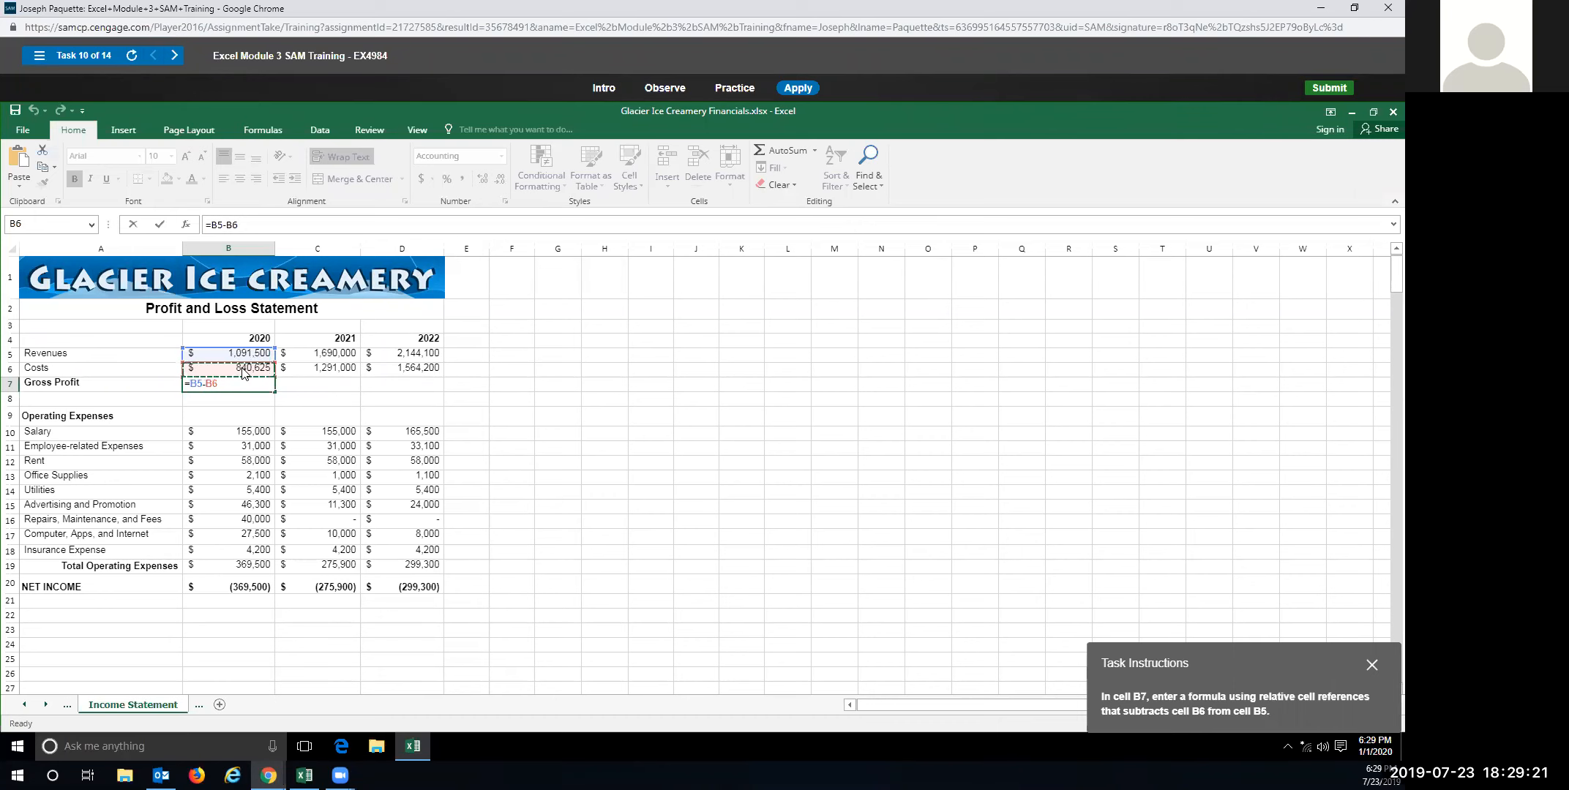
key(Return)
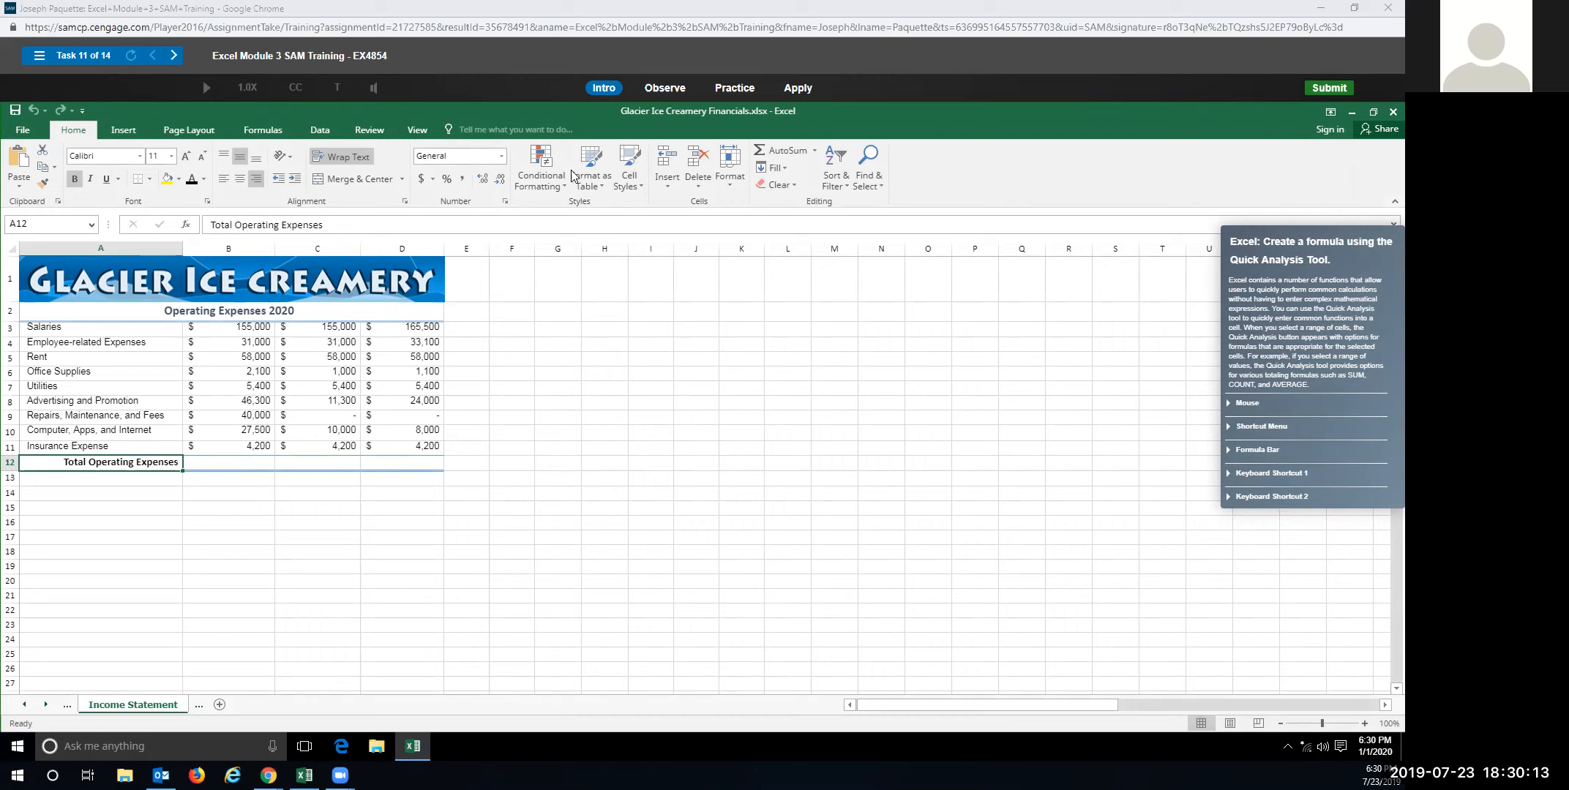
Start Task 11 in Practice mode and total B3:B11 in cell B12 with the Quick Analysis tool's first Sum option.
click(736, 88)
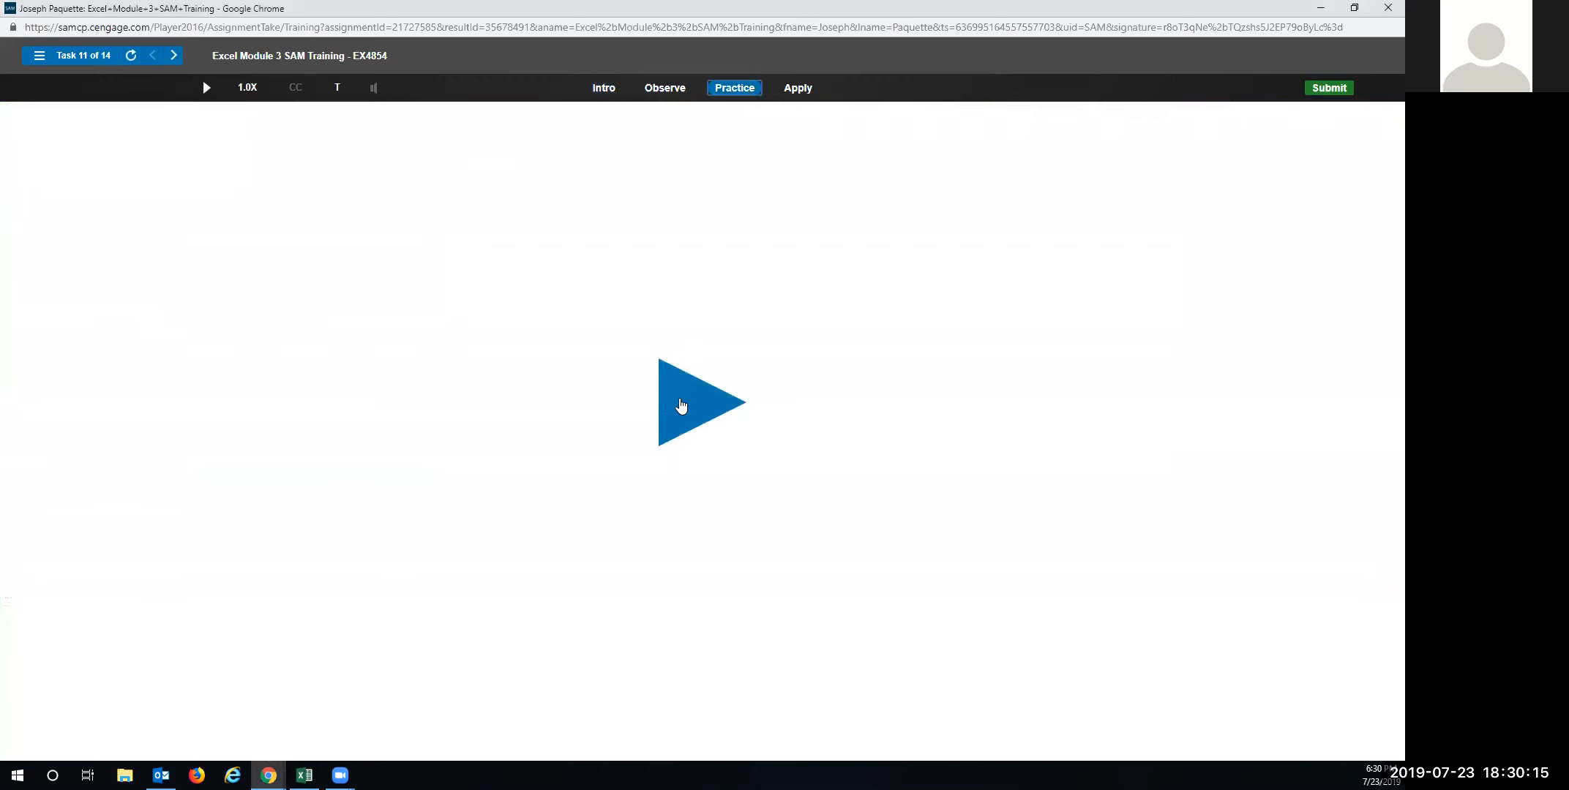
click(694, 409)
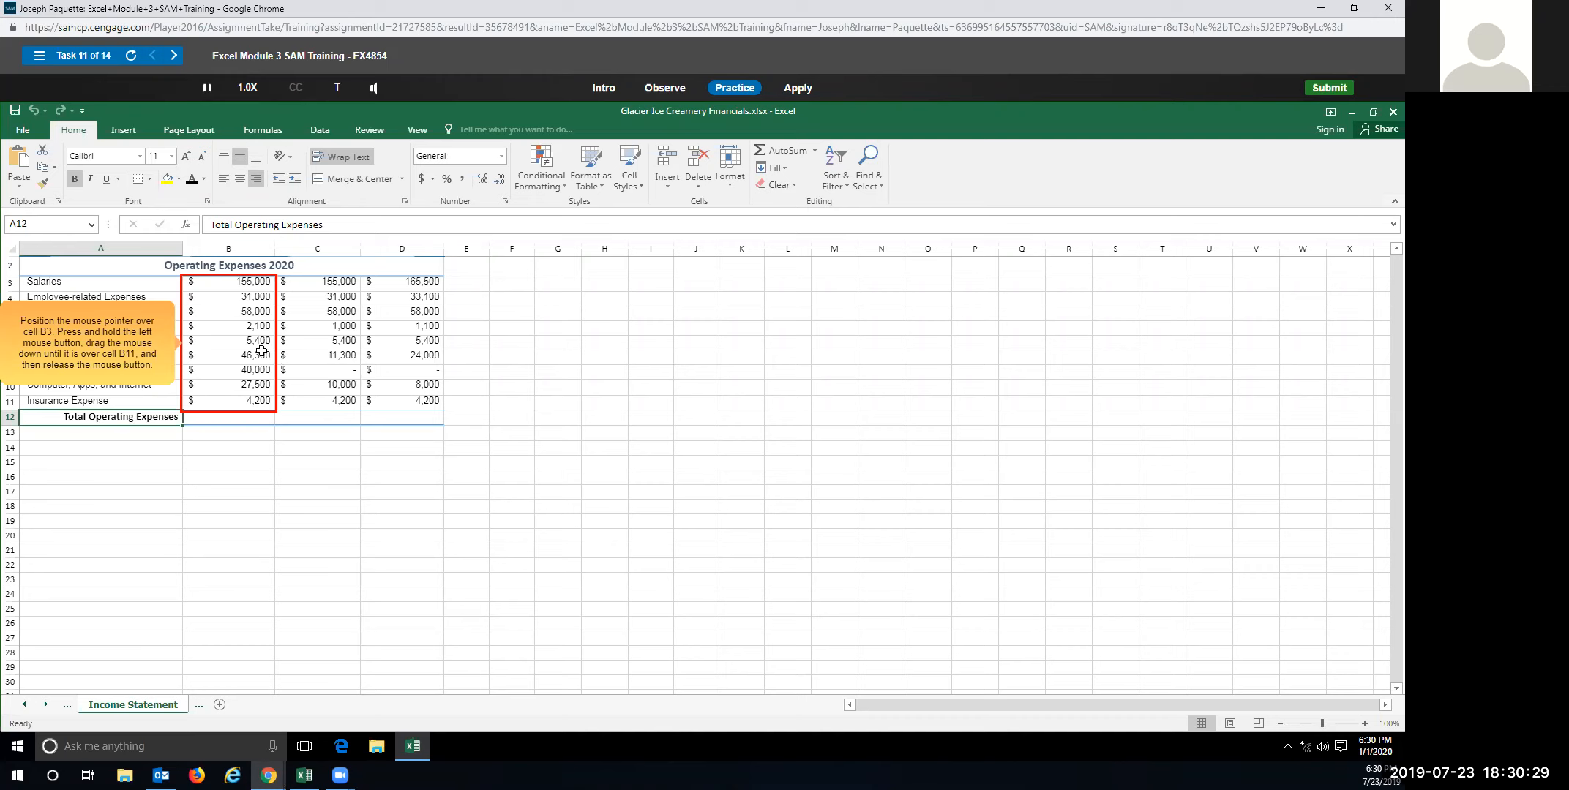
drag(220, 278, 226, 406)
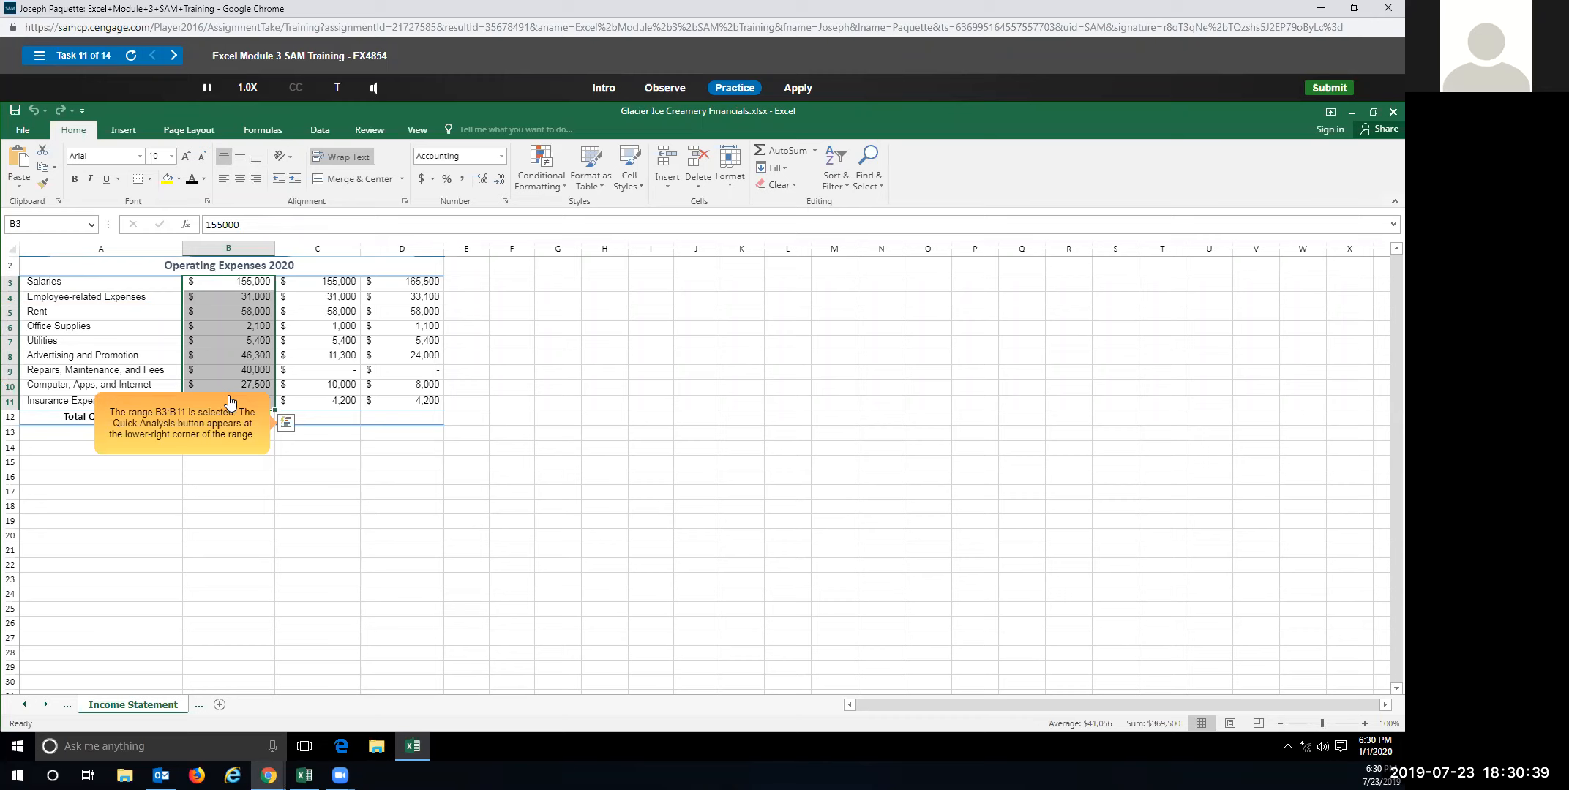
click(287, 423)
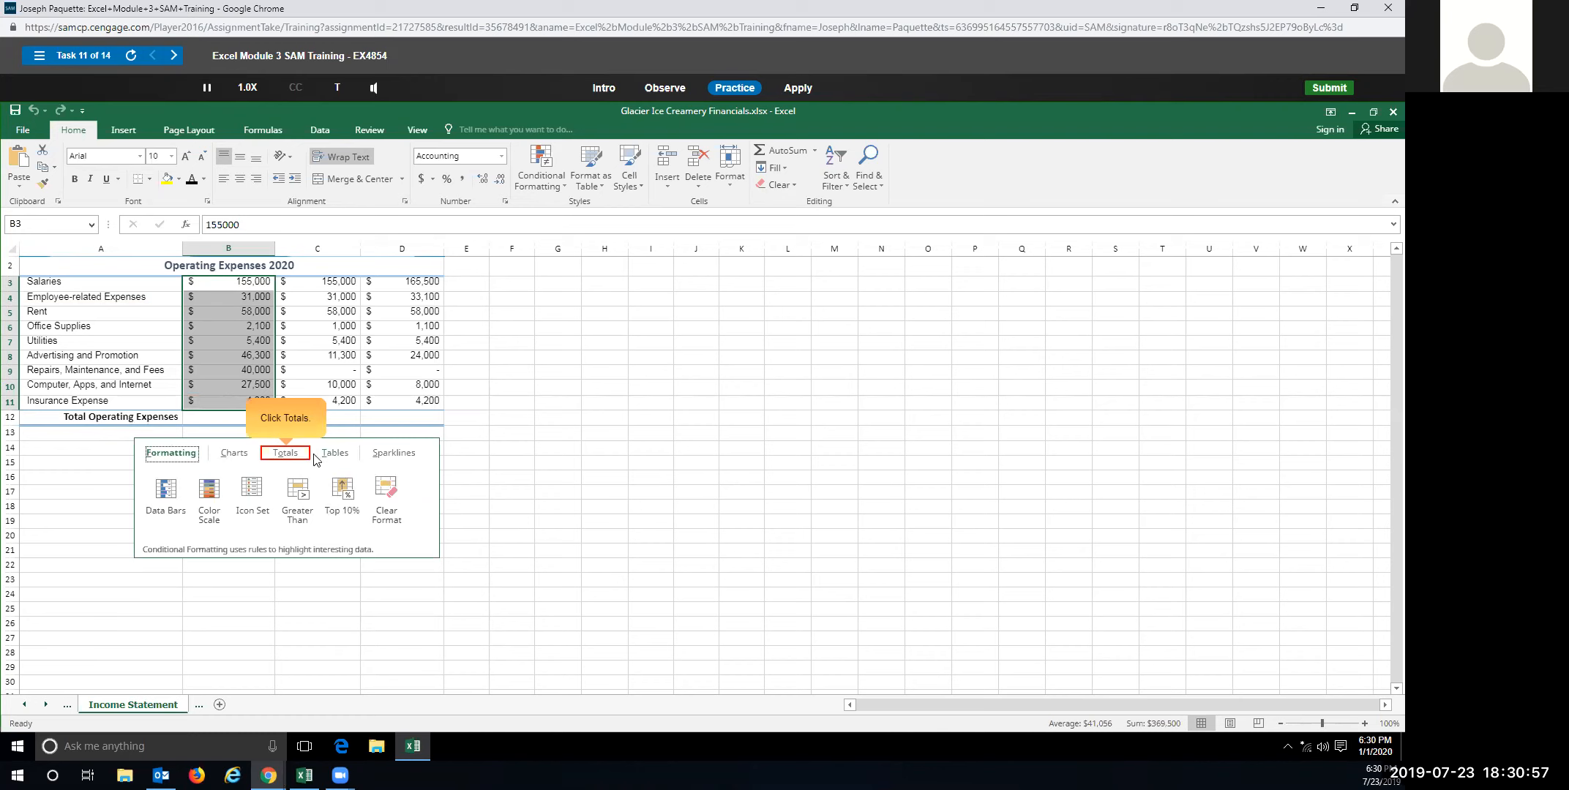
click(292, 453)
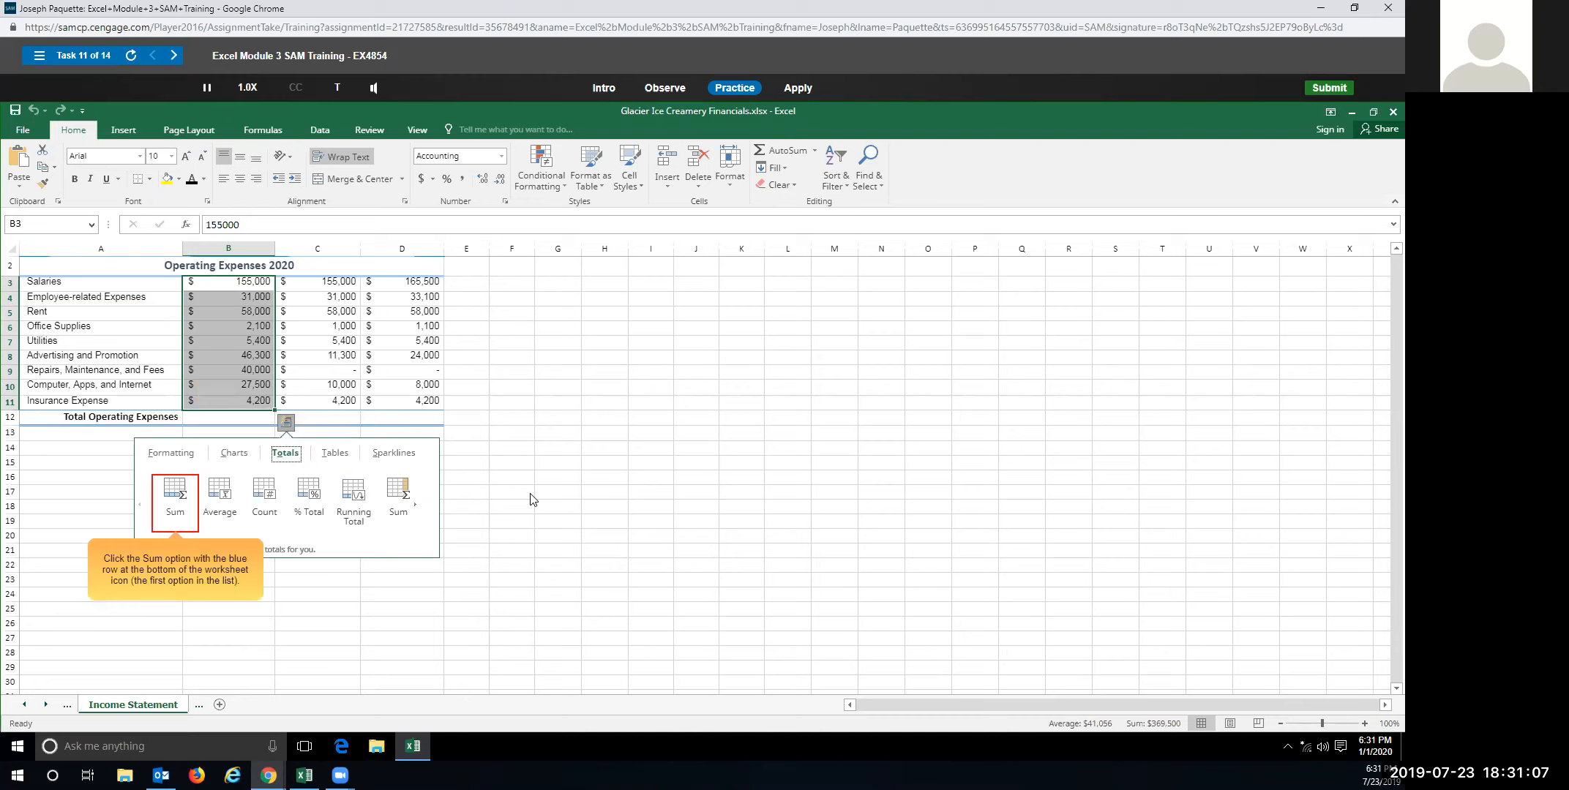
click(176, 518)
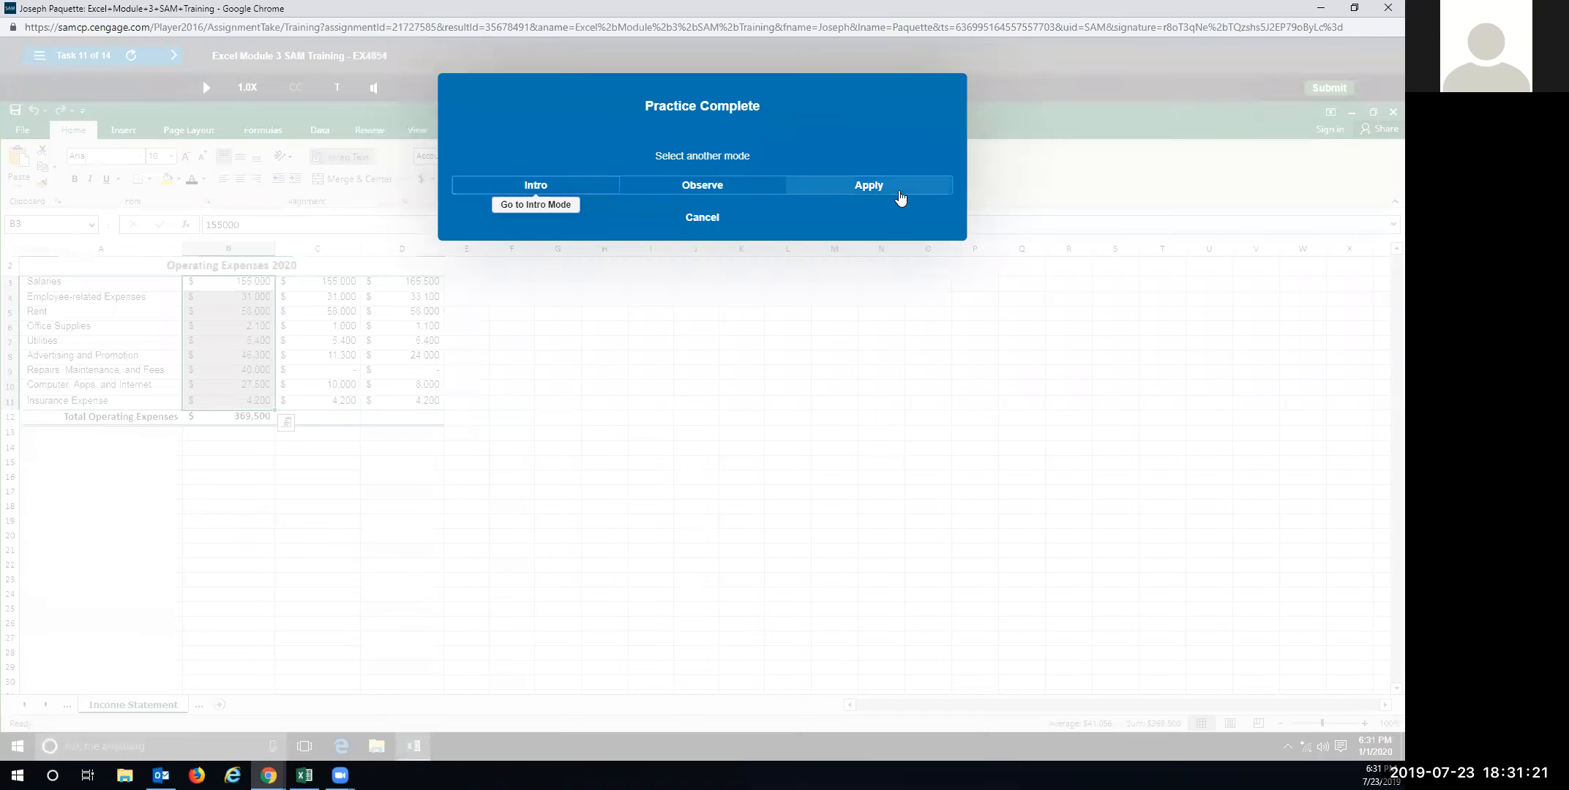
Switch Task 11 to Apply mode and select the 2020 operating expenses in B3:B11.
click(900, 197)
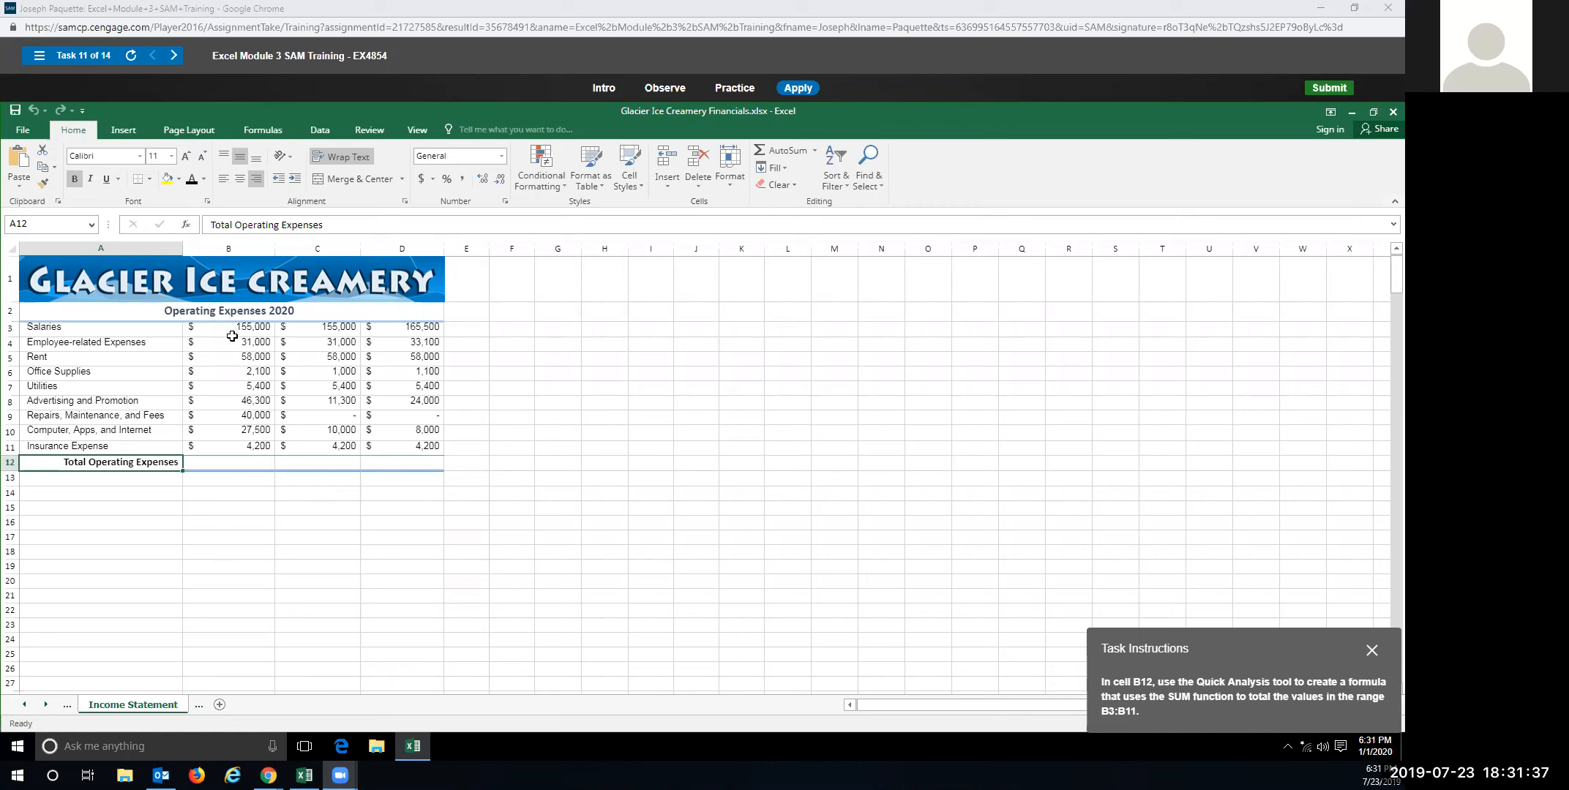
drag(233, 331, 244, 445)
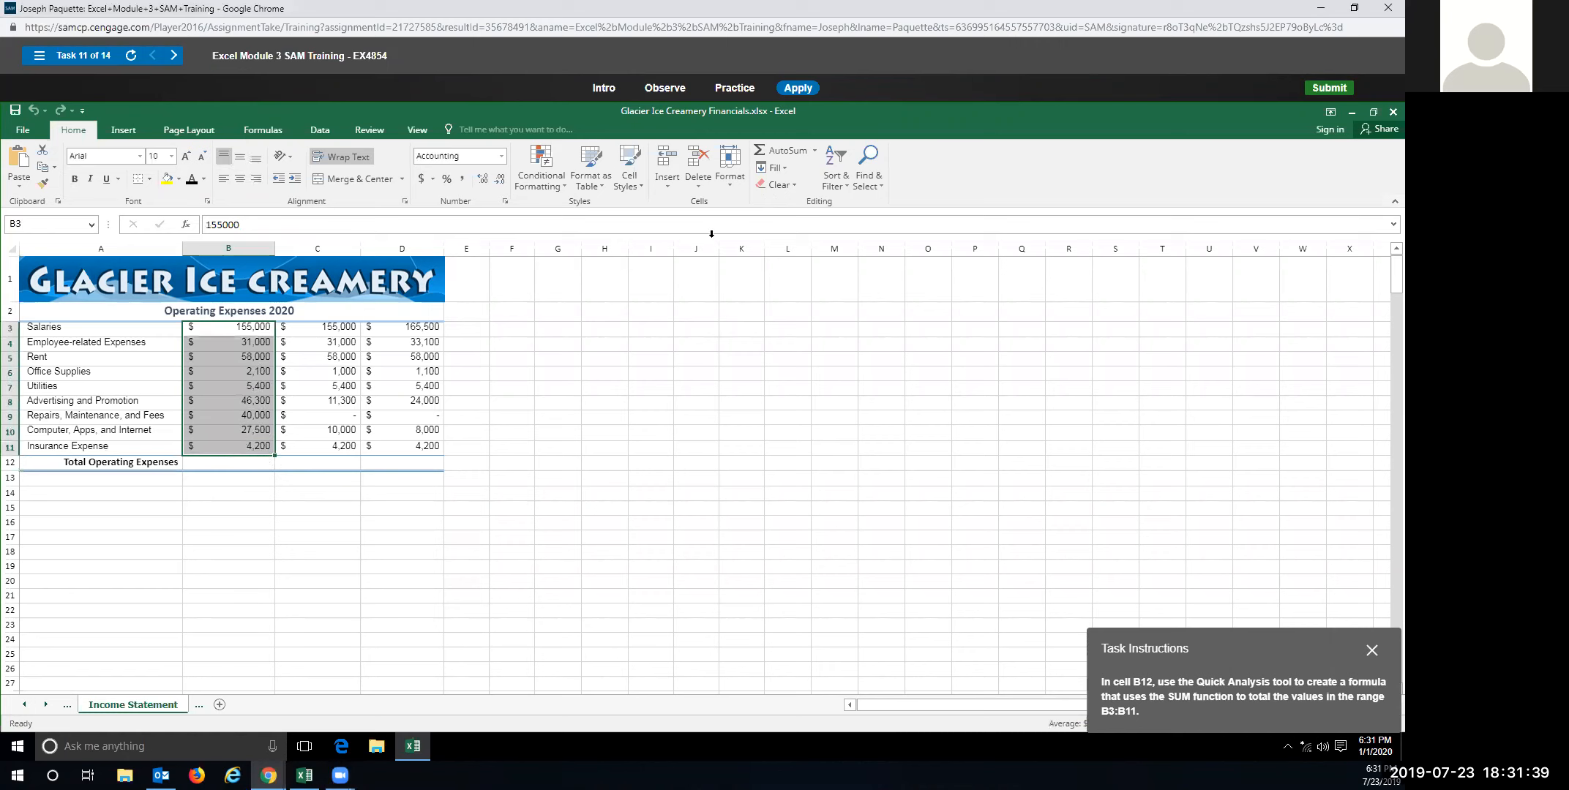
click(240, 461)
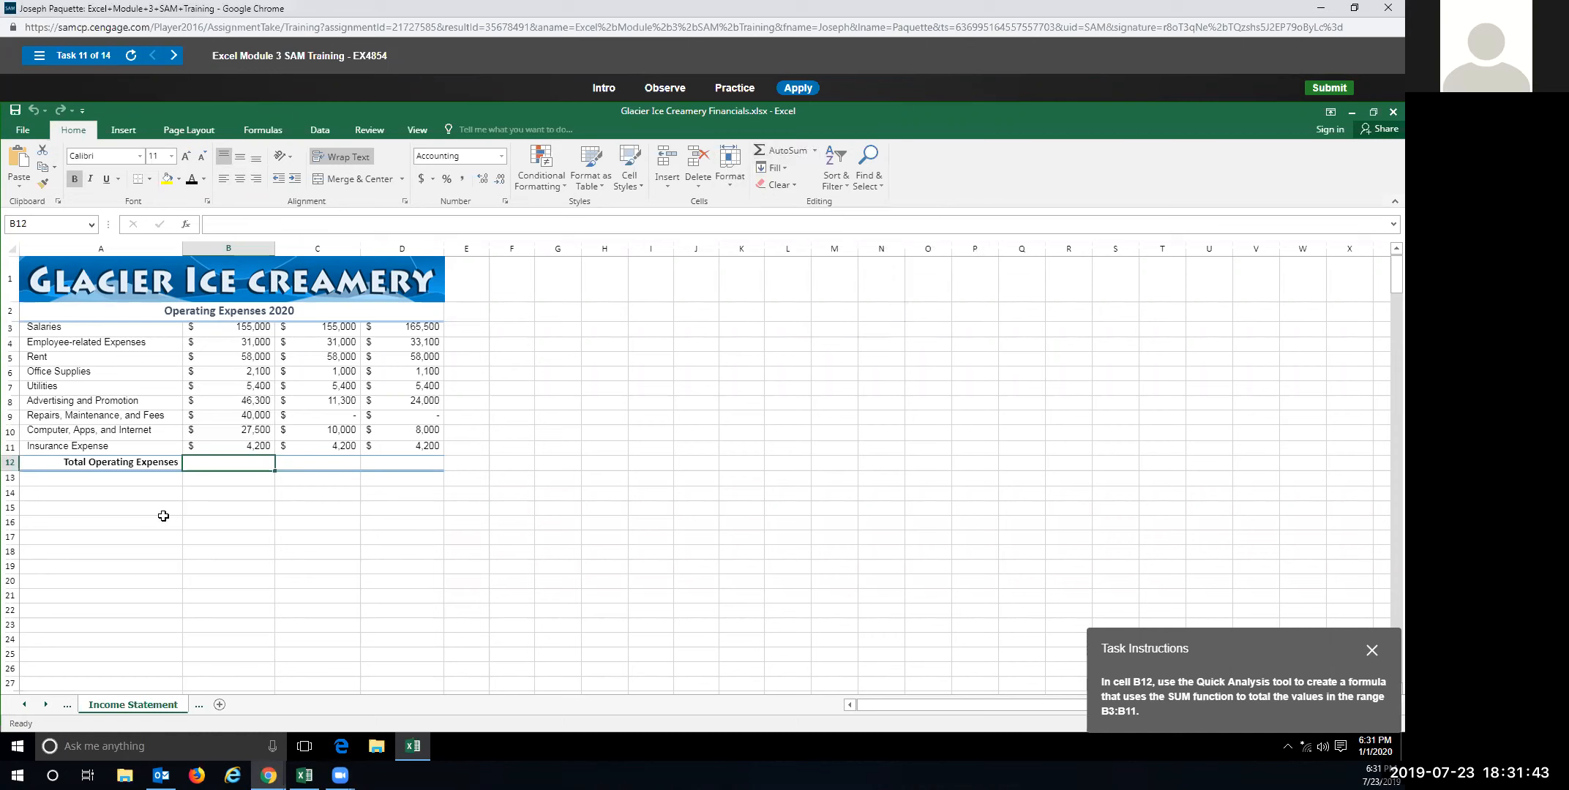
text(=sum()
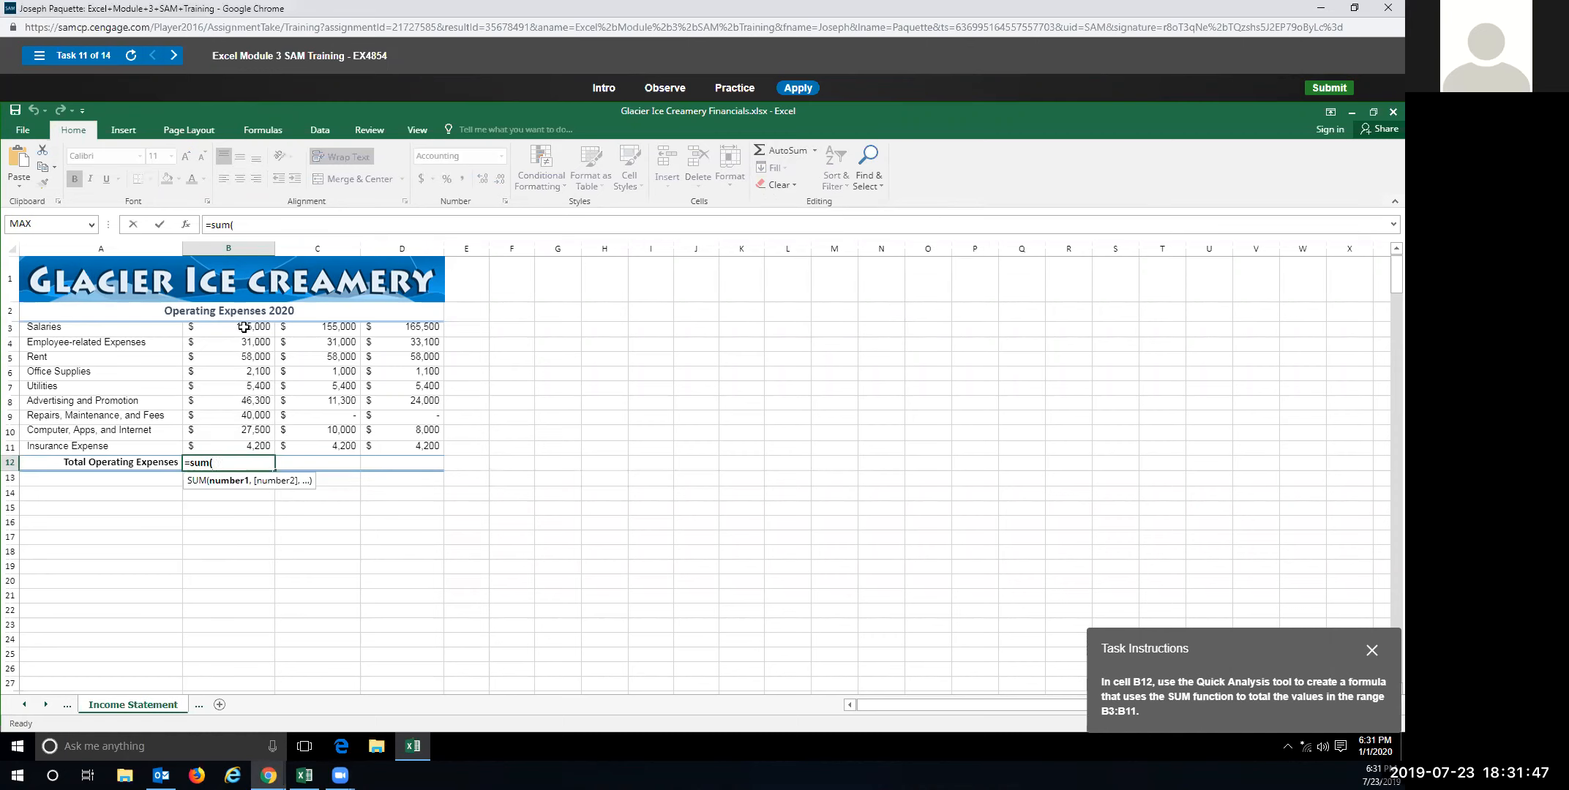
drag(244, 327, 173, 465)
key(BackSpace)
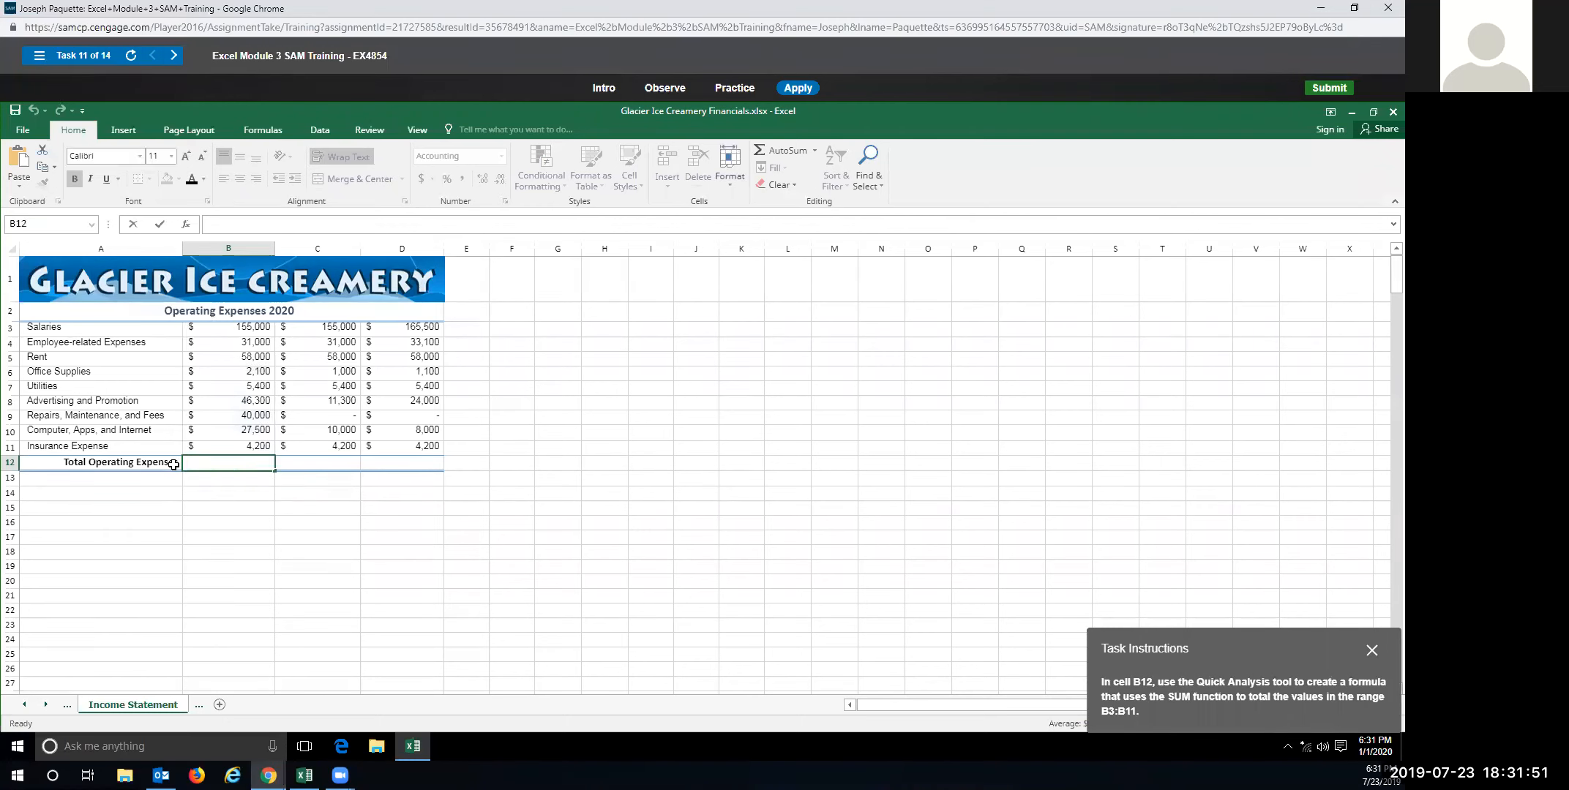
Select B3:B11 and add its total in cell B12 with the Quick Analysis tool's first Sum option.
click(236, 328)
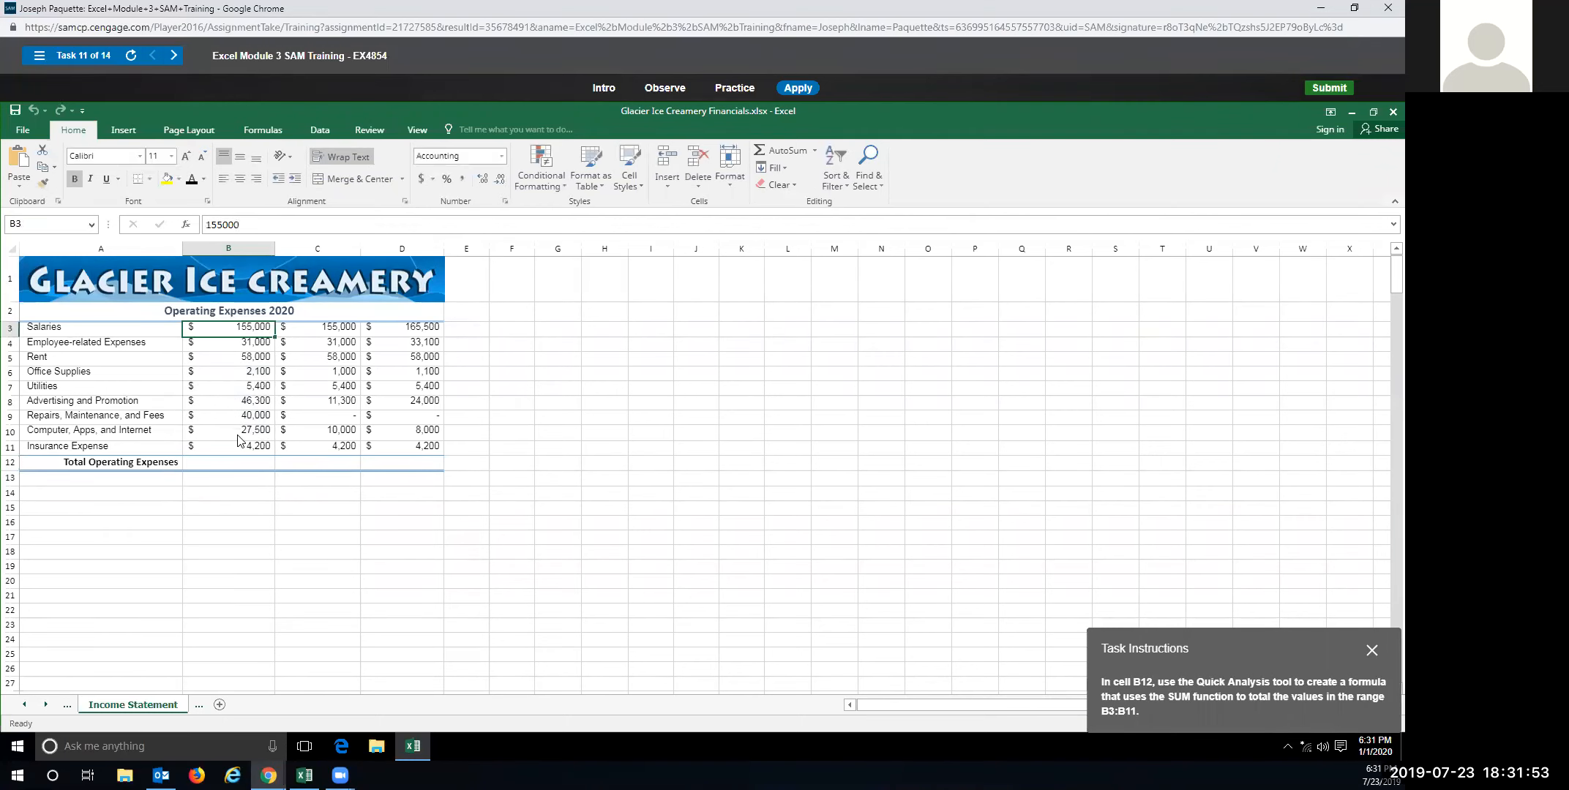
drag(249, 331, 244, 445)
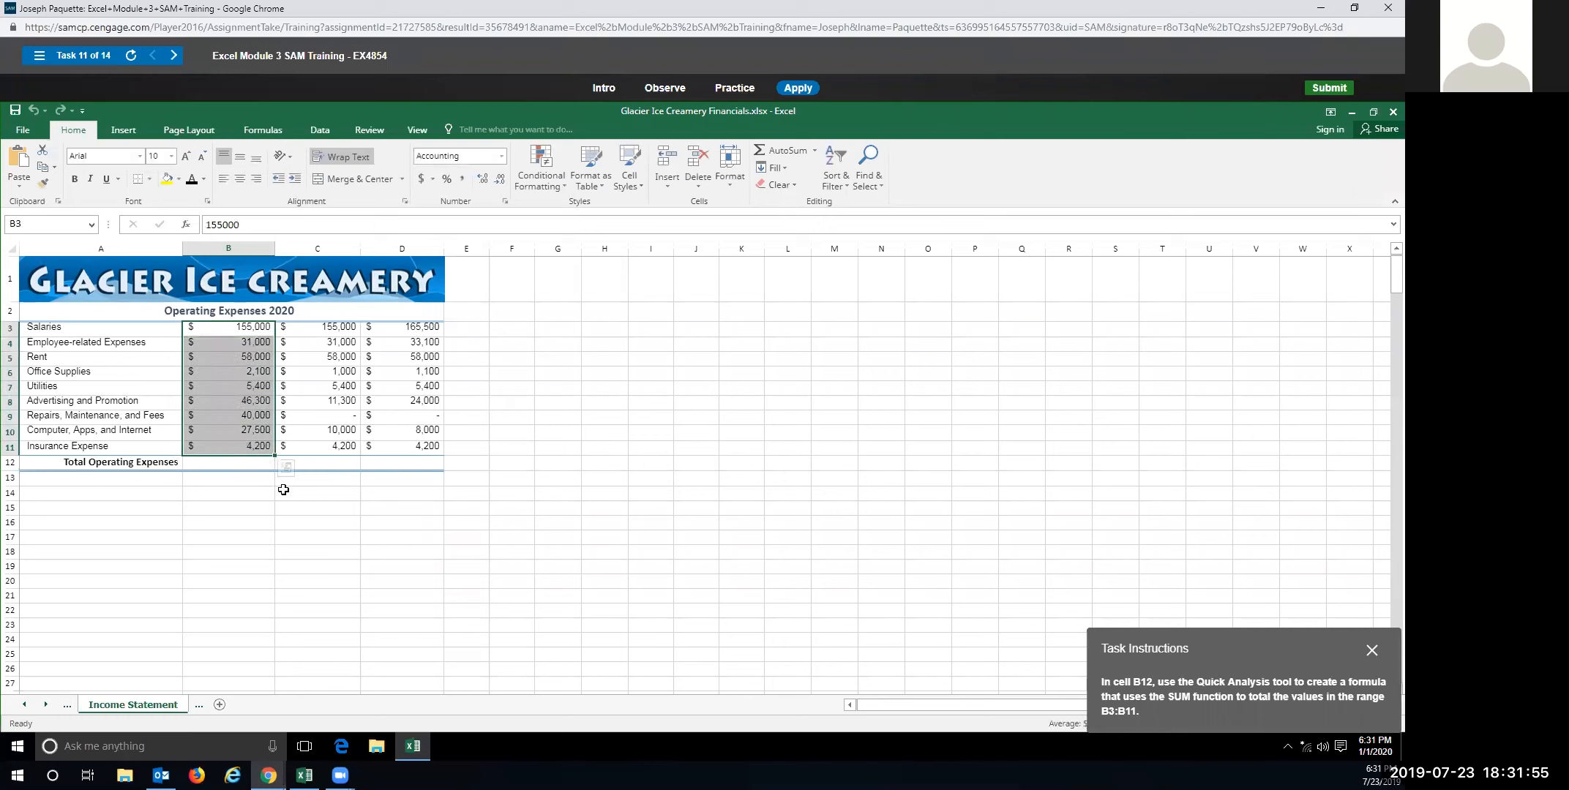
click(286, 469)
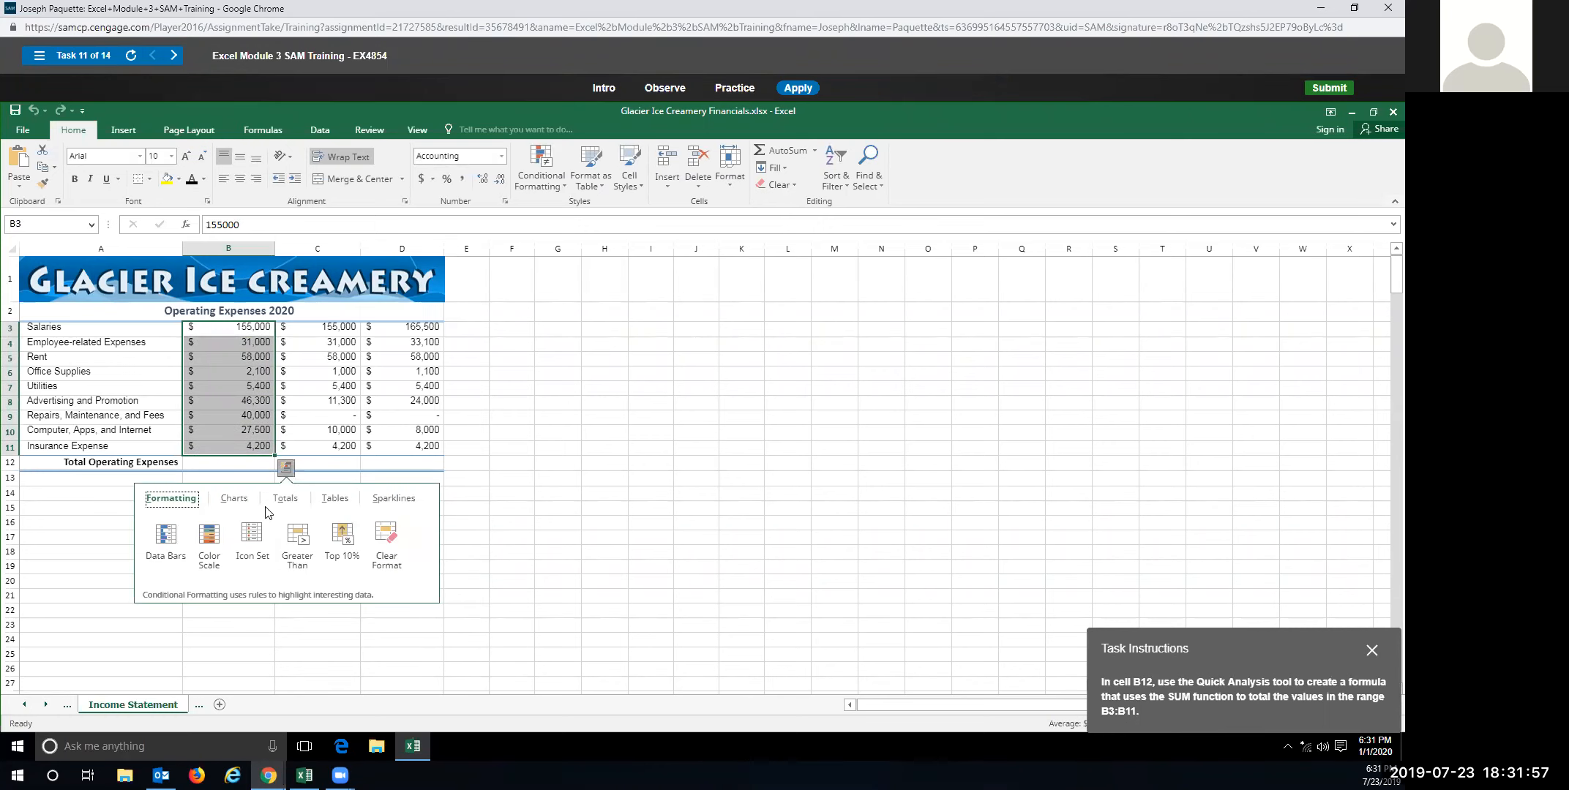
click(285, 498)
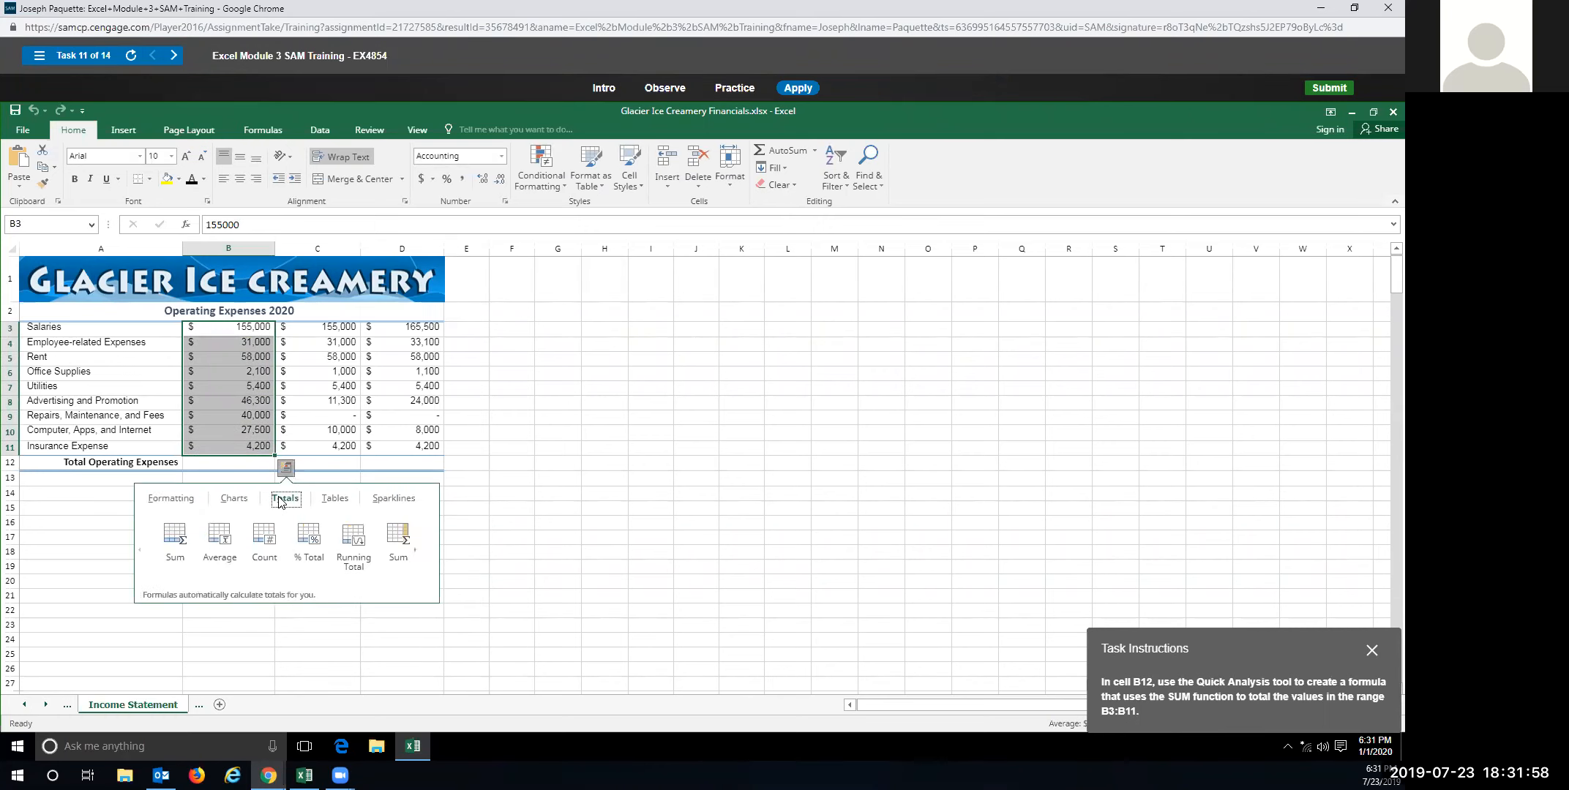
click(173, 541)
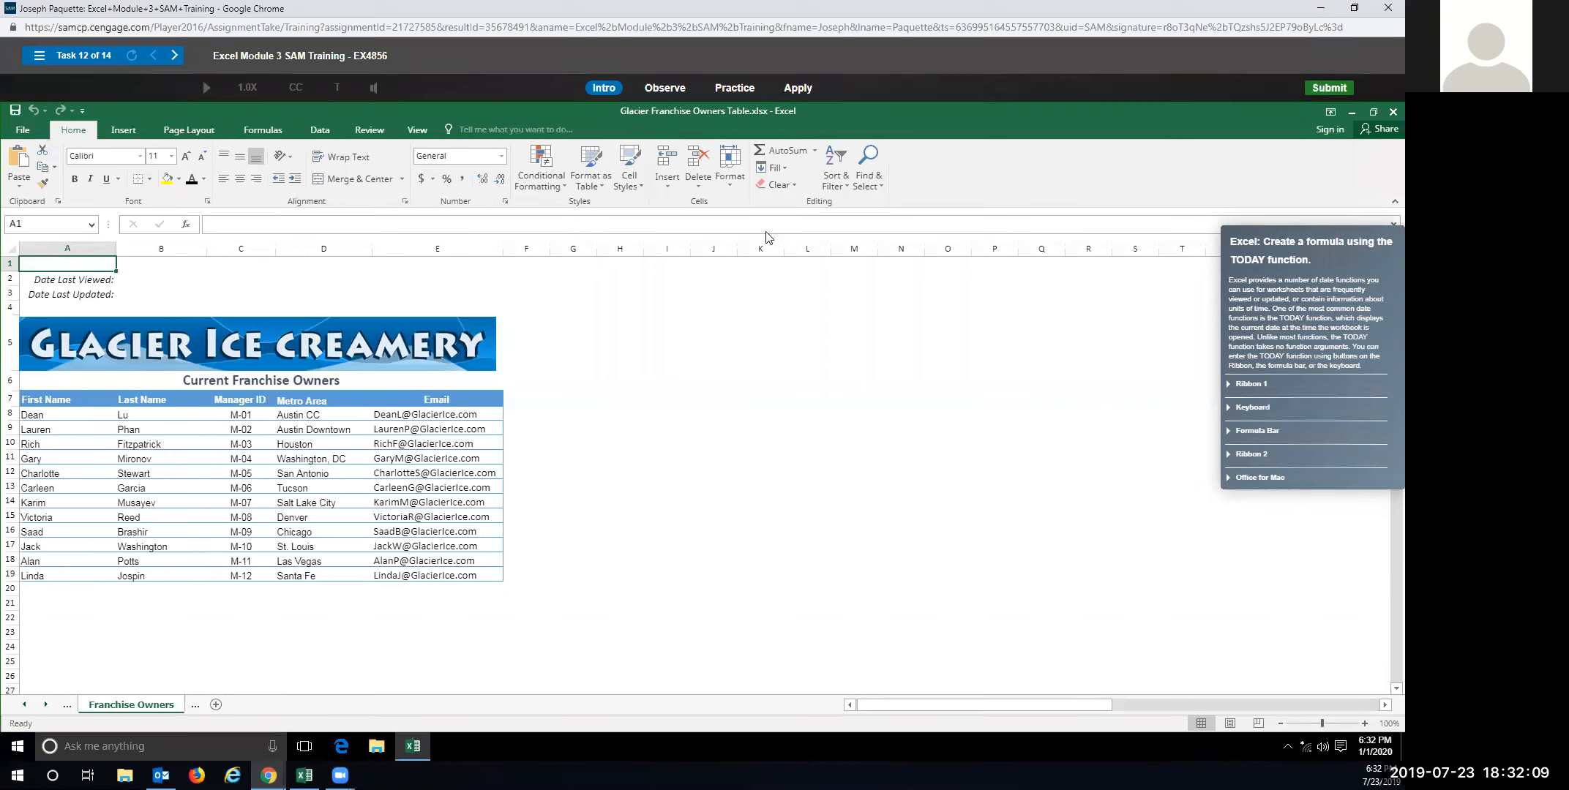
Start Task 12 in Practice mode and insert the TODAY function from the Date & Time functions into cell B2.
click(735, 88)
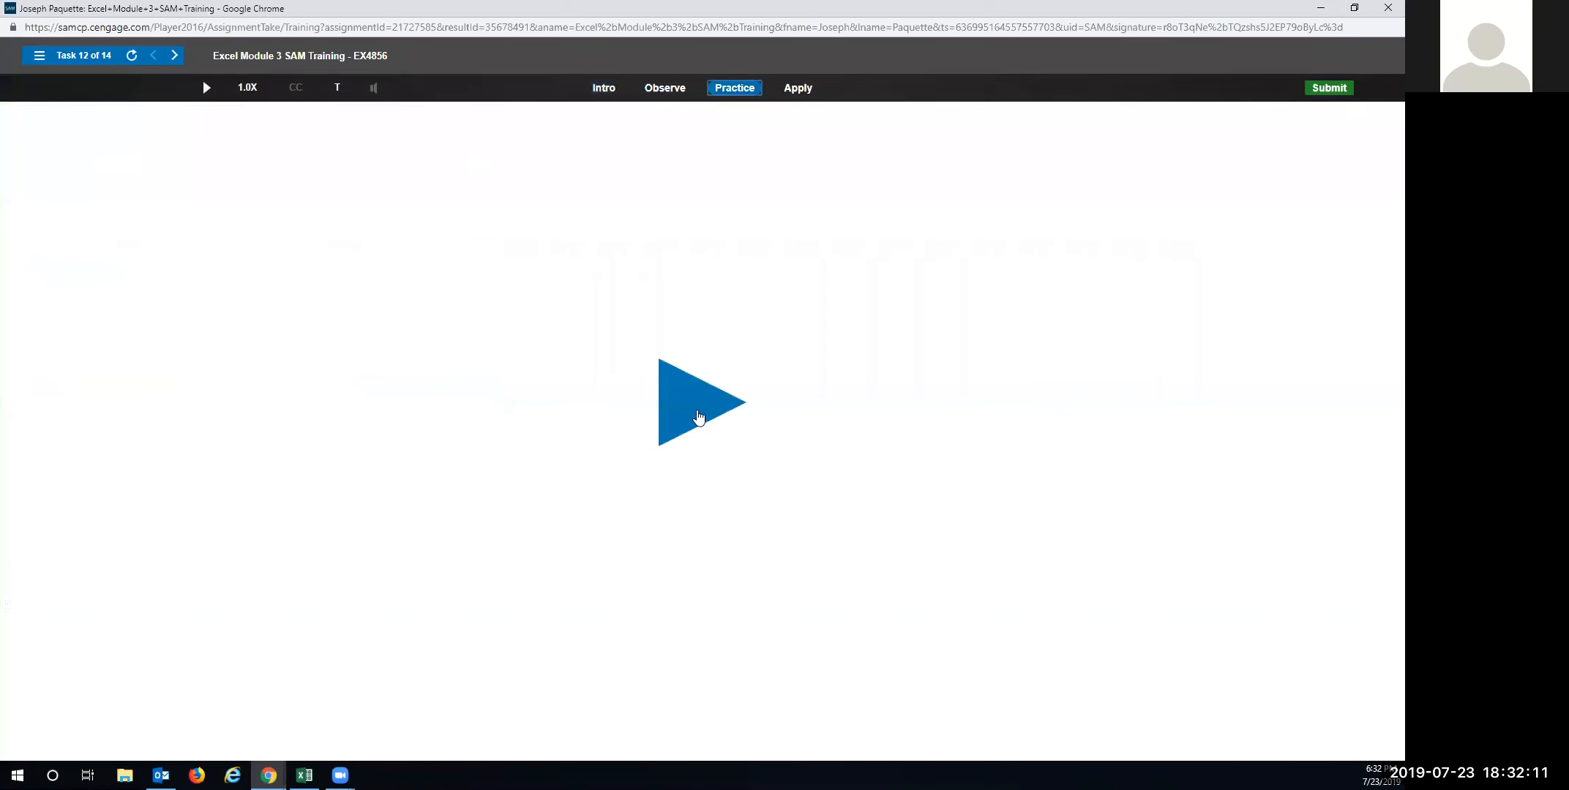
click(700, 413)
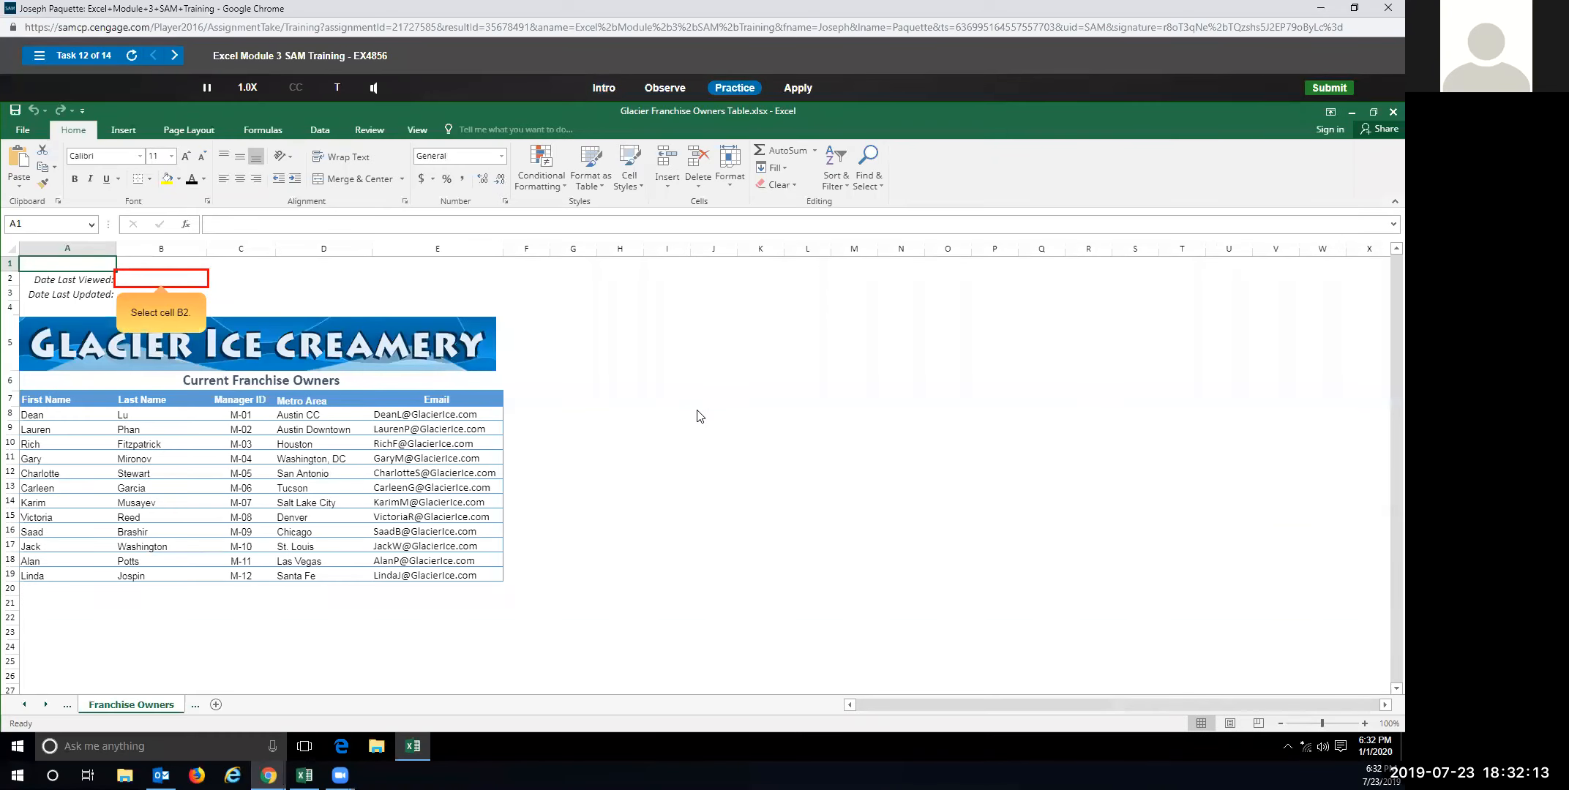
click(162, 284)
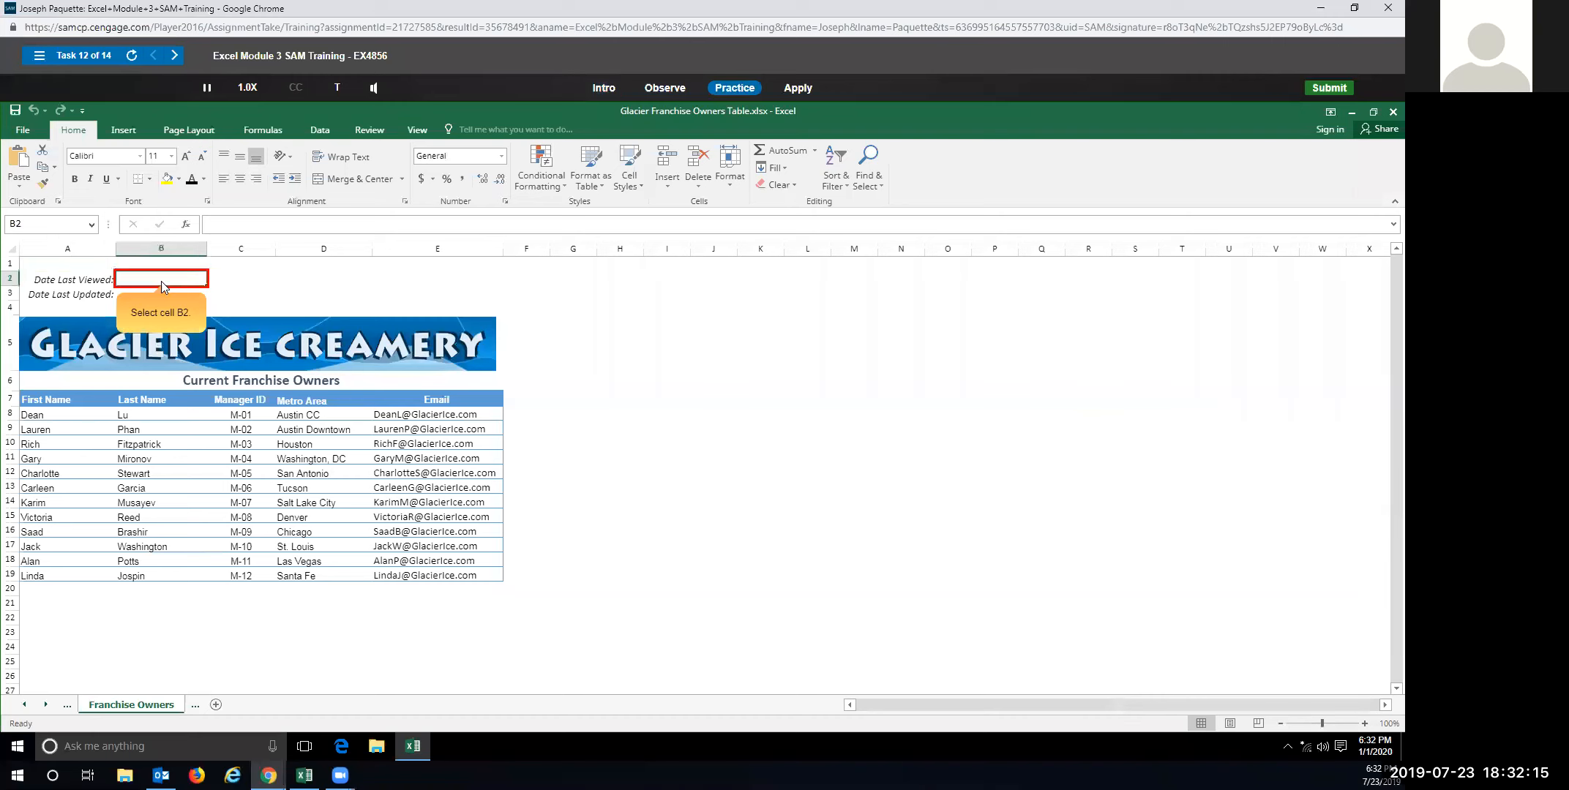
click(264, 127)
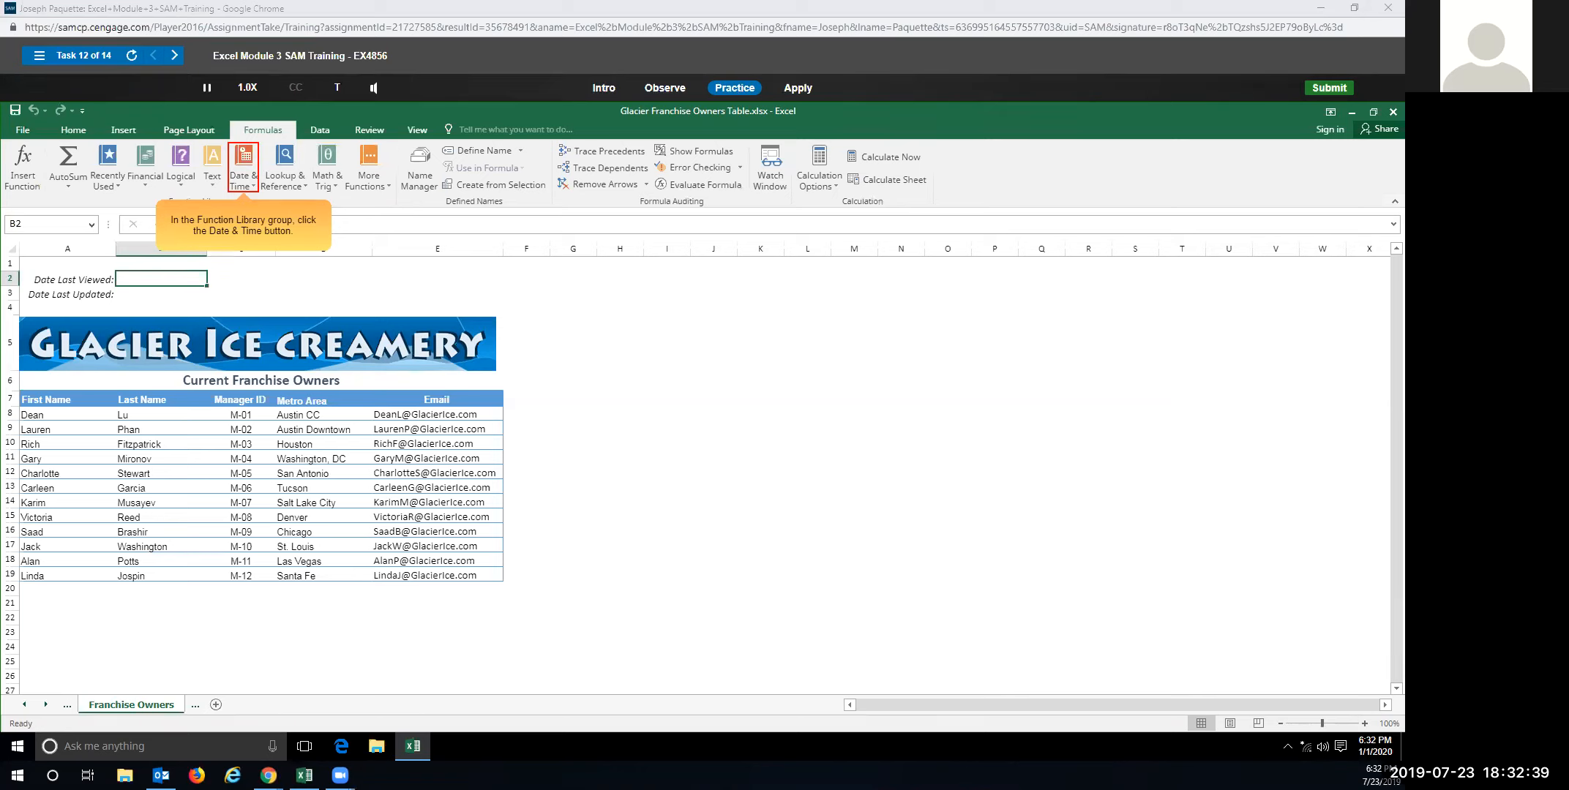
click(247, 181)
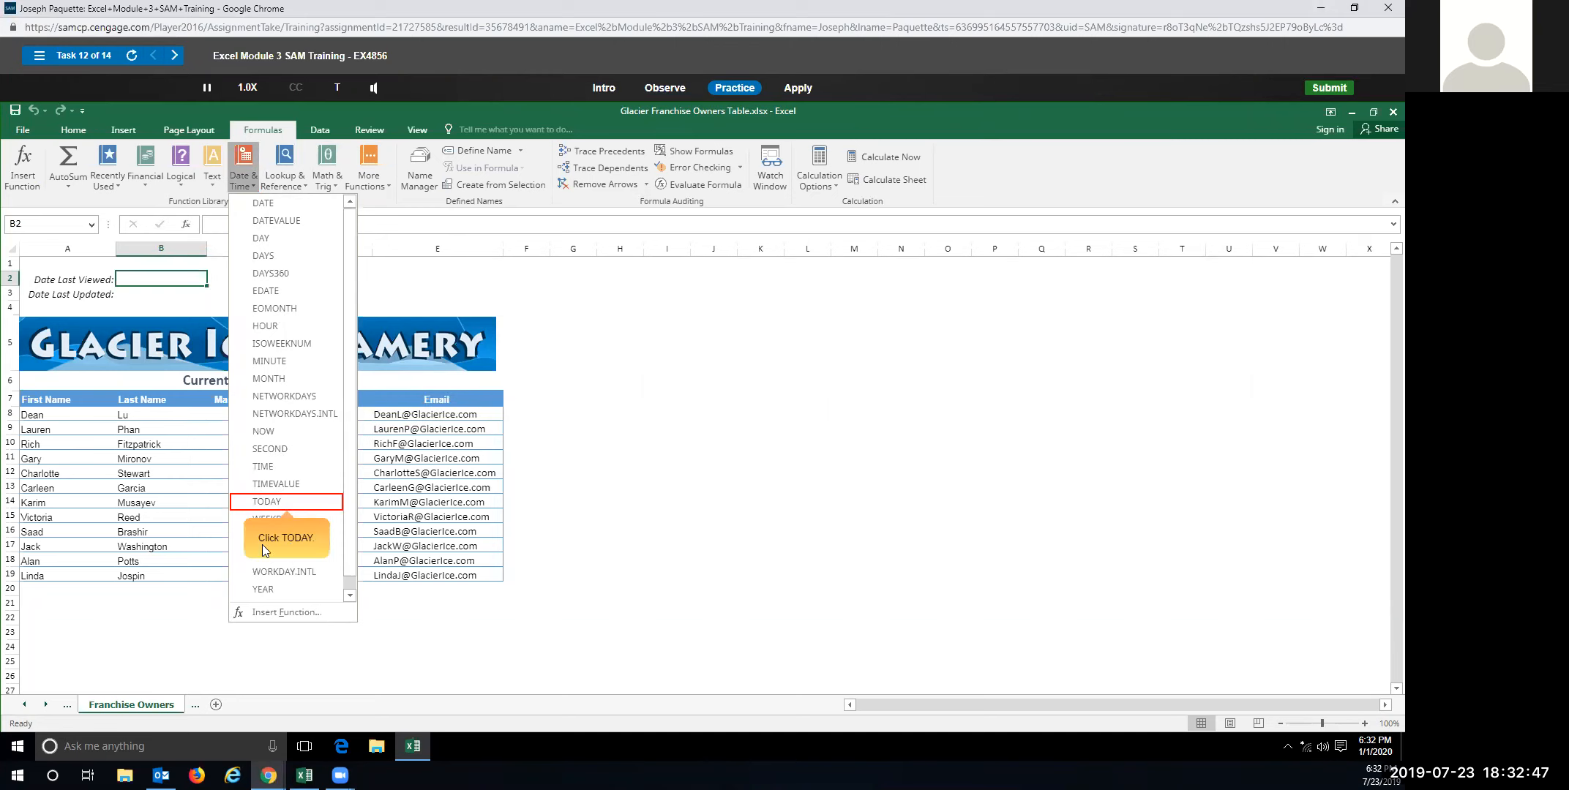
click(266, 502)
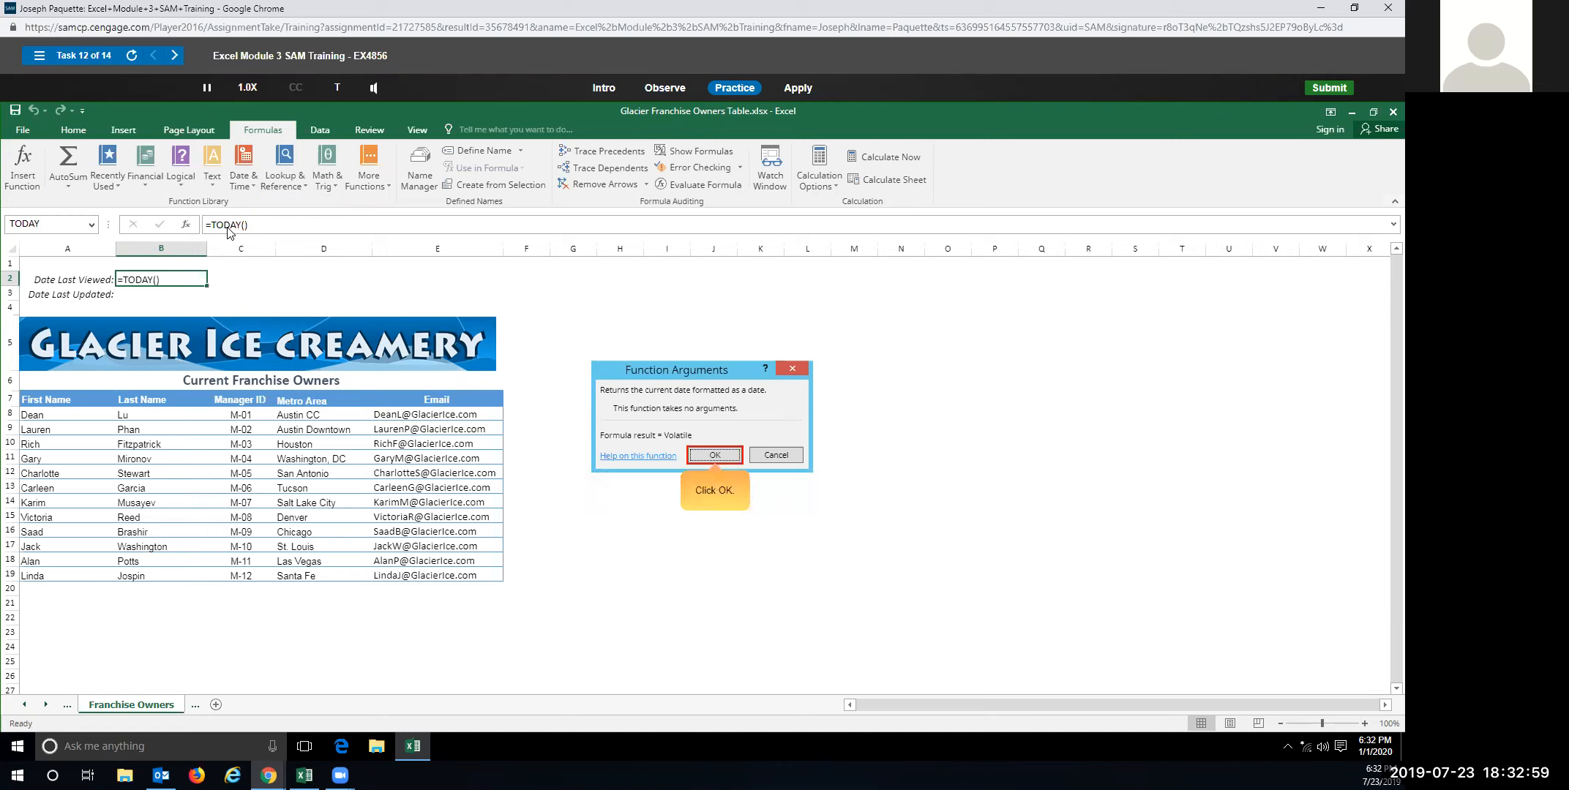
click(714, 456)
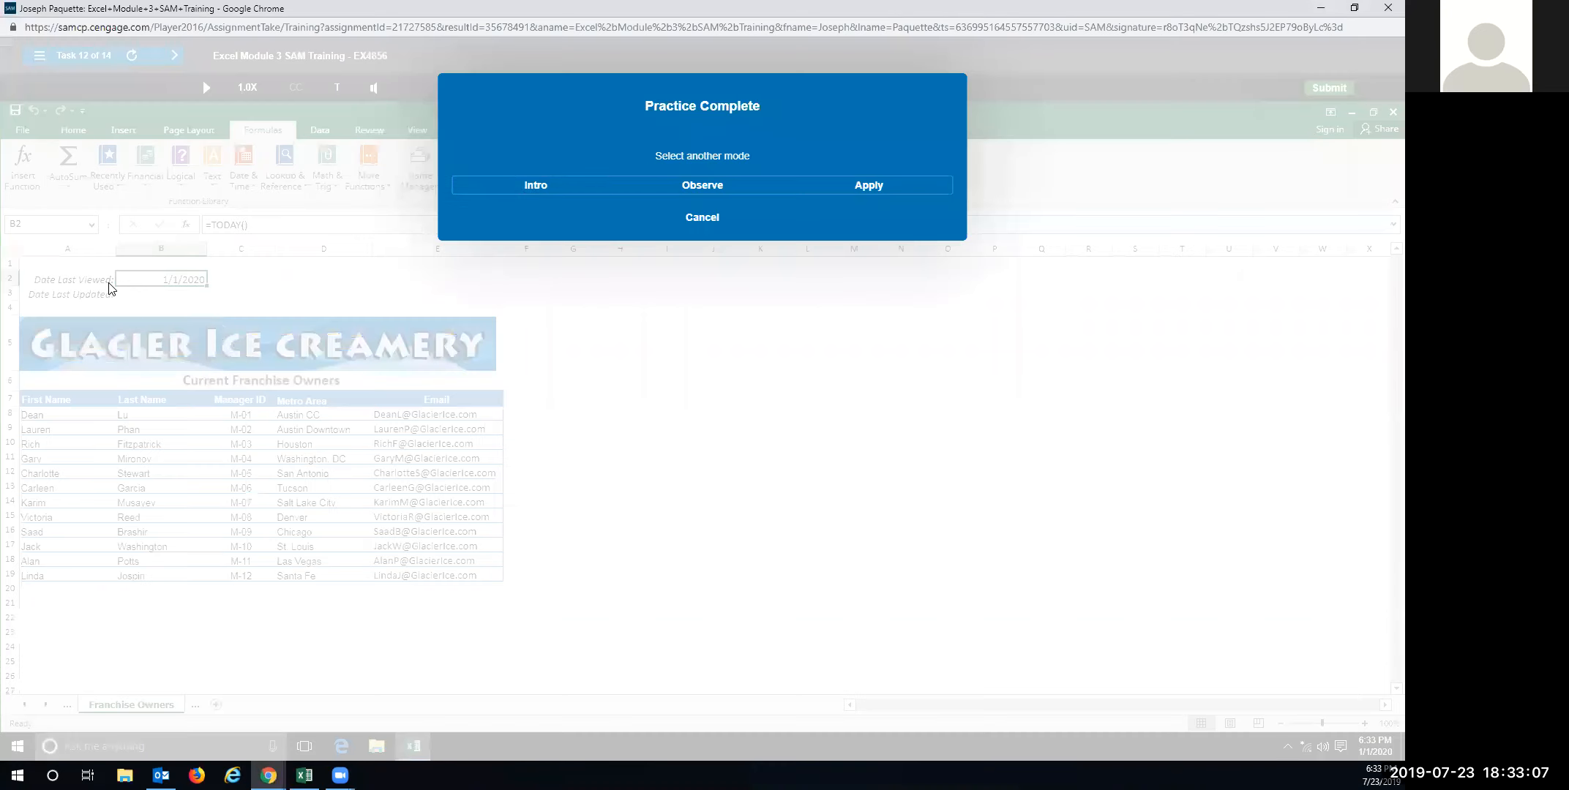
Switch Task 12 to Apply mode and enter =TODAY() in the Date Last Viewed cell B2.
click(830, 188)
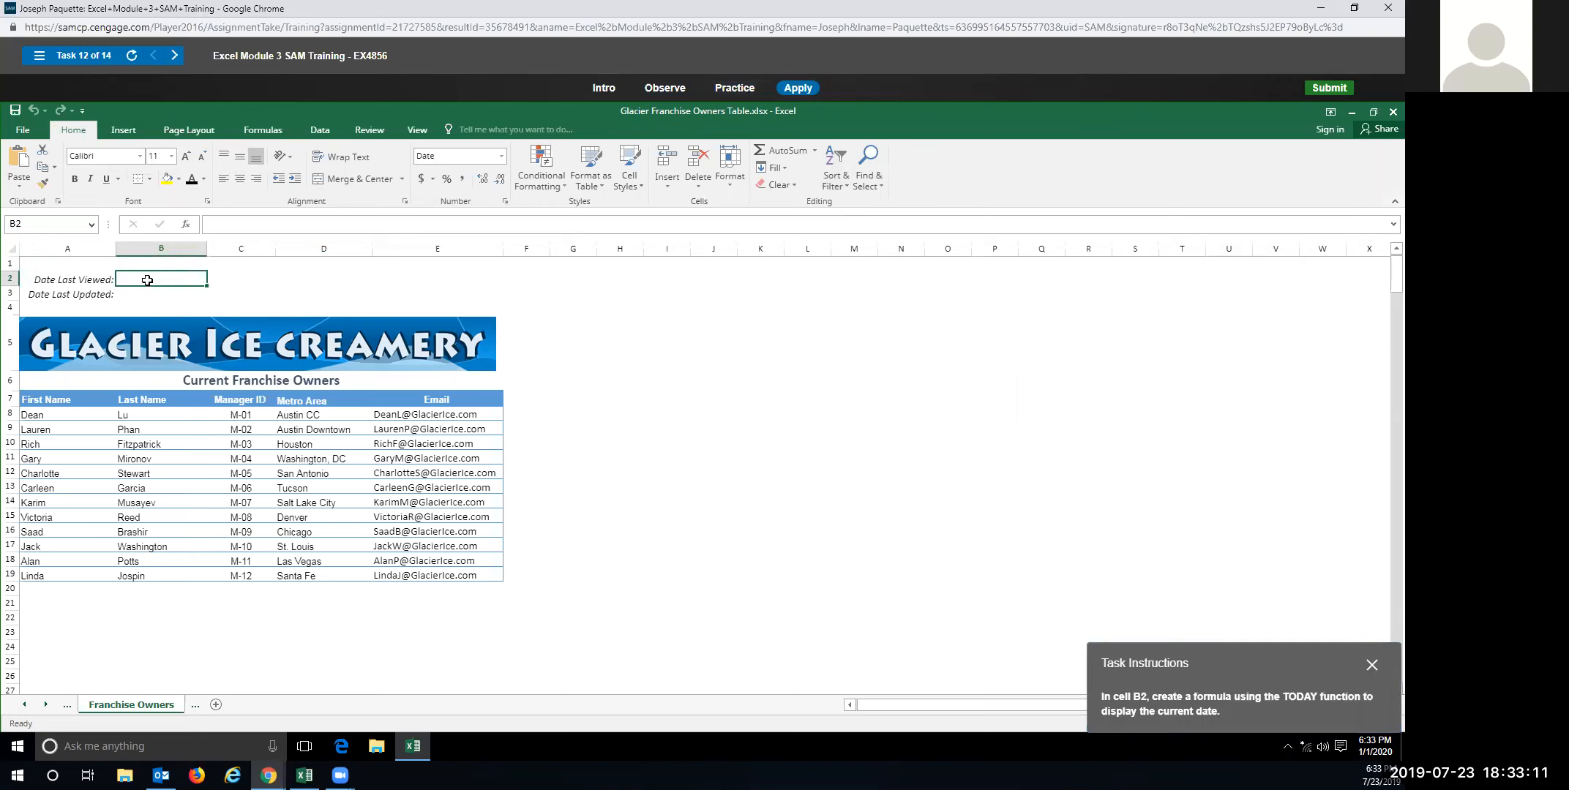
text(=)
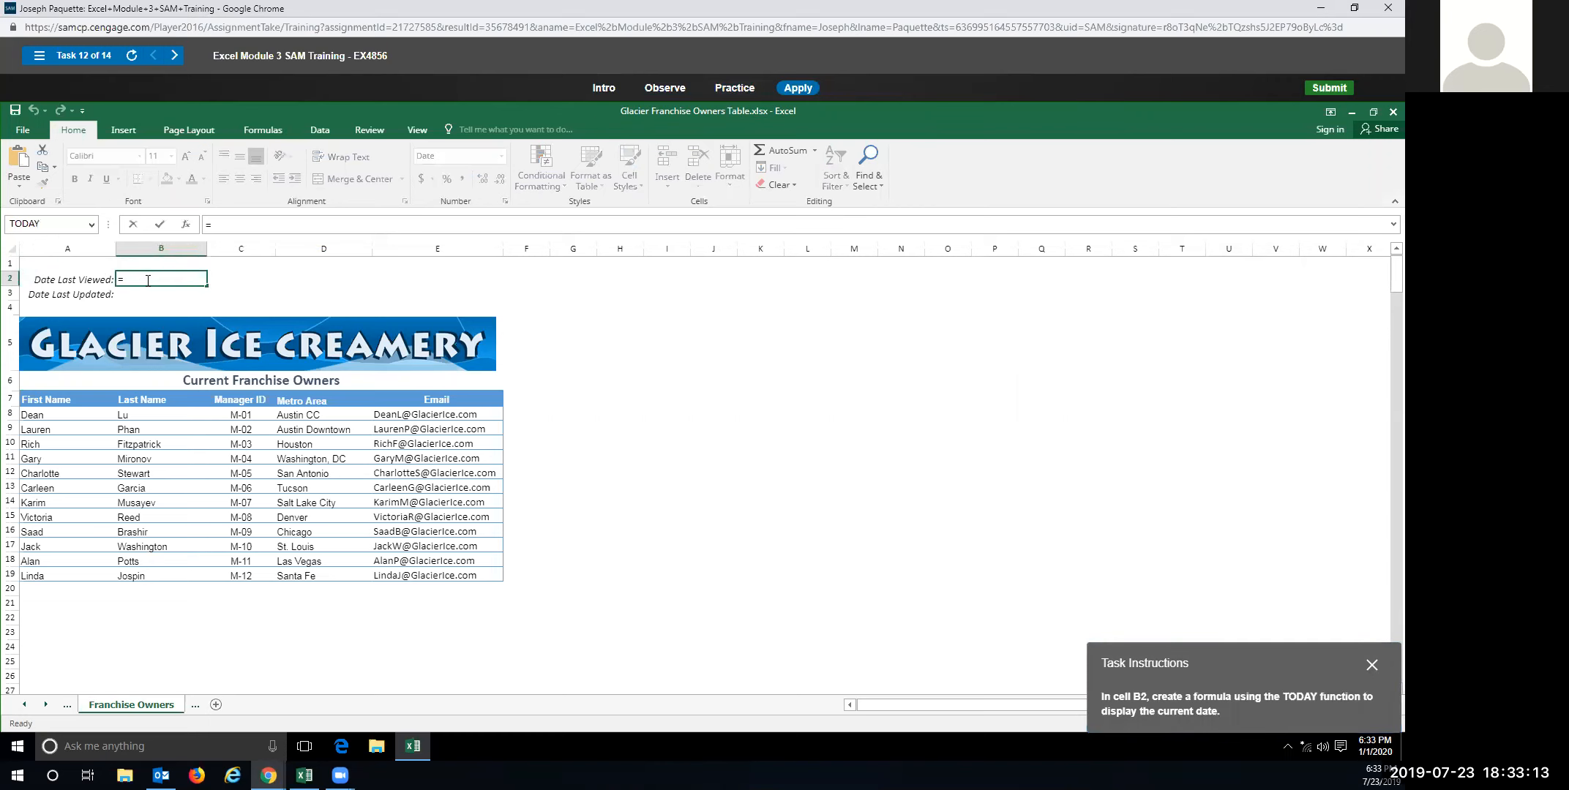
text(to)
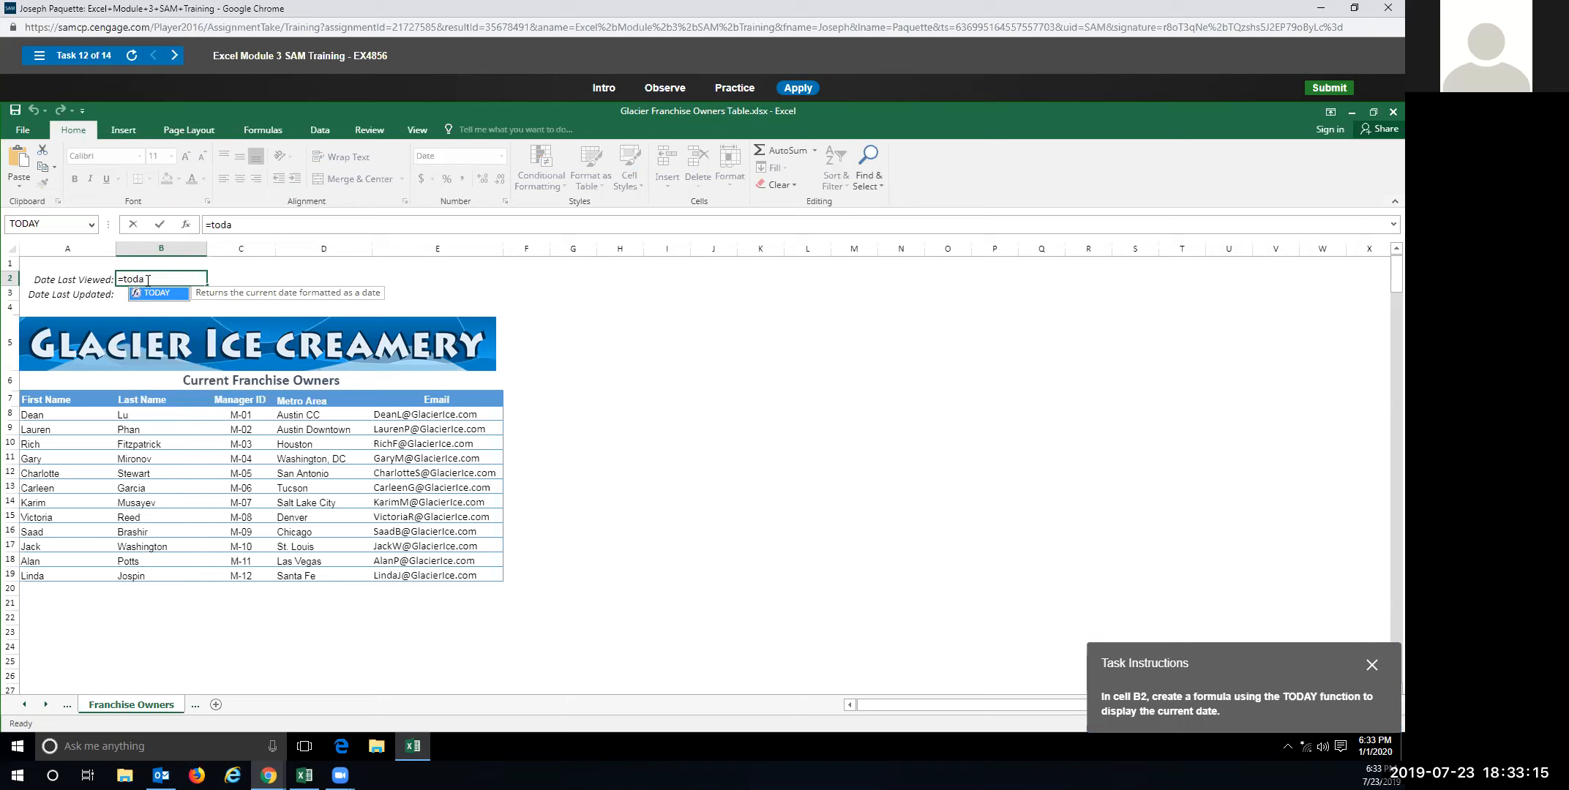
text(da)
double_click(144, 295)
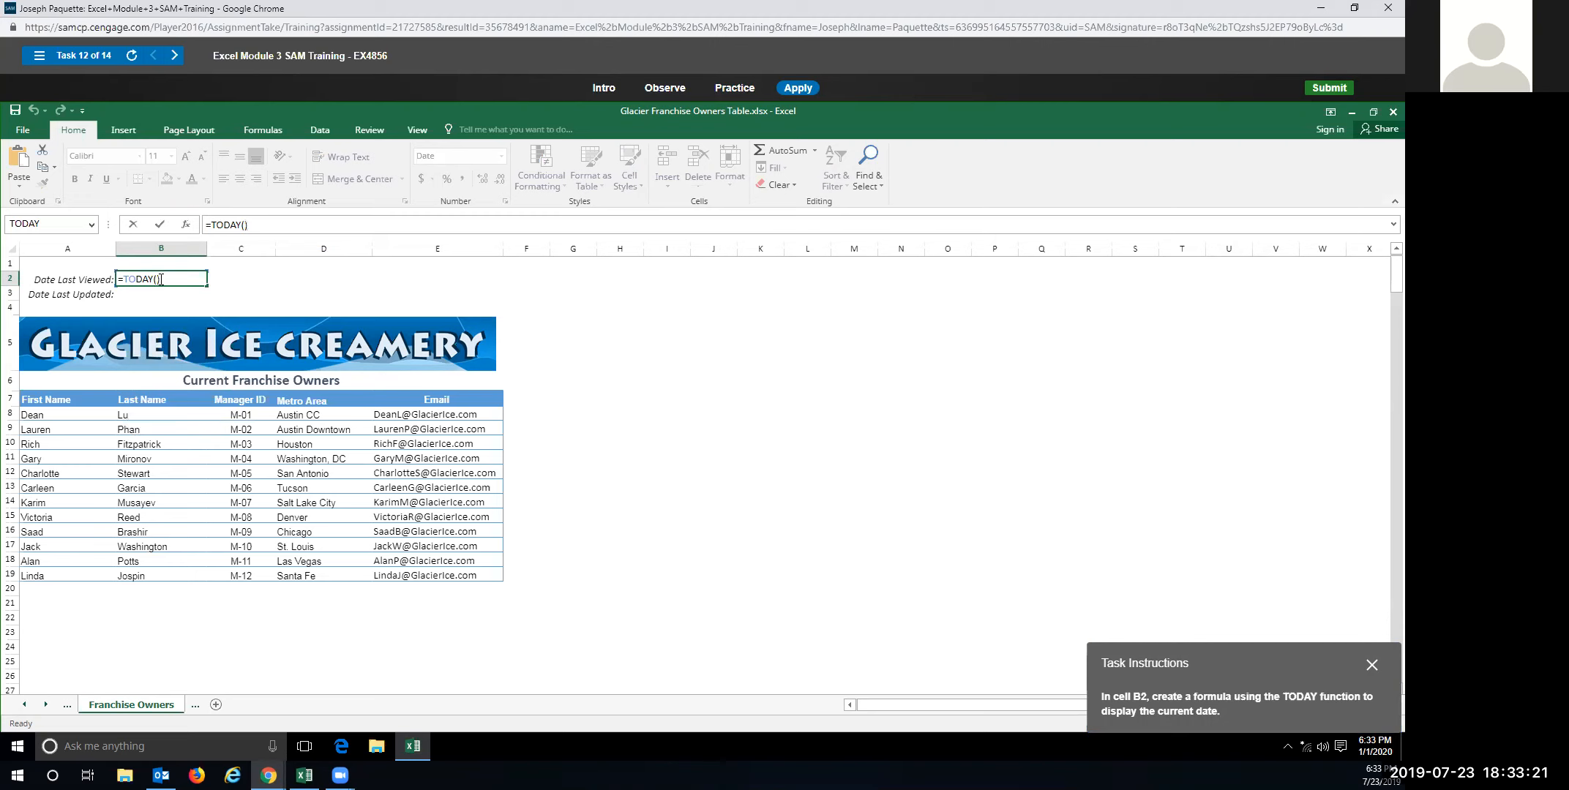
key(Return)
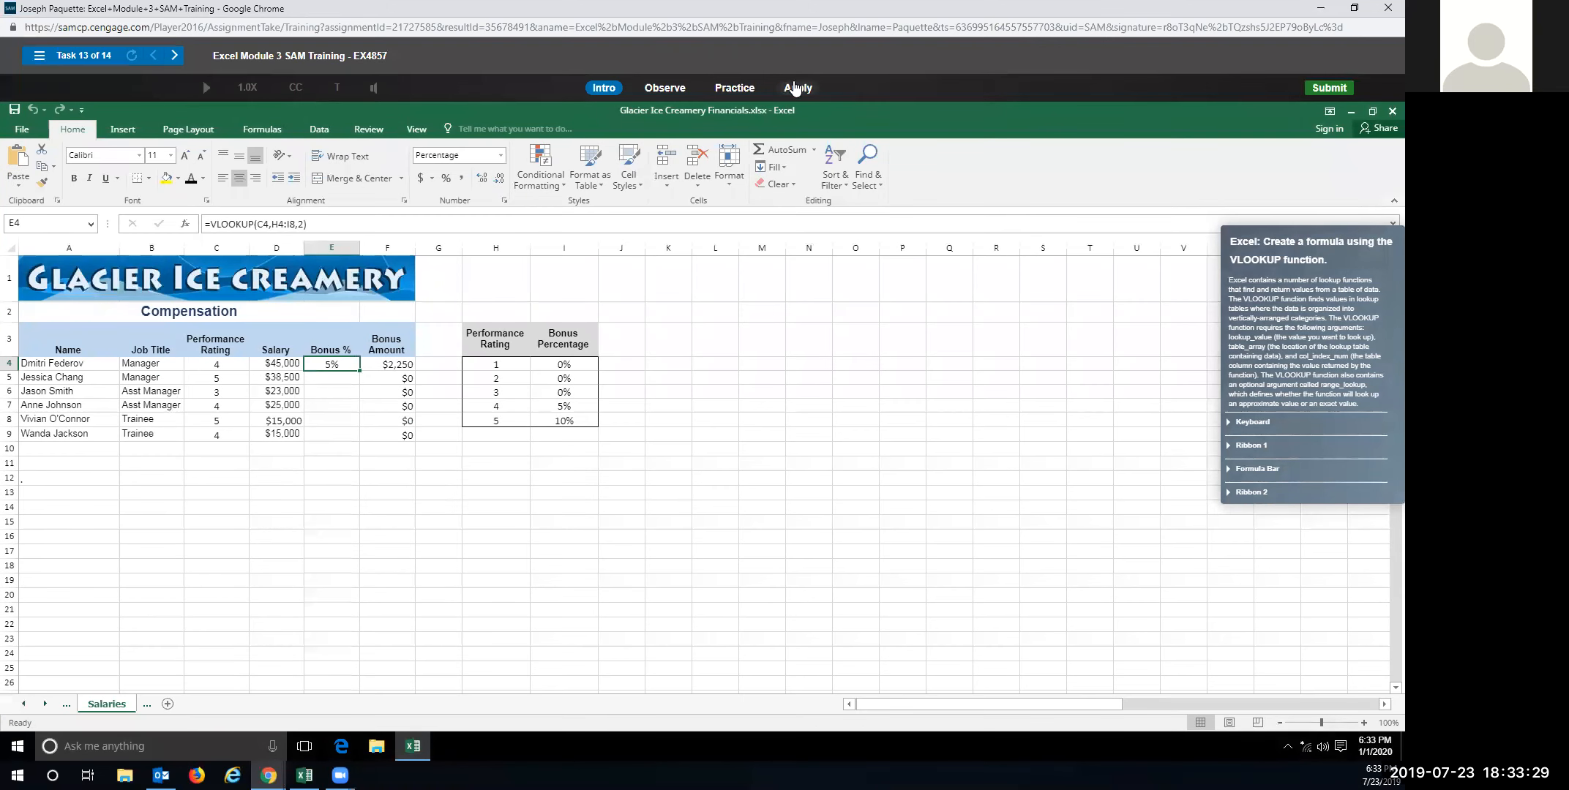
Start Task 13 in Practice mode and select the empty Bonus % cell E5.
click(732, 89)
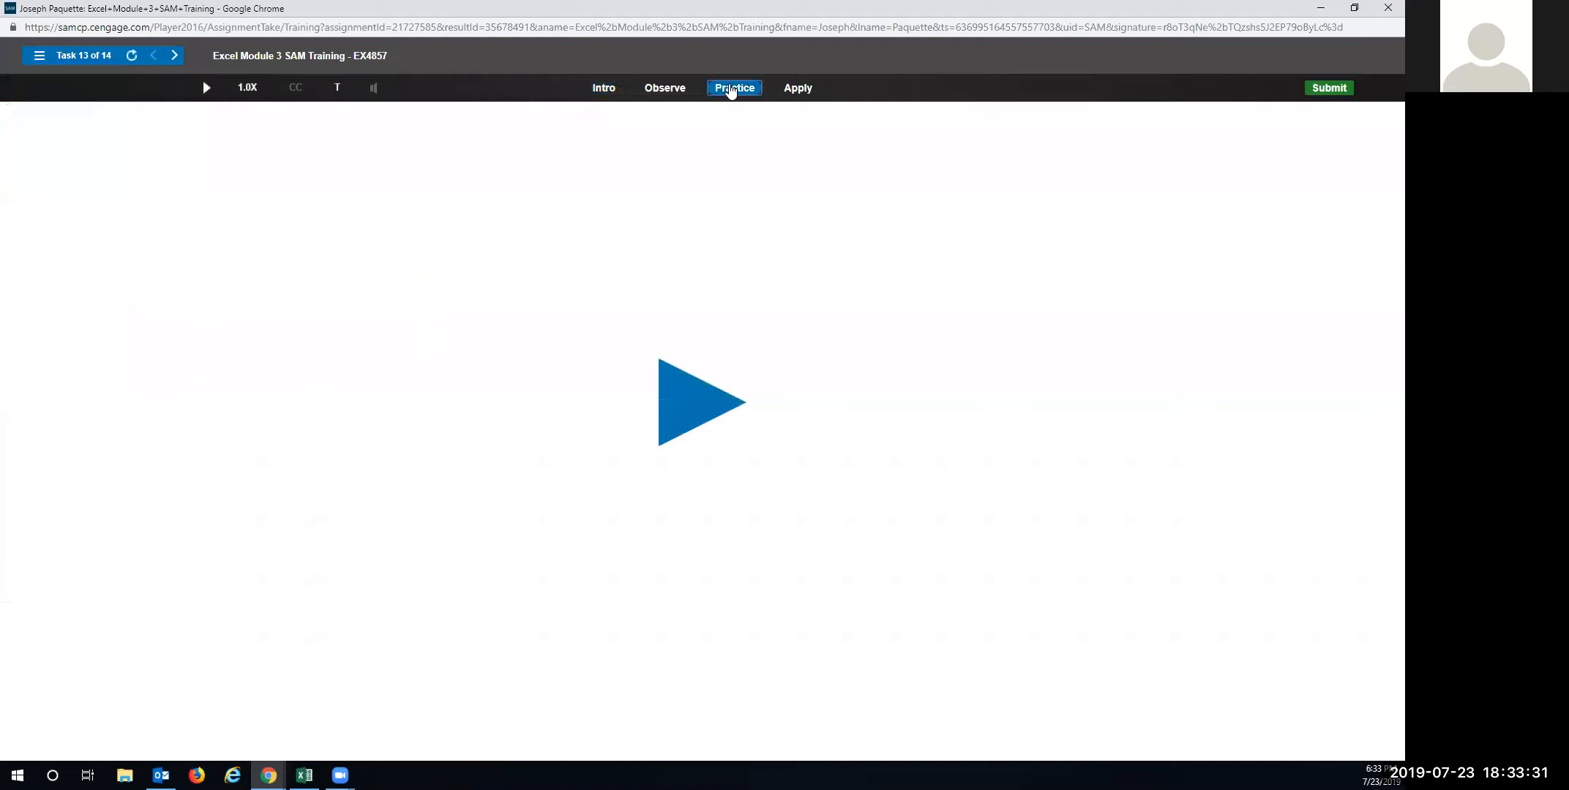
click(693, 408)
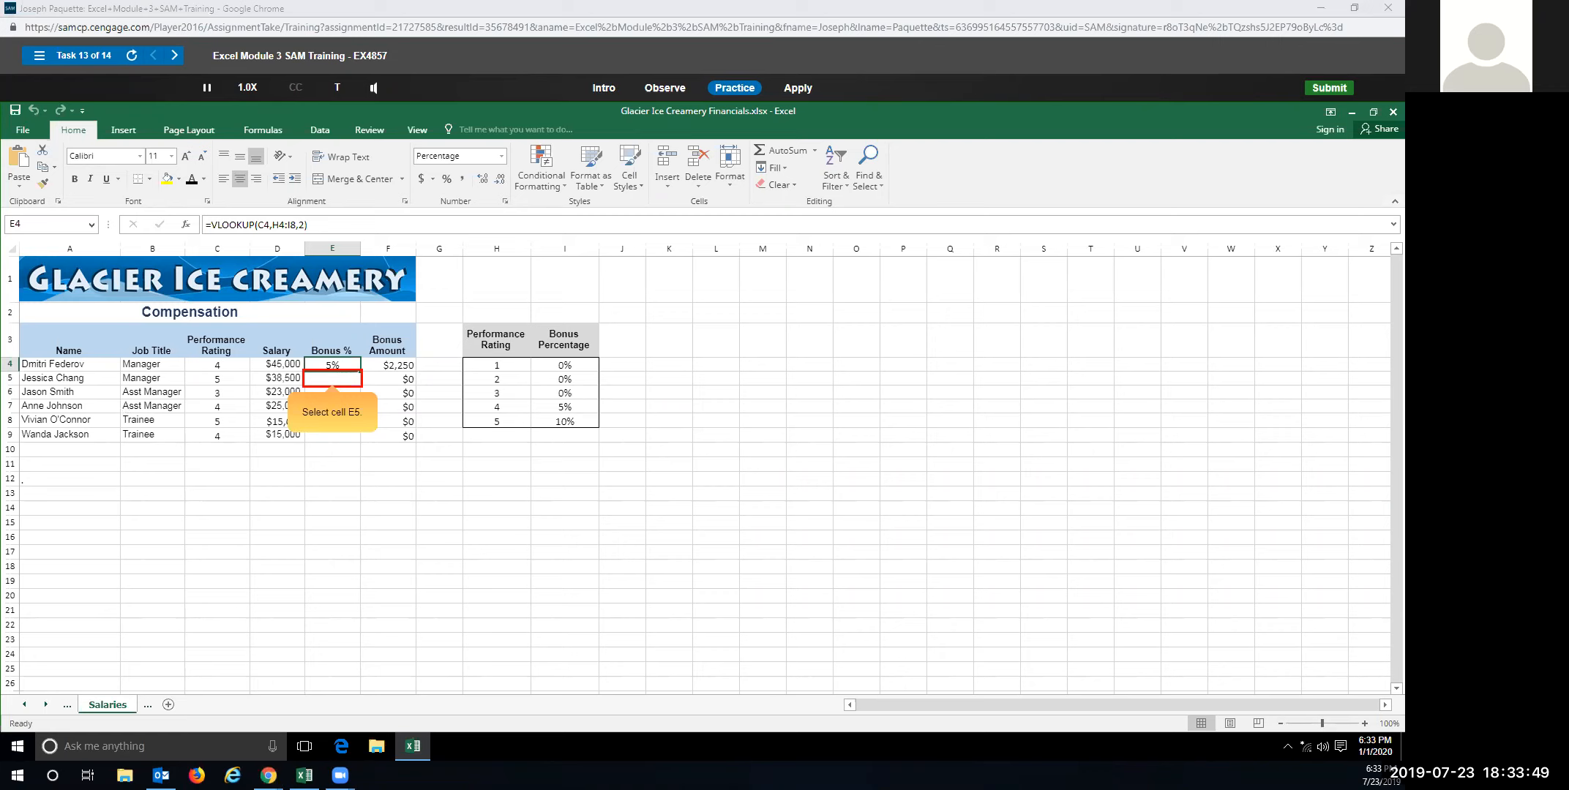
click(348, 381)
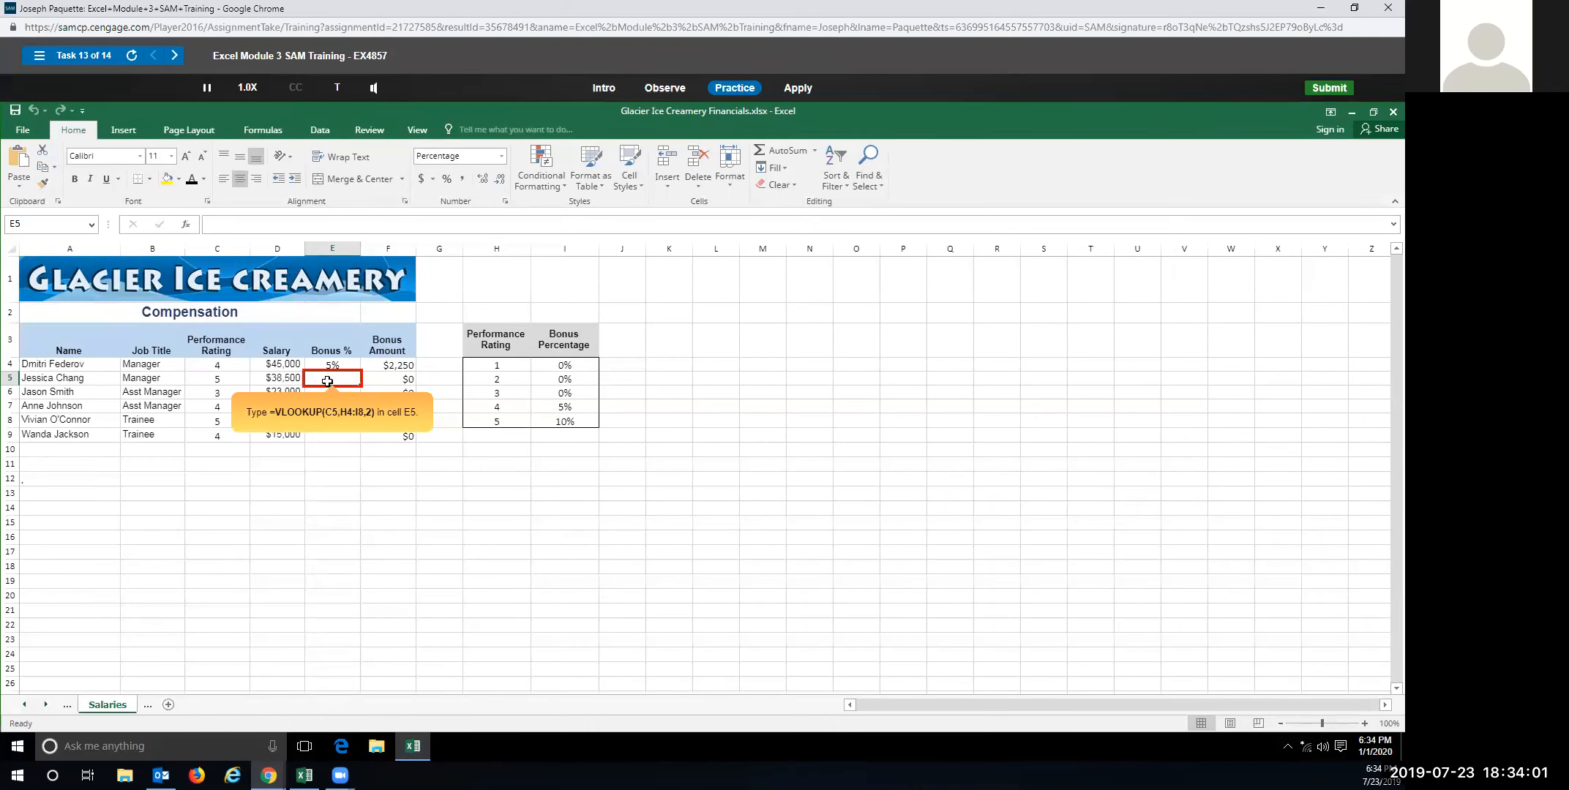
Enter the formula =VLOOKUP(C5,H4:I8,2) in cell E5.
text(=)
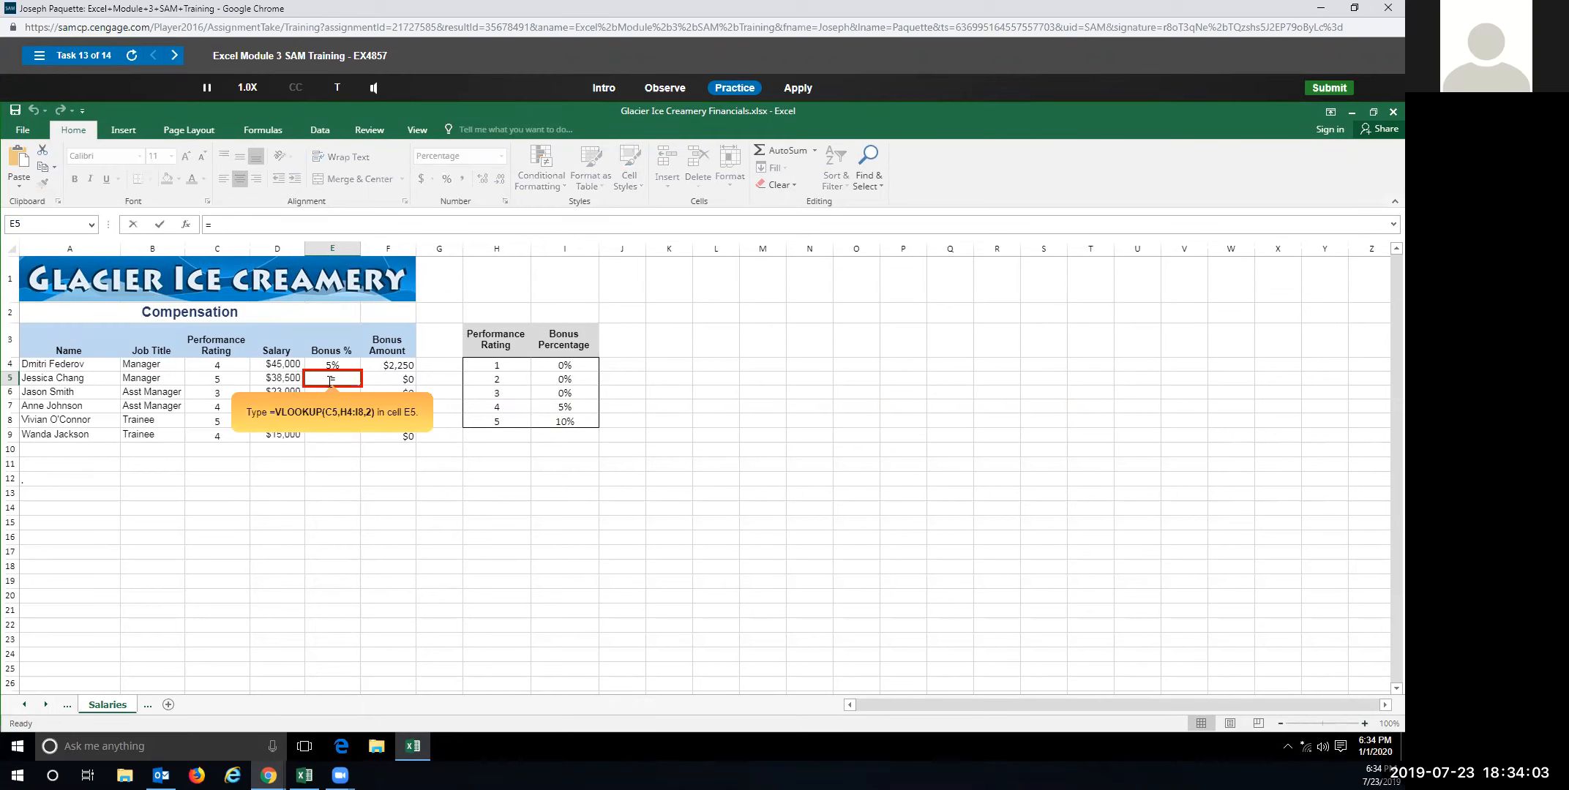
text(V)
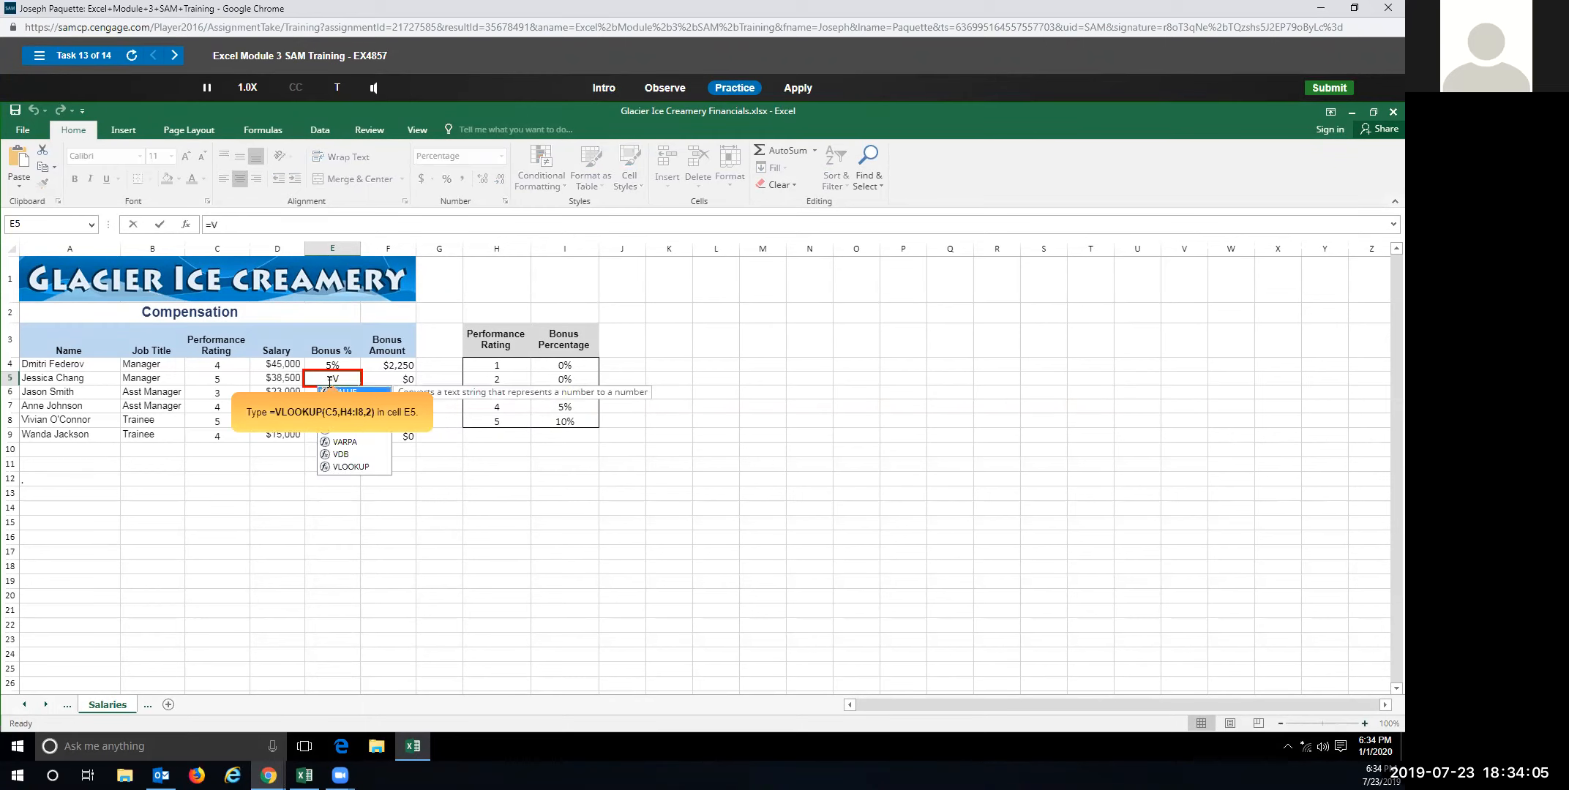
text(LOOKUP()
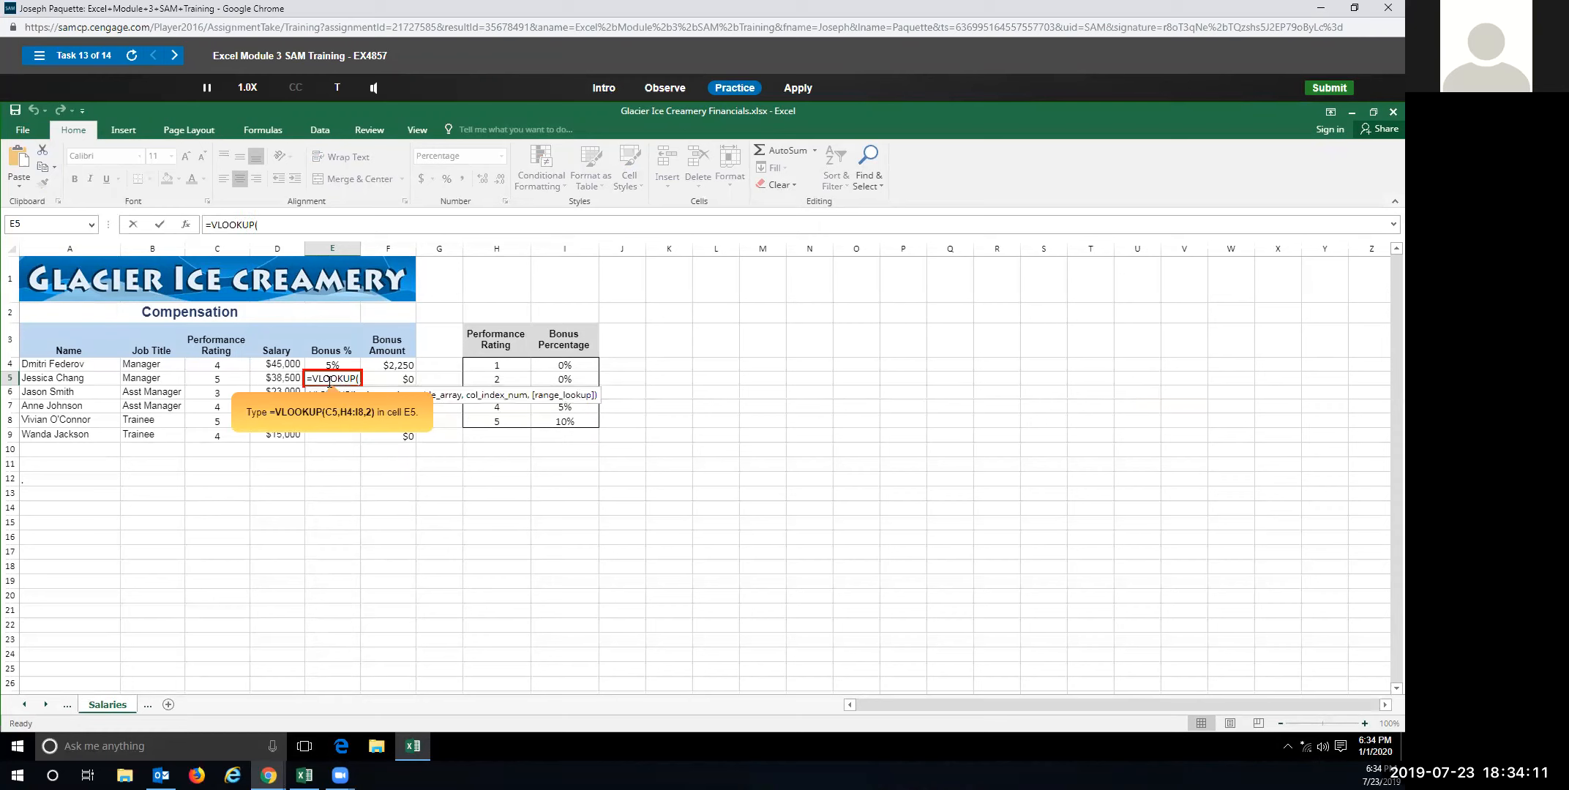
text(C%)
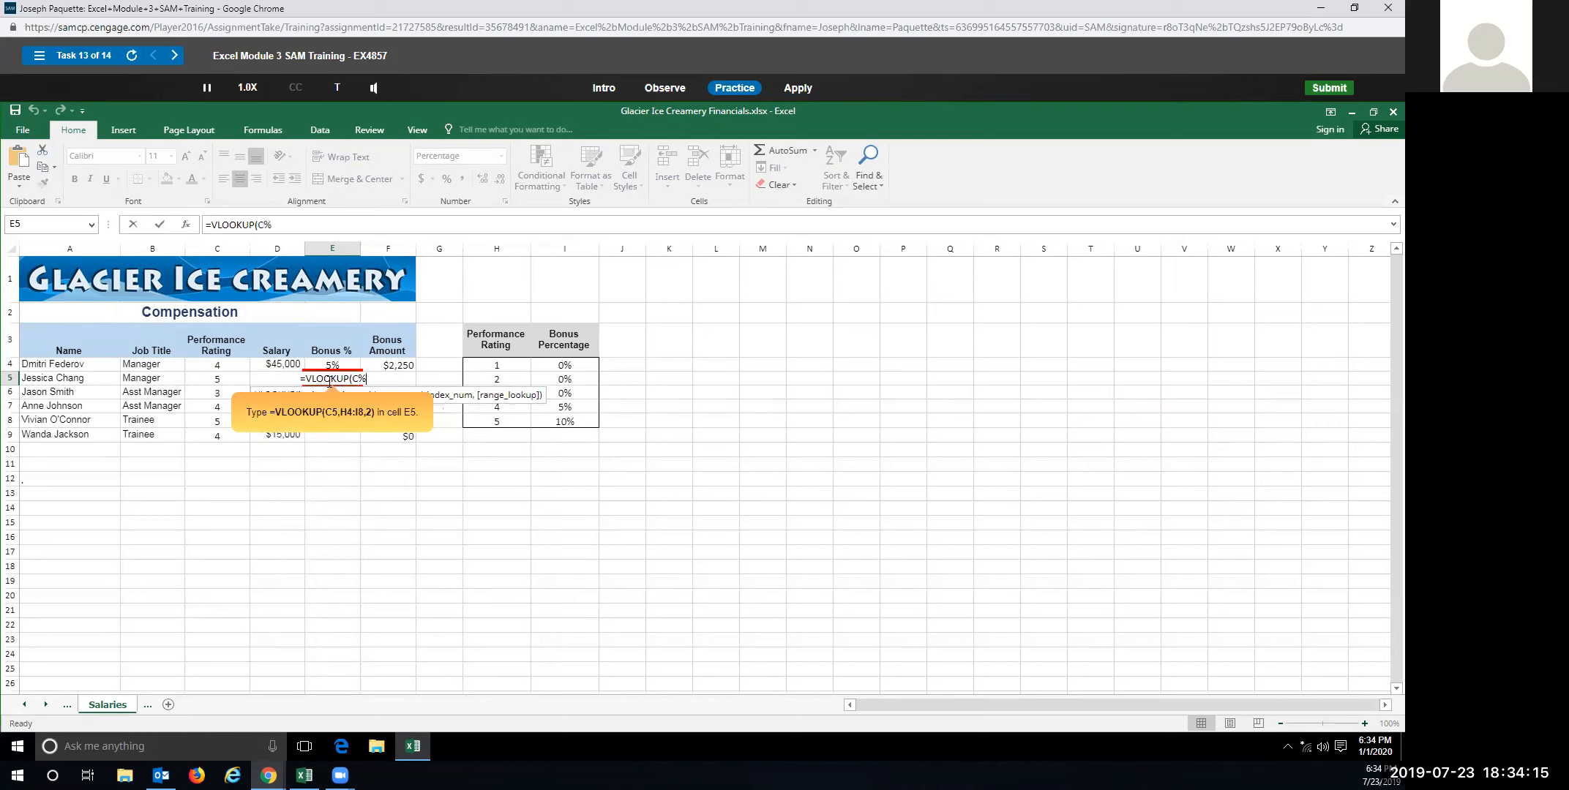
key(BackSpace)
text(5)
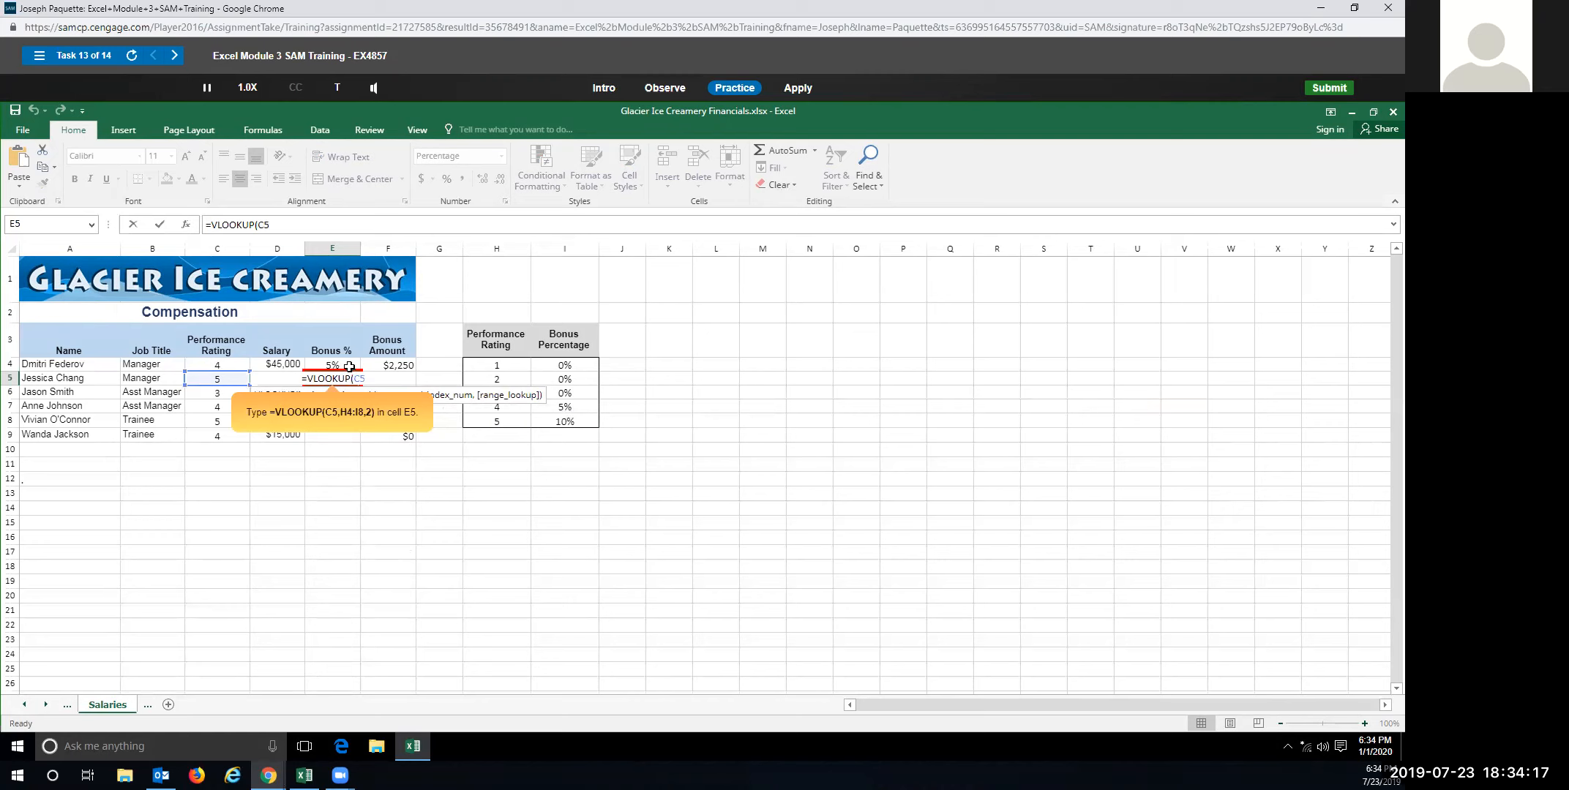
text(,H$)
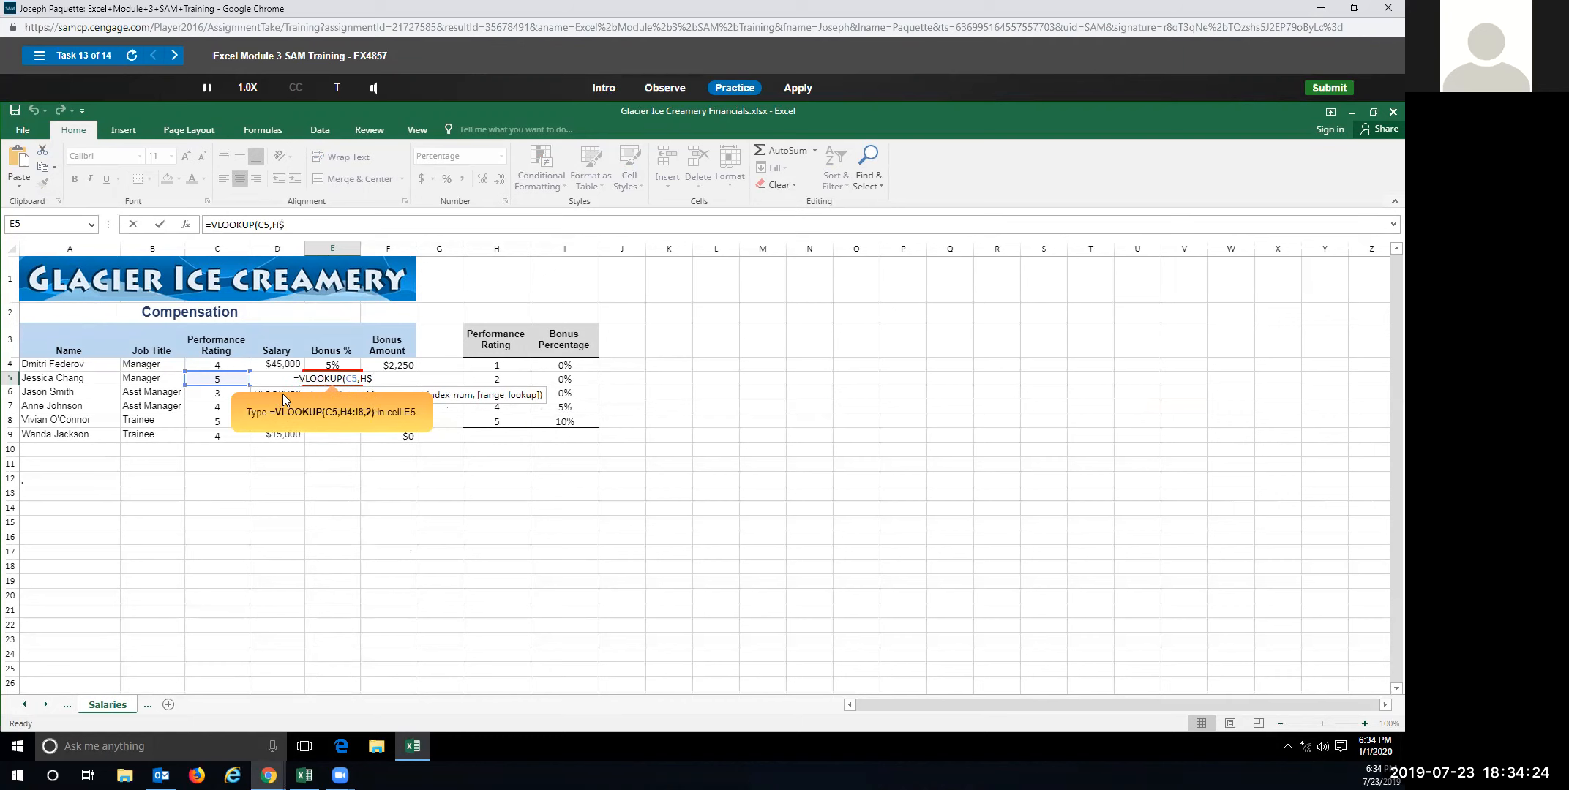
key(BackSpace)
text(4)
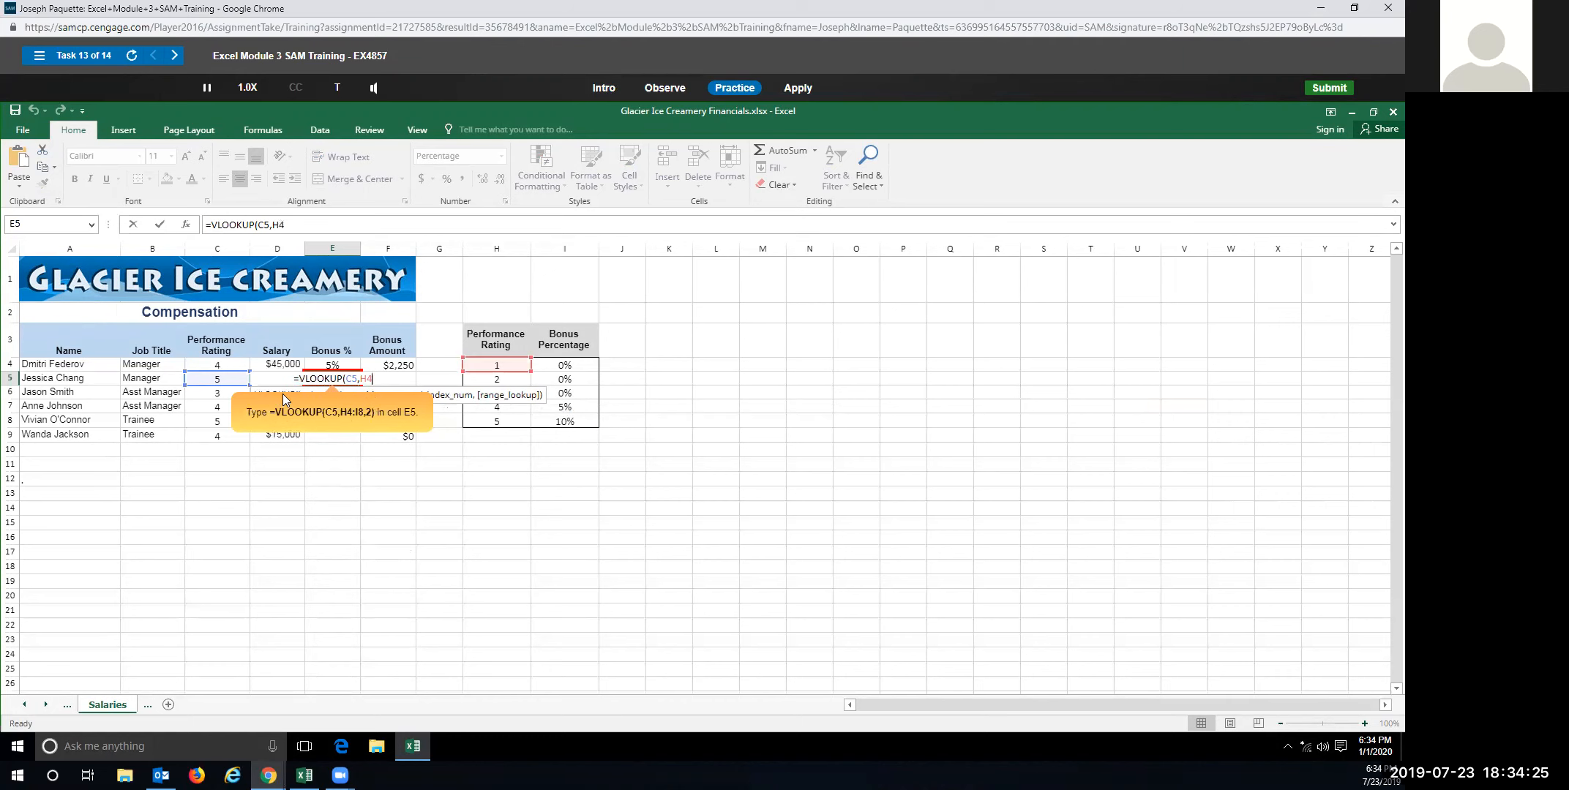
text(:I8)
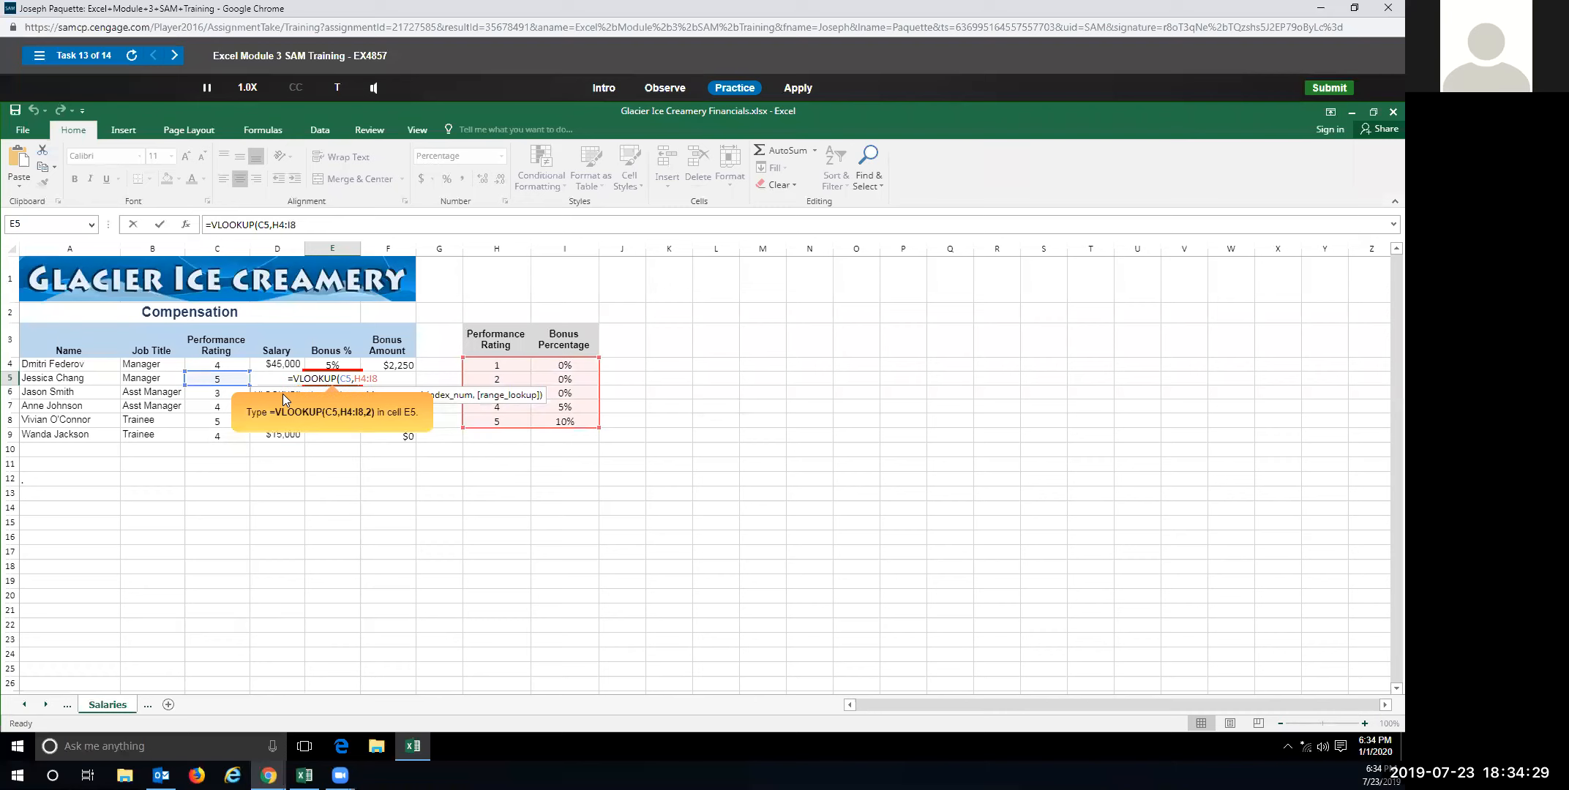
text(,2))
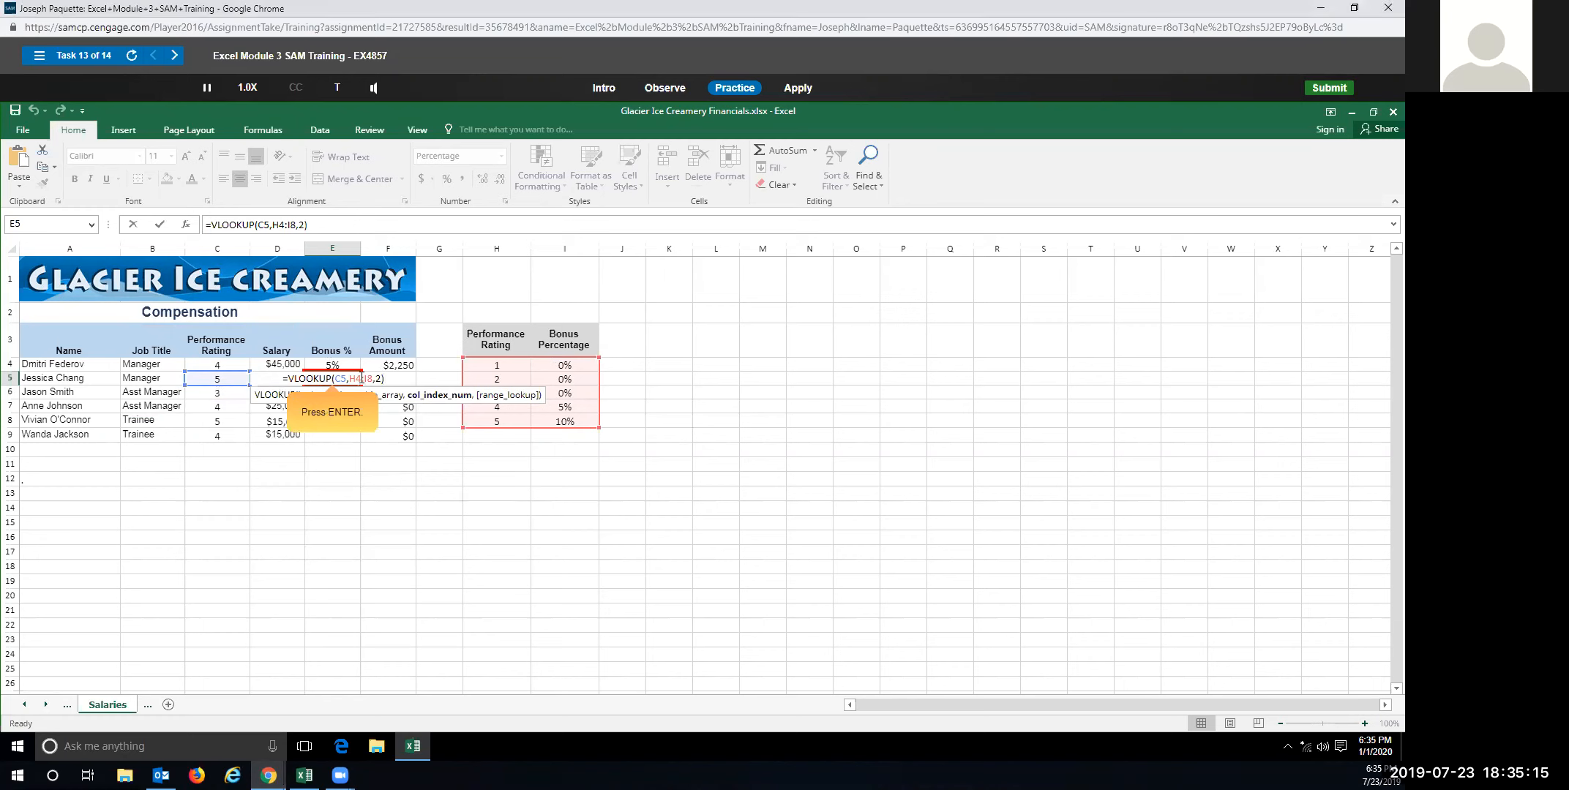
key(Return)
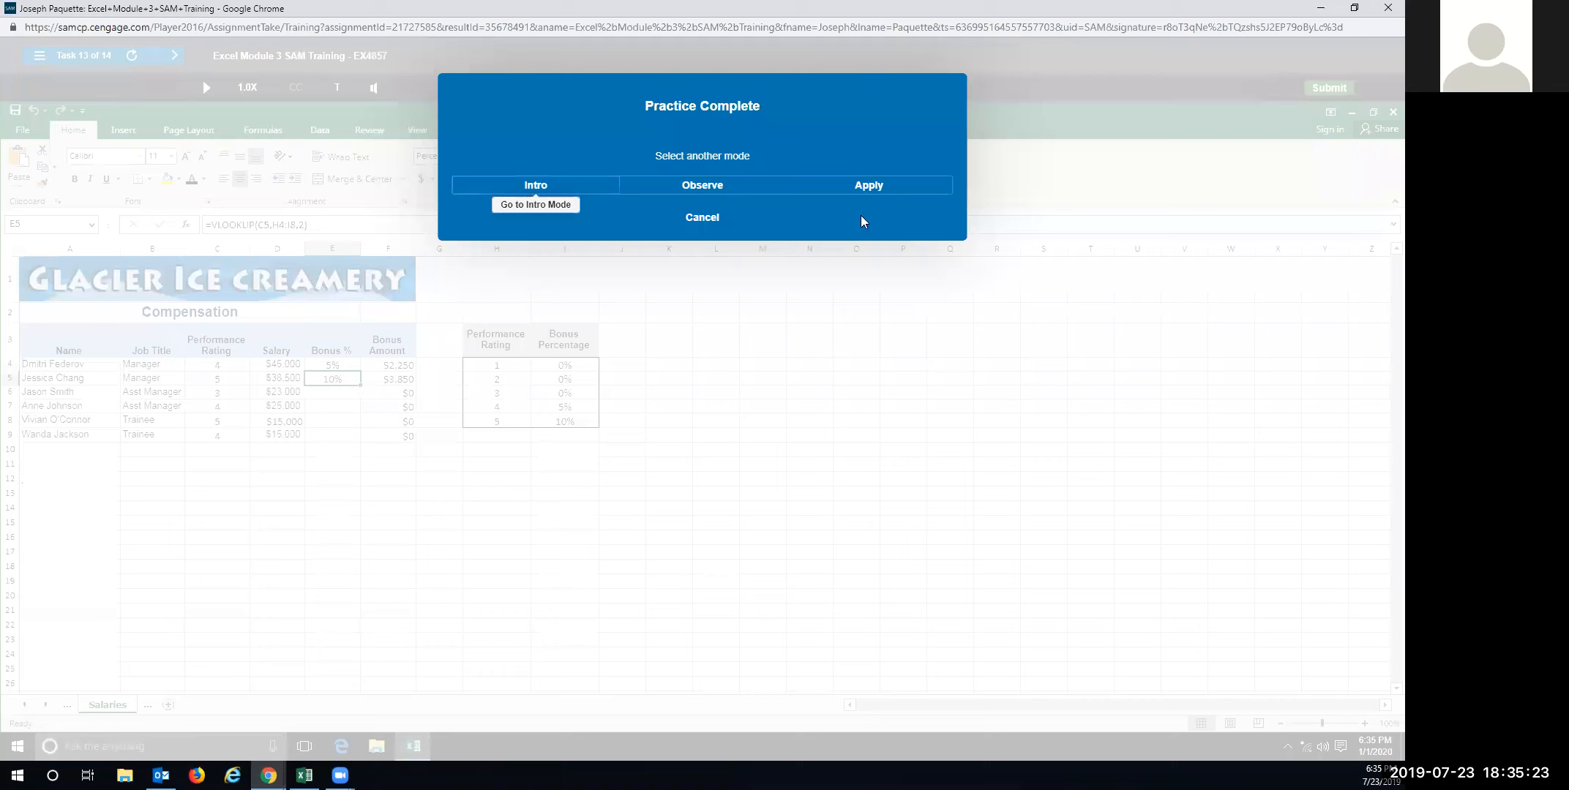
Switch Task 13 to Apply mode and enter =VLOOKUP(C5,H4:I8,2) as the Bonus % formula in cell E5.
click(860, 192)
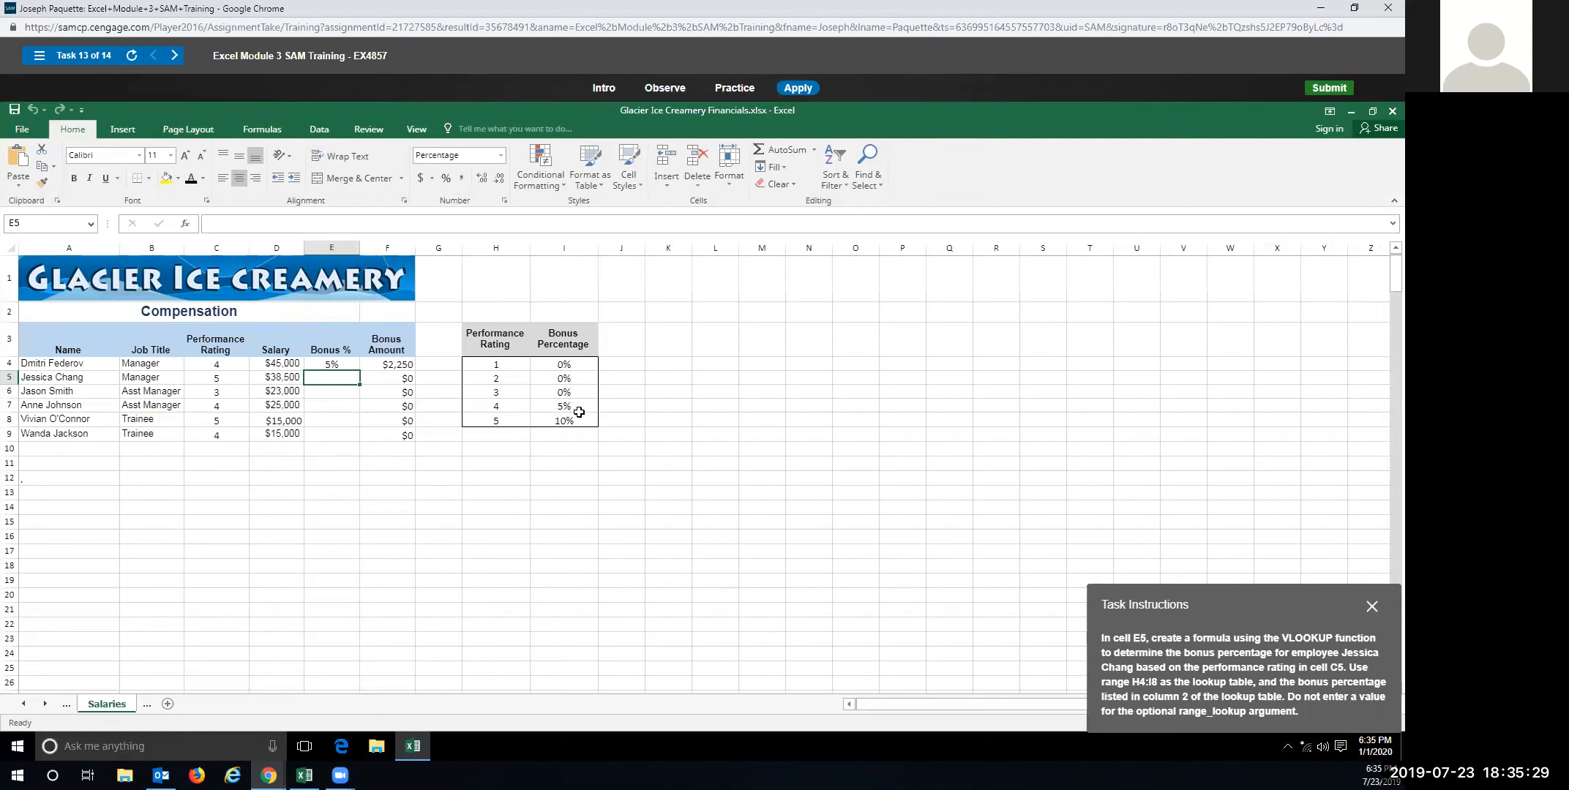
click(327, 365)
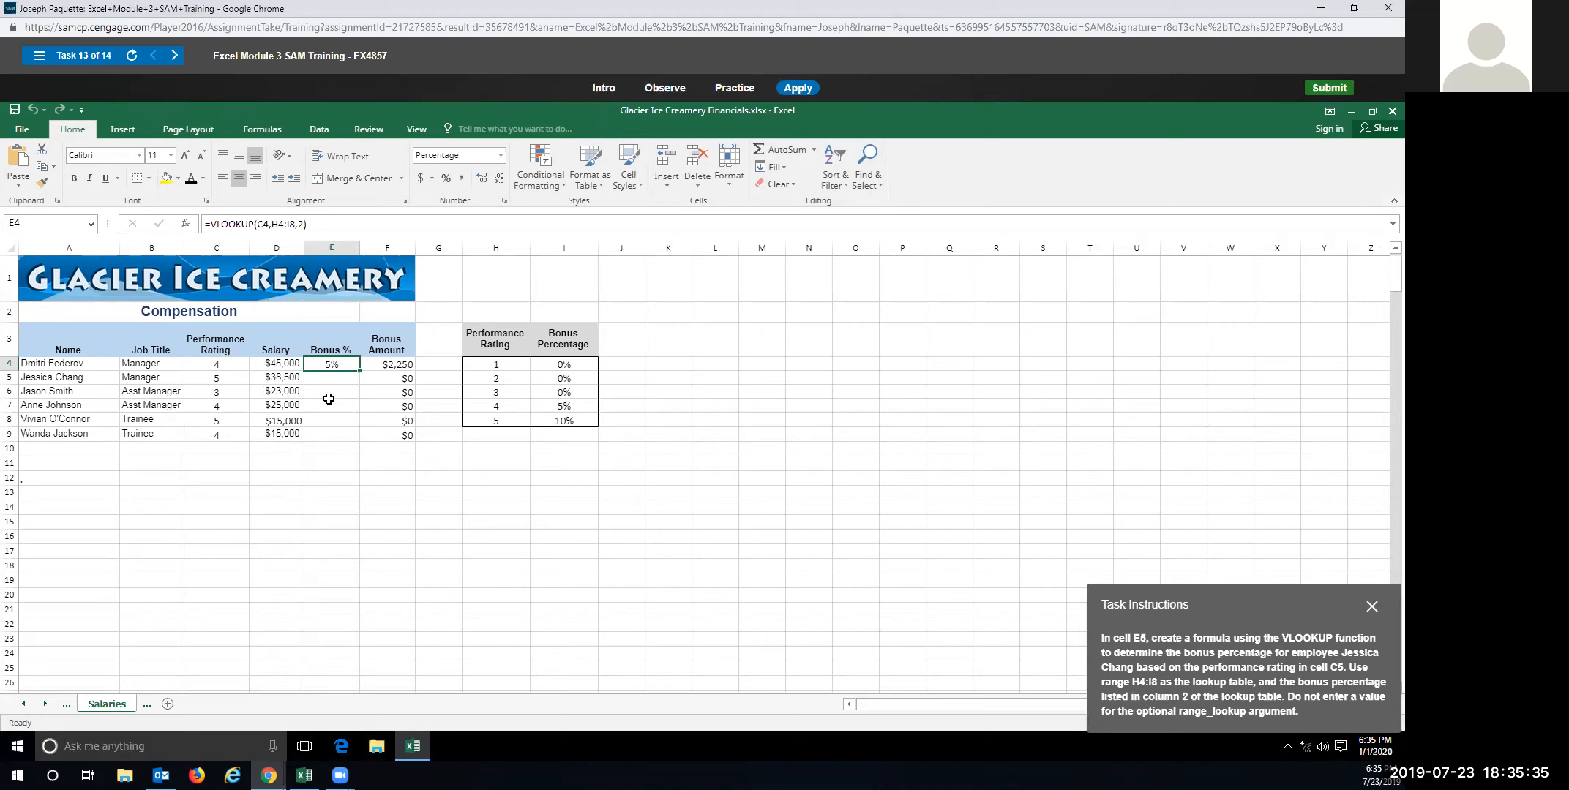
click(325, 379)
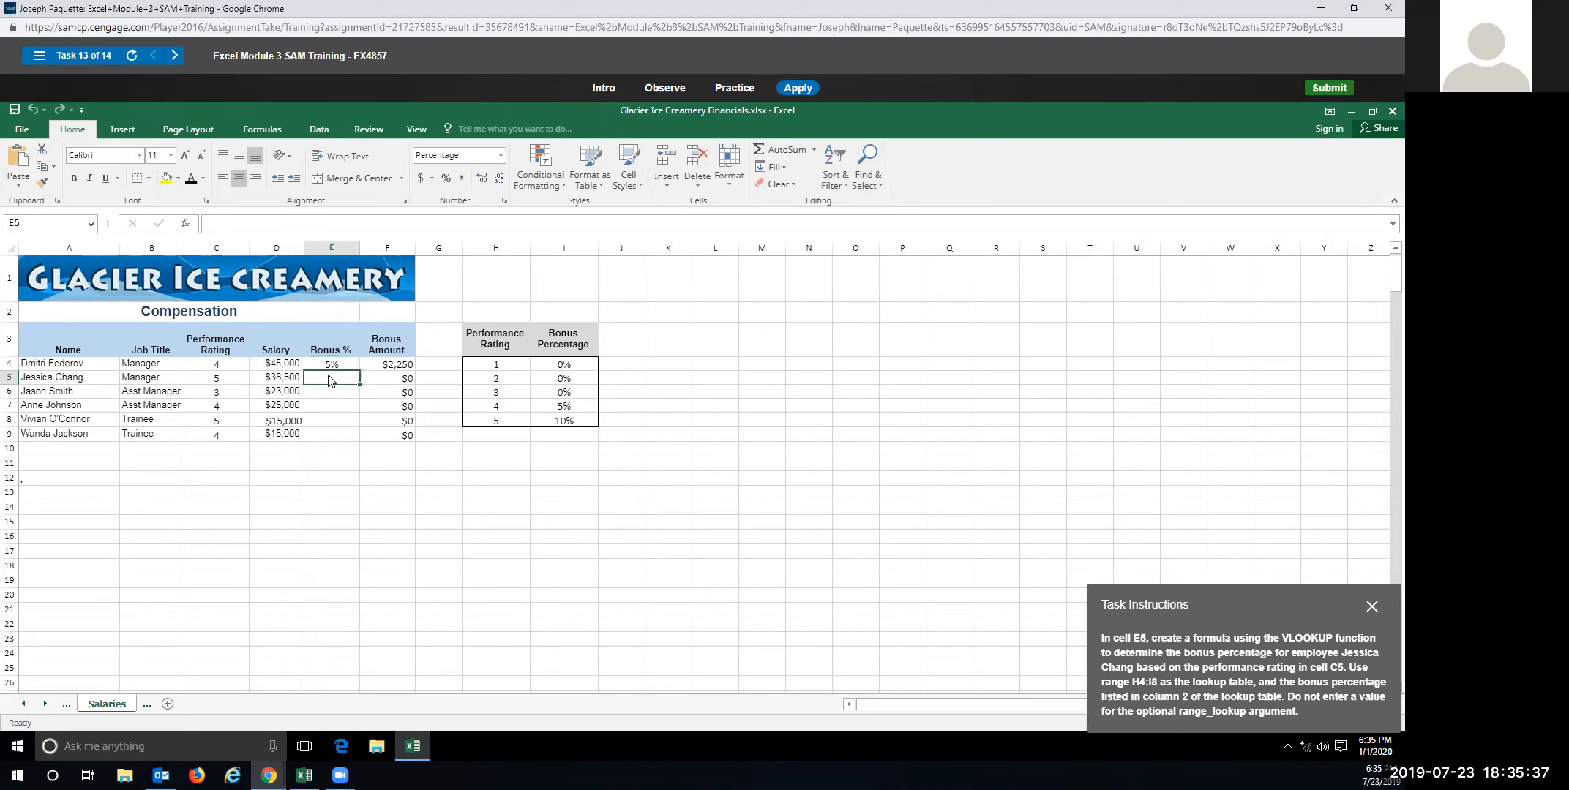
text(=vl)
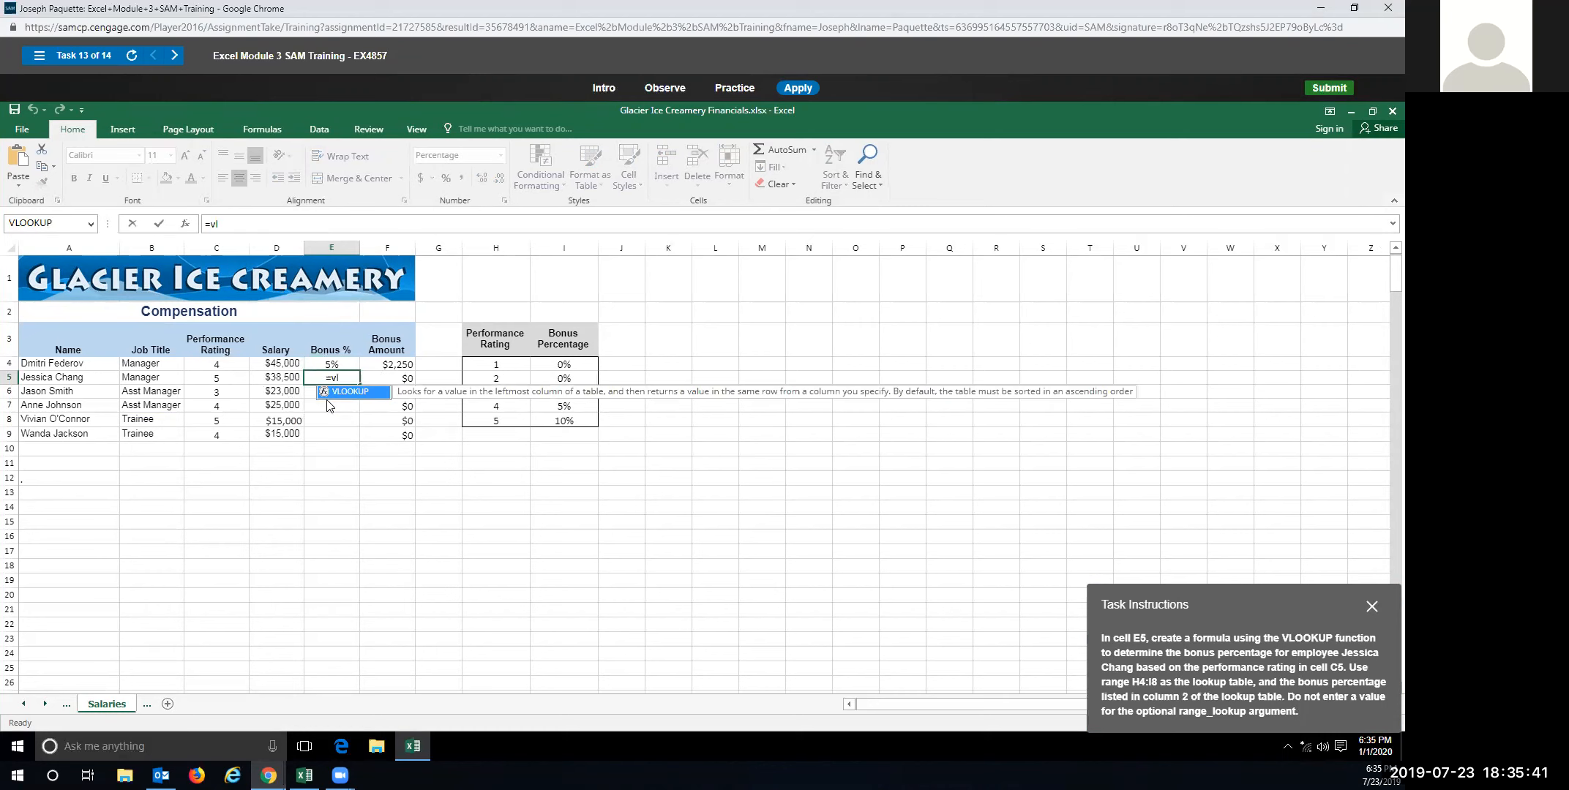
double_click(360, 396)
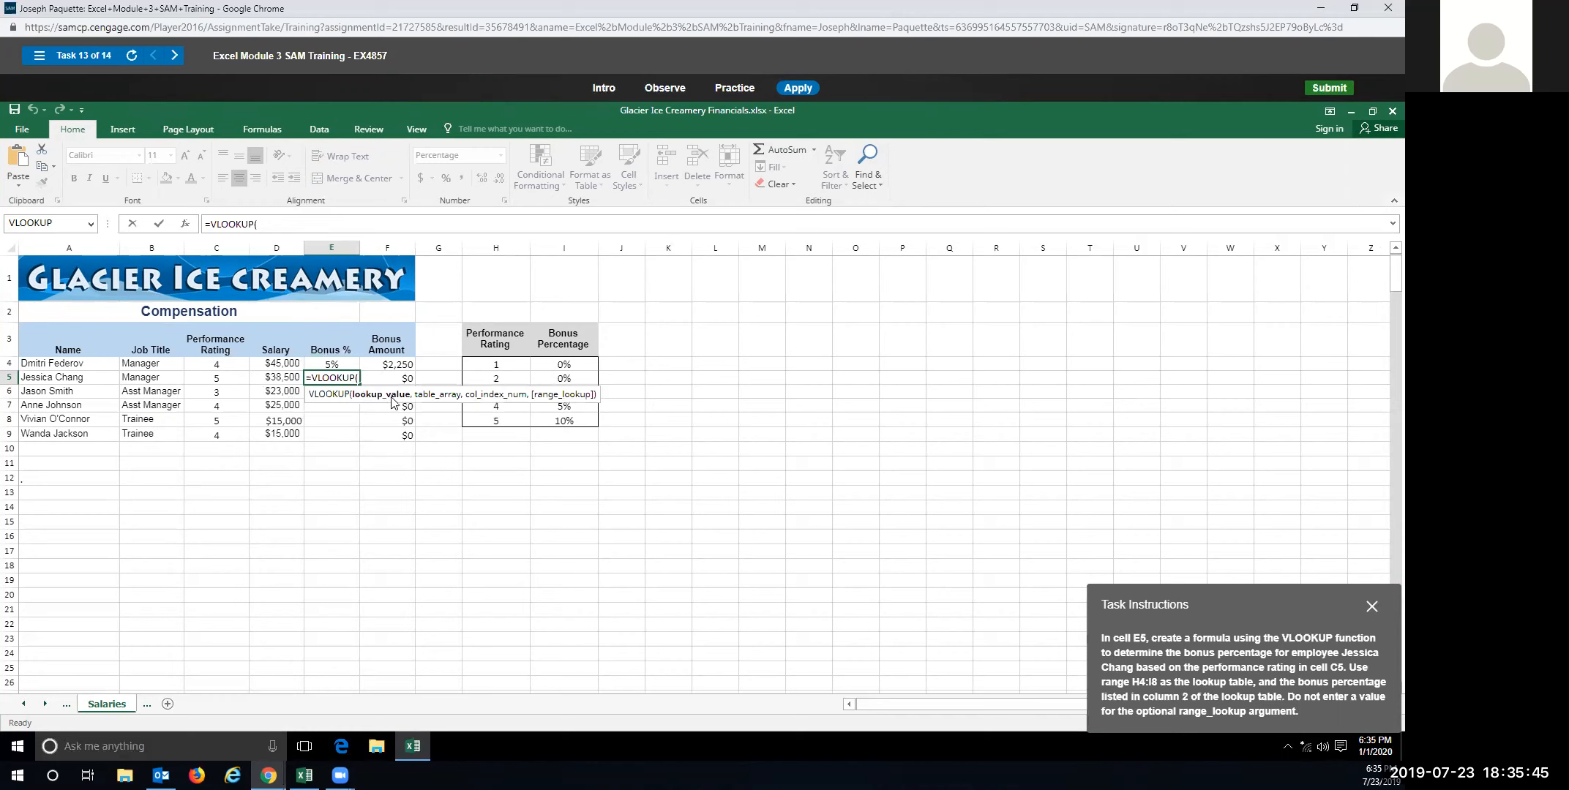
click(218, 376)
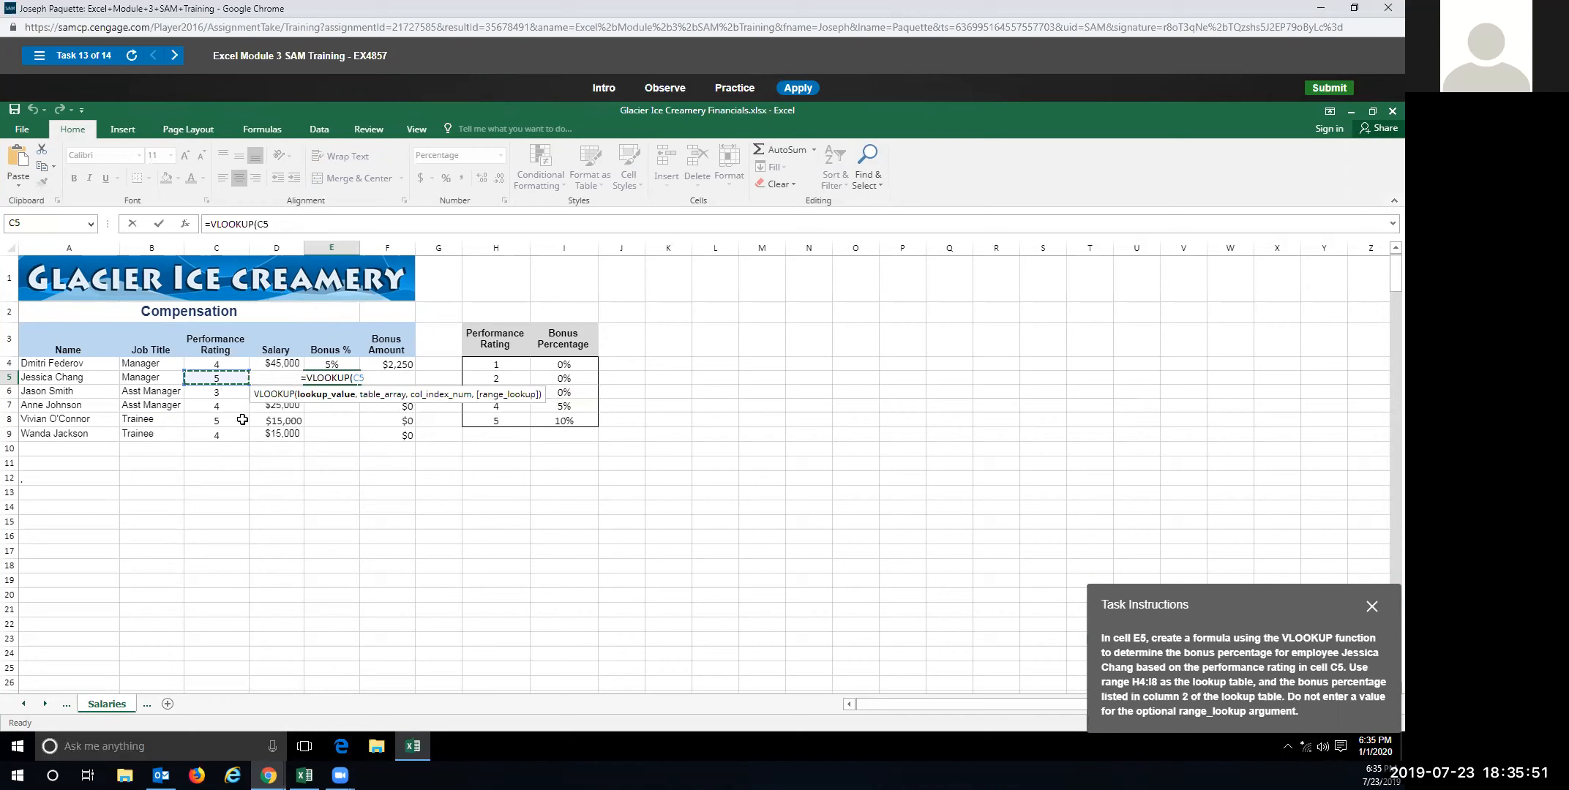
text(,)
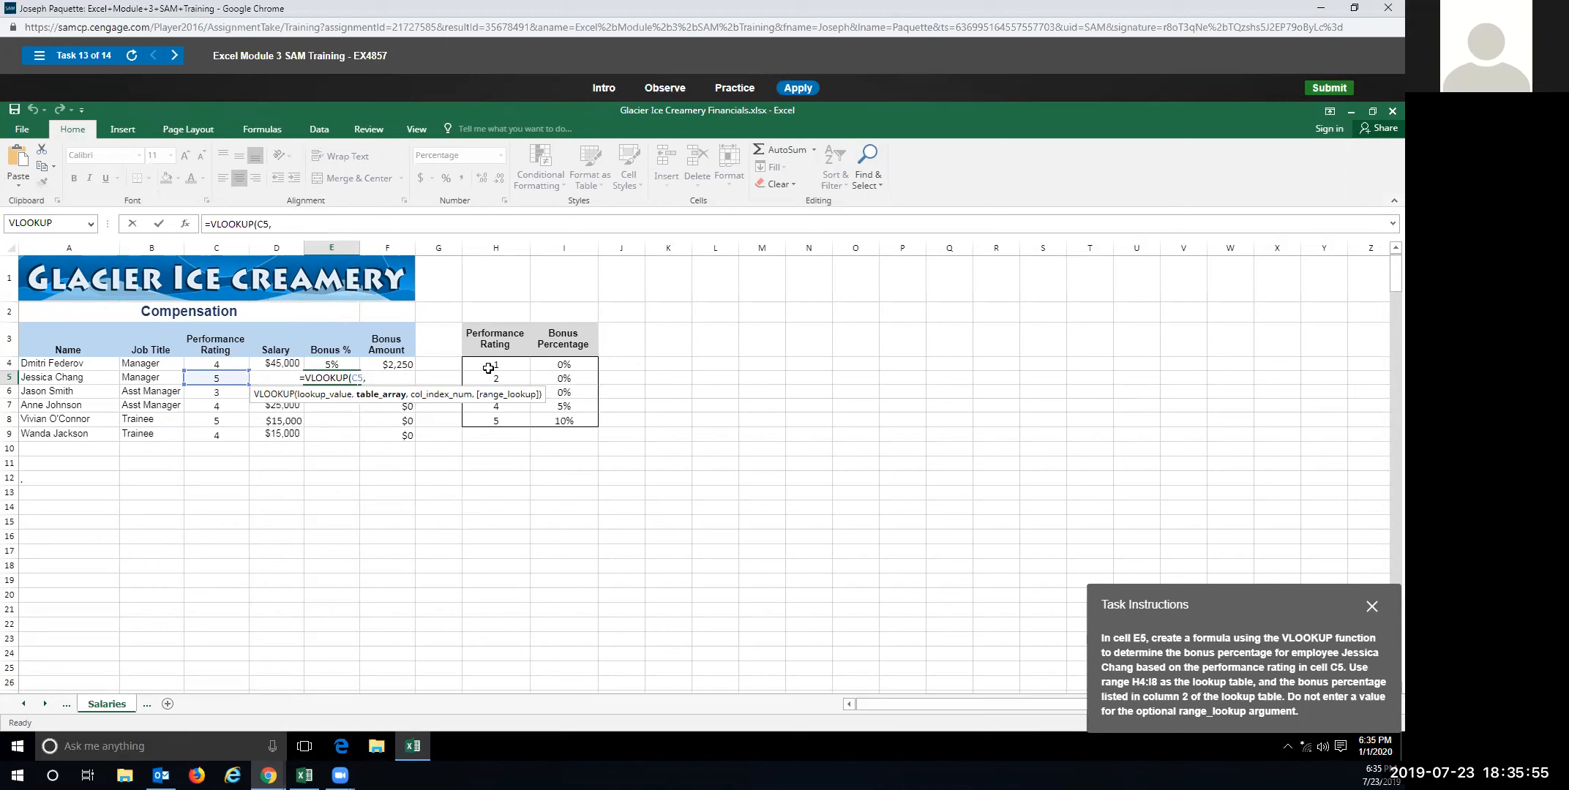
drag(488, 368, 573, 425)
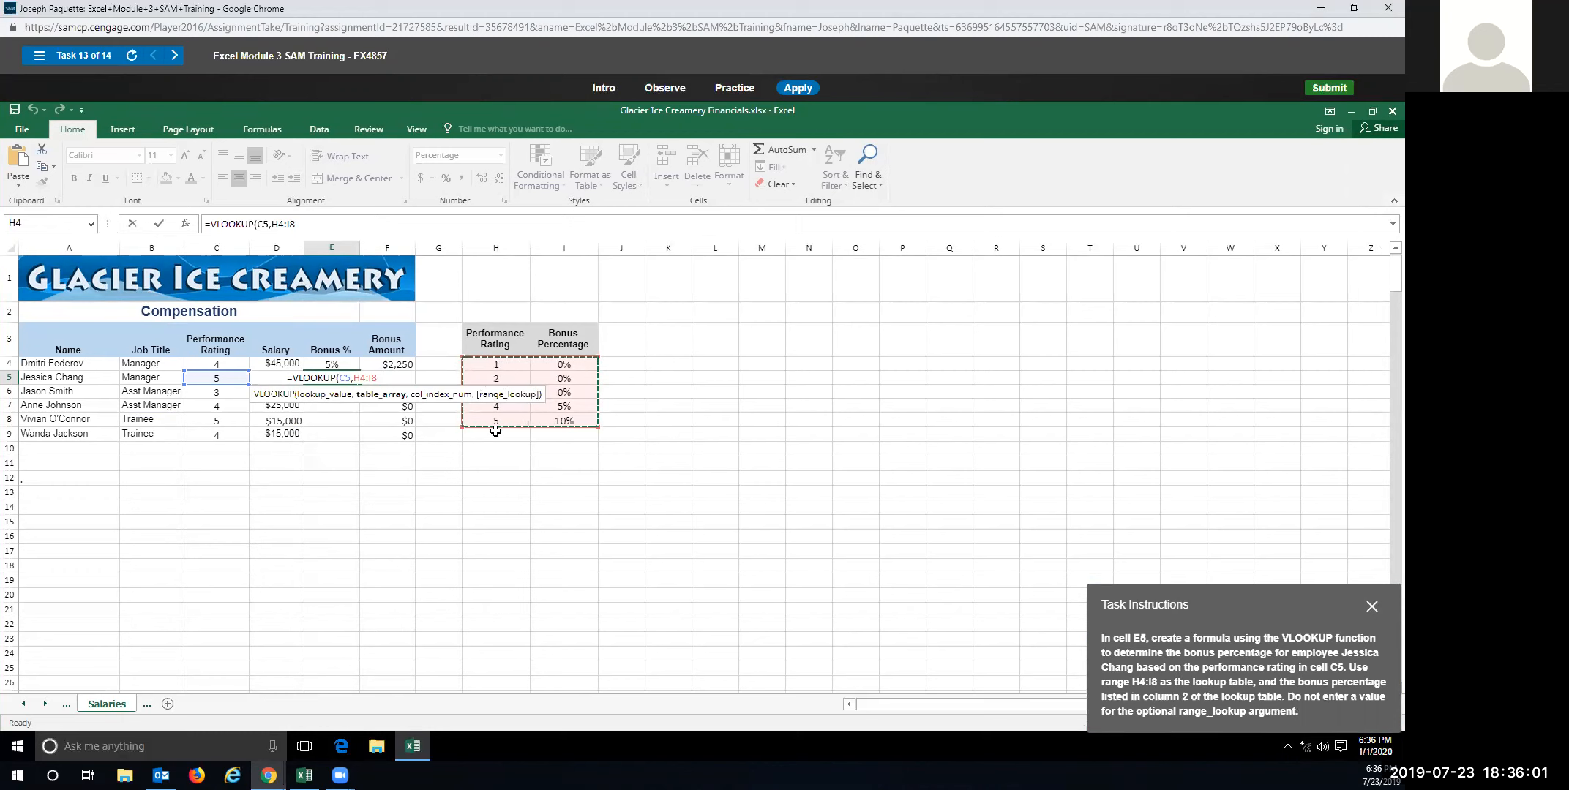
text(,)
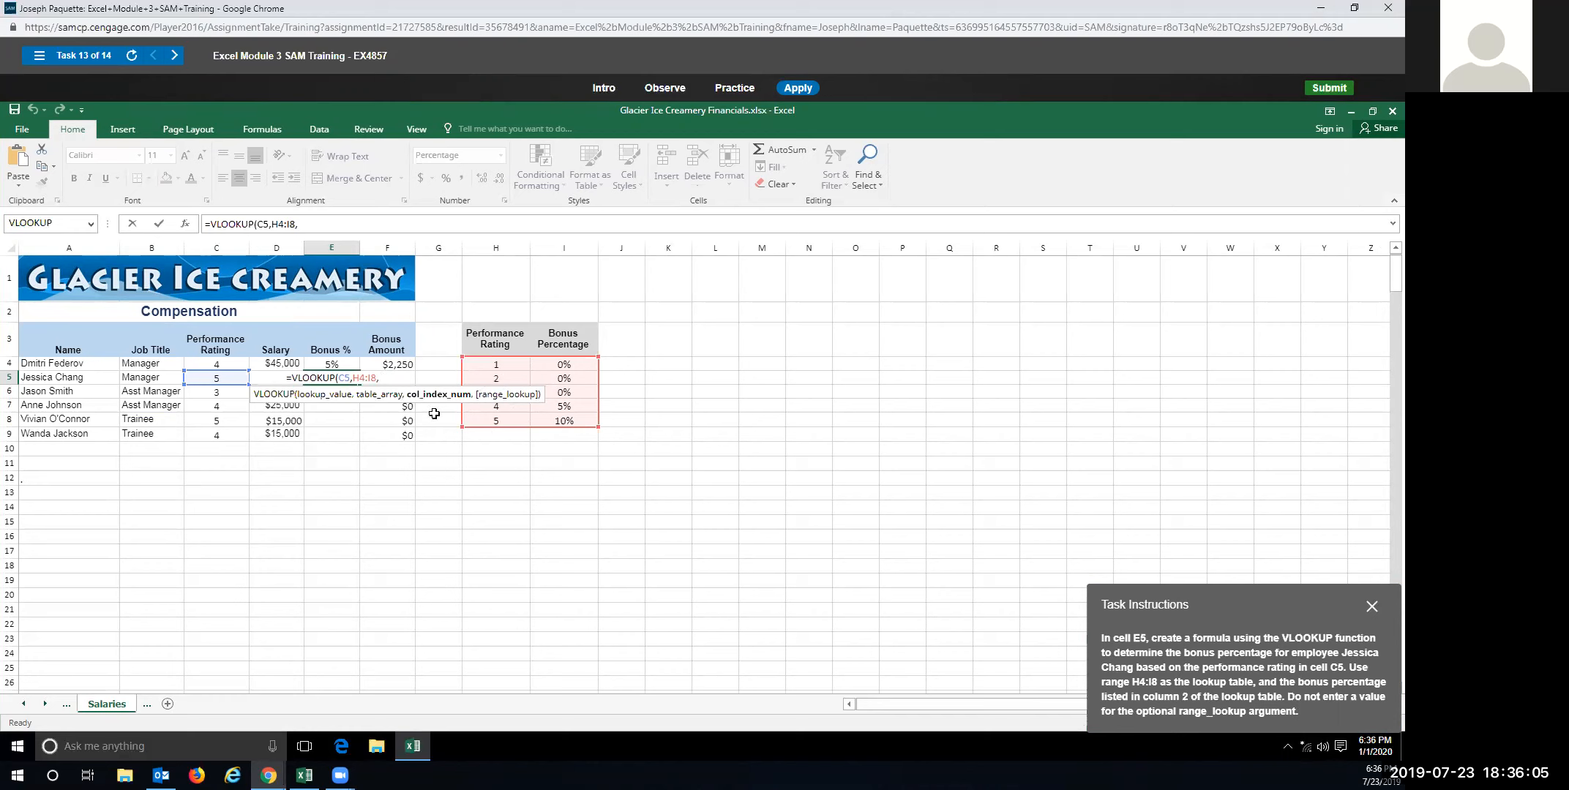
text(2))
key(Return)
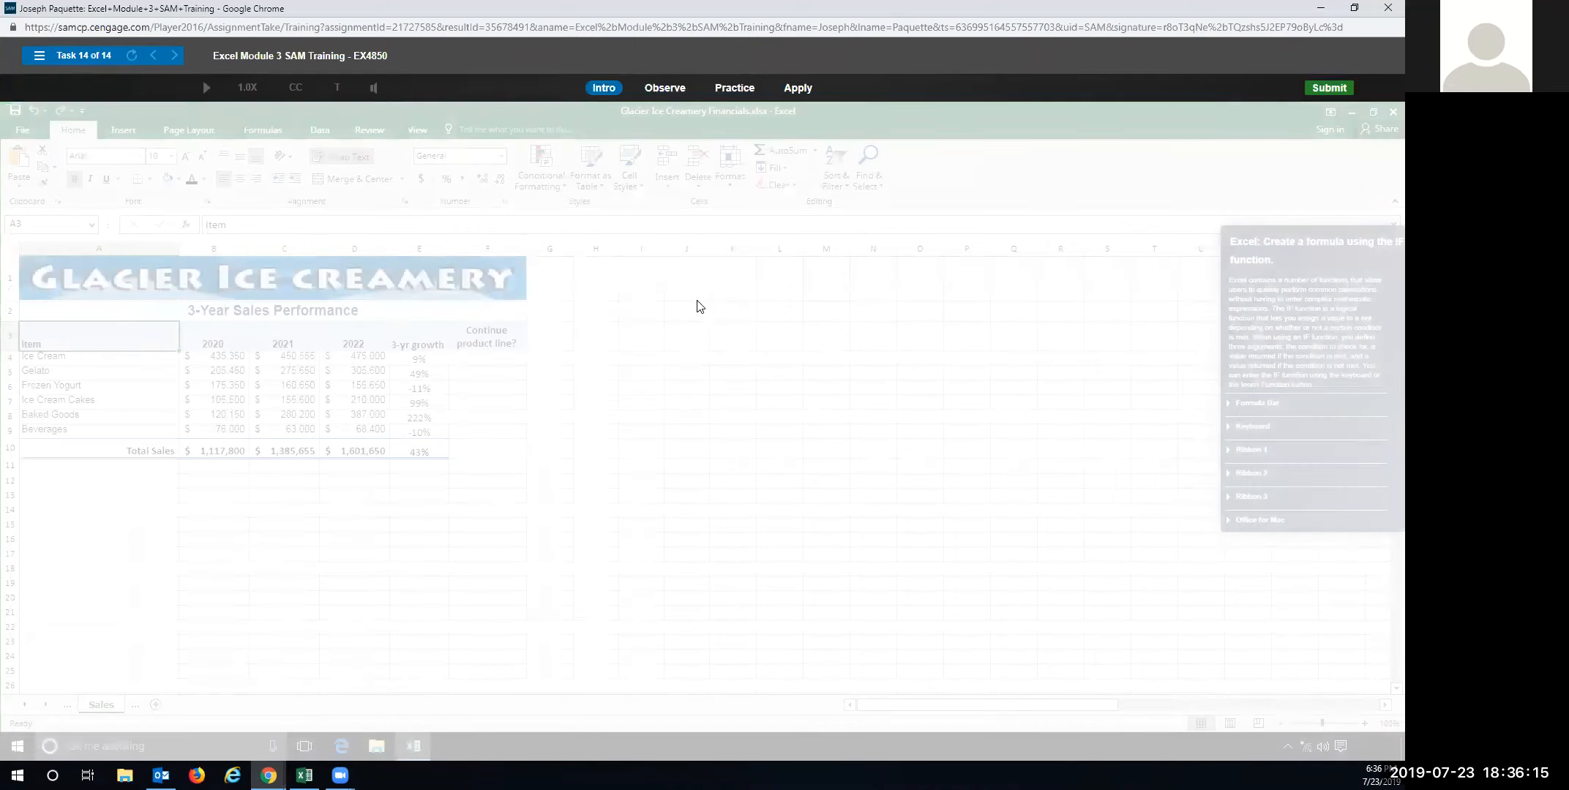
Start Task 14 in Practice mode and select the empty Continue product line? cell F4.
click(734, 88)
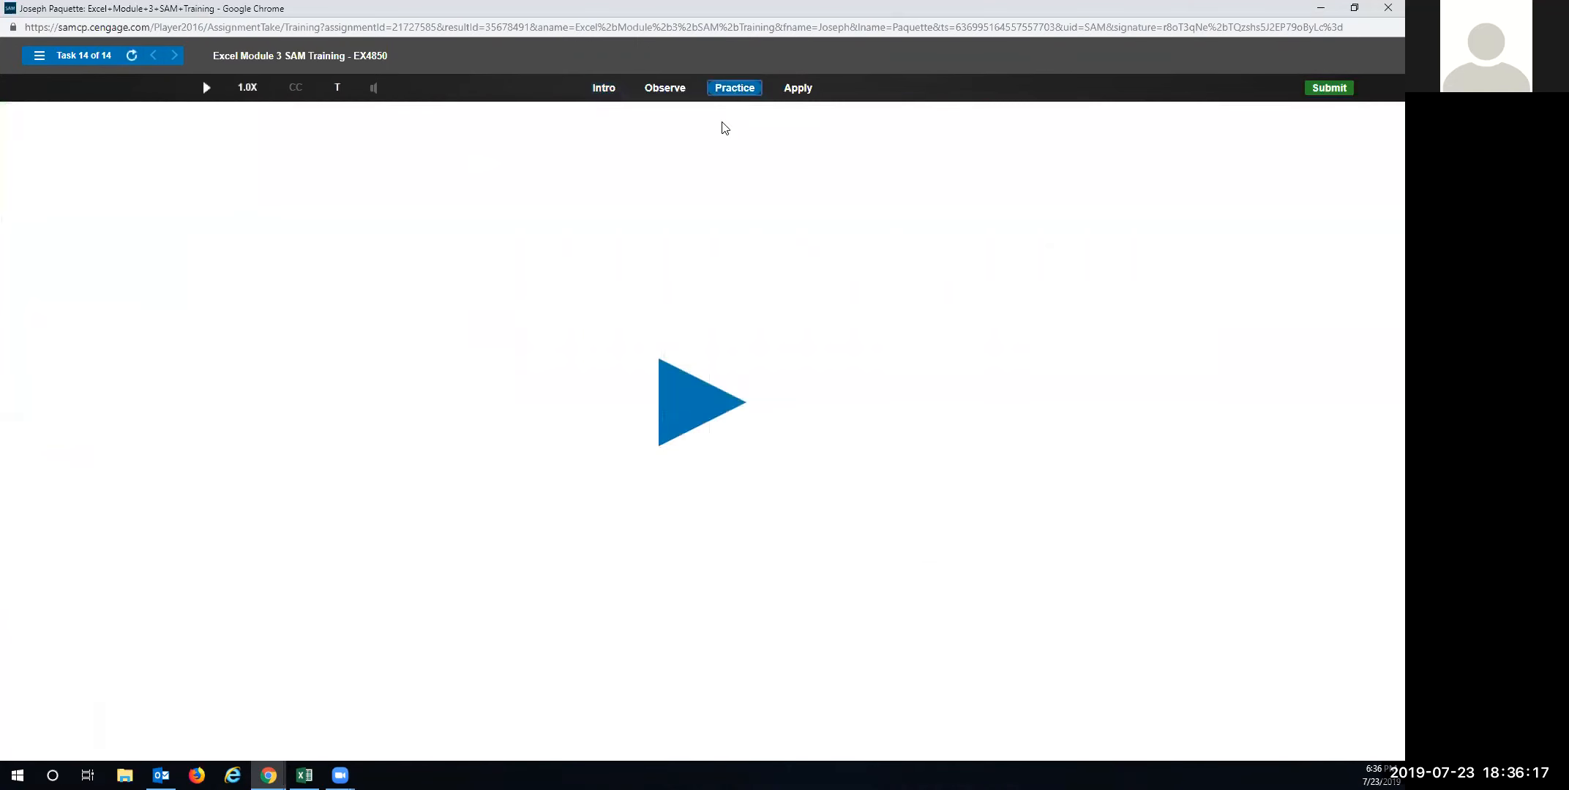
click(677, 395)
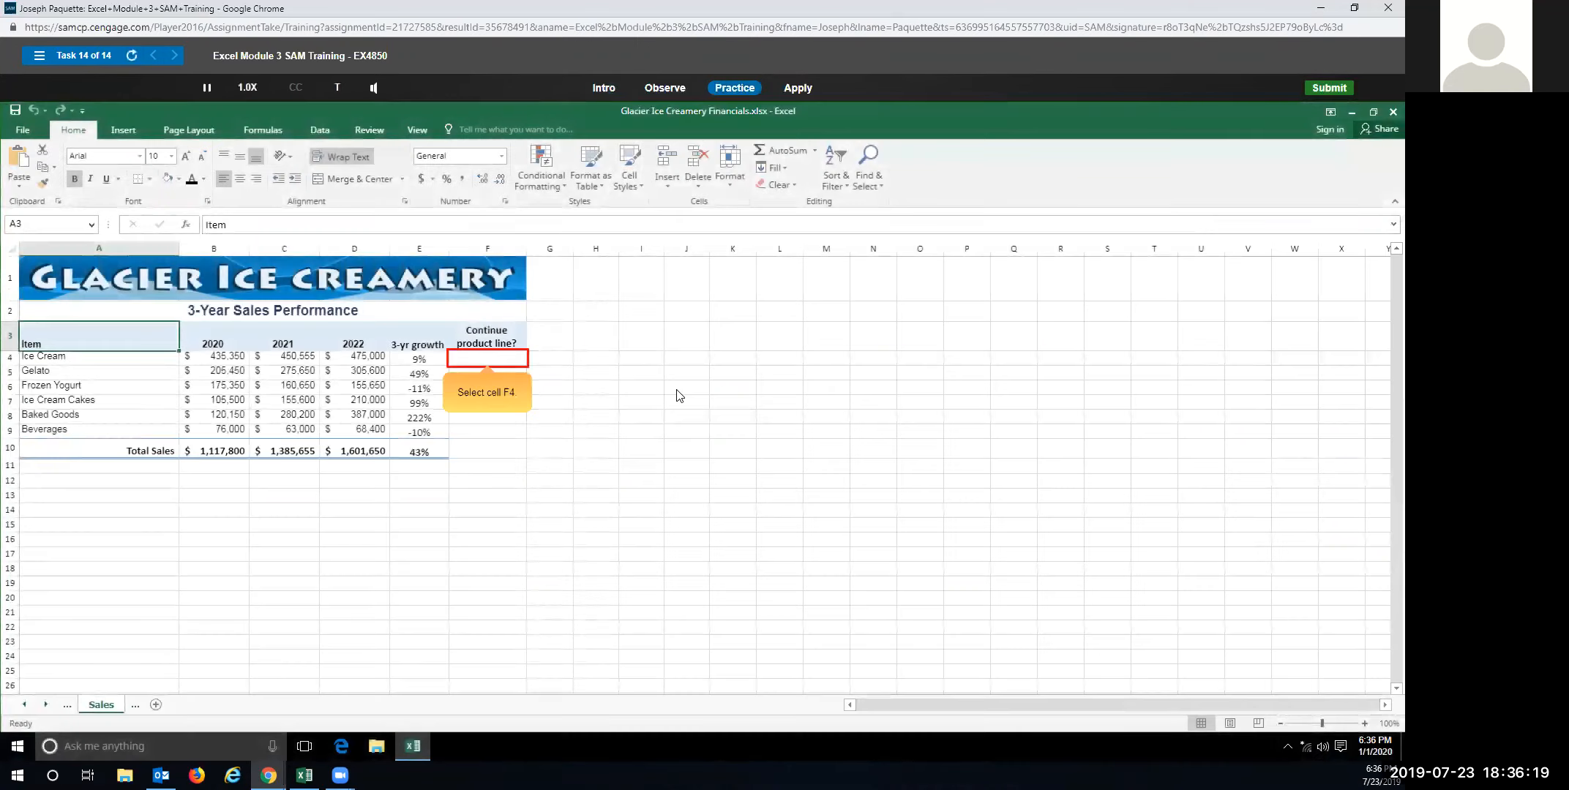
click(475, 359)
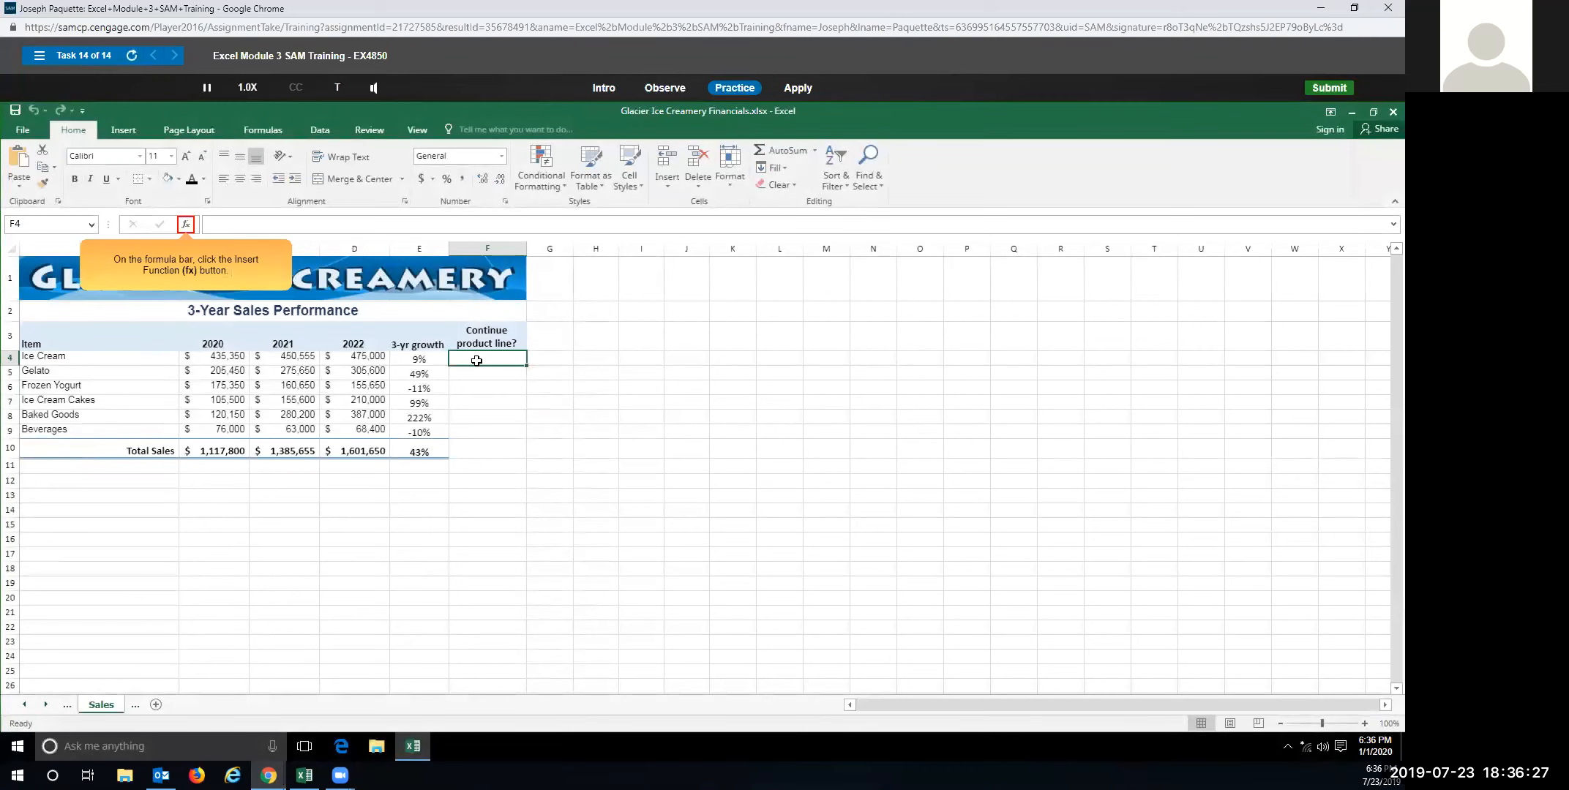
Insert the IF function from the Logical category into cell F4.
click(187, 228)
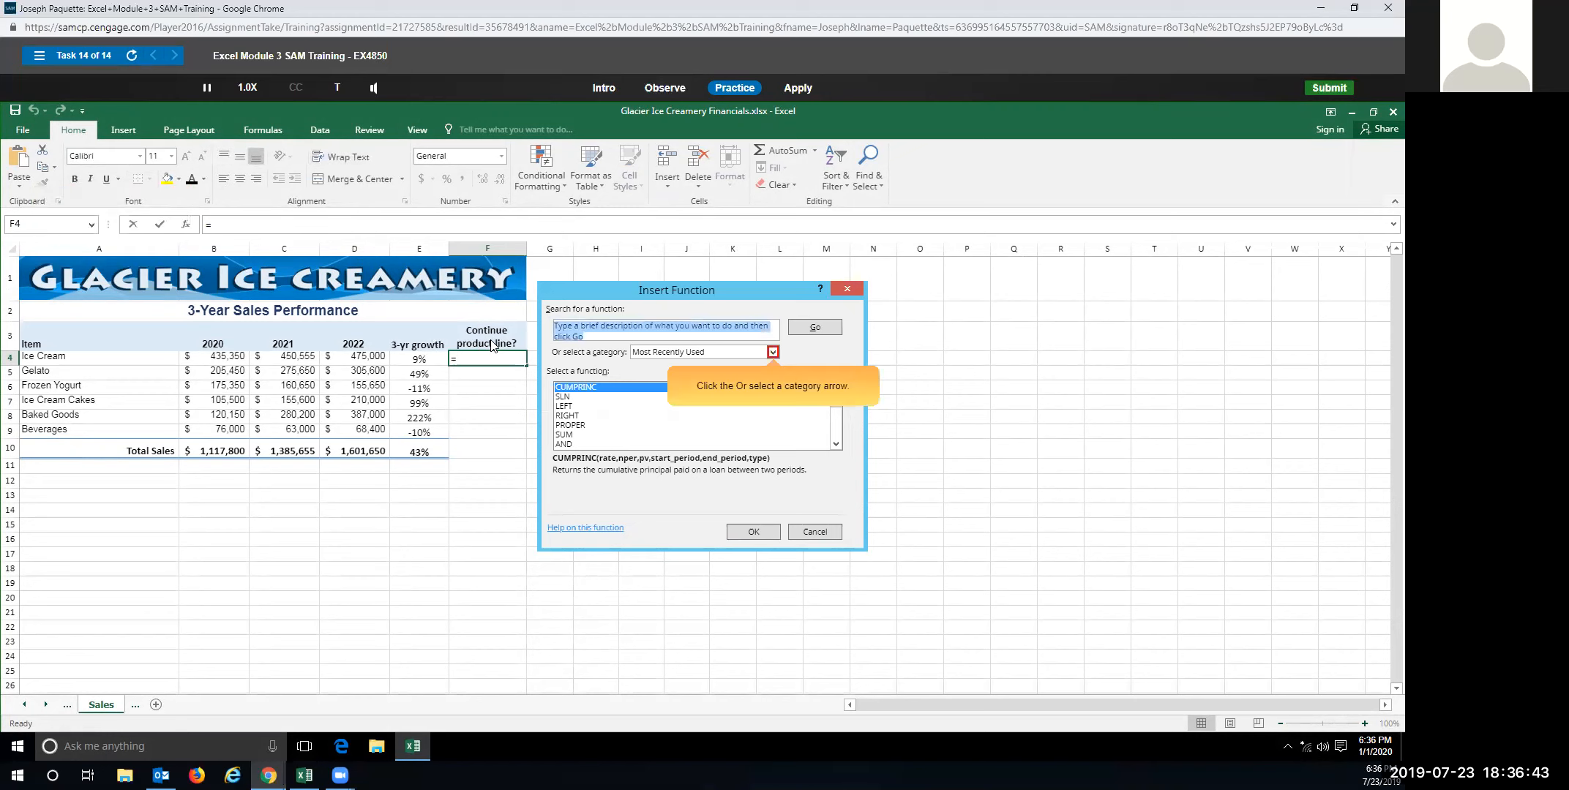
click(773, 353)
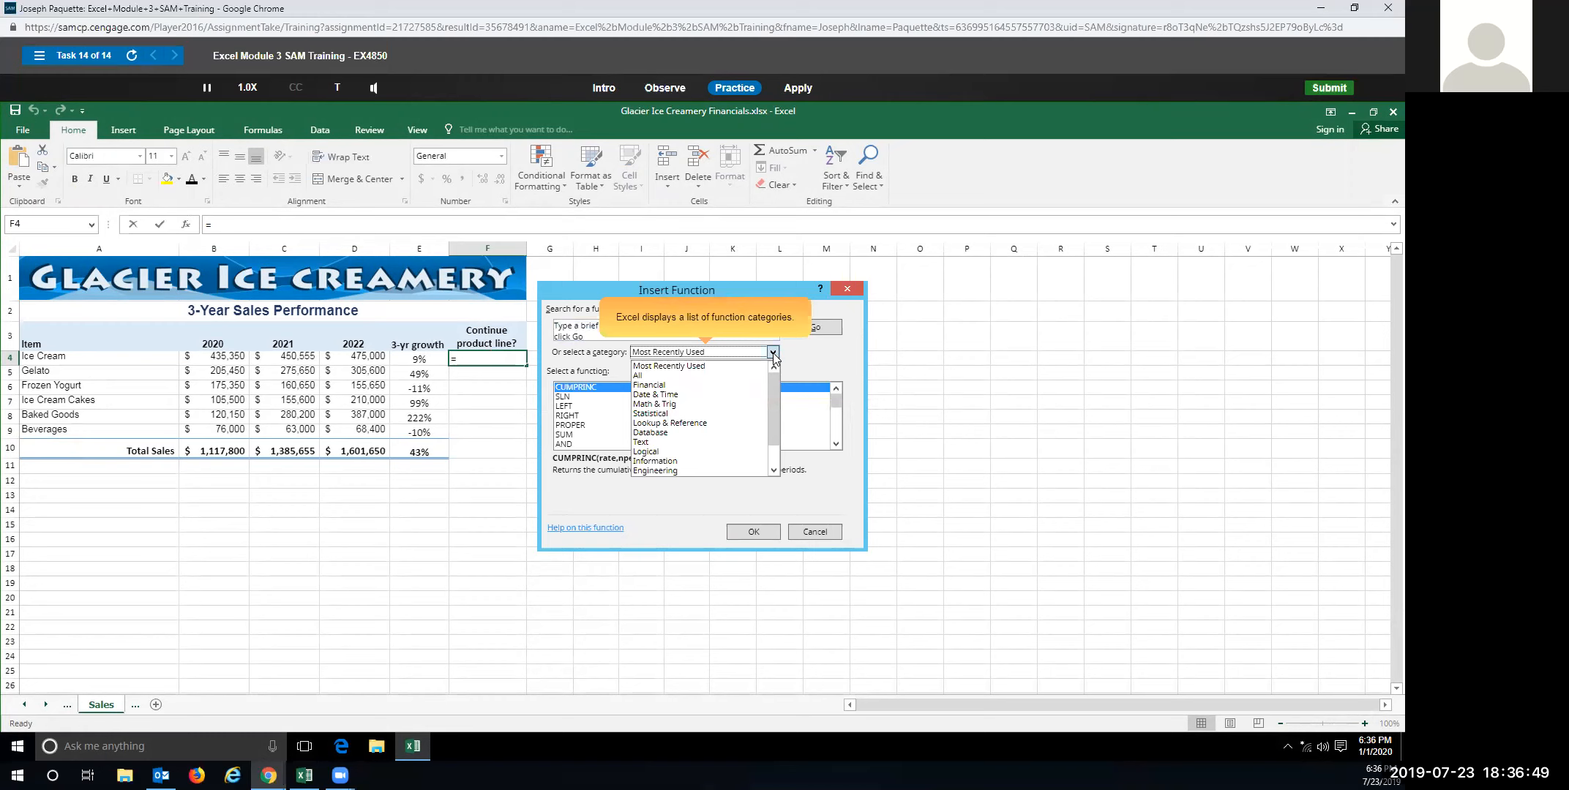
click(666, 452)
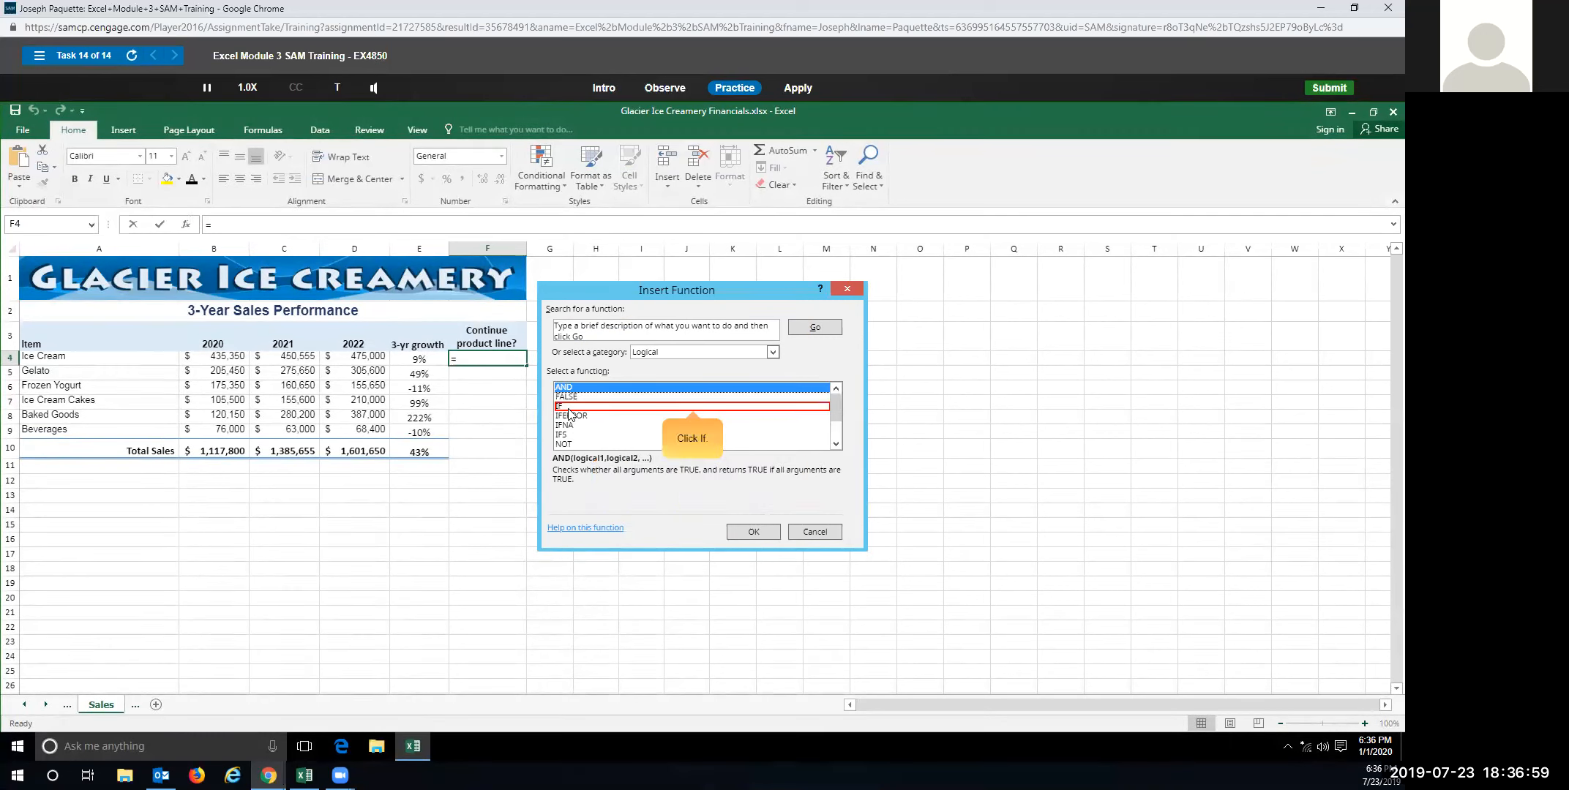
click(569, 407)
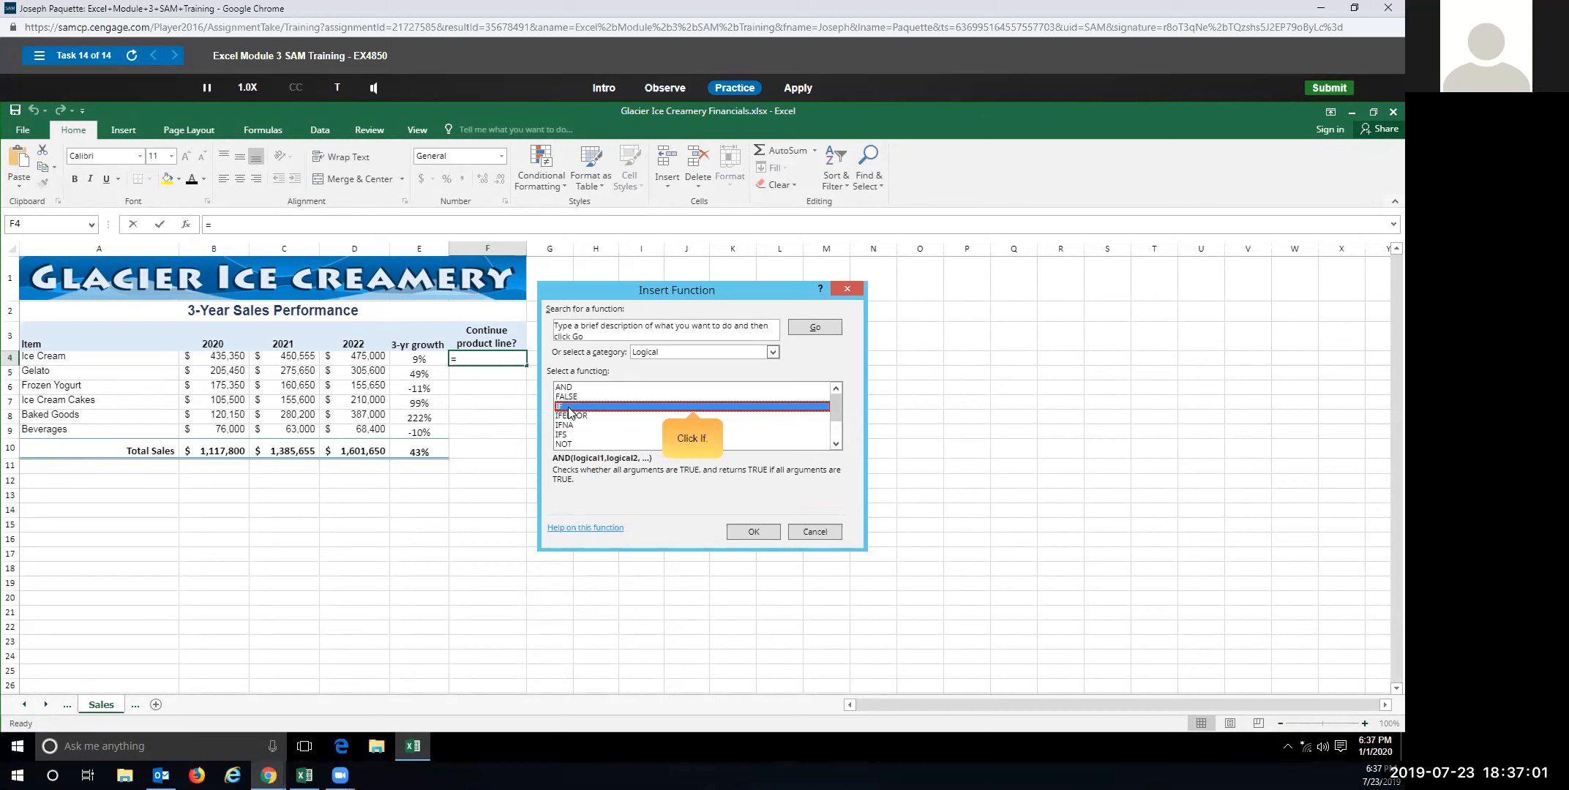
click(740, 533)
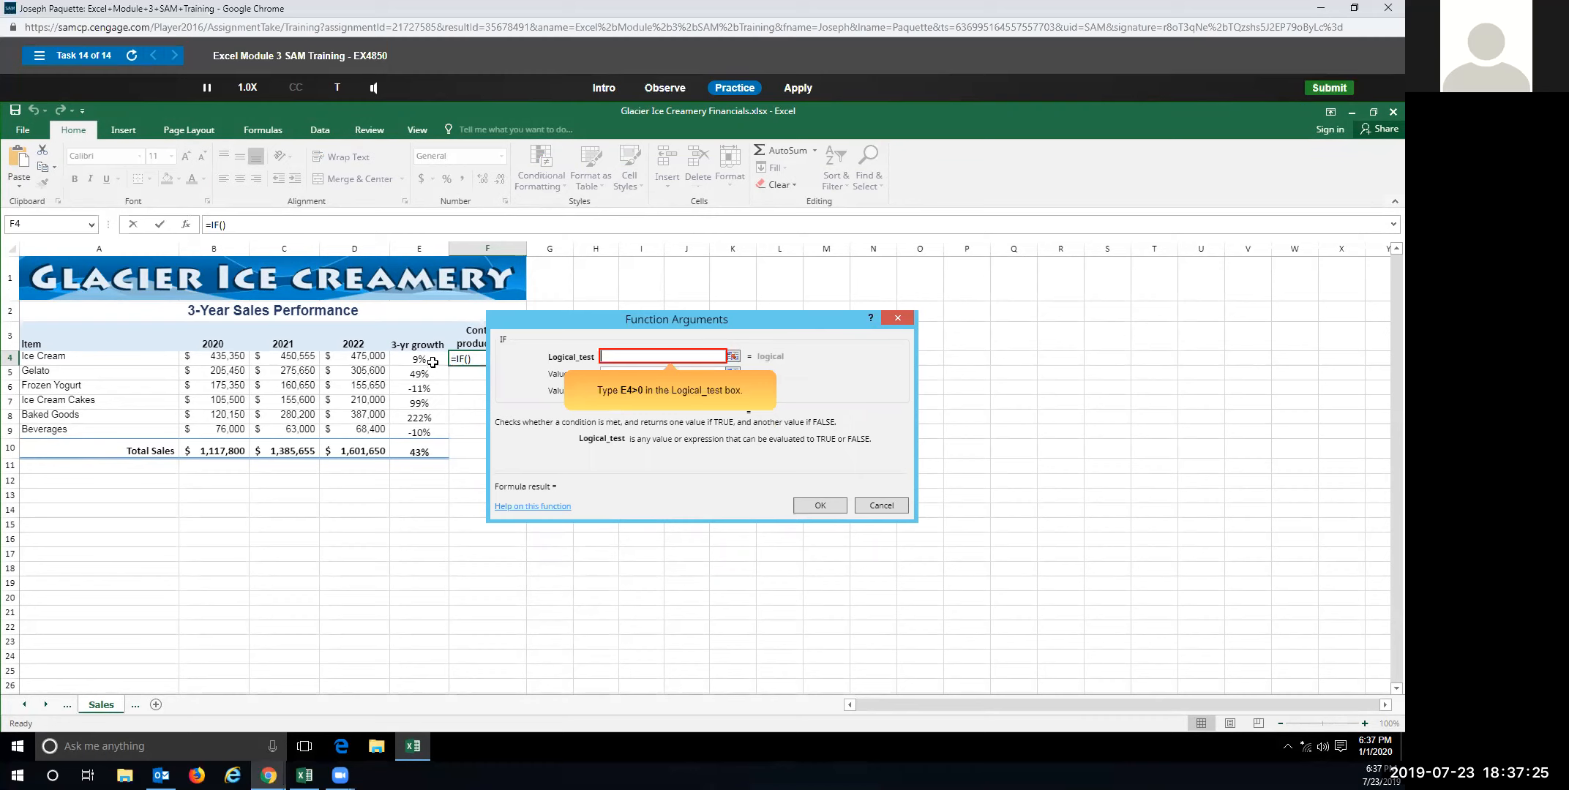
Set the IF arguments to logical test E4>0, value if true YES and value if false NO, and confirm the function.
text(E4>0)
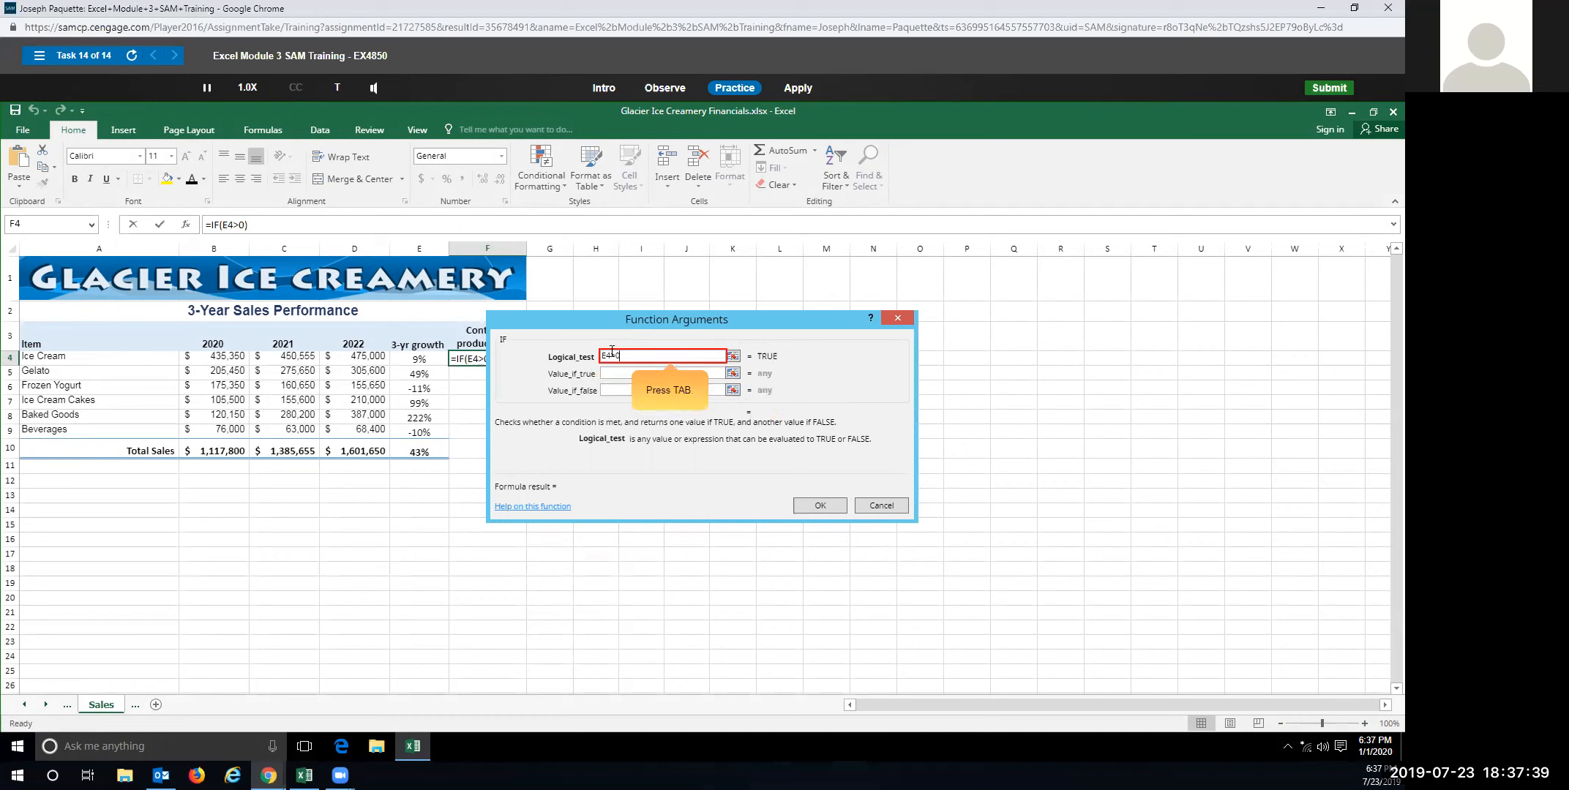
key(Tab)
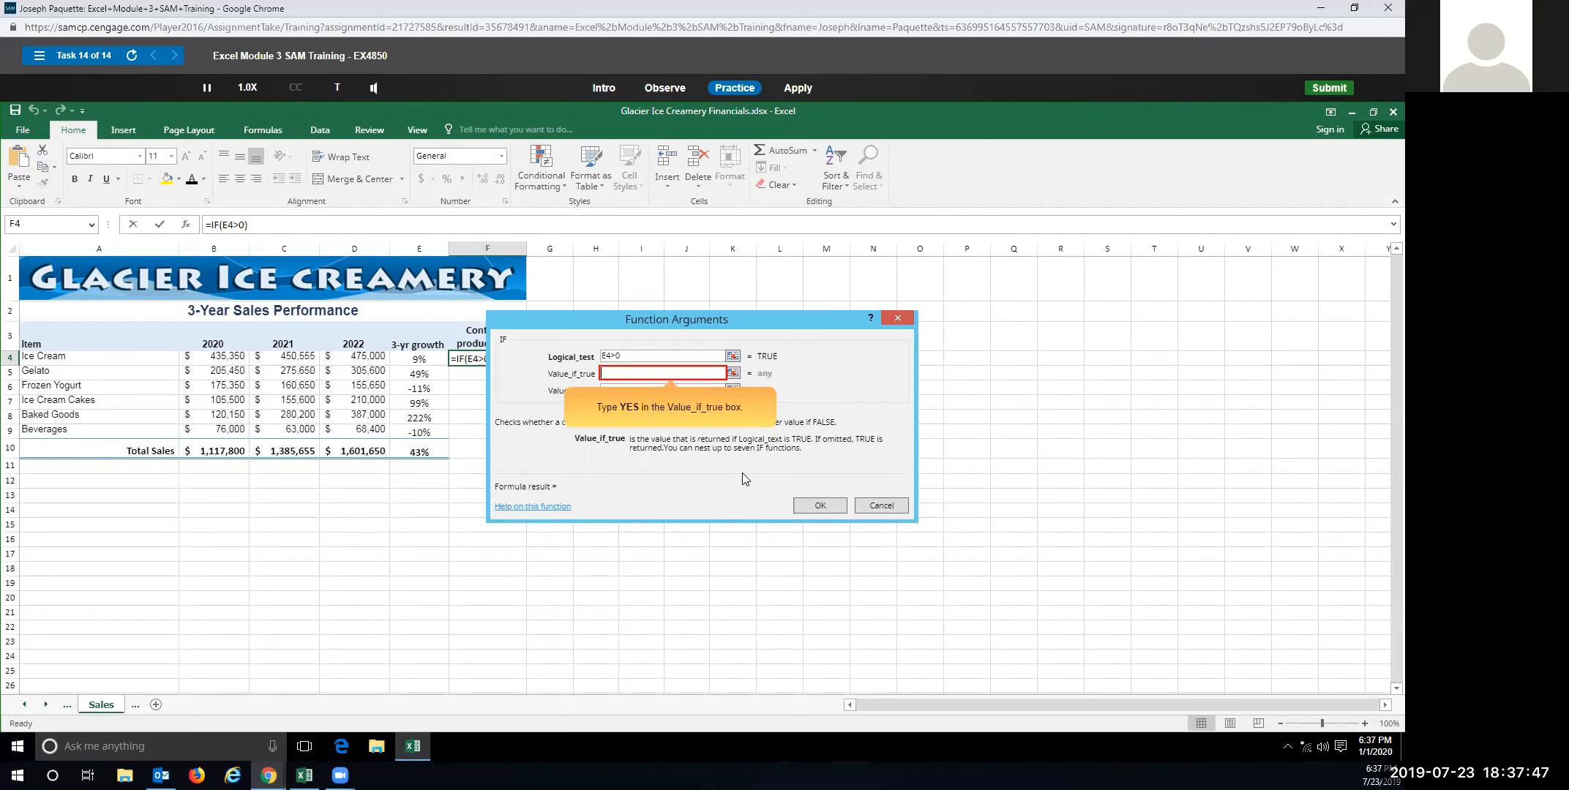
text(YES)
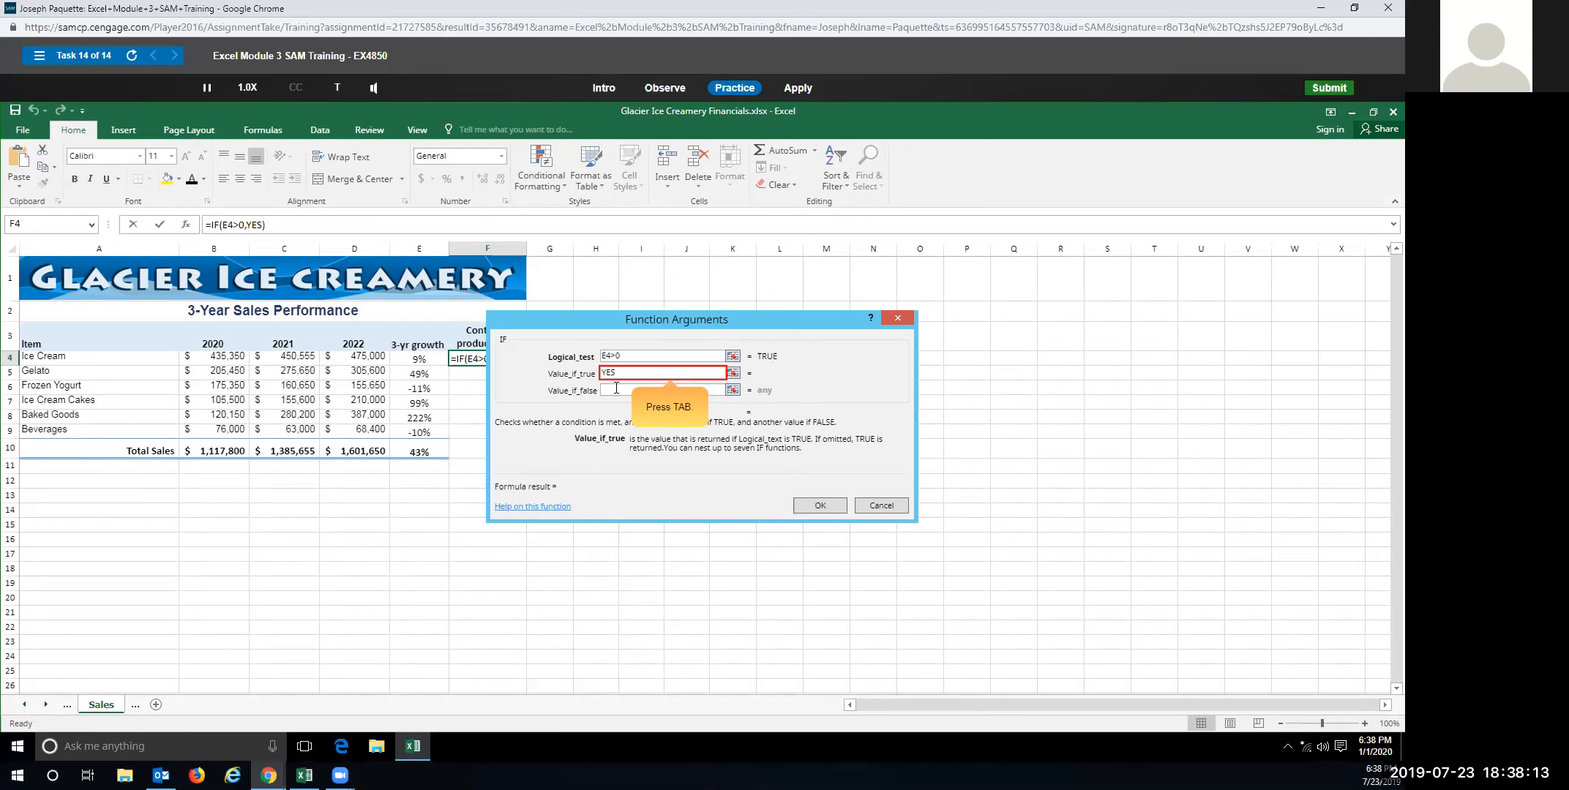
key(Tab)
text(NO)
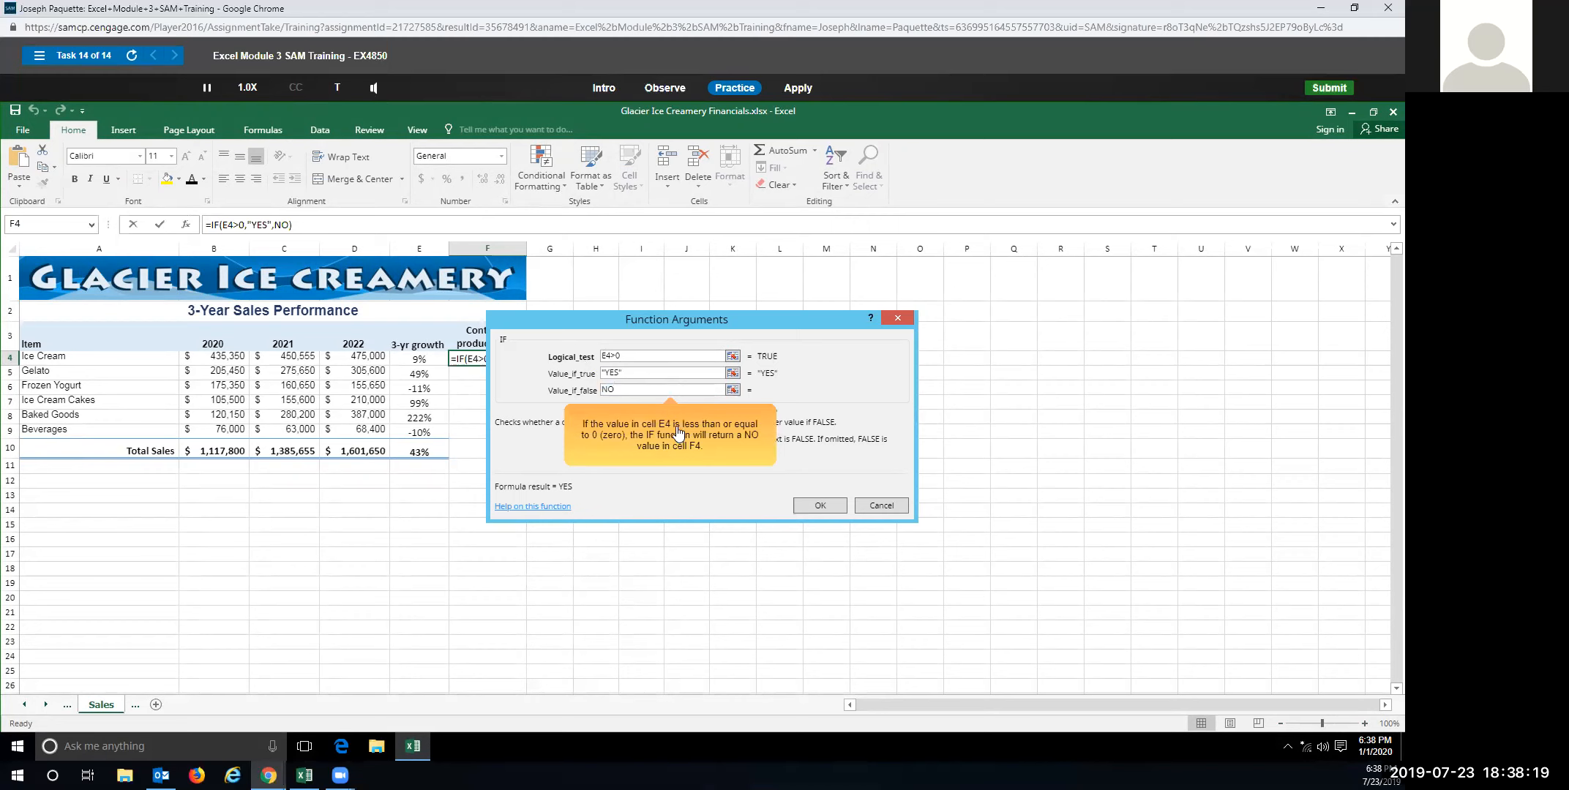
key(alt+Tab)
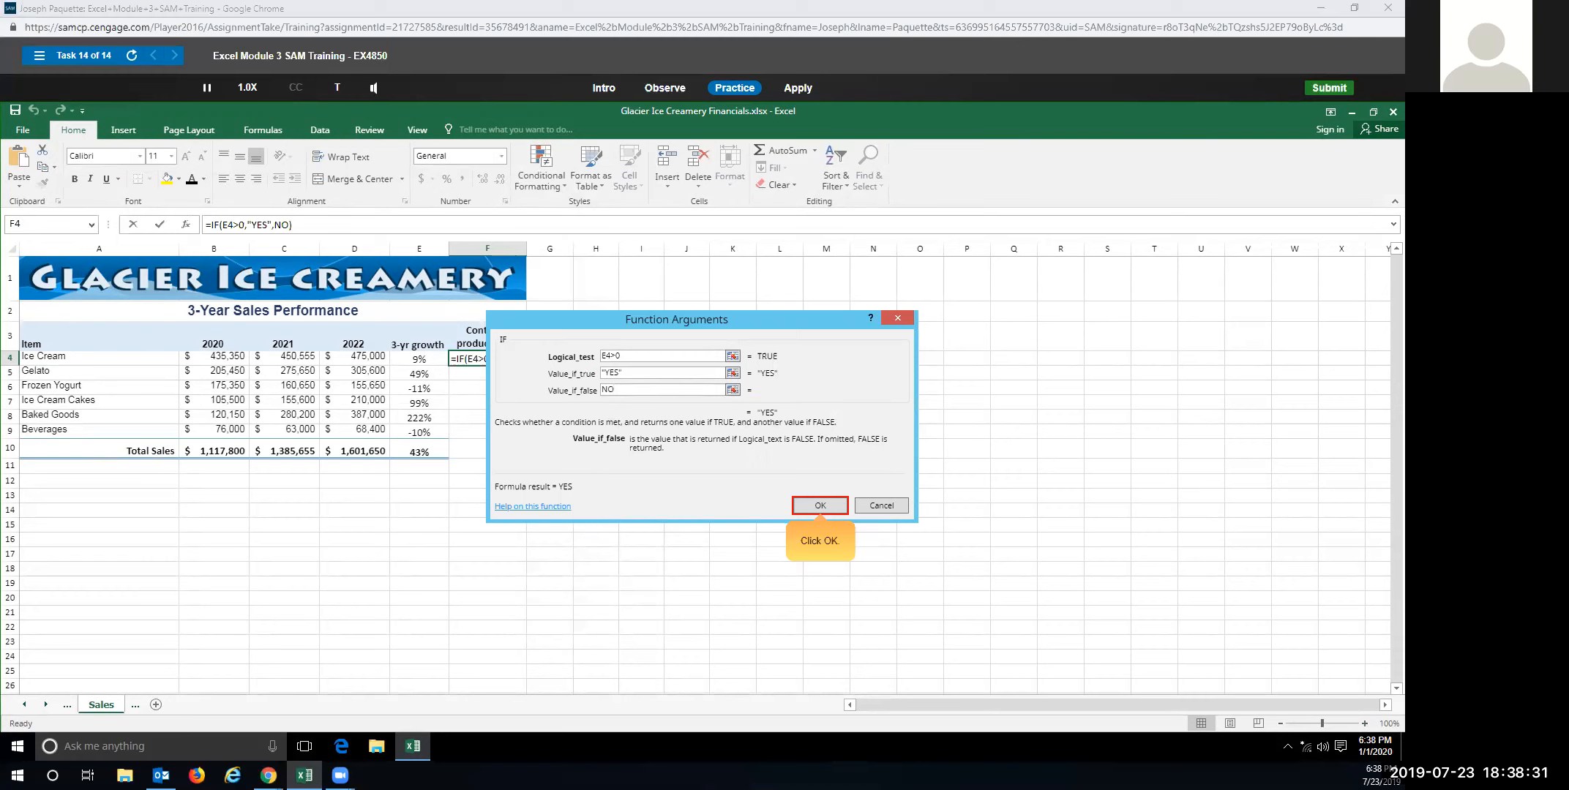
click(804, 508)
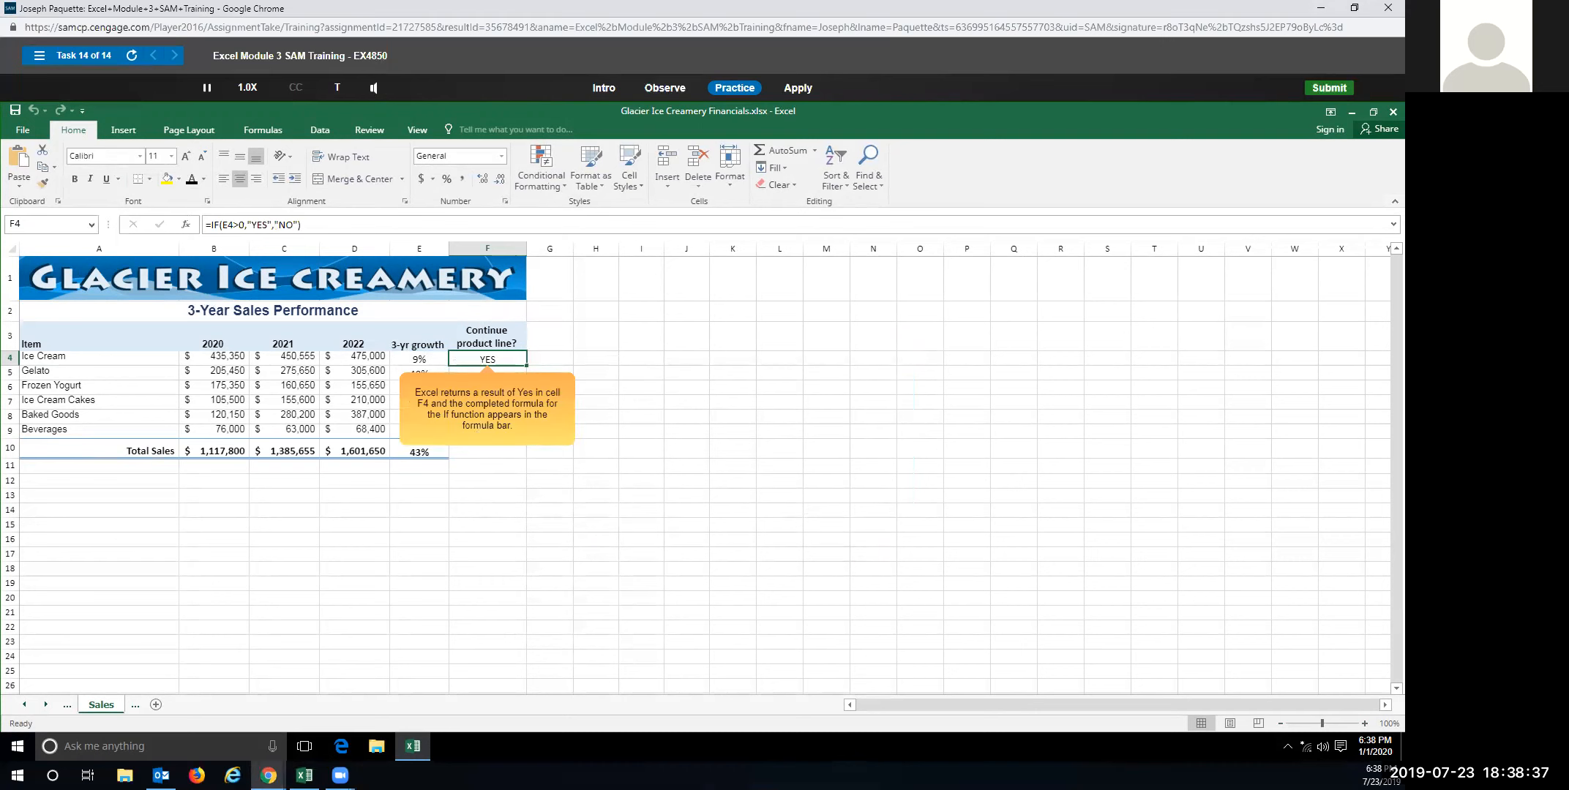
Switch Task 14 to Apply mode.
key(alt+Tab)
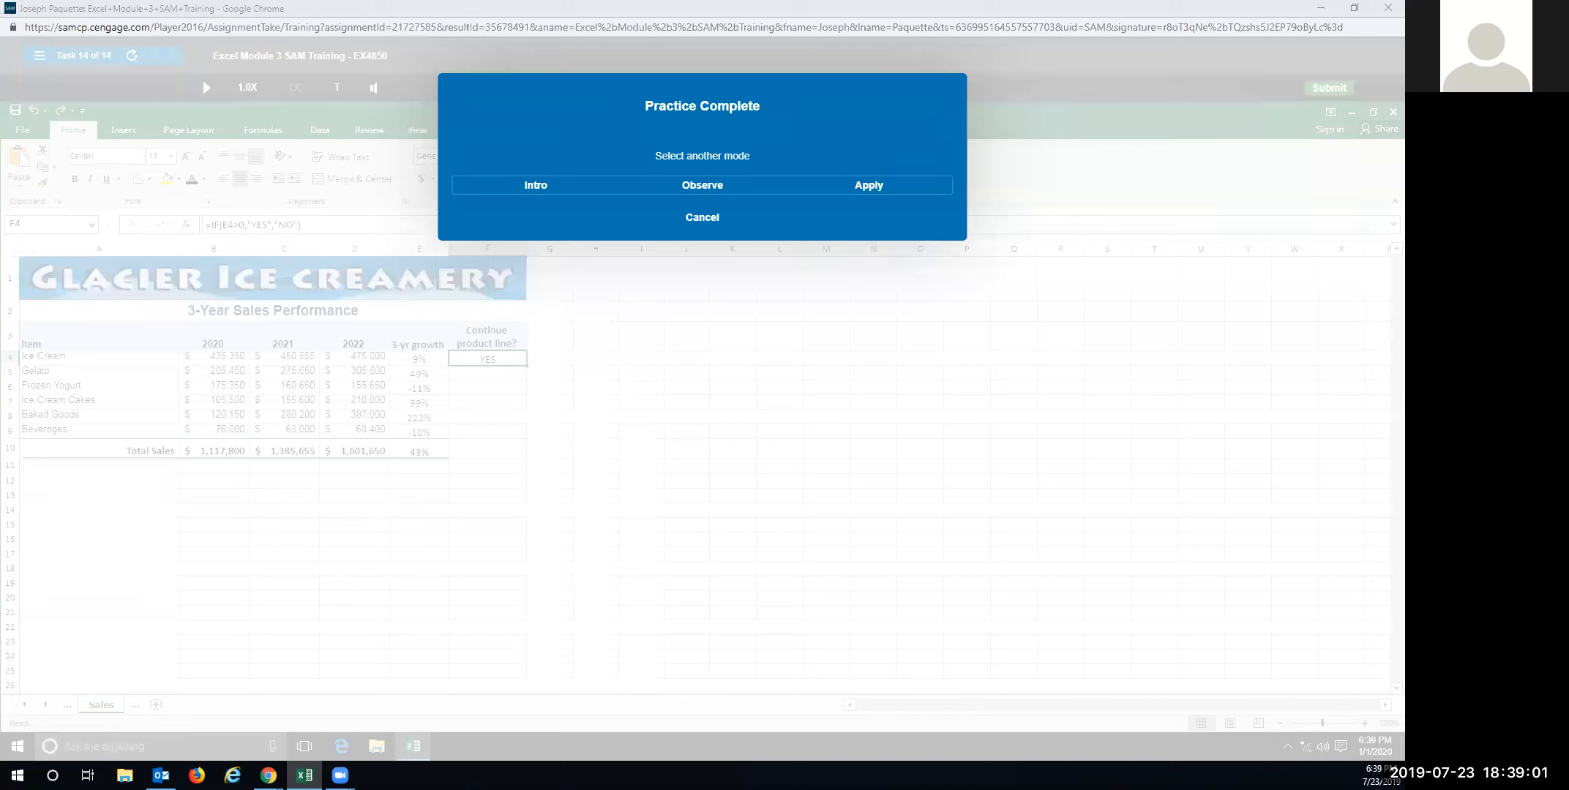
click(1011, 258)
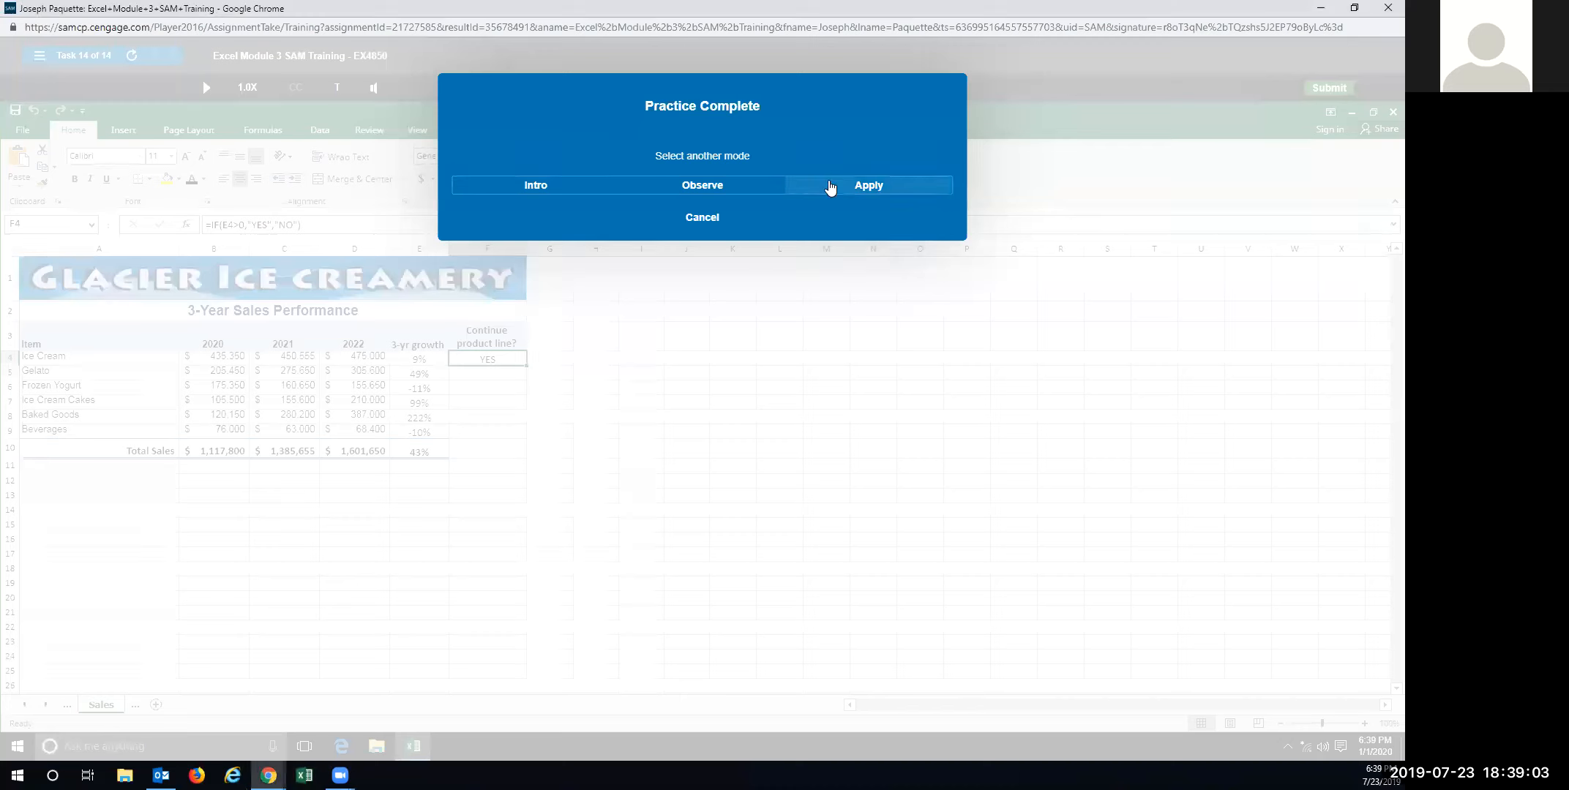
click(831, 188)
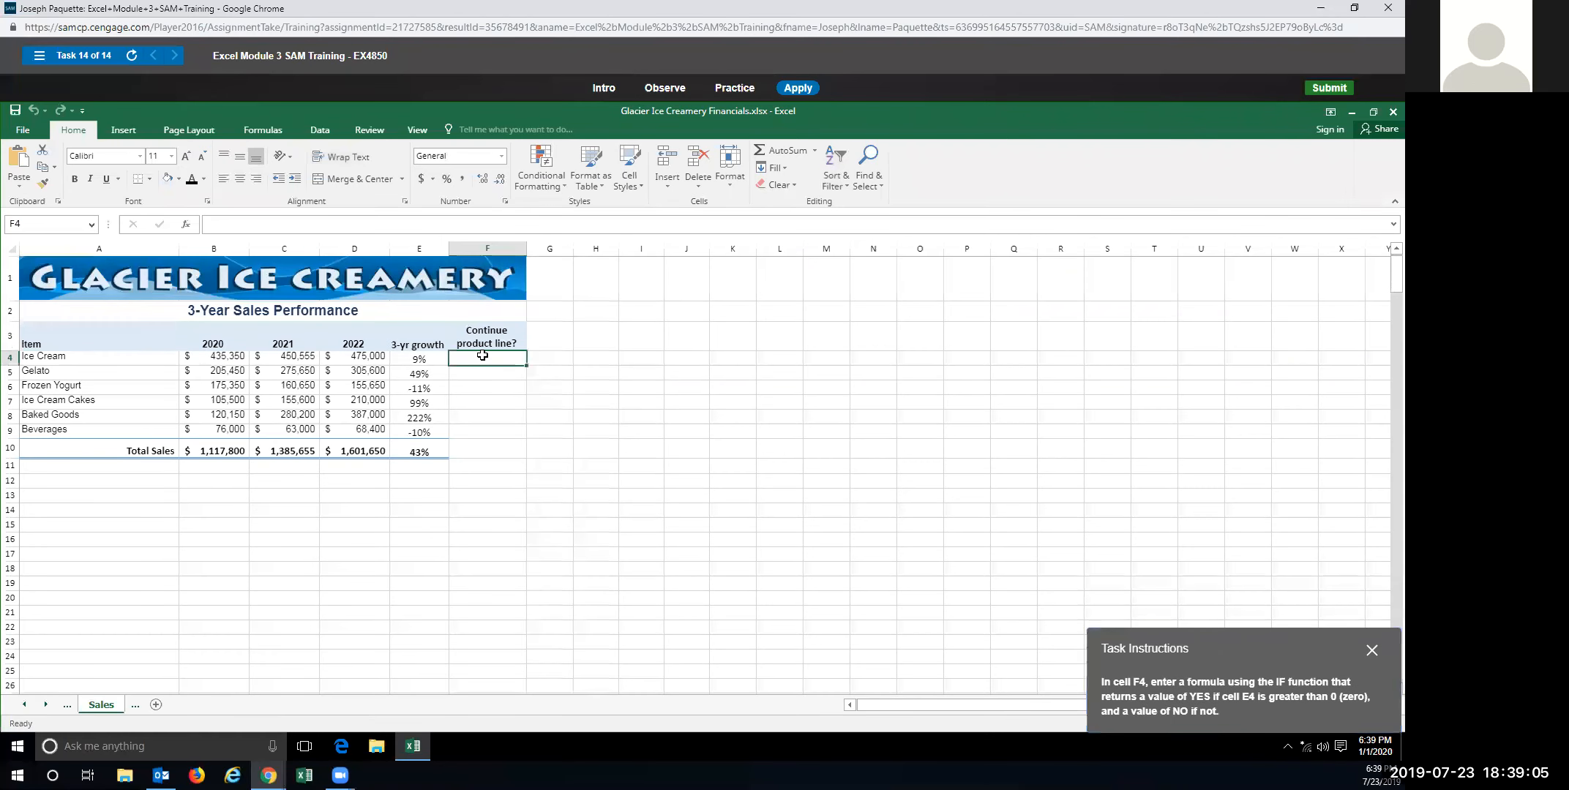
click(186, 225)
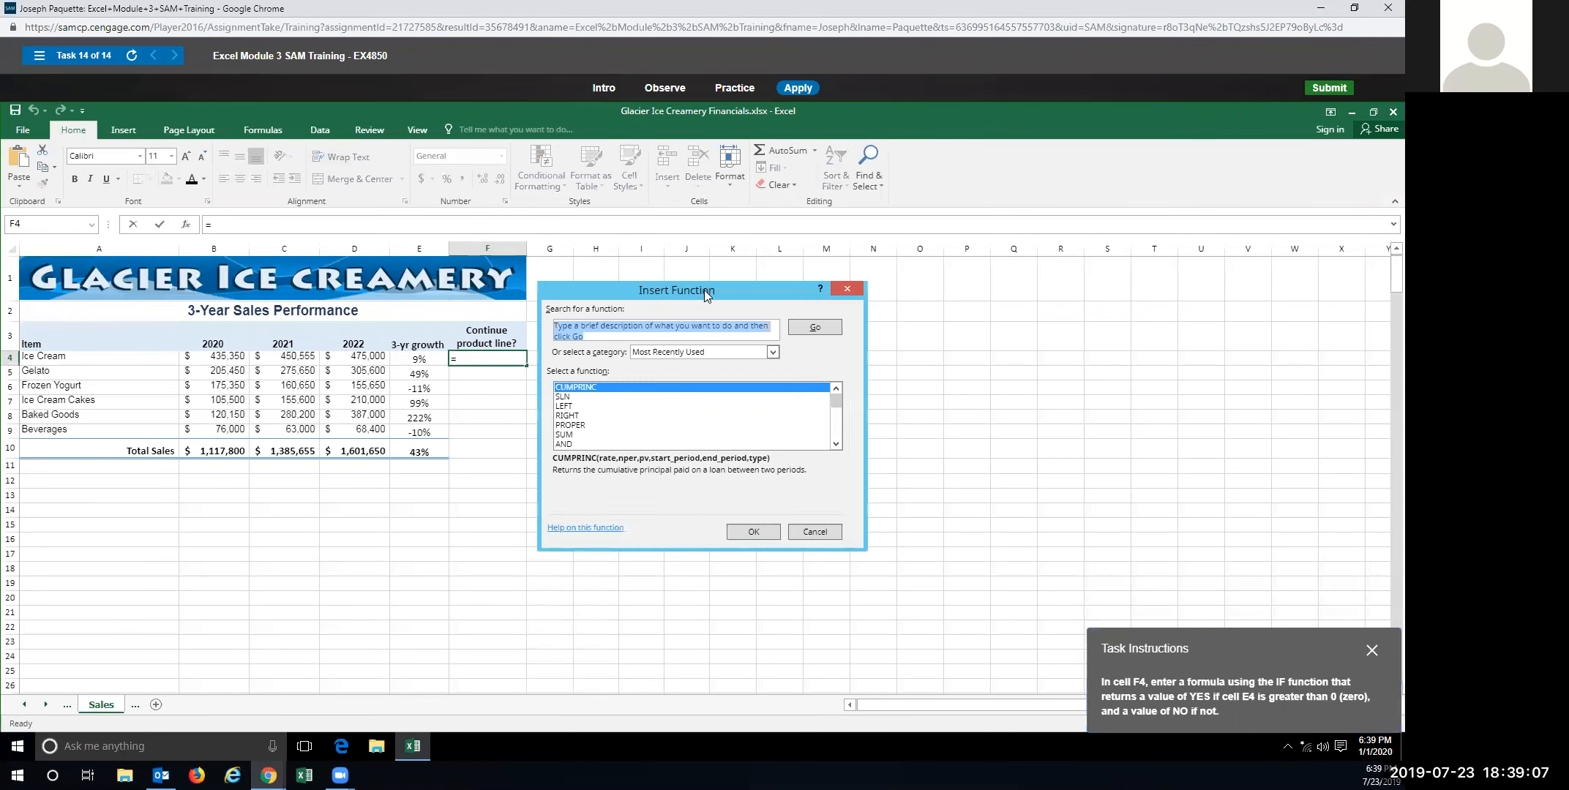
click(771, 354)
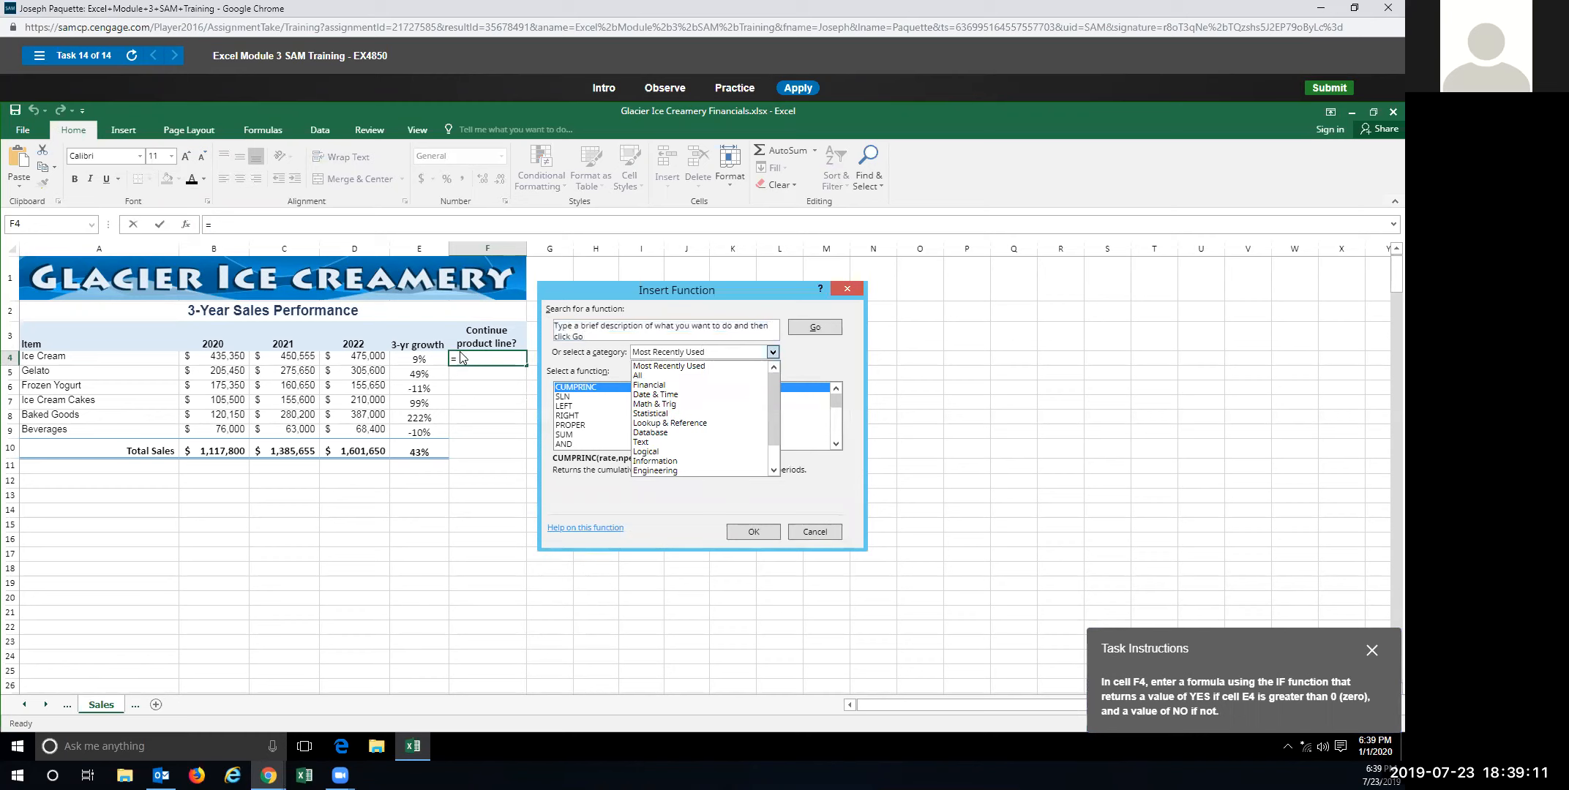
click(819, 529)
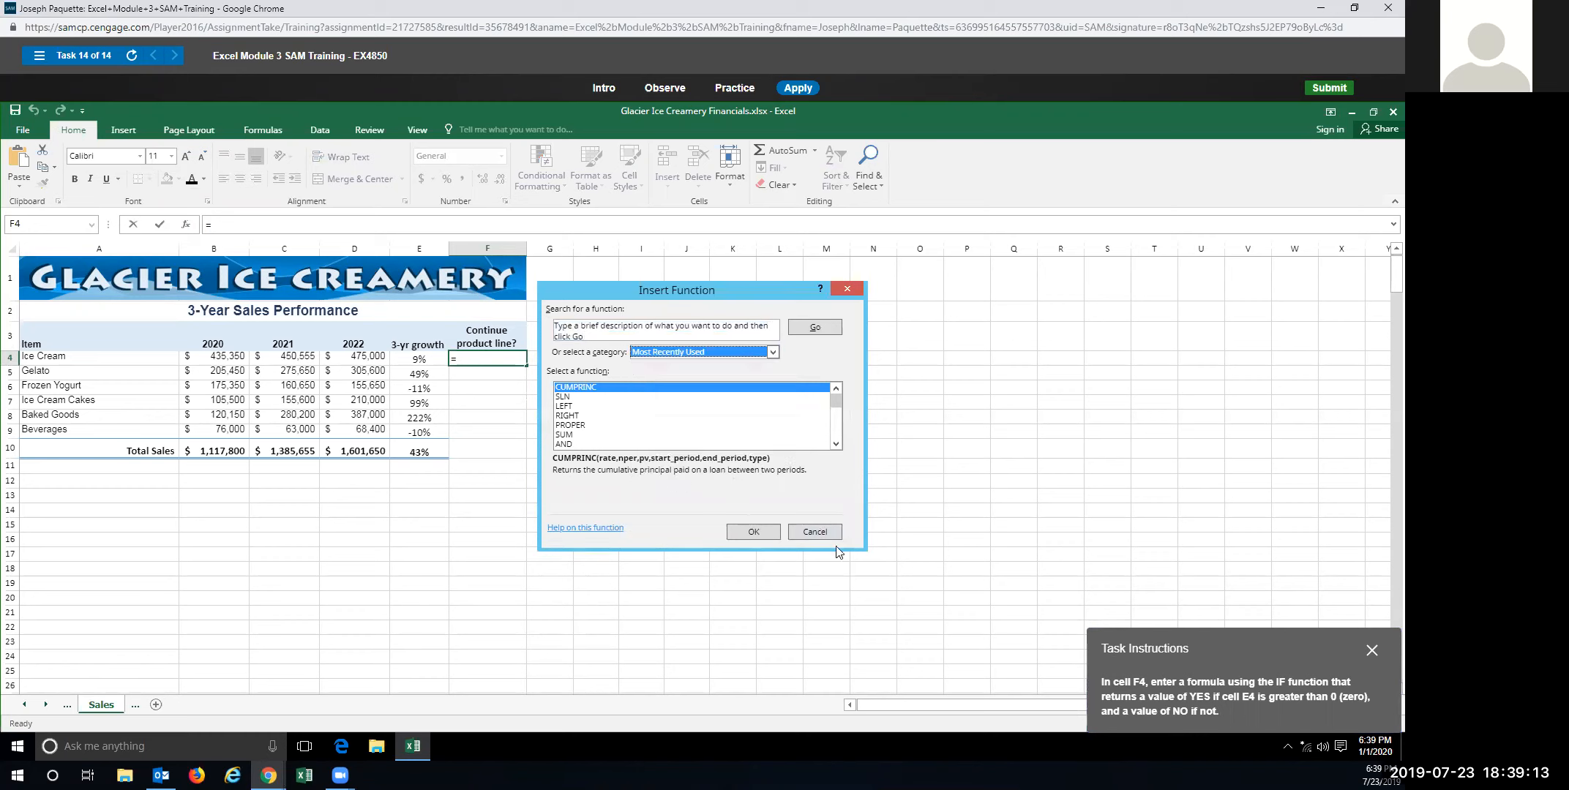
click(812, 531)
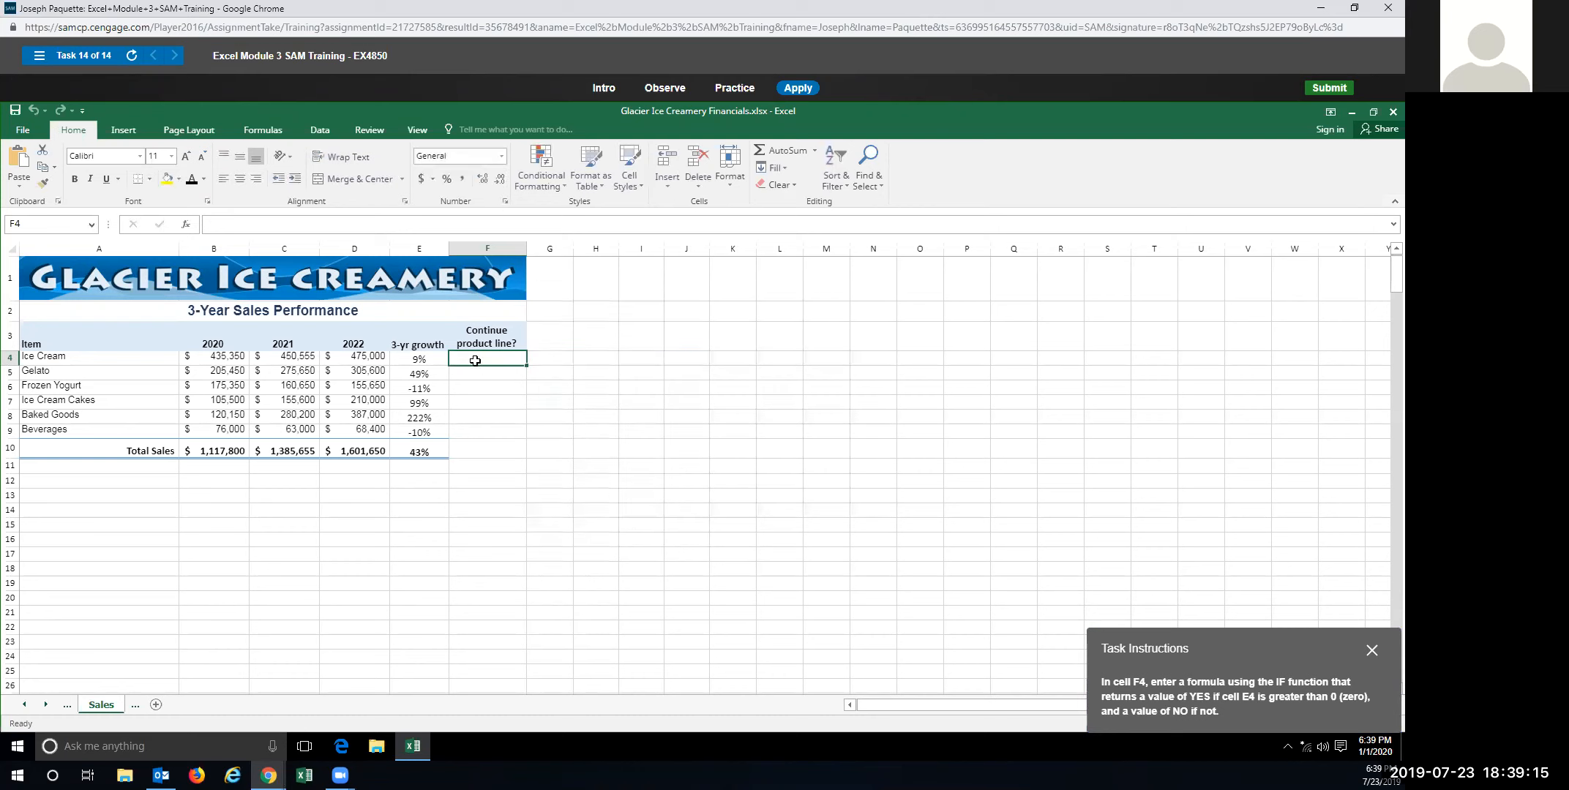
Enter the formula =IF(E4>0,"YES","NO") directly in cell F4.
text(=if)
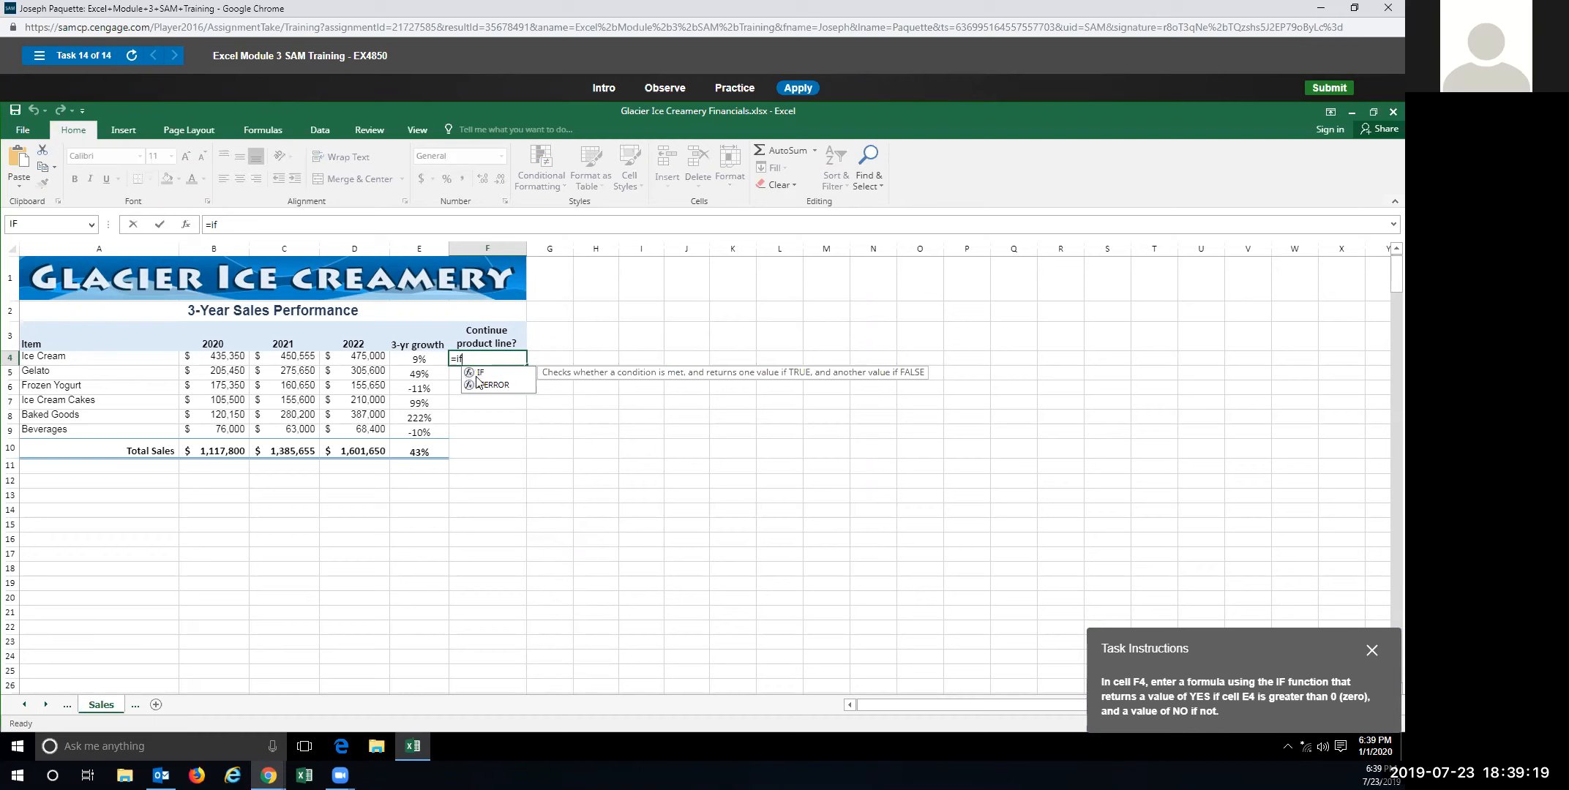
double_click(480, 373)
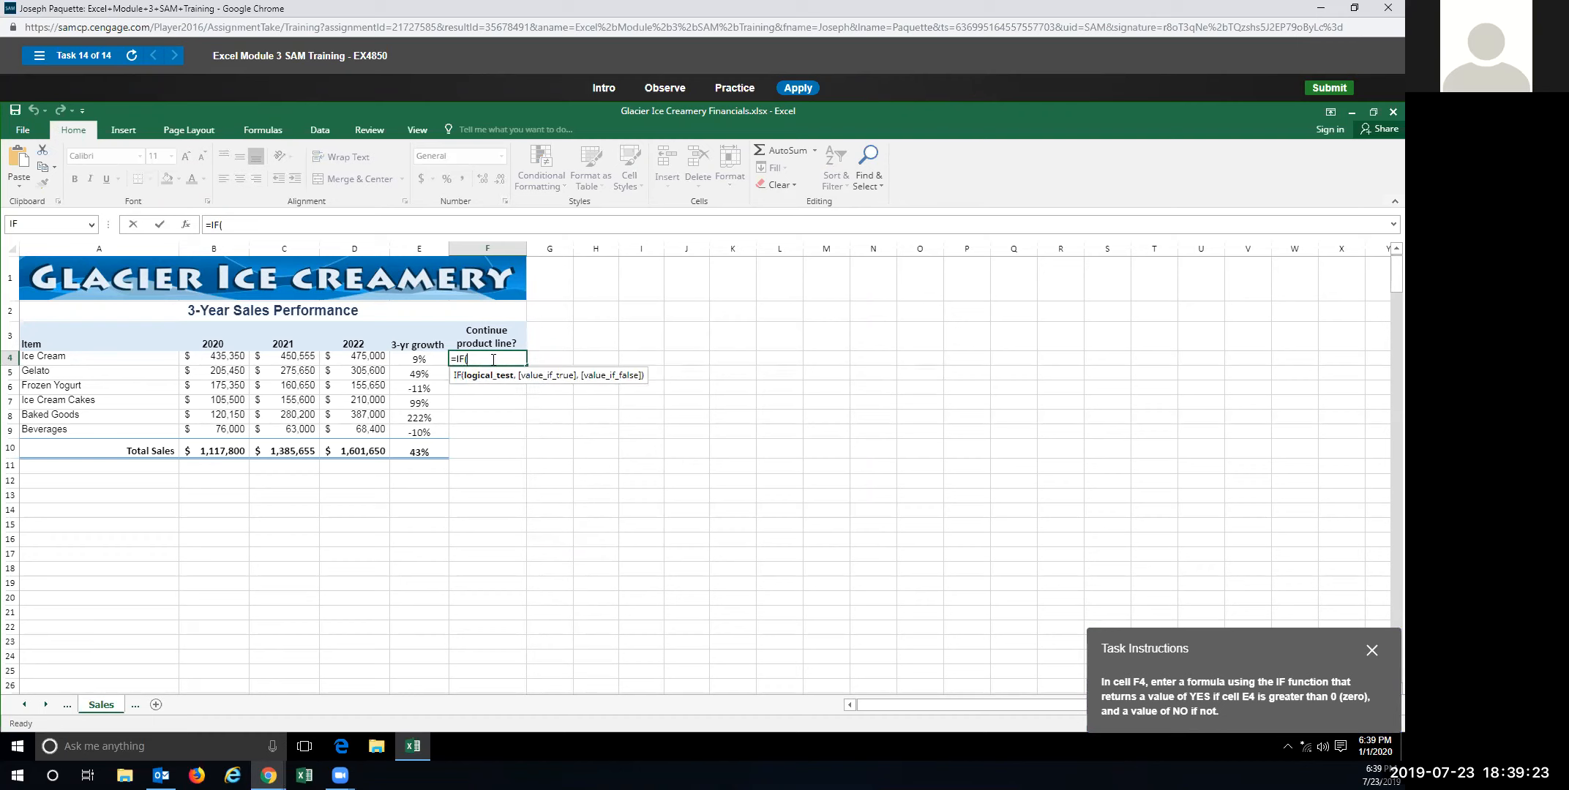
click(412, 360)
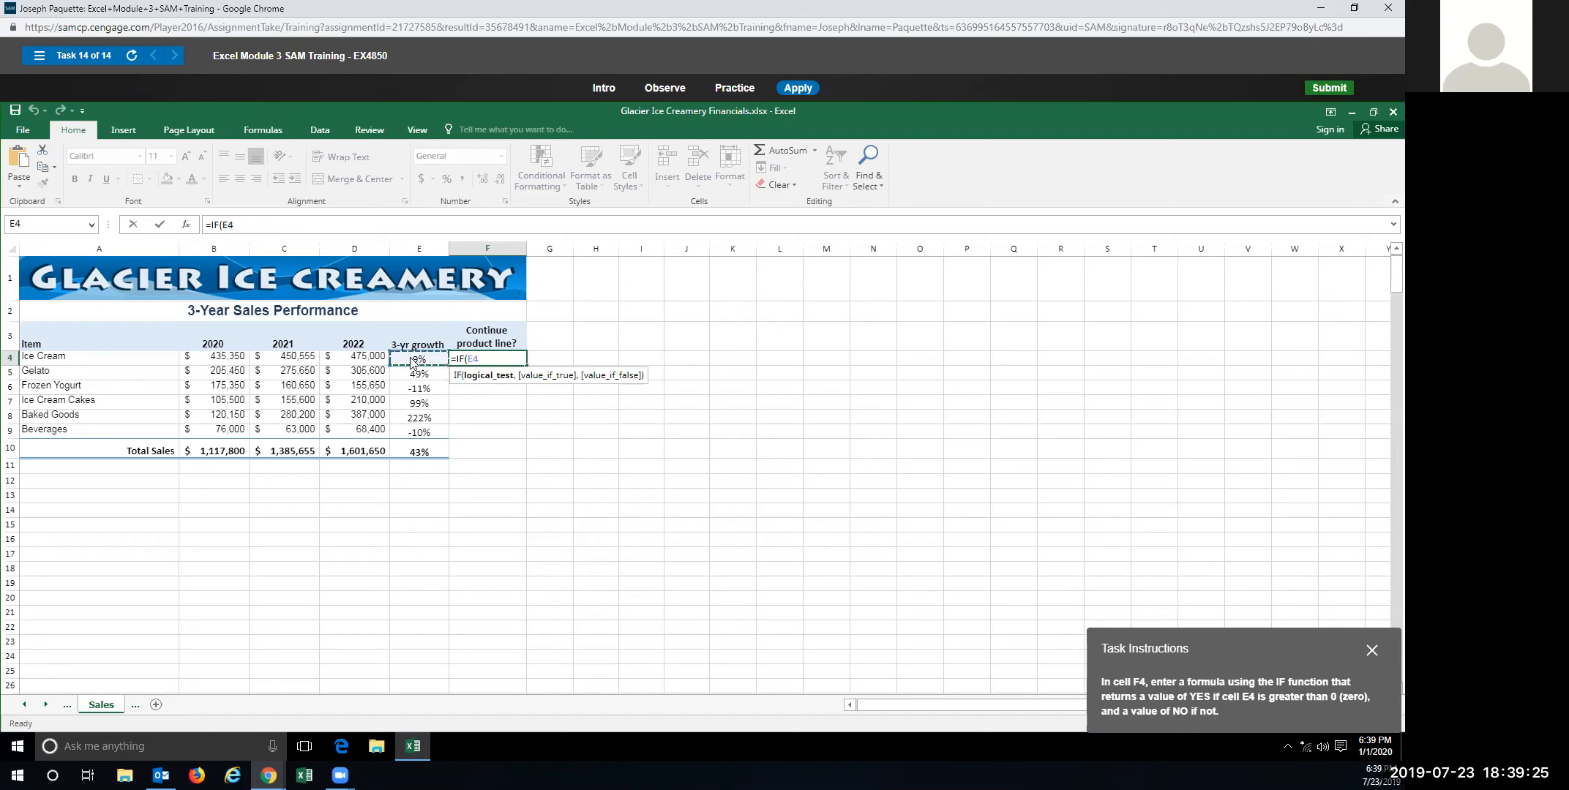
text(>0,)
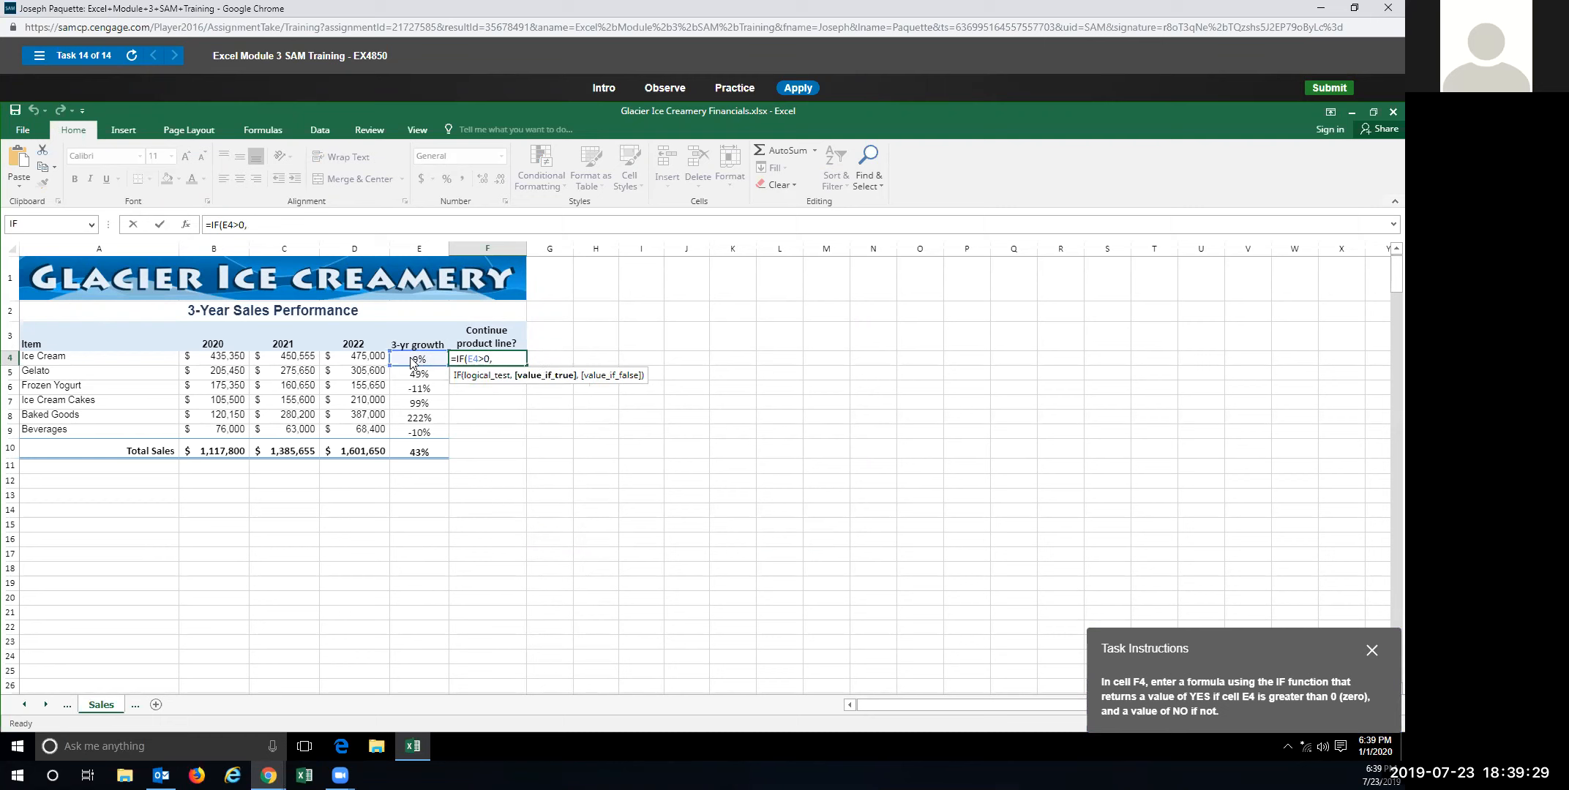
text("YES)
text(,)
text(NO)
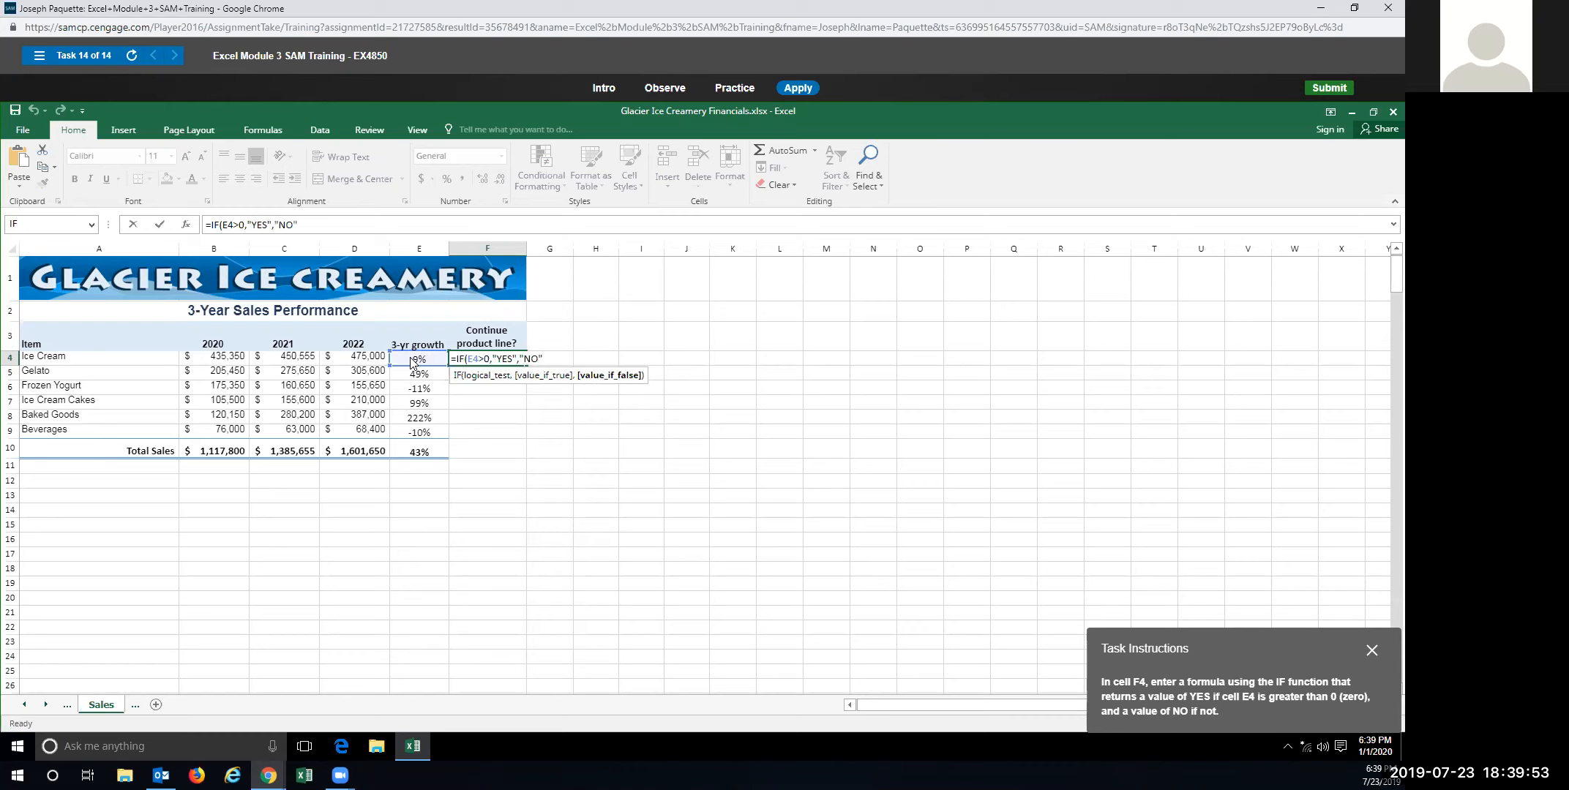
key(Return)
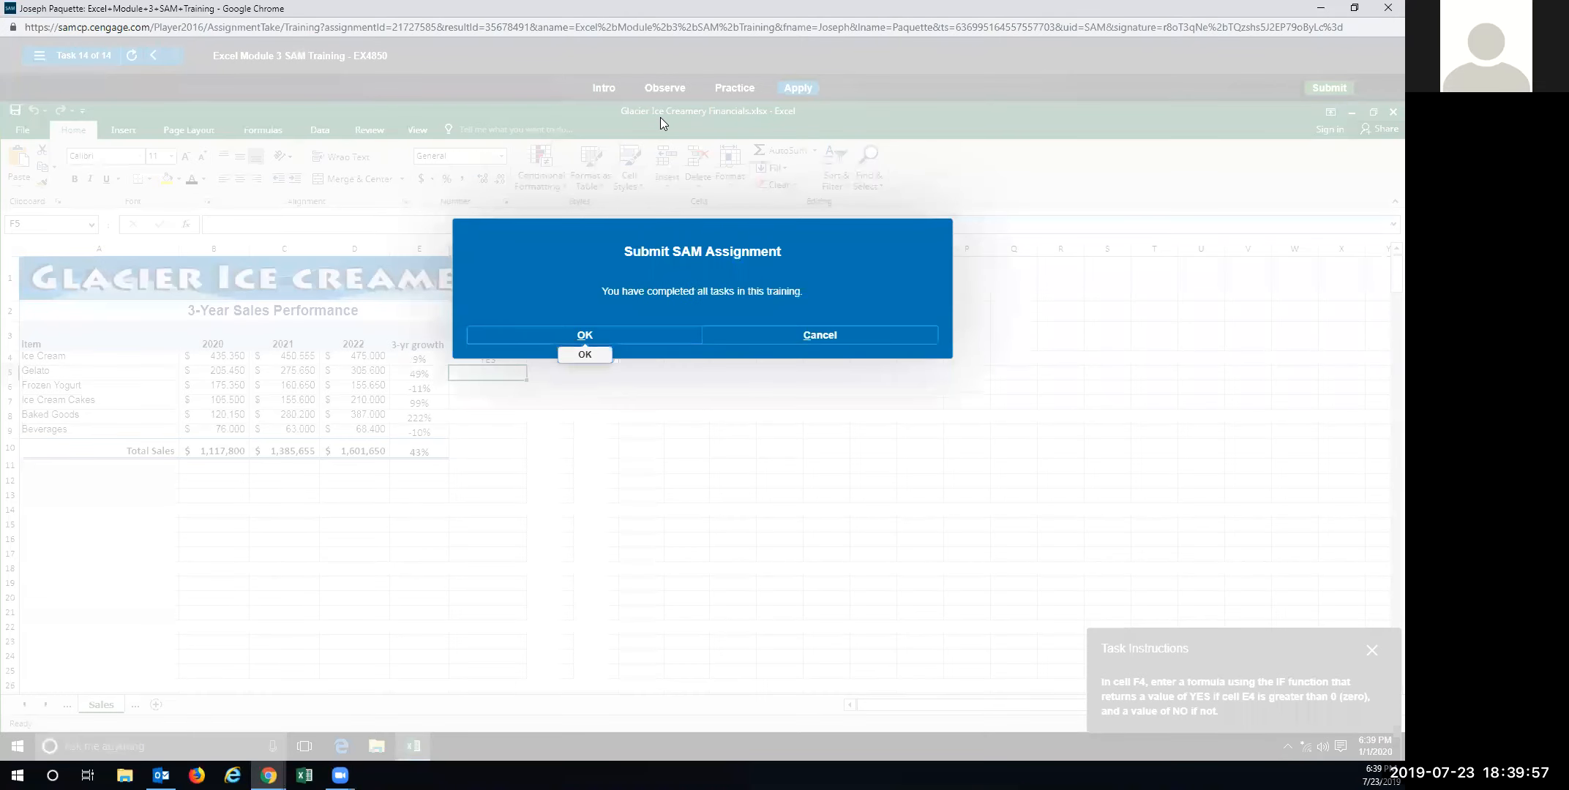
Submit the completed Excel Module 3 SAM Training assignment and dismiss its summary and submission notice.
click(611, 327)
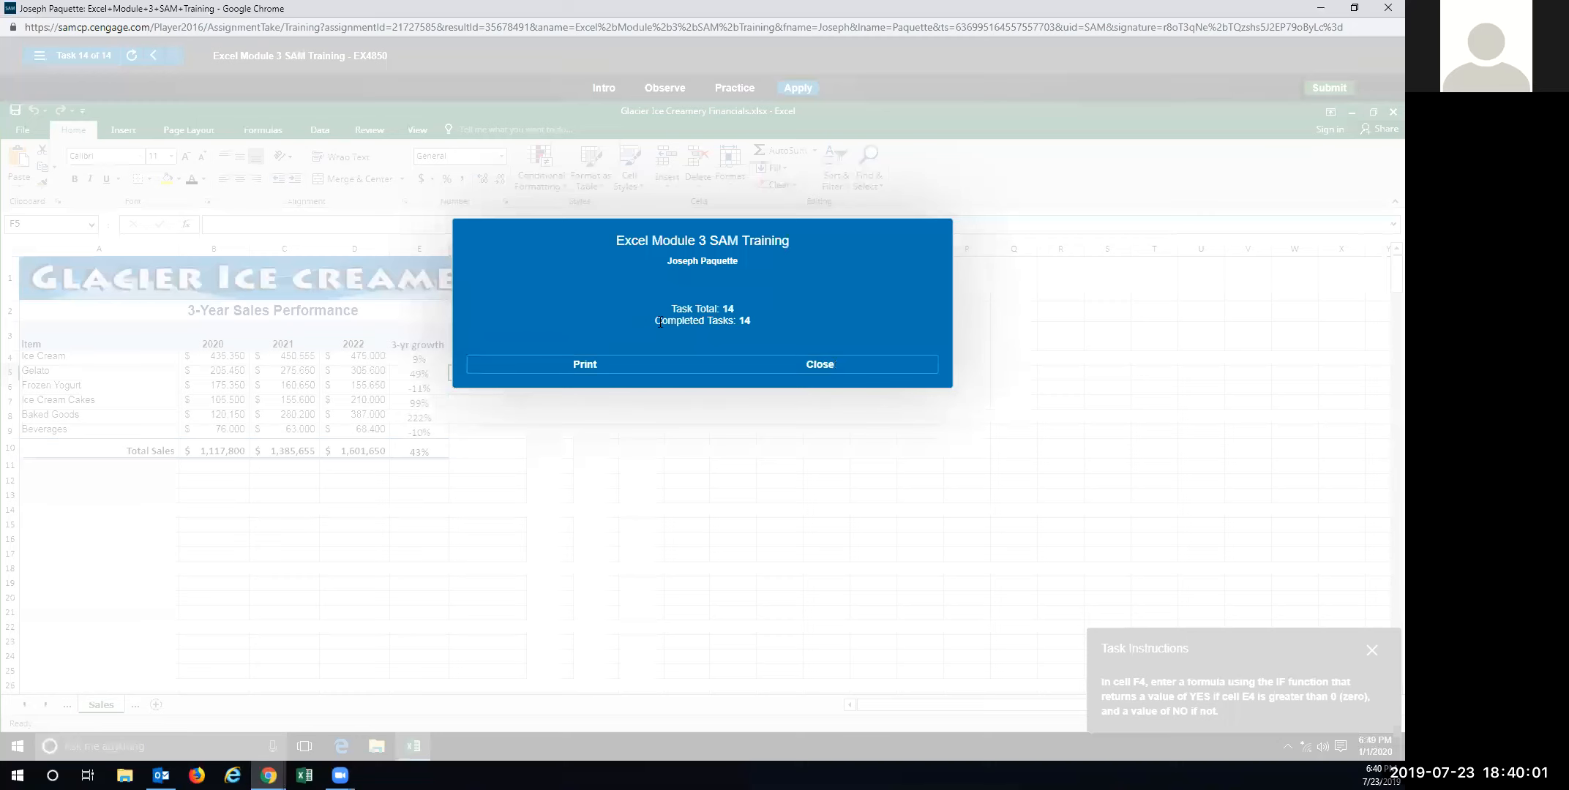
click(791, 363)
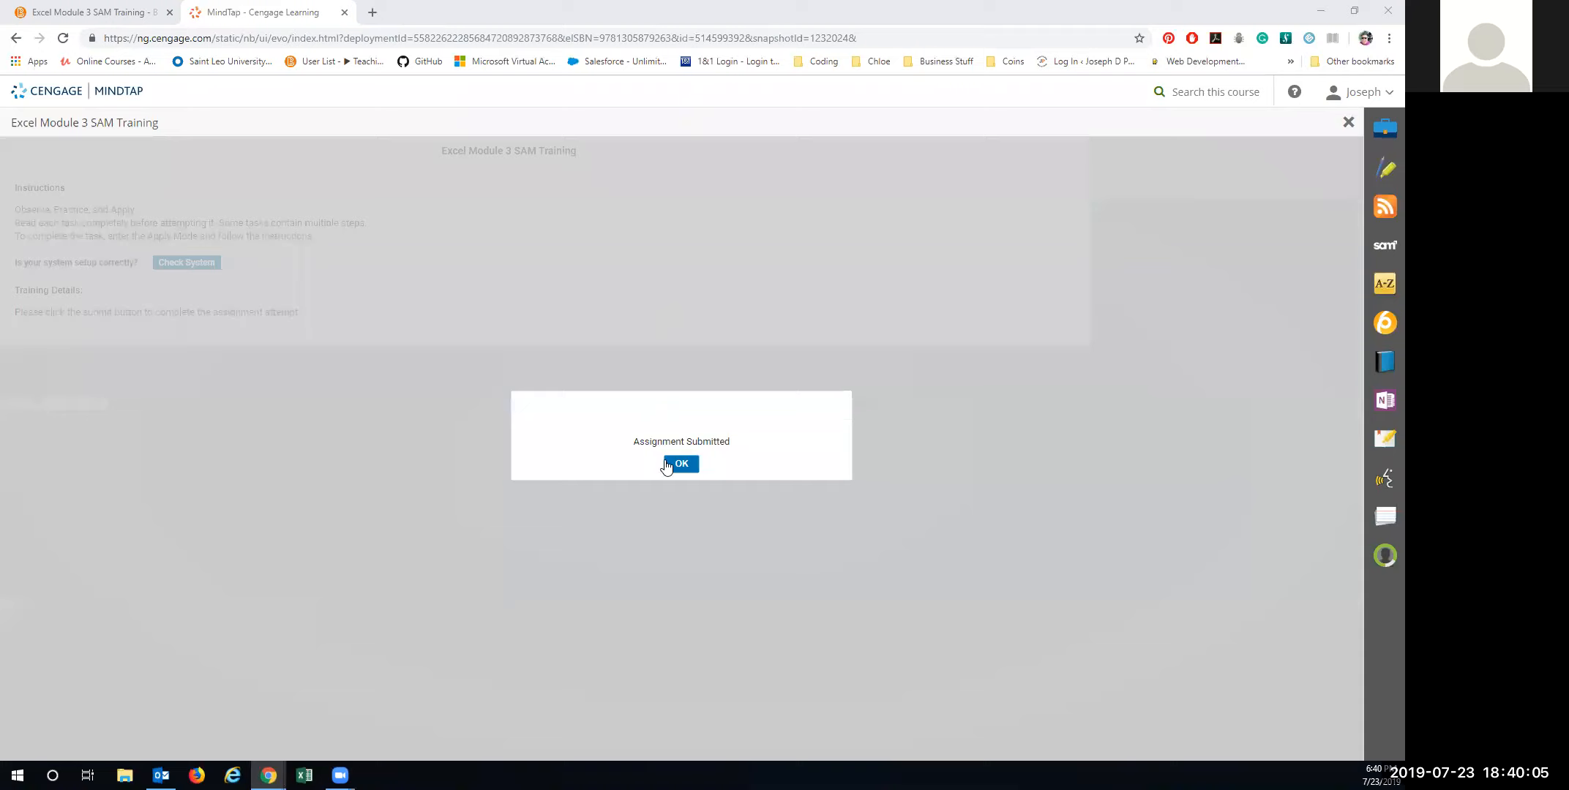
click(679, 463)
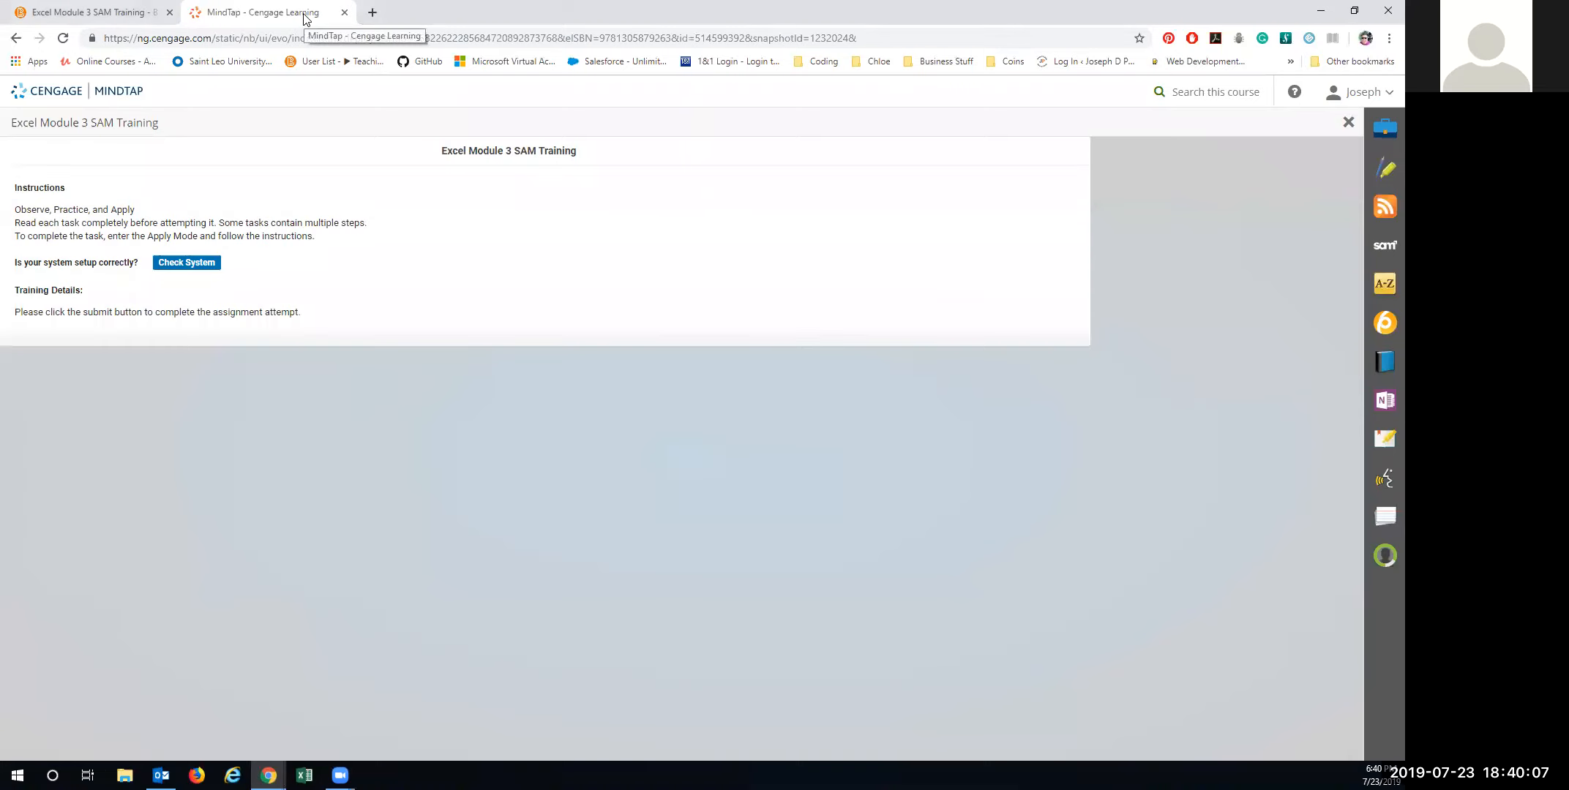
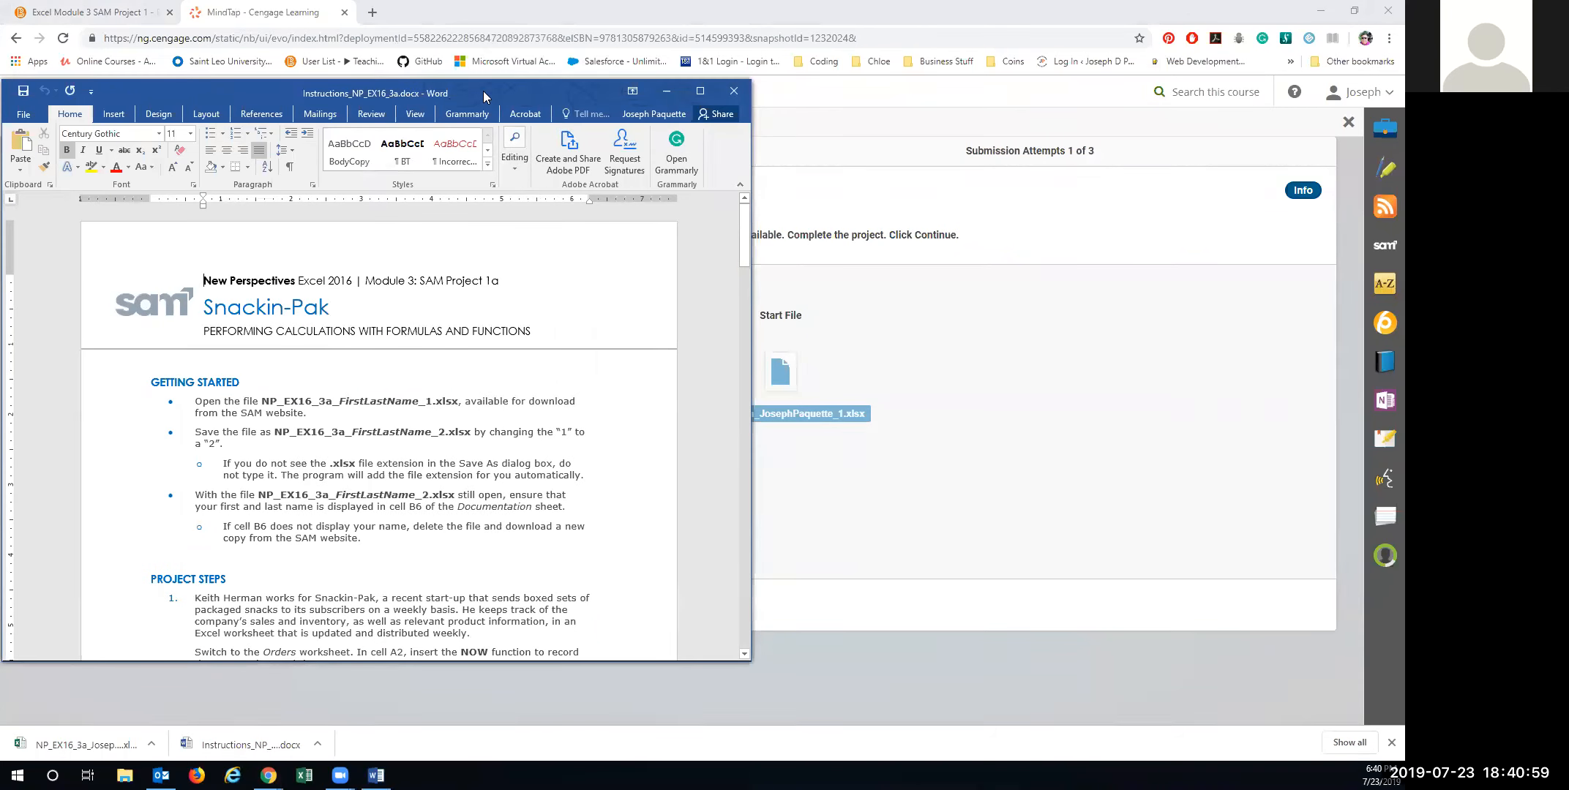
Move the instructions document aside, then open the downloaded NP_EX16_3a start workbook in Excel and enable editing.
drag(483, 92, 0, 92)
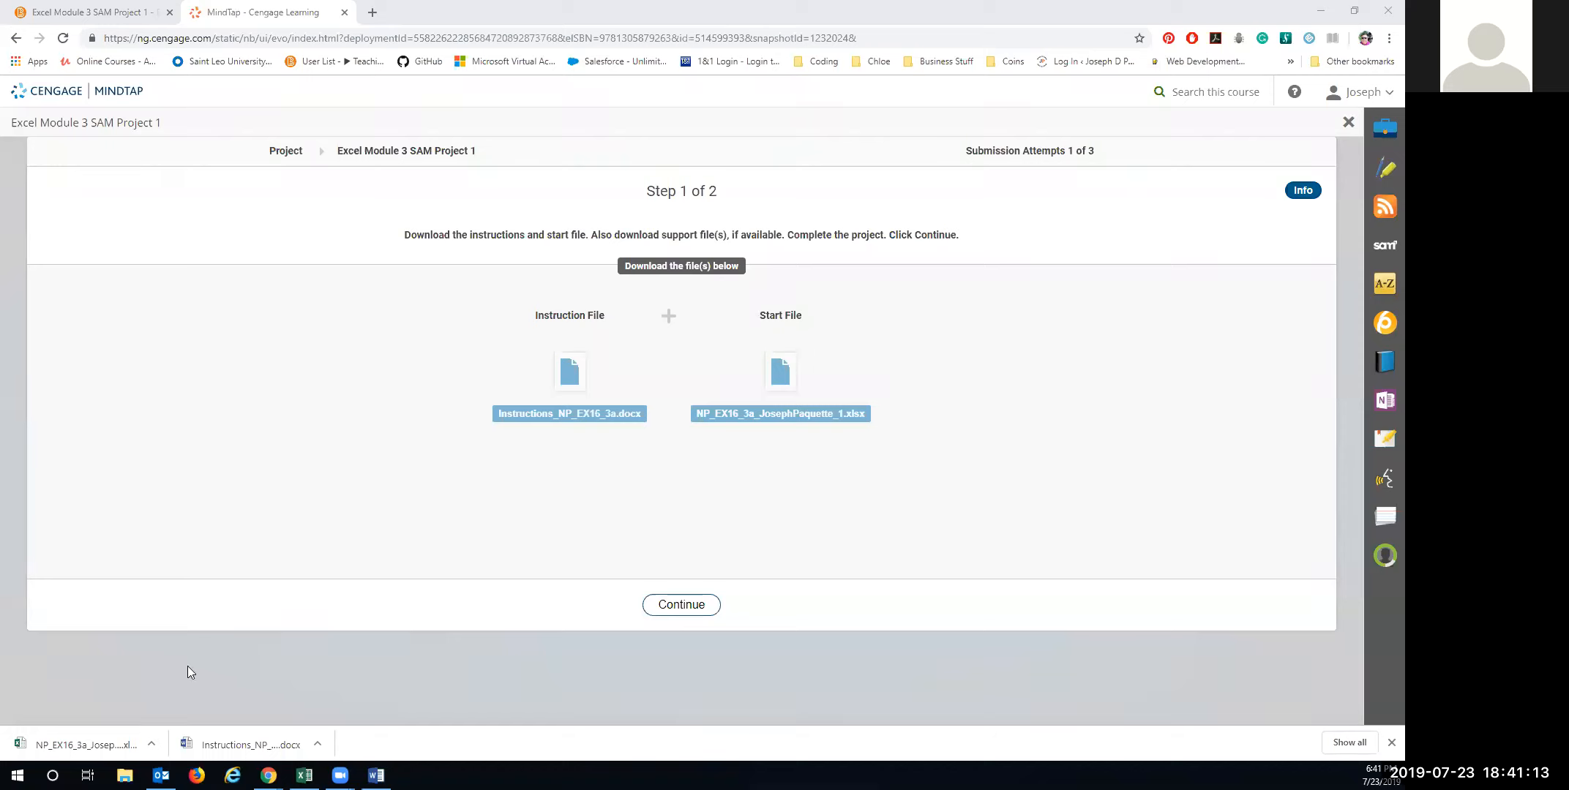
click(83, 745)
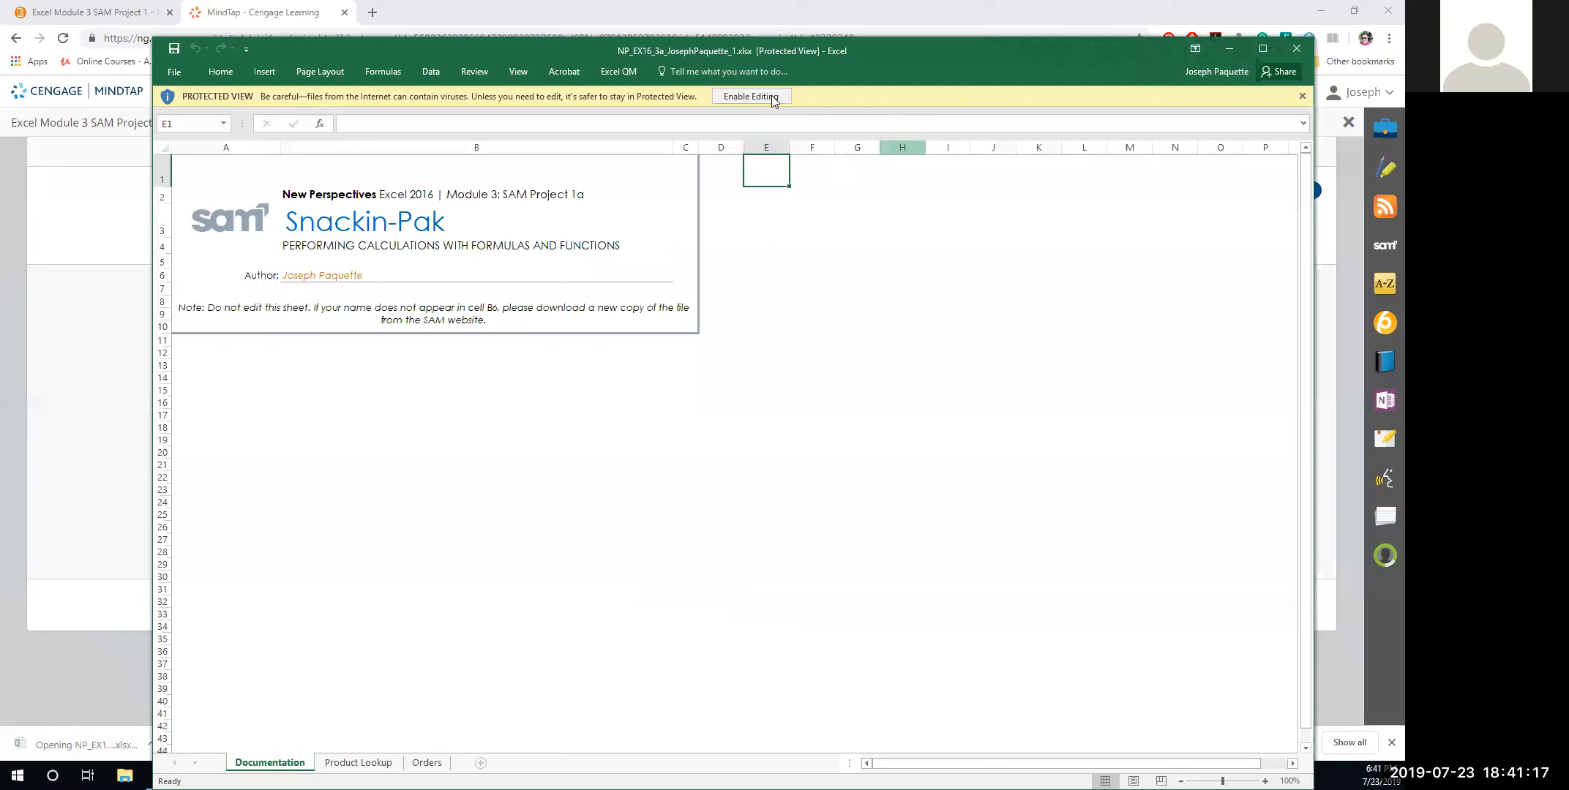
click(751, 97)
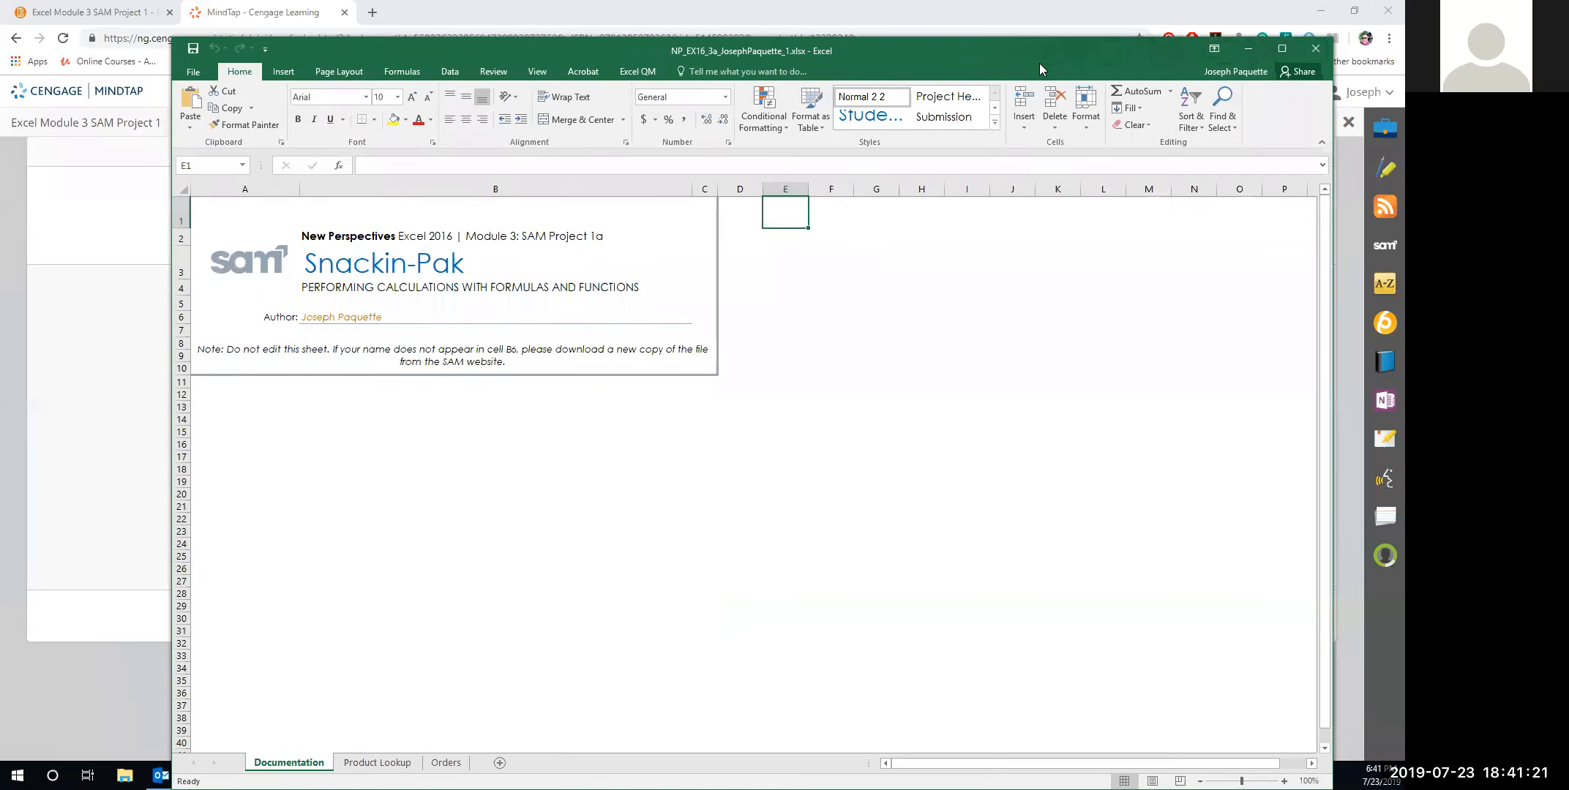
drag(1039, 62, 976, 71)
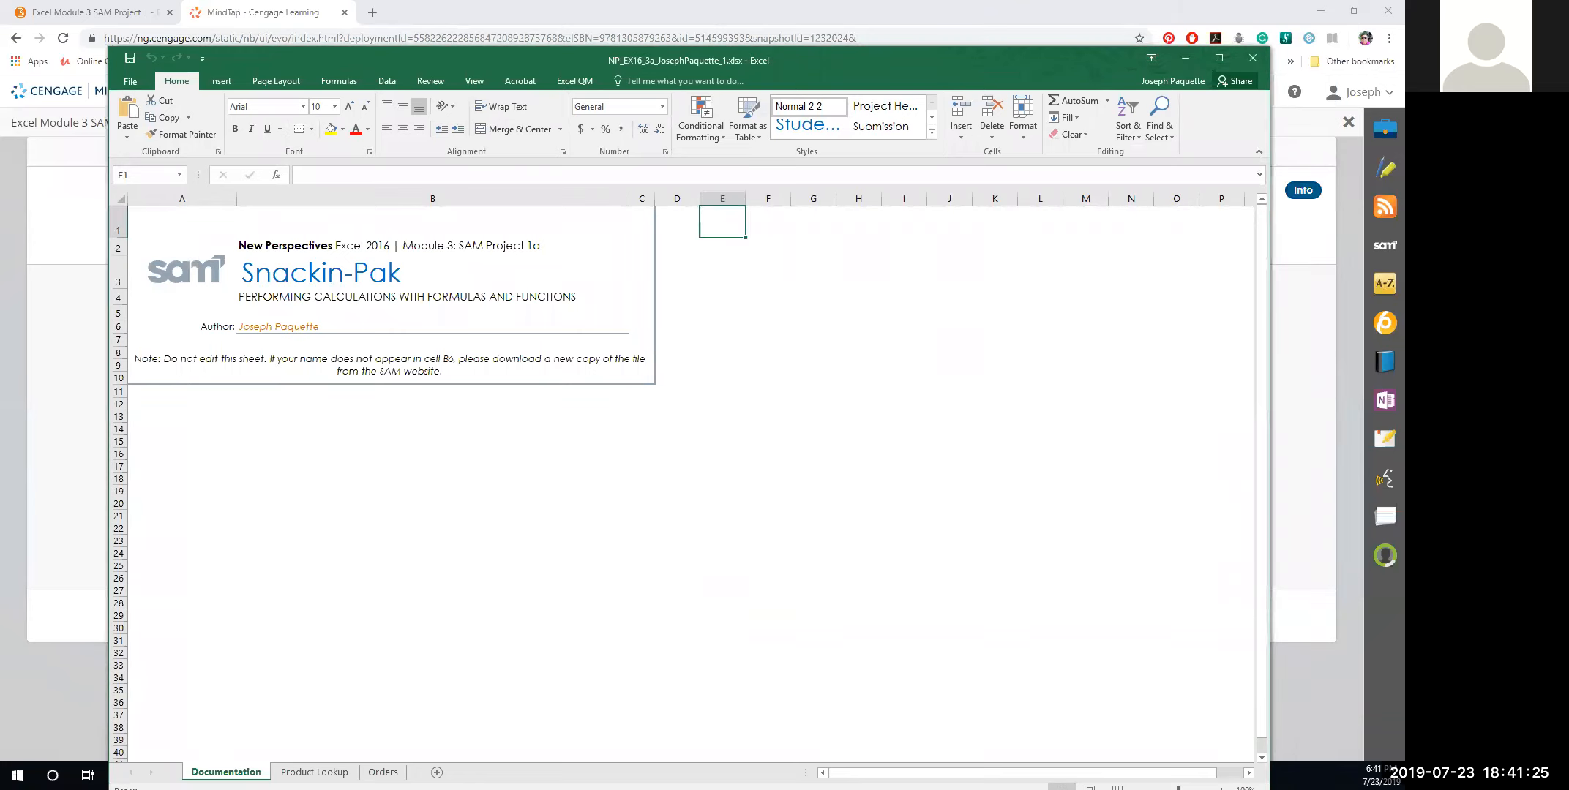
Save a copy of the start workbook in the Documents folder, changing the number at the end of its file name to 2.
click(130, 82)
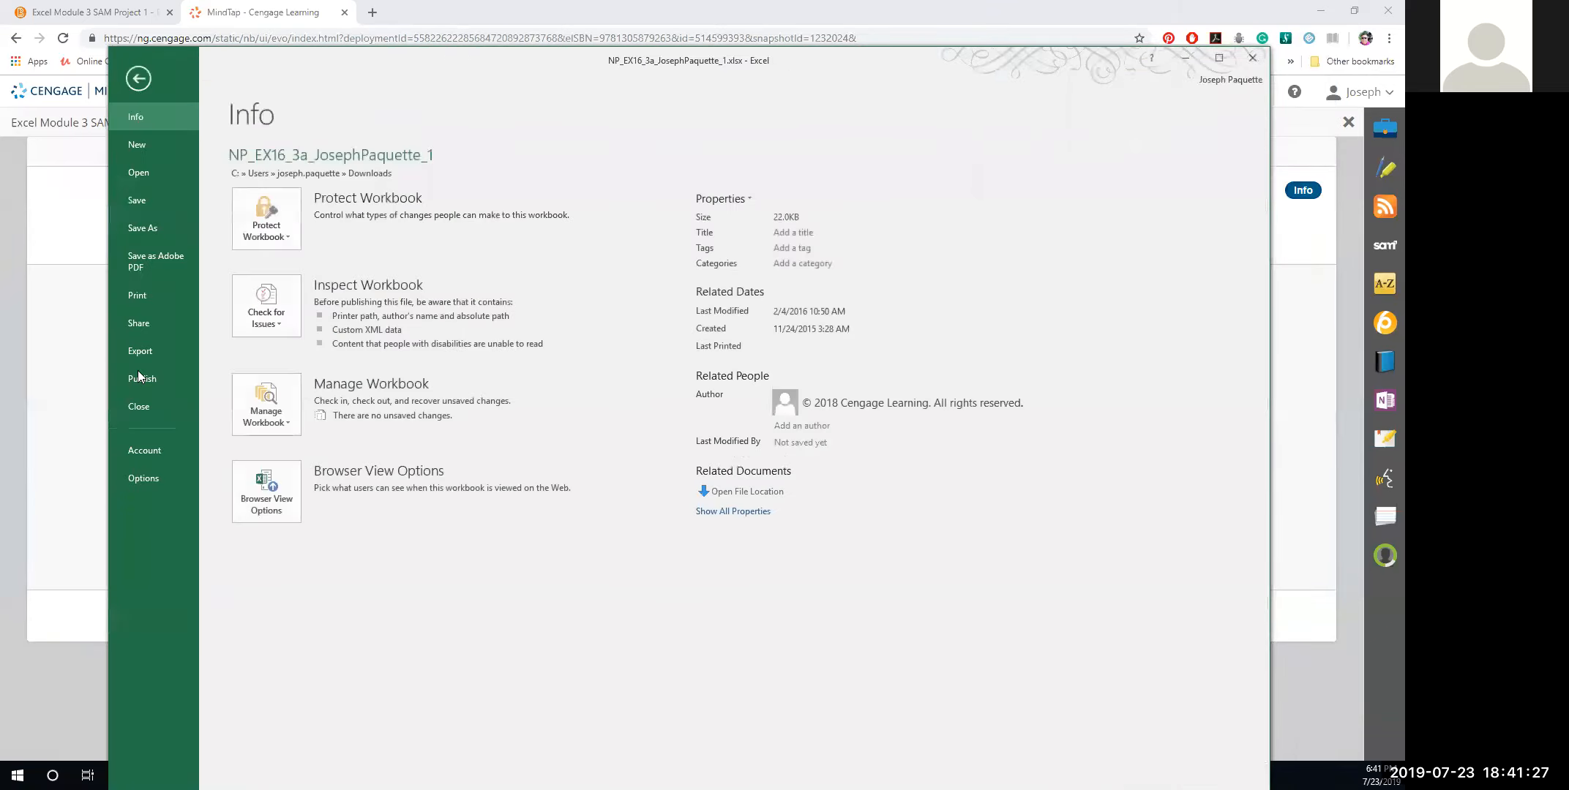
click(149, 234)
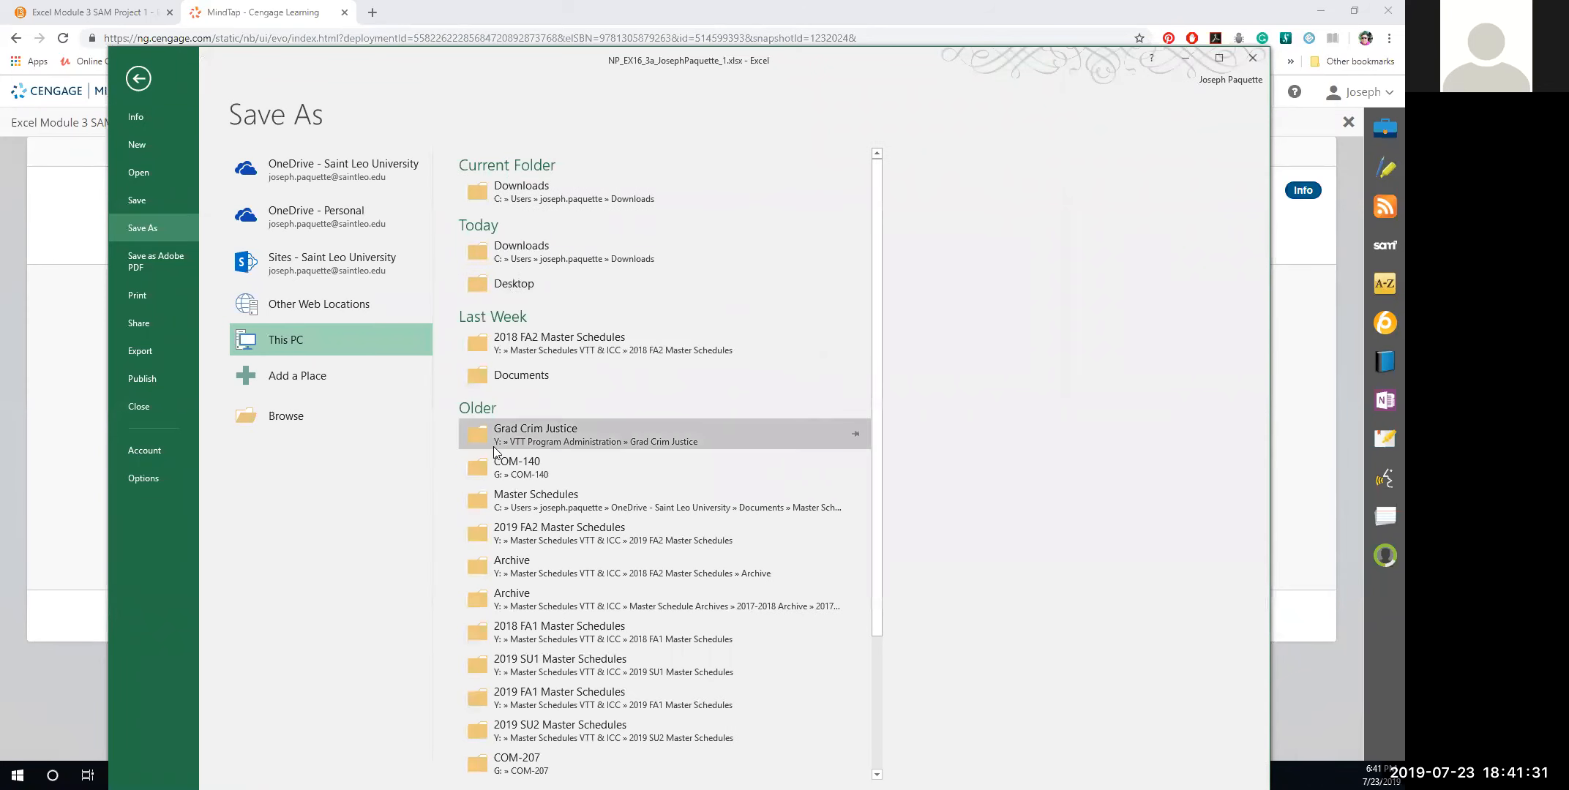
click(503, 376)
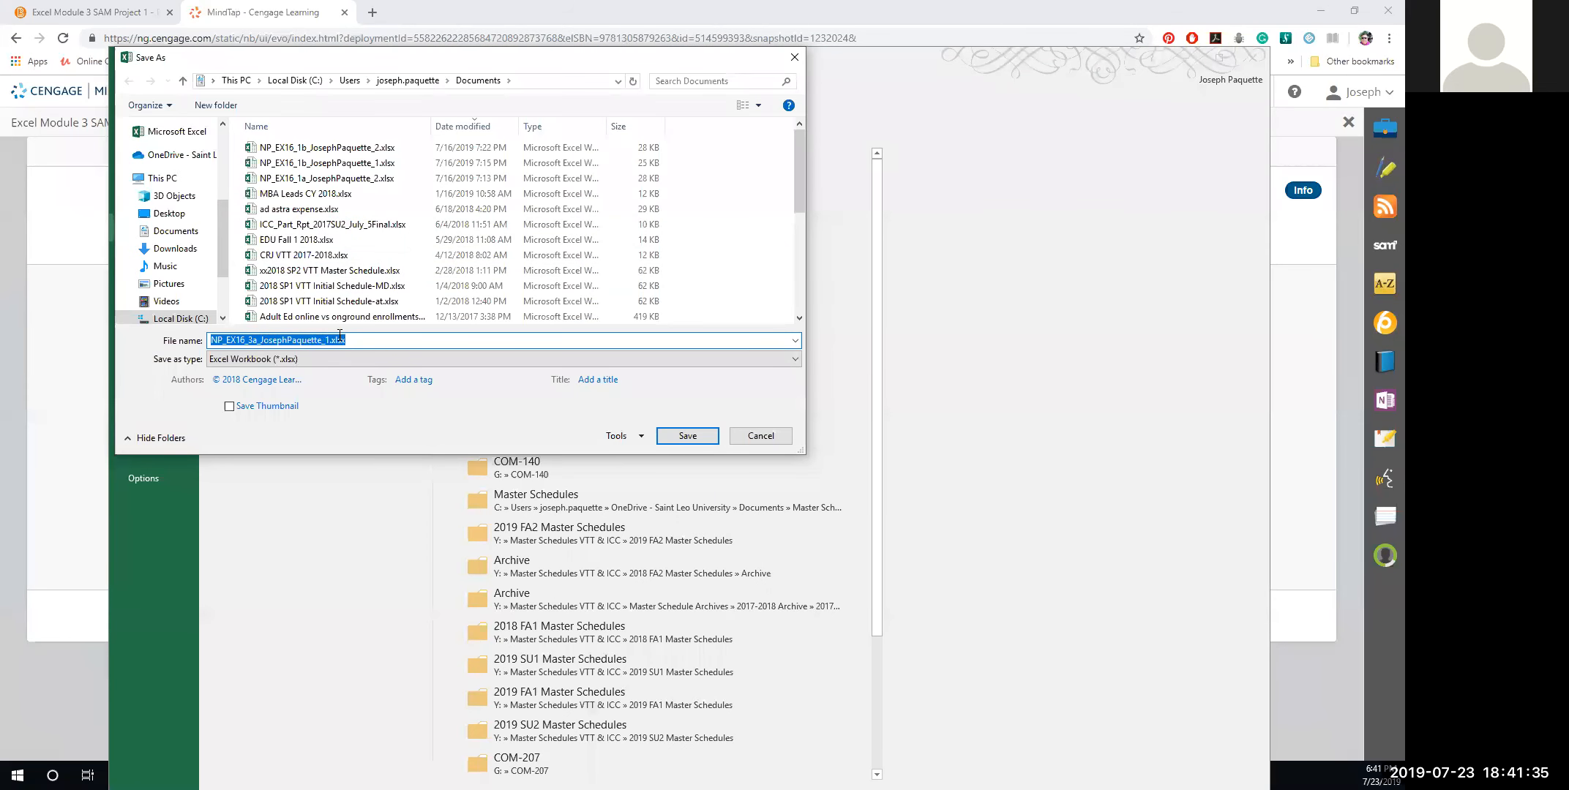
click(327, 339)
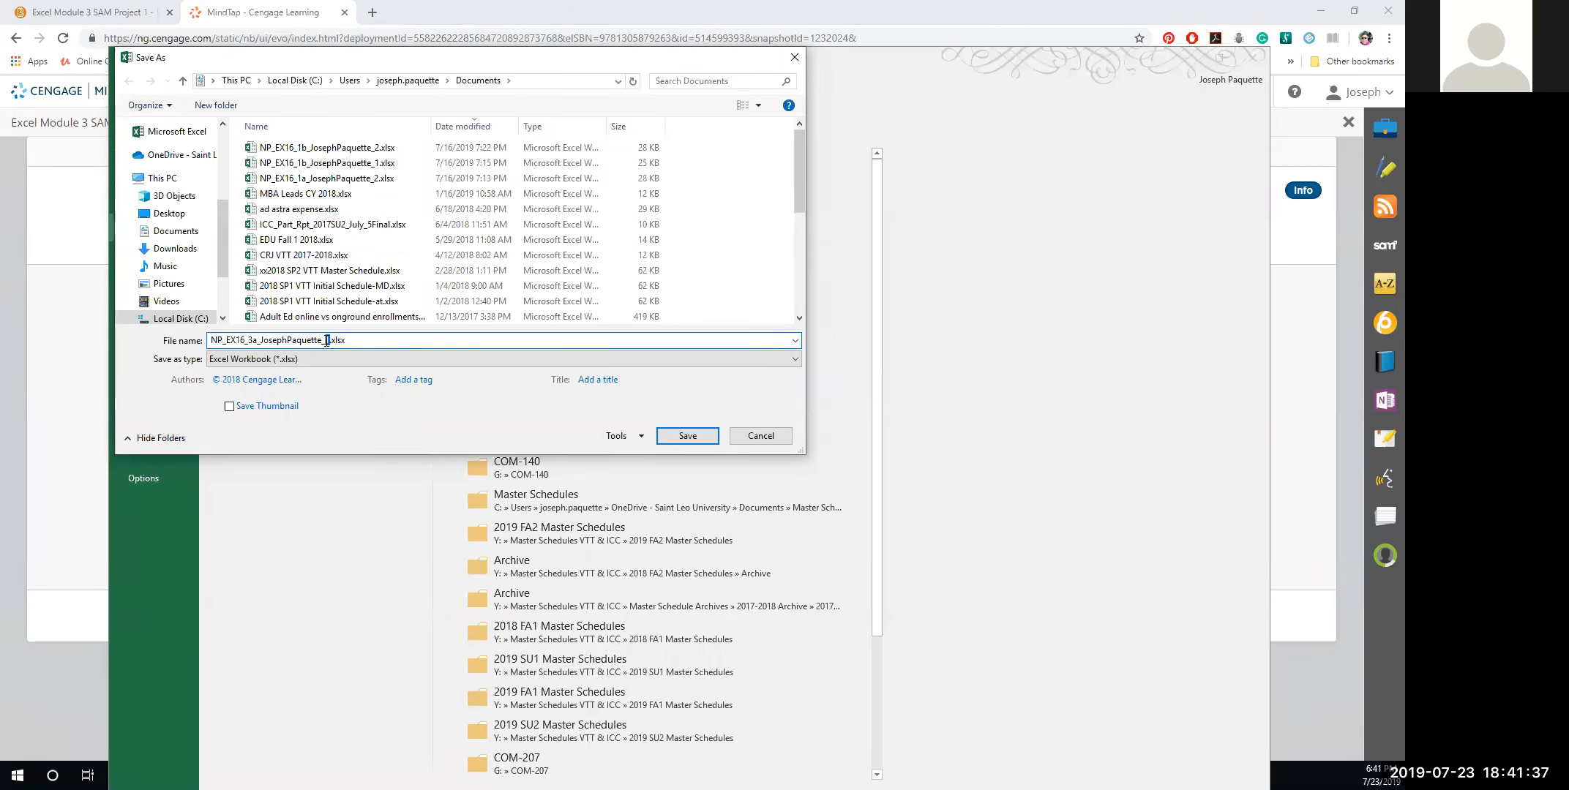
key(Delete)
text(2)
click(688, 433)
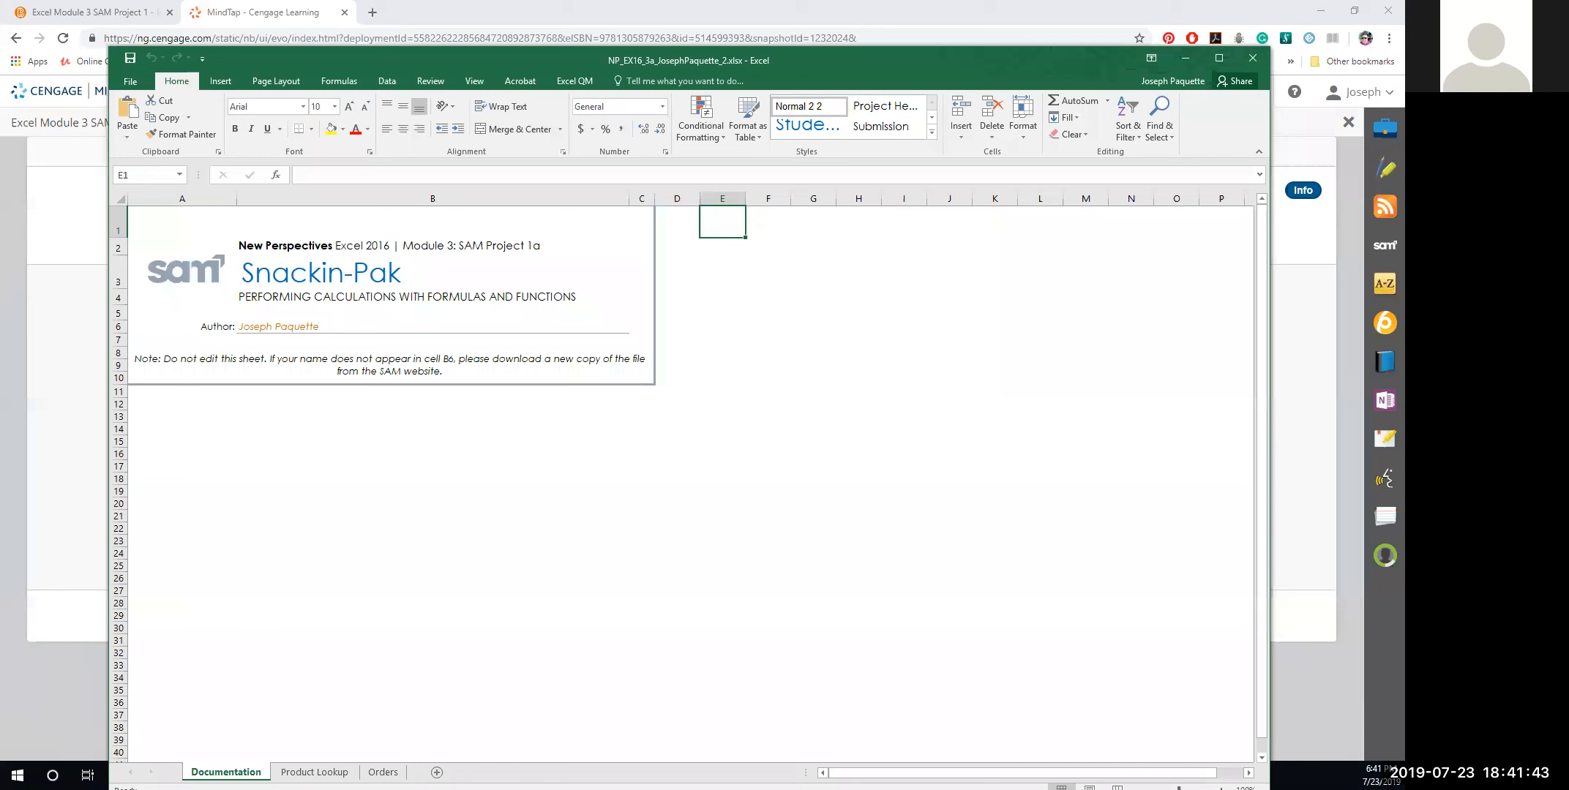
On the Orders worksheet, enter the formula =NOW() in cell A2.
click(315, 771)
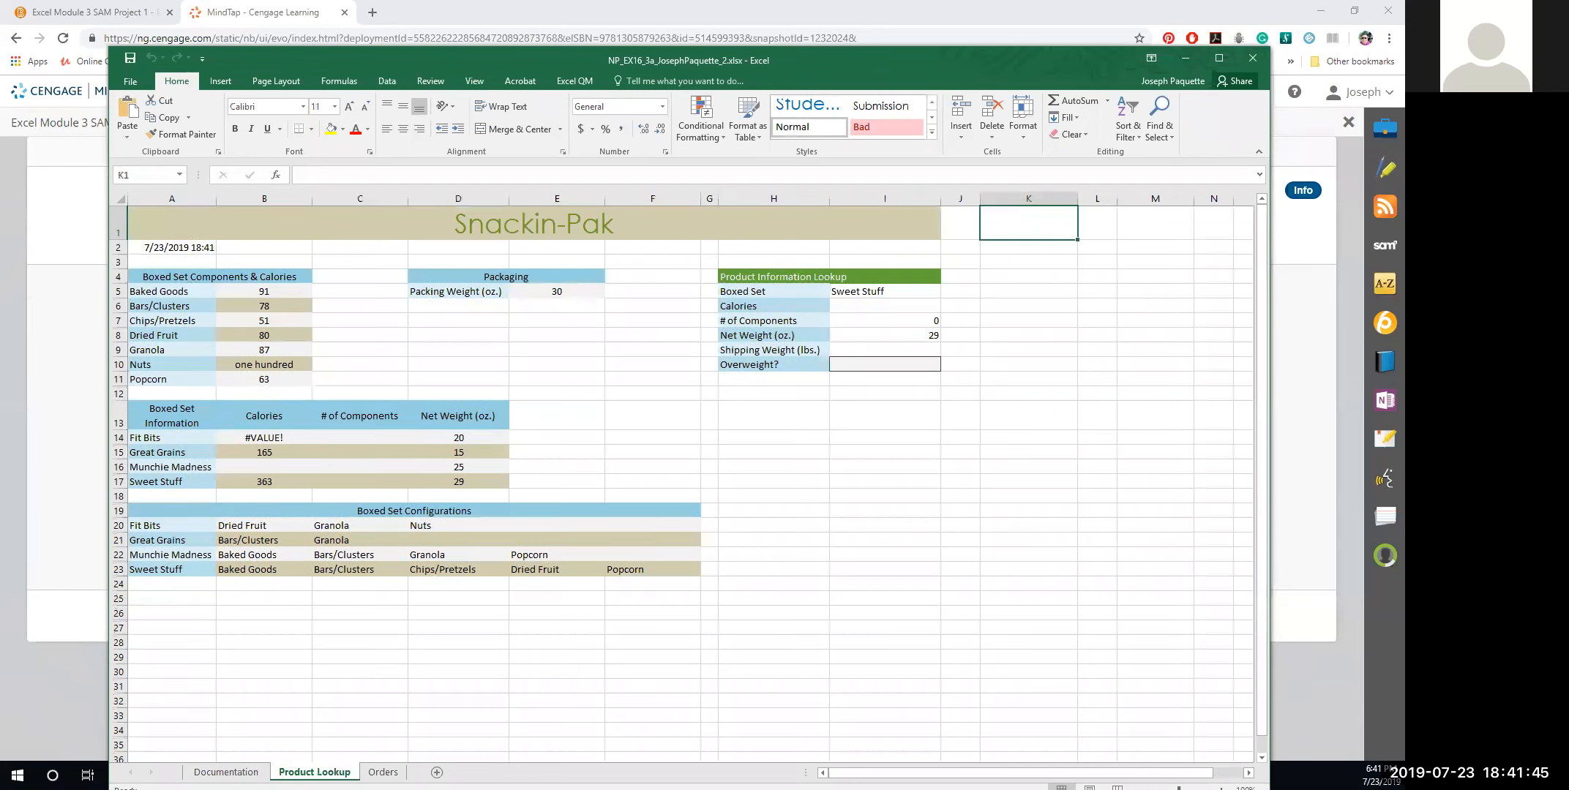
key(alt+Tab)
key(ctrl+Page_Down)
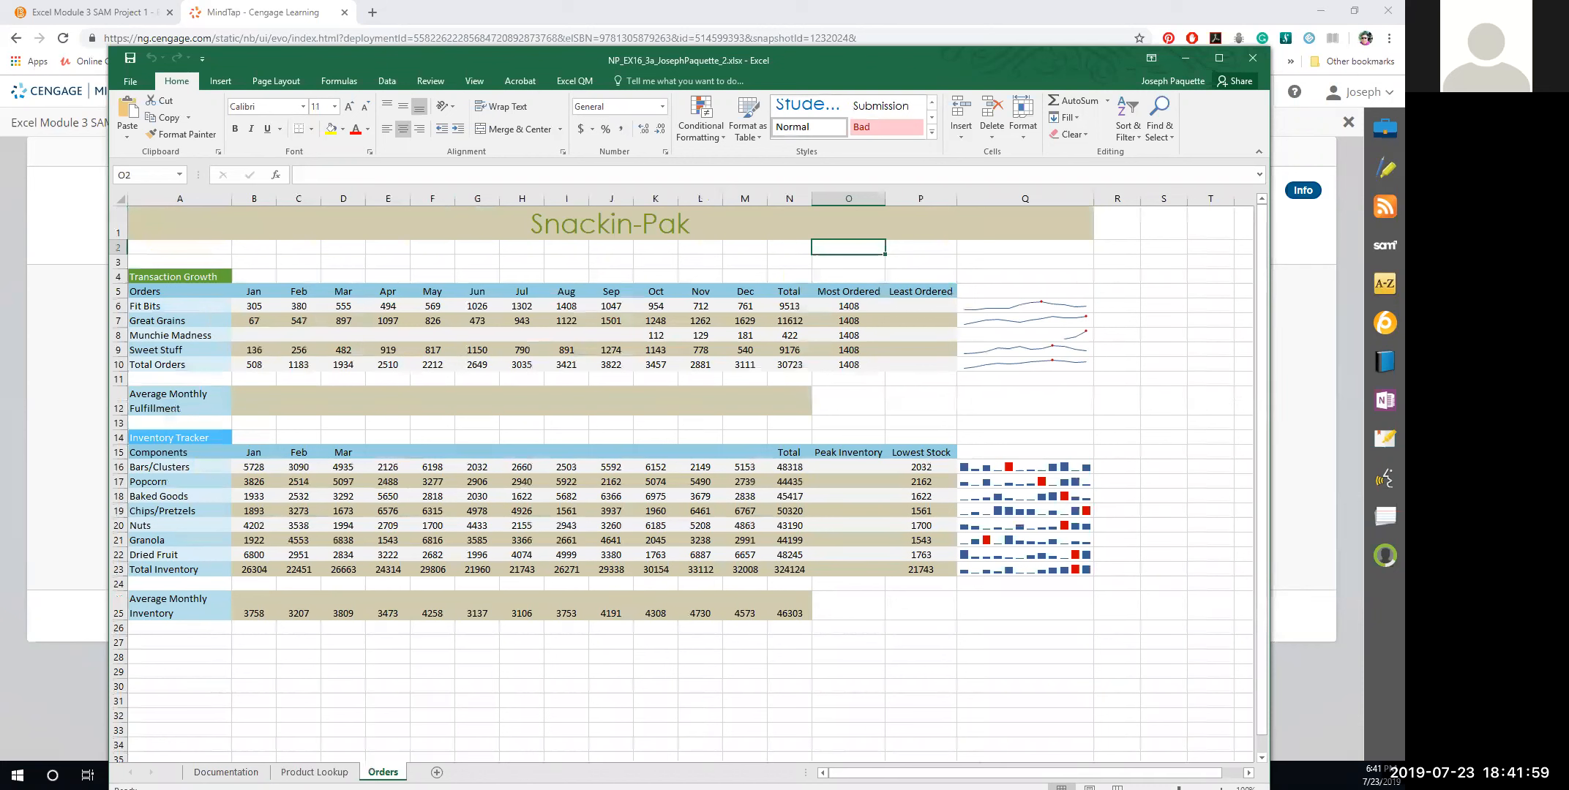
click(156, 247)
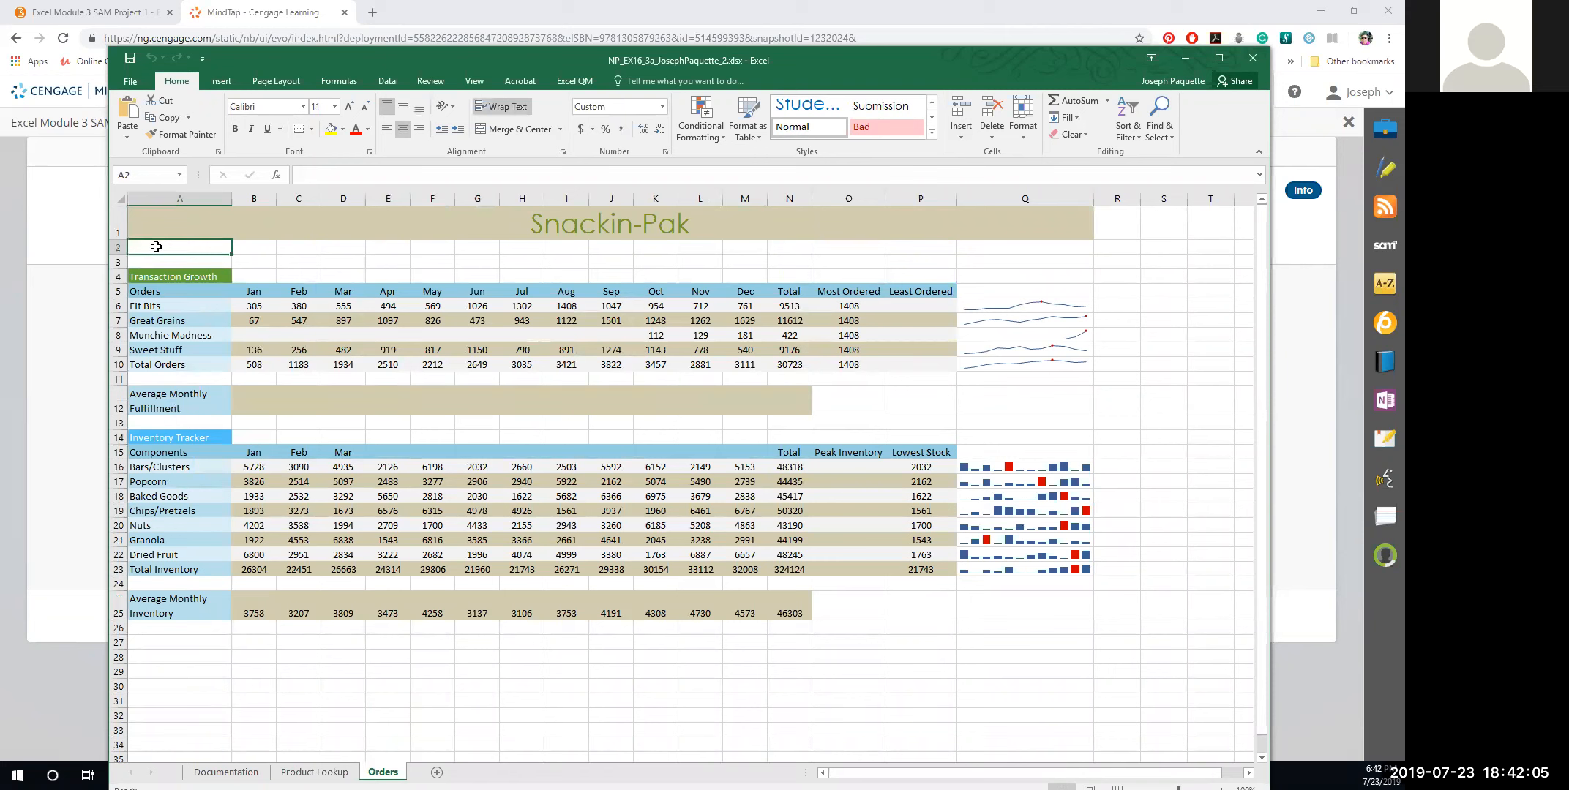
text(=)
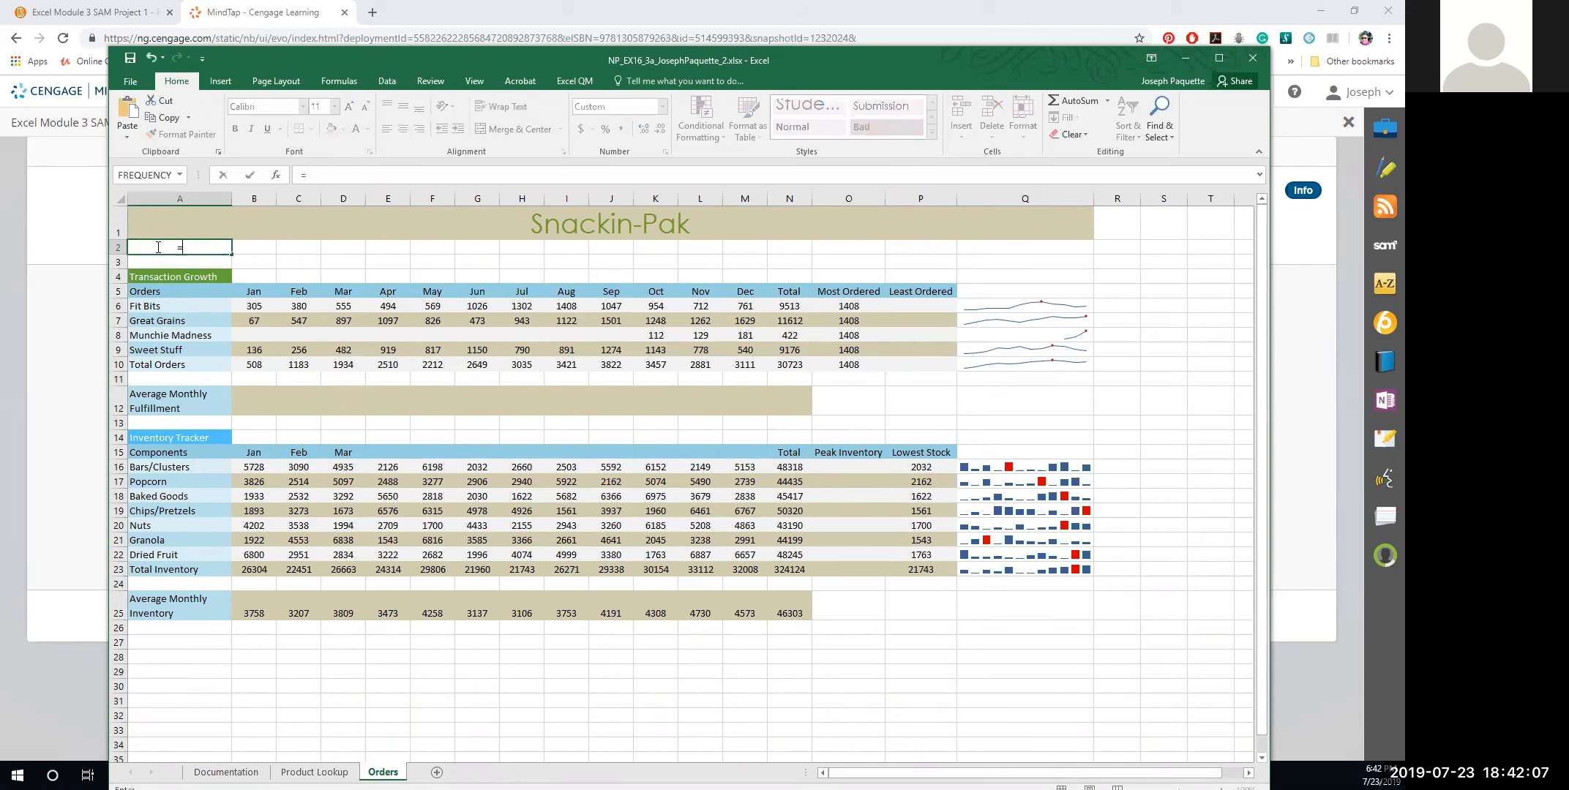
text(NO)
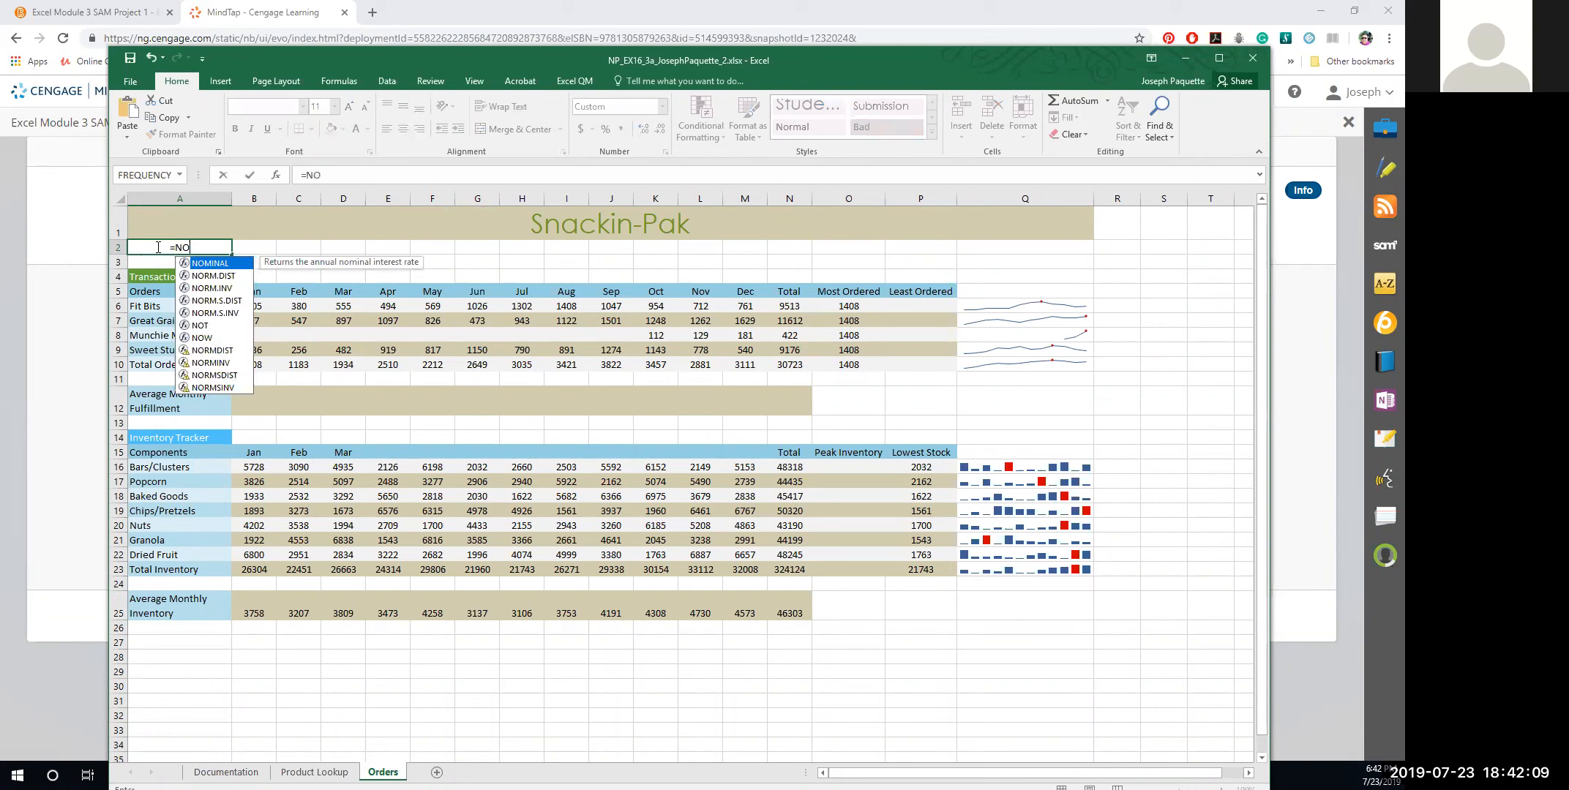
text(W)
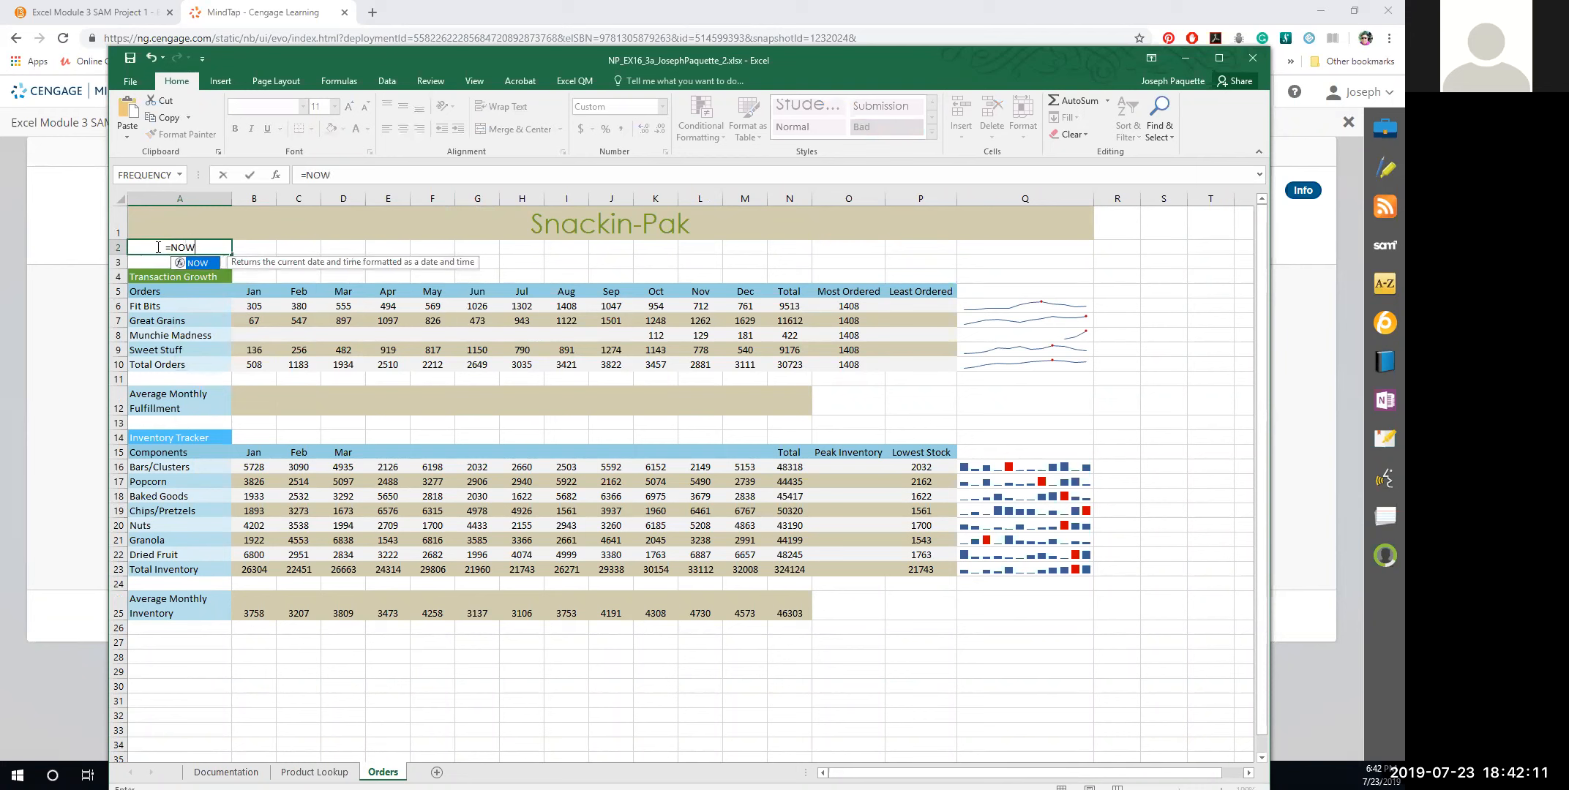
double_click(206, 262)
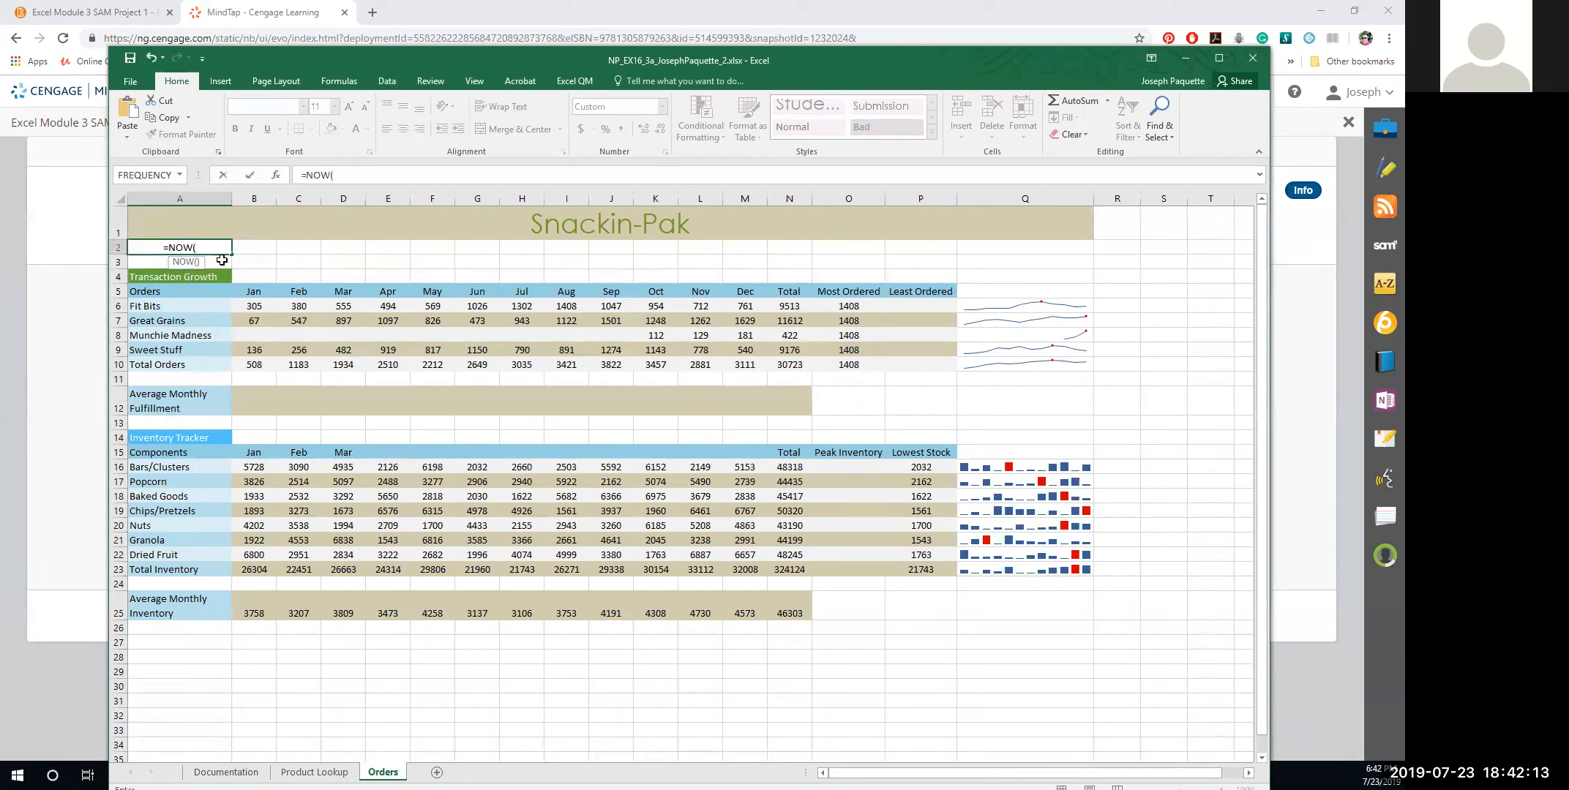
text())
key(Return)
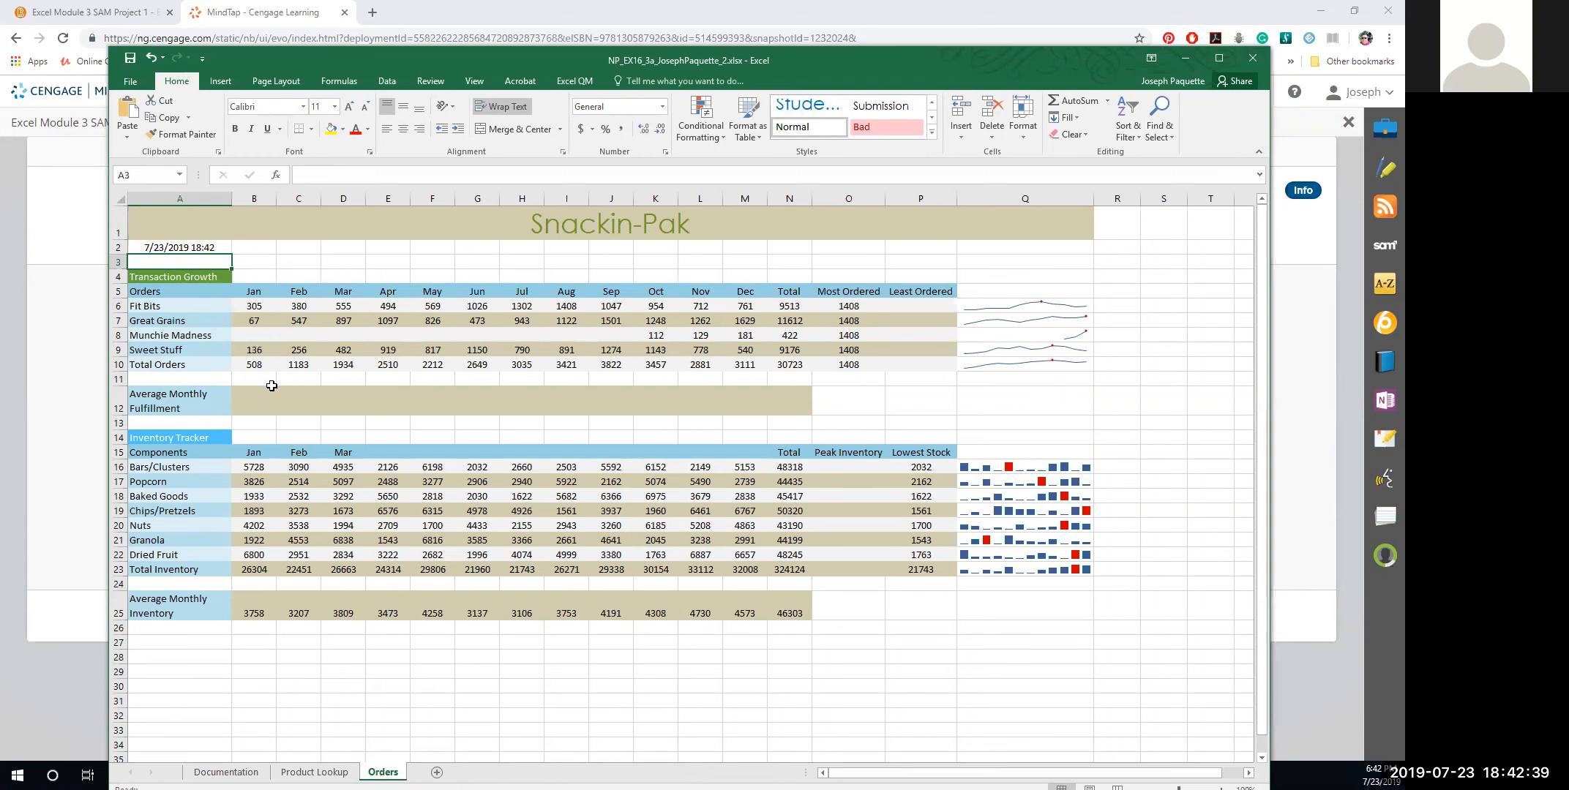
Change the absolute references in the cell O6 formula to relative ones so it reads =MAX(B6:M6).
click(836, 304)
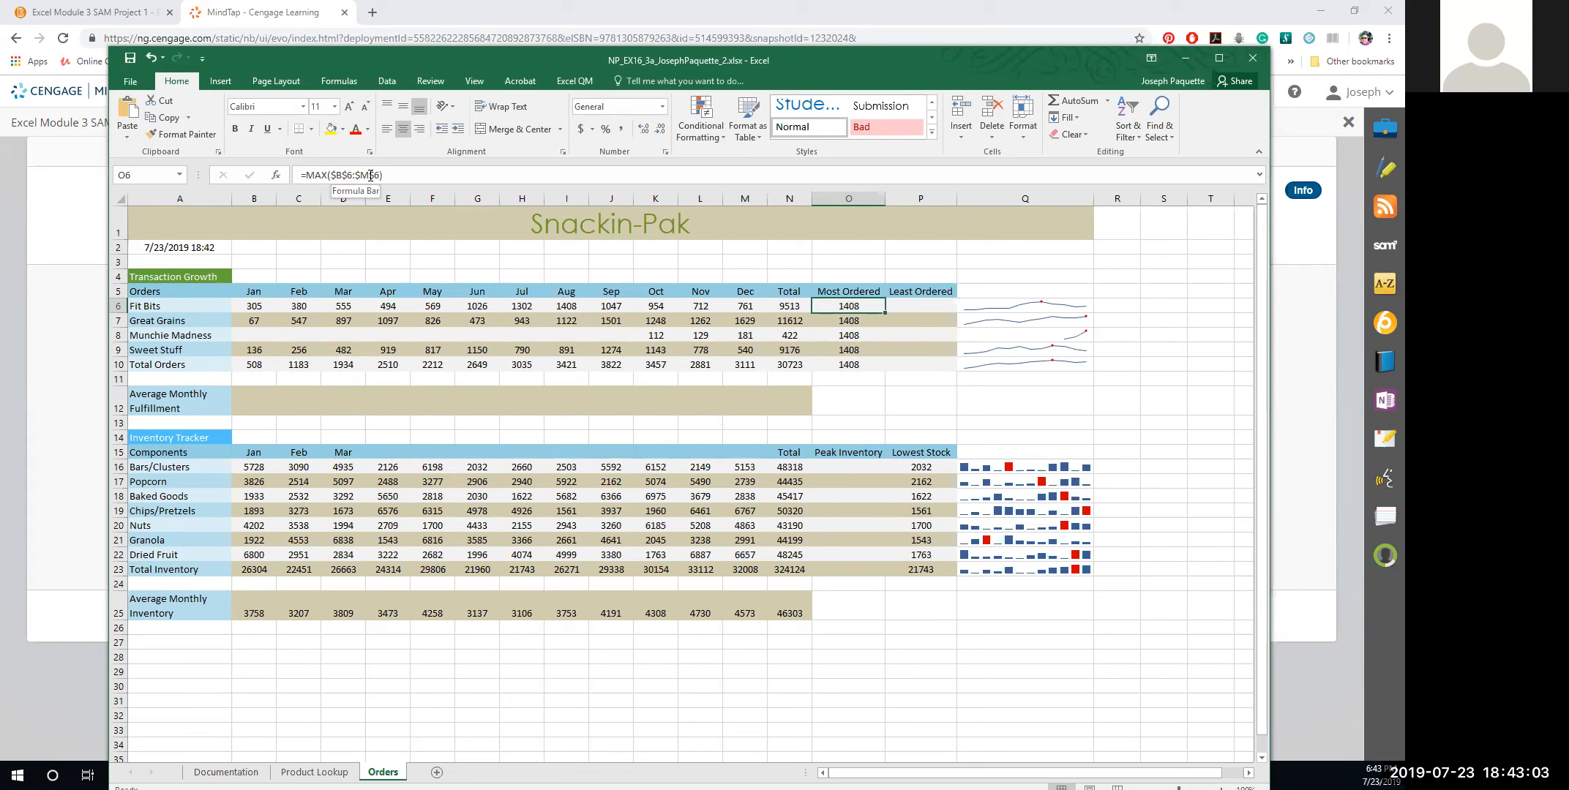
click(337, 175)
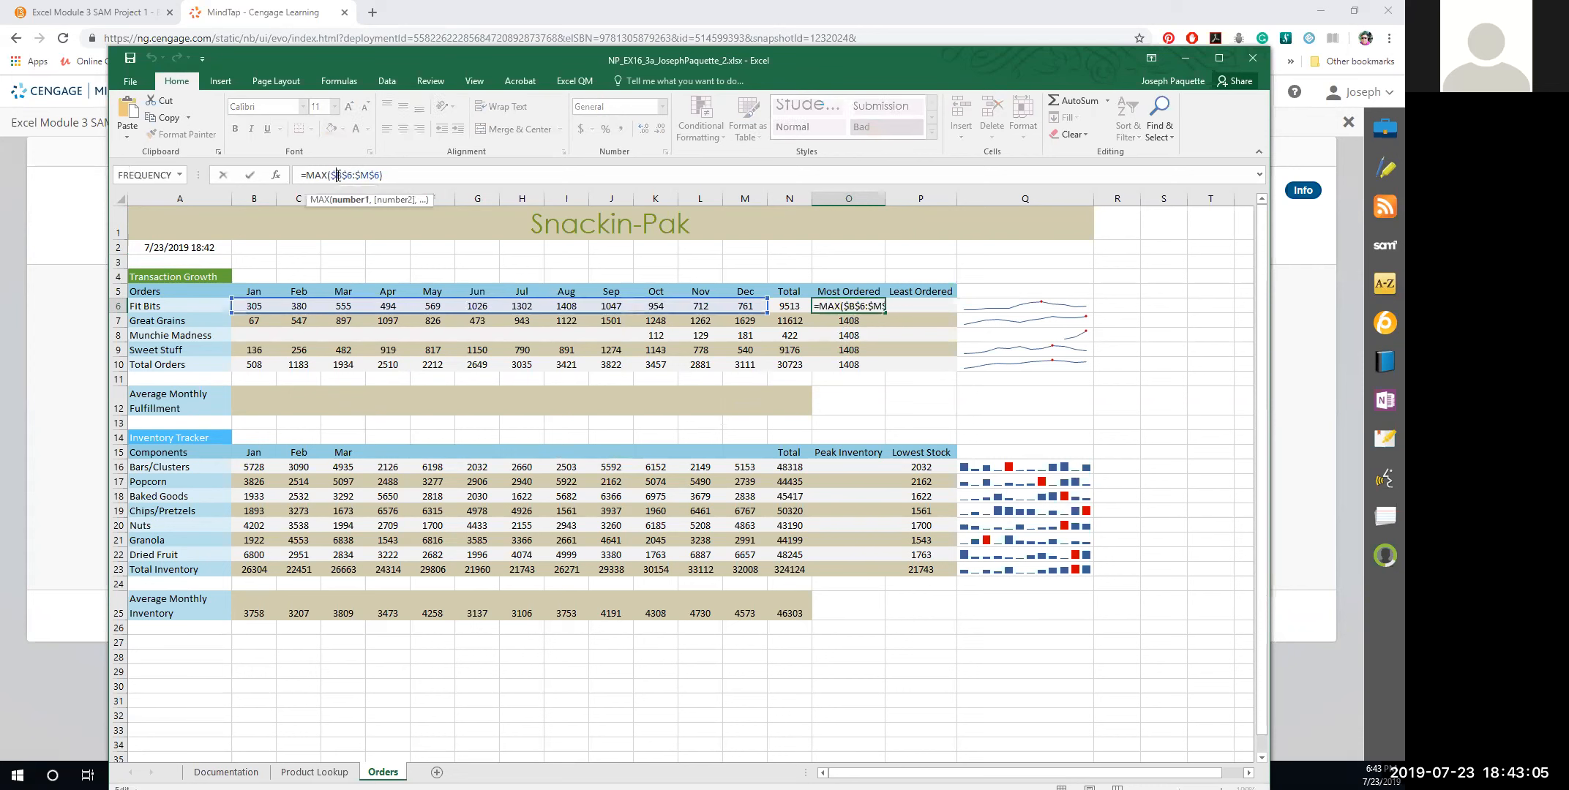
key(BackSpace)
key(Right)
key(Right)
key(BackSpace)
key(Right)
key(Right)
key(Right)
key(BackSpace)
key(Delete)
key(Return)
Fill the O6 formula down through cell O10 and undo the fill.
click(862, 305)
drag(885, 313, 879, 375)
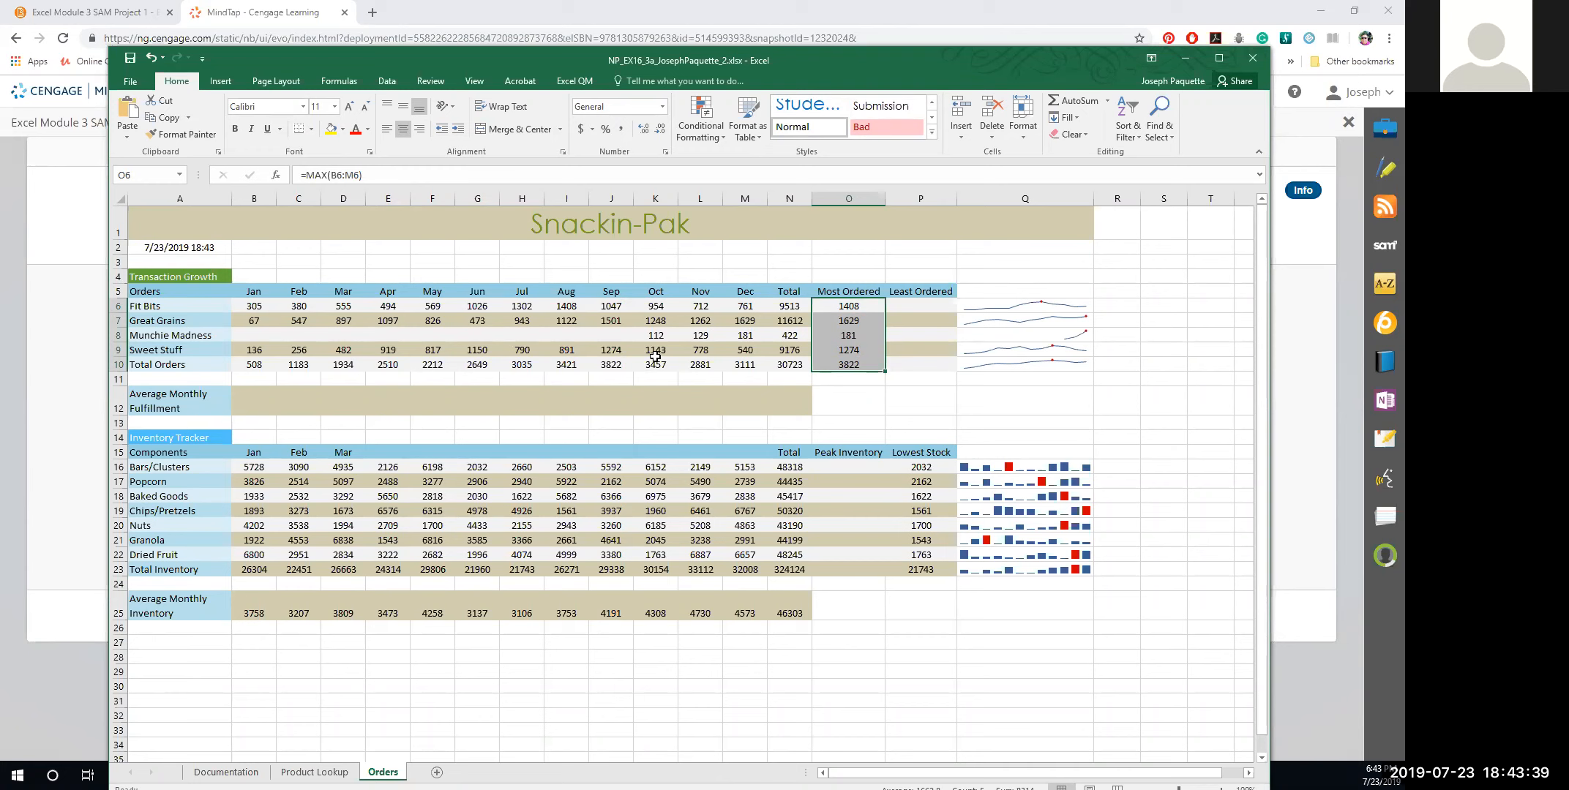
click(150, 57)
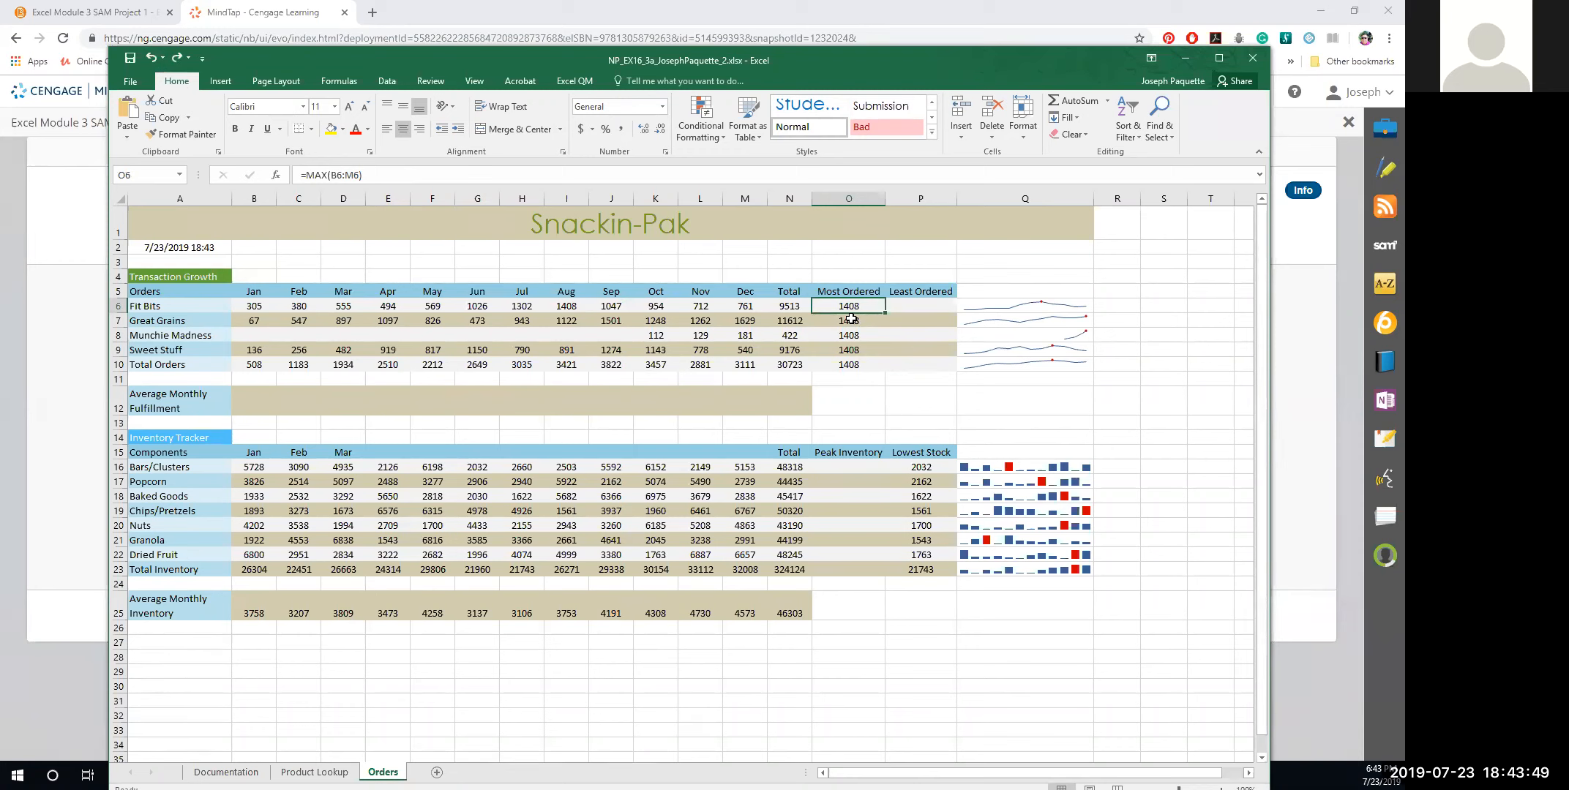
Undo the O6 formula edit, redo both the edit and the fill through O10, and undo the fill again.
click(154, 59)
click(854, 333)
click(849, 307)
key(ctrl+y)
key(ctrl+y)
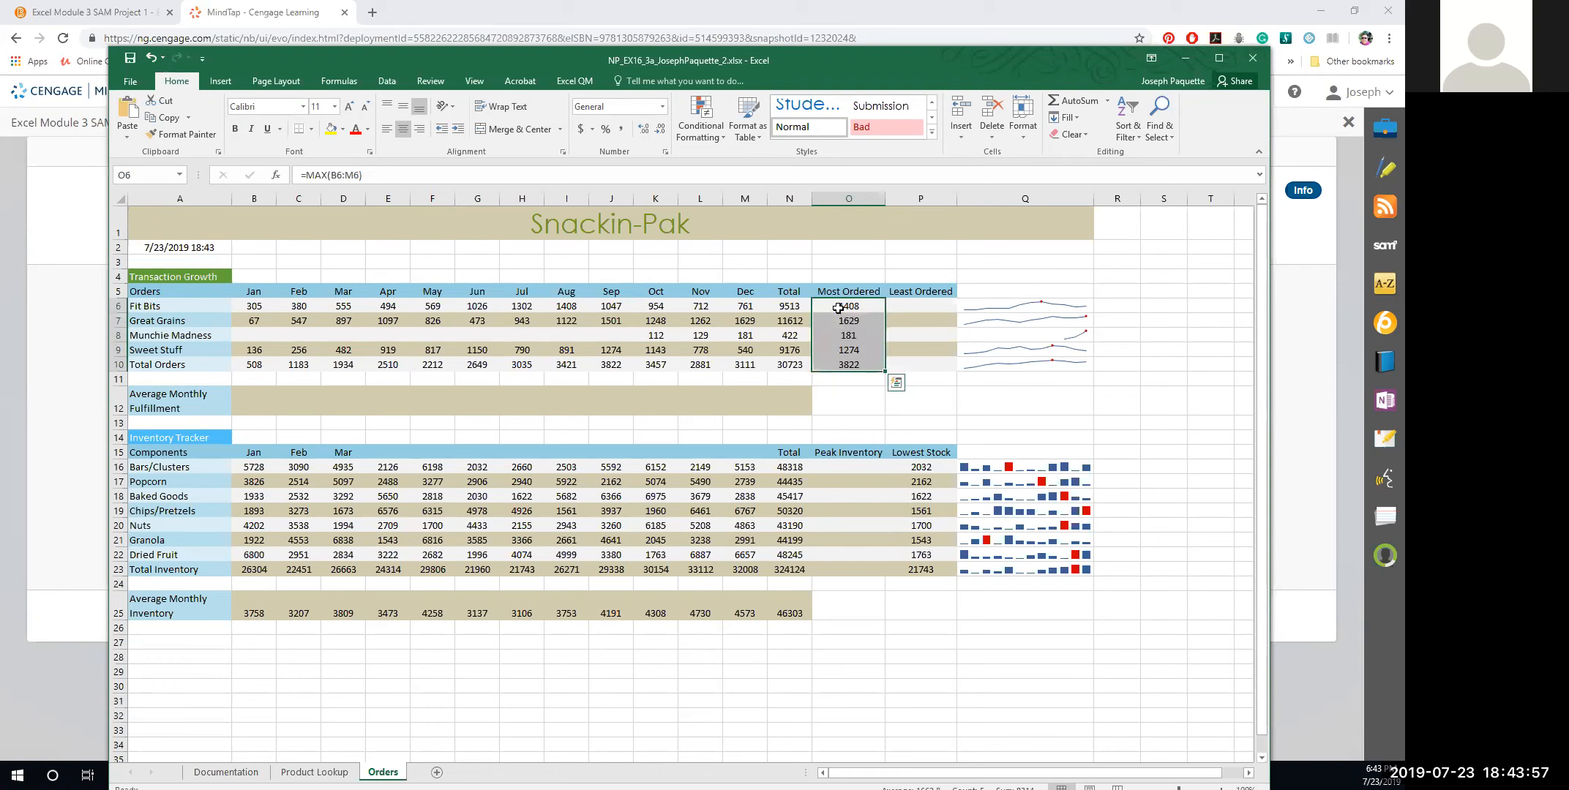
click(152, 60)
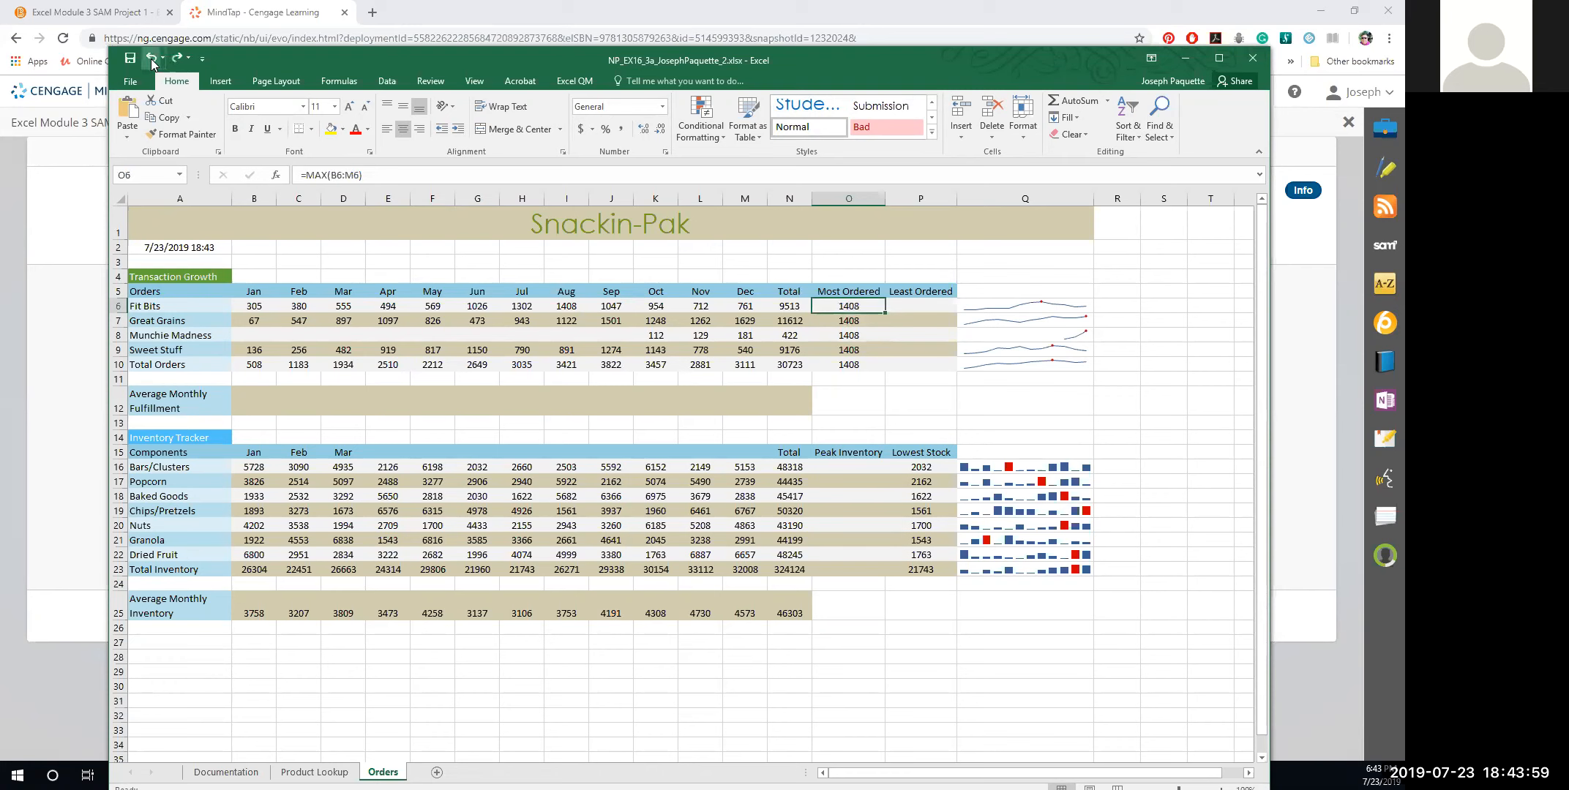
Undo the O6 edit back to absolute references and redo it to restore =MAX(B6:M6).
click(761, 320)
click(849, 306)
click(151, 58)
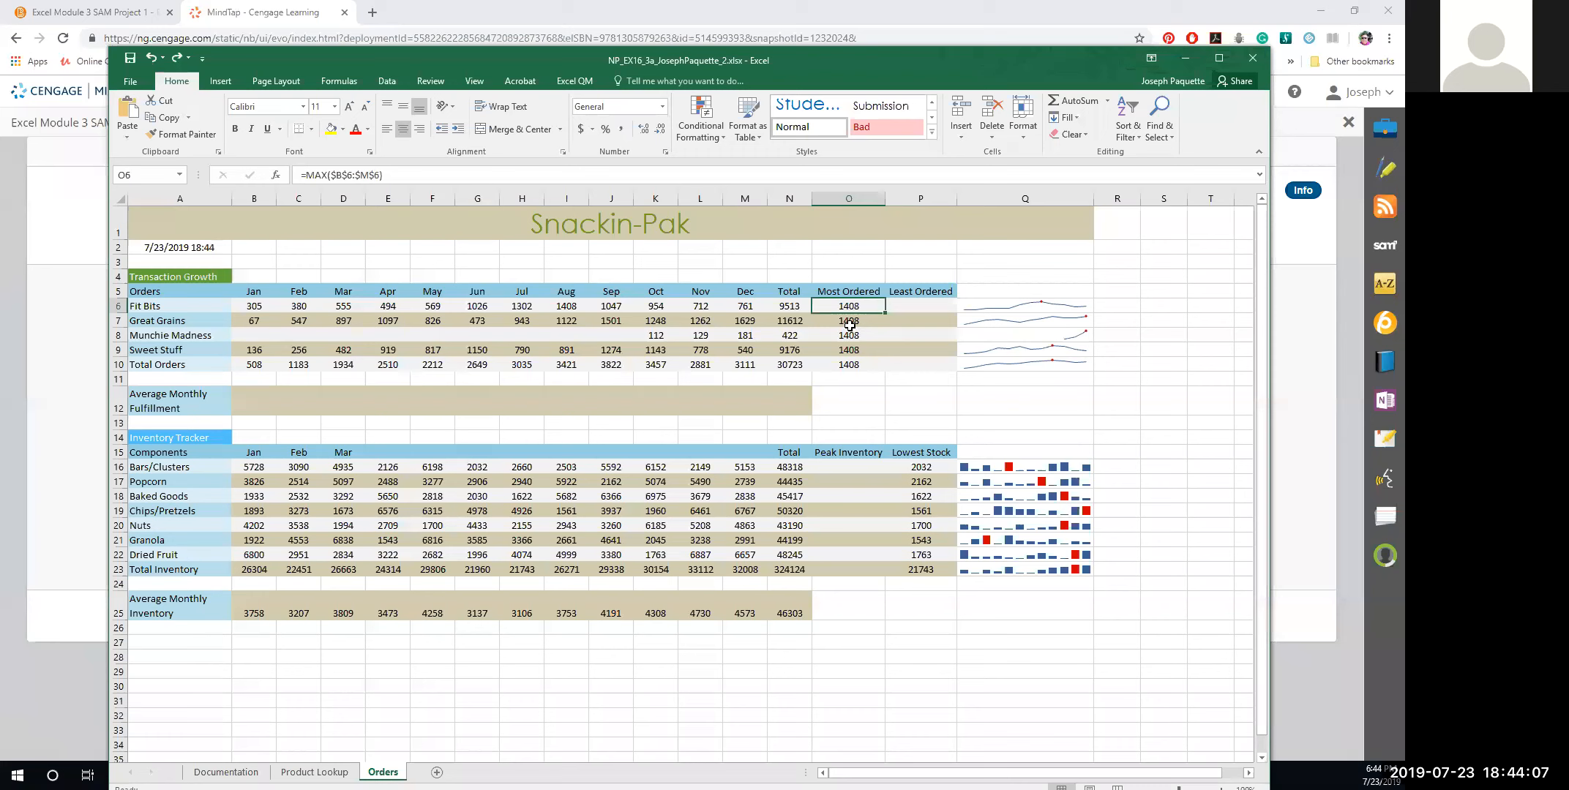
key(ctrl+y)
Copy cell O6, paste only its formula into the range O7:O10, and undo the paste.
click(854, 321)
click(851, 306)
right_click(853, 308)
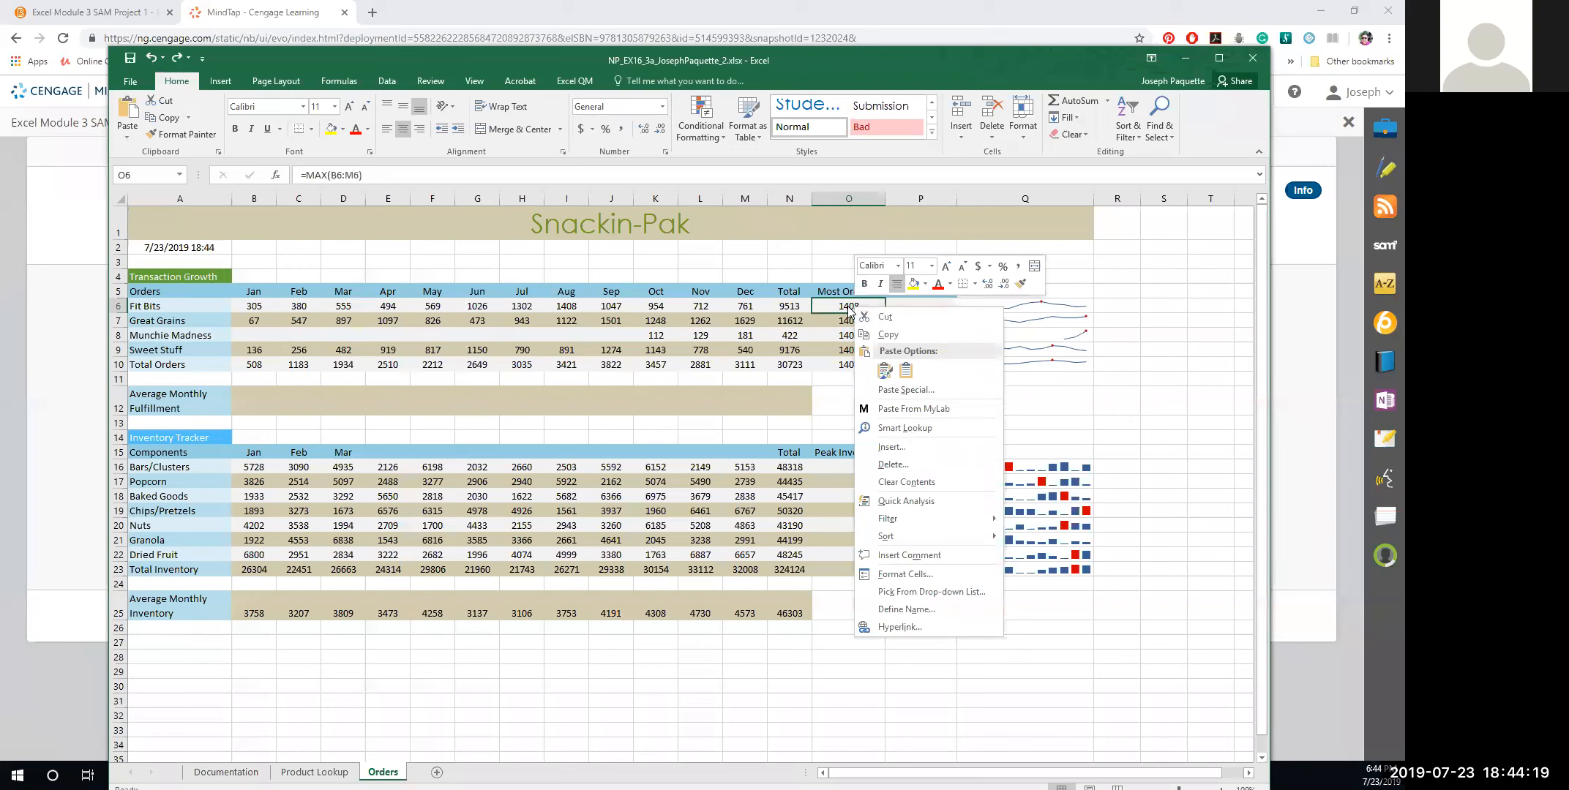
click(187, 117)
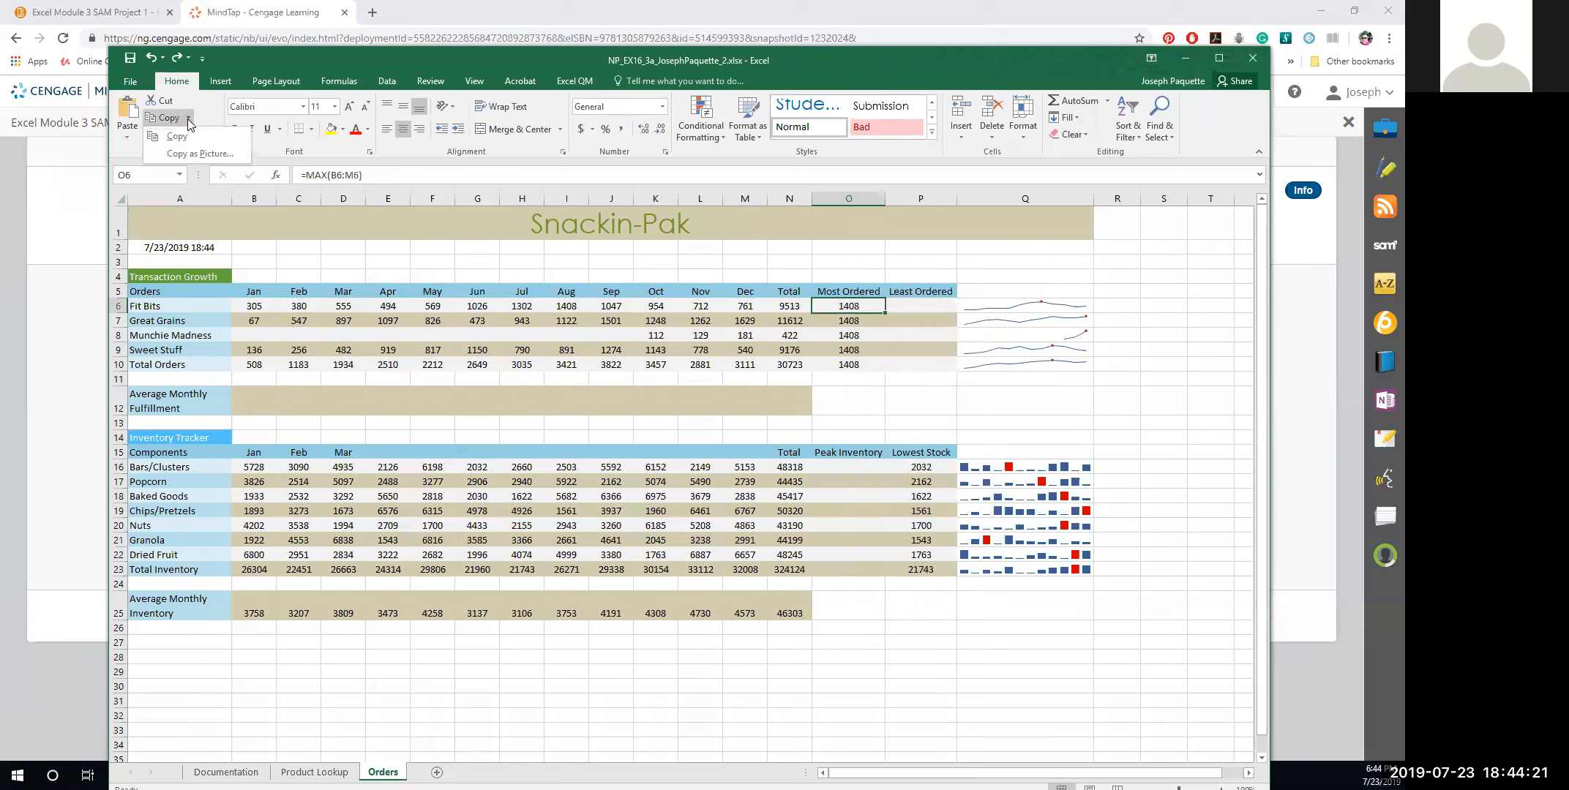
click(186, 136)
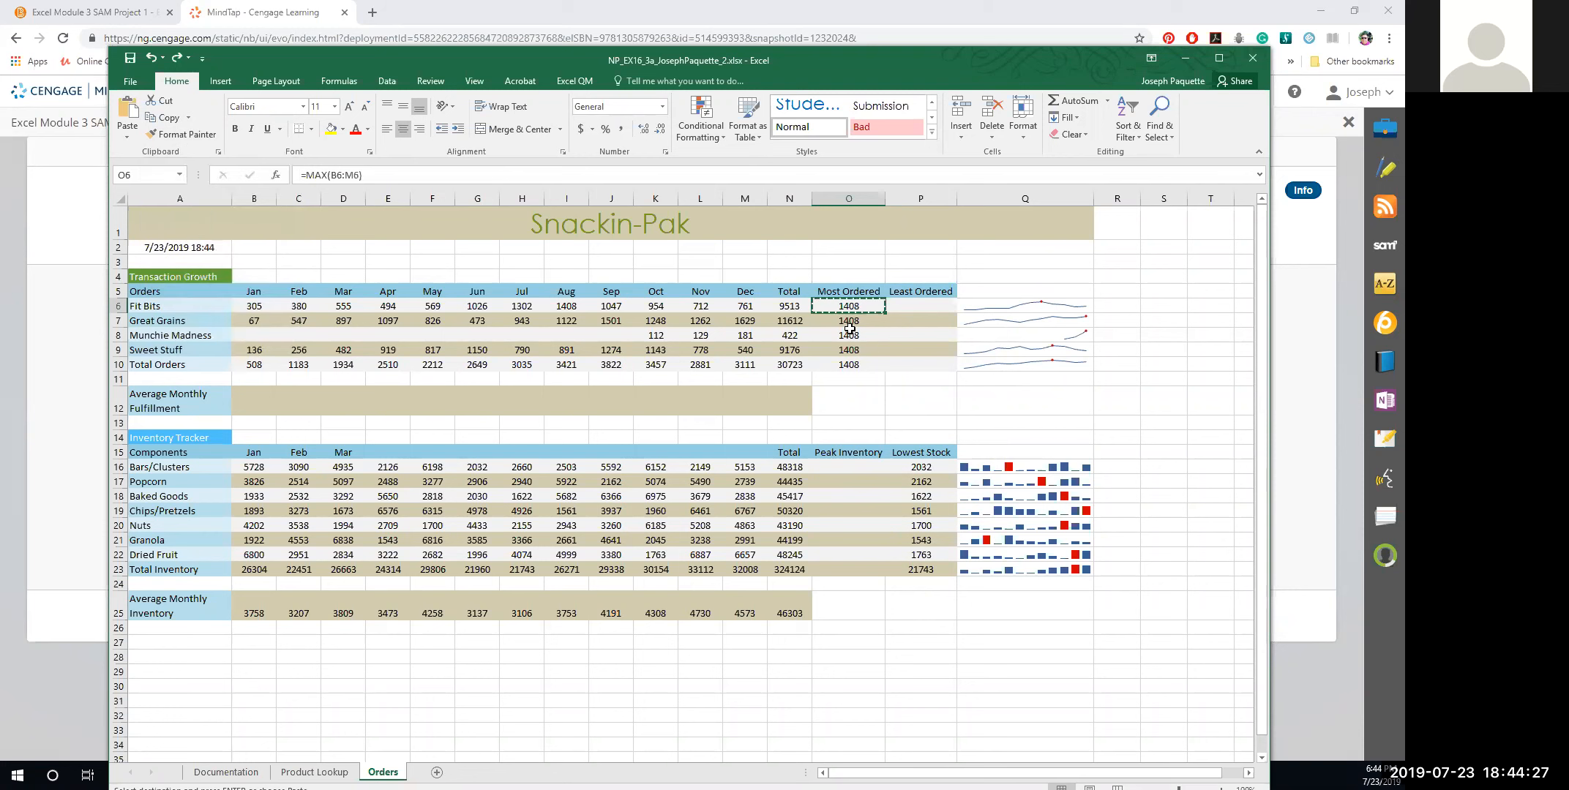
drag(842, 324, 843, 366)
right_click(854, 362)
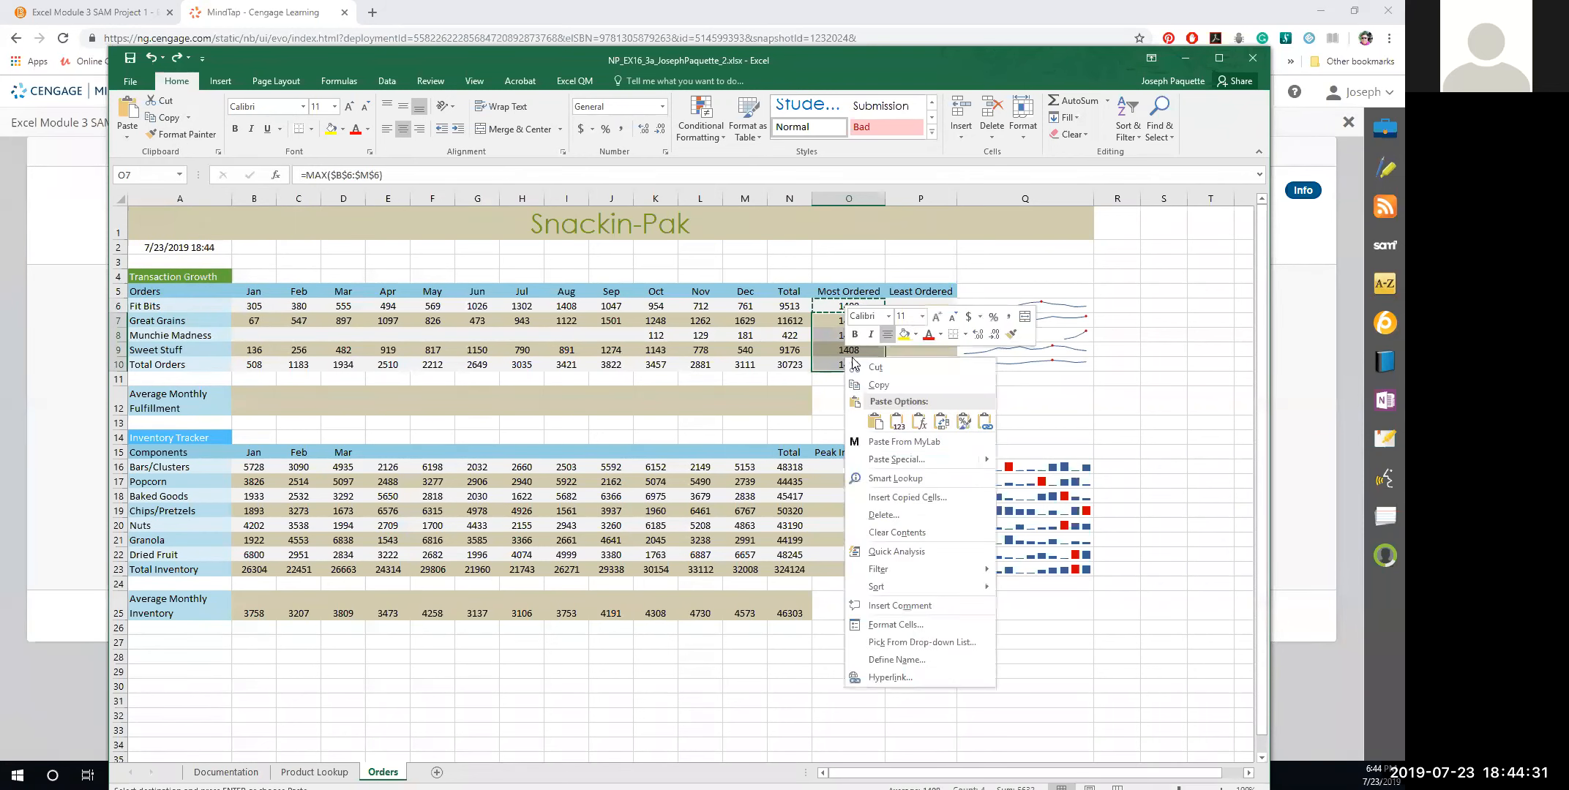
click(921, 422)
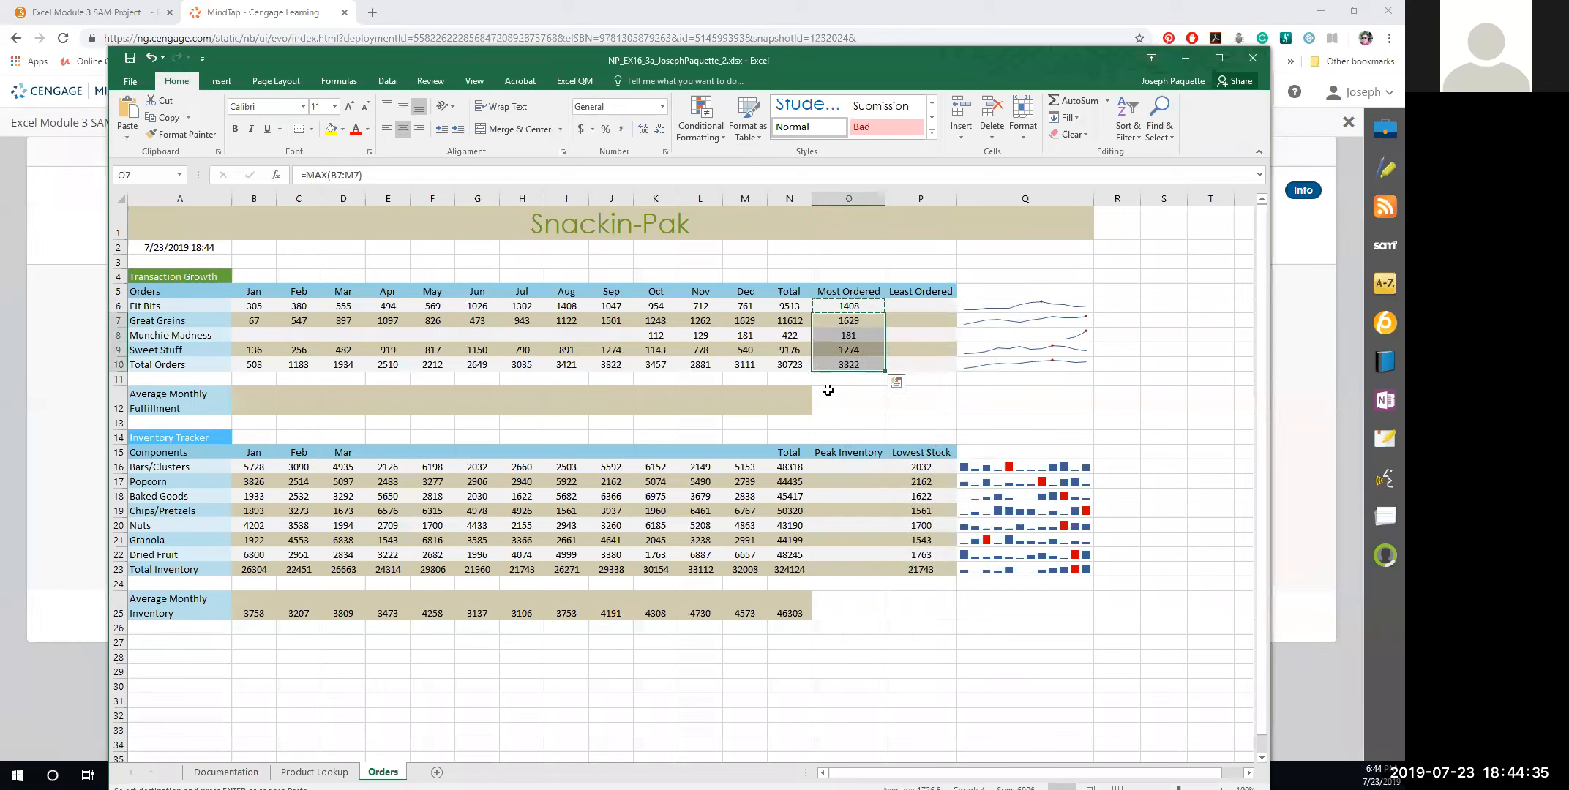
click(839, 307)
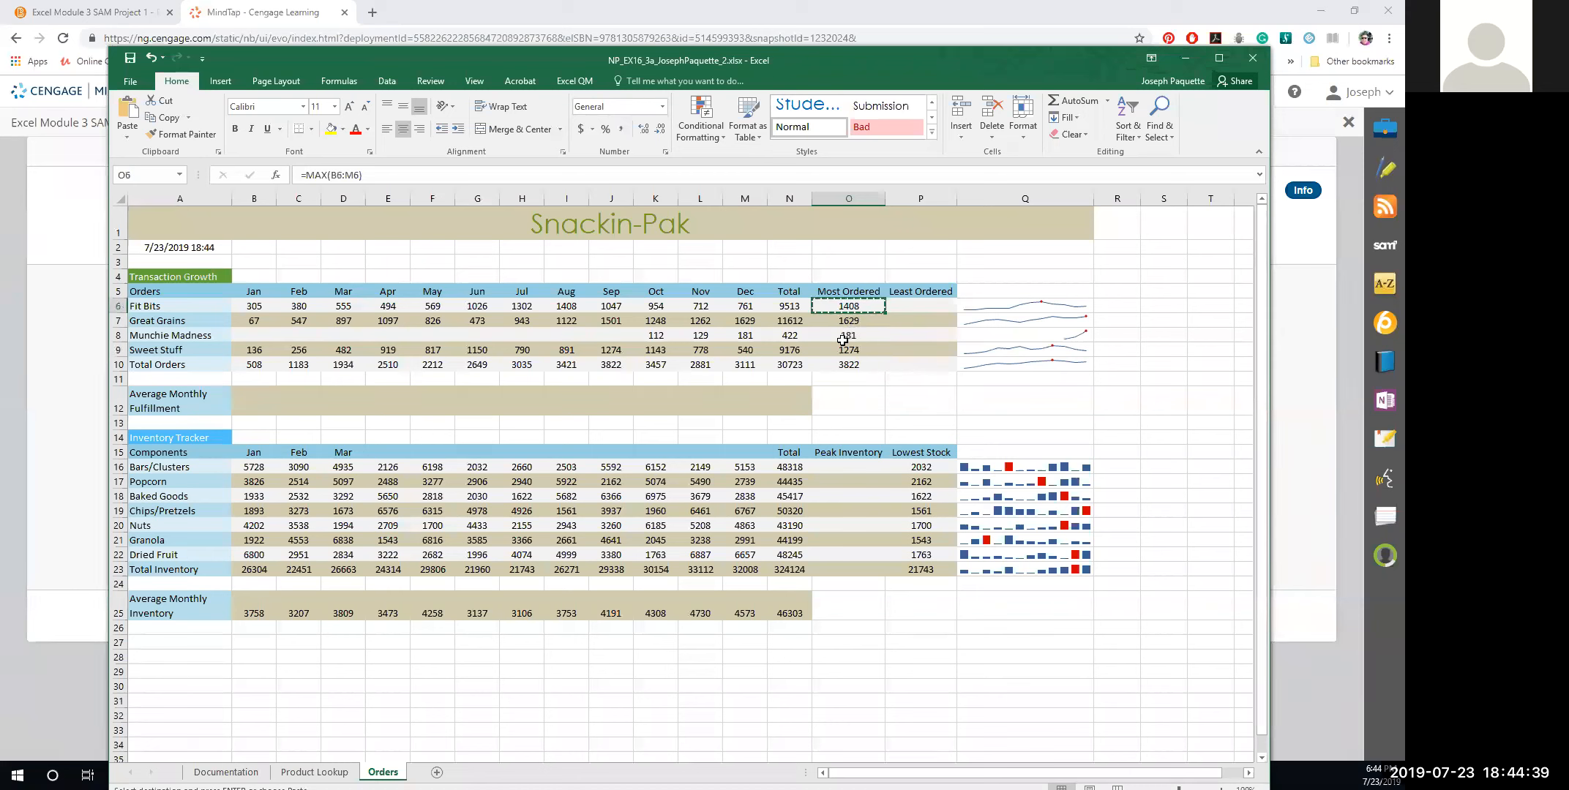
click(150, 57)
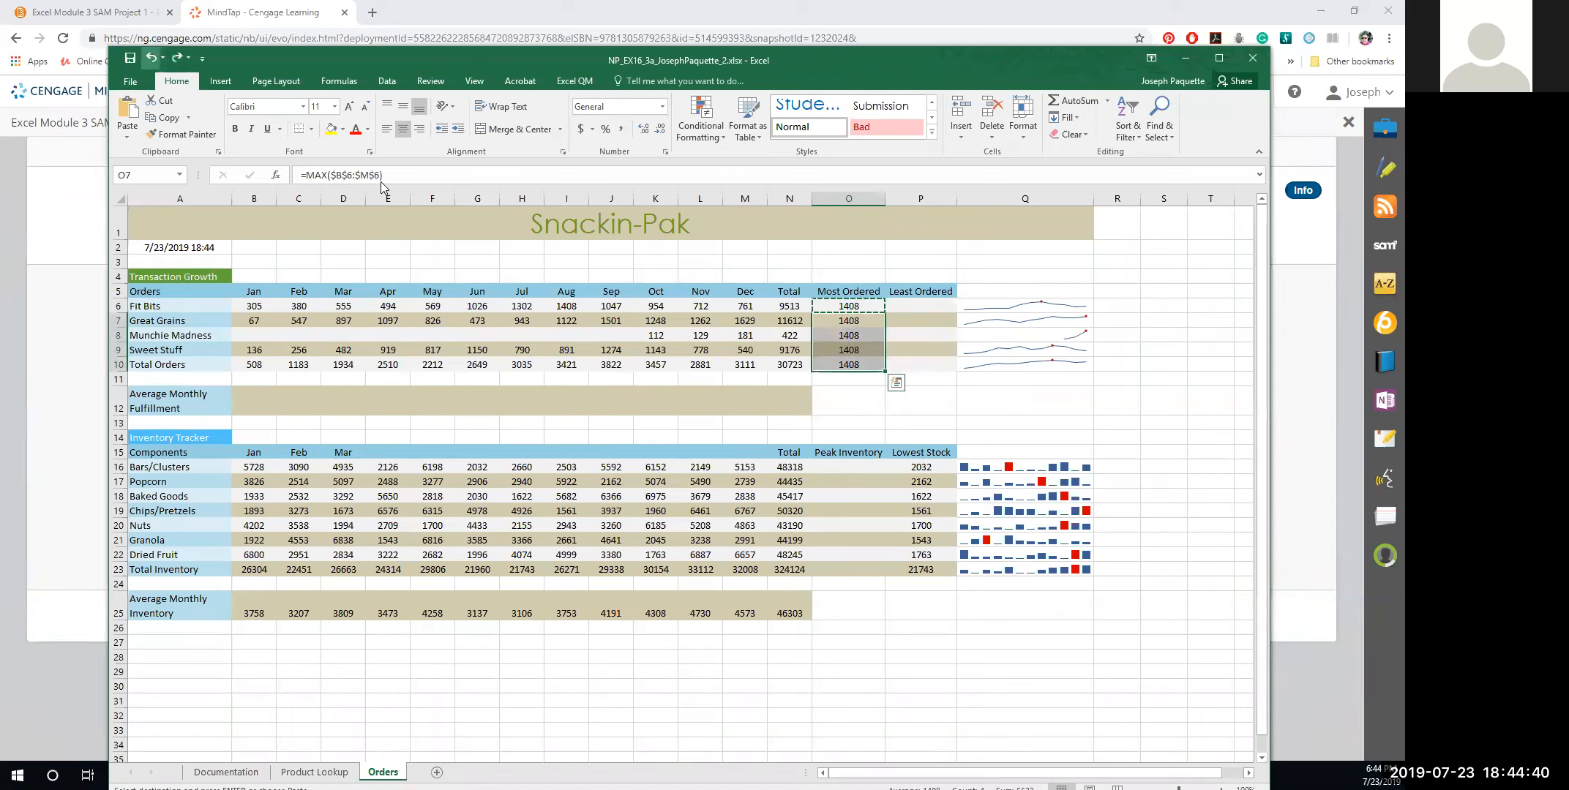
Extend the O6 formula through O10 with the fill handle, including its formatting, and undo it.
click(847, 308)
drag(884, 311, 883, 370)
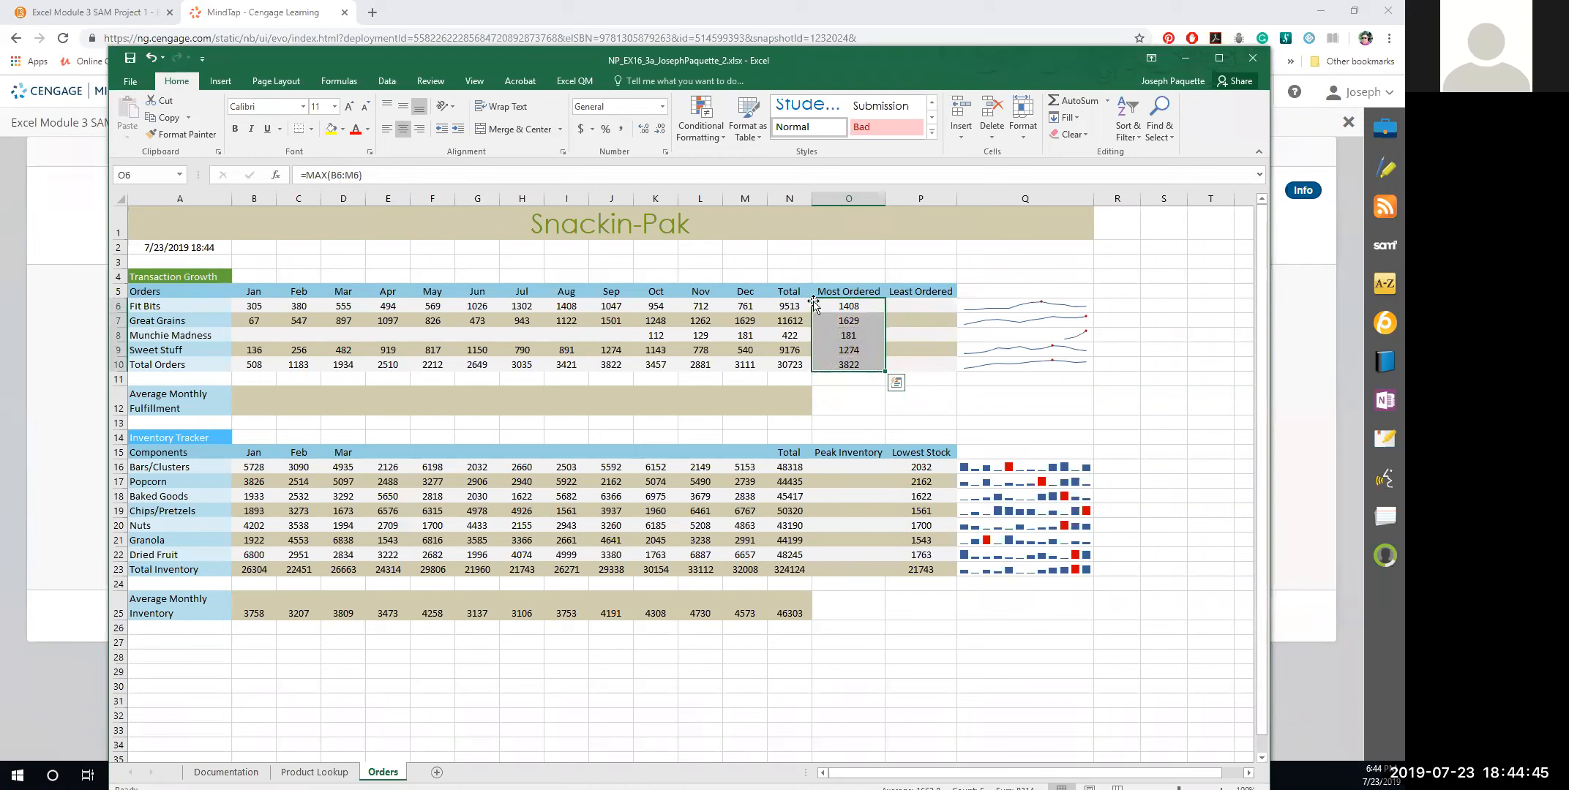
click(792, 330)
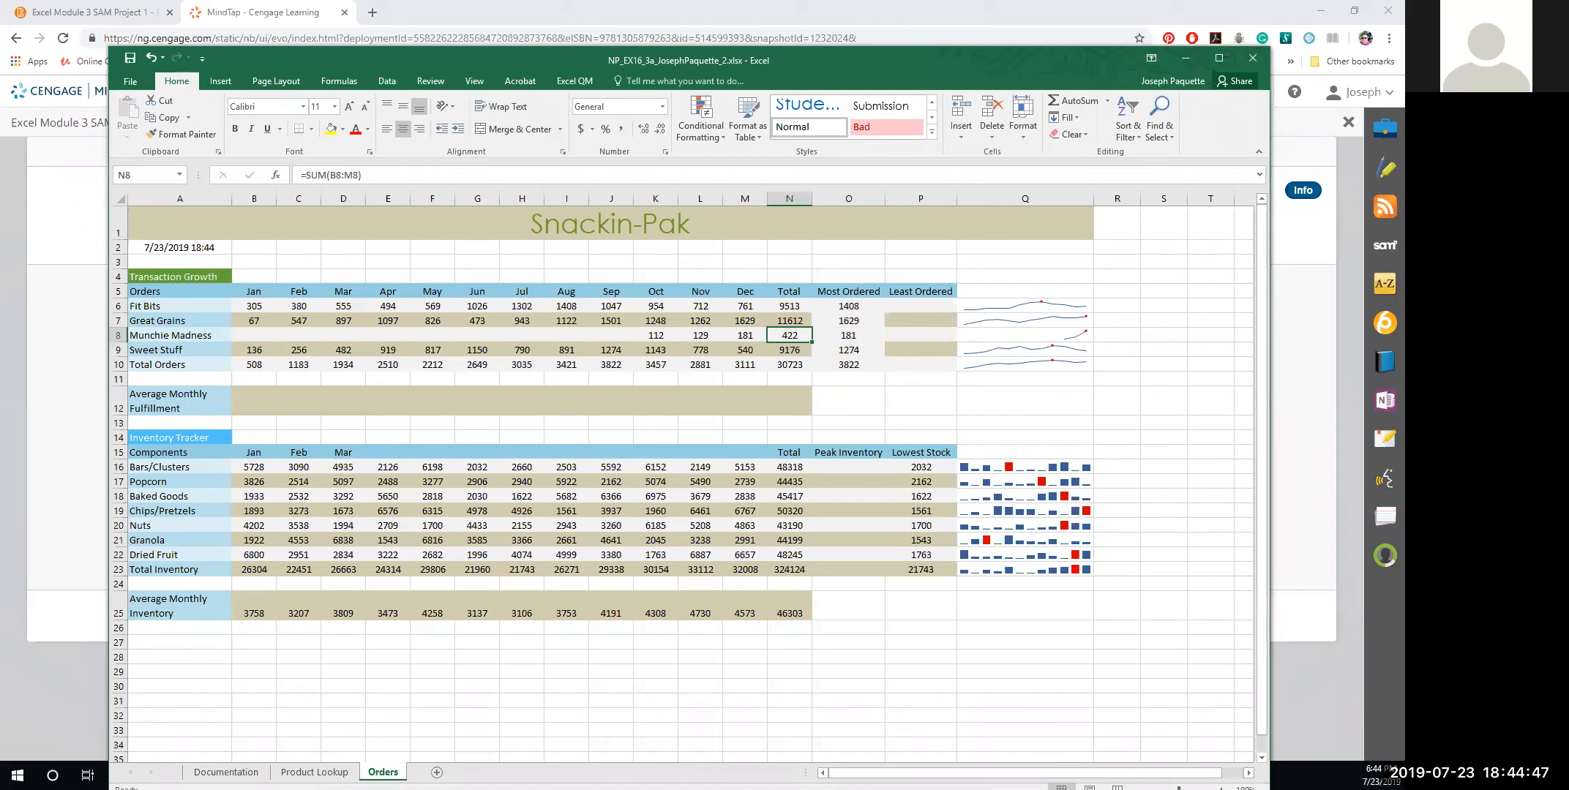
click(150, 57)
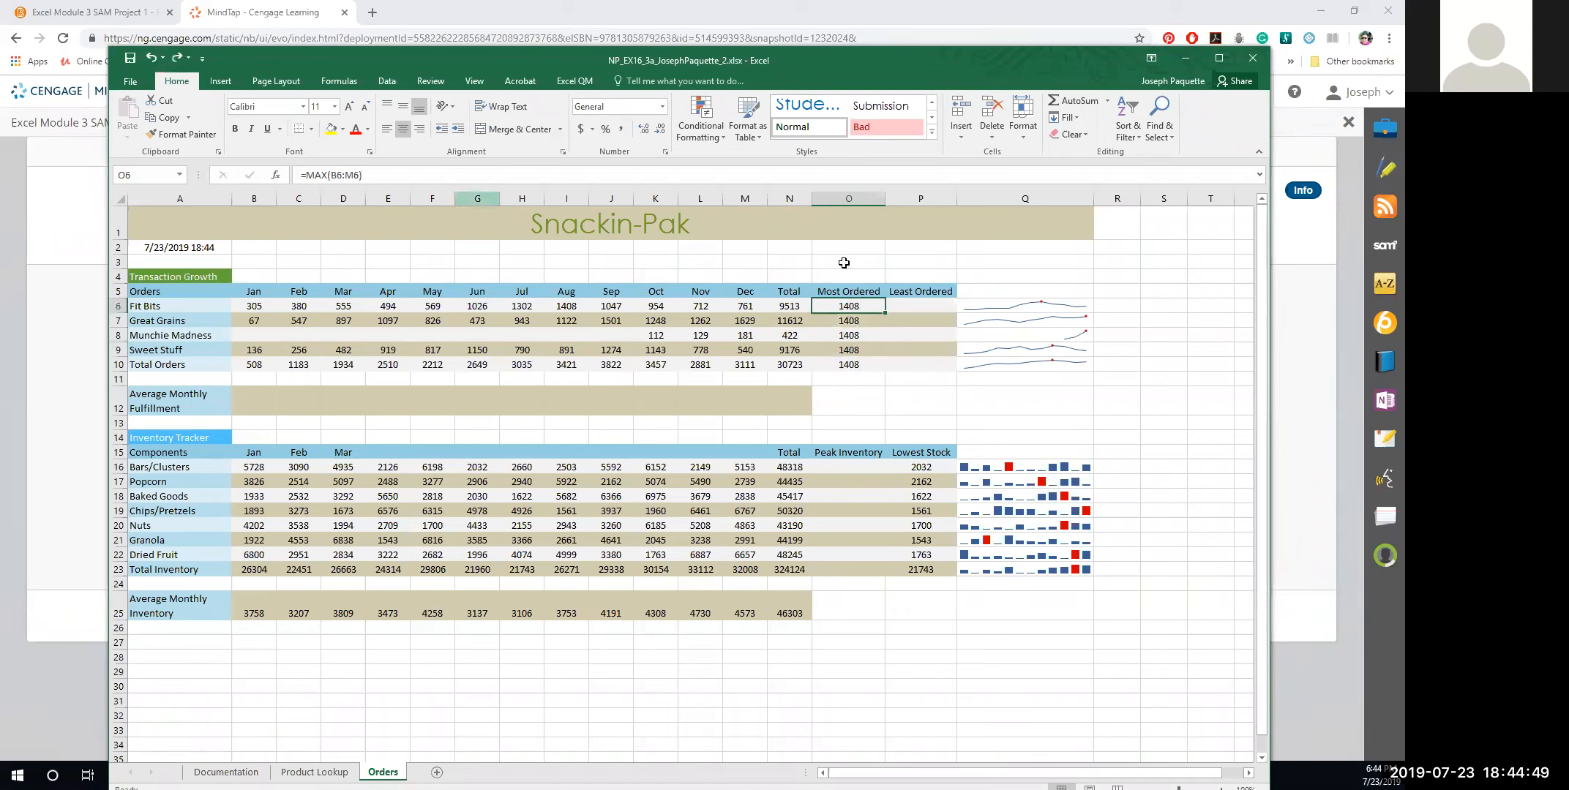
Copy cell O6 and paste only its formula into the range O7:O10, keeping the destination formatting.
right_click(870, 308)
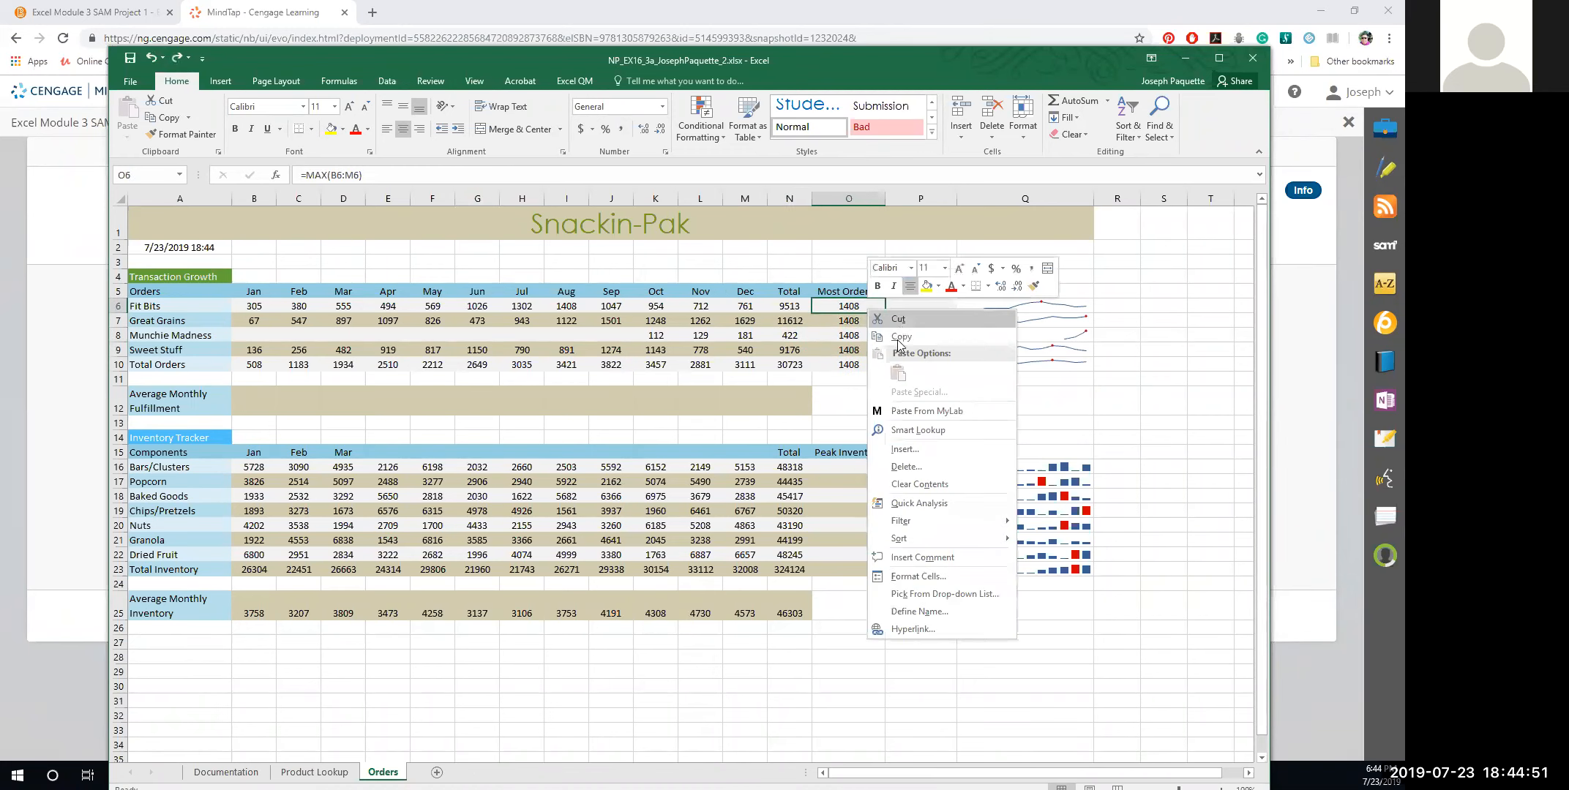
click(899, 338)
drag(856, 322, 860, 359)
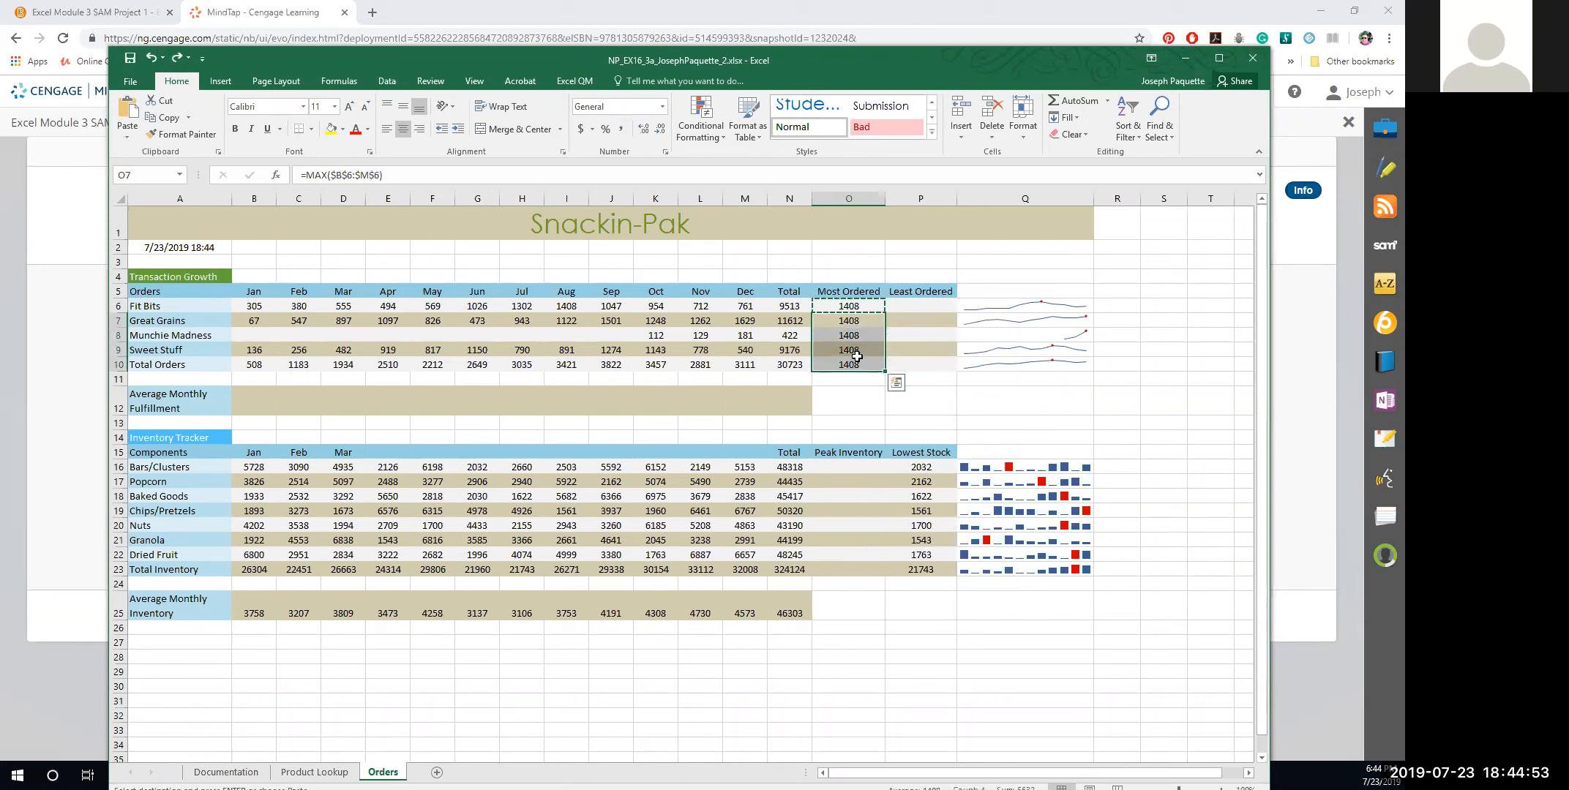
right_click(859, 359)
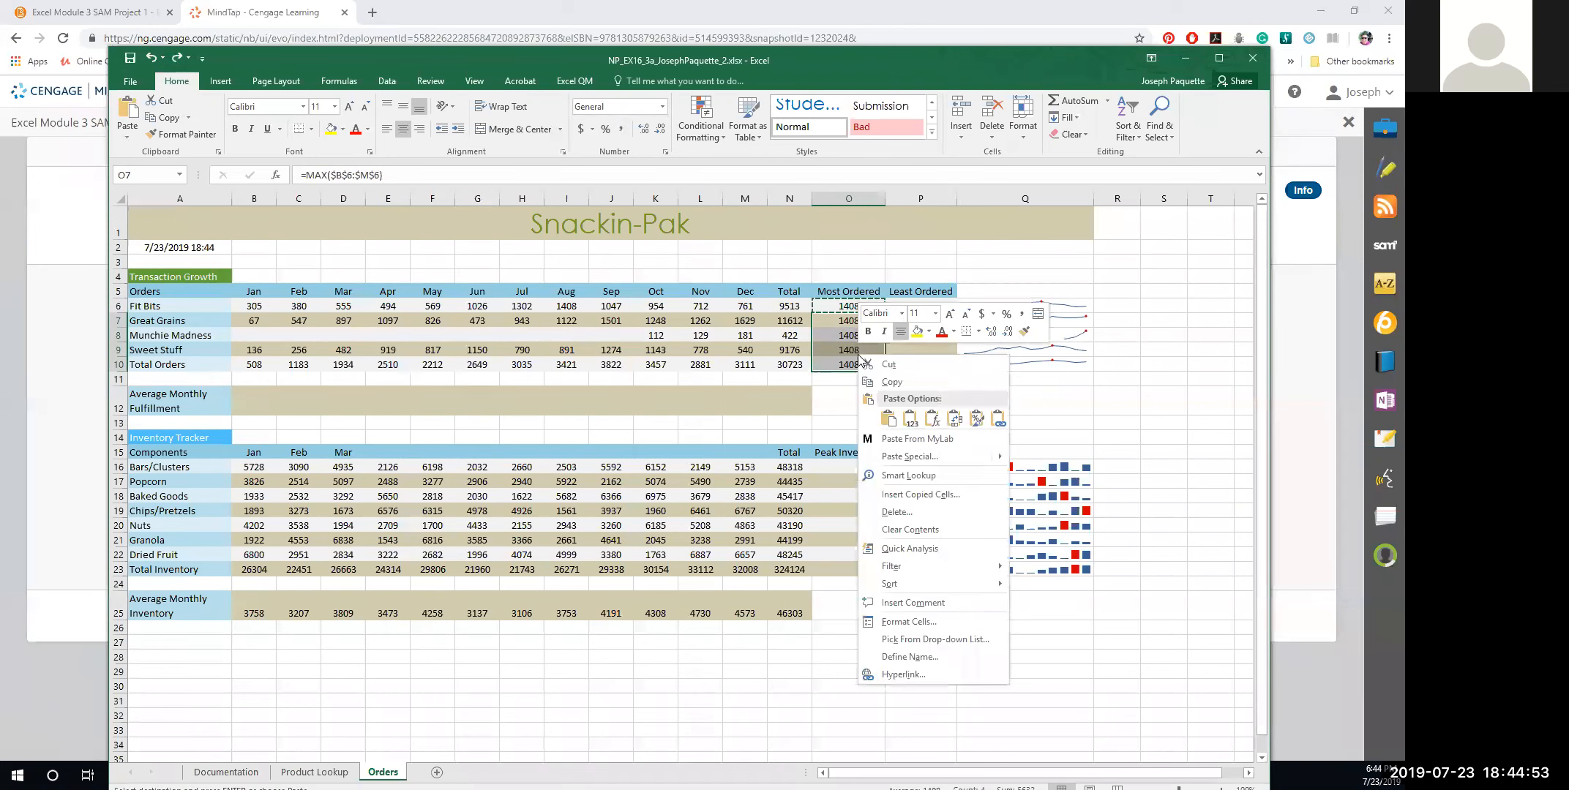
click(934, 422)
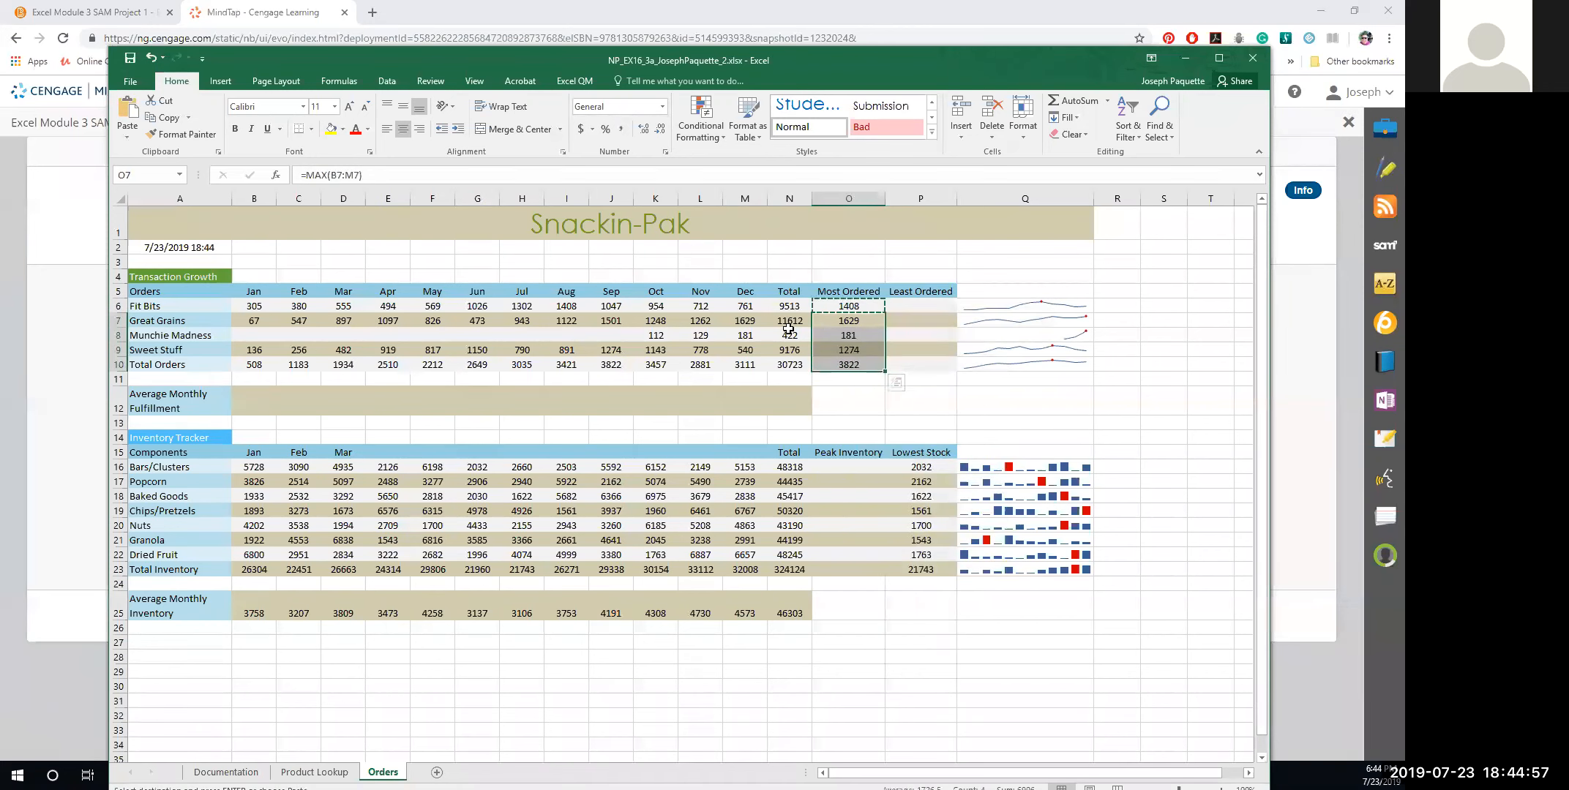
Check the MAX formulas in the Most Ordered column for rows 6 to 10.
click(827, 323)
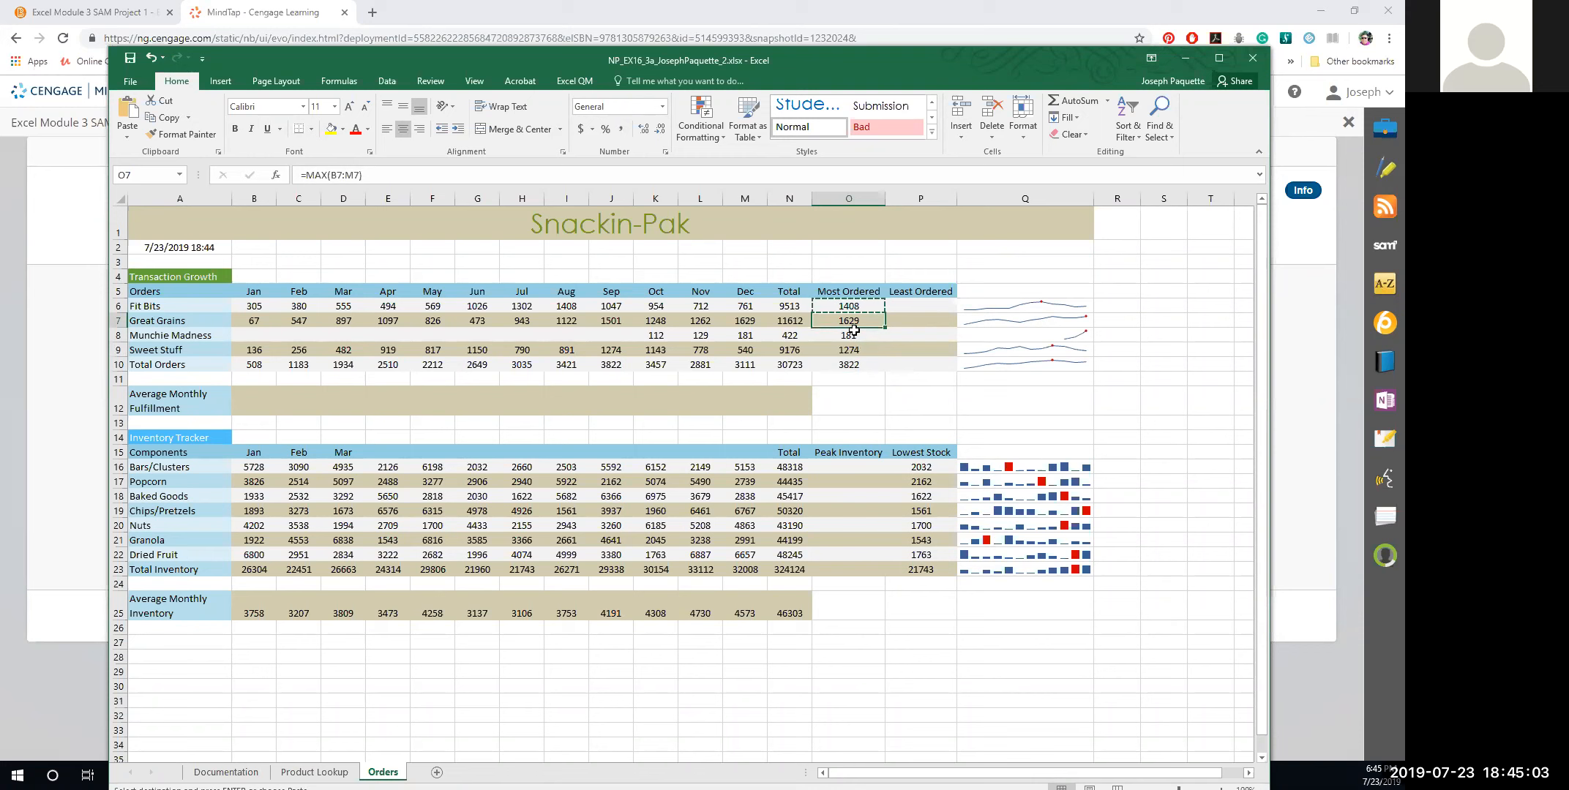
key(Up)
click(857, 320)
click(860, 336)
click(858, 350)
click(859, 365)
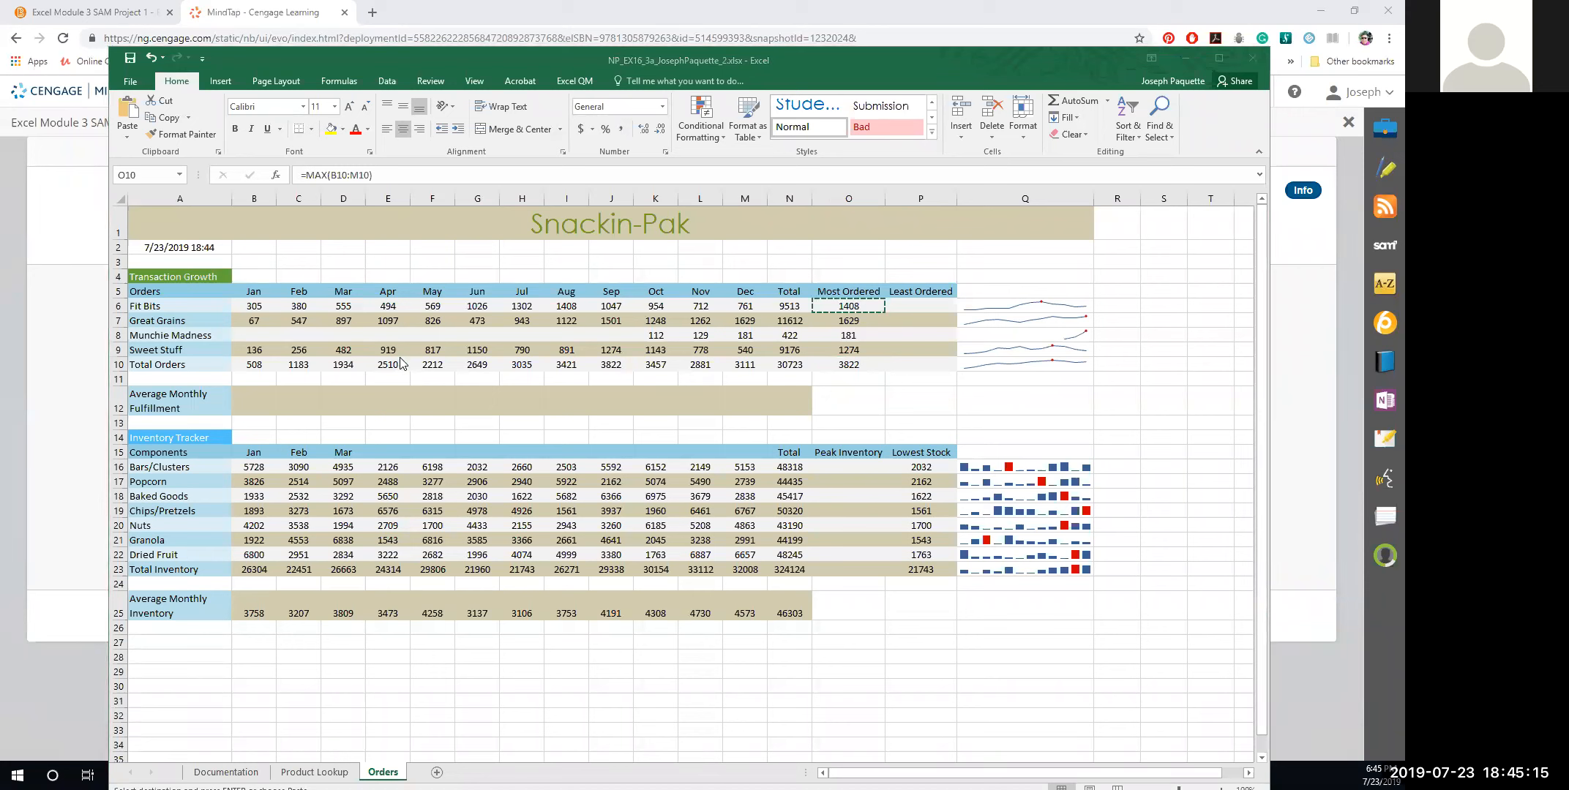
Enter =MIN(B6:M6) in P6 to calculate the least ordered value for Fit Bits.
click(911, 303)
click(911, 303)
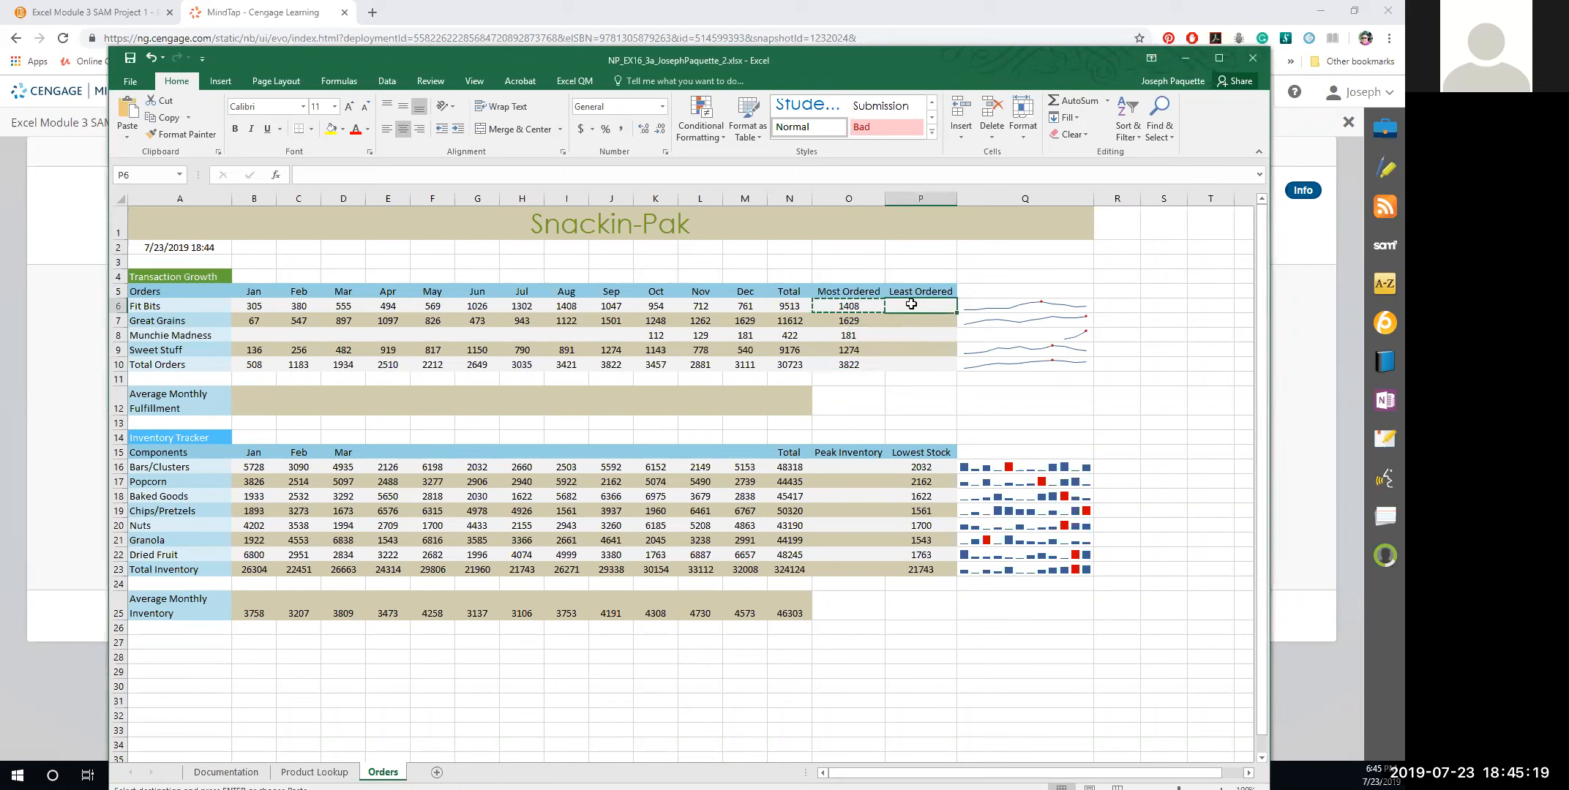
click(852, 306)
click(918, 309)
text(=min)
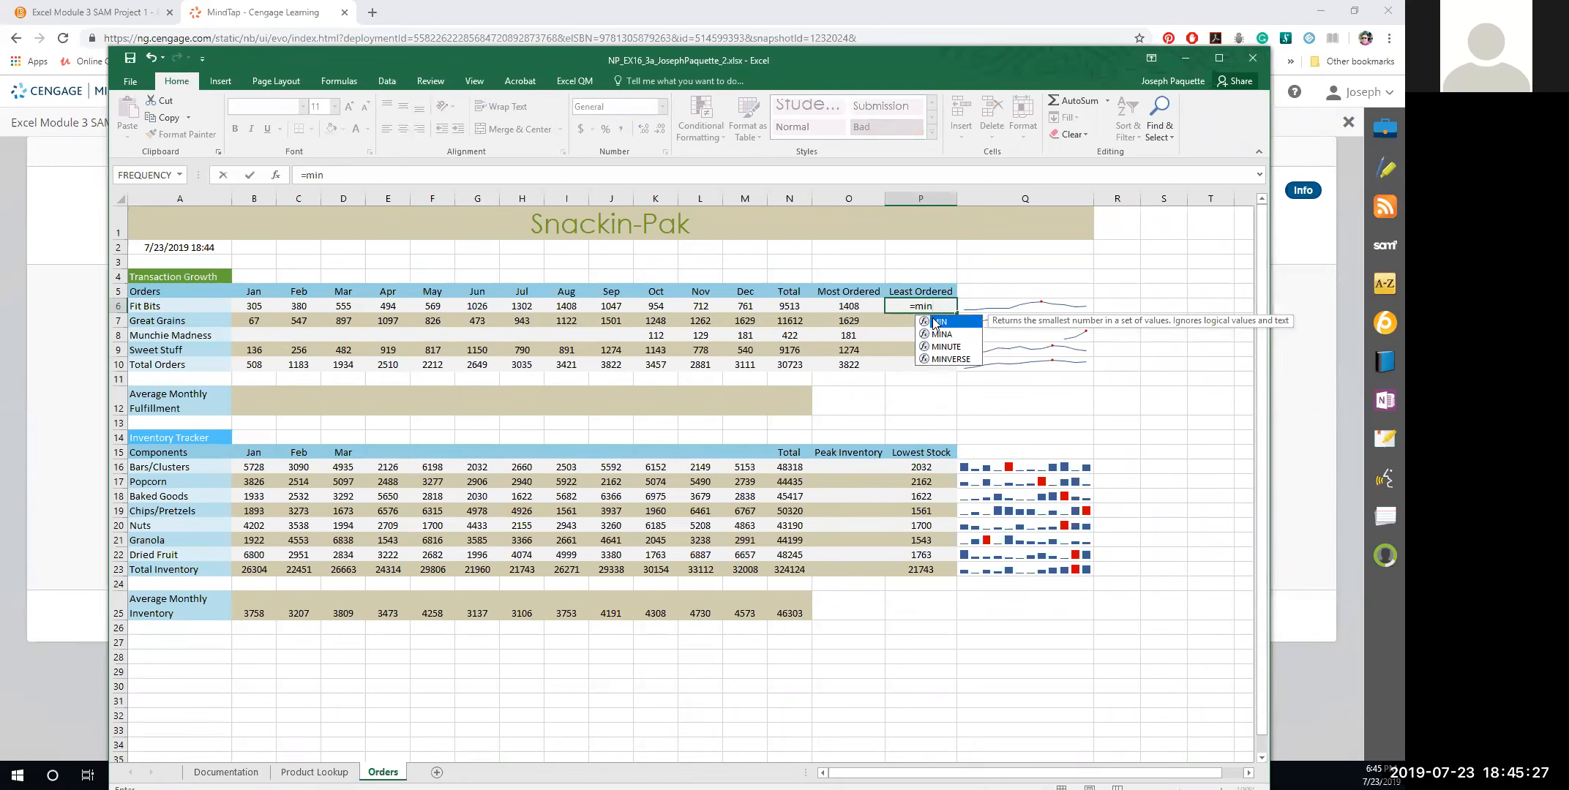
double_click(934, 322)
drag(248, 306, 751, 310)
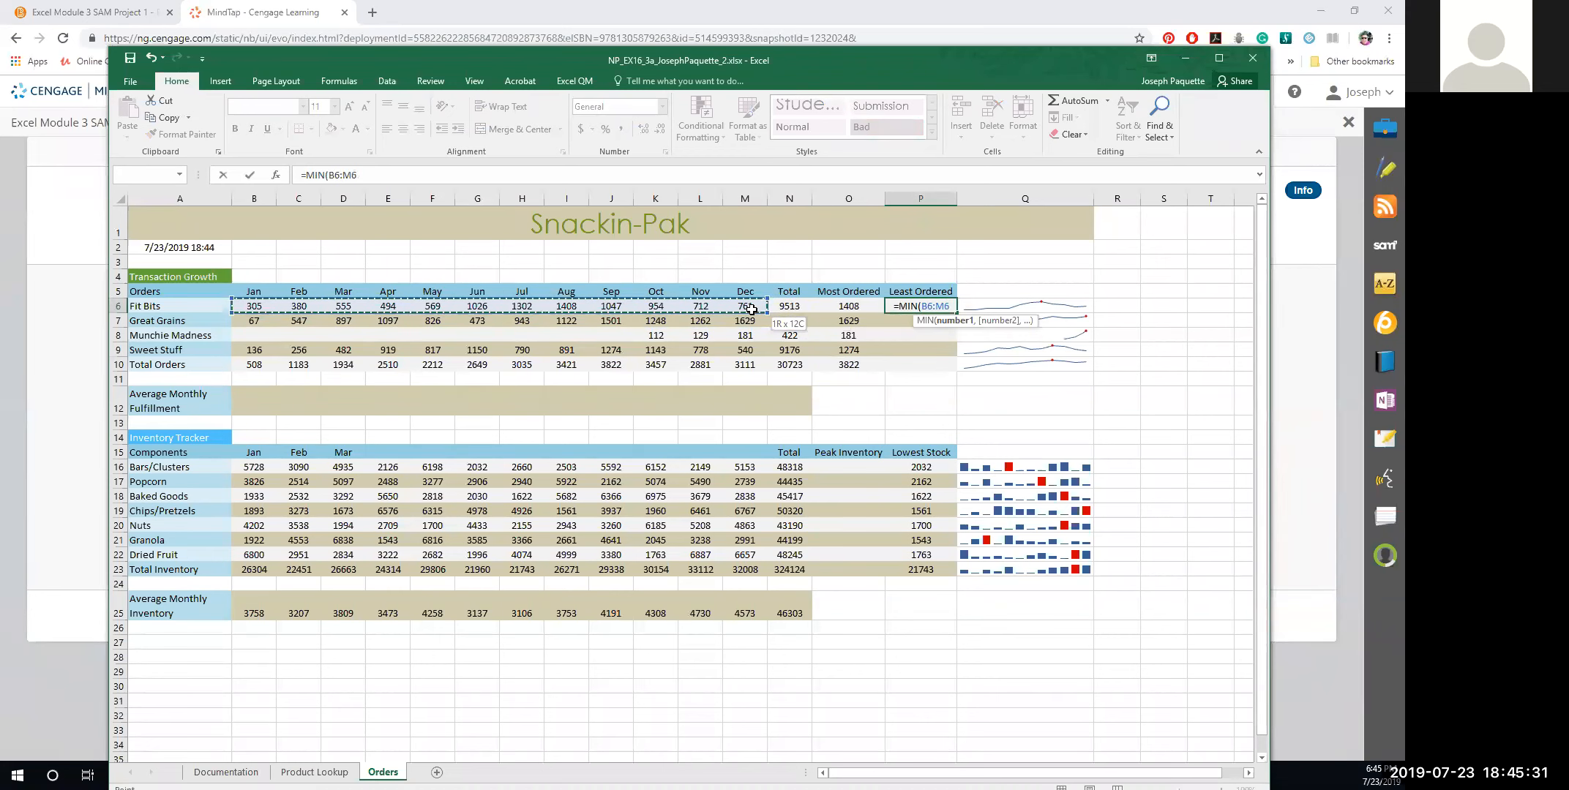
drag(751, 309, 752, 311)
text())
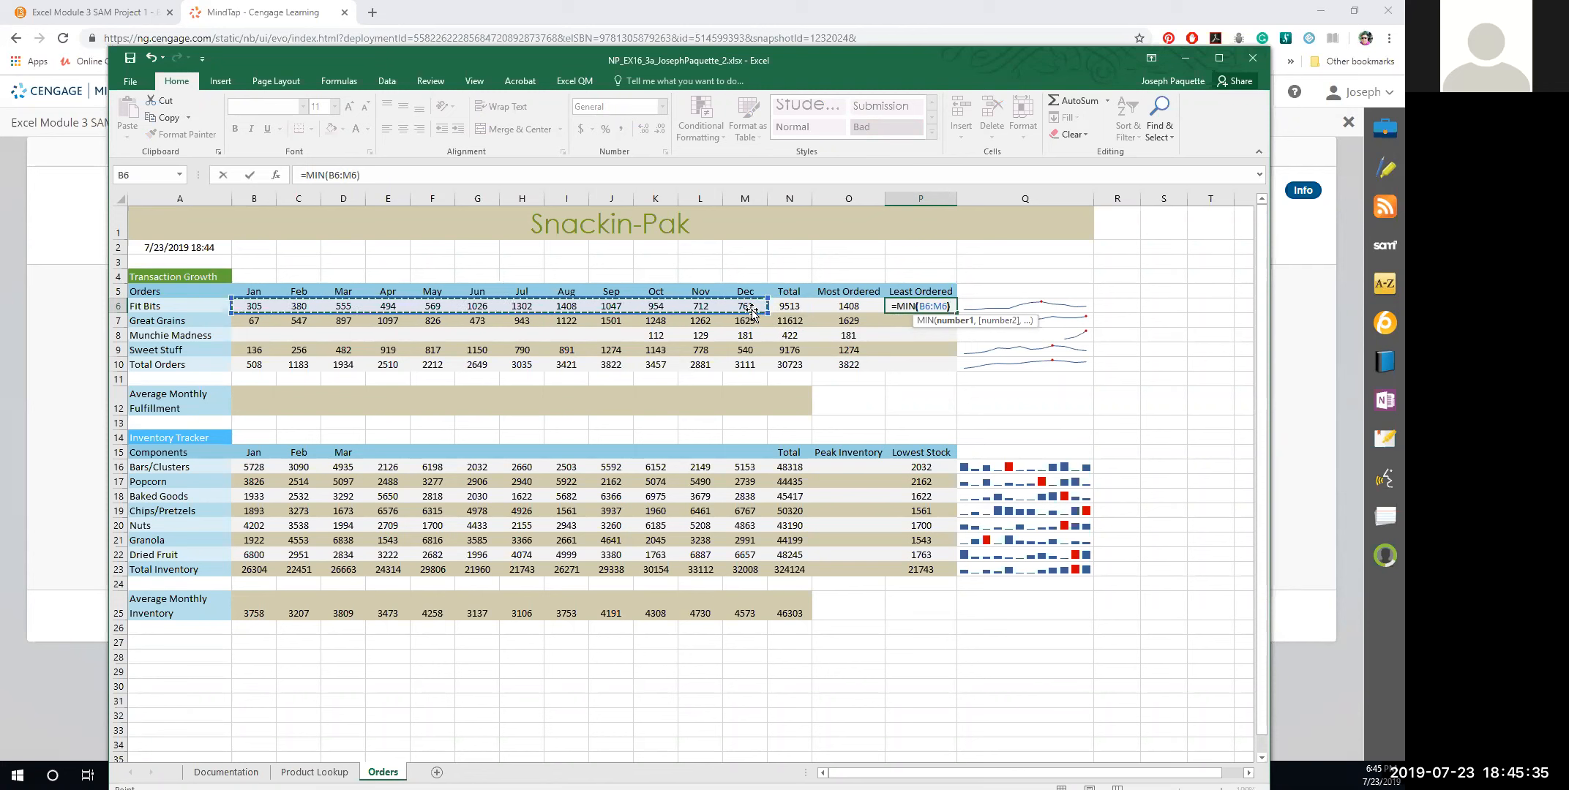
key(Return)
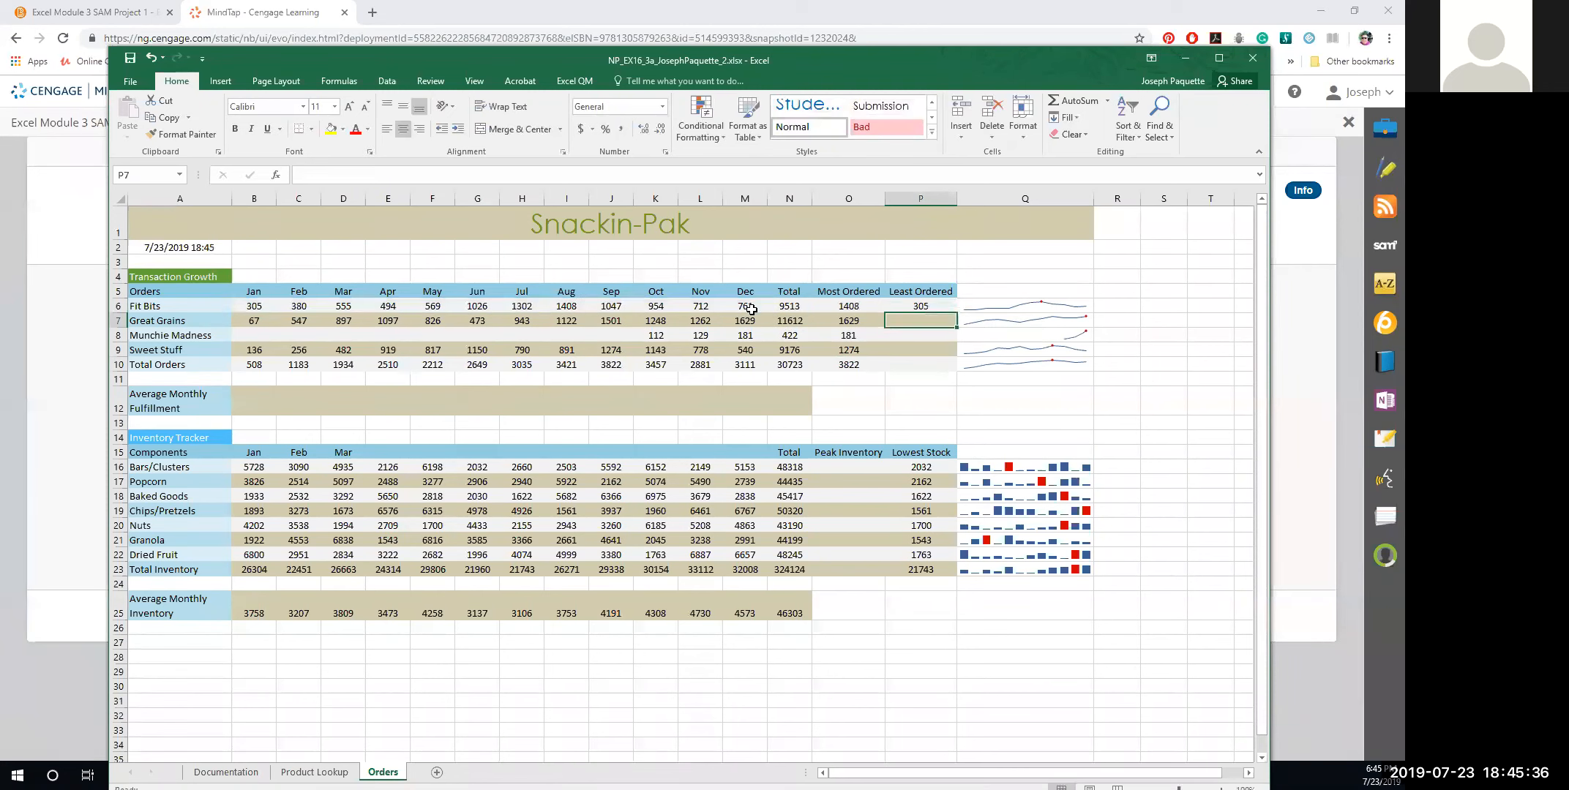
Copy the MIN formula from P6 into P7:P10, pasting only the formulas.
right_click(933, 311)
click(973, 334)
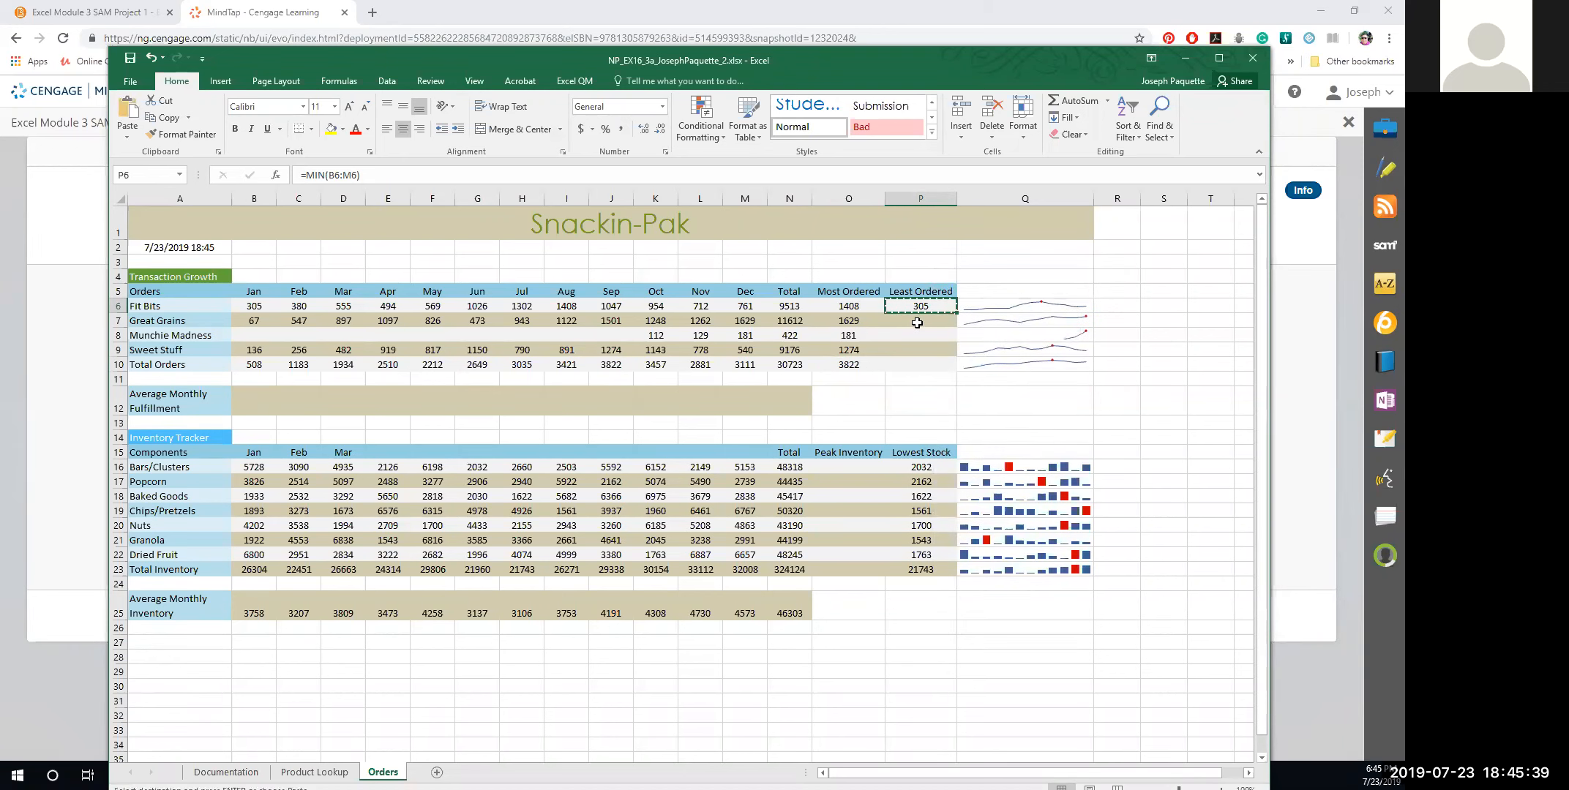
drag(921, 320, 921, 373)
right_click(921, 355)
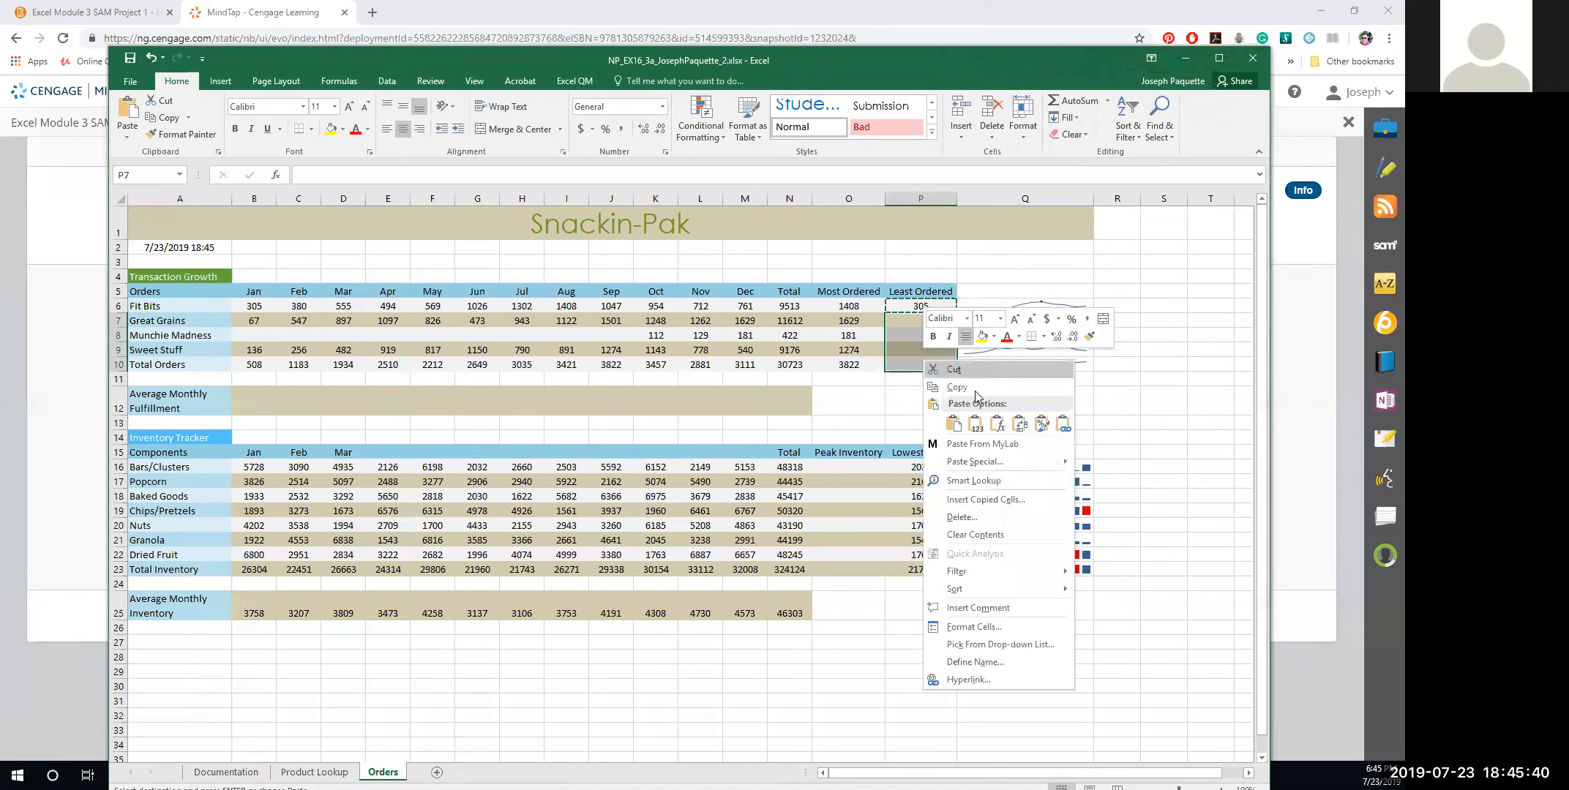
click(995, 432)
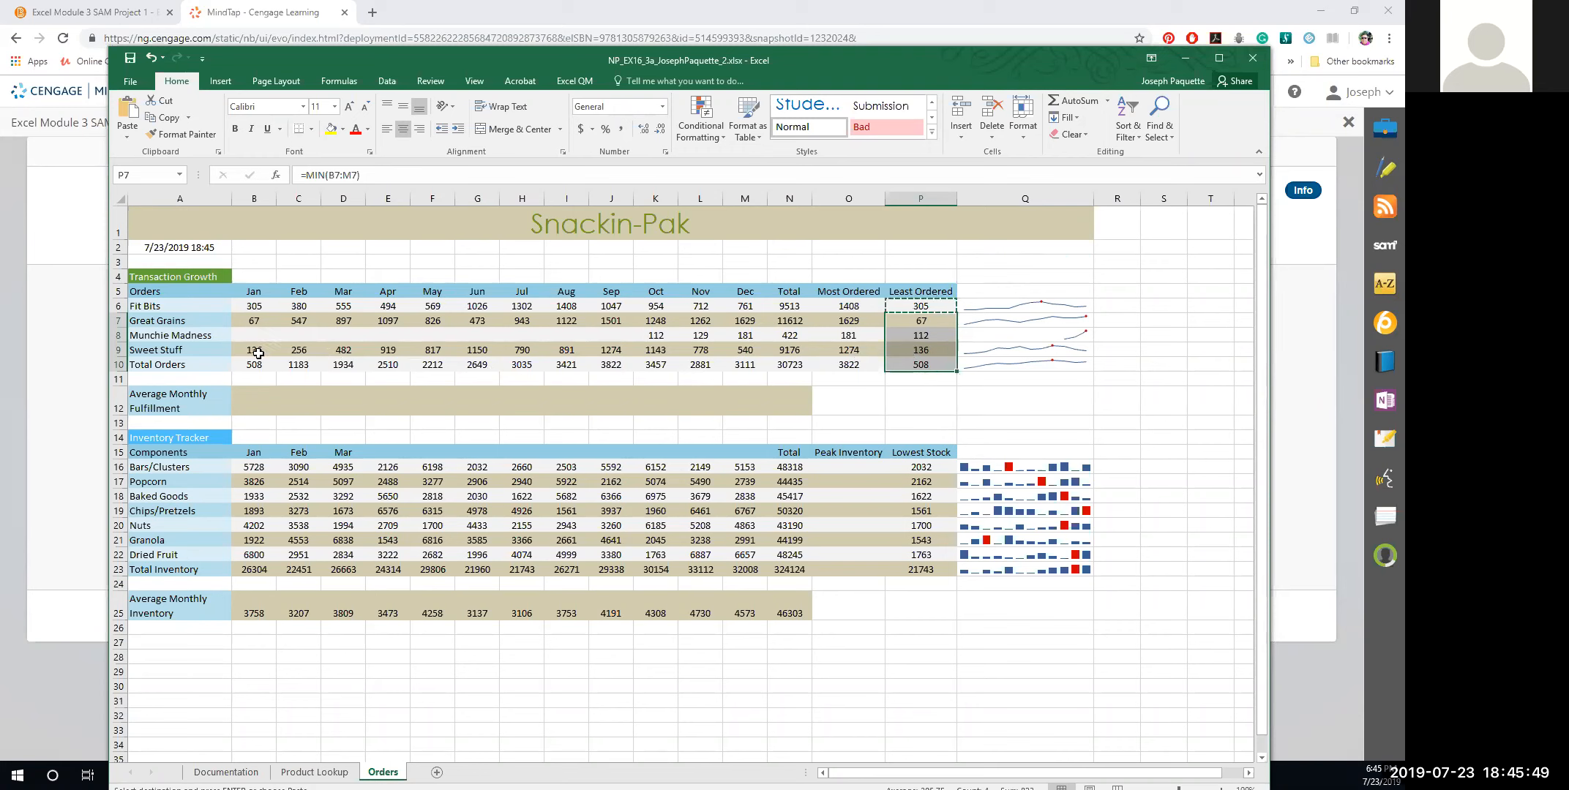
click(853, 307)
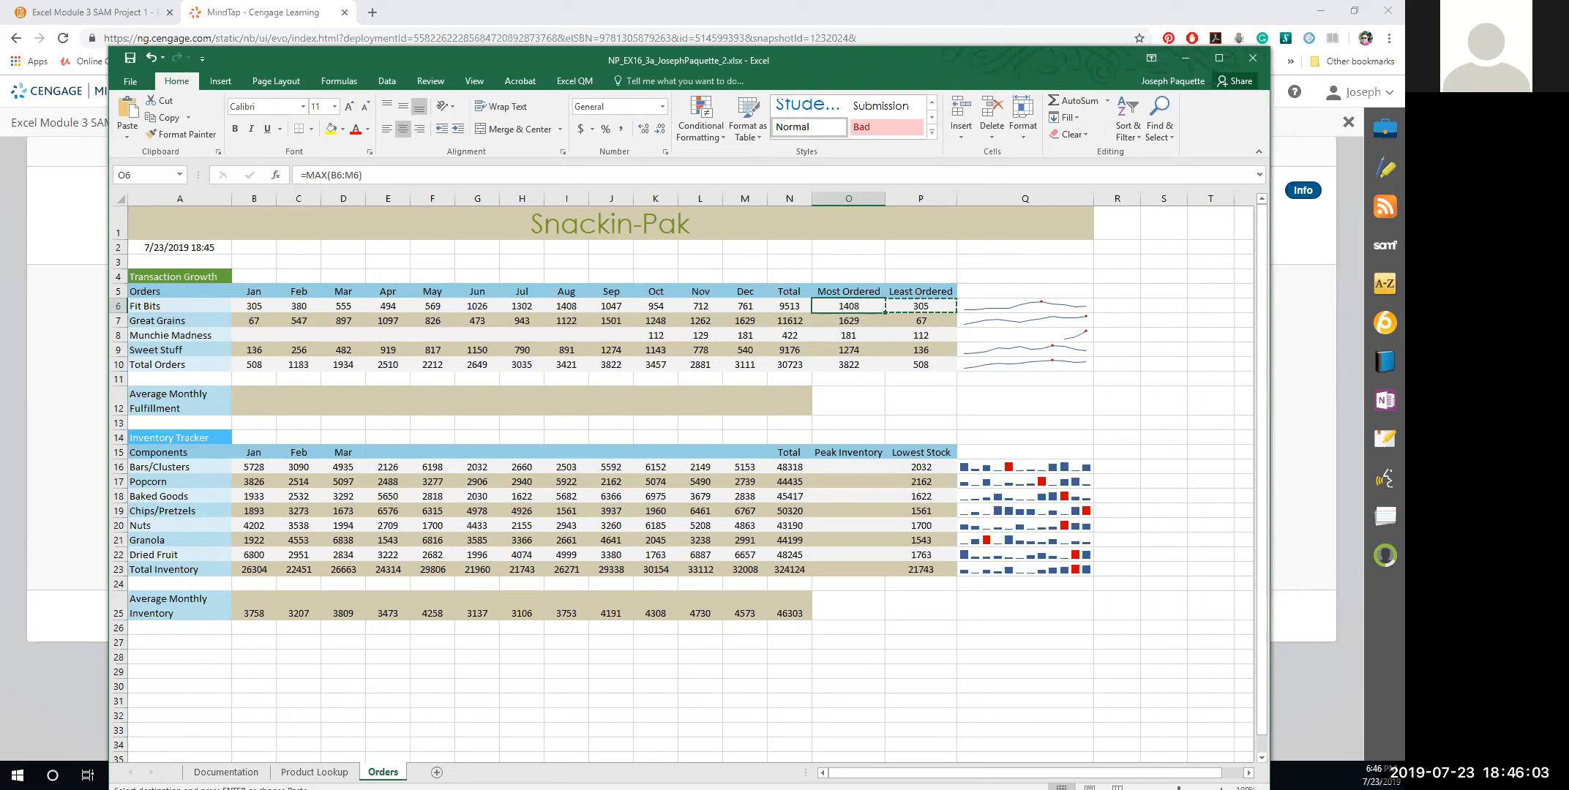
Enter =ROUND(AVERAGE(B6:B10),0) in B12 as January's Average Monthly Fulfillment.
click(259, 408)
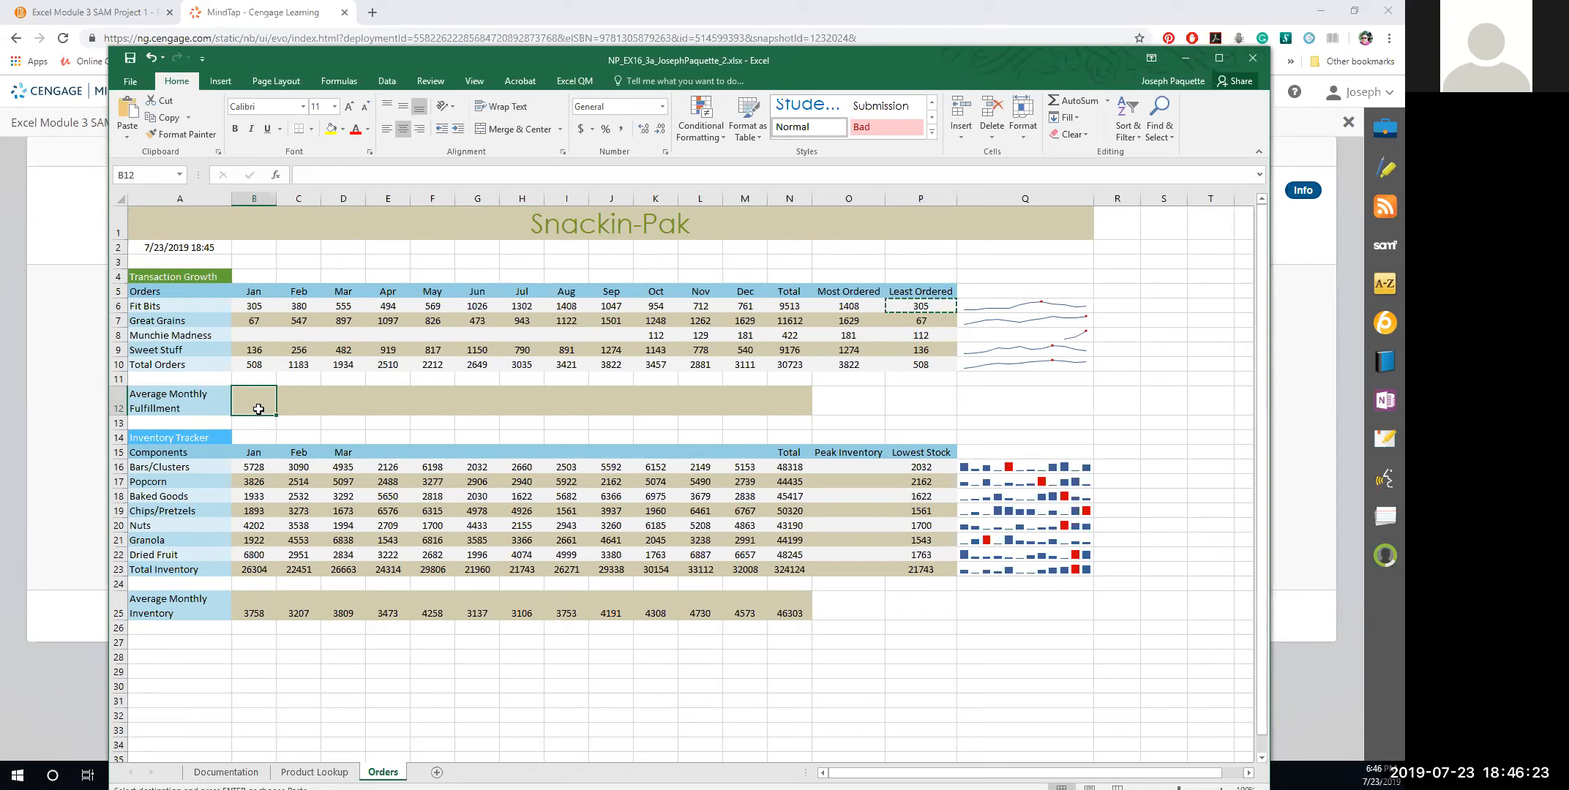
text(=)
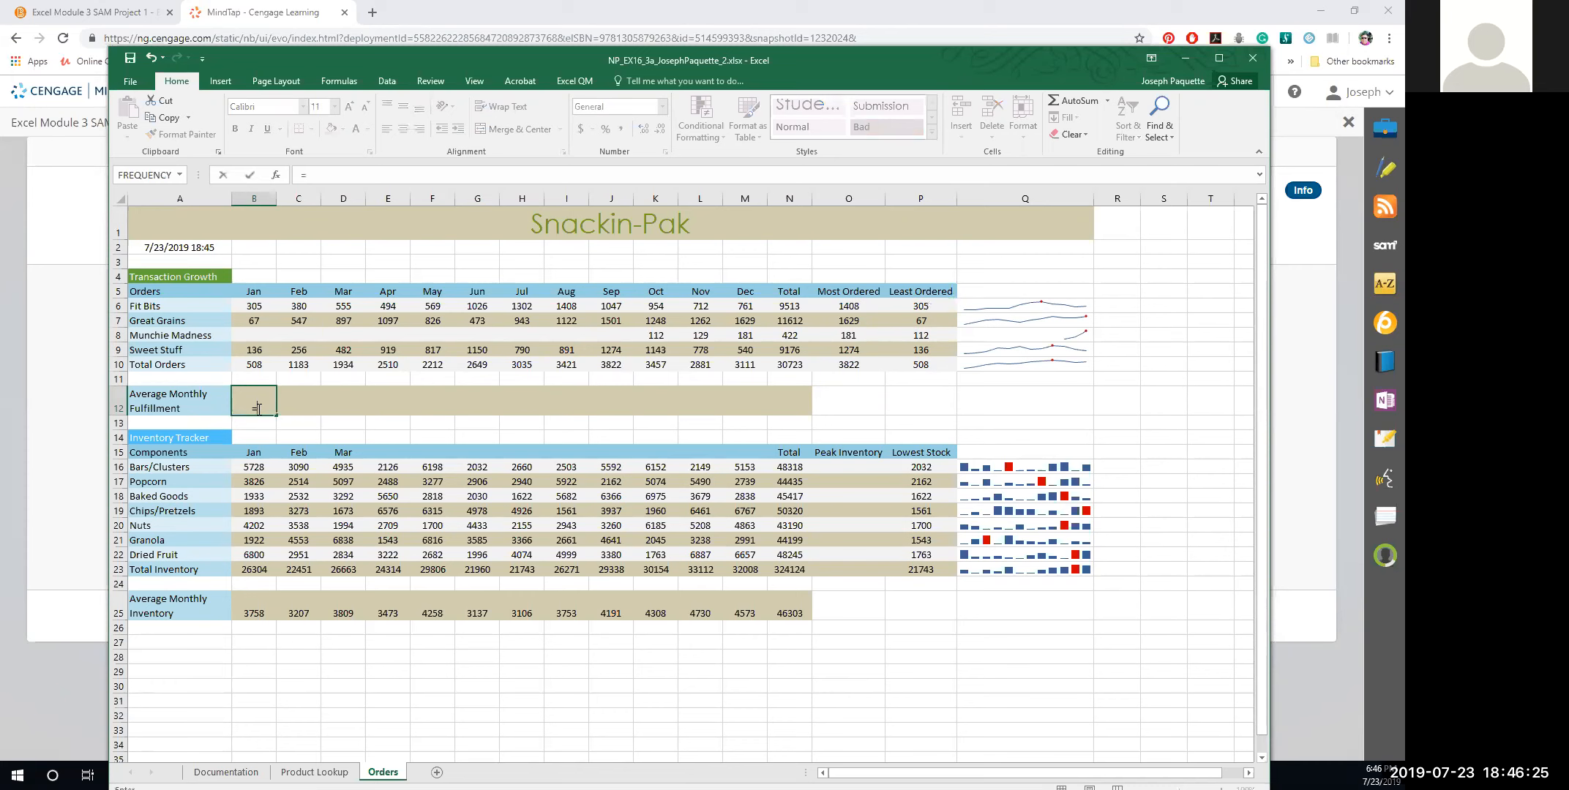
text(ro)
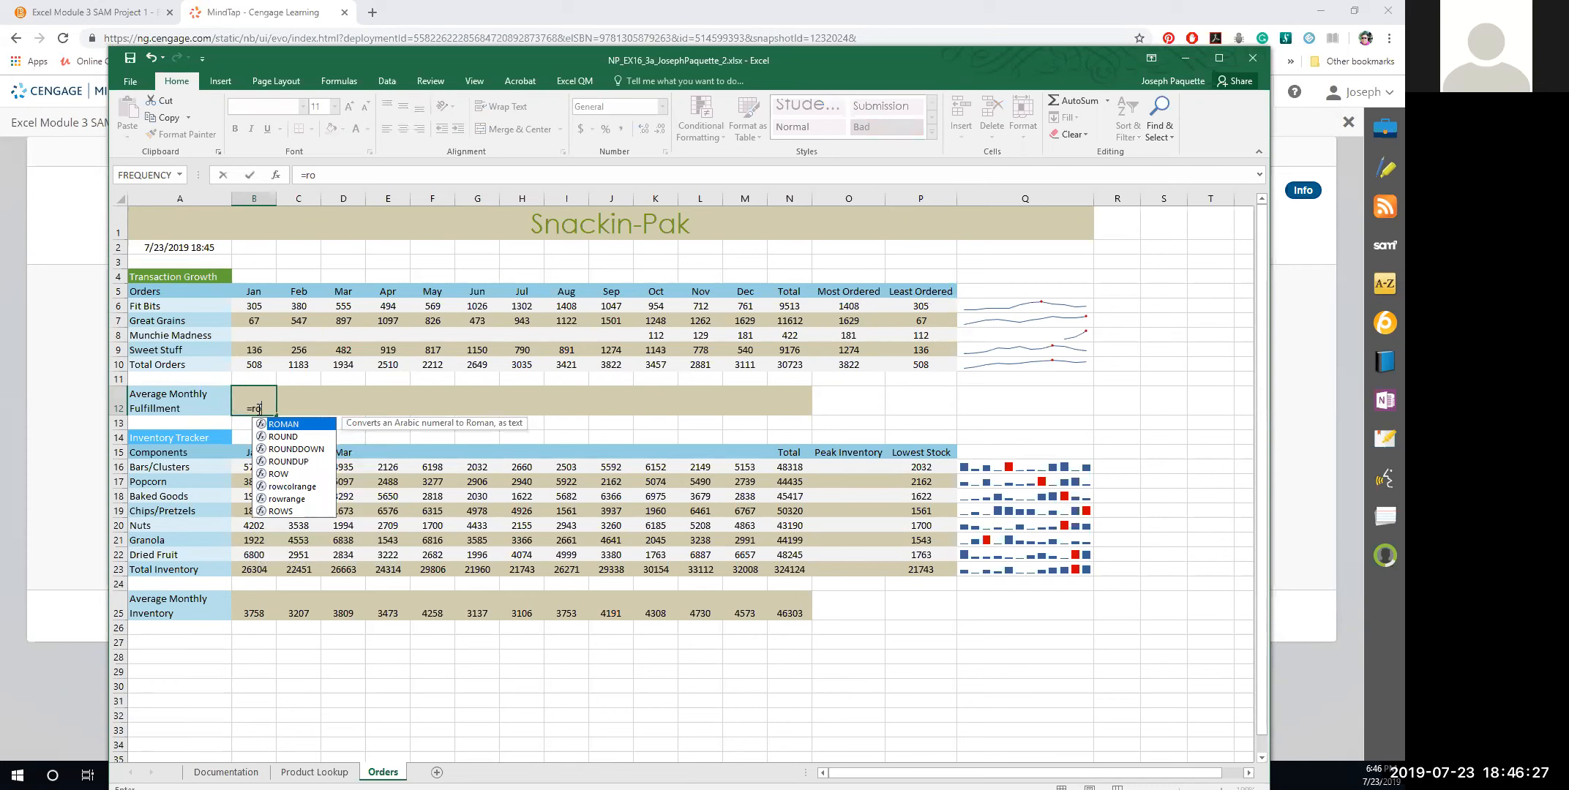
click(284, 437)
double_click(284, 437)
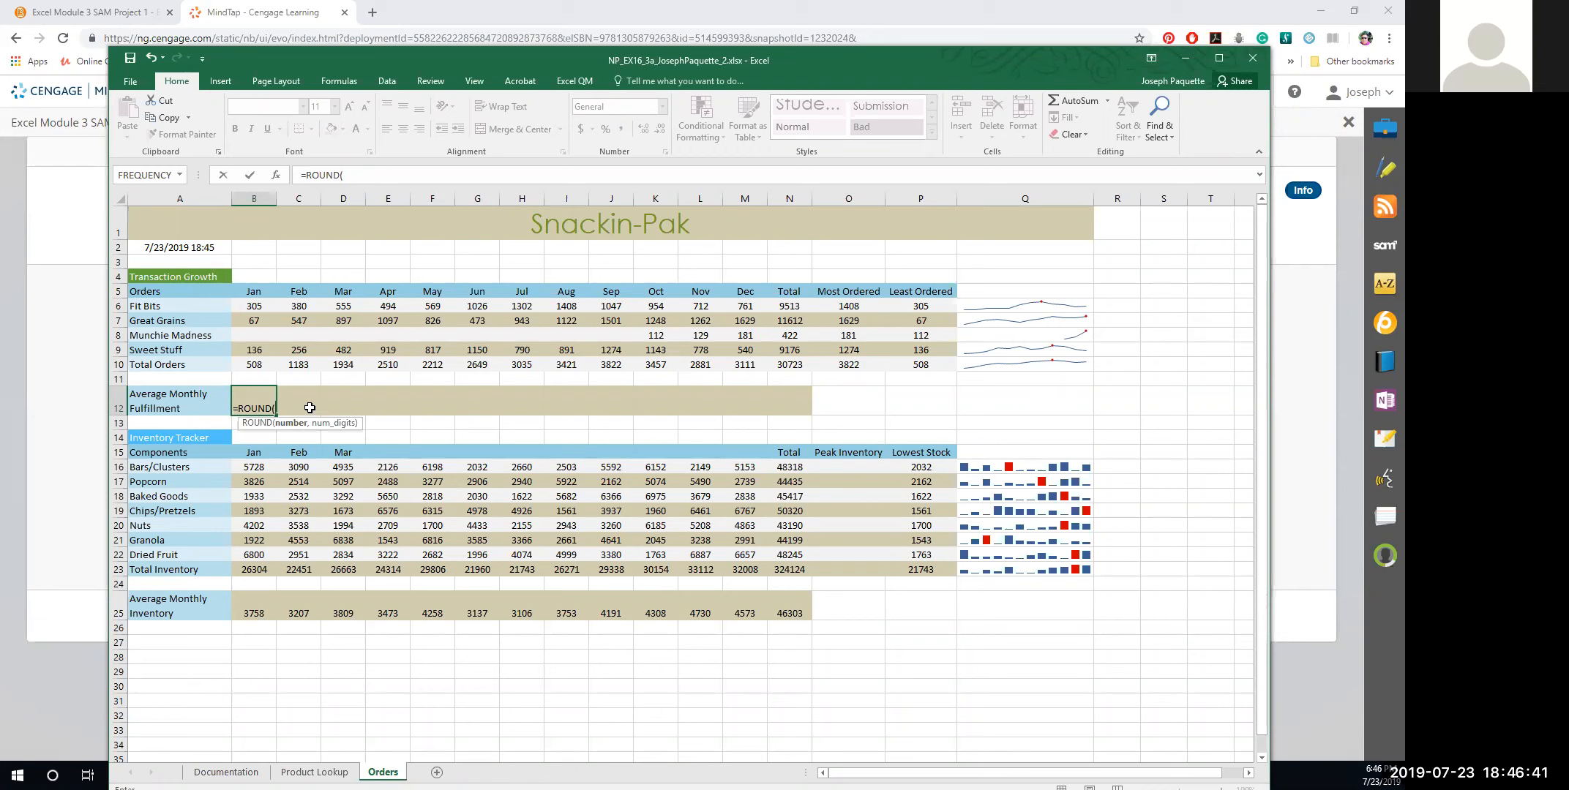
text(aver)
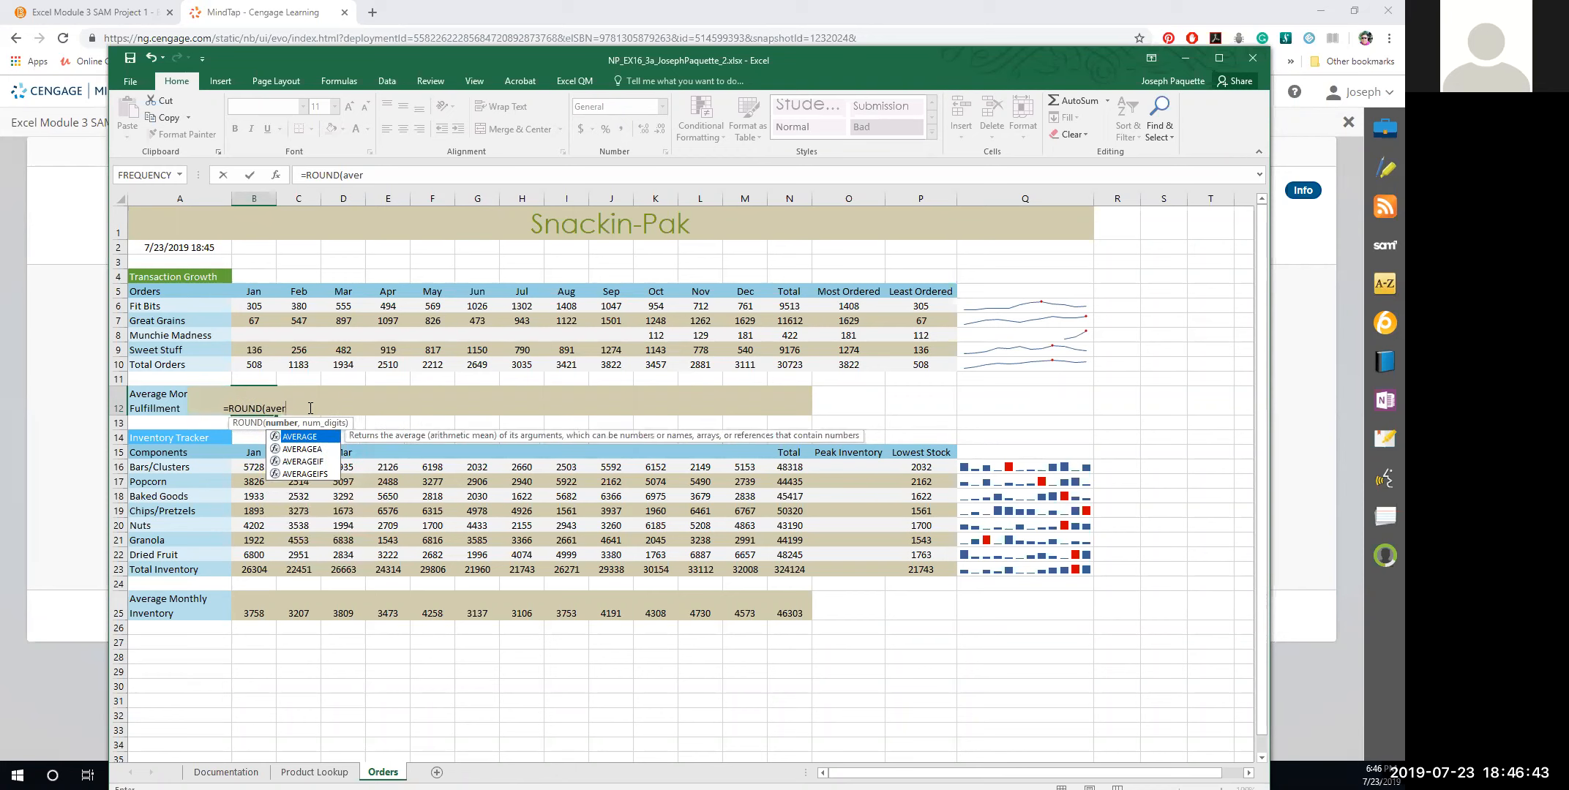
click(303, 441)
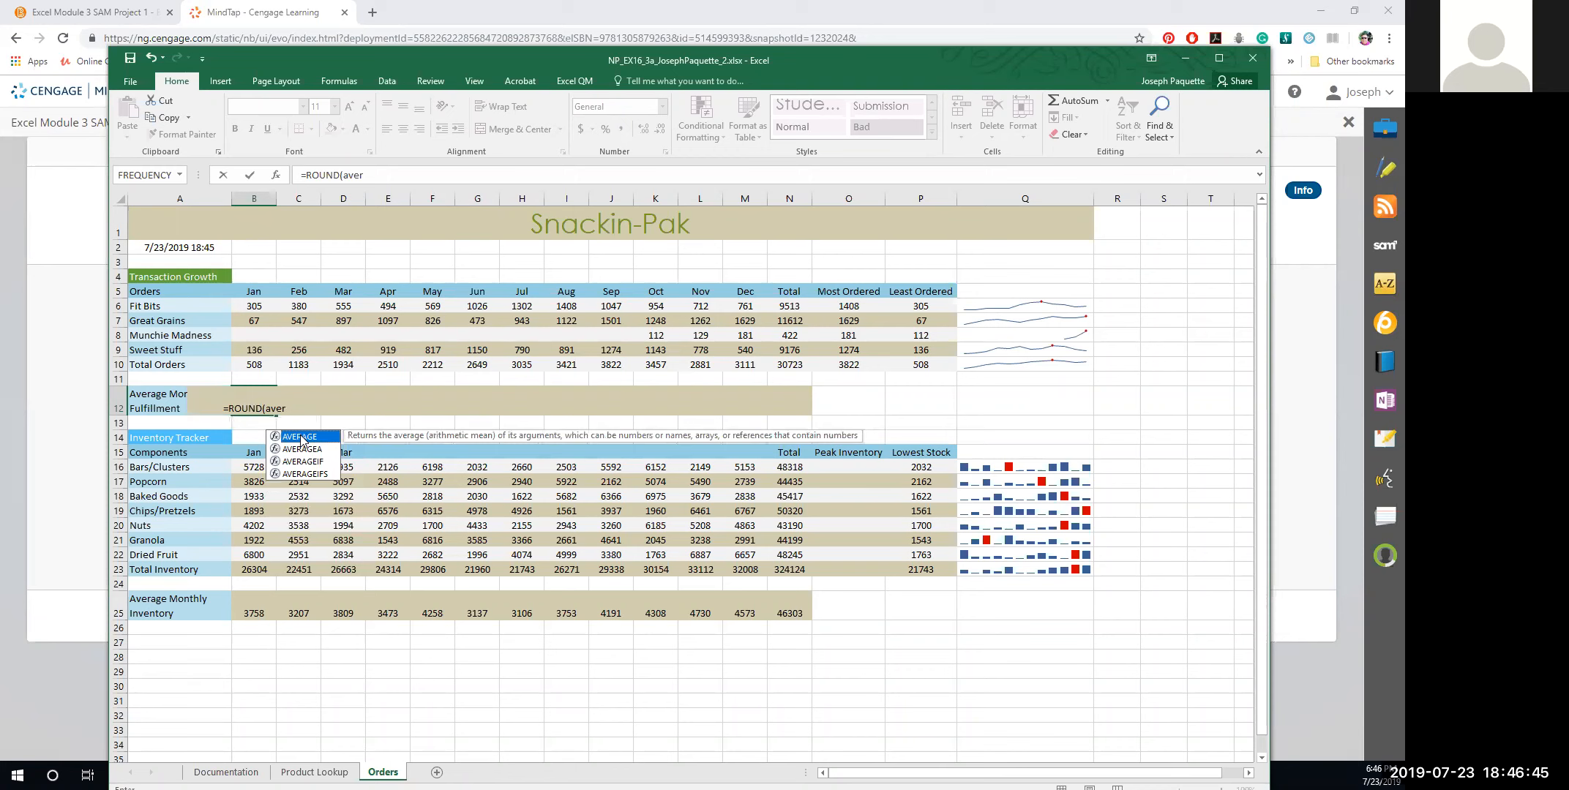
double_click(302, 439)
drag(261, 307, 261, 365)
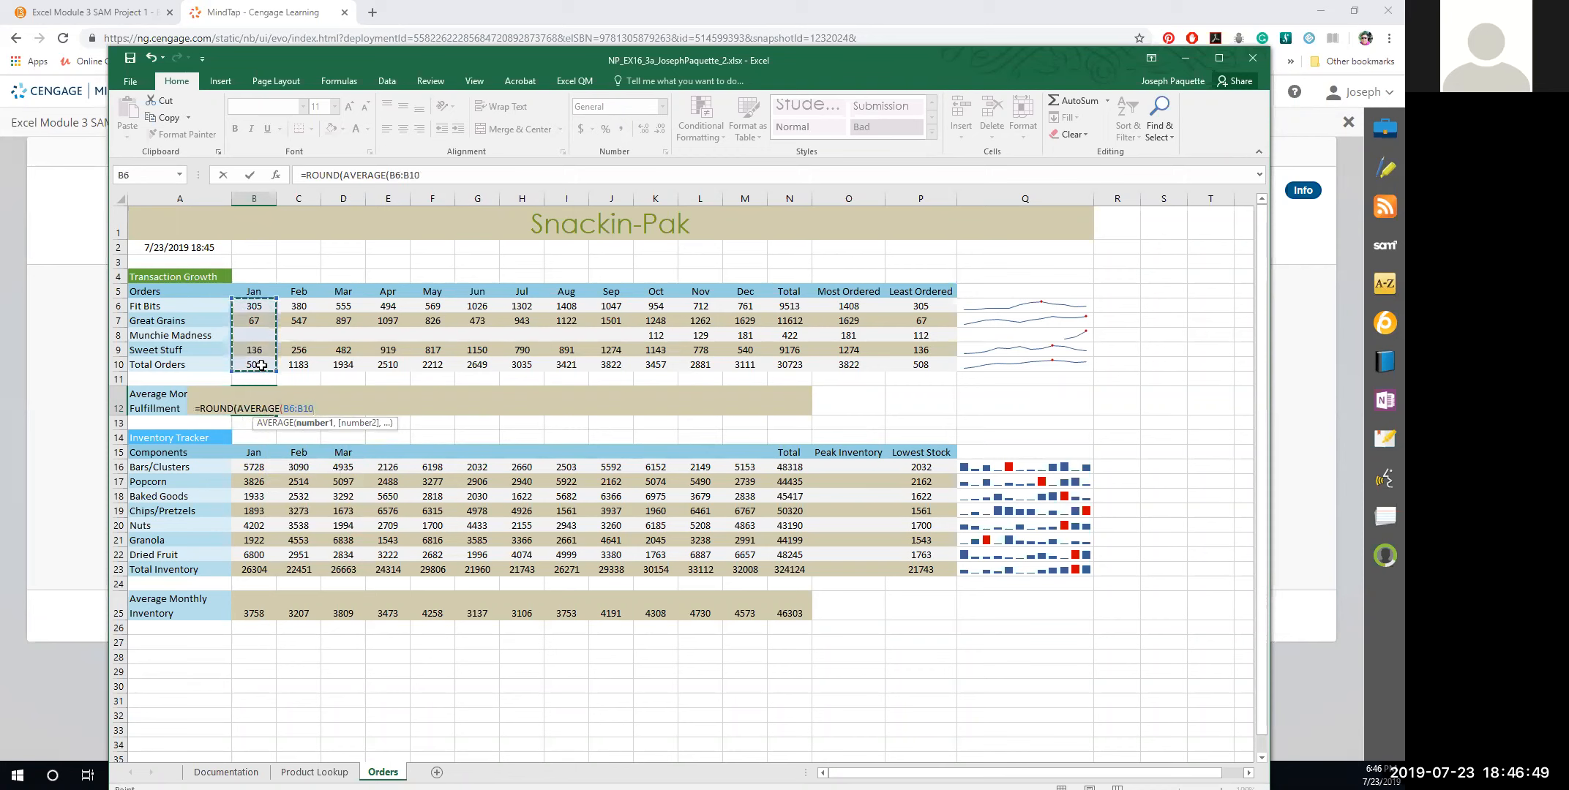
text())
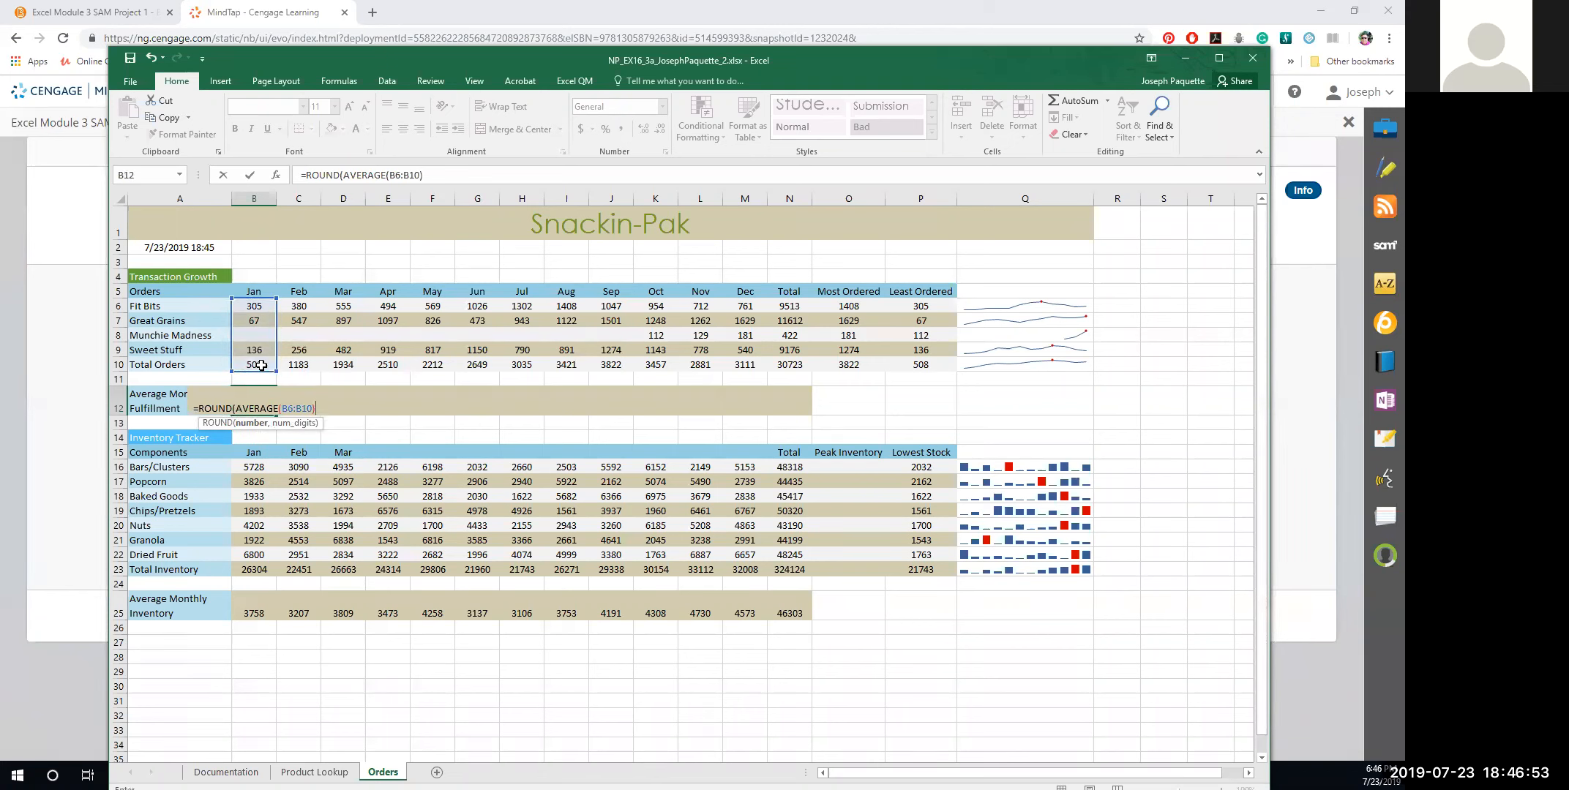
text(,0)
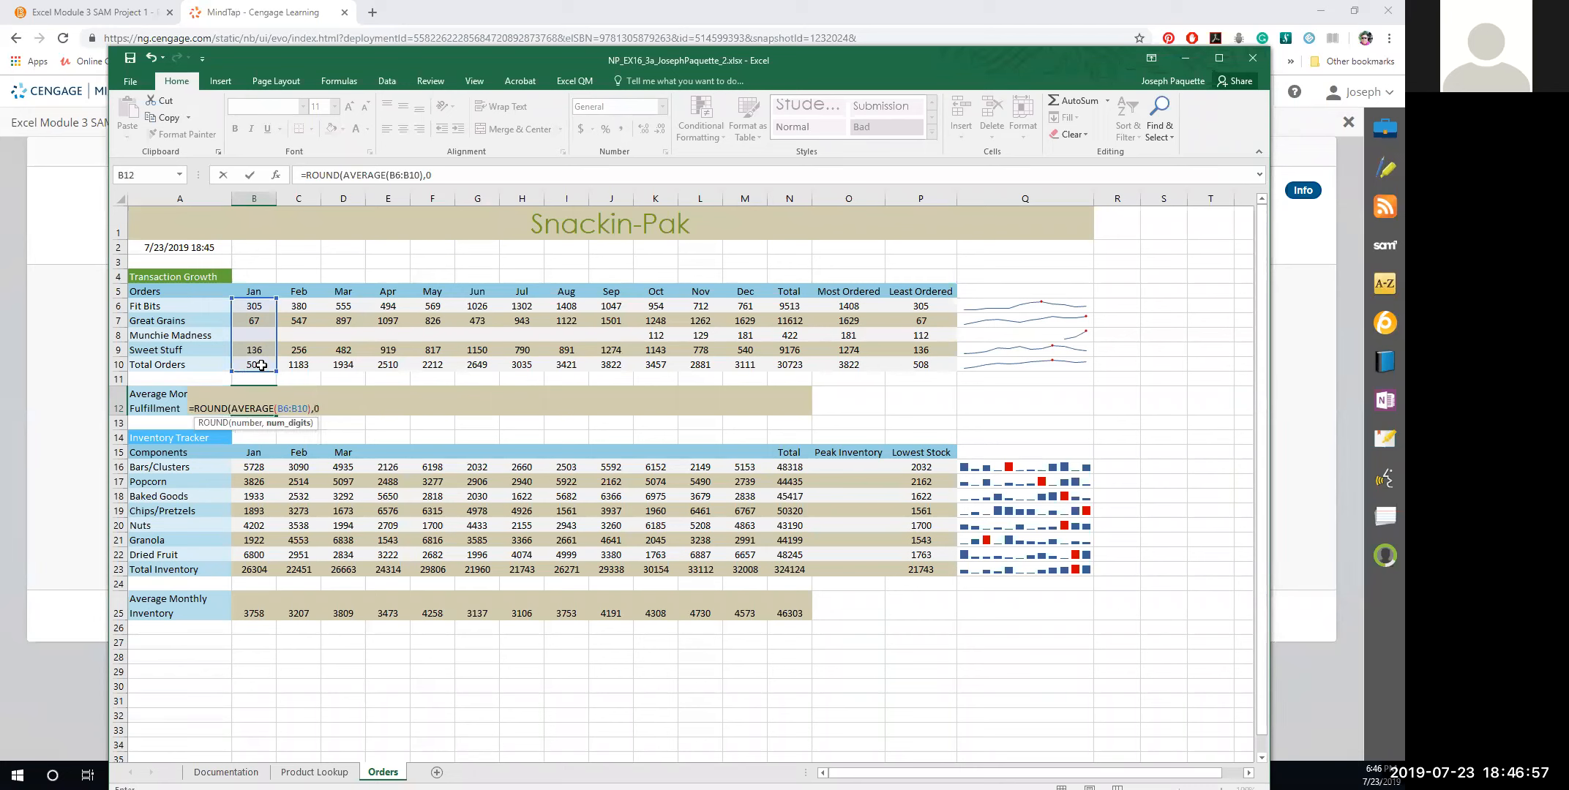
text())
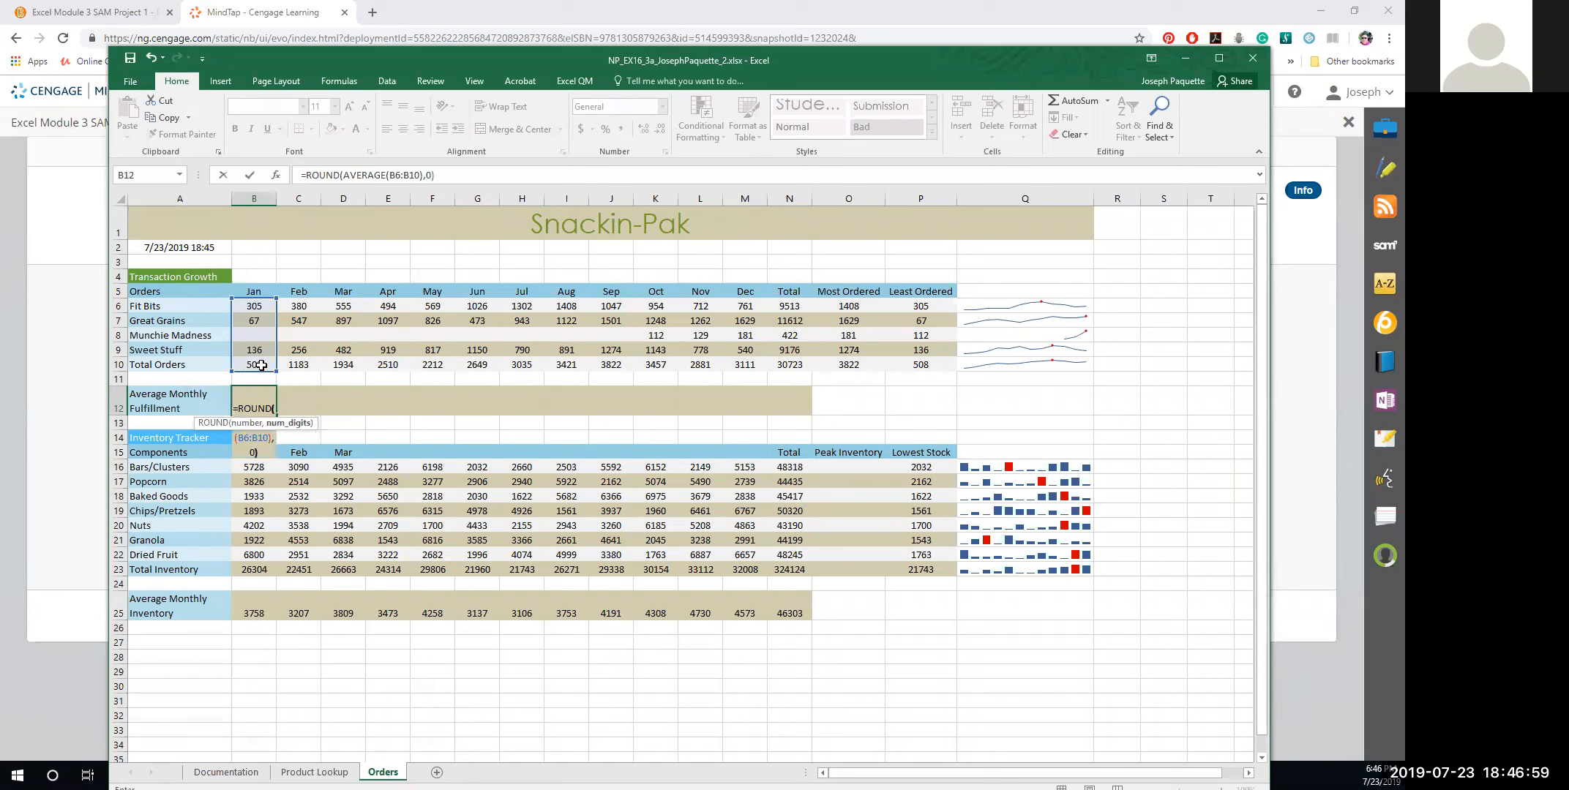
key(Return)
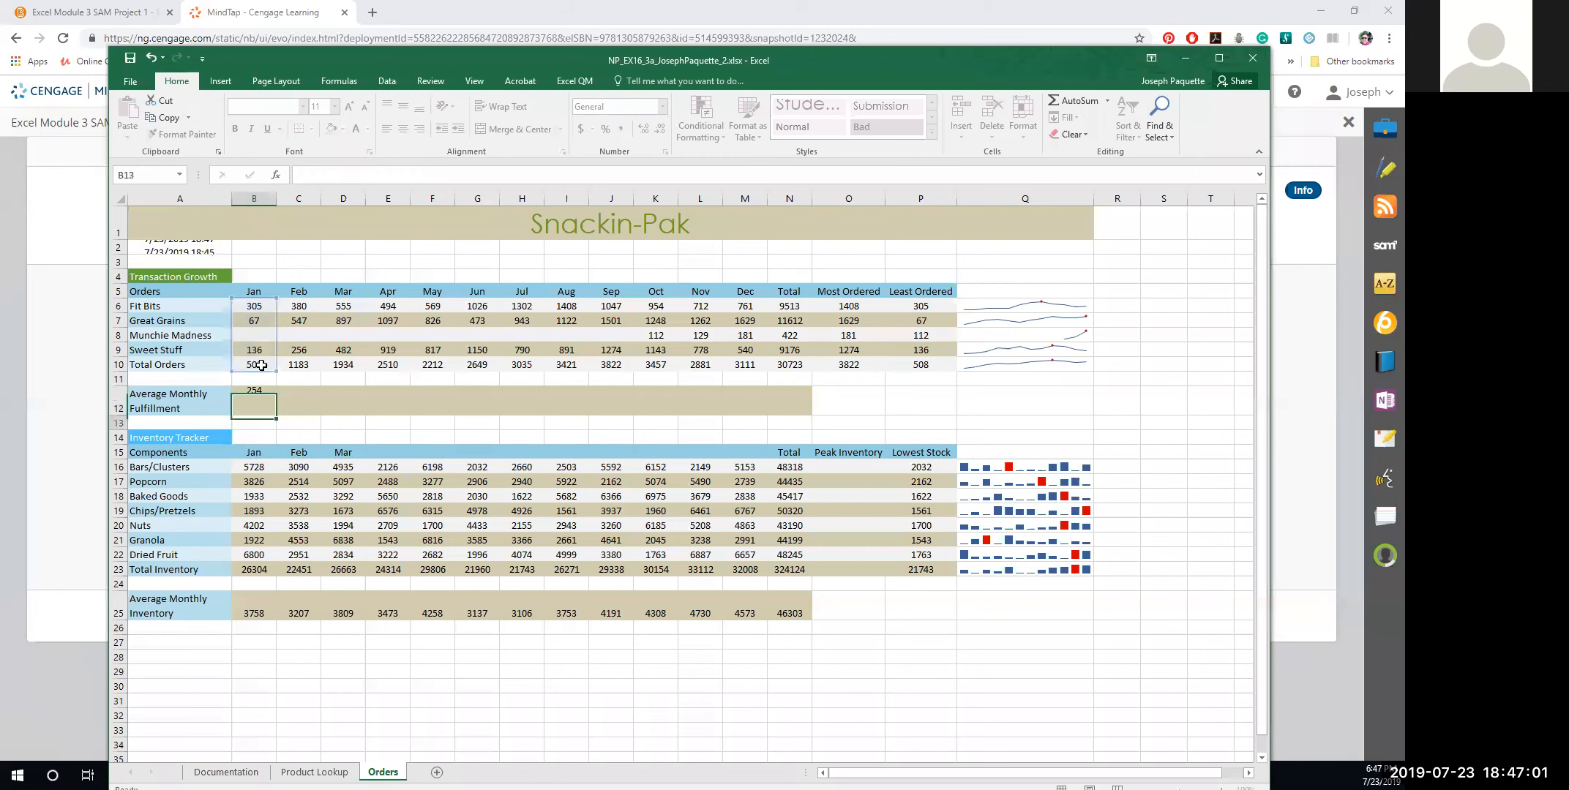
Replace the rounded formula in B12 with the start of a plain average formula, =average.
click(256, 411)
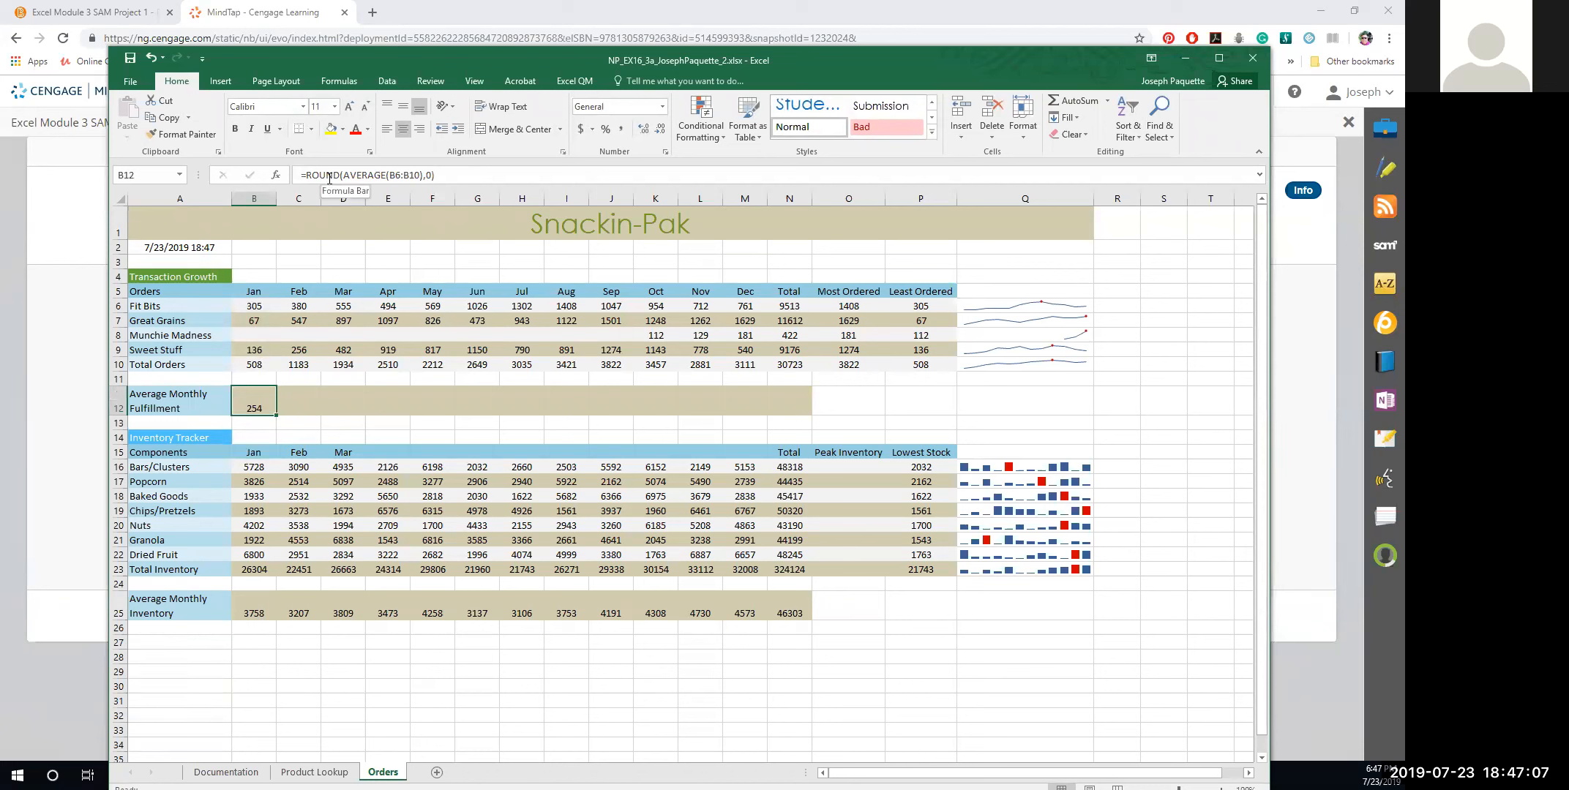
drag(435, 174, 268, 177)
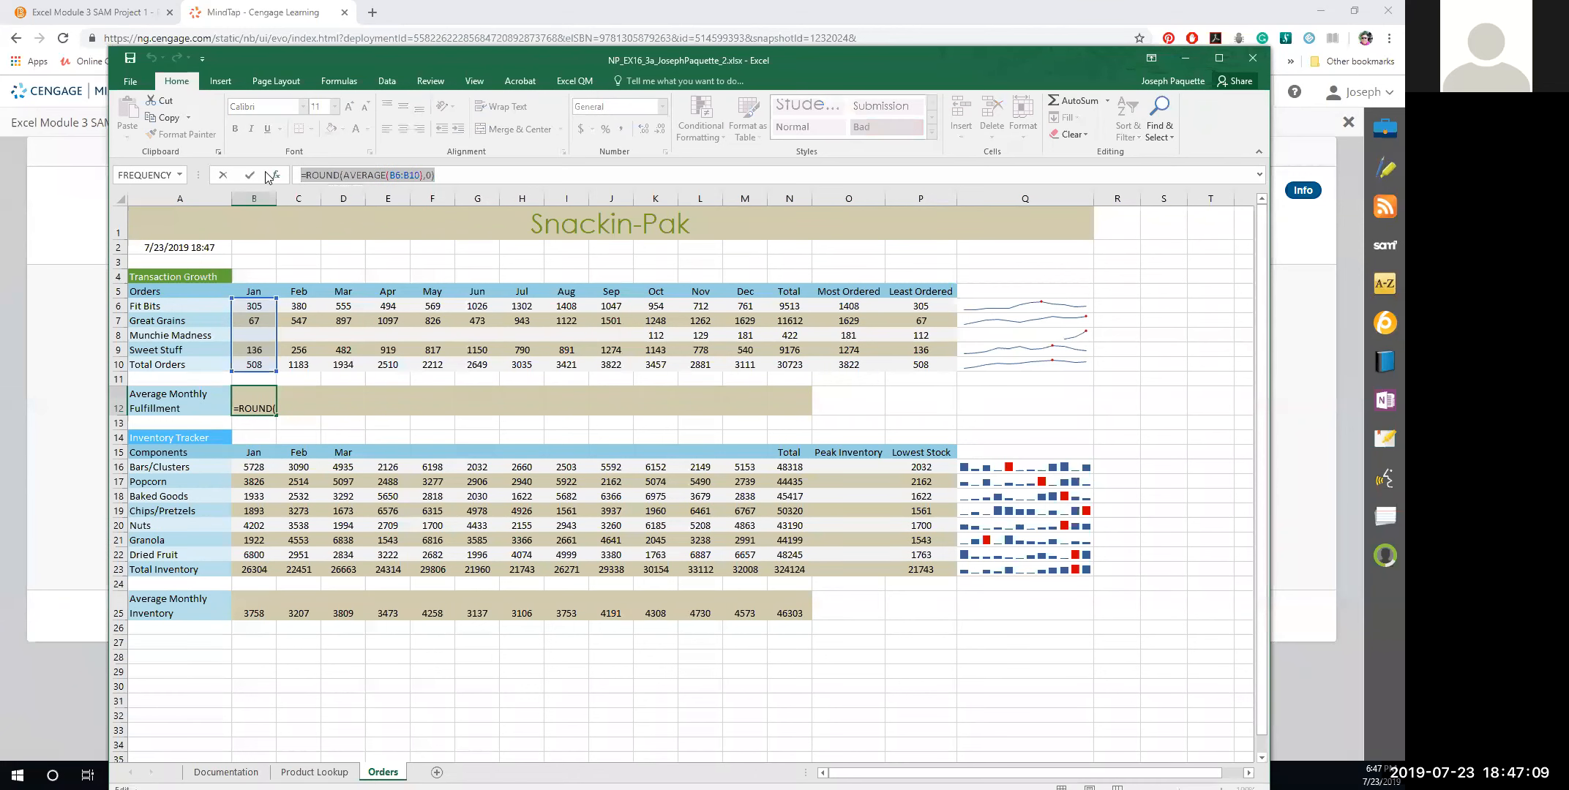
text(=average)
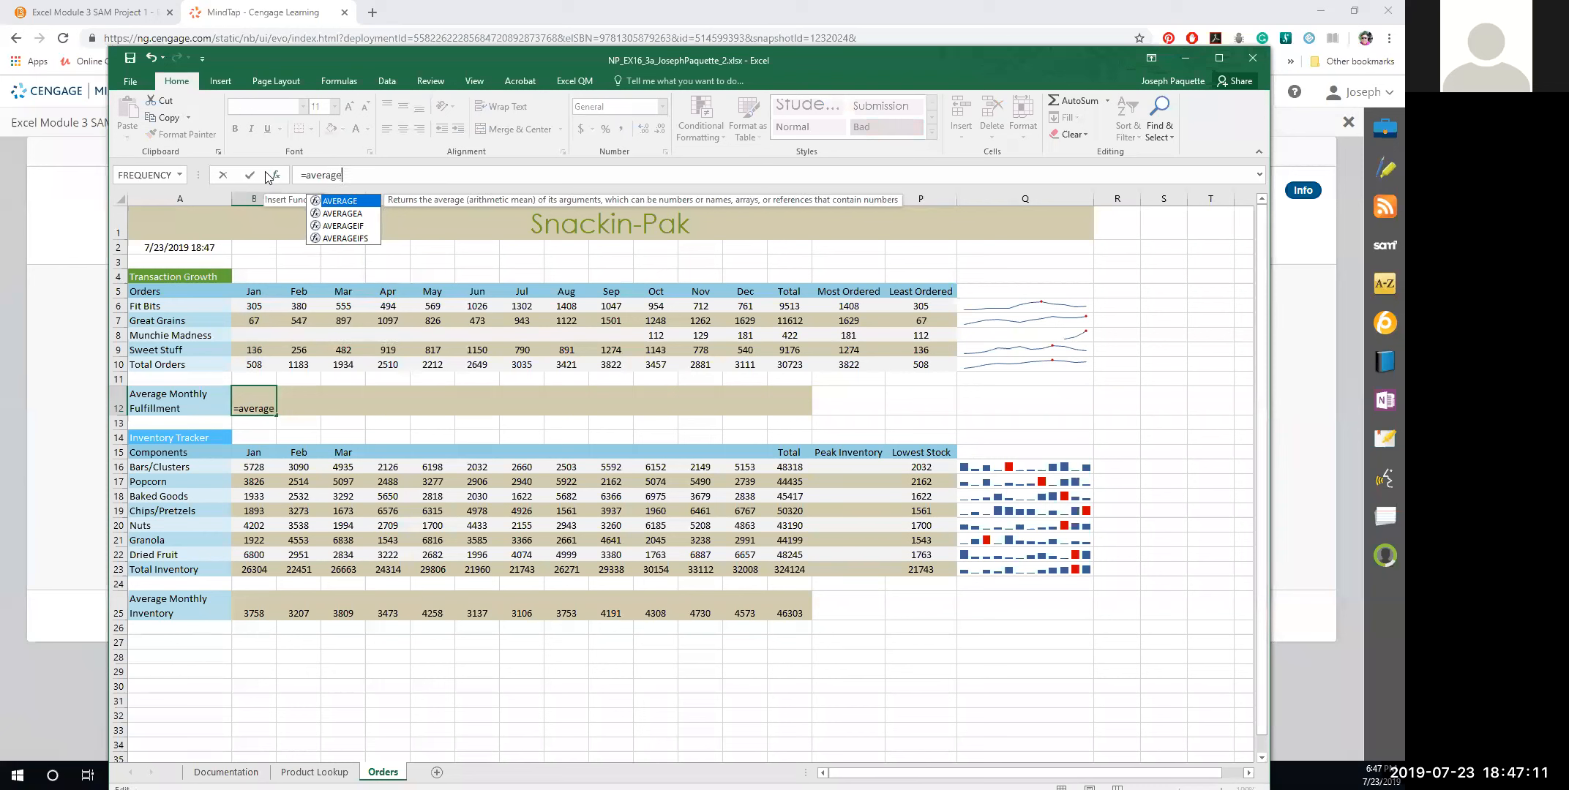
drag(245, 305, 247, 364)
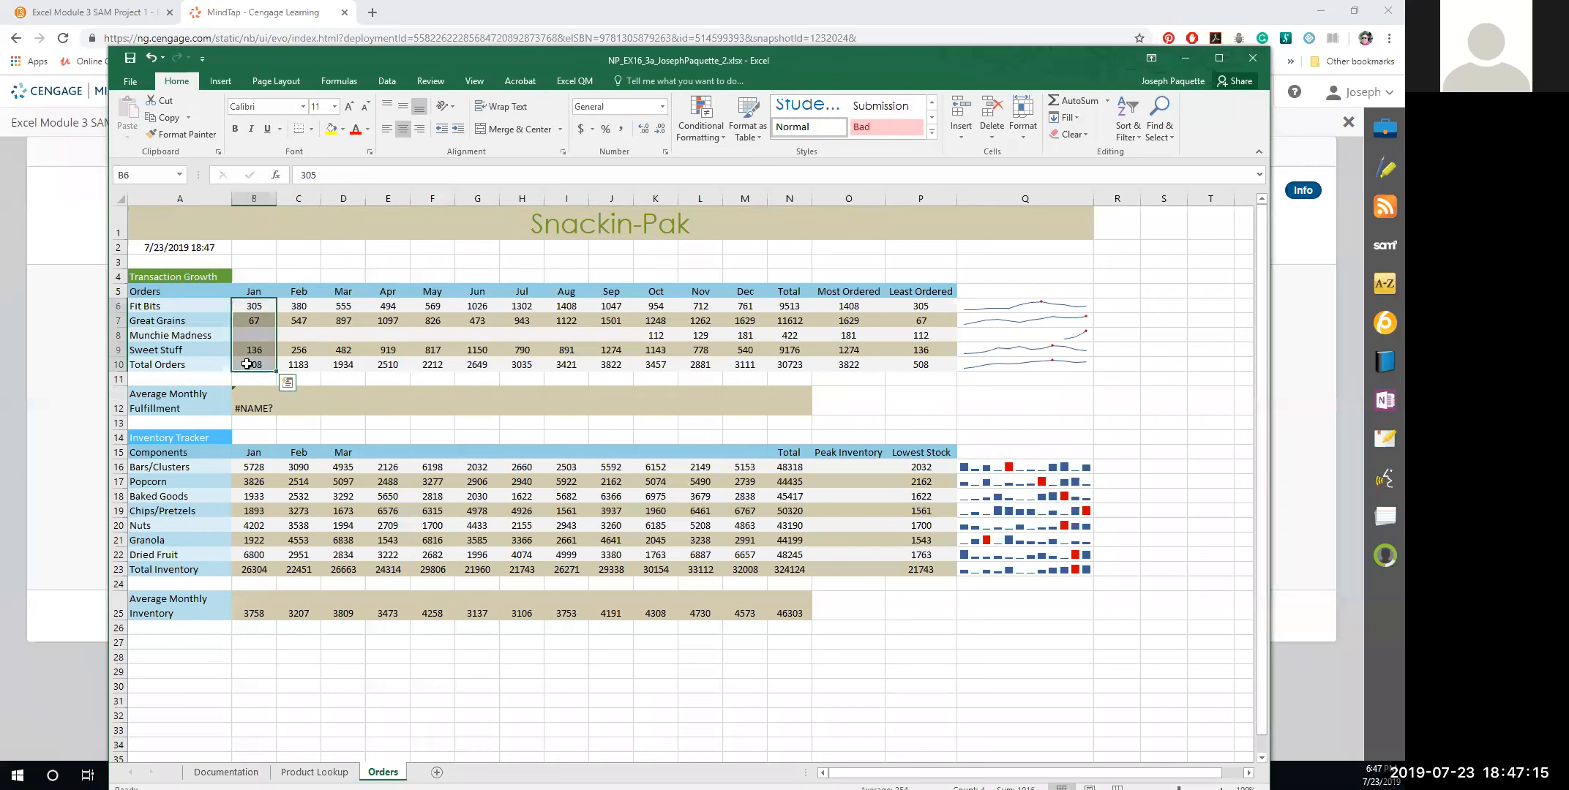
text())
key(Return)
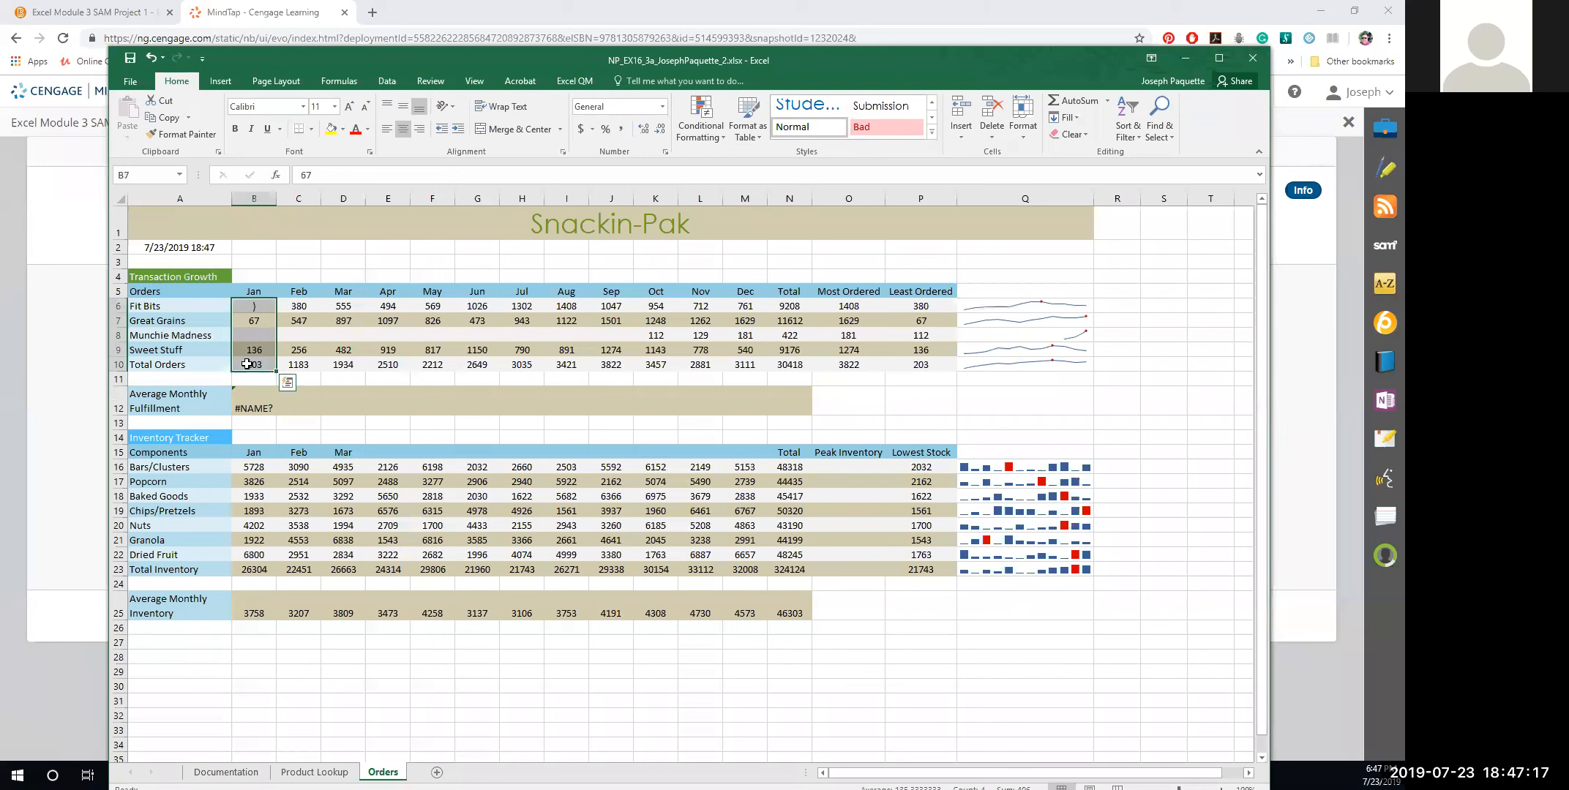
key(ctrl+z)
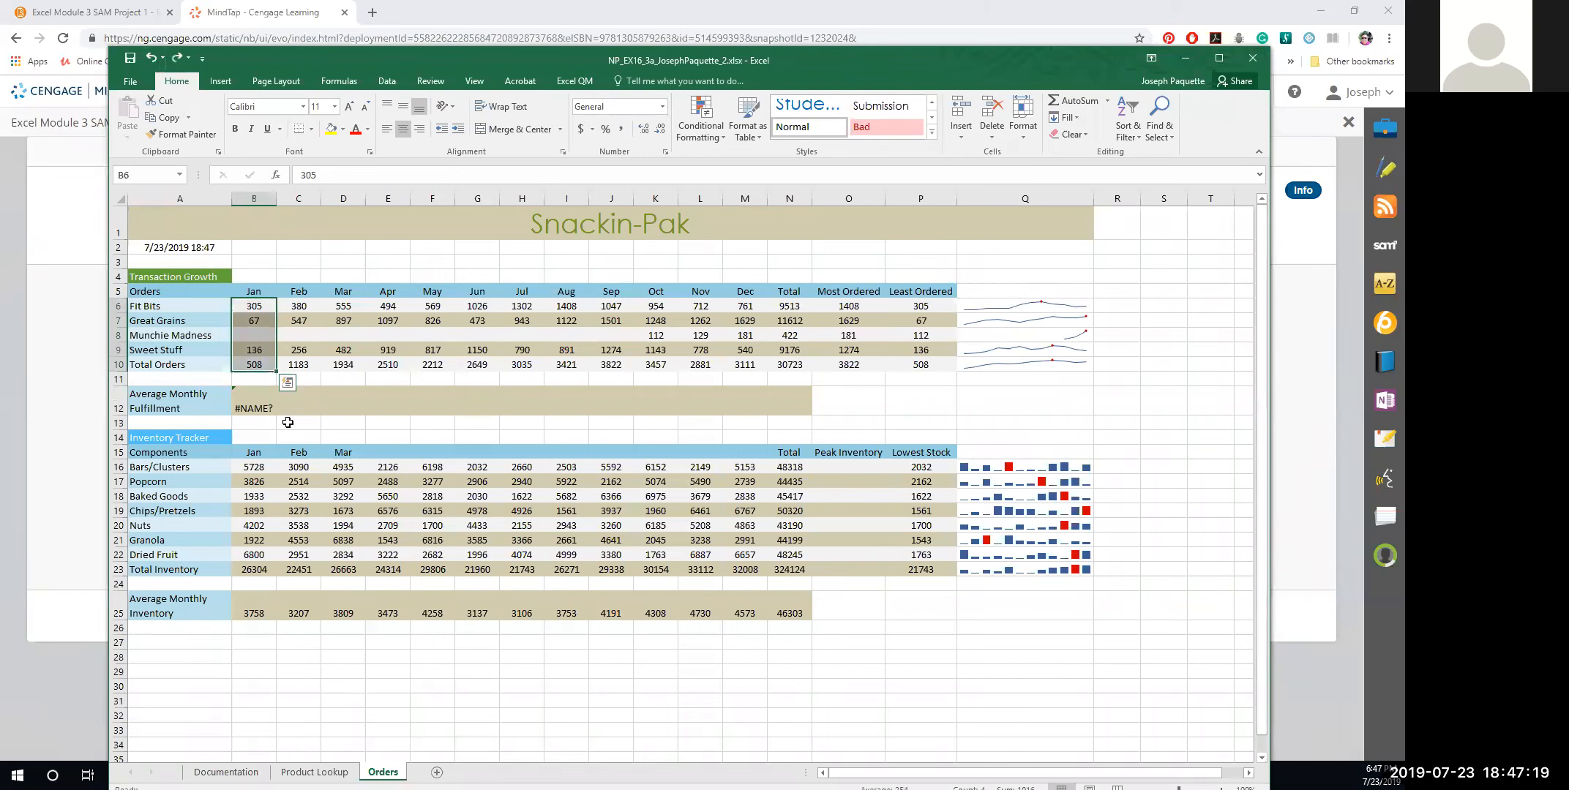
Complete the formula in B12 as =AVERAGE(B6:B10).
click(257, 405)
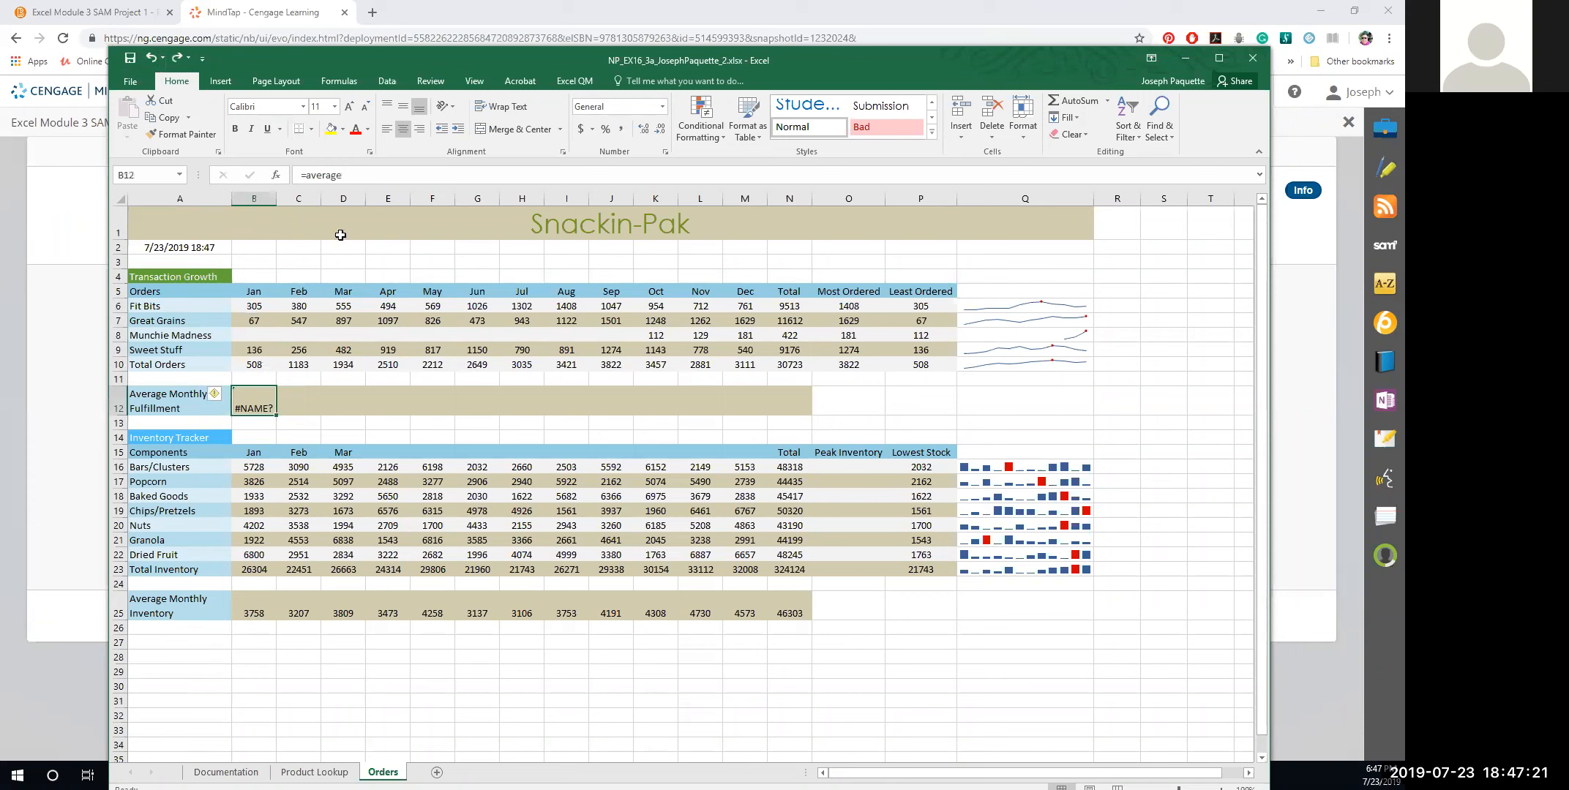
click(350, 176)
text()()
key(BackSpace)
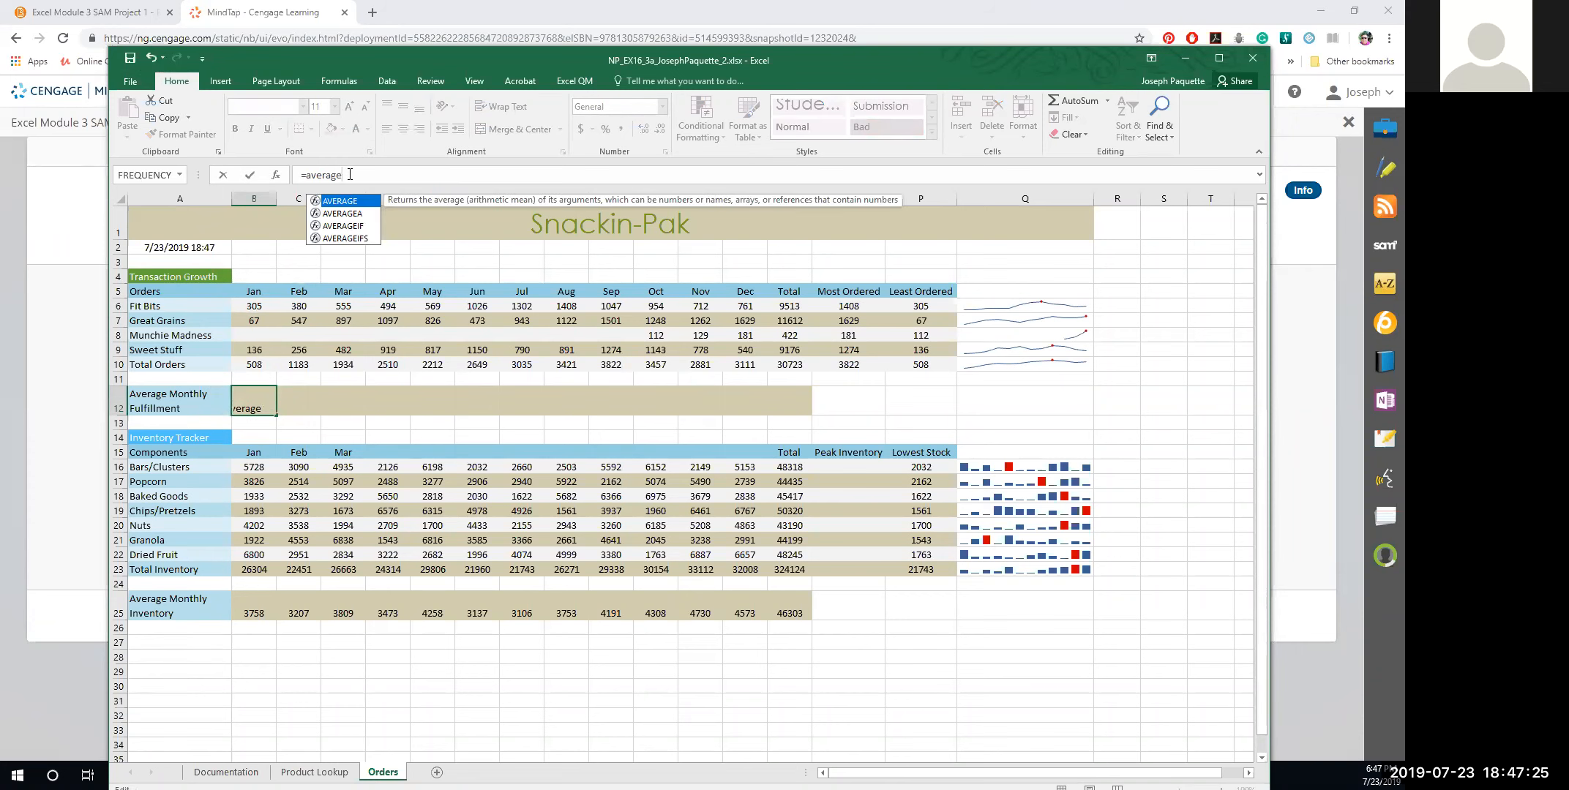
text(()
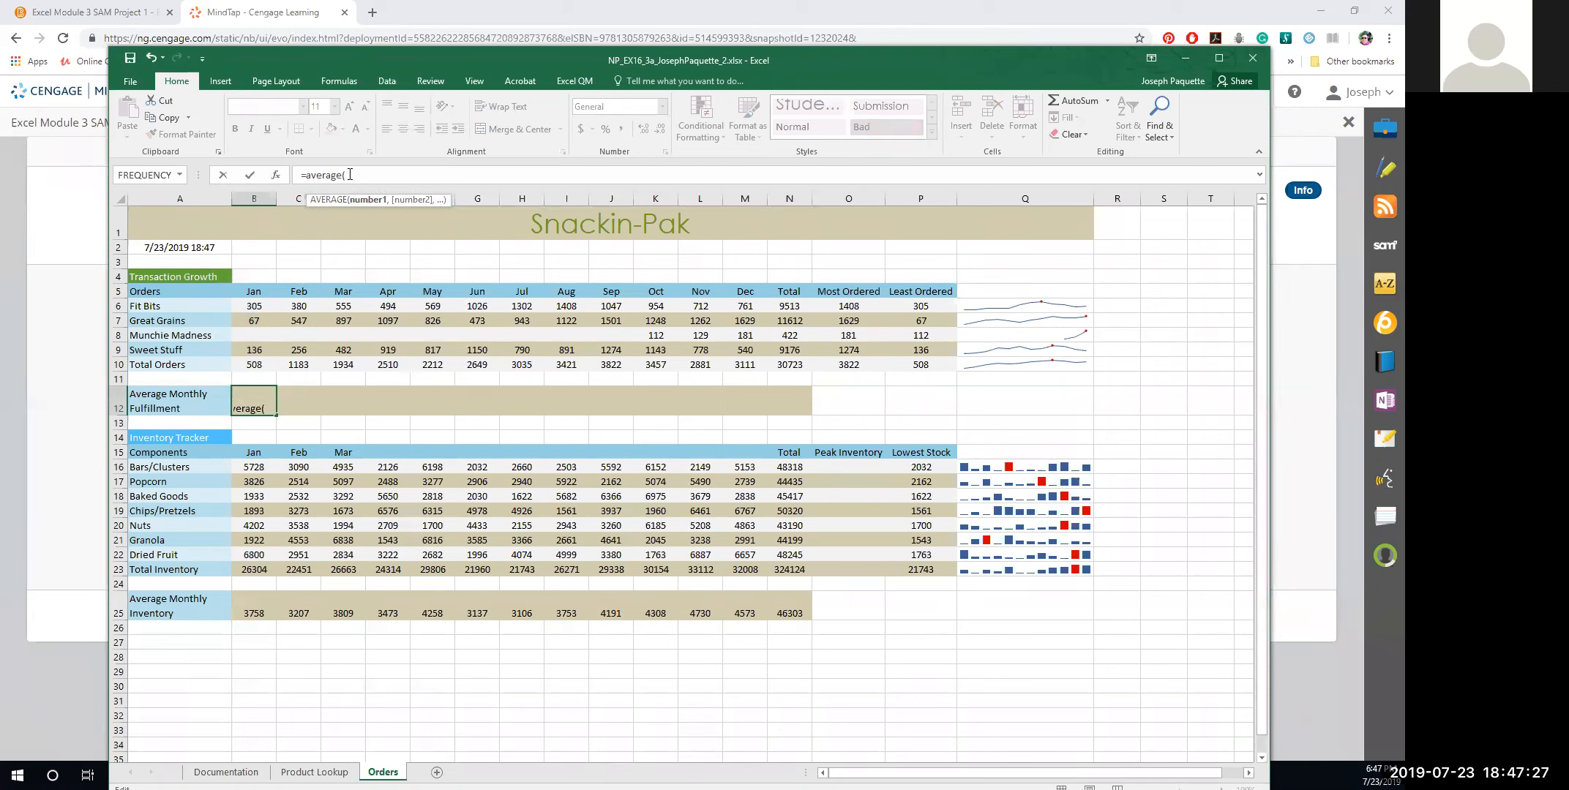
drag(254, 306, 252, 366)
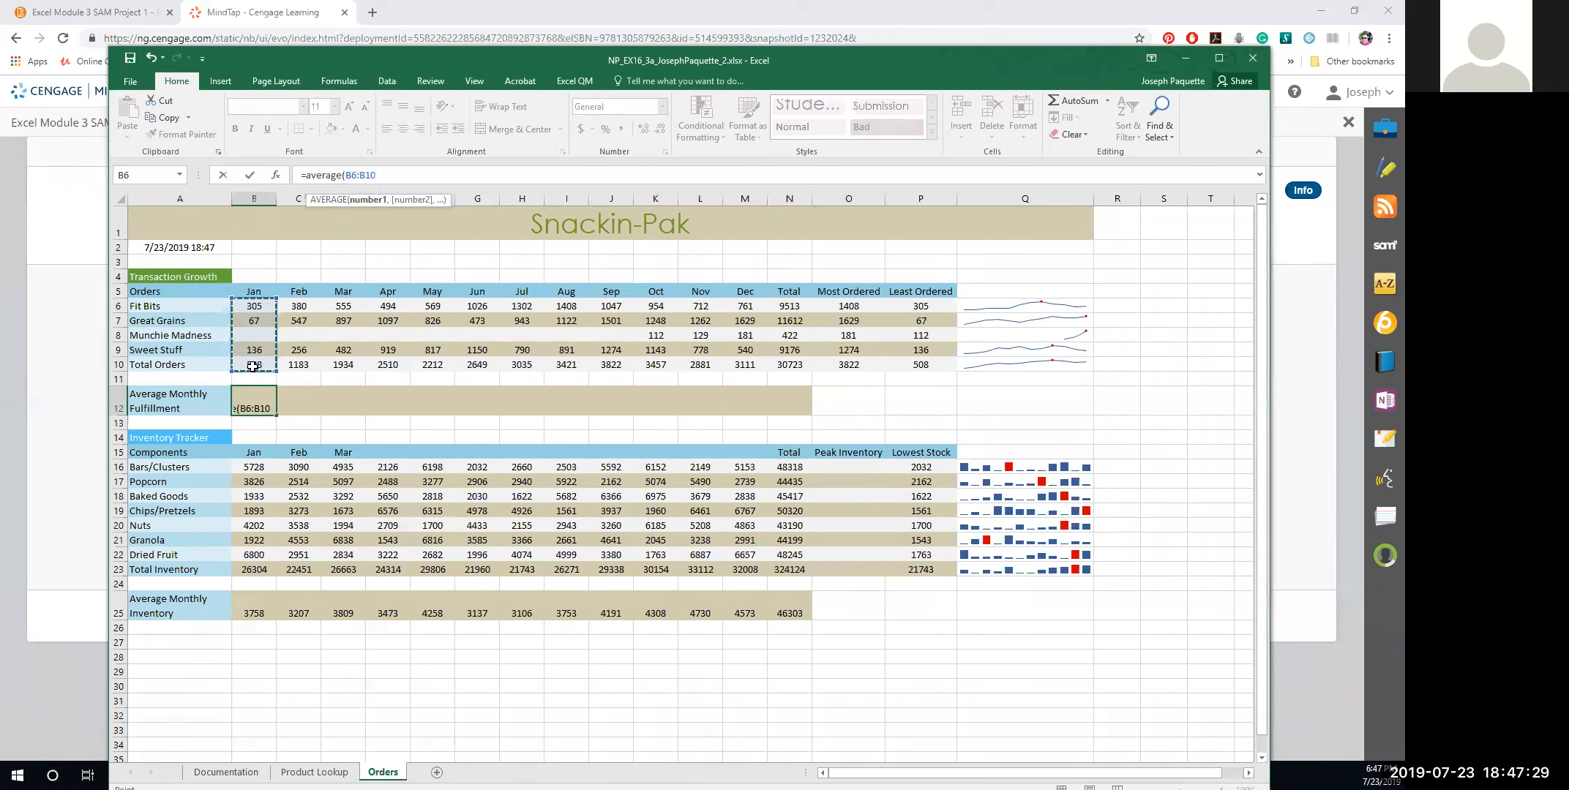
key(Return)
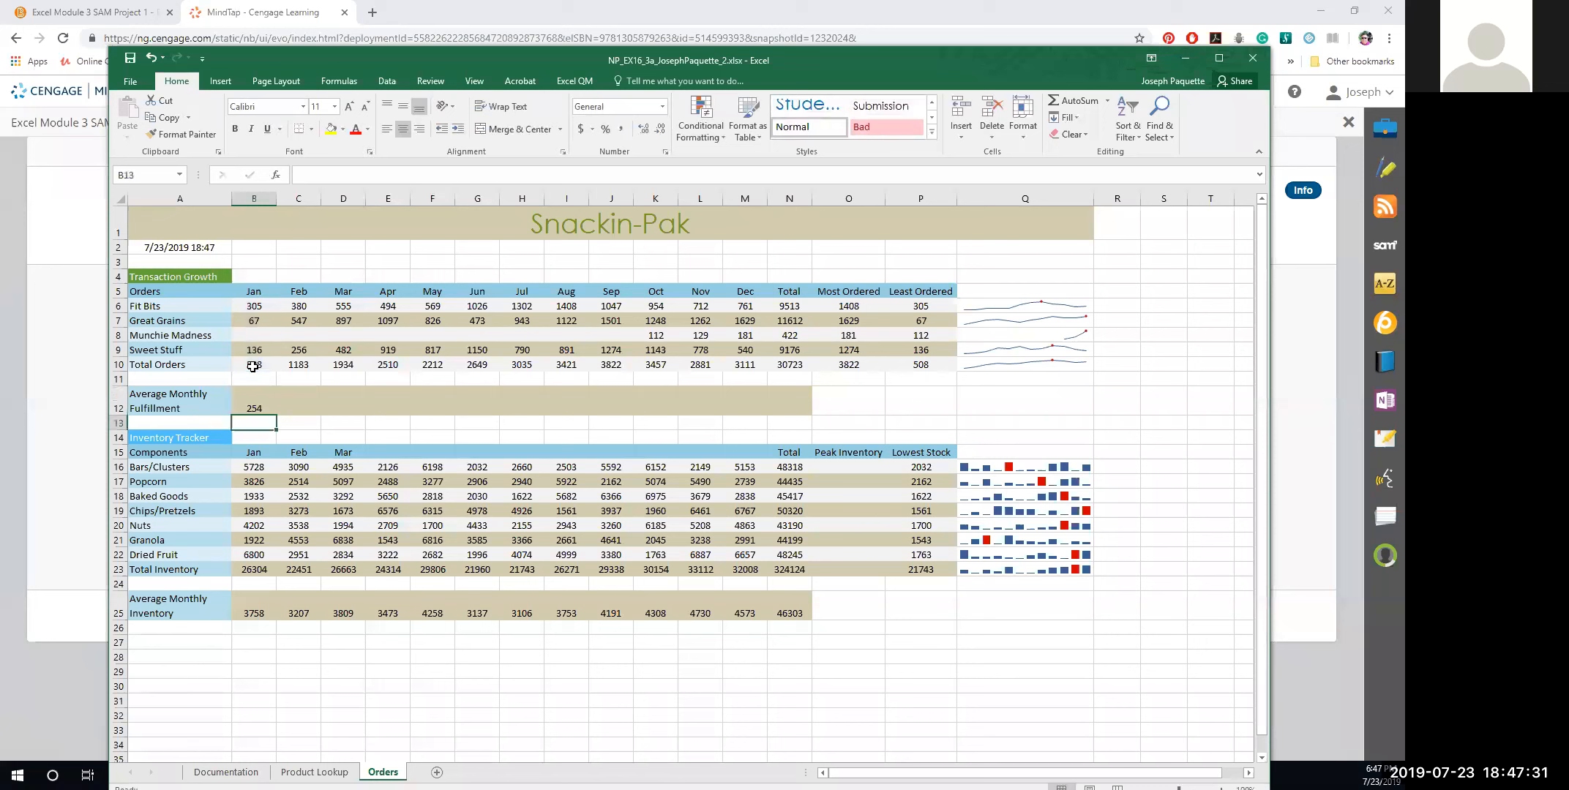
Display the January average in B12 with two decimal places and fill it across to February in C12.
click(261, 409)
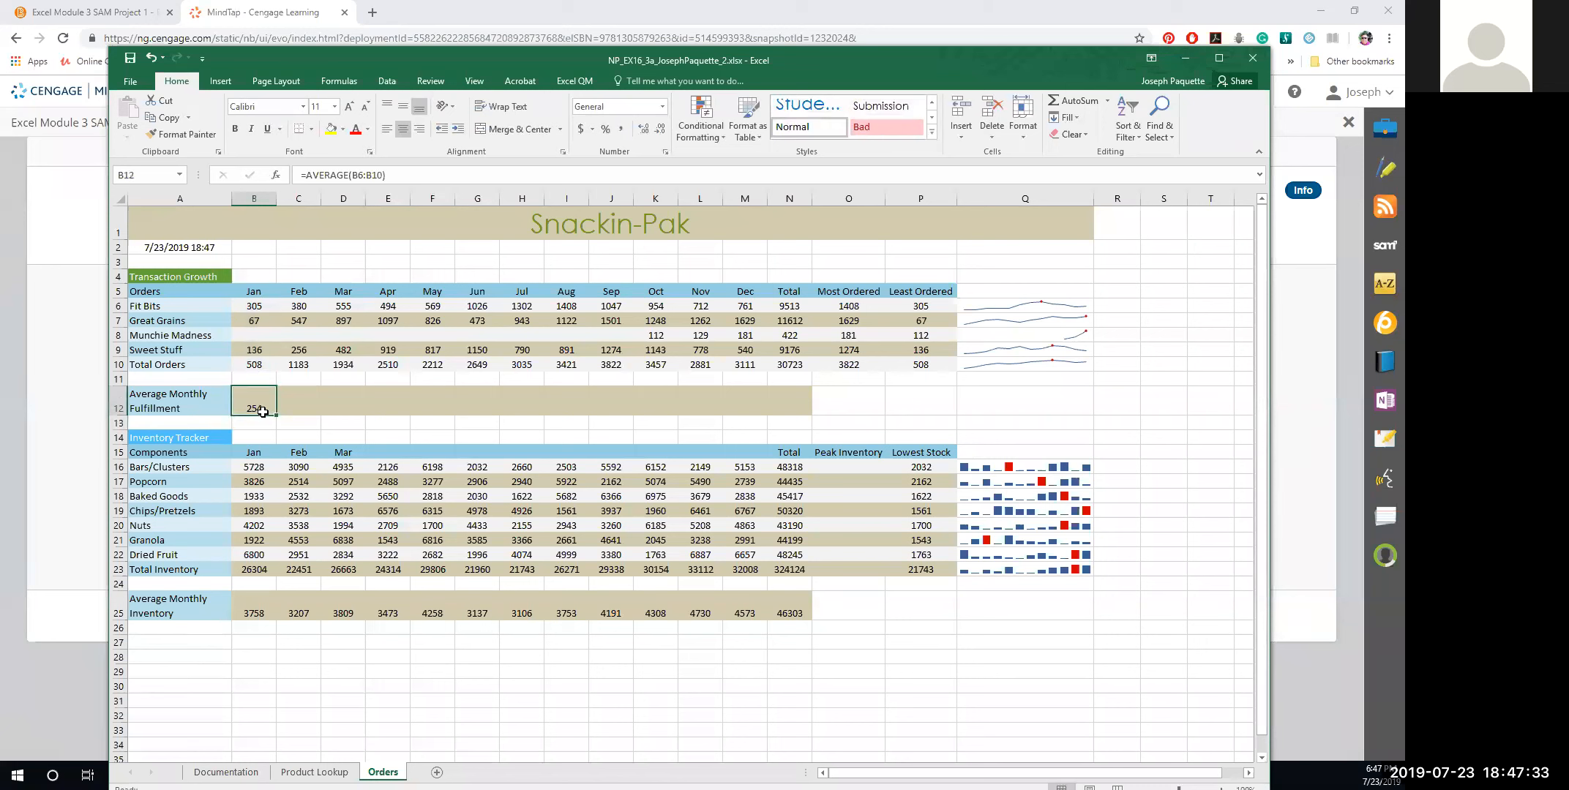
click(643, 130)
drag(277, 416, 308, 417)
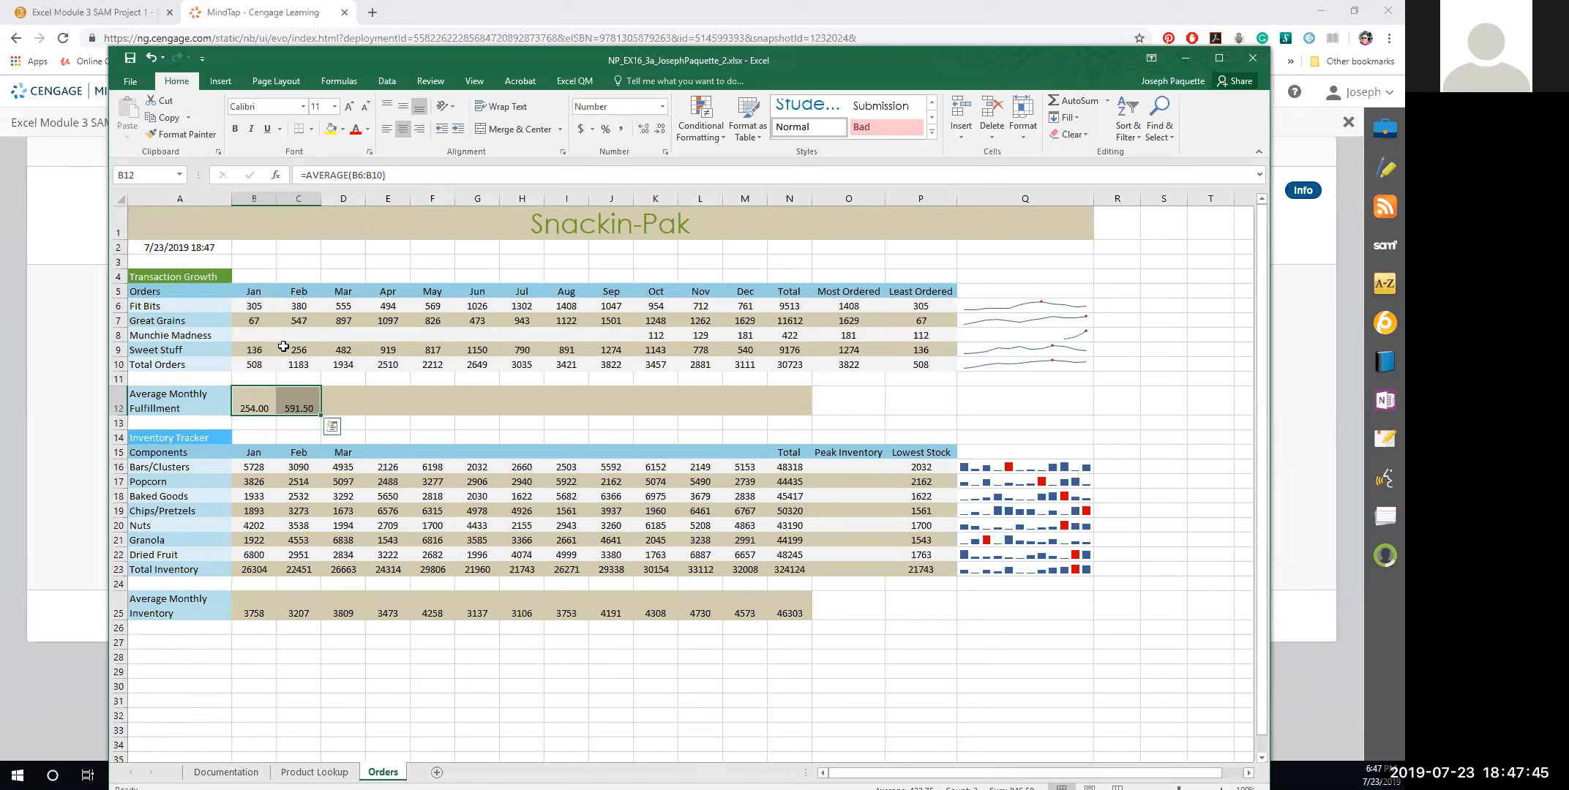
Wrap January's average in B12 in a rounding function so the formula is =ROUND(AVERAGE(B6:B10),0).
click(253, 405)
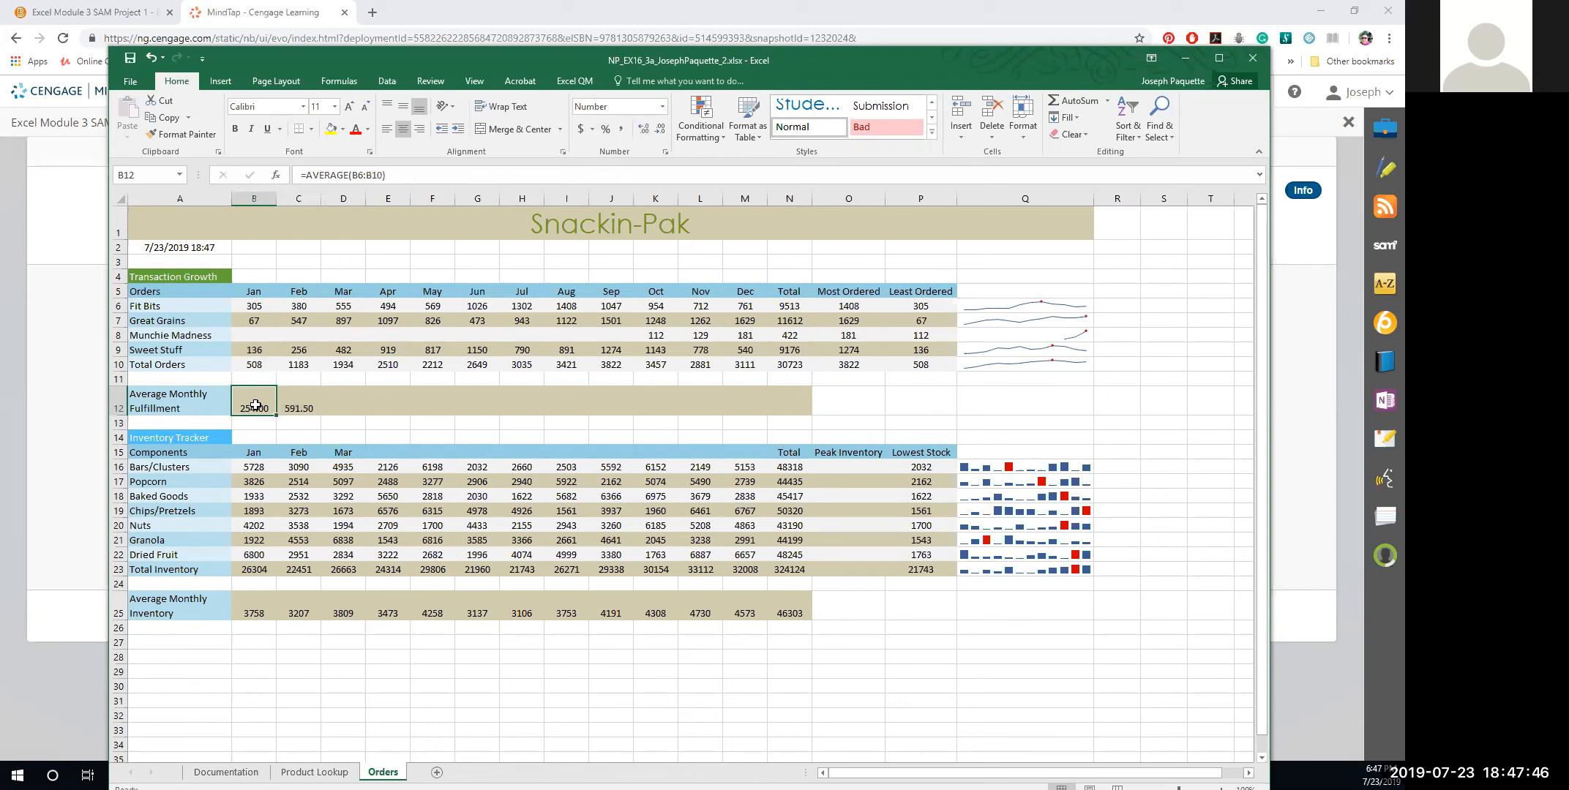
click(308, 173)
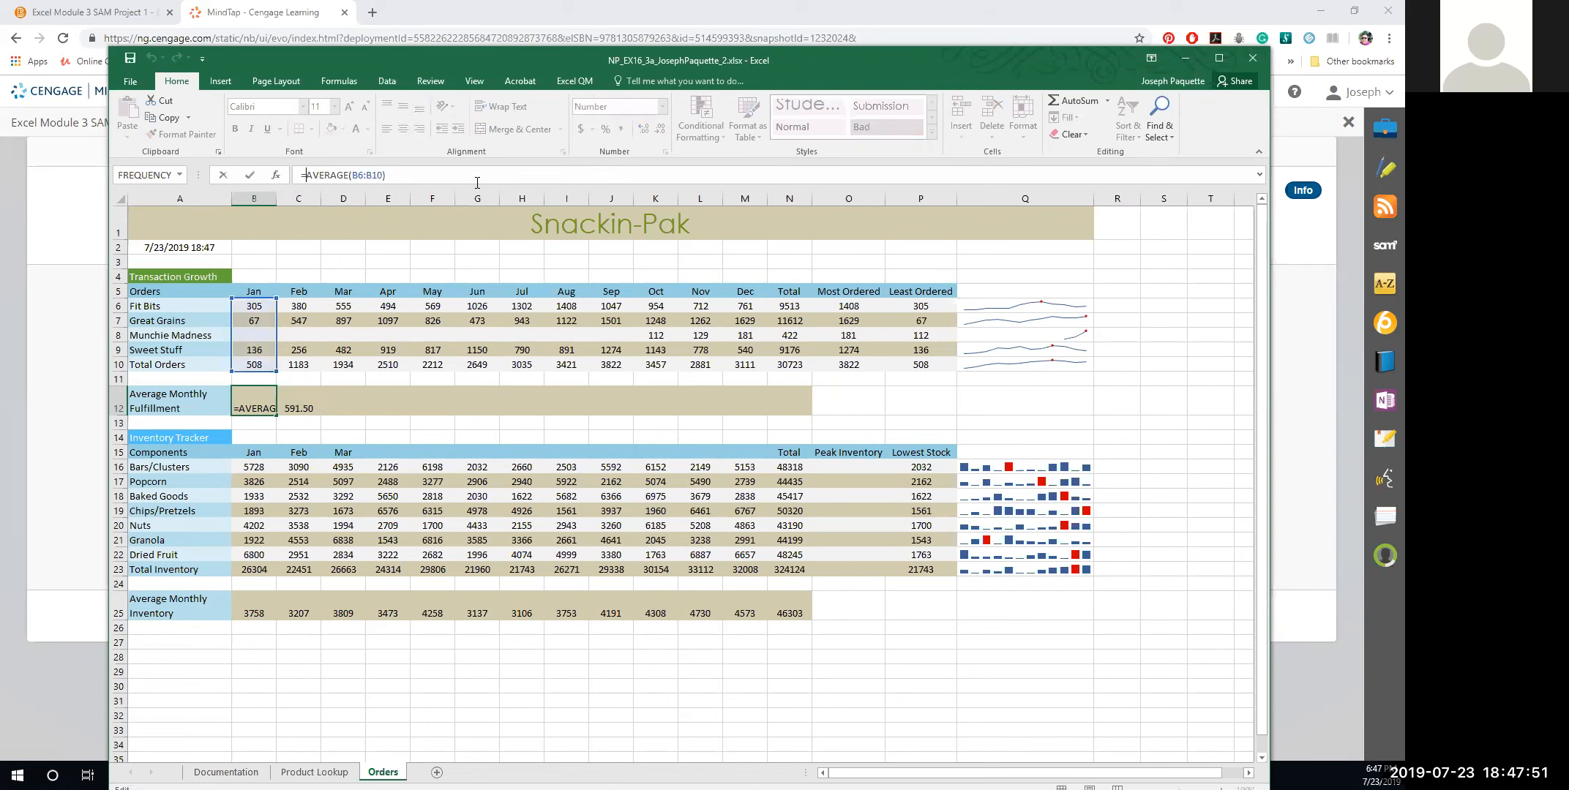
text(round)
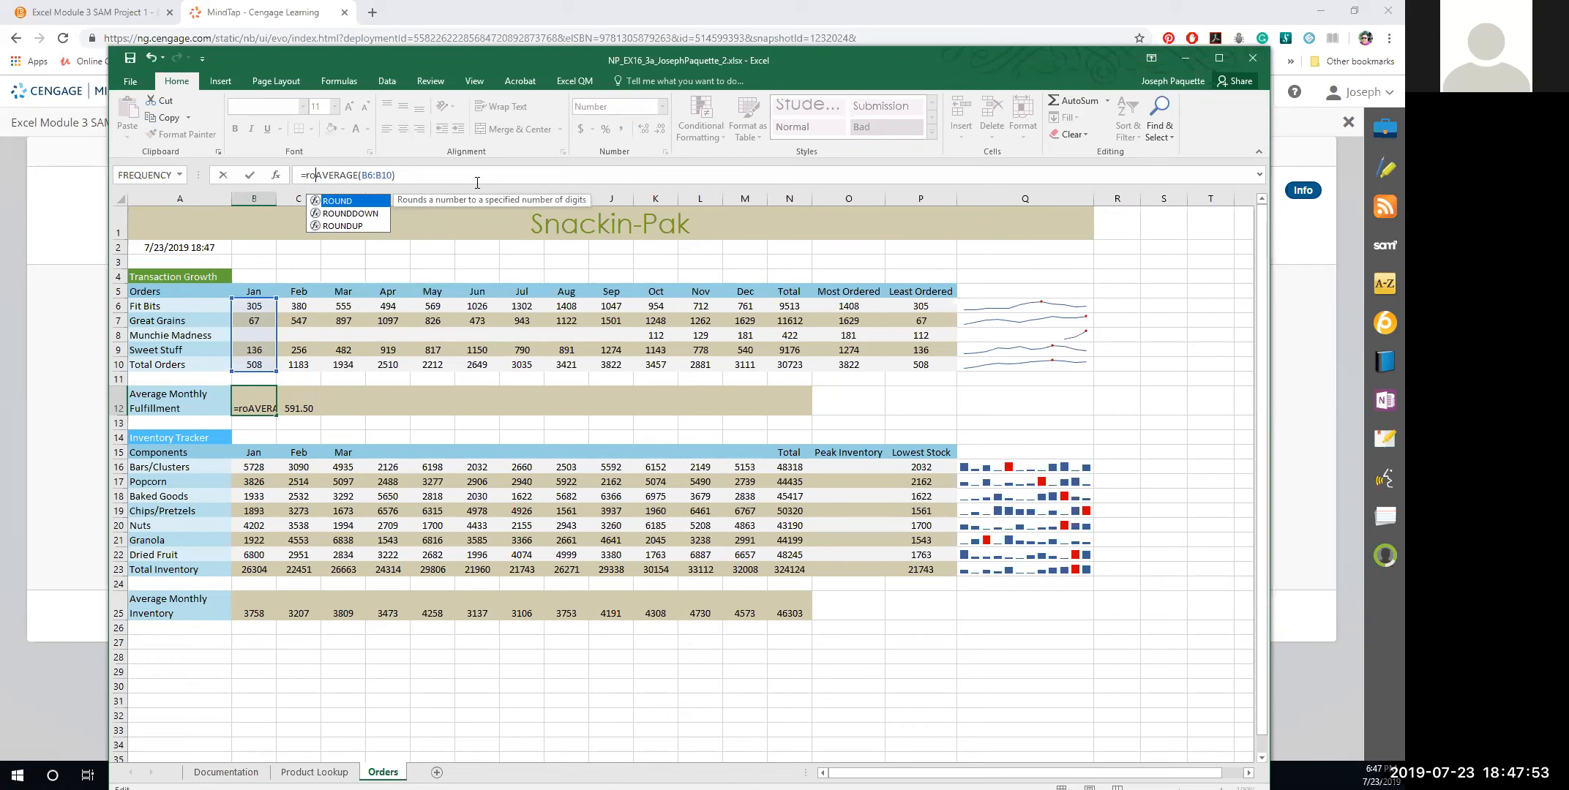
text(()
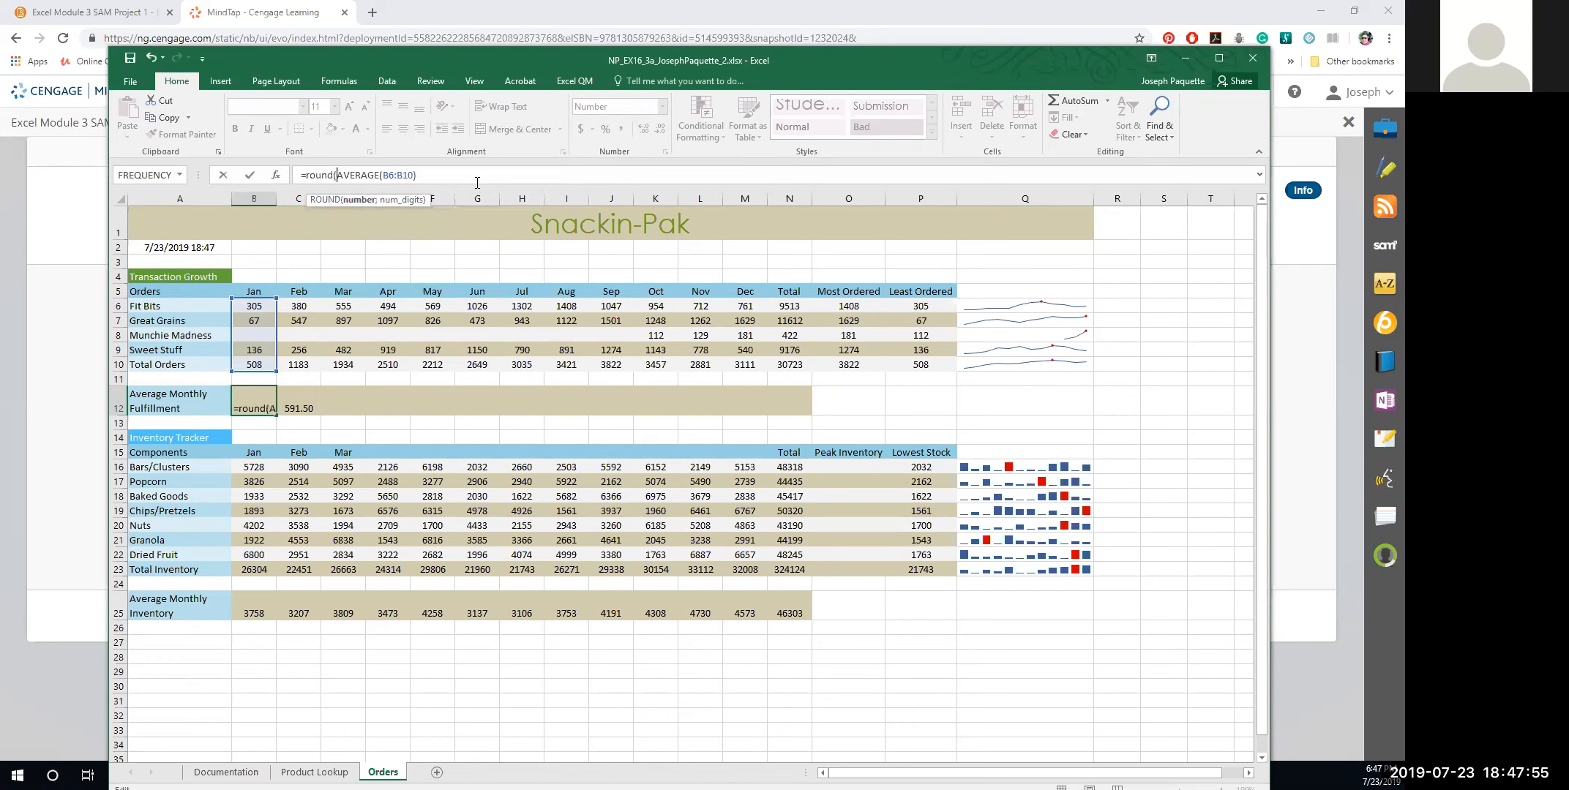
key(Right)
key(Right)
key(Right)
key(Right)
key(Right)
key(Right)
key(Right)
key(Right)
key(Right)
key(Right)
key(Right)
key(Right)
key(Right)
text(,0))
key(Return)
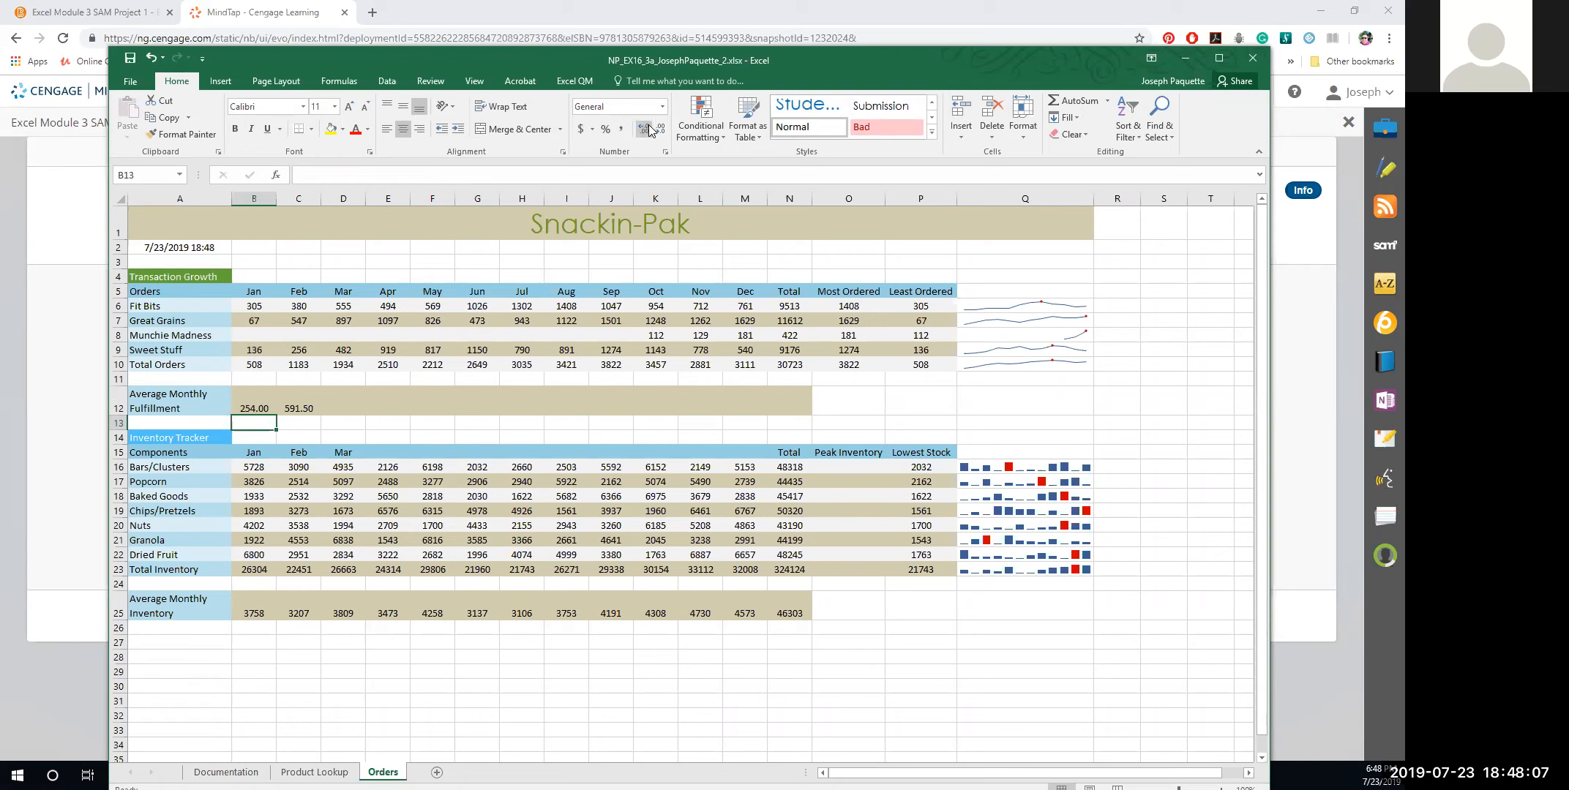
Display B12 without decimal places and fill its rounded average formula across to the Total column in N12.
click(263, 408)
click(660, 130)
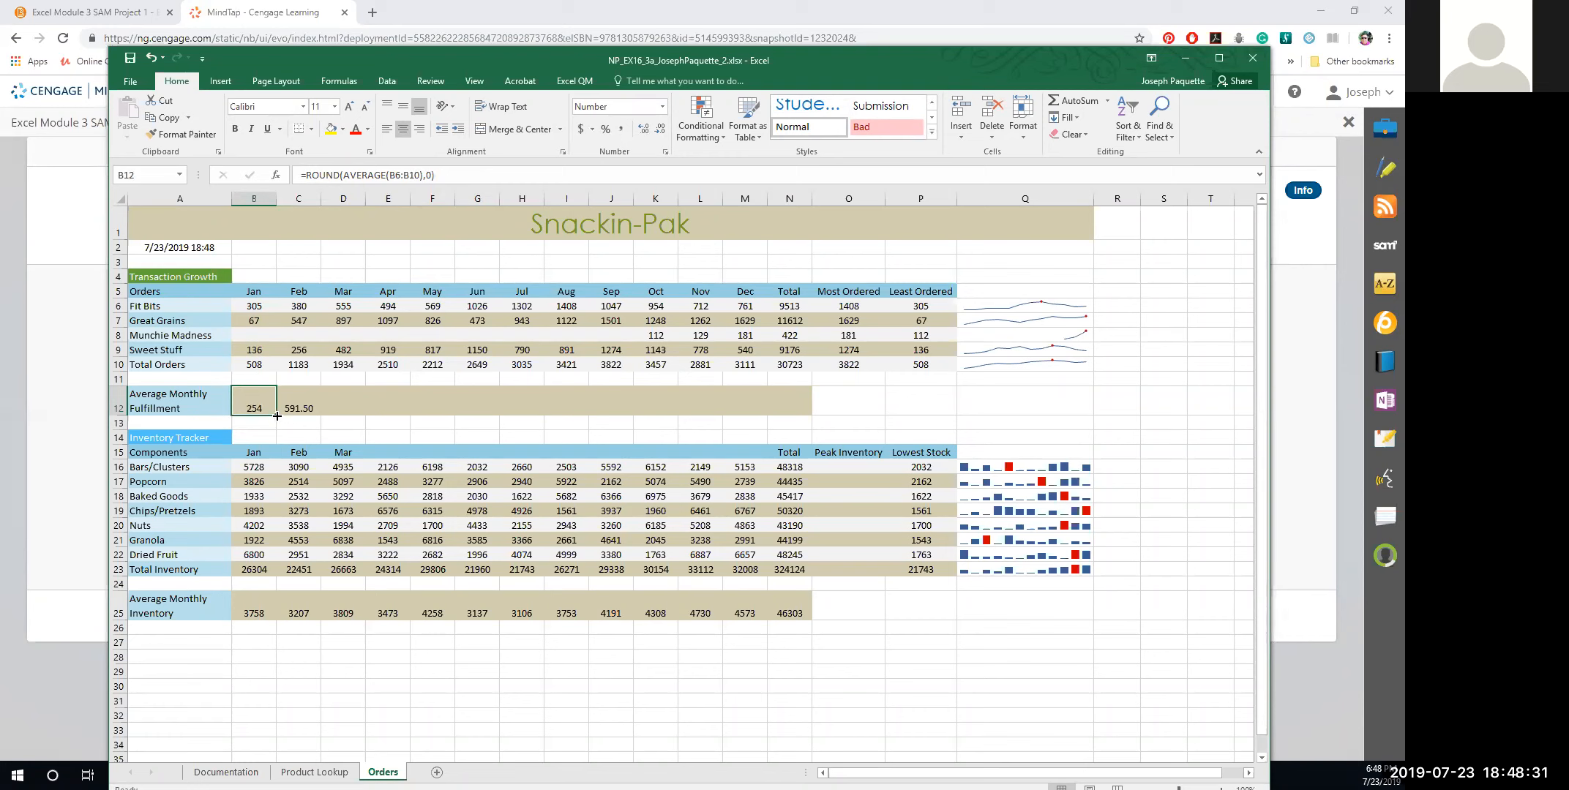
drag(281, 415, 796, 419)
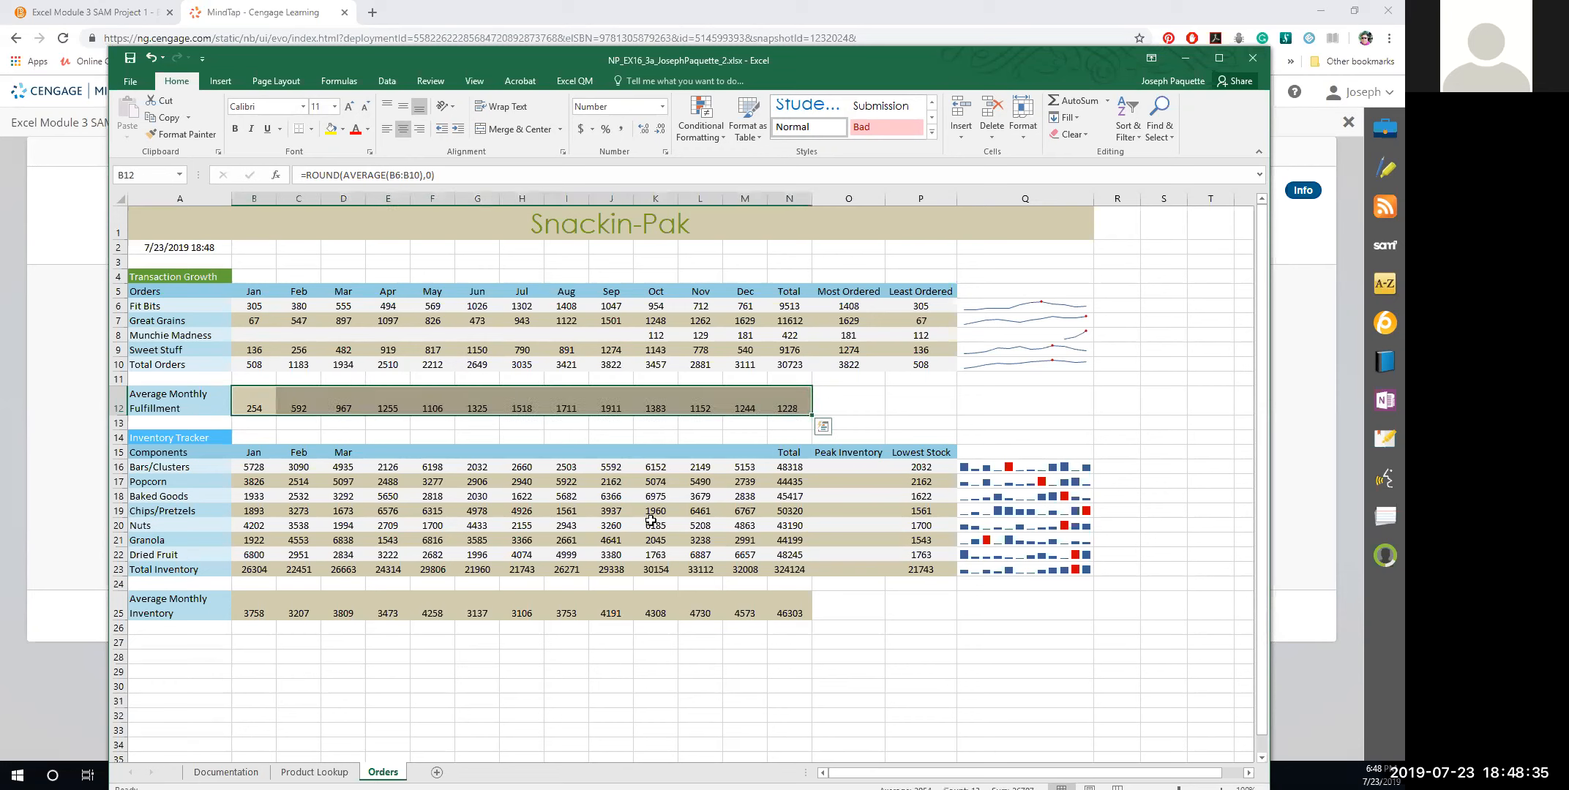
Examine the copied Average Monthly Fulfillment formulas in row 12 to check that each one references its own column.
click(390, 402)
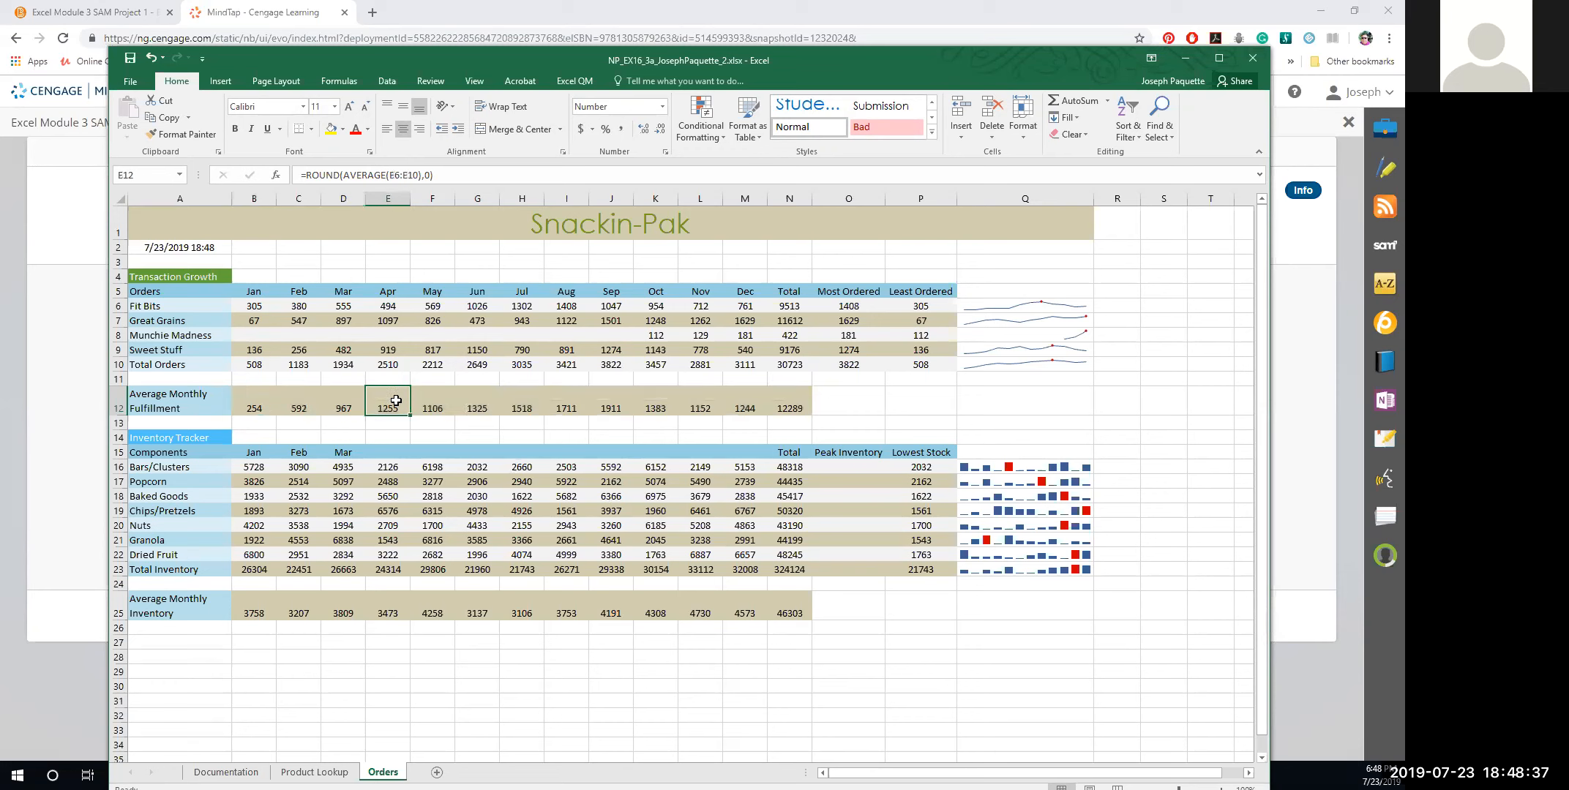
click(439, 406)
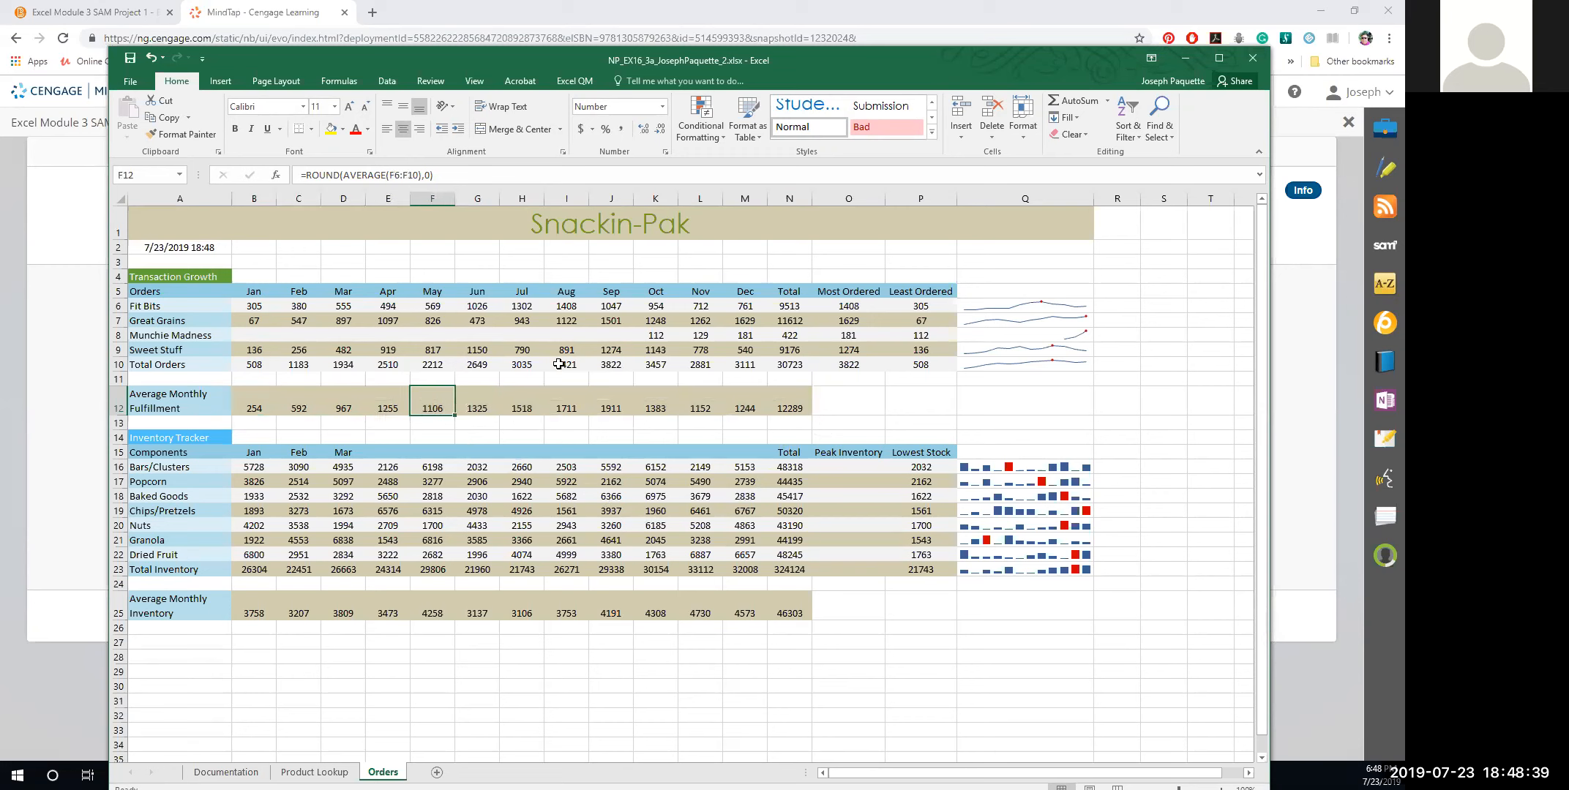
click(566, 406)
click(611, 406)
click(702, 408)
click(745, 408)
click(789, 409)
click(247, 406)
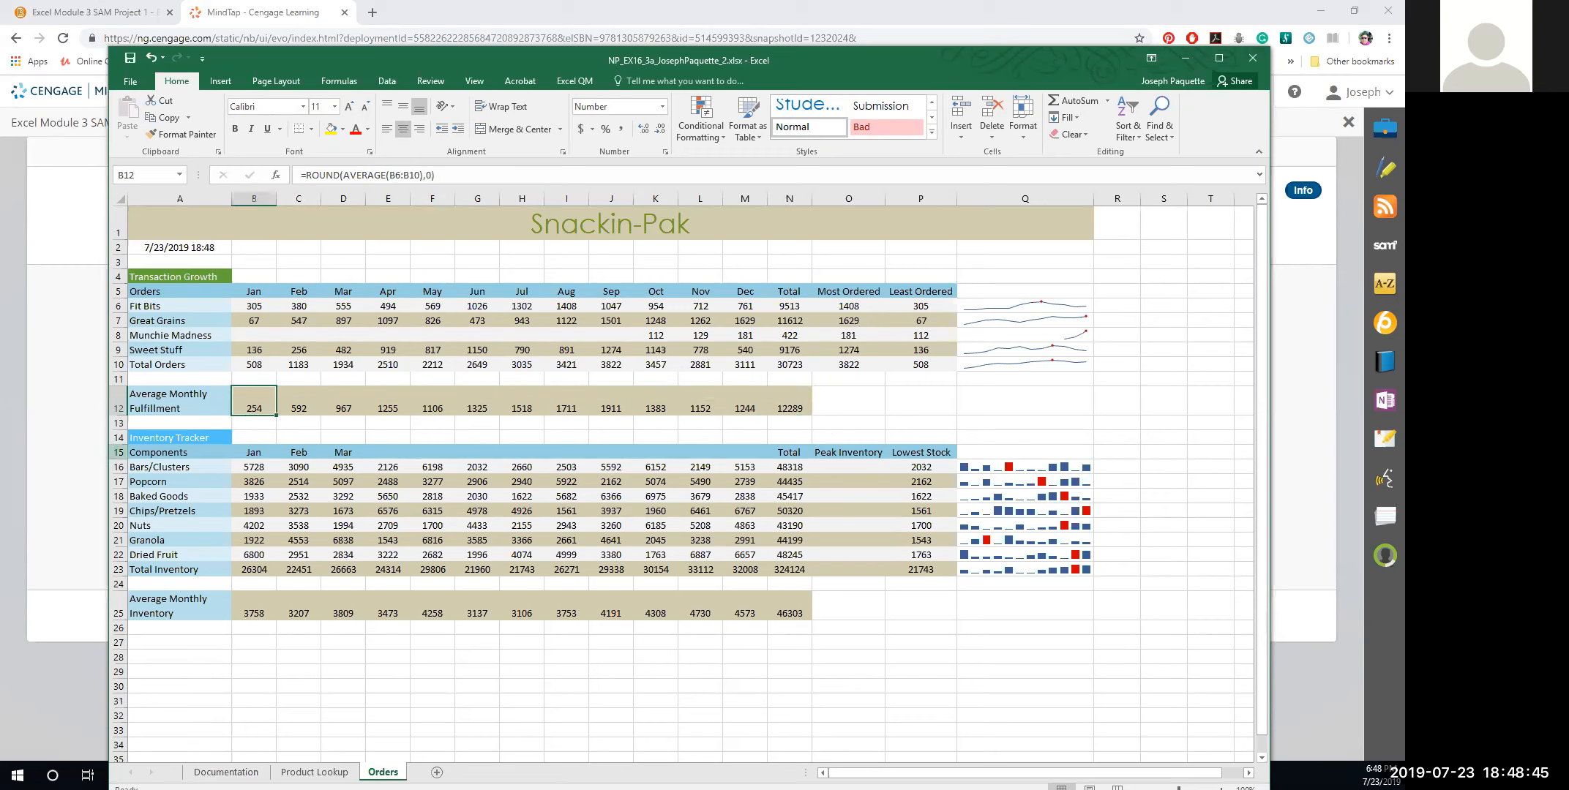
Fill the Inventory Tracker month headings from B15:D15 across to December in M15, and undo the fill.
key(alt+Tab)
drag(252, 452, 354, 453)
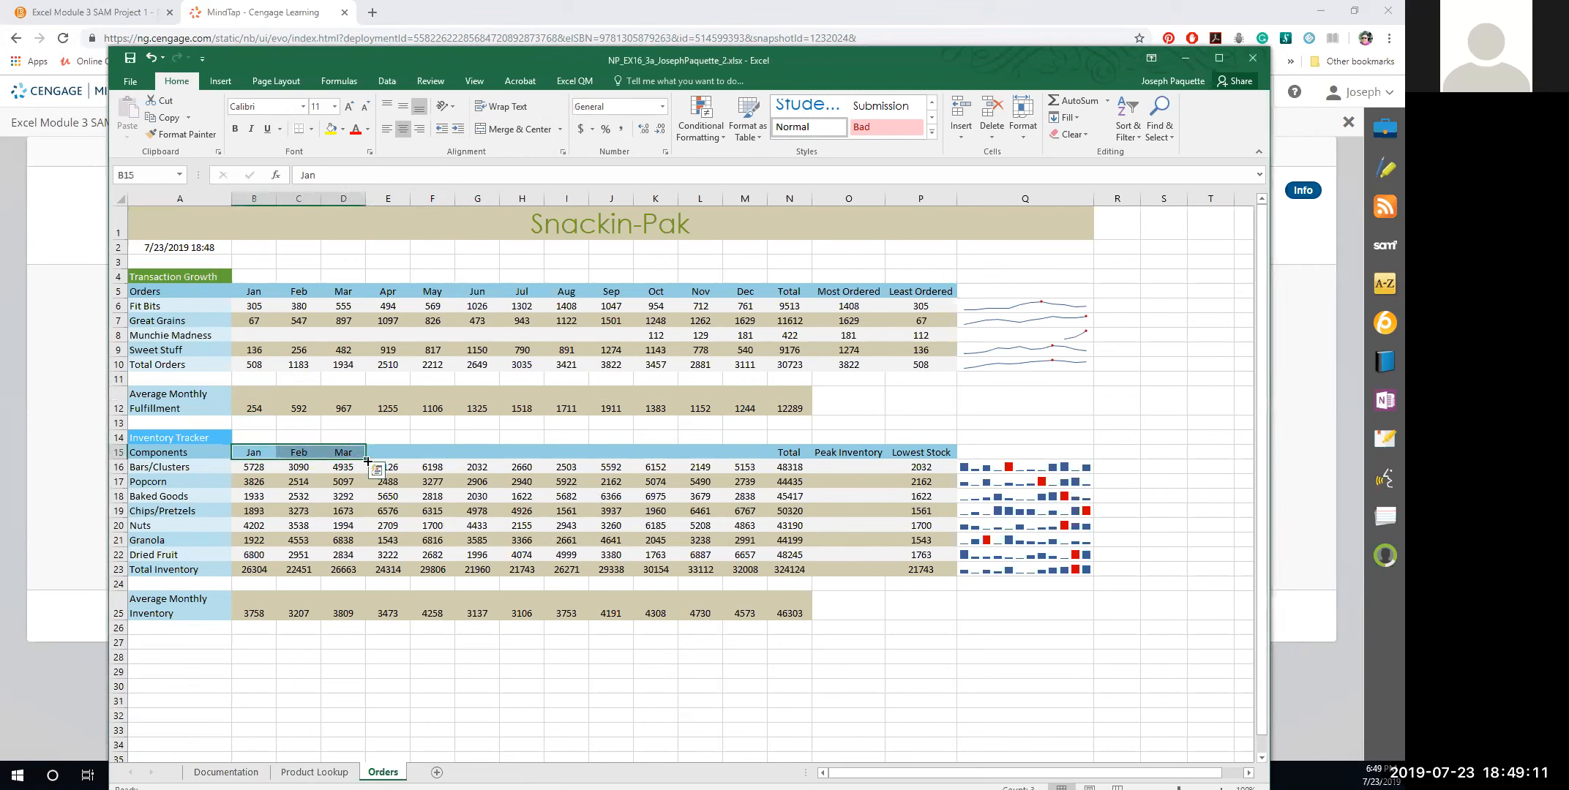
drag(365, 460, 757, 457)
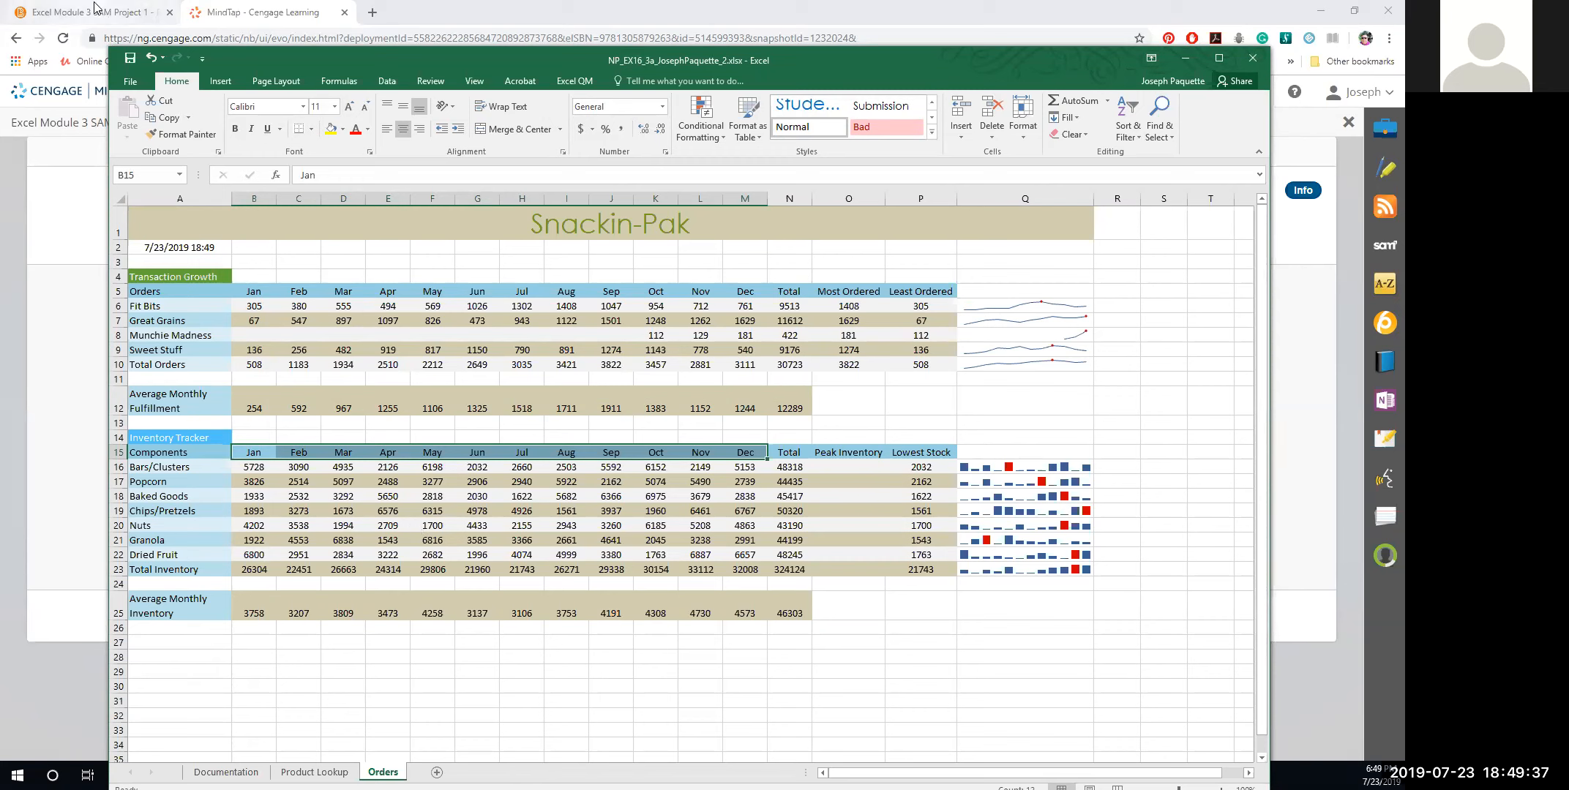
click(150, 57)
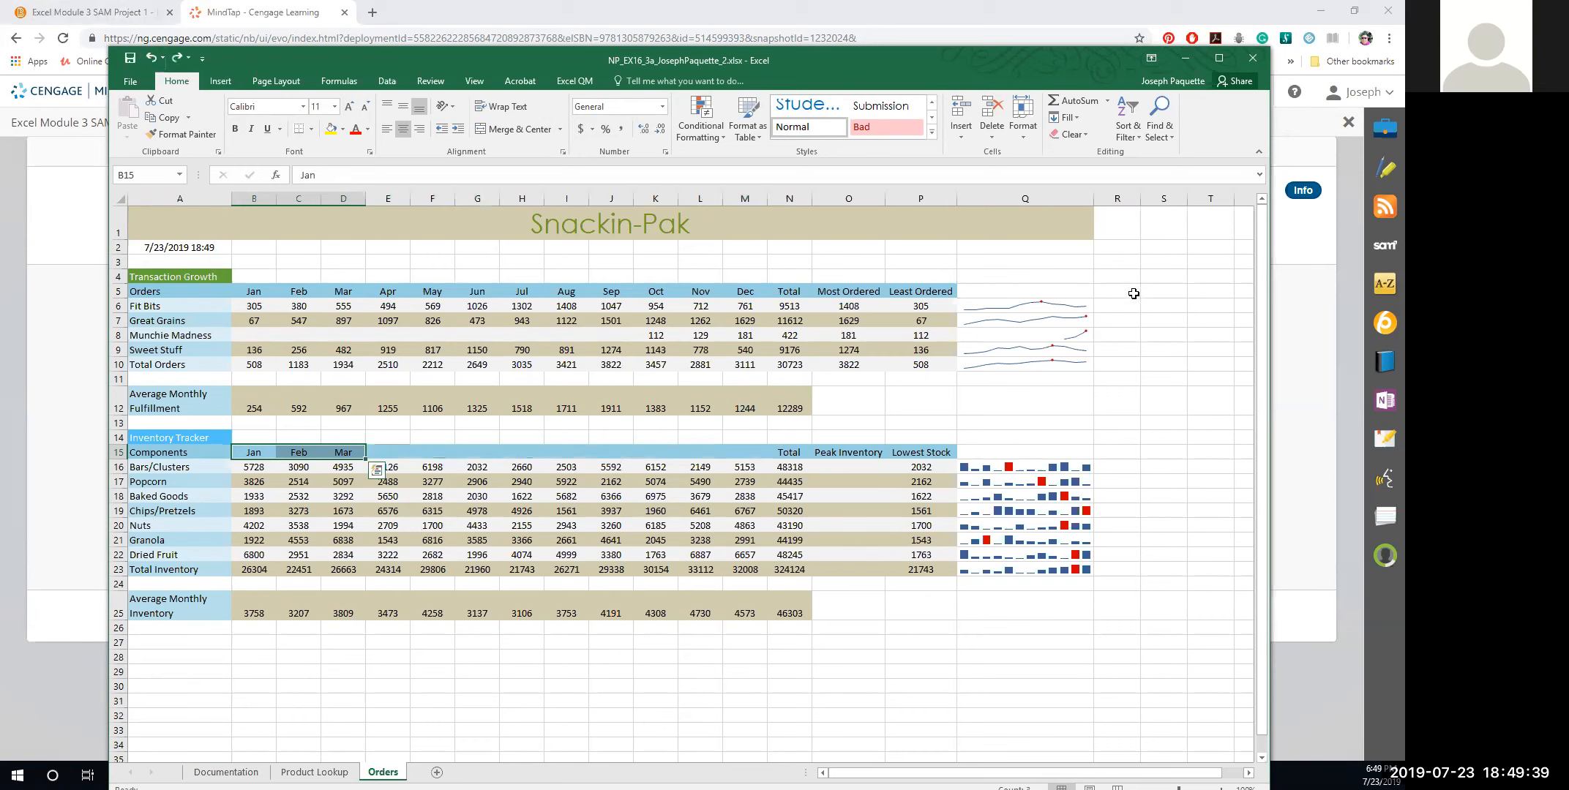
click(1073, 118)
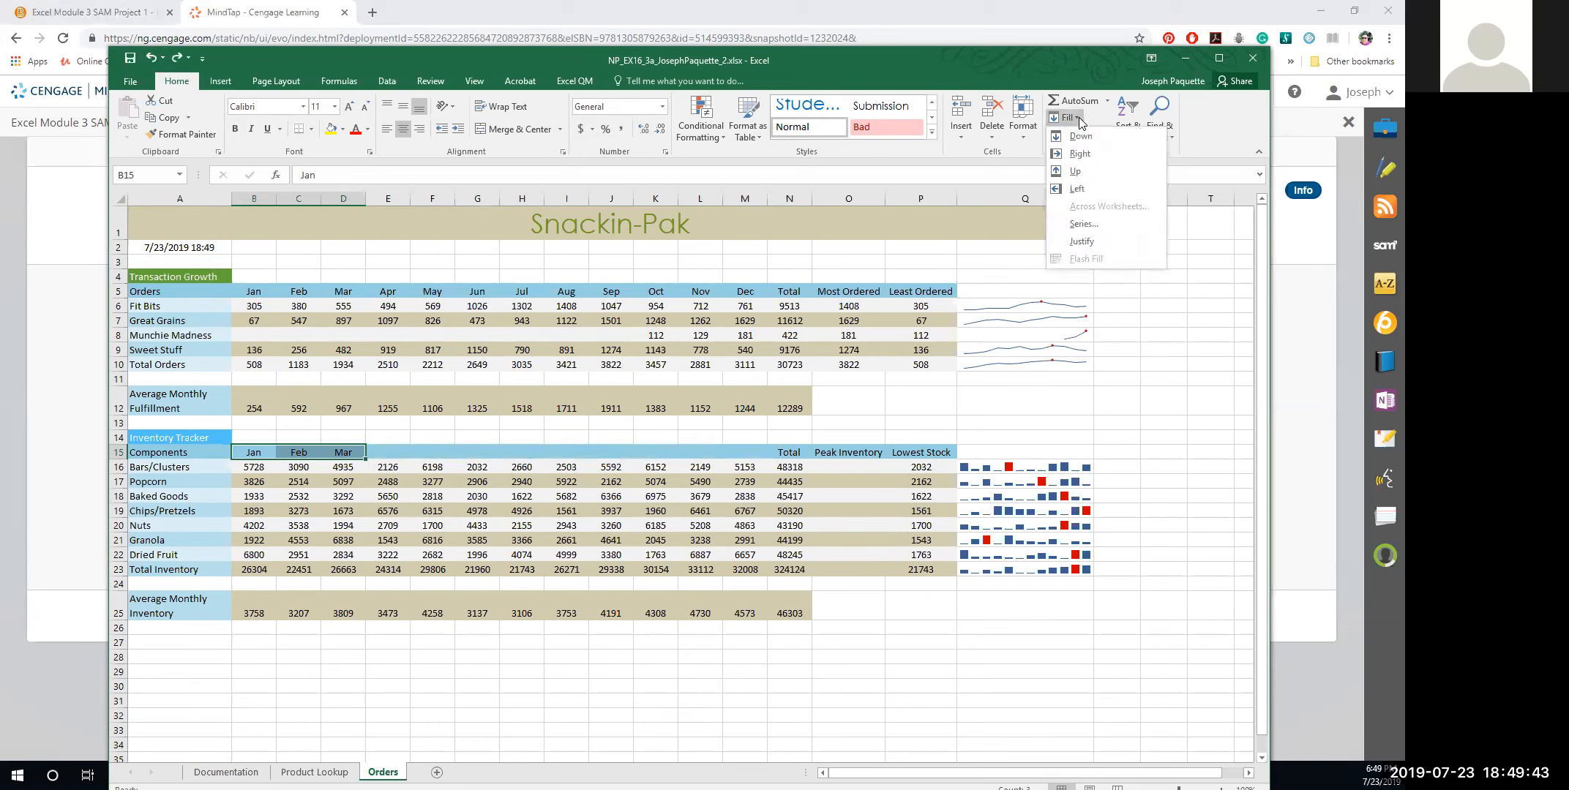
click(1079, 118)
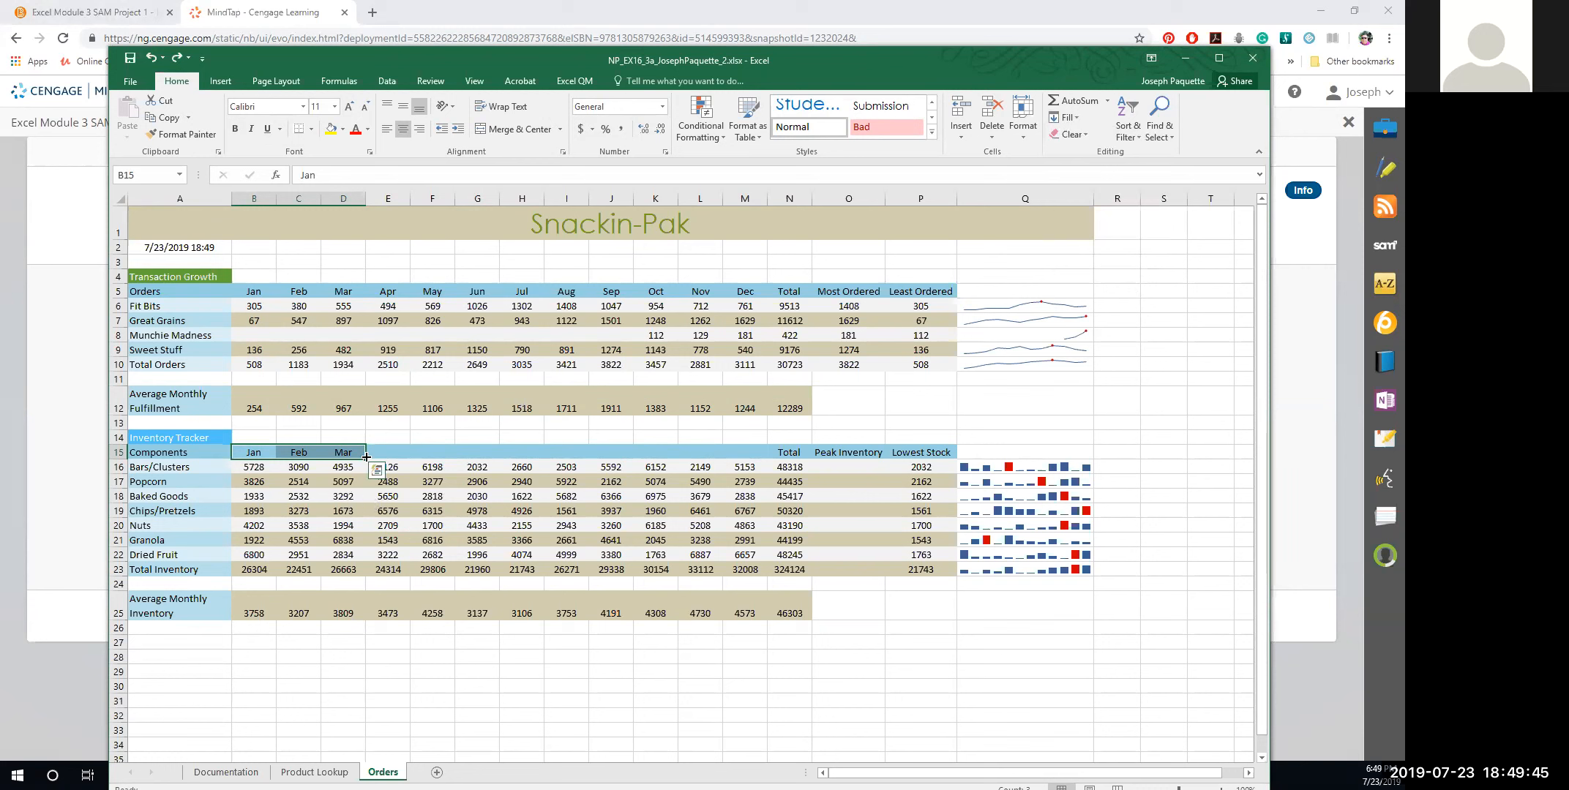
Extend the January to March headings through December again, review the original and filled cells in row 15, and undo the fill.
drag(366, 458, 765, 458)
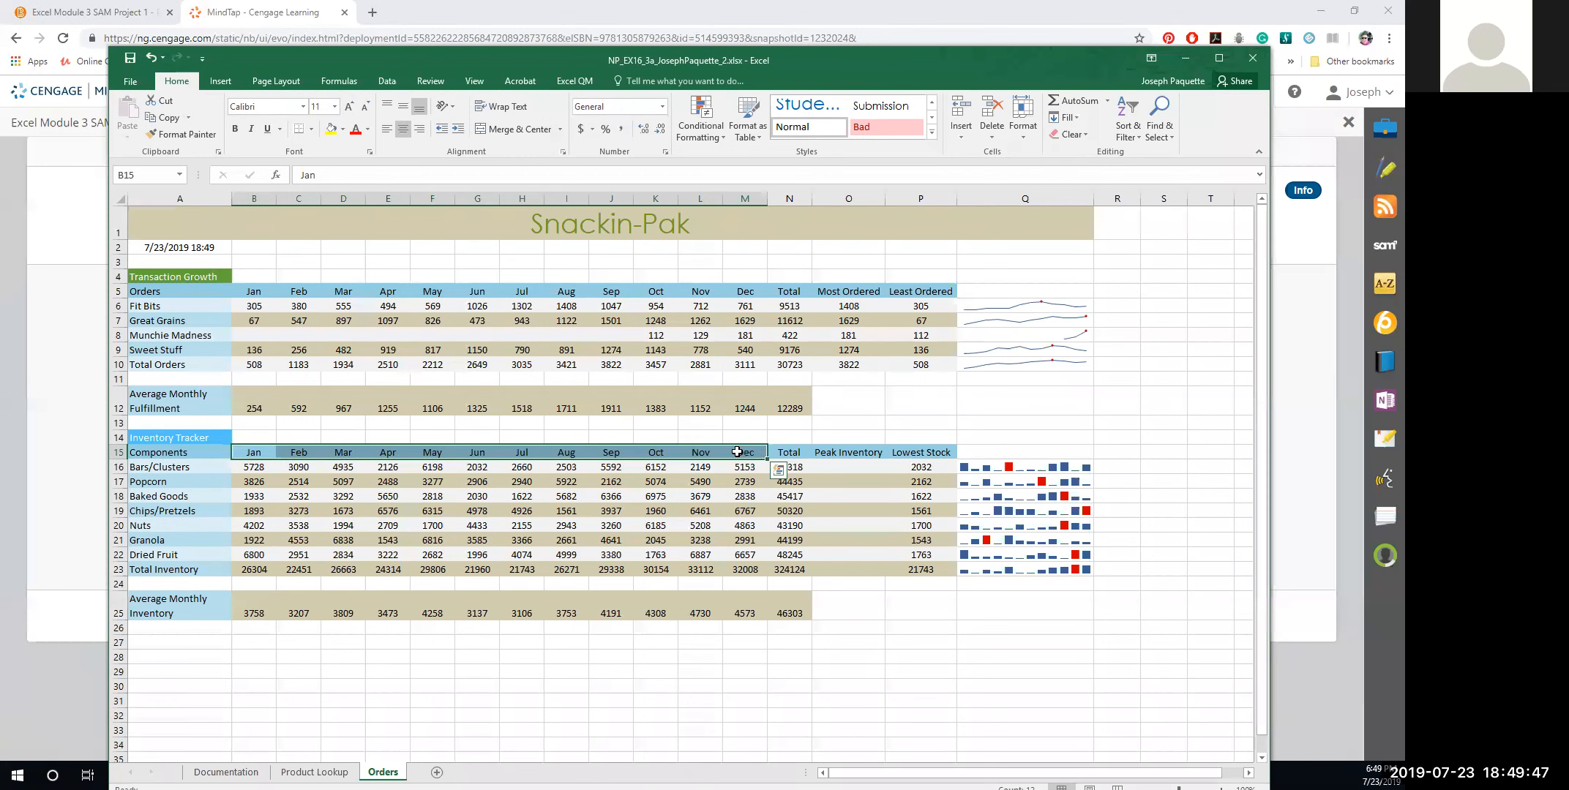
click(464, 452)
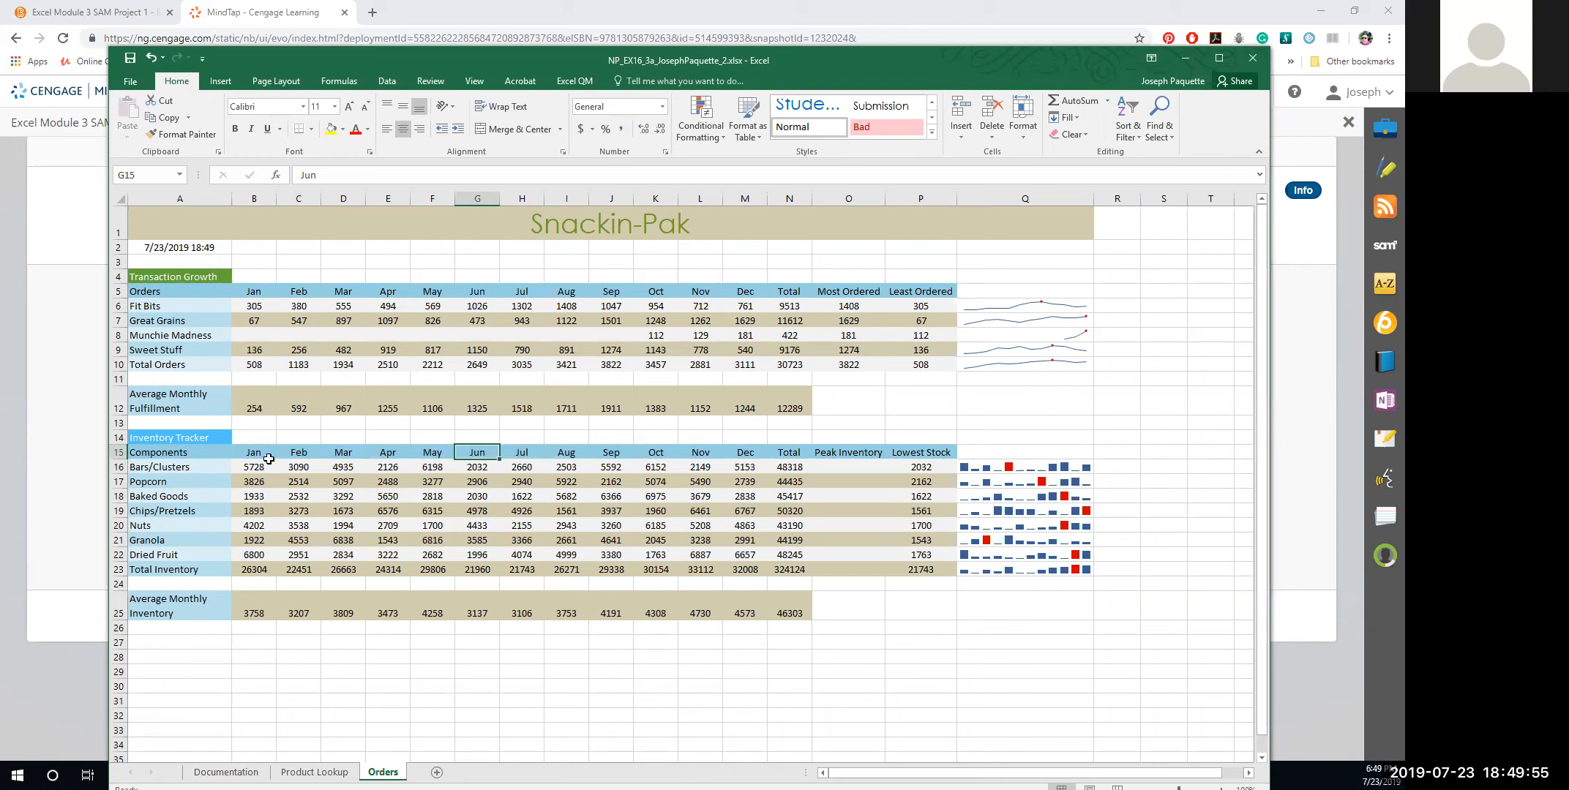
click(256, 454)
drag(275, 458, 352, 454)
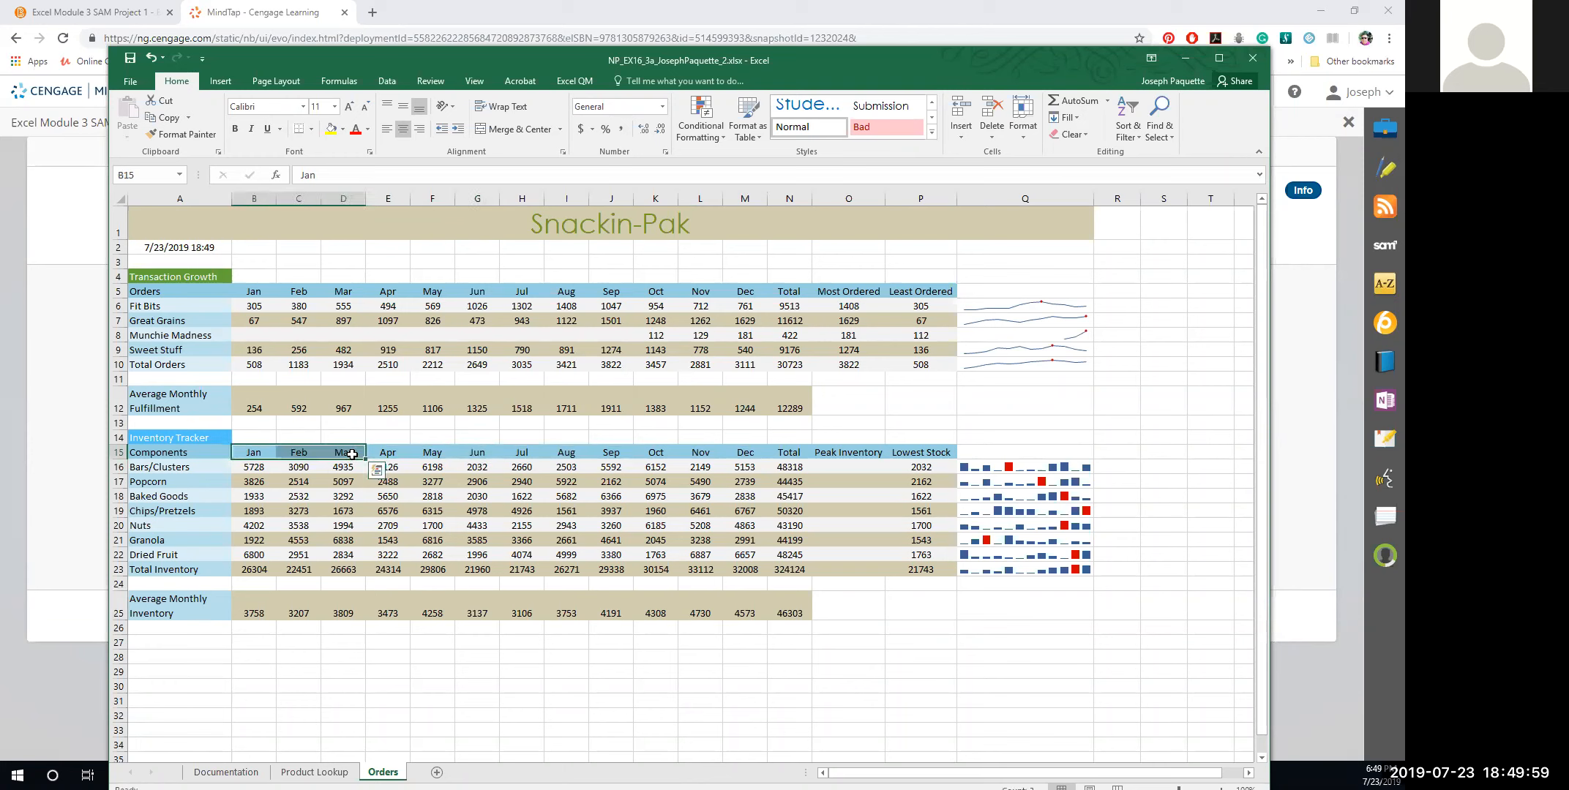
click(388, 451)
drag(412, 454, 746, 455)
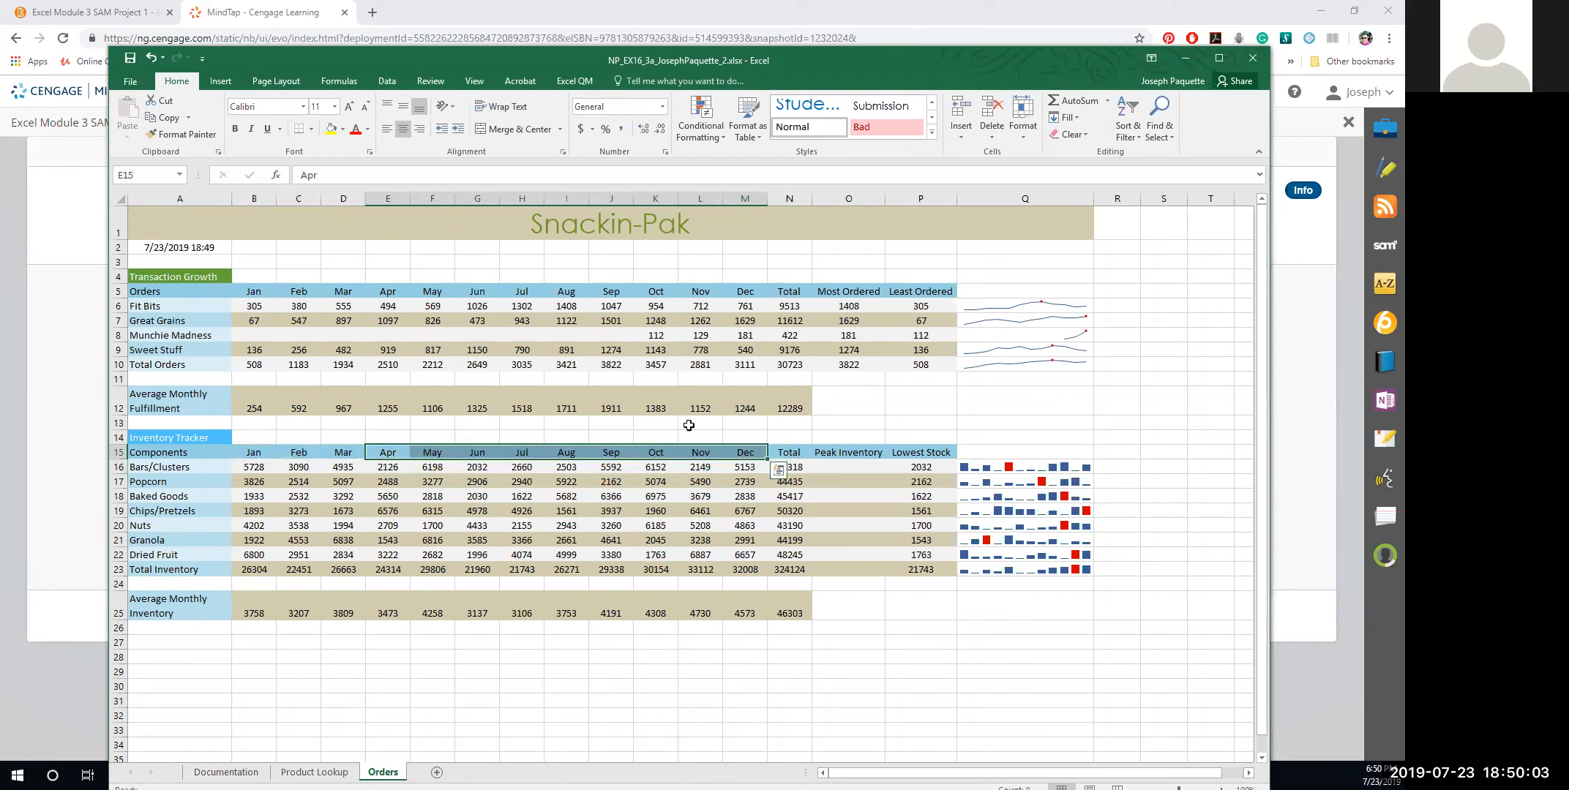
click(151, 57)
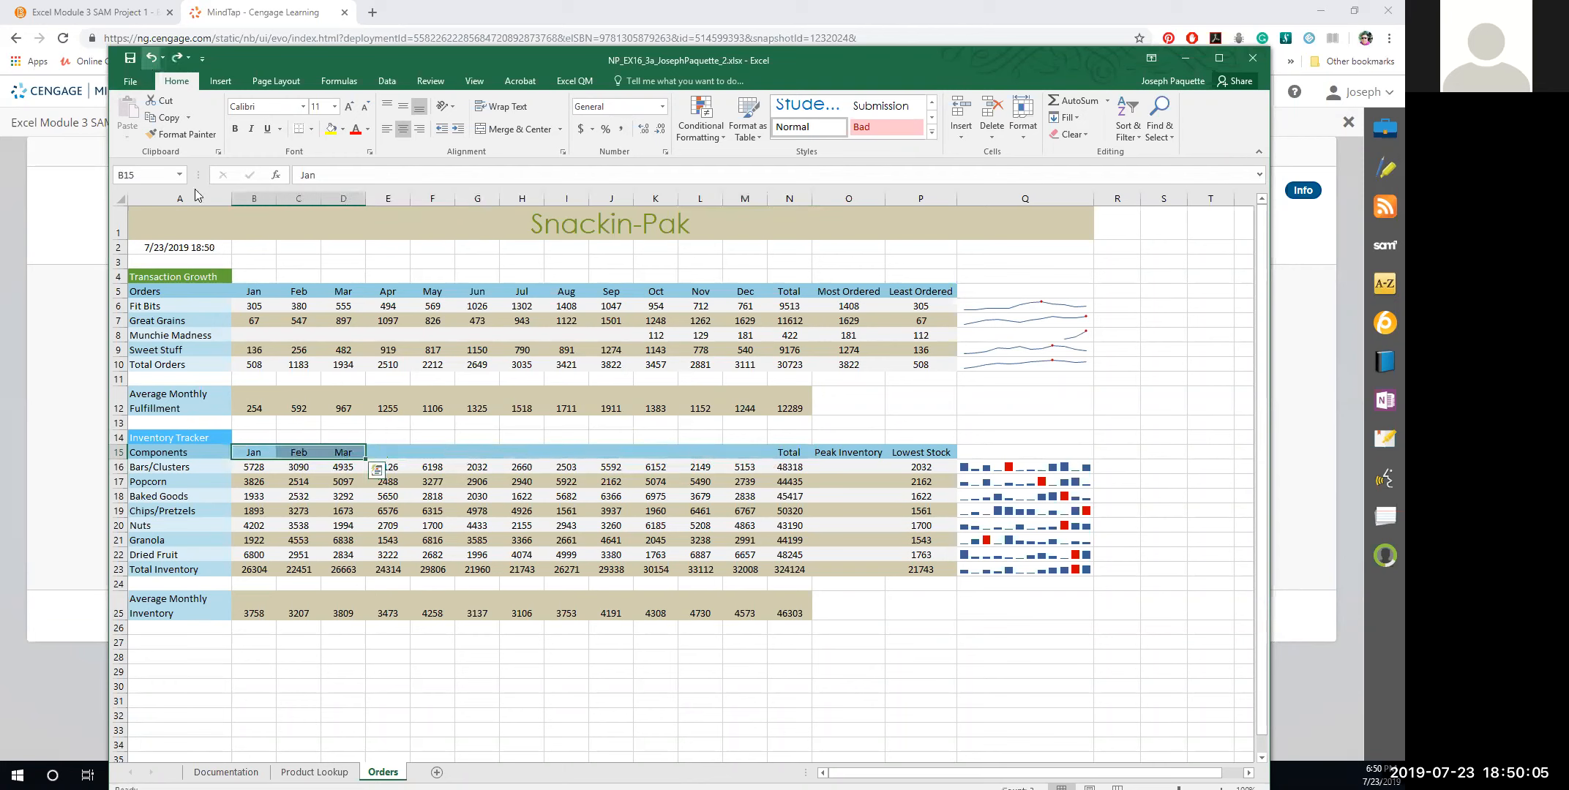
Try to fill the blank heading cells E15:M15 with the Fill Right command.
drag(377, 451, 745, 456)
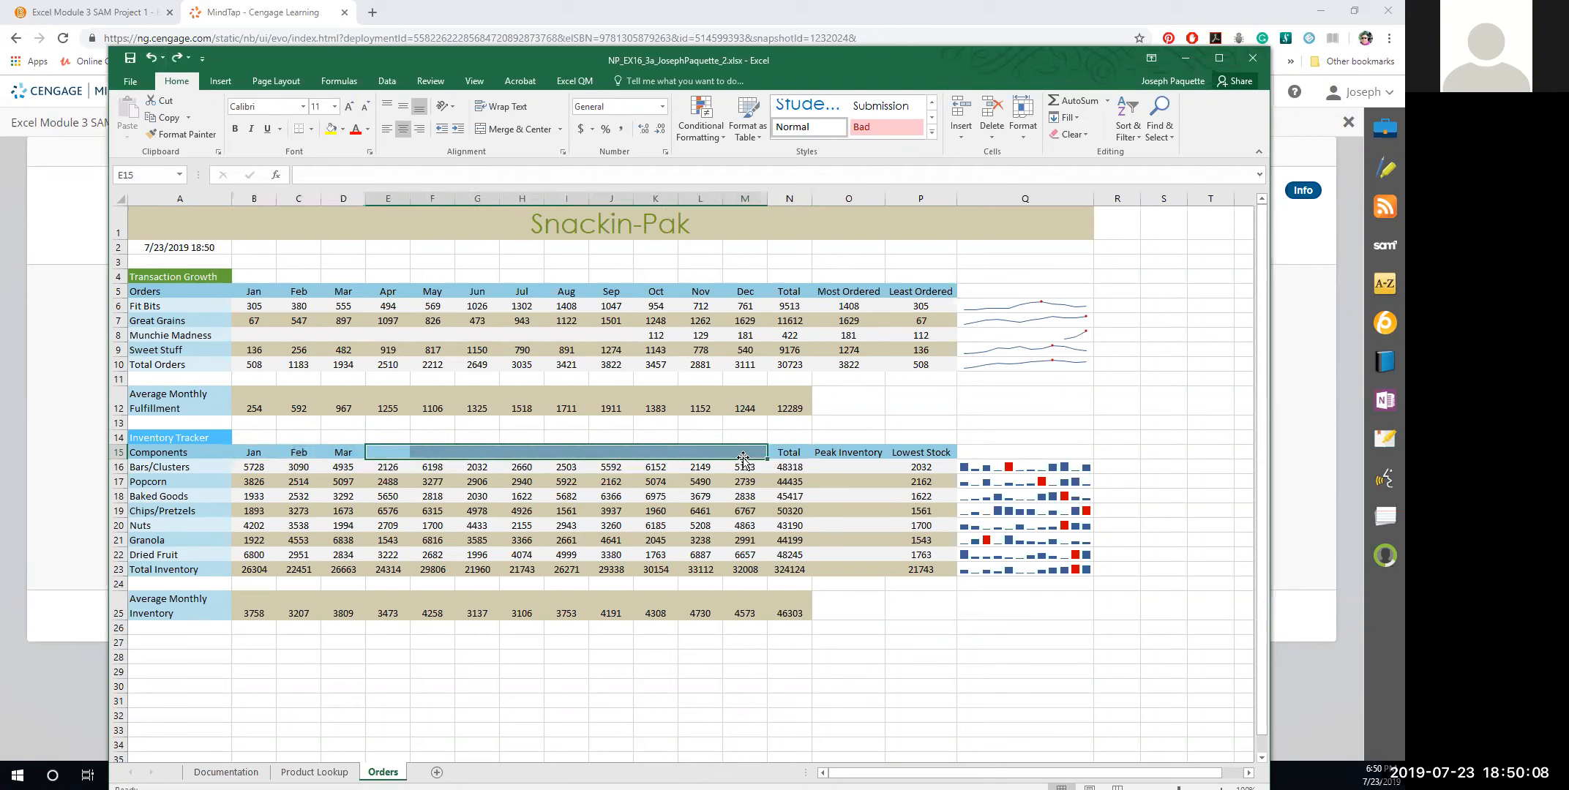
click(1068, 118)
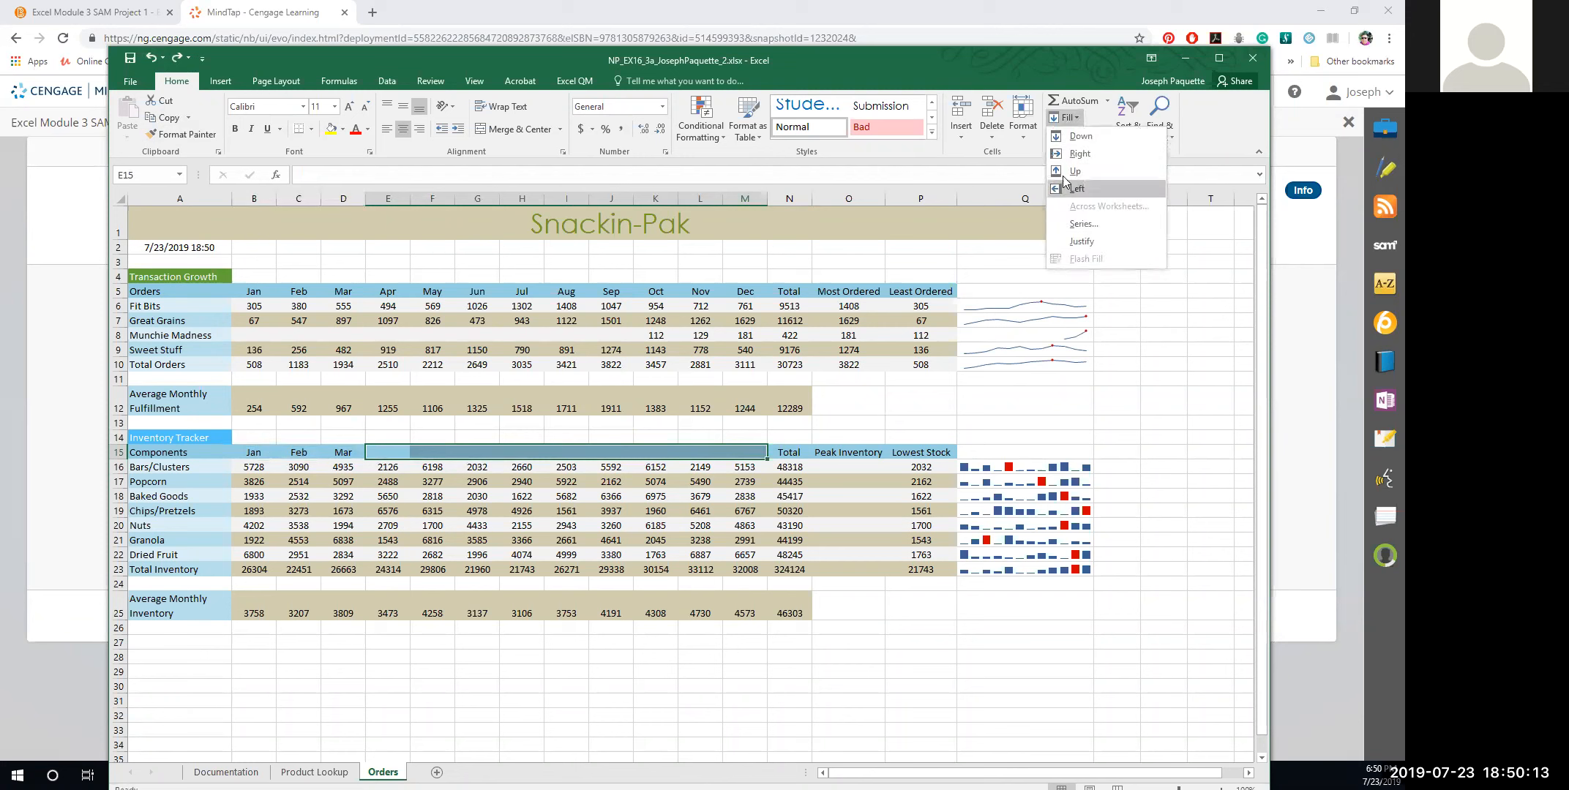
click(1074, 155)
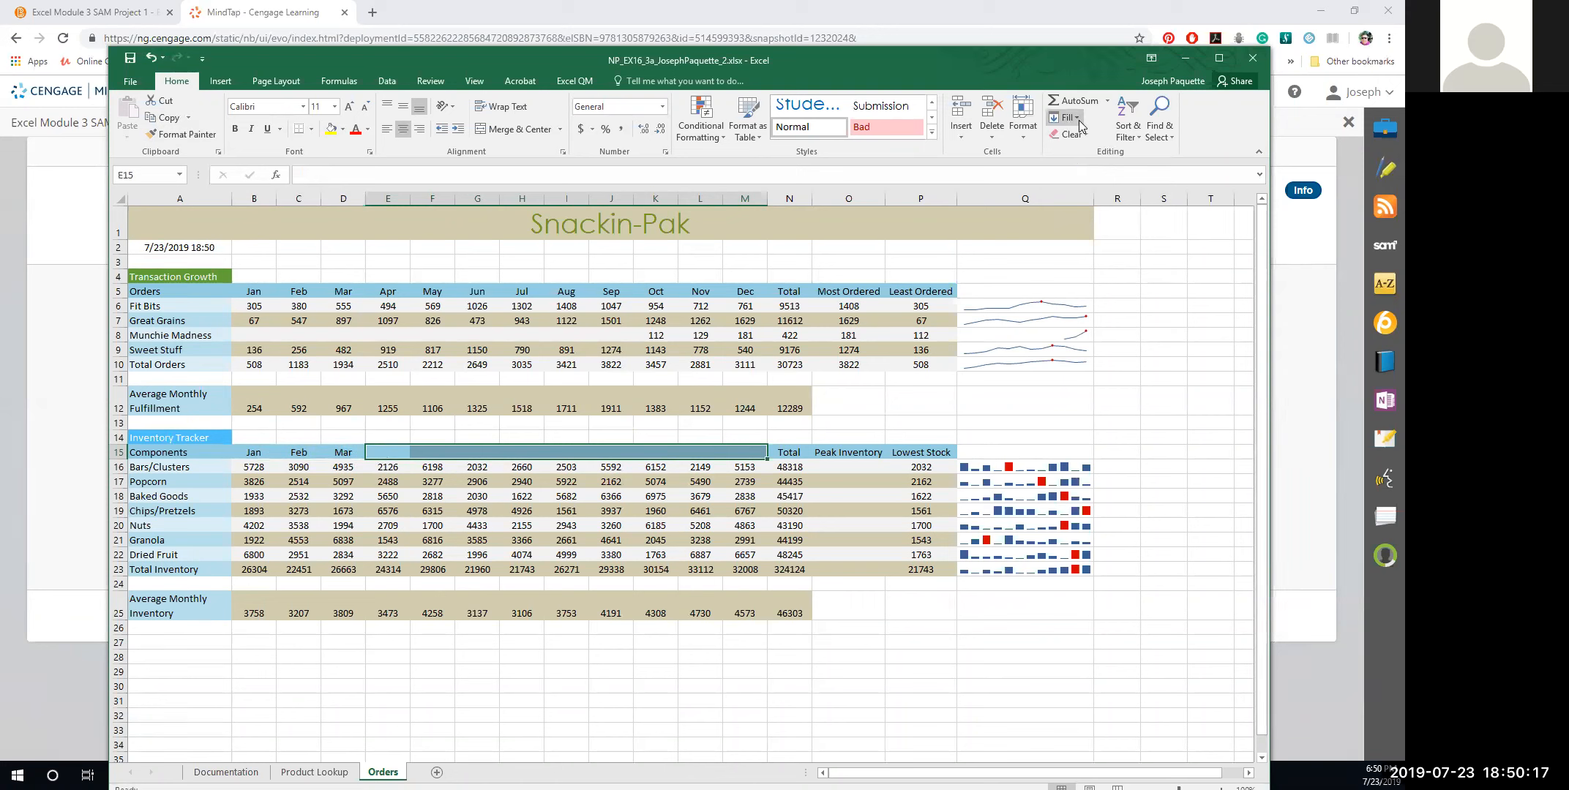
Extend March in D15 across to M15, apply Fill Right to the range, and undo both fills.
click(342, 452)
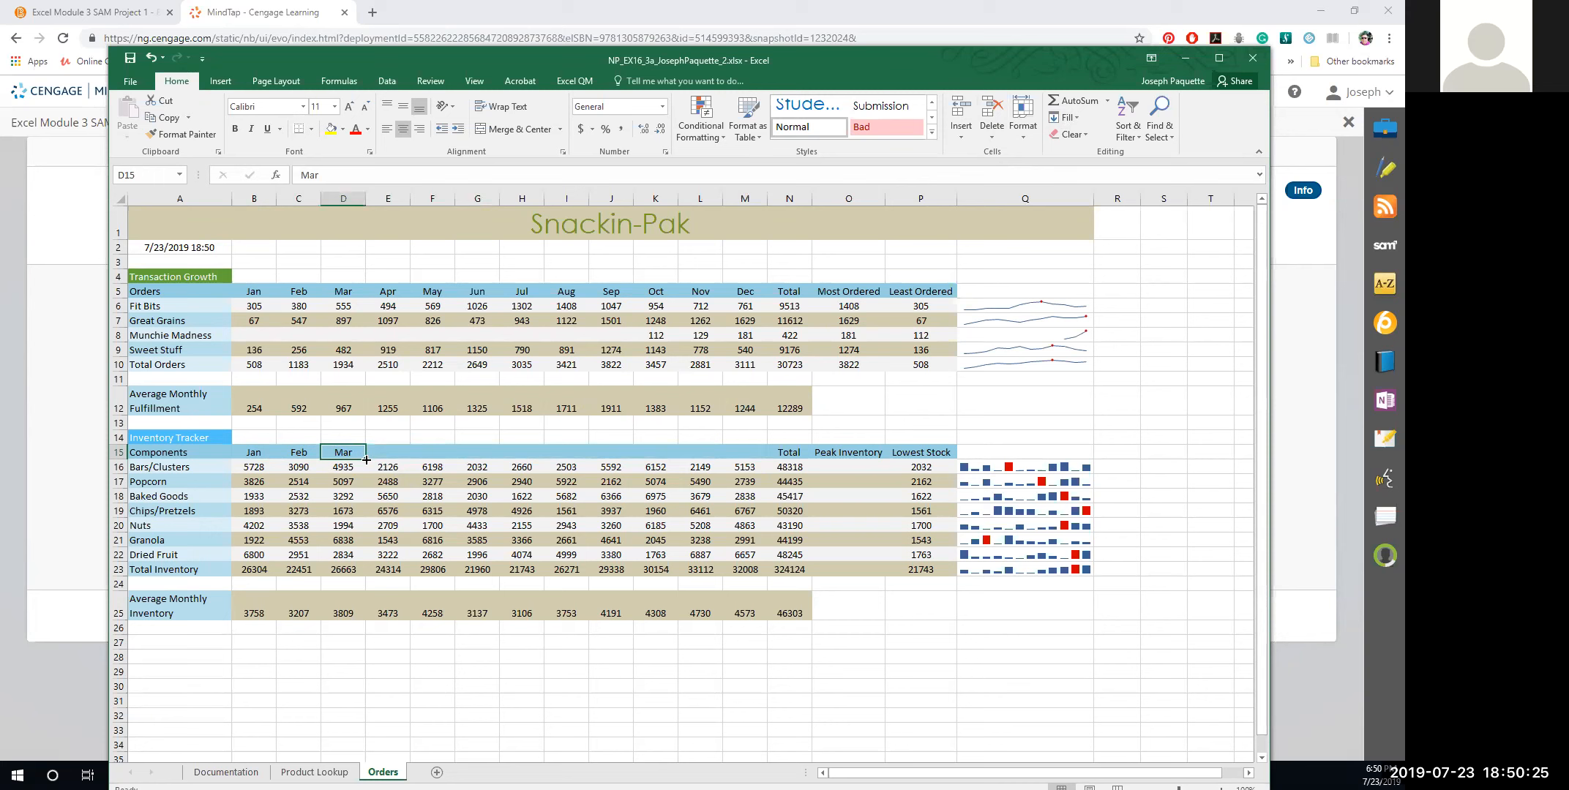
drag(372, 455, 767, 456)
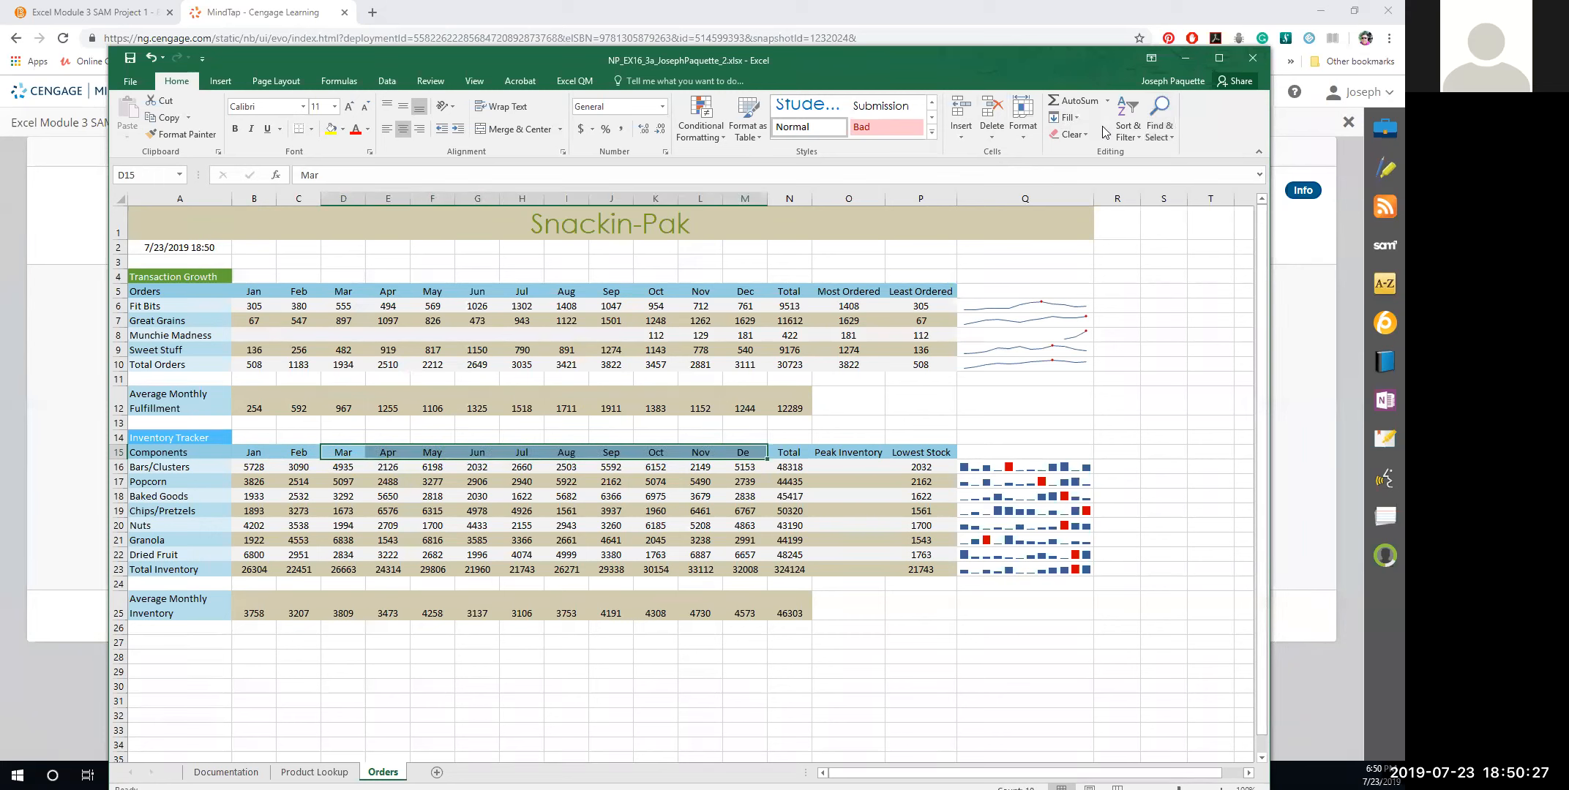
click(1080, 115)
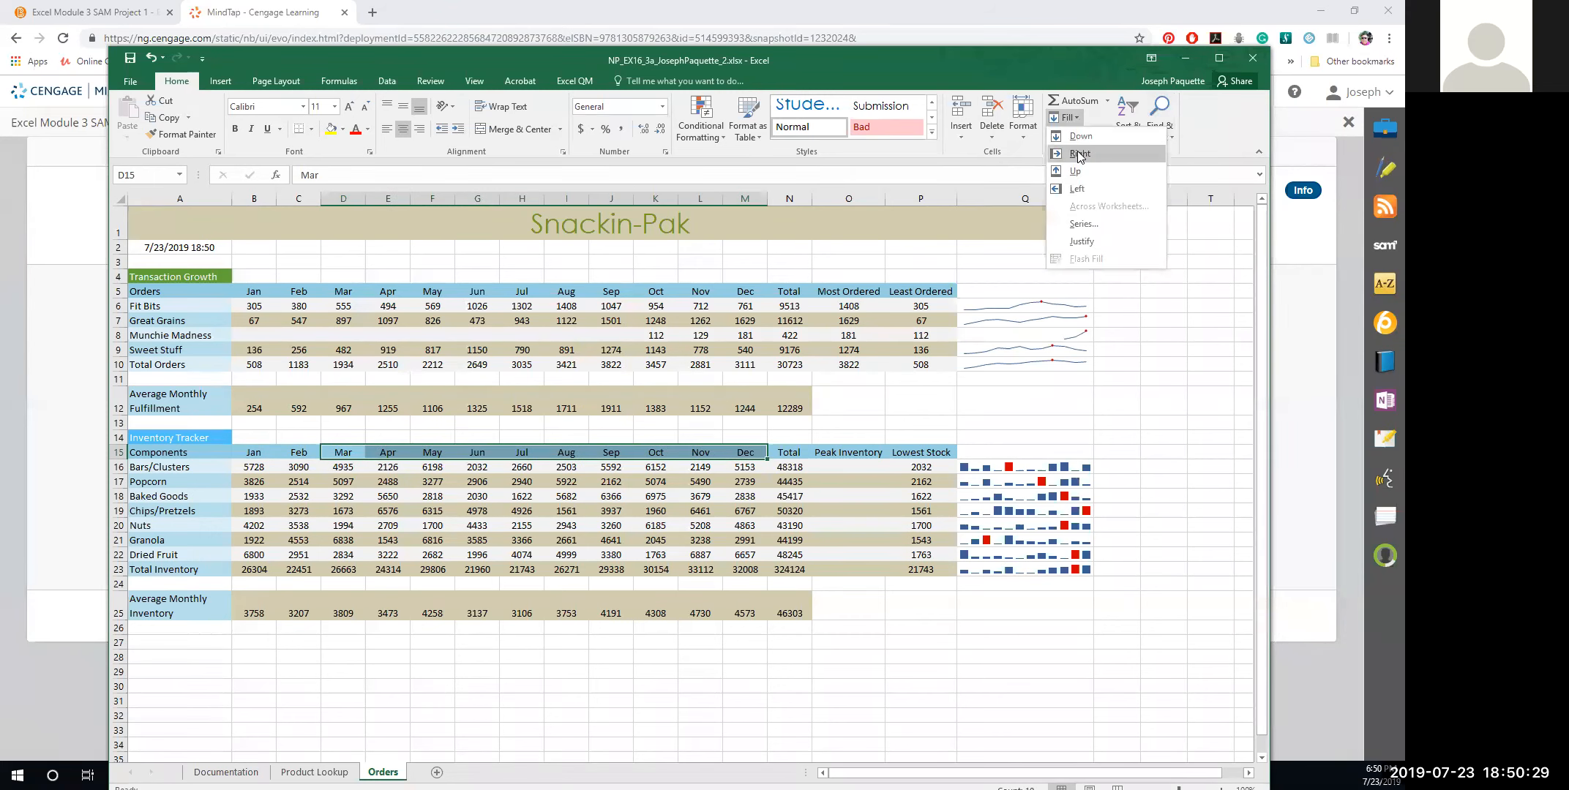
click(1077, 151)
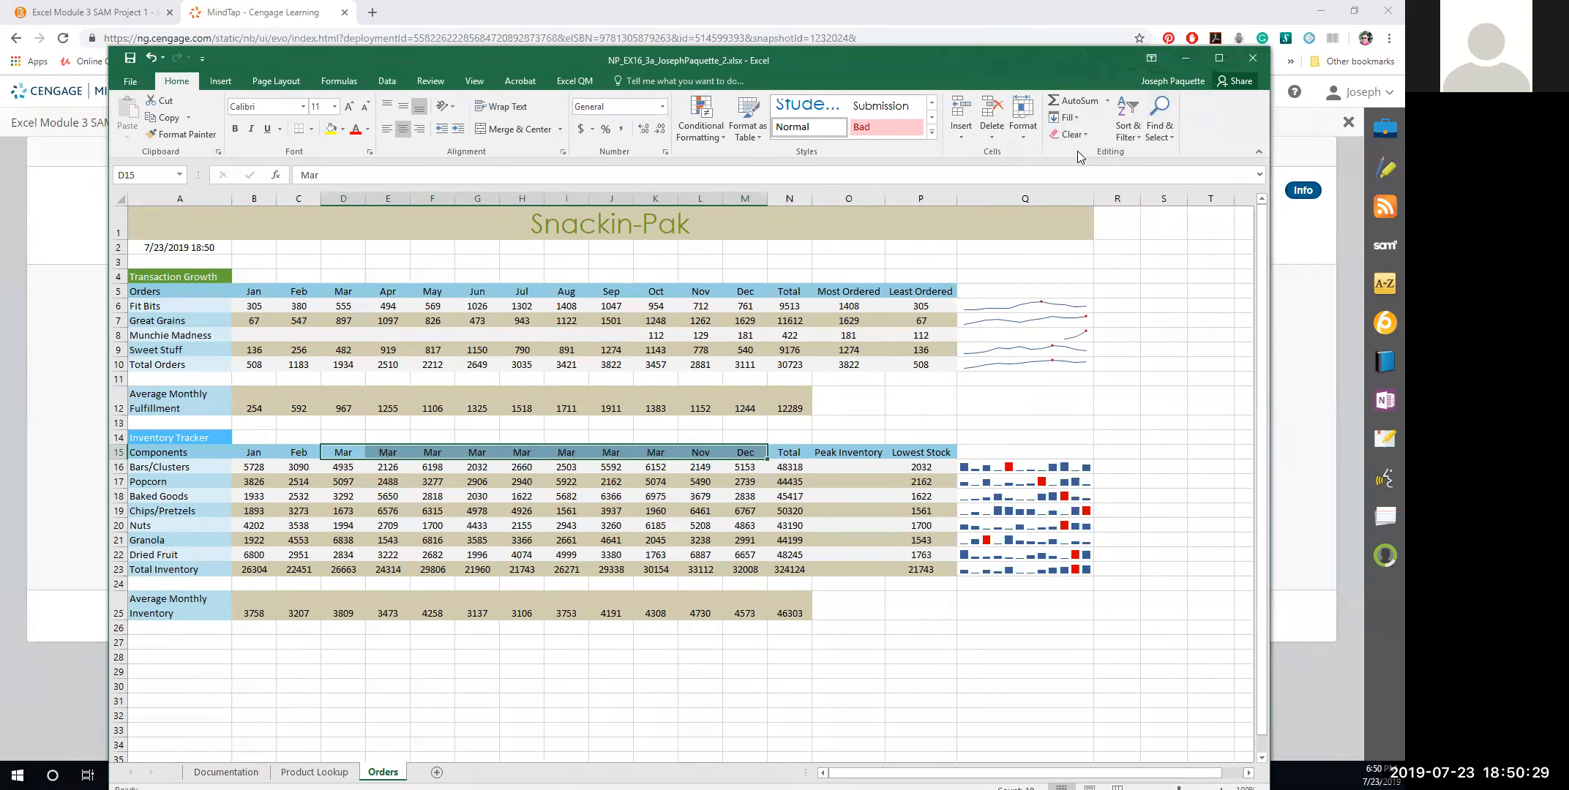
click(152, 57)
click(153, 59)
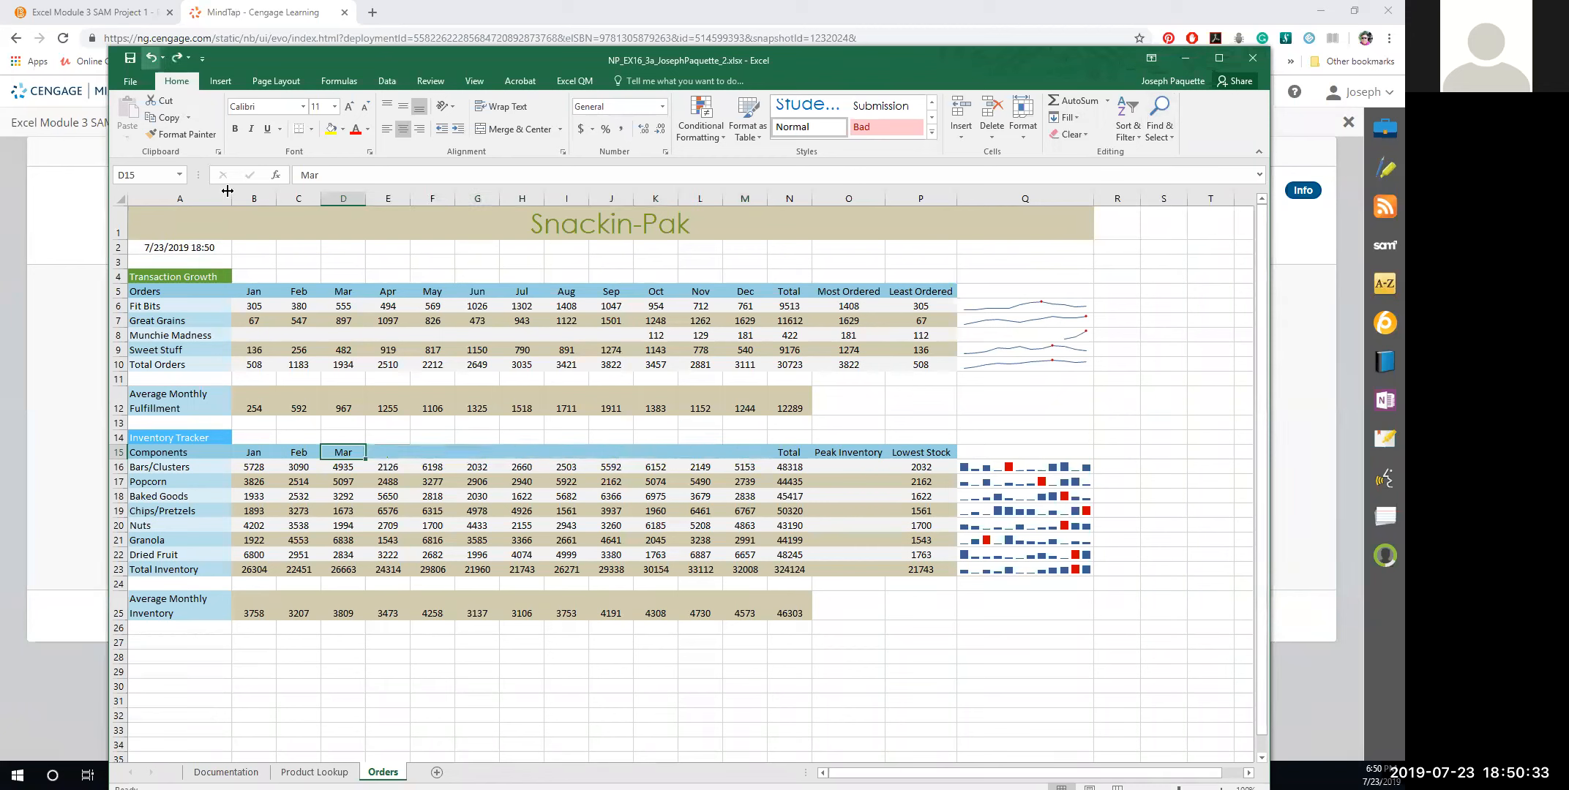
Try the Fill Right command on D15 alone, and undo it.
click(1078, 119)
click(1077, 151)
click(151, 58)
Fill the month headings from March in D15 across to December in M15 and check the headings in row 15.
drag(297, 452, 332, 449)
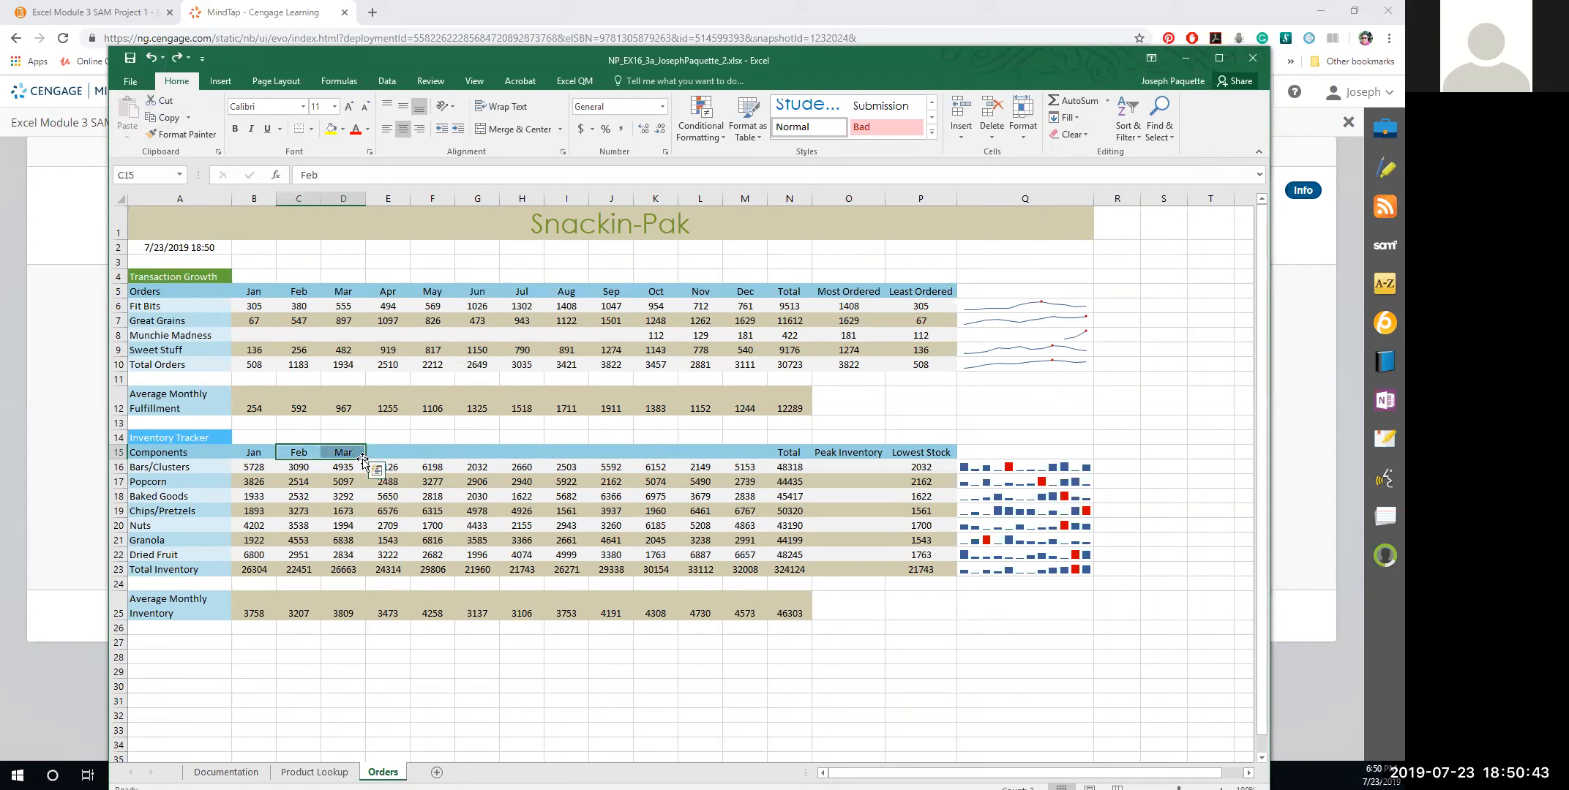
click(349, 453)
drag(365, 459, 761, 468)
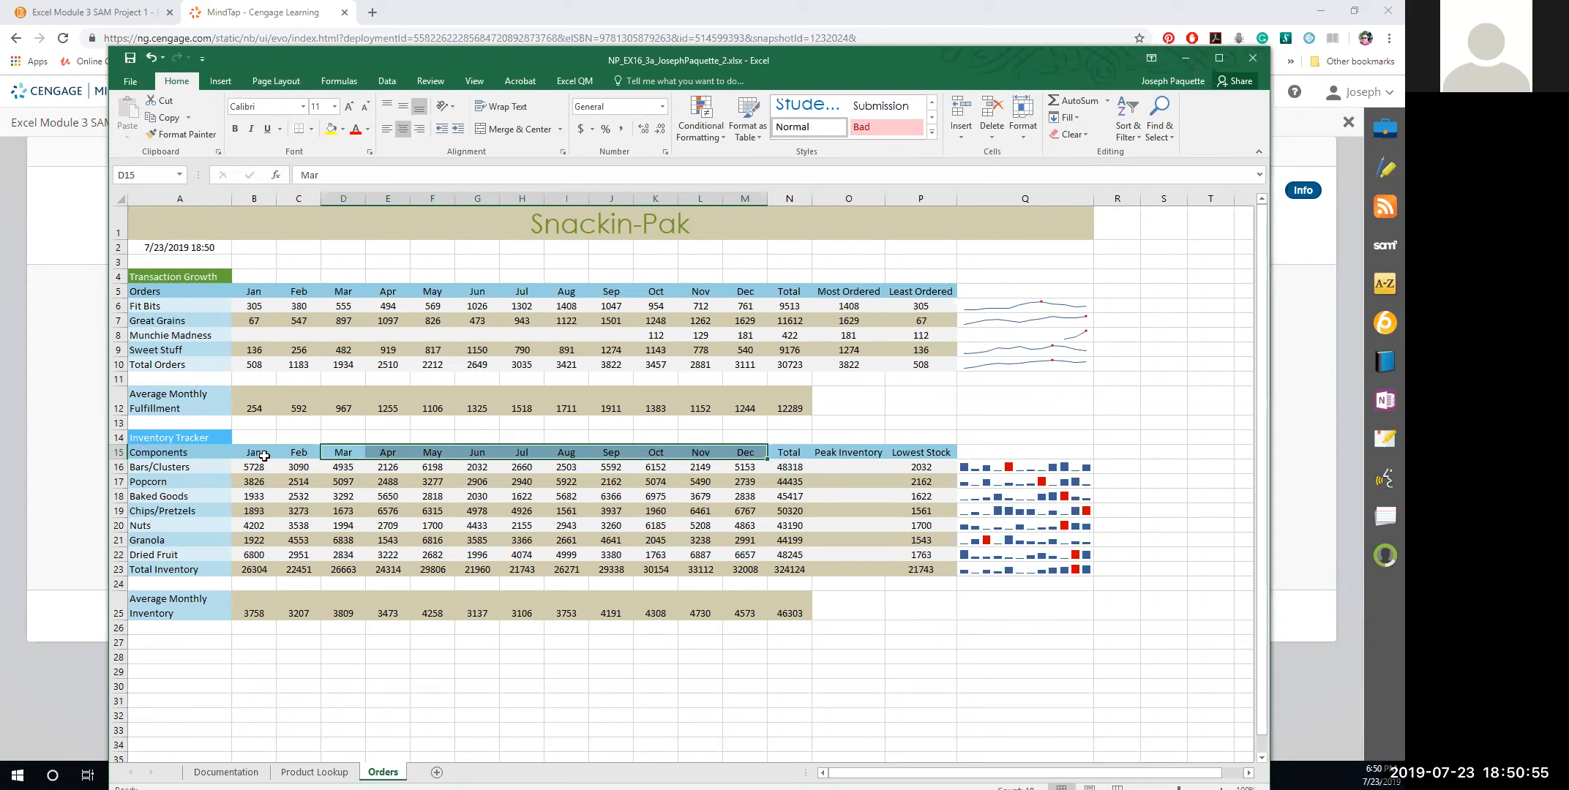
click(611, 453)
click(250, 453)
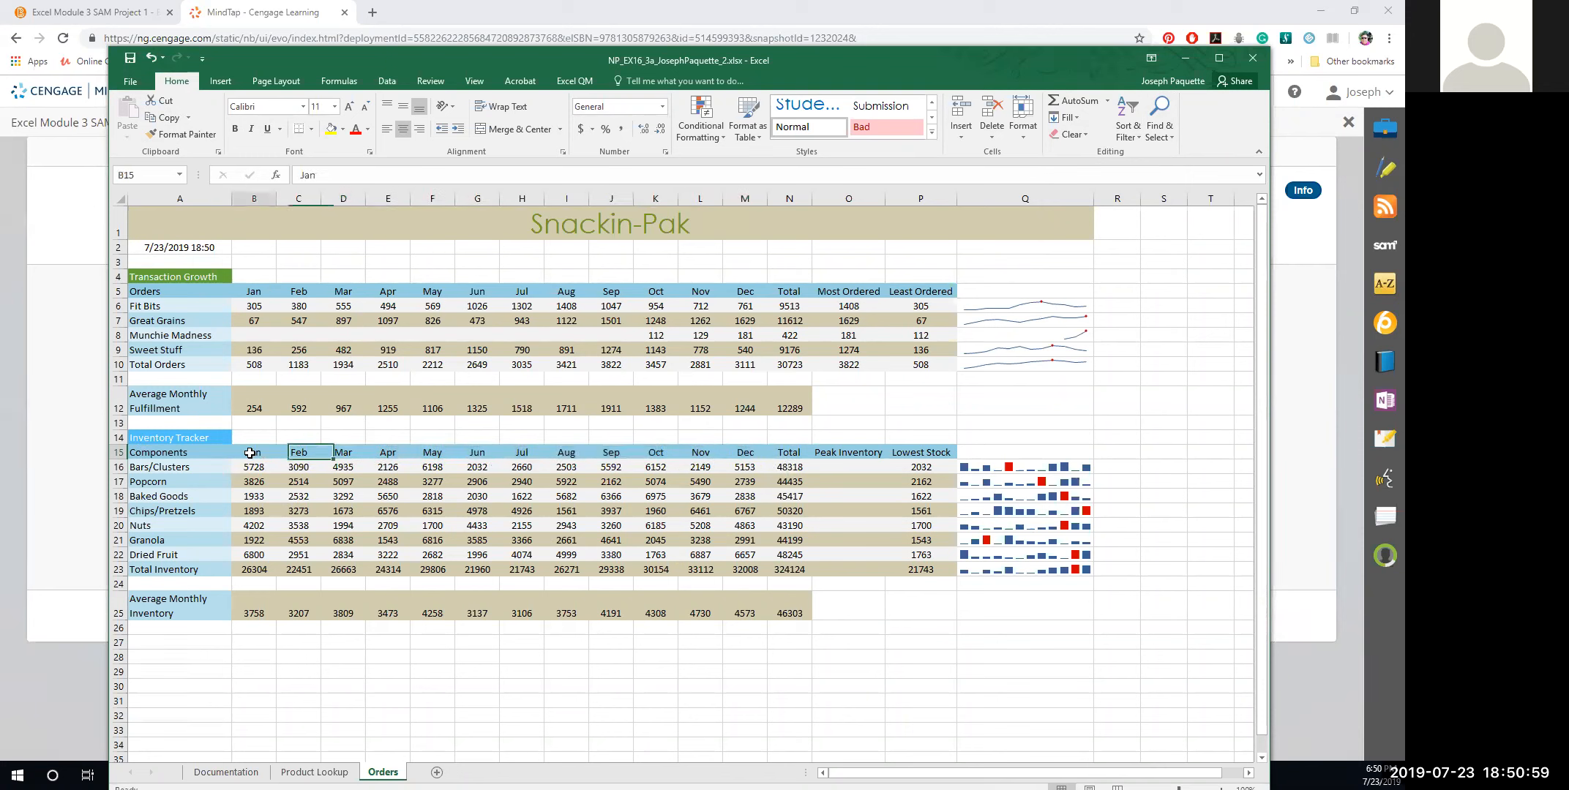
click(279, 451)
click(343, 452)
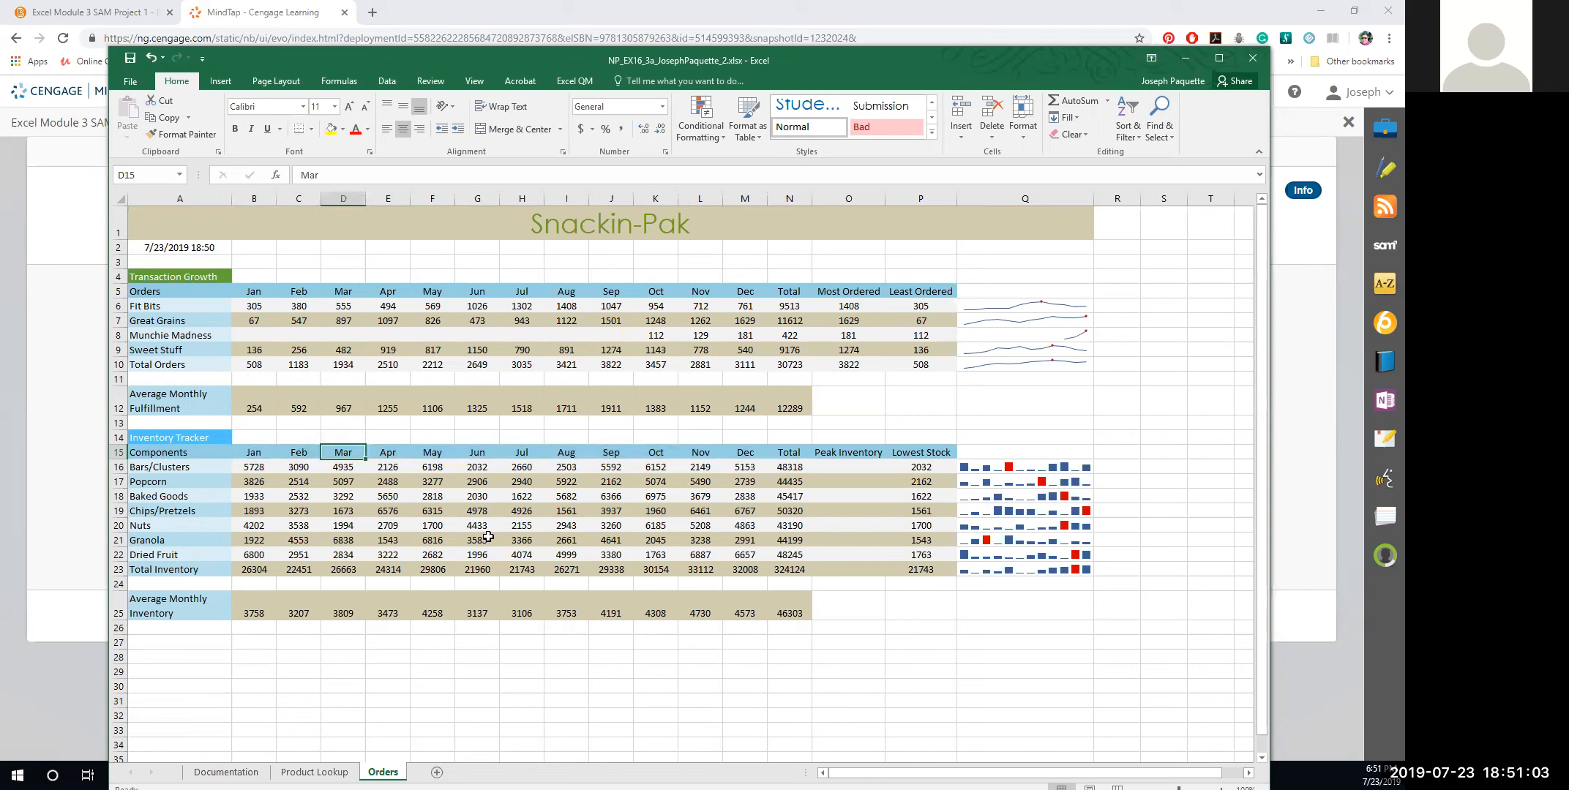
click(514, 508)
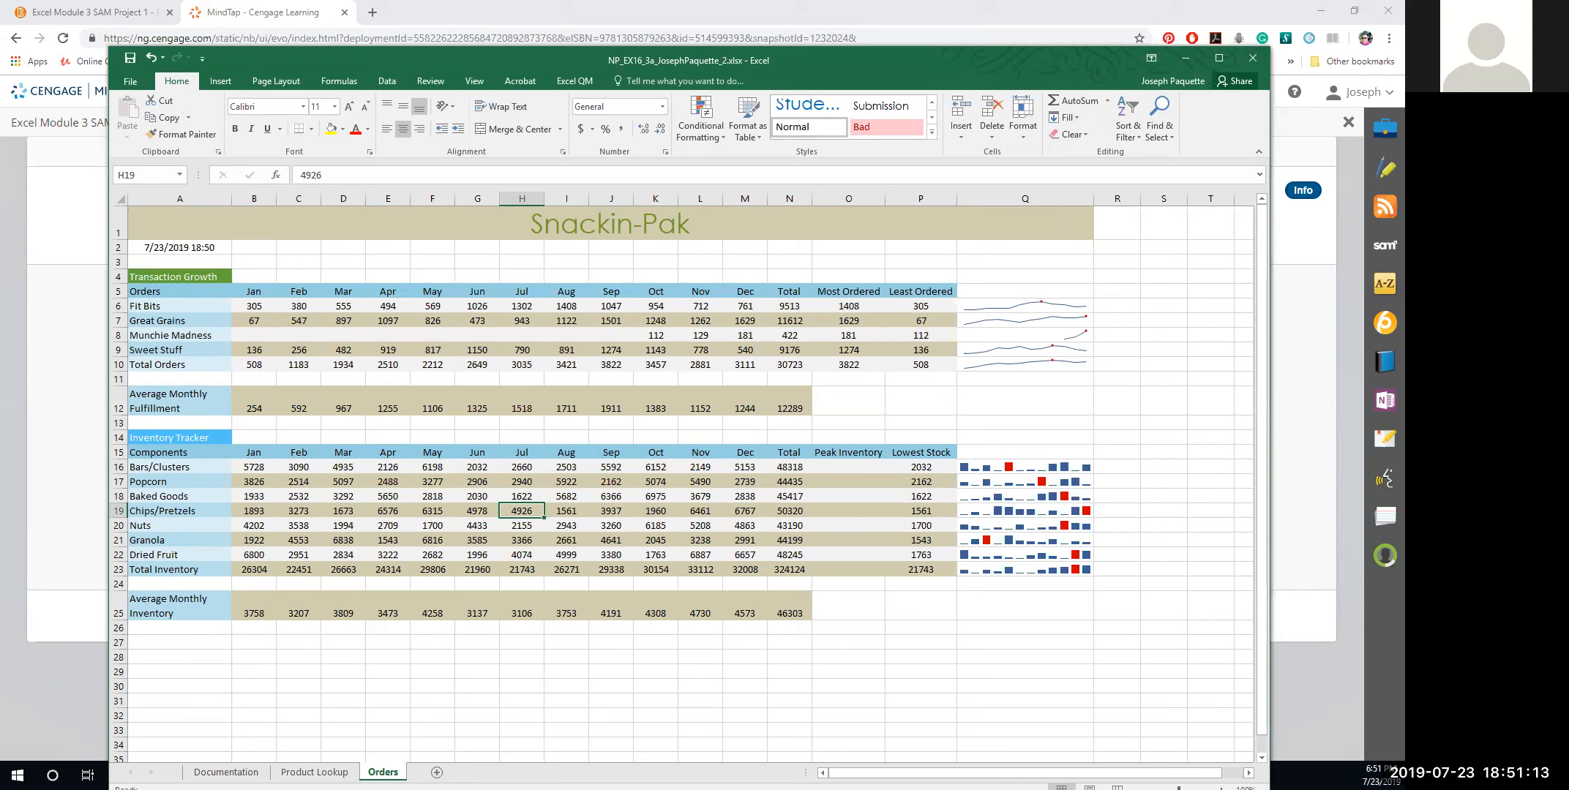
Copy the MAX formula from the Total Orders cell O10 into O16 under Peak Inventory.
click(854, 469)
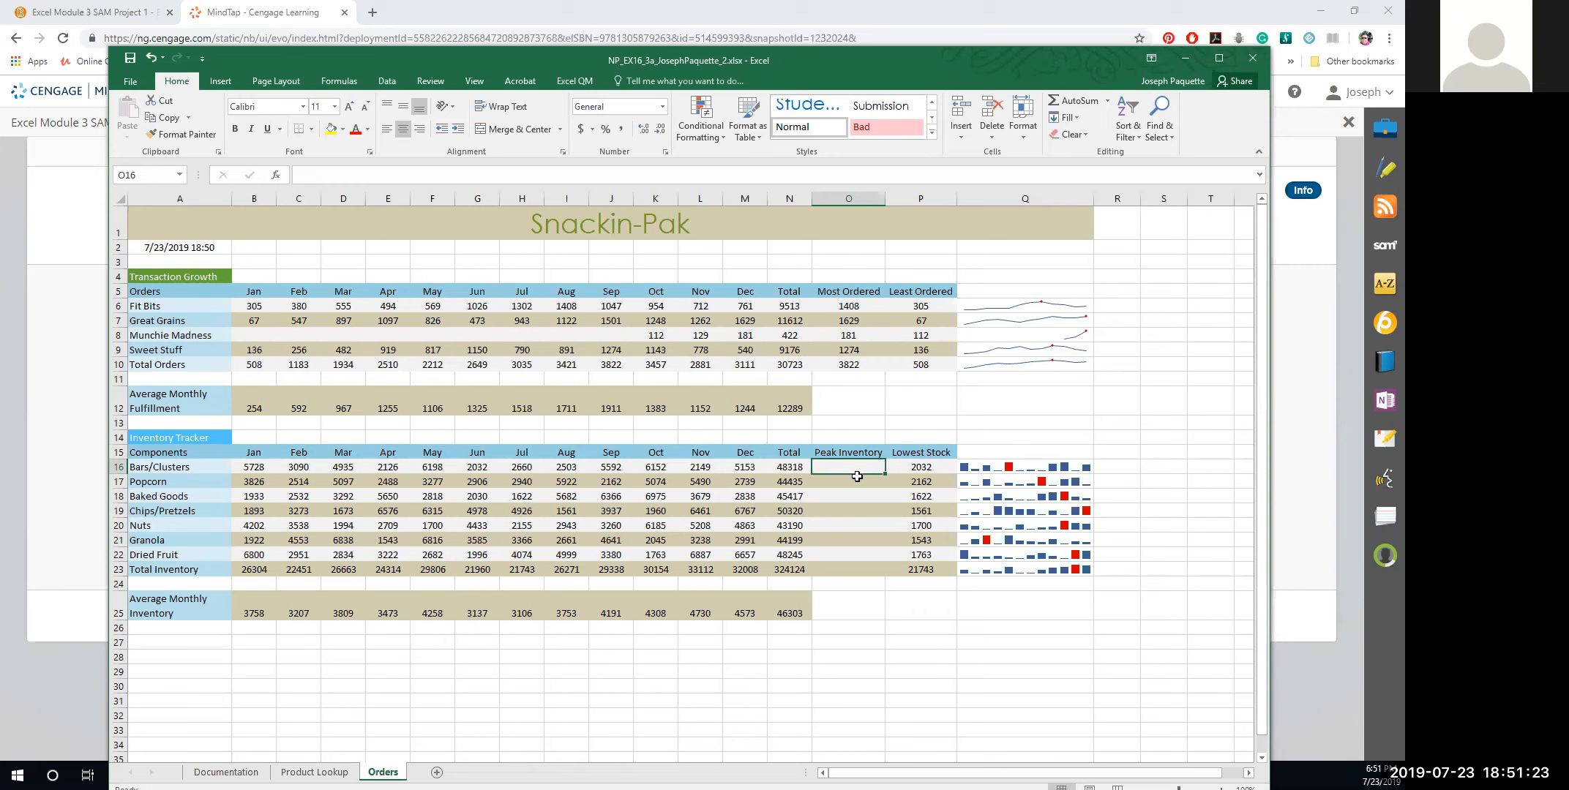
click(856, 366)
key(ctrl+c)
click(849, 471)
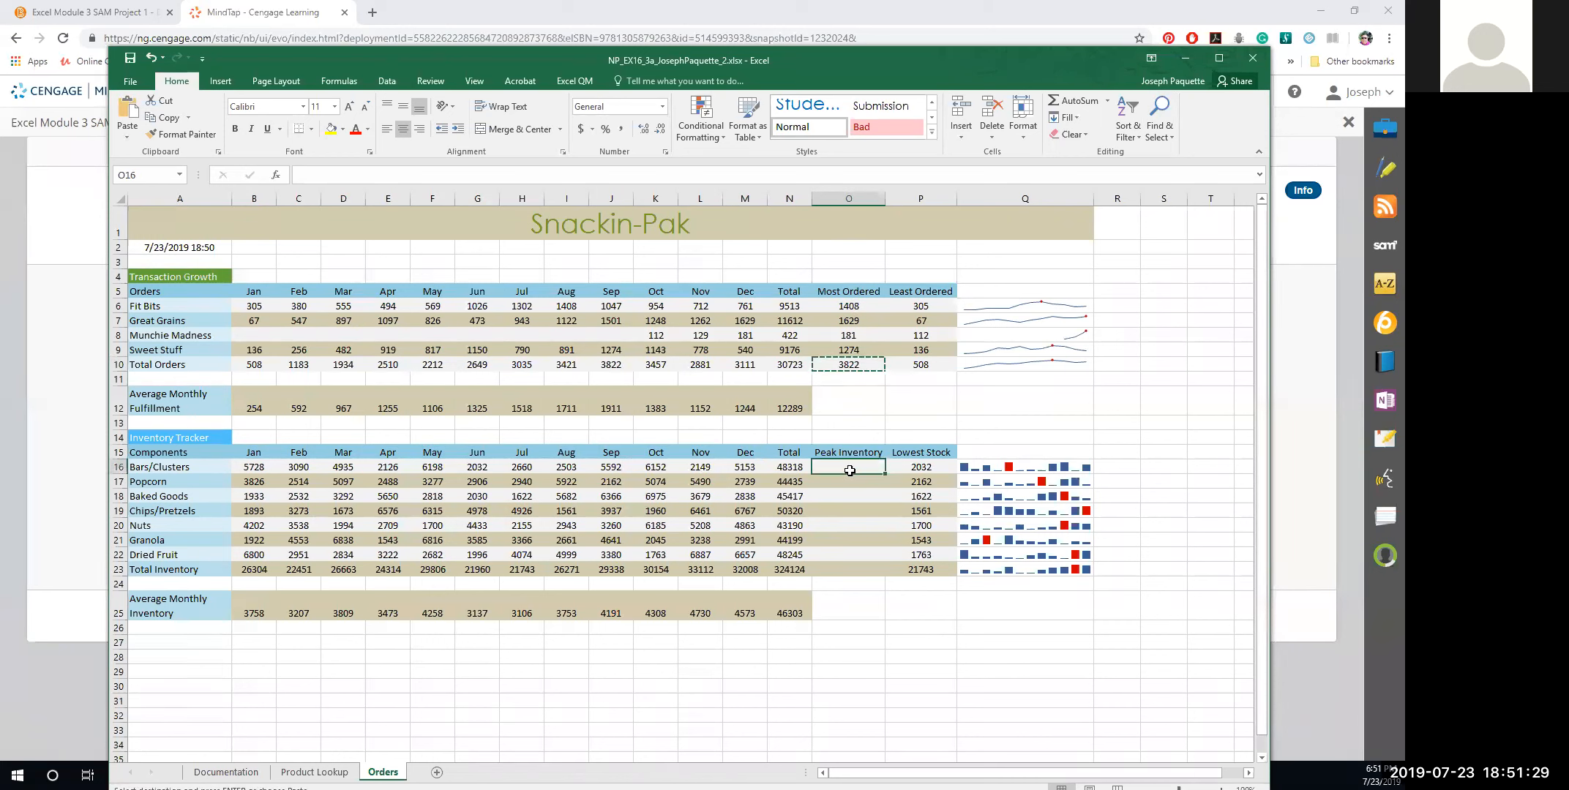
key(ctrl+v)
Copy the Peak Inventory formula in O16 and paste only the formula into O17:O23.
right_click(849, 469)
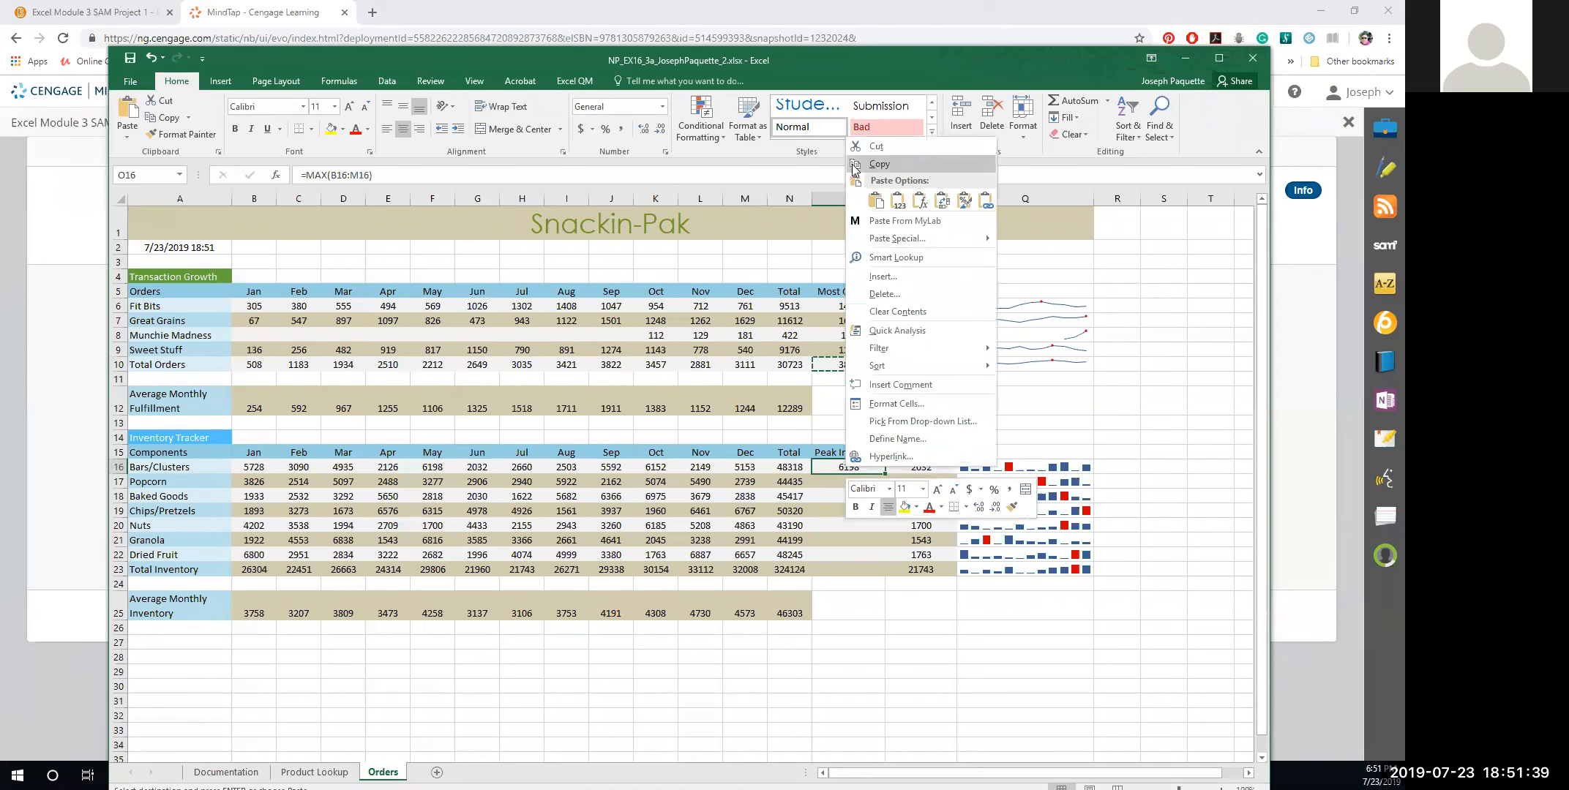
click(878, 164)
drag(842, 472, 834, 571)
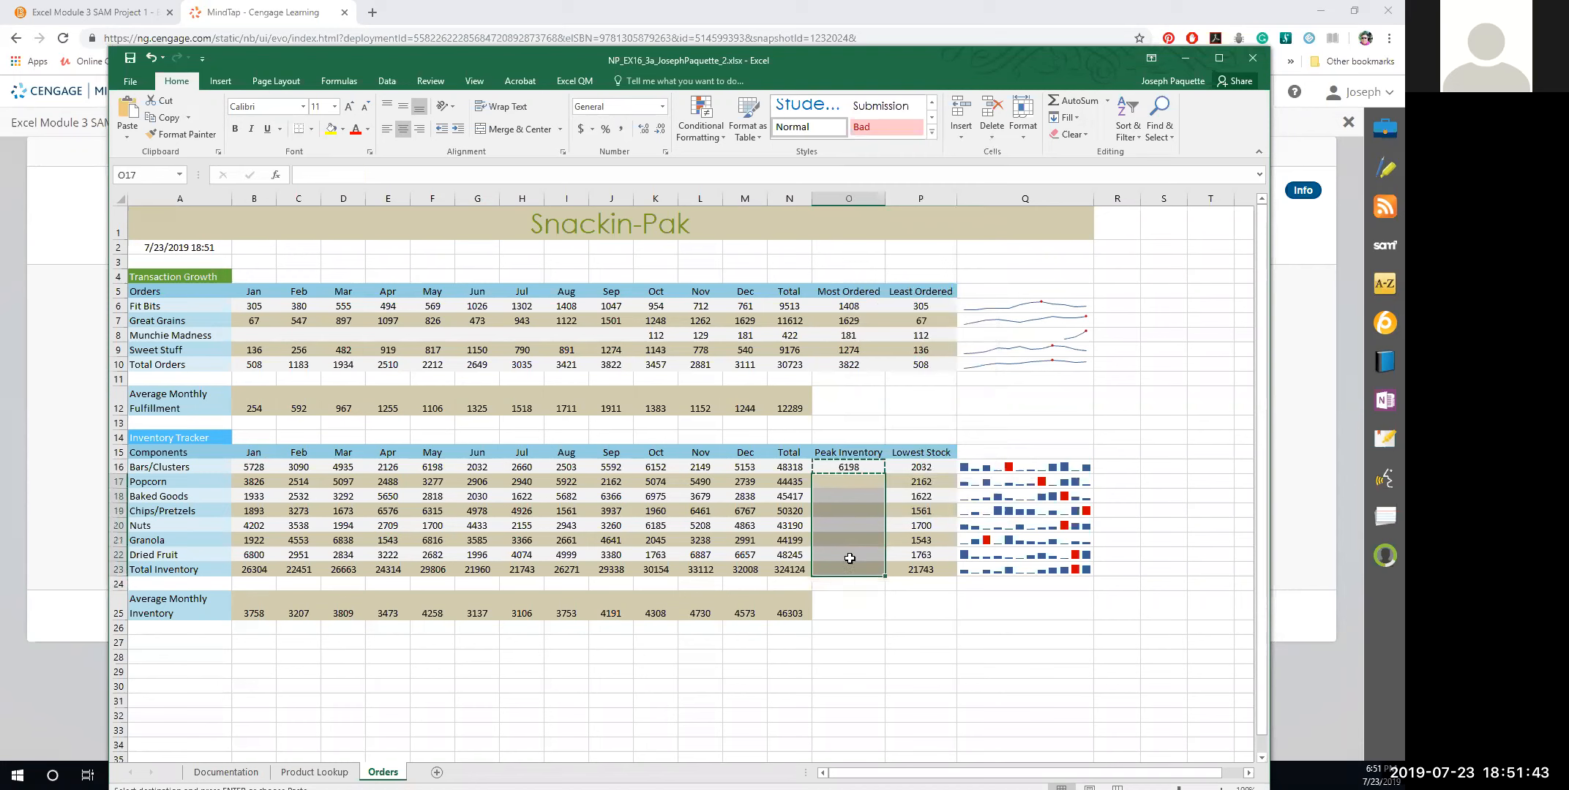
right_click(865, 544)
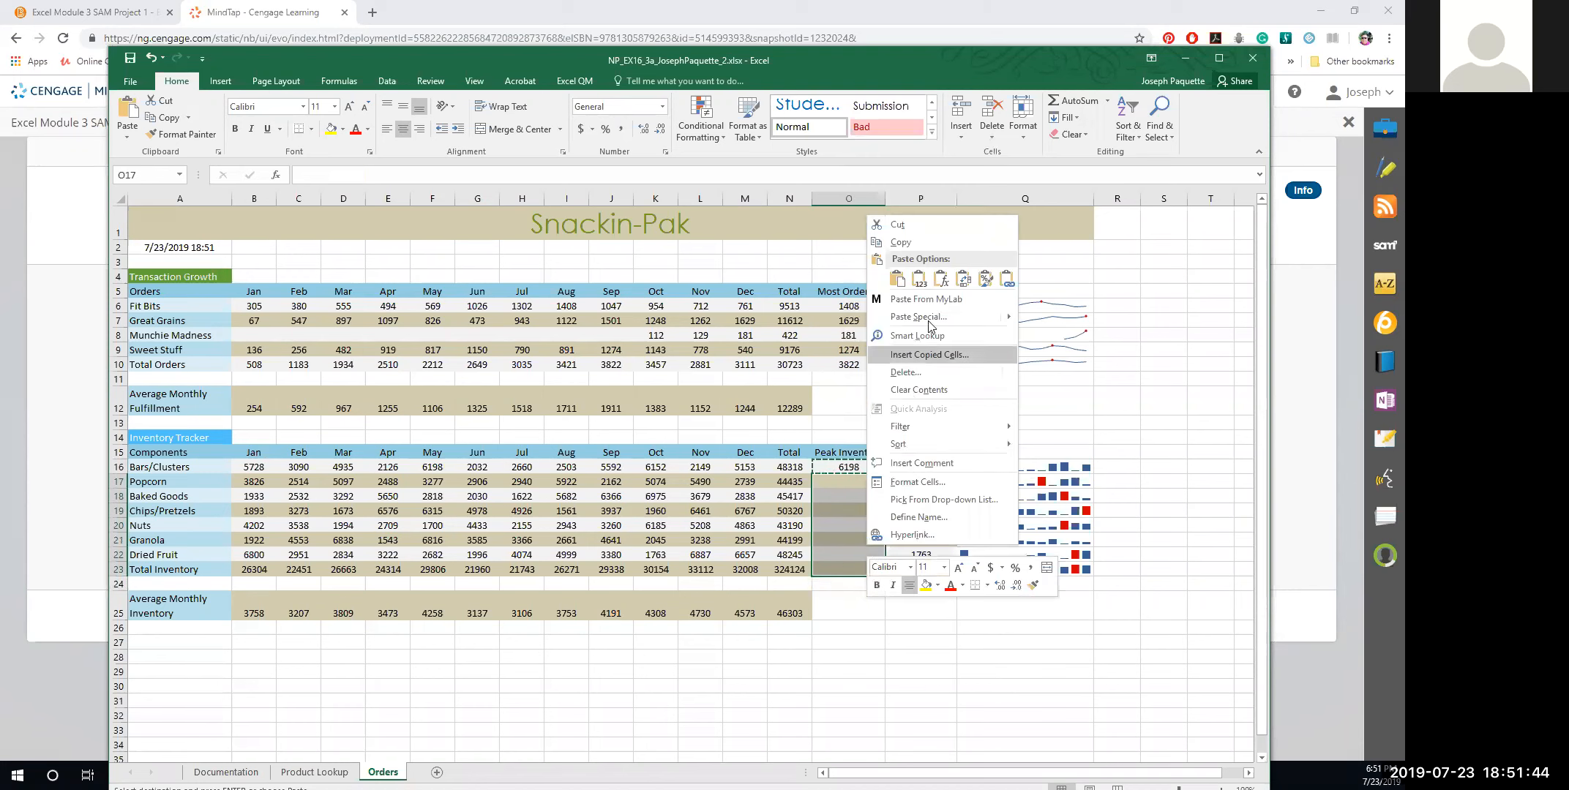
click(940, 282)
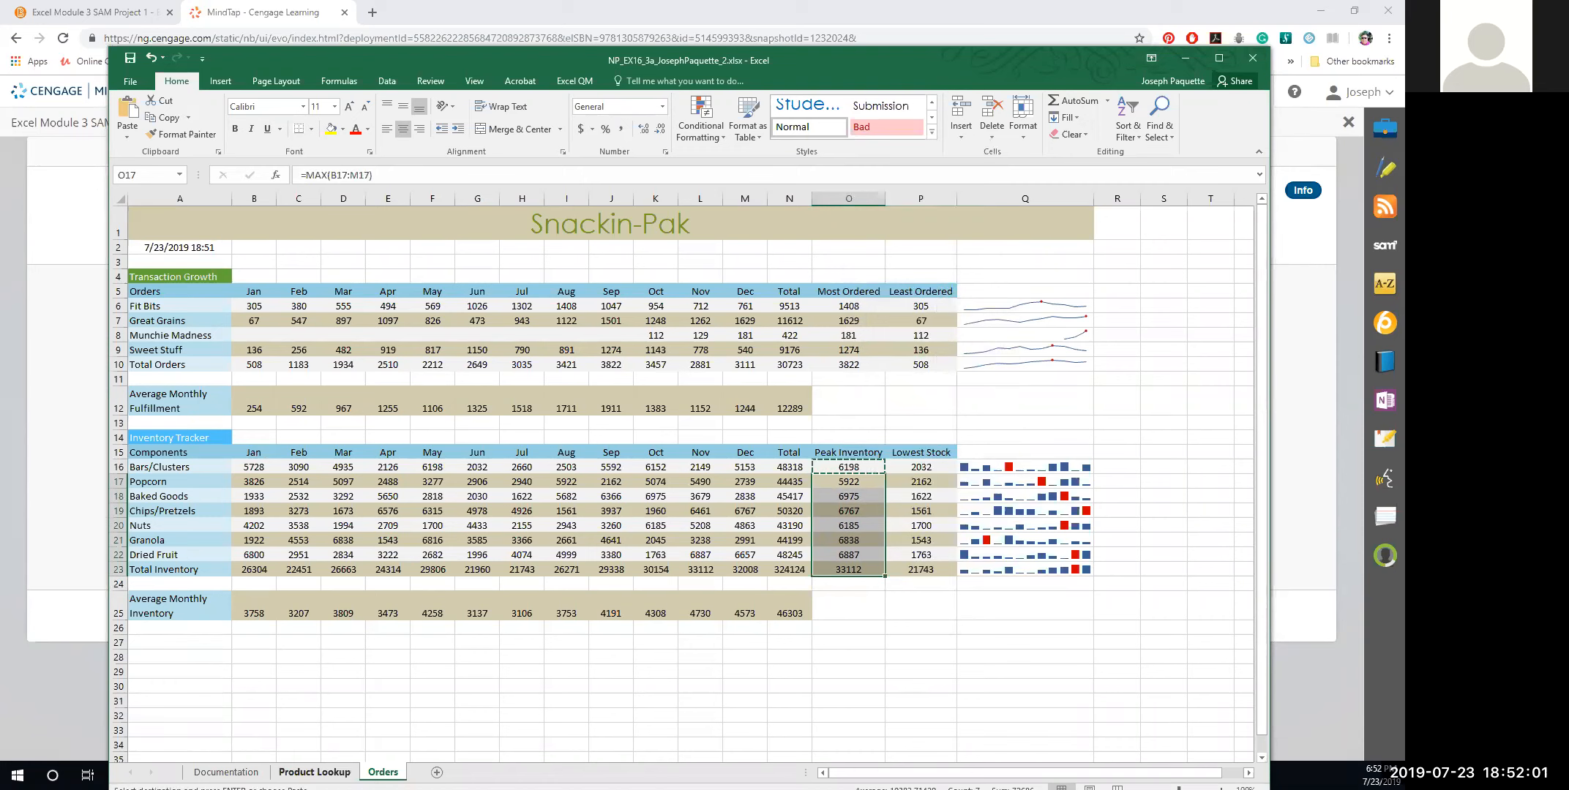
Check the Peak Inventory formulas and the MAX and MIN formulas for Sweet Stuff in O9 and P9.
click(858, 512)
click(857, 467)
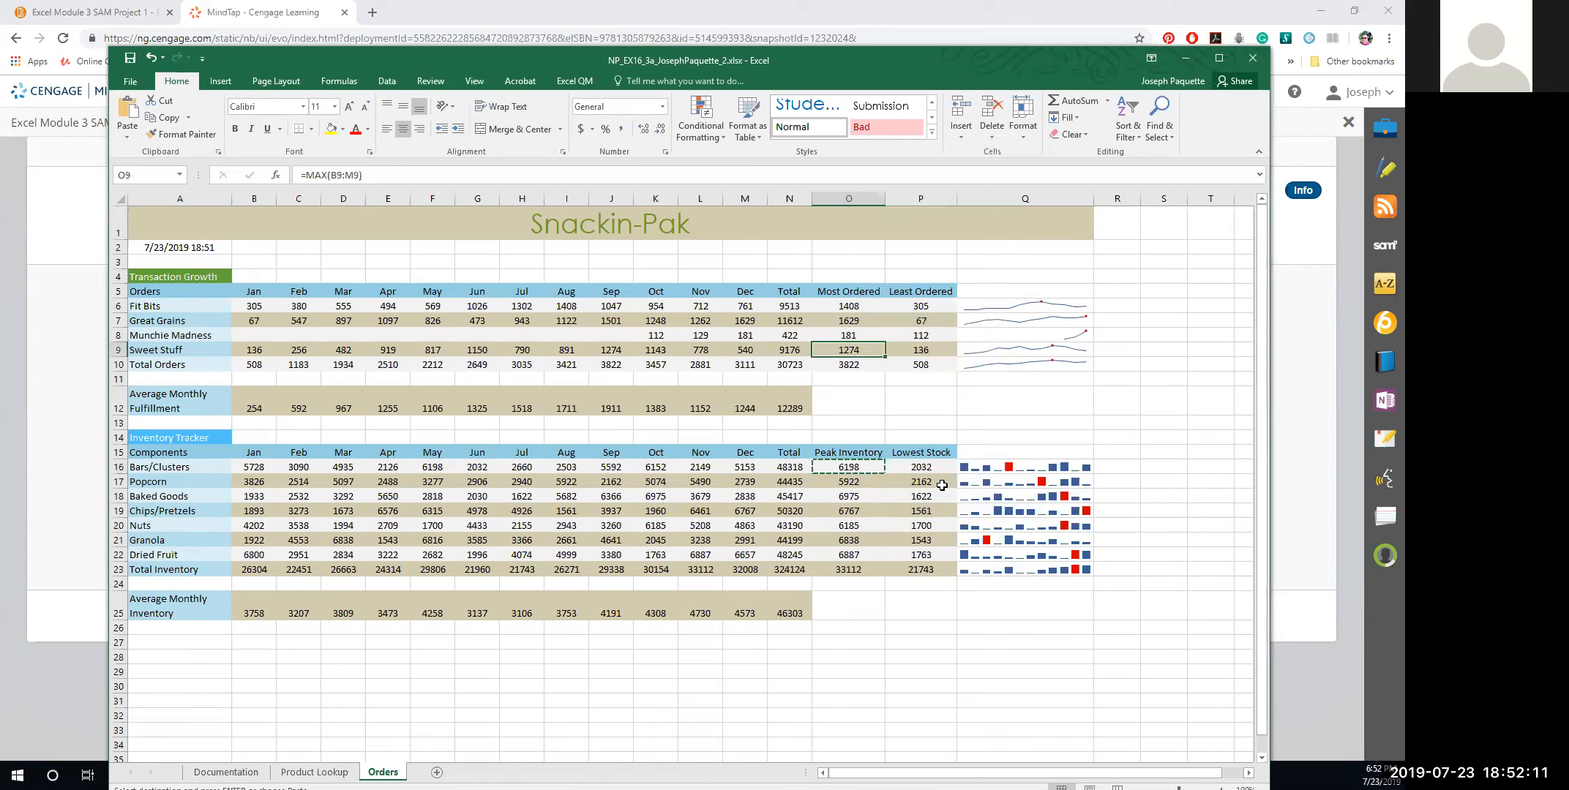
key(Right)
click(911, 348)
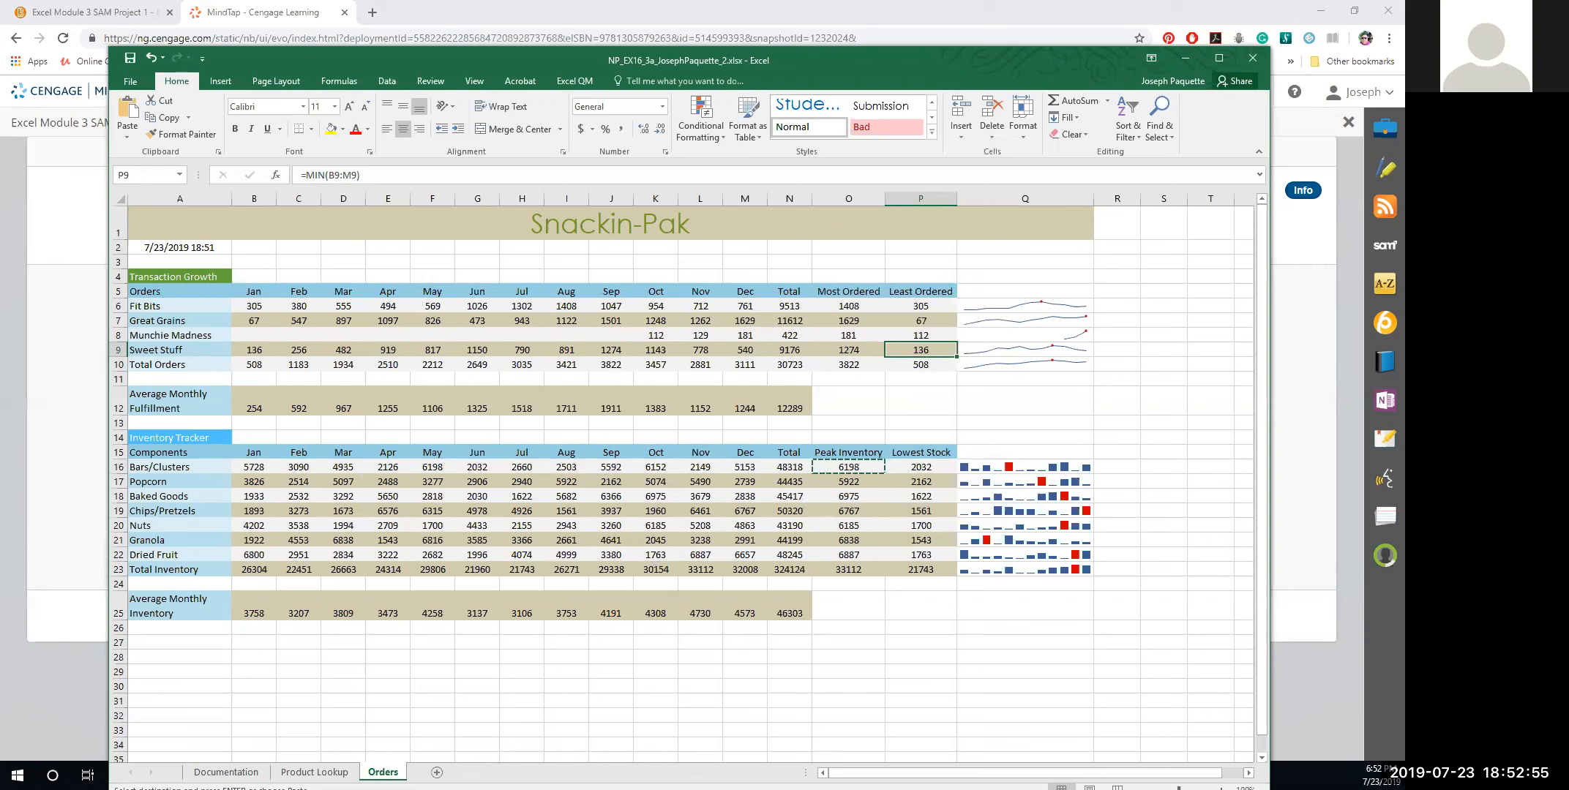
On the Product Lookup worksheet, set the calories for Nuts in B10 to 100.
click(314, 772)
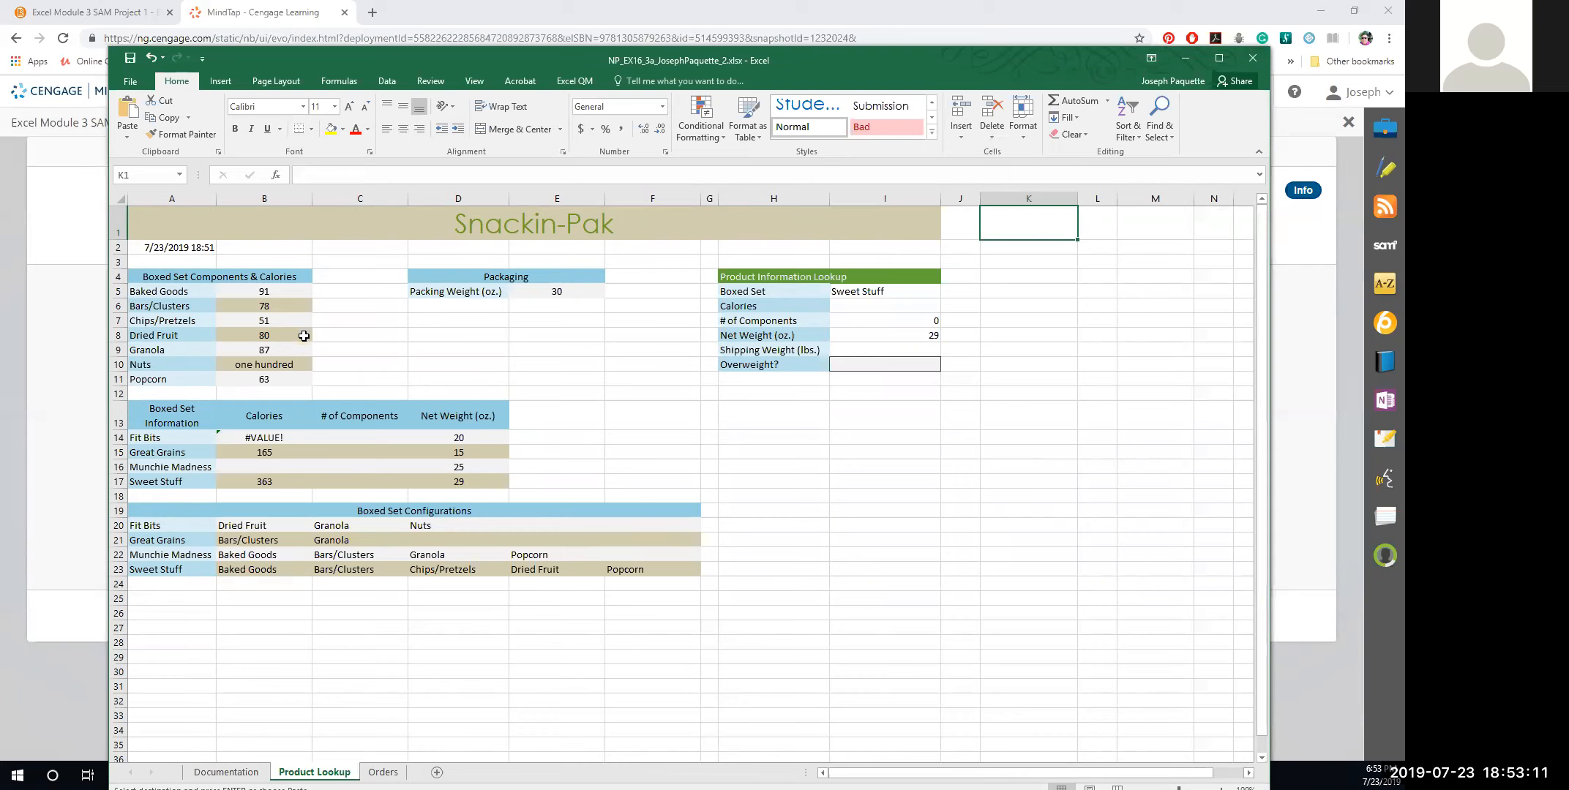
click(267, 366)
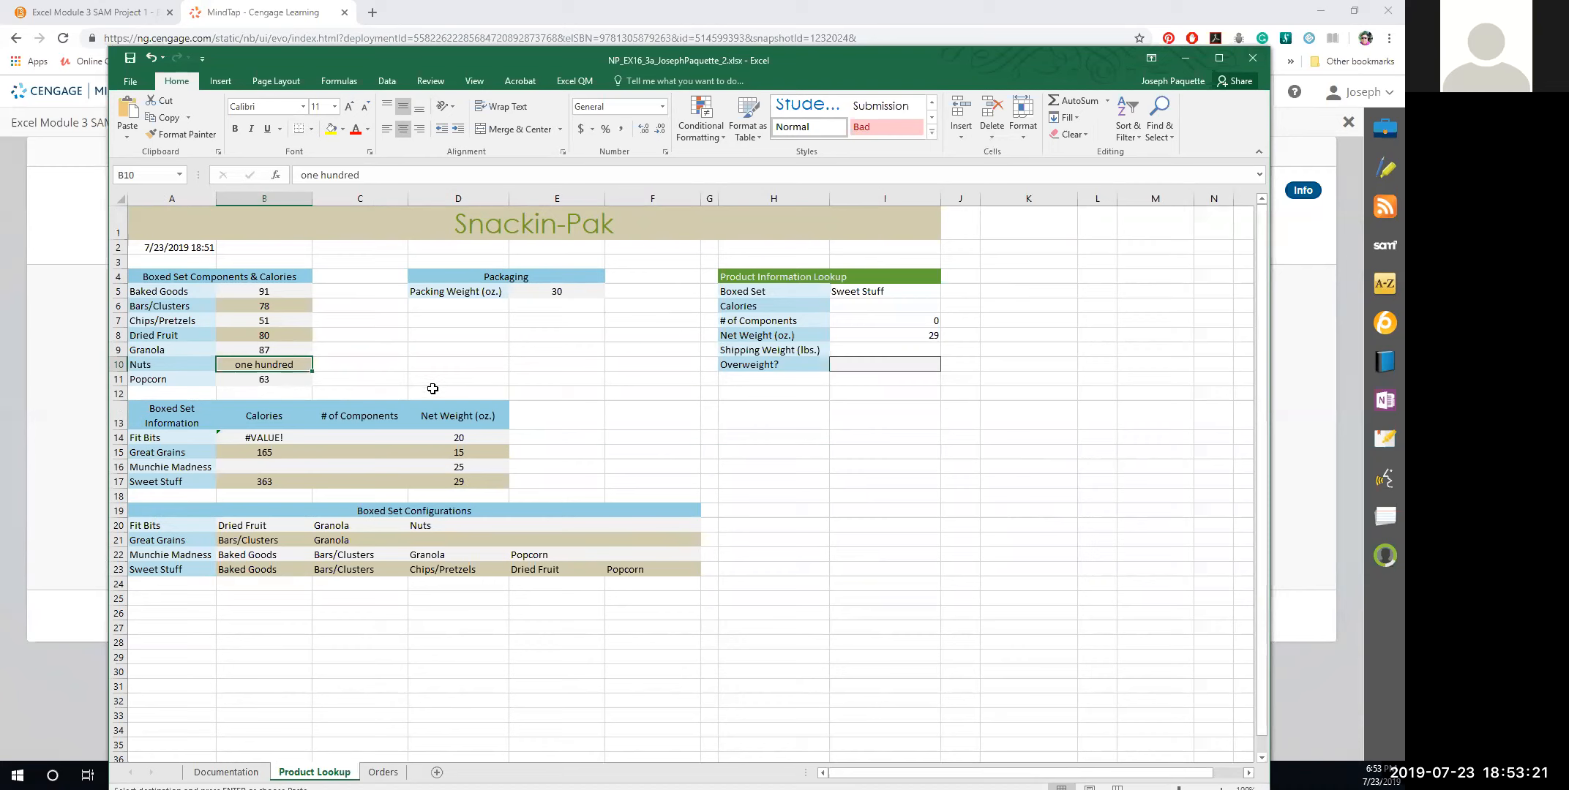
text(100)
key(Return)
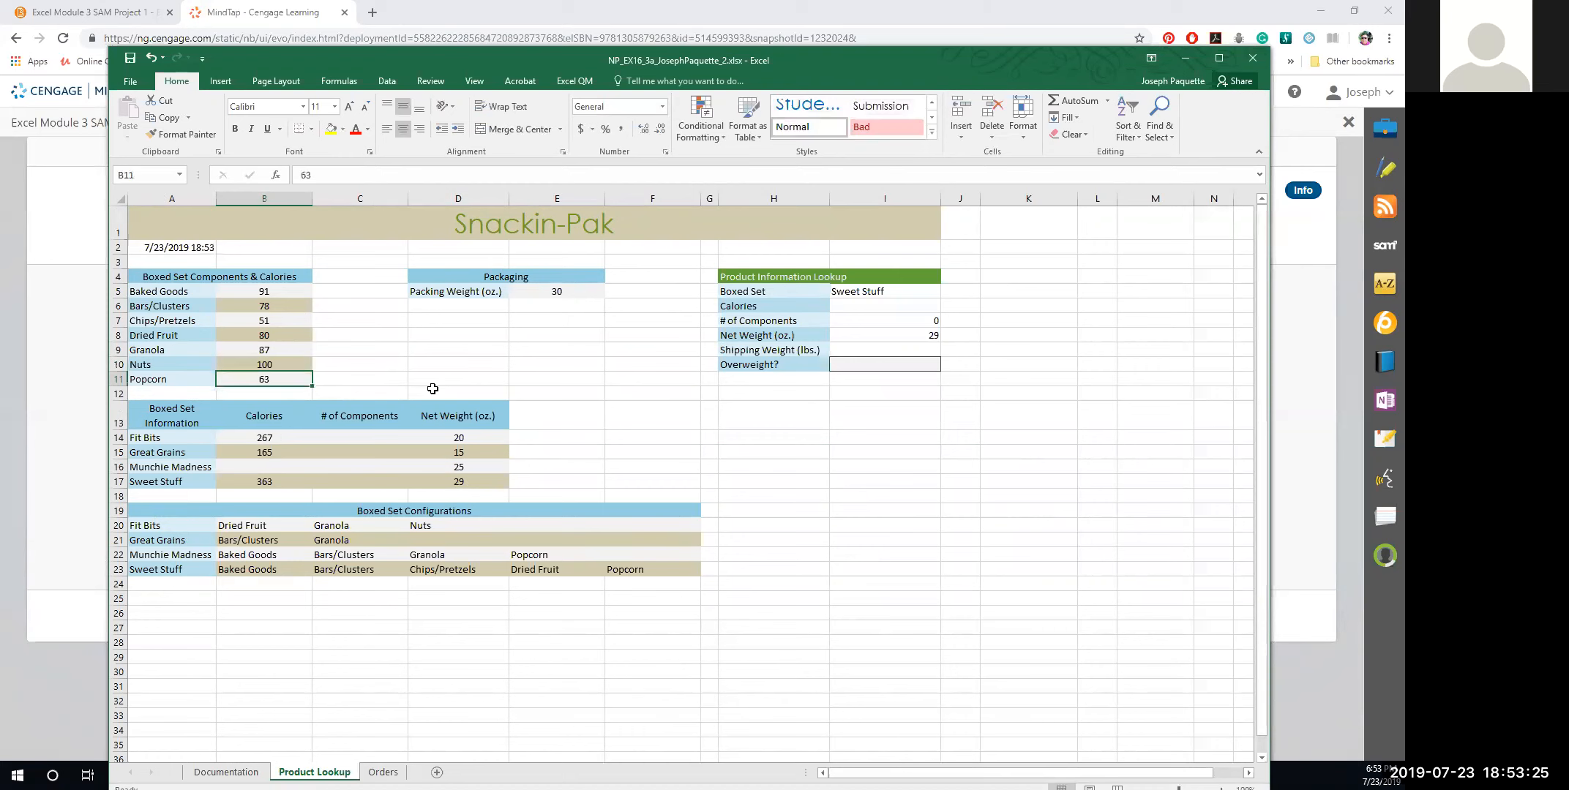
click(265, 362)
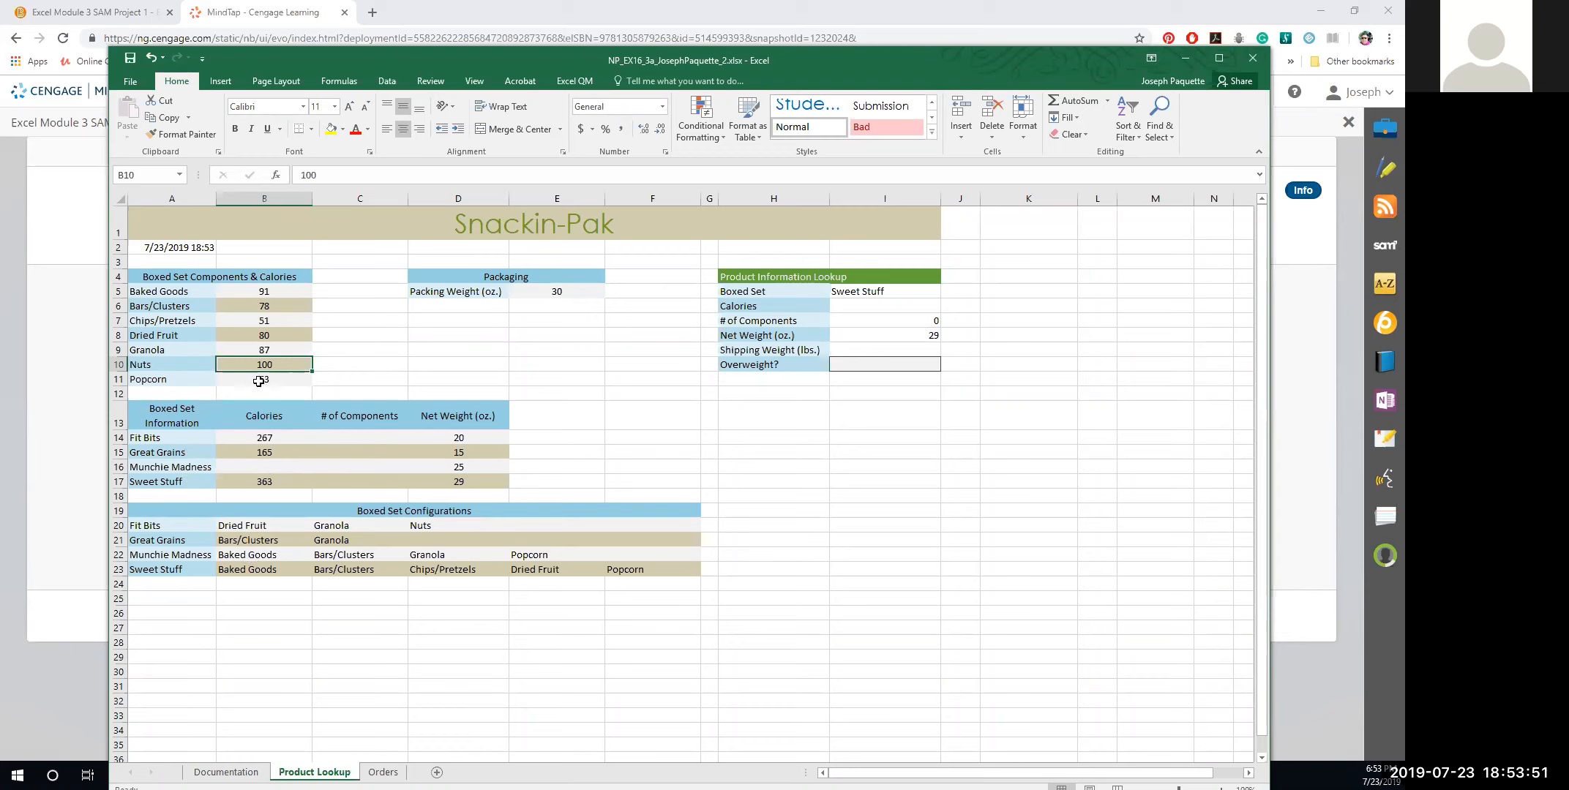
Enter =SUM(B5,B6,B9,B11) in B16 to total the Munchie Madness calories, and check the formula.
click(258, 466)
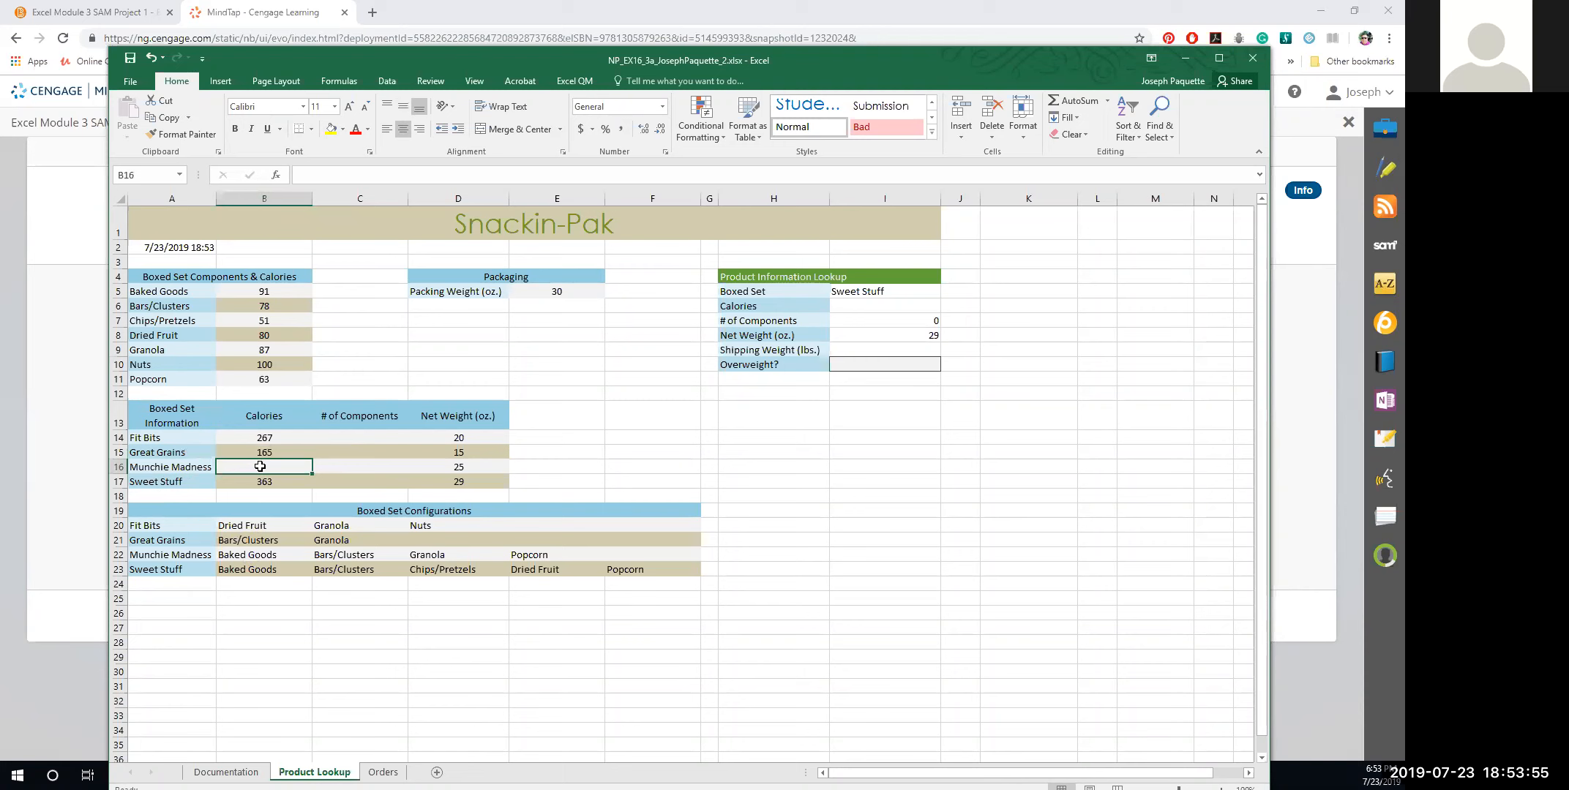
text(=sum()
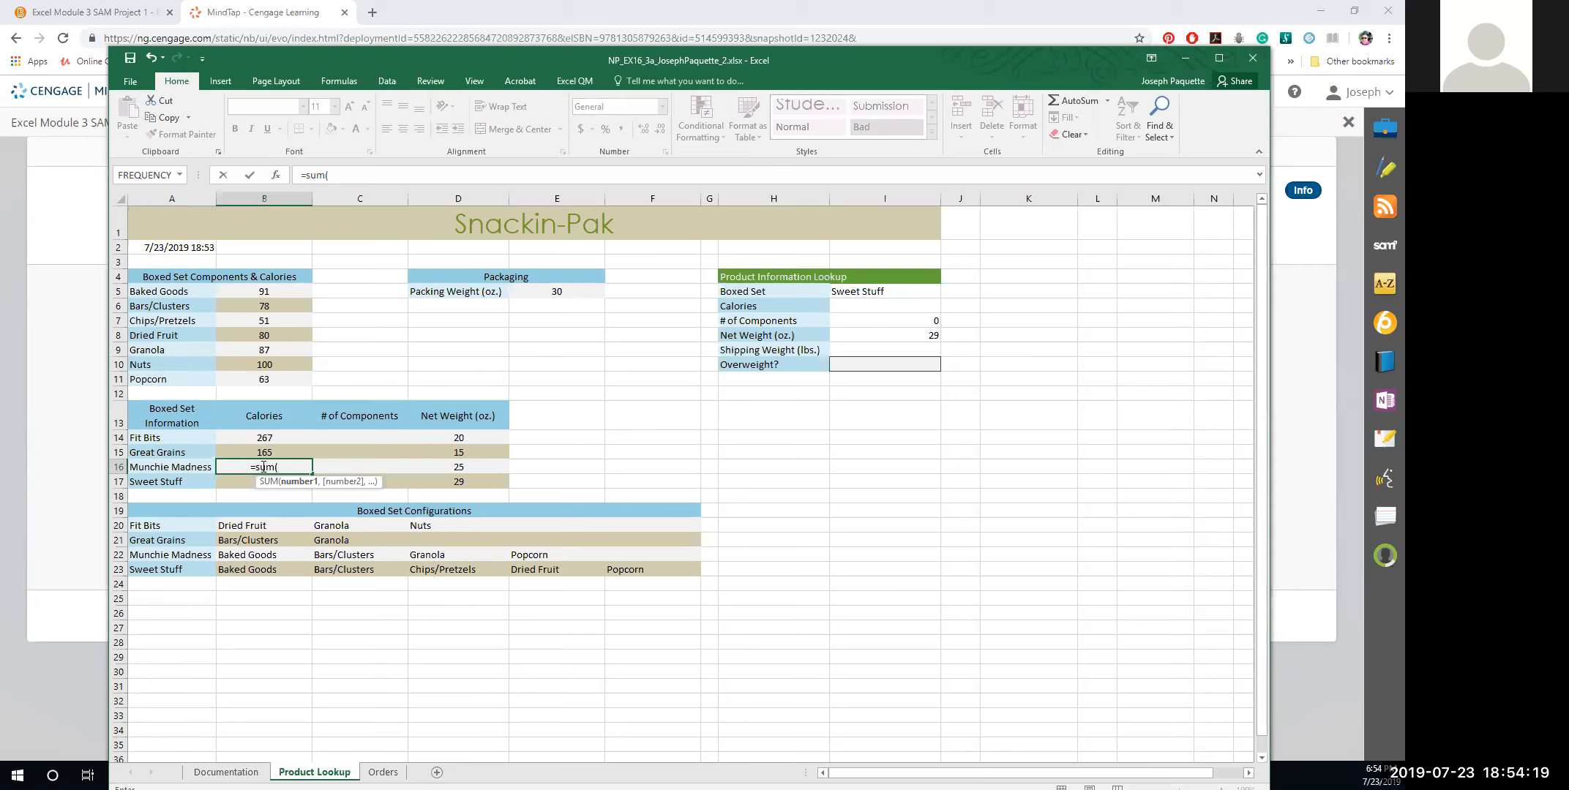
click(237, 291)
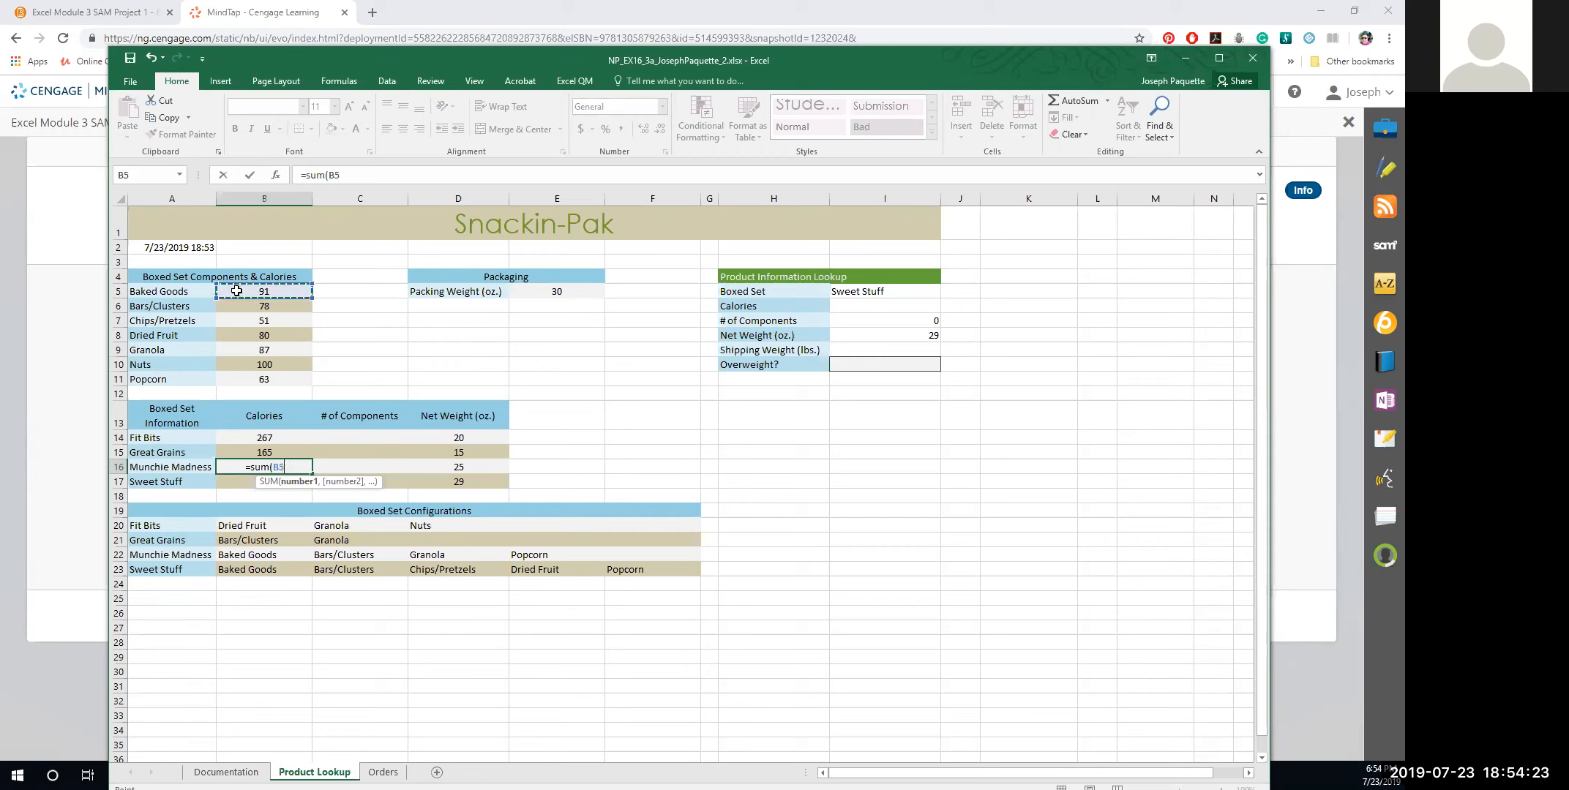
text(,)
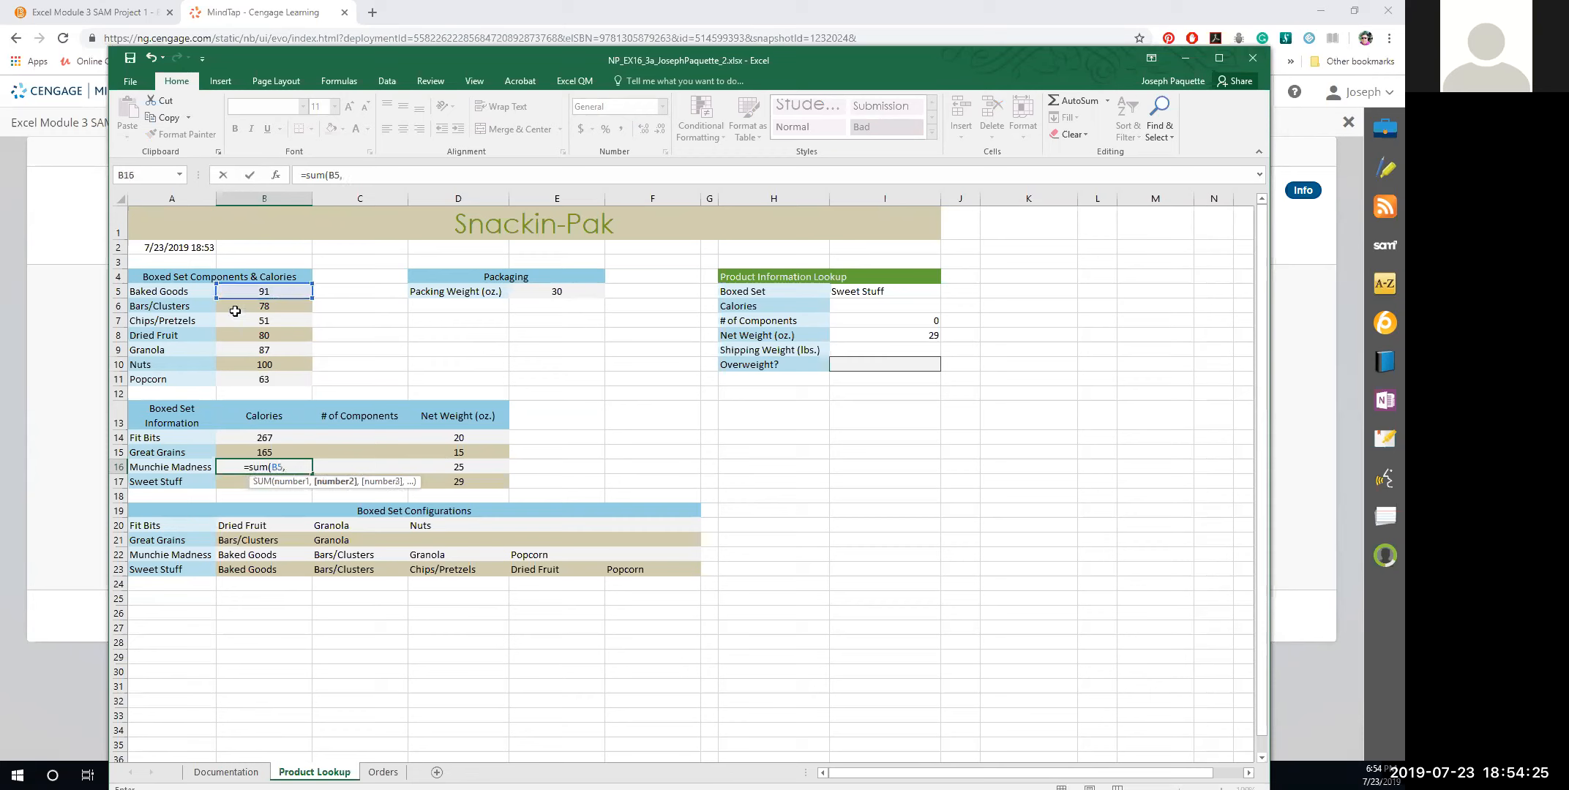
click(236, 306)
text(,)
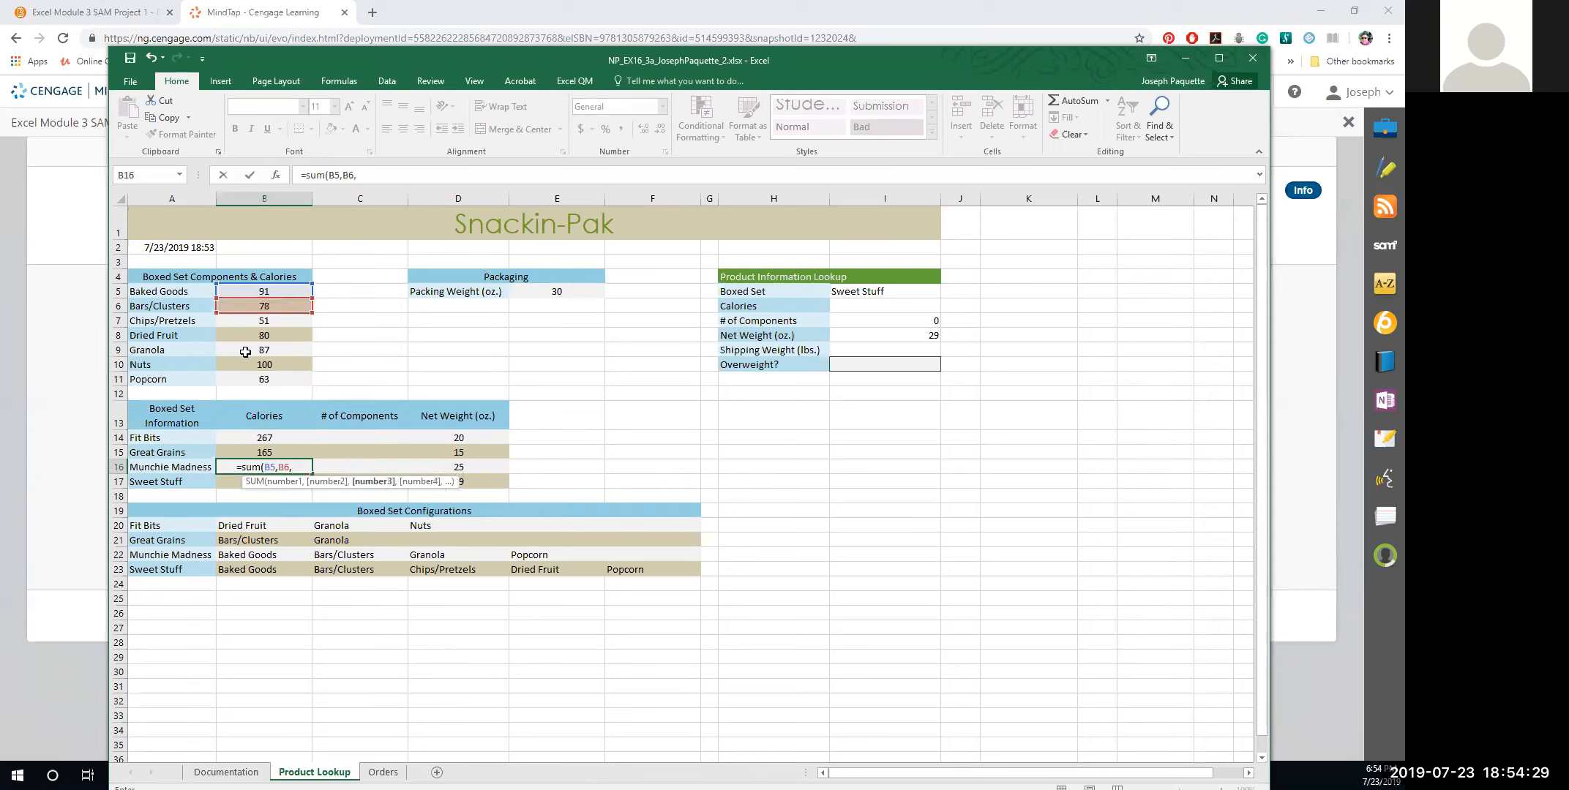
click(245, 352)
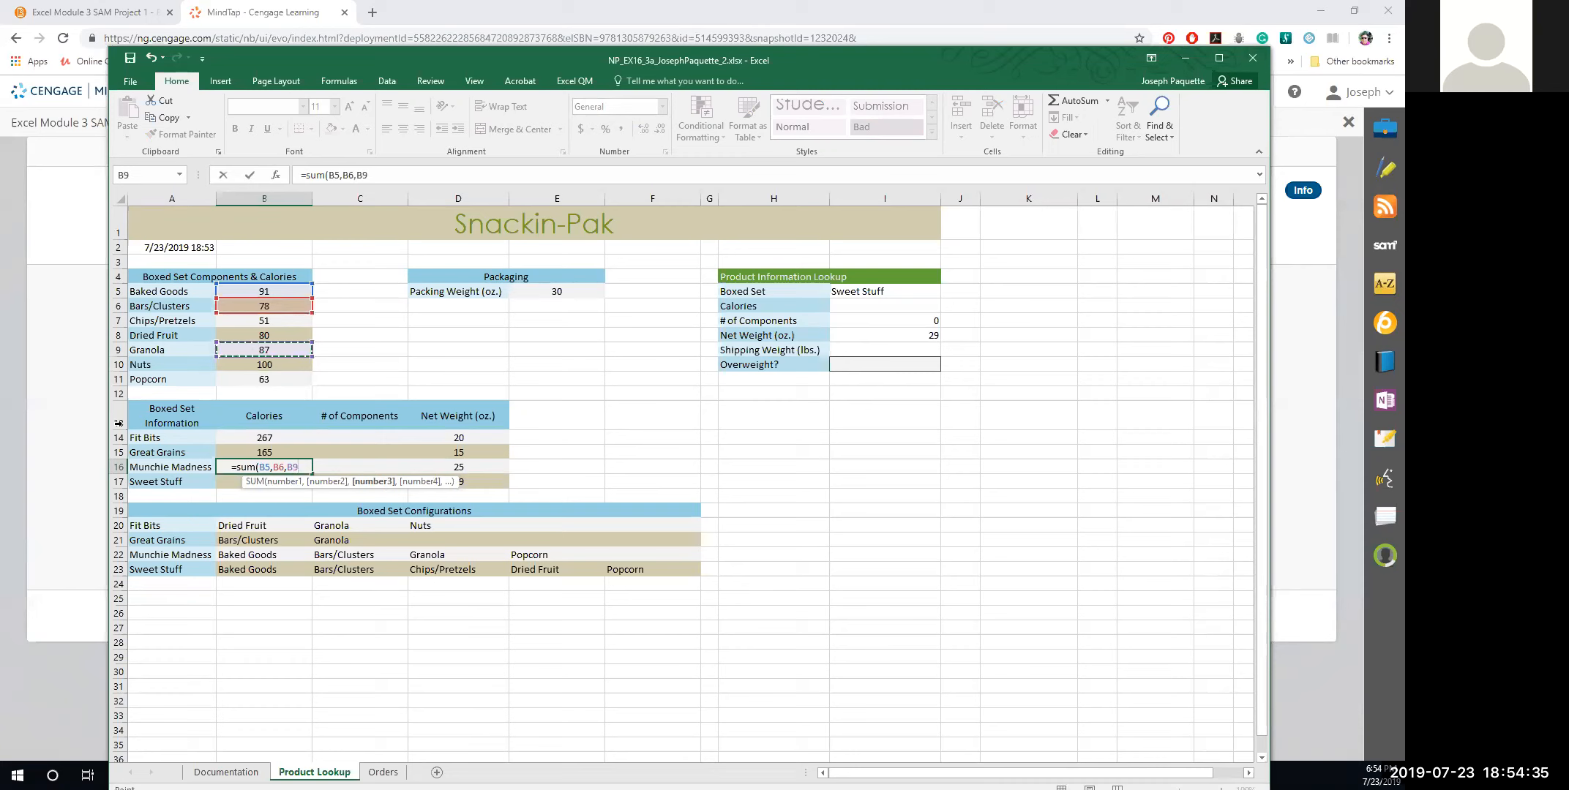
text(,)
click(258, 382)
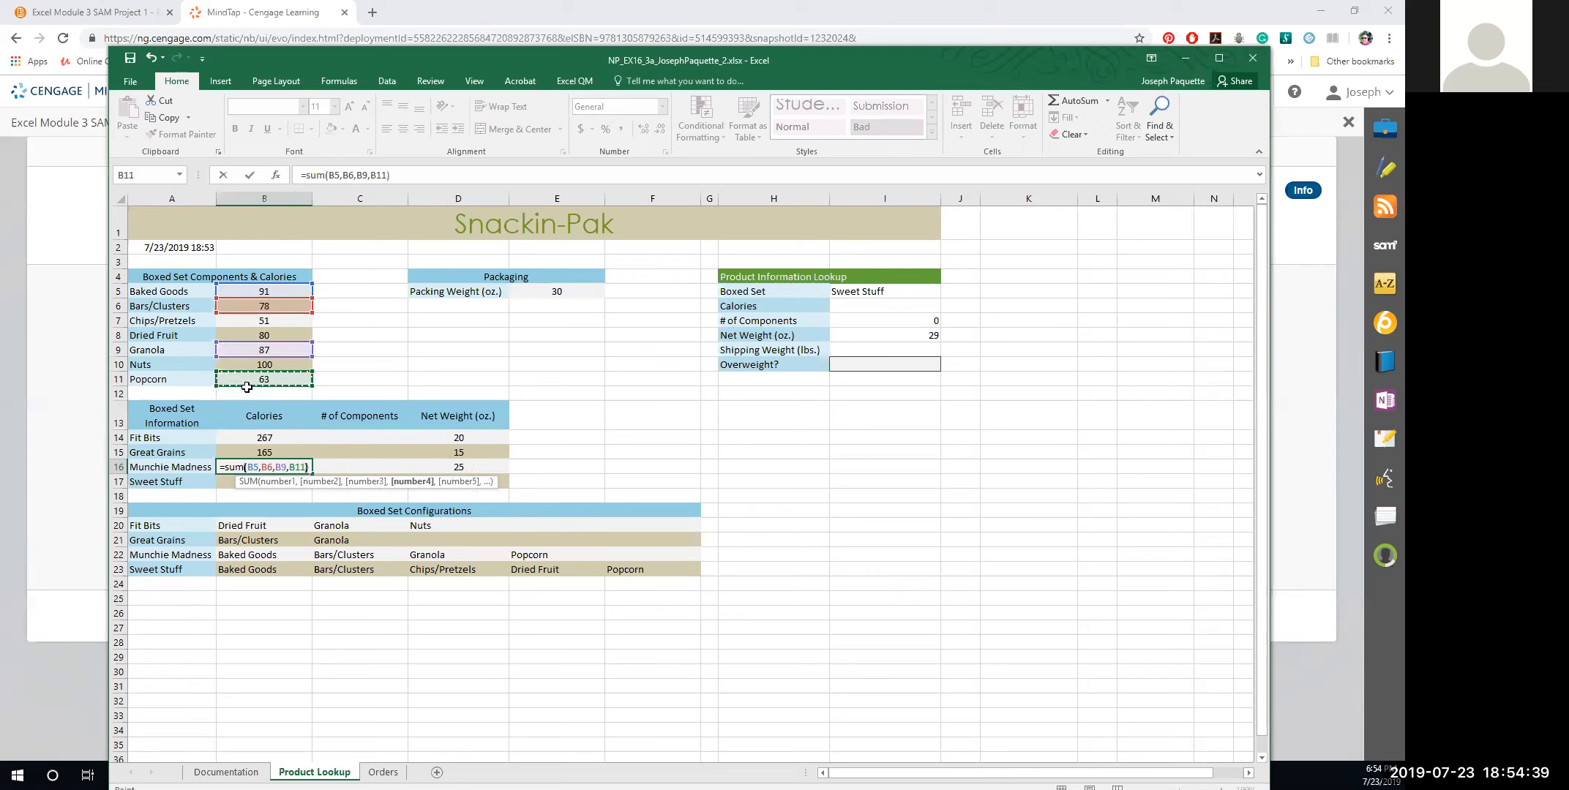
text())
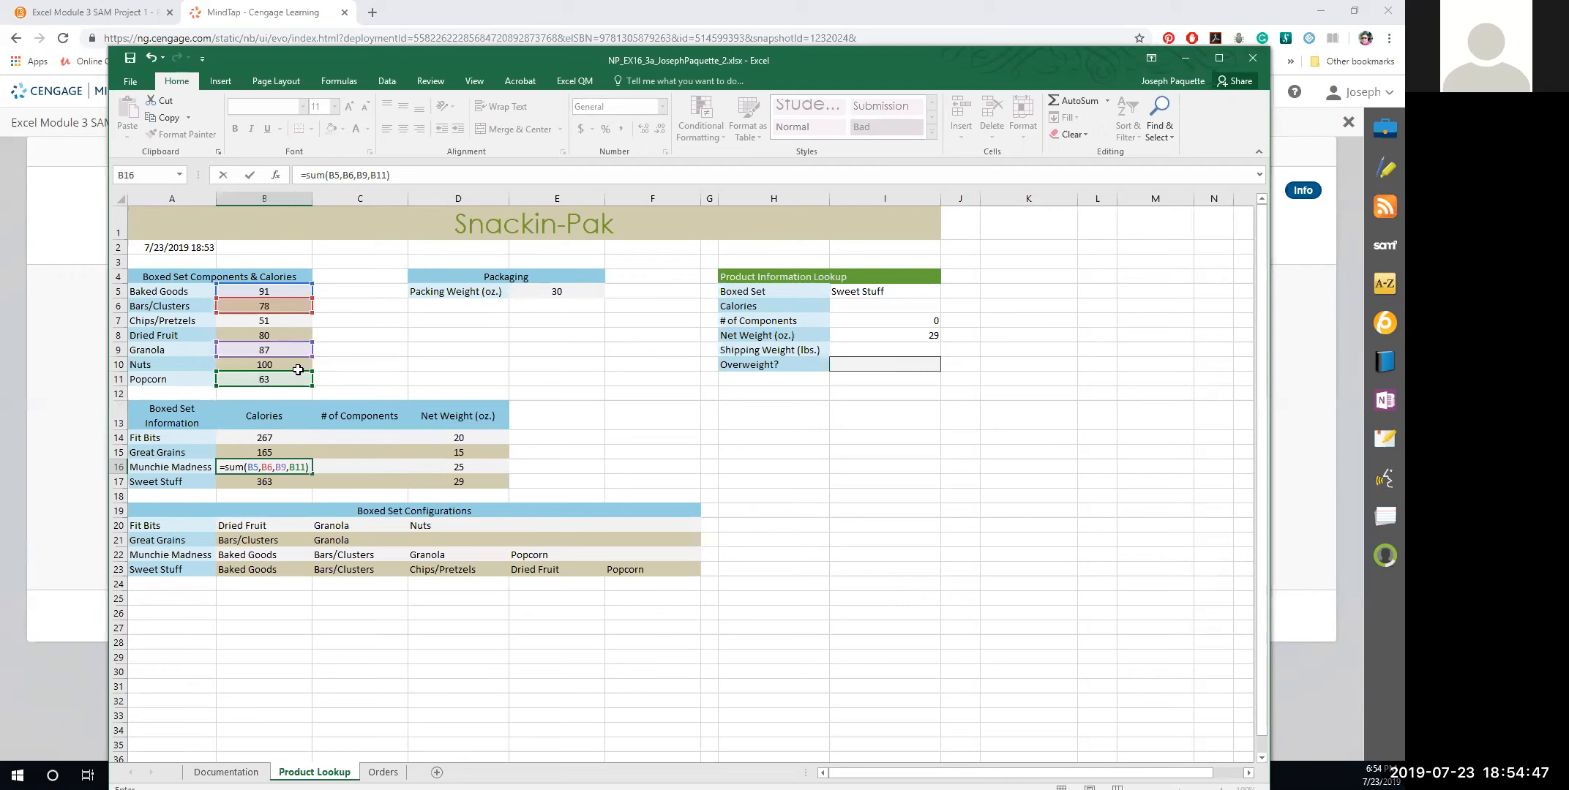
key(Return)
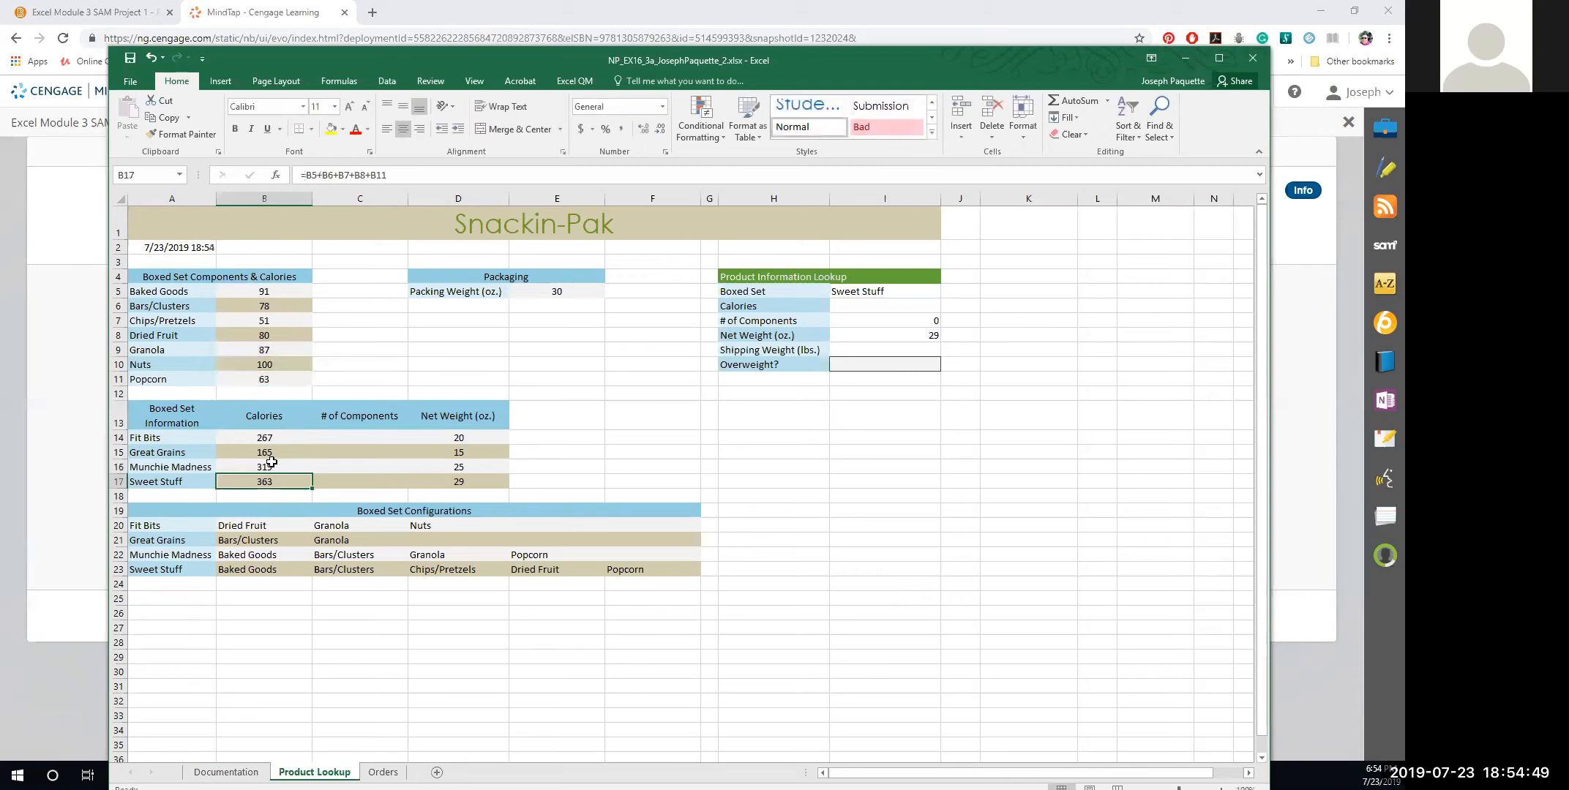
click(282, 471)
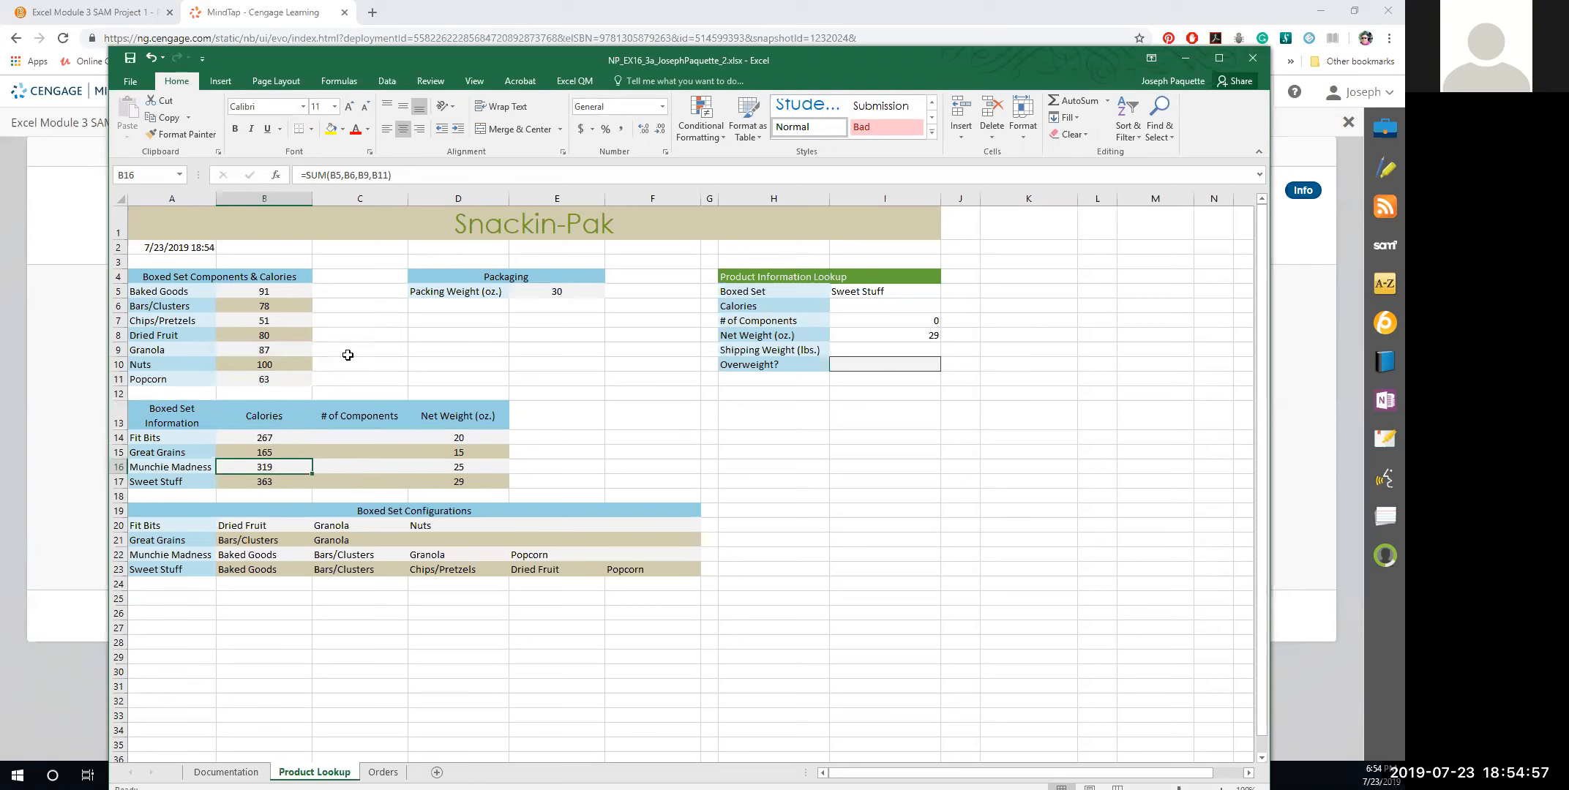
Enter =COUNTA(B20:F20) in C14 to count the Fit Bits components.
click(365, 439)
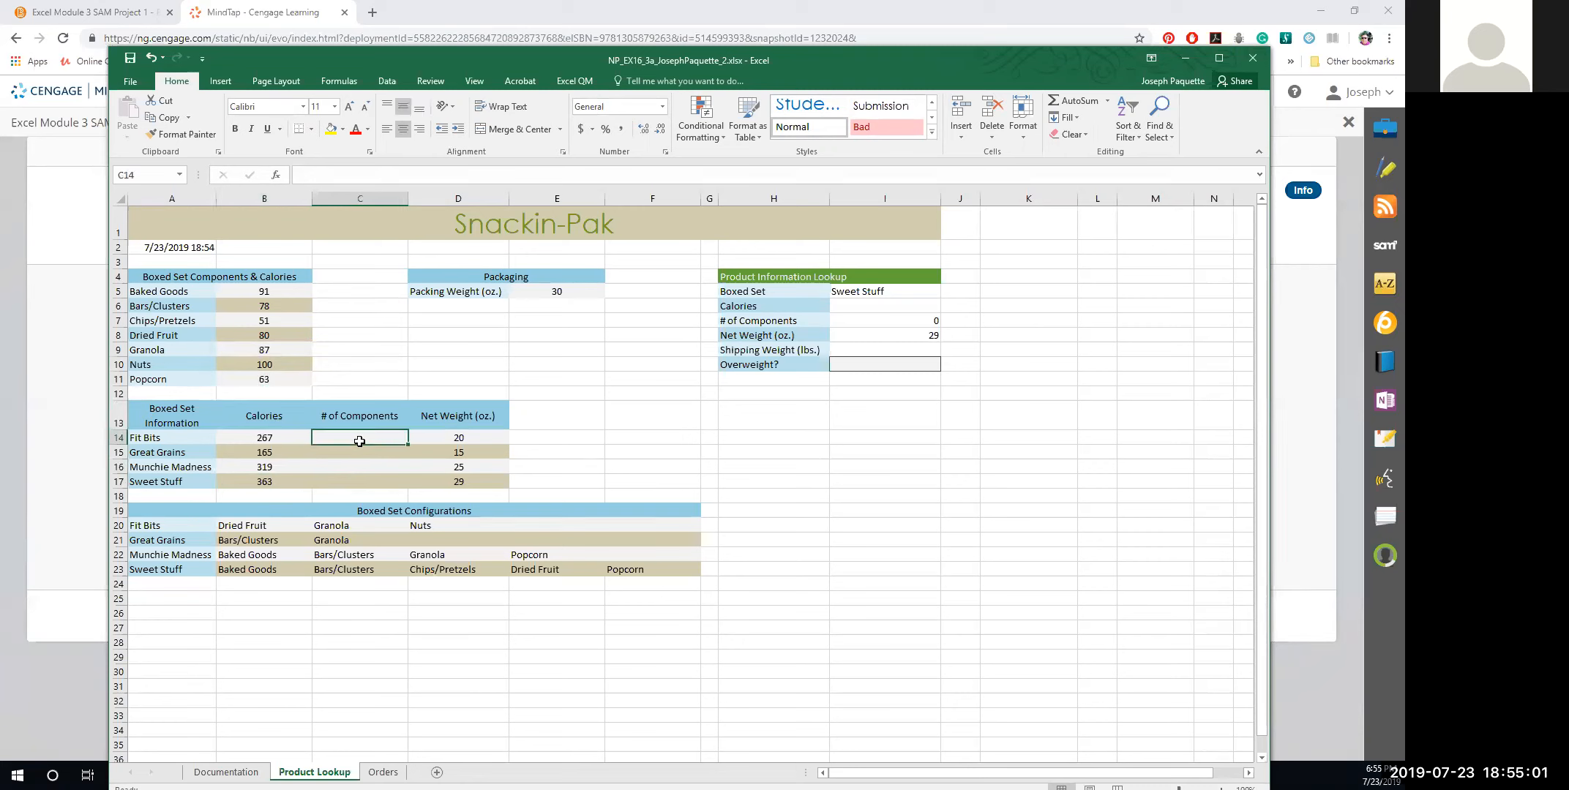
text(=)
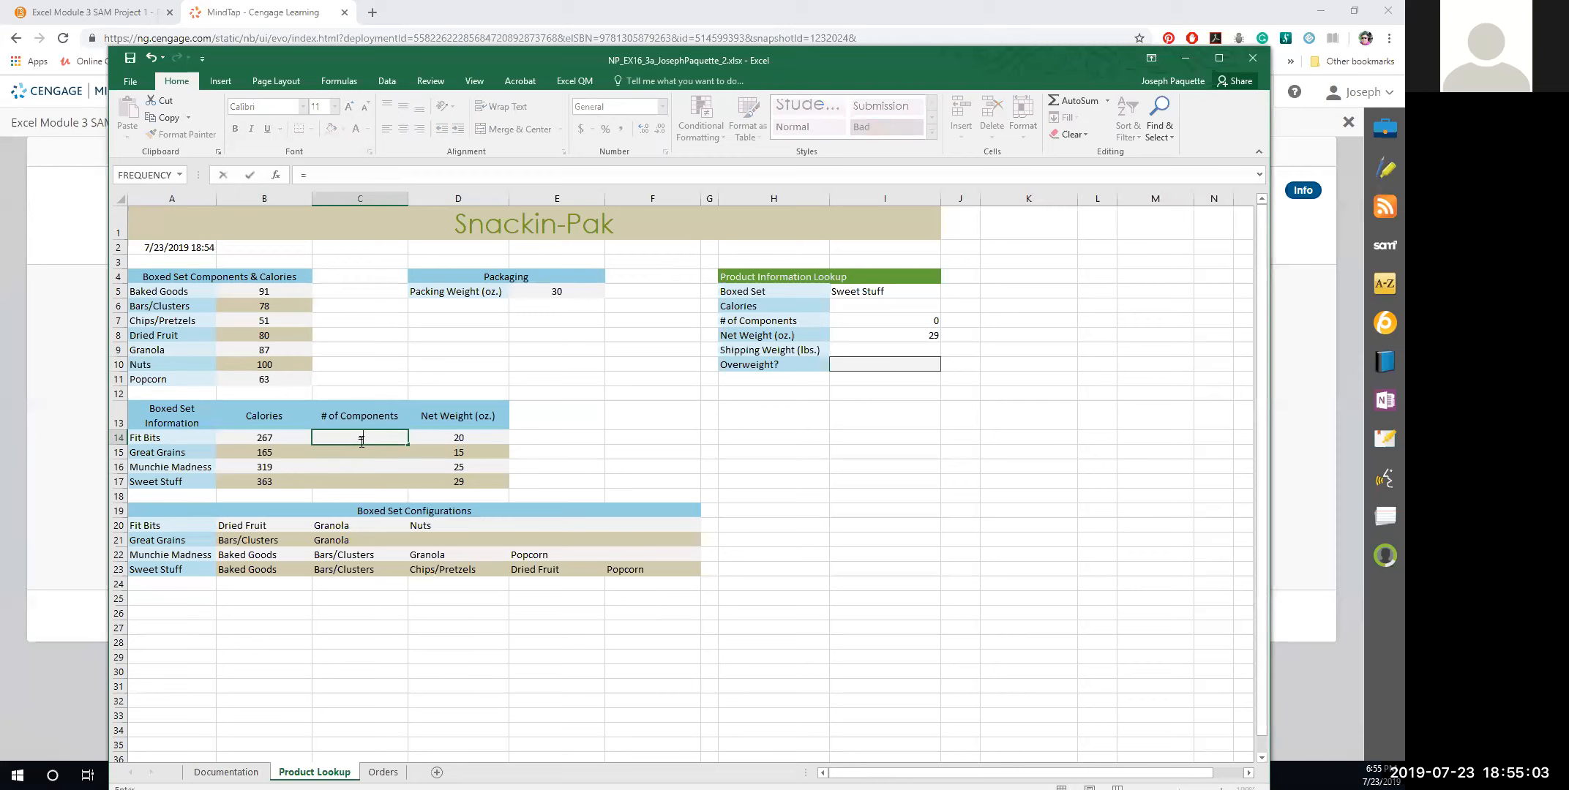
text(counta)
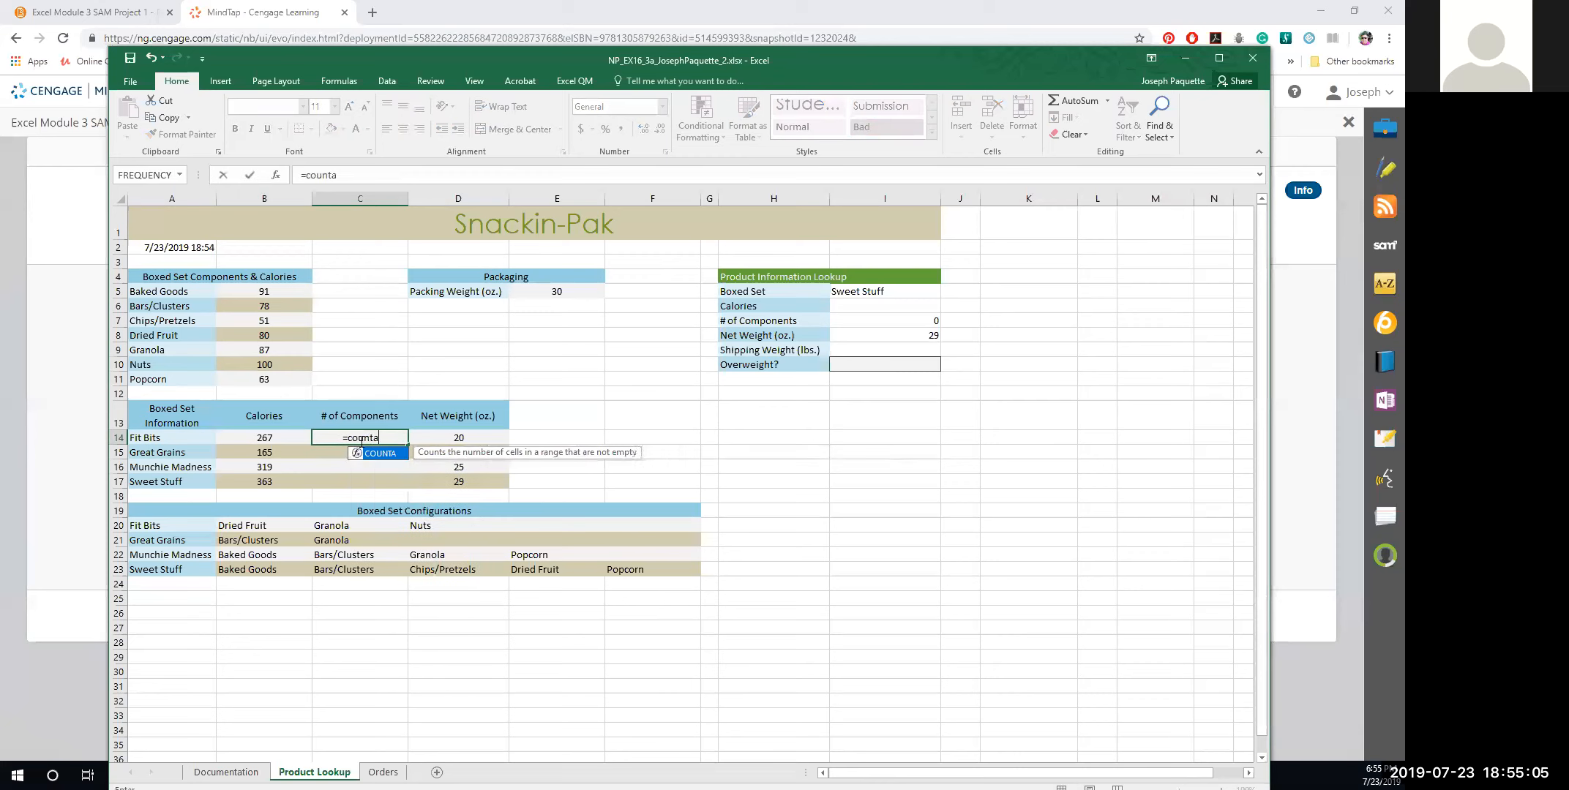
double_click(380, 454)
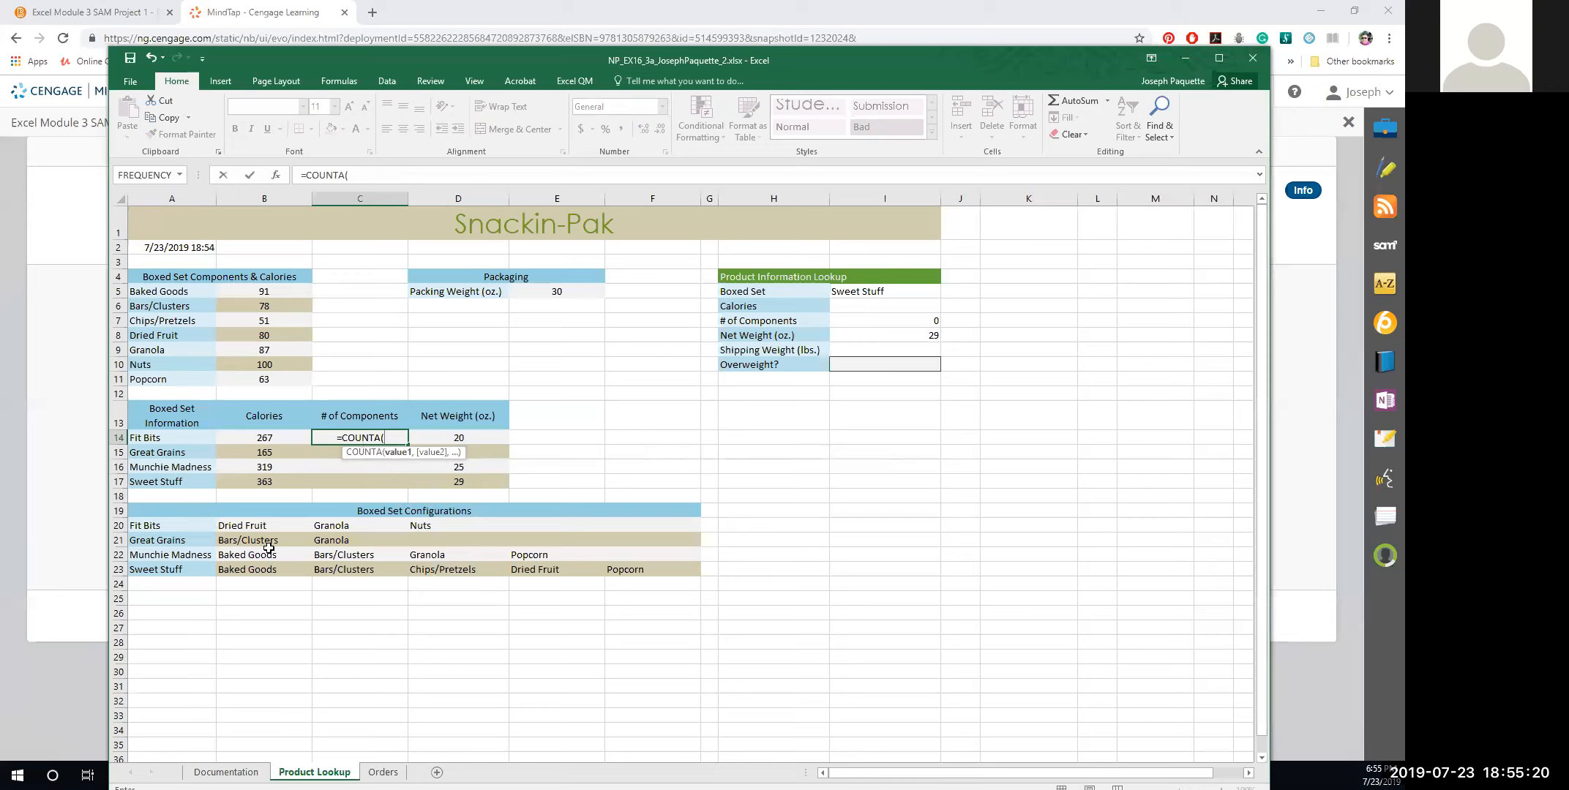
drag(249, 526, 620, 530)
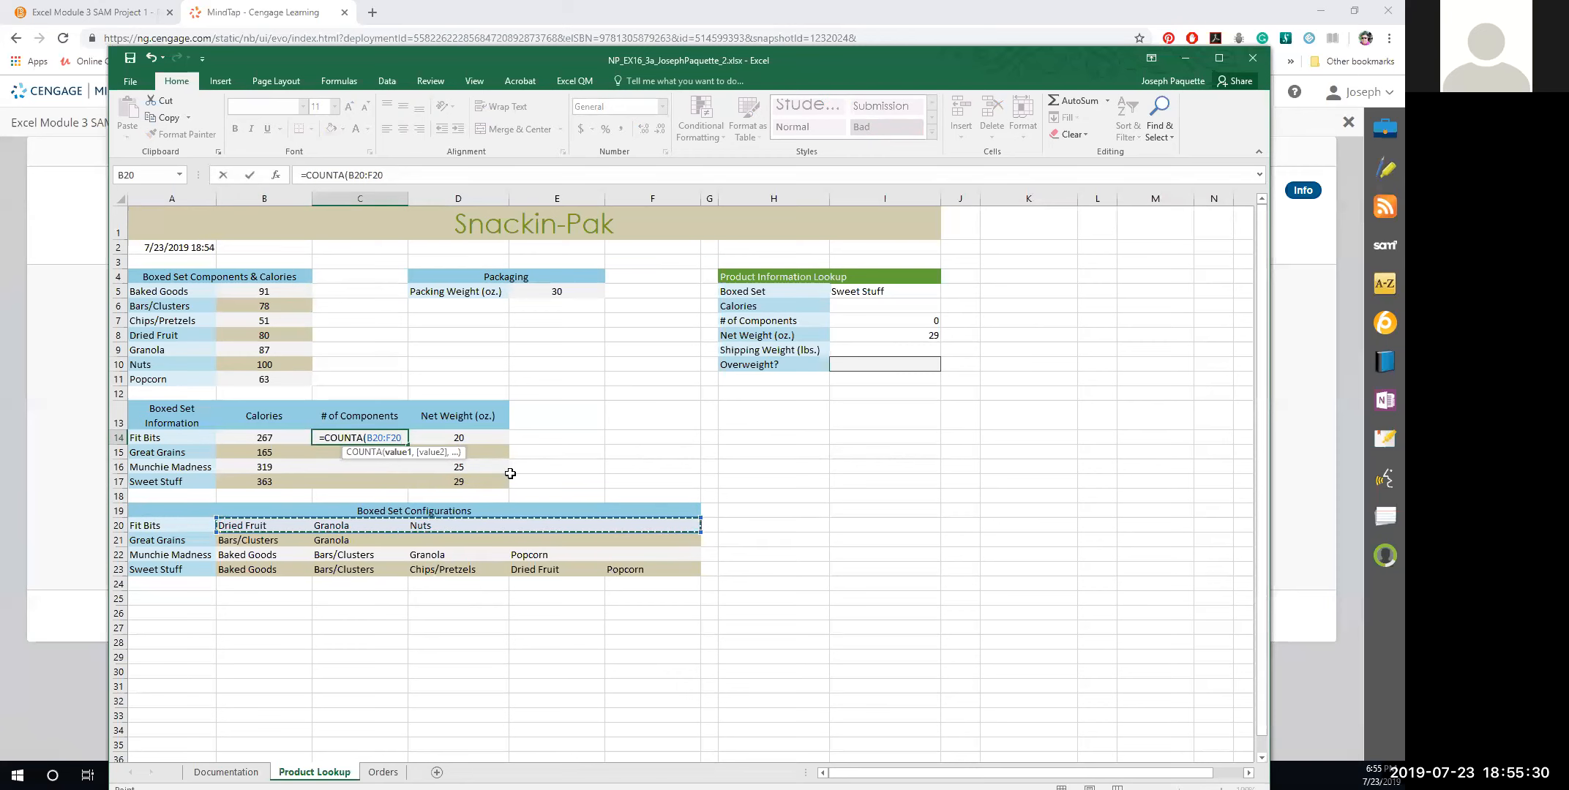
text())
key(Return)
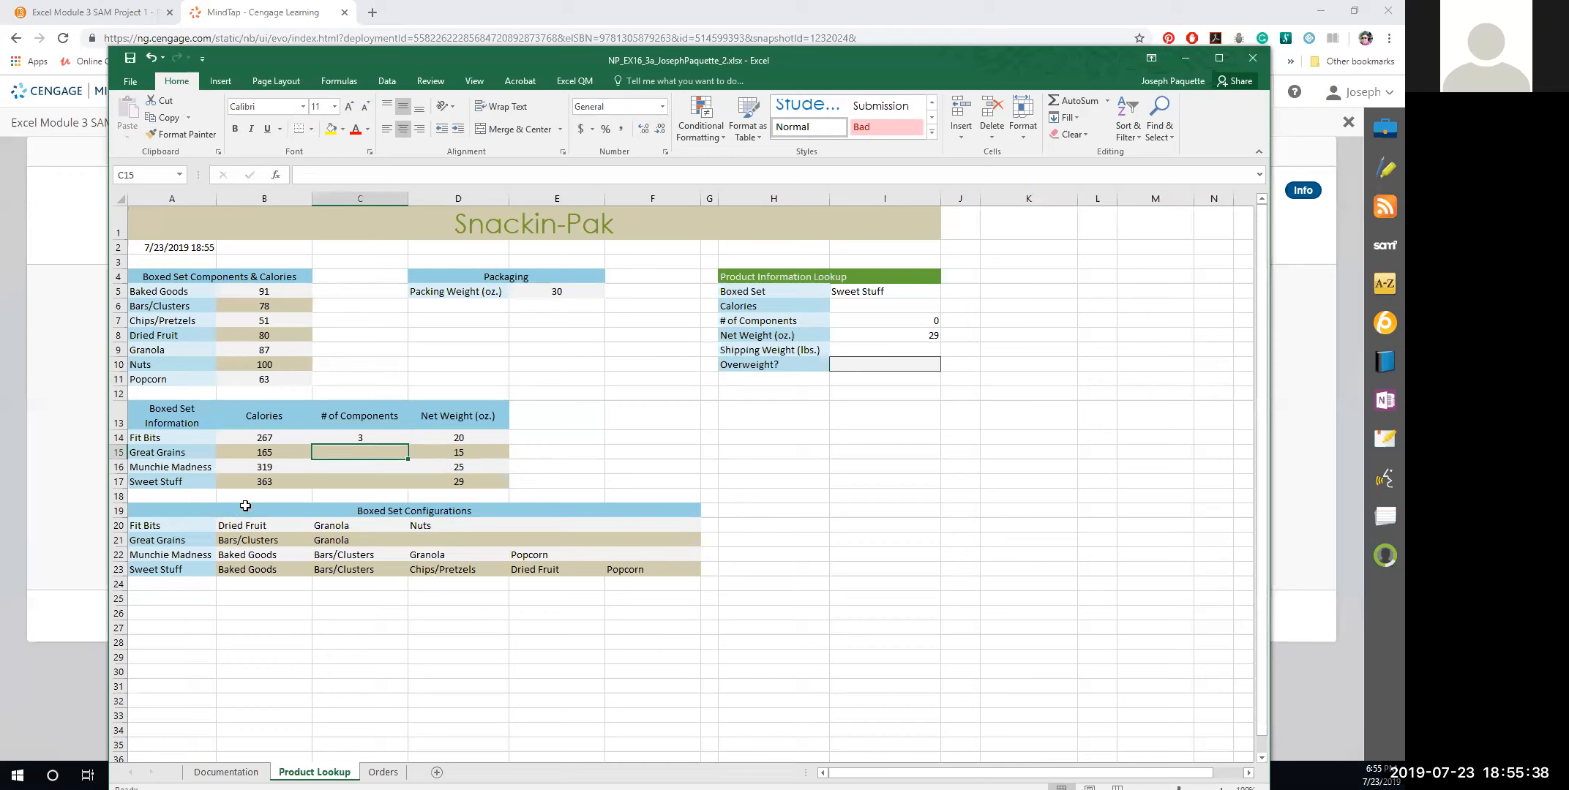
Copy the COUNTA formula from C14, paste only the formula into C15:C17, and check the copy in C16.
click(340, 436)
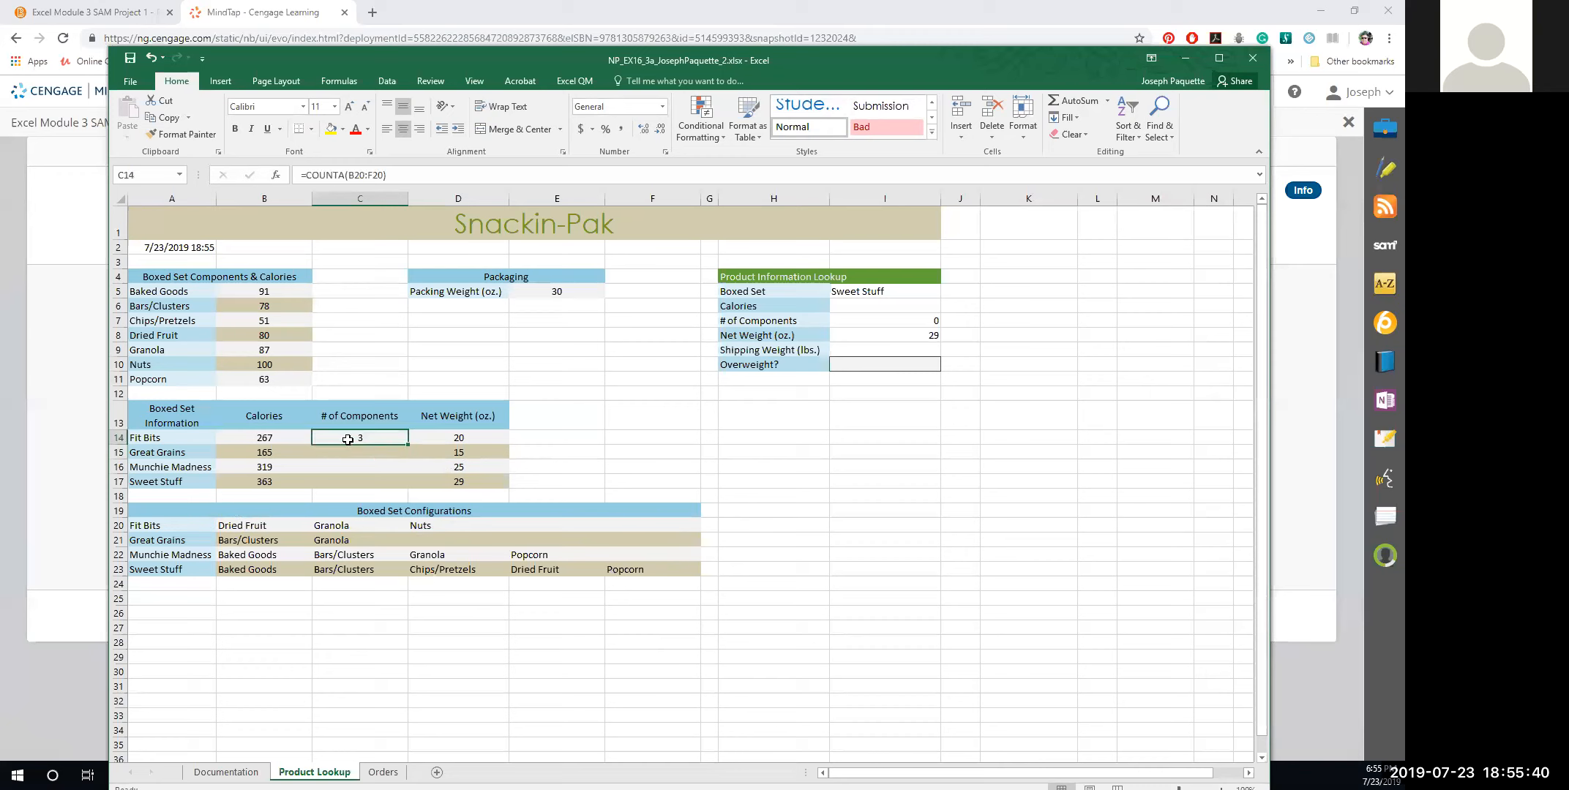
right_click(346, 438)
click(381, 137)
drag(354, 447, 344, 475)
right_click(345, 475)
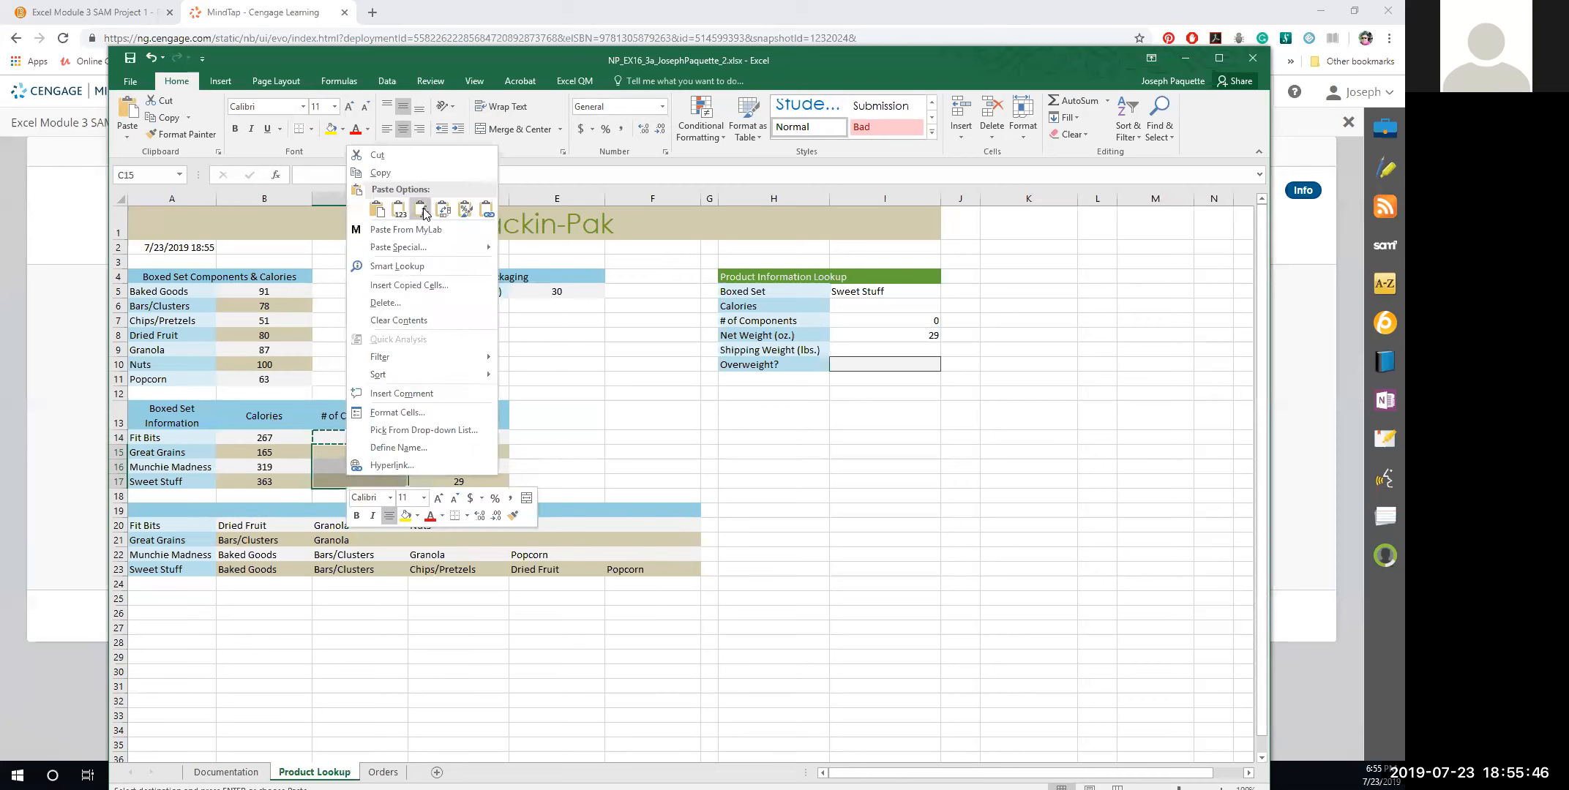
click(424, 211)
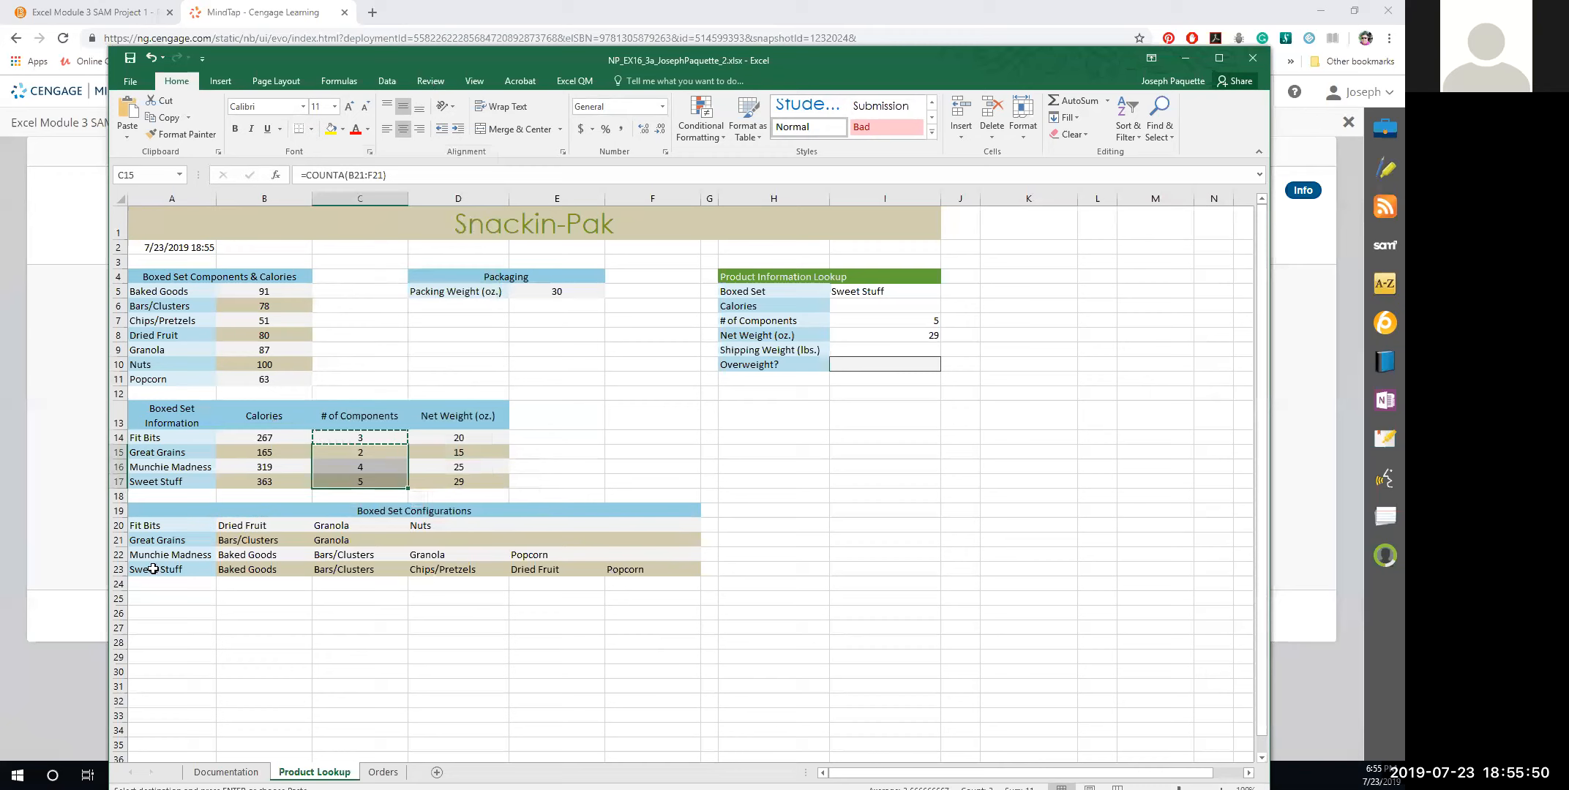
click(368, 466)
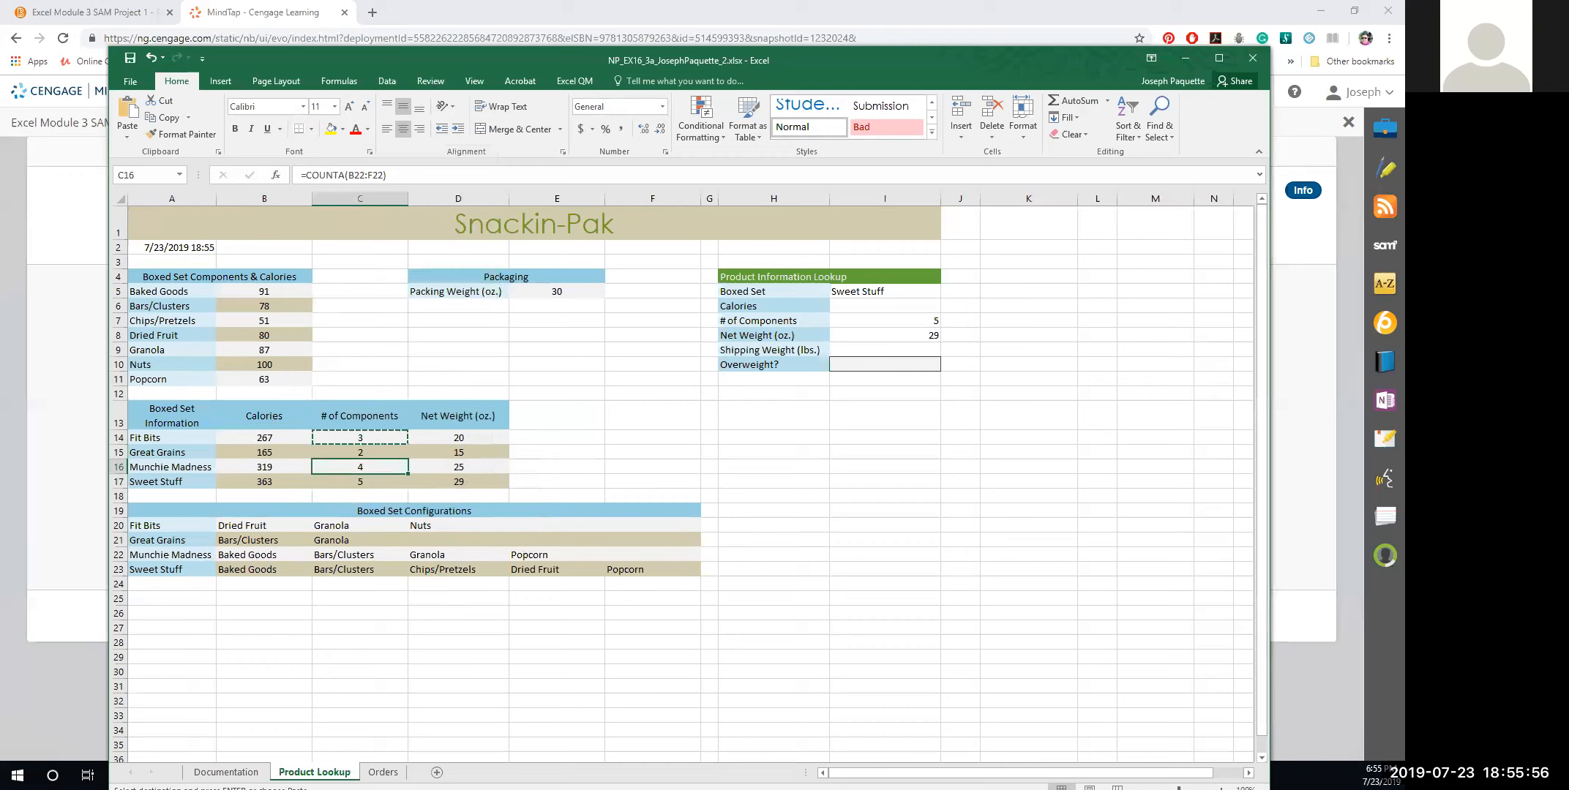
Maximize the workbook window and apply the Input cell style to the Boxed Set value in I5.
click(862, 291)
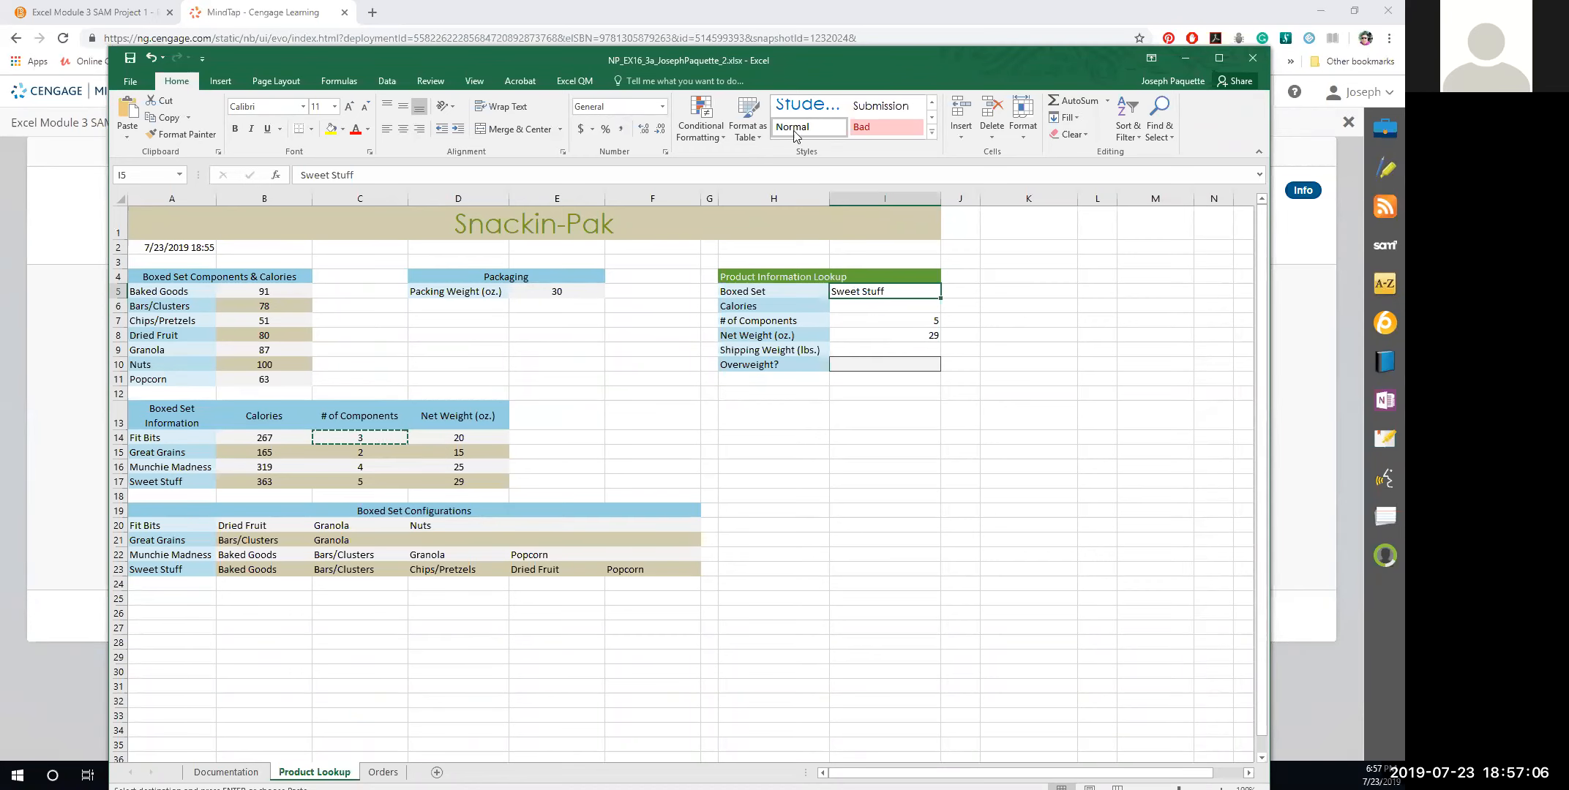
click(934, 136)
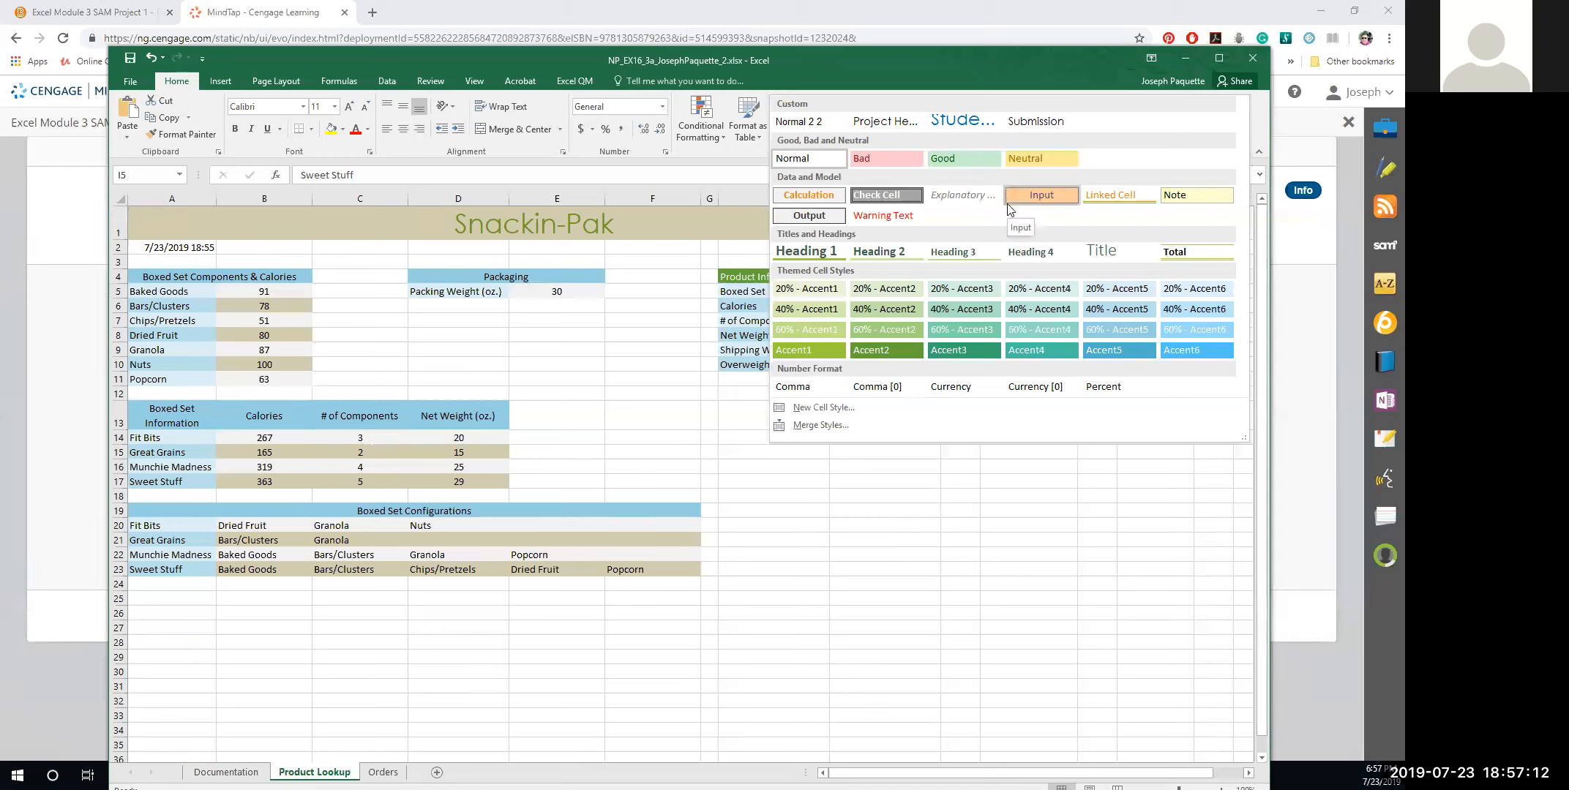
click(1224, 56)
click(1224, 55)
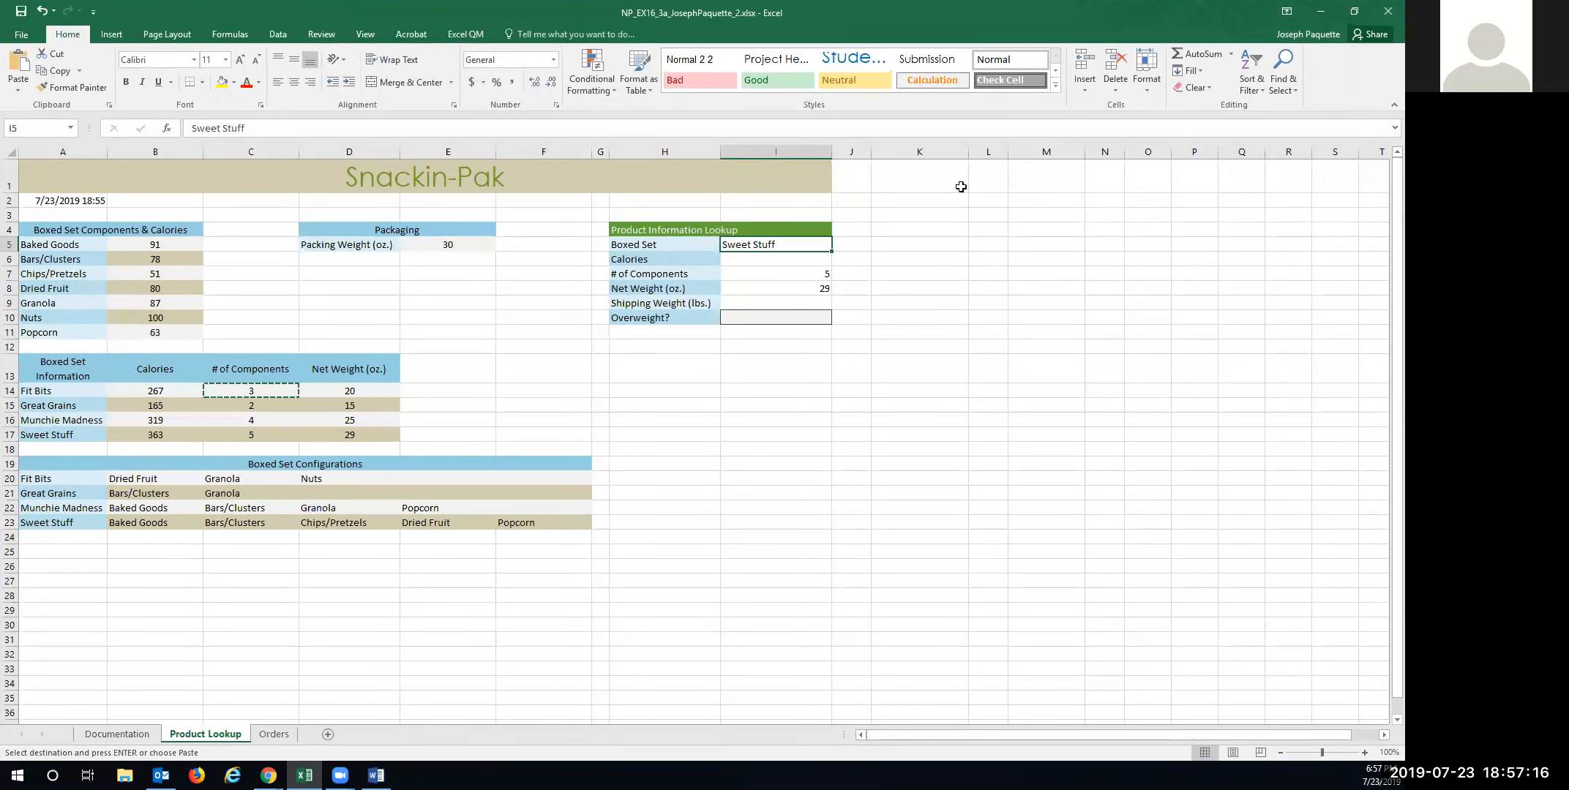
click(1056, 86)
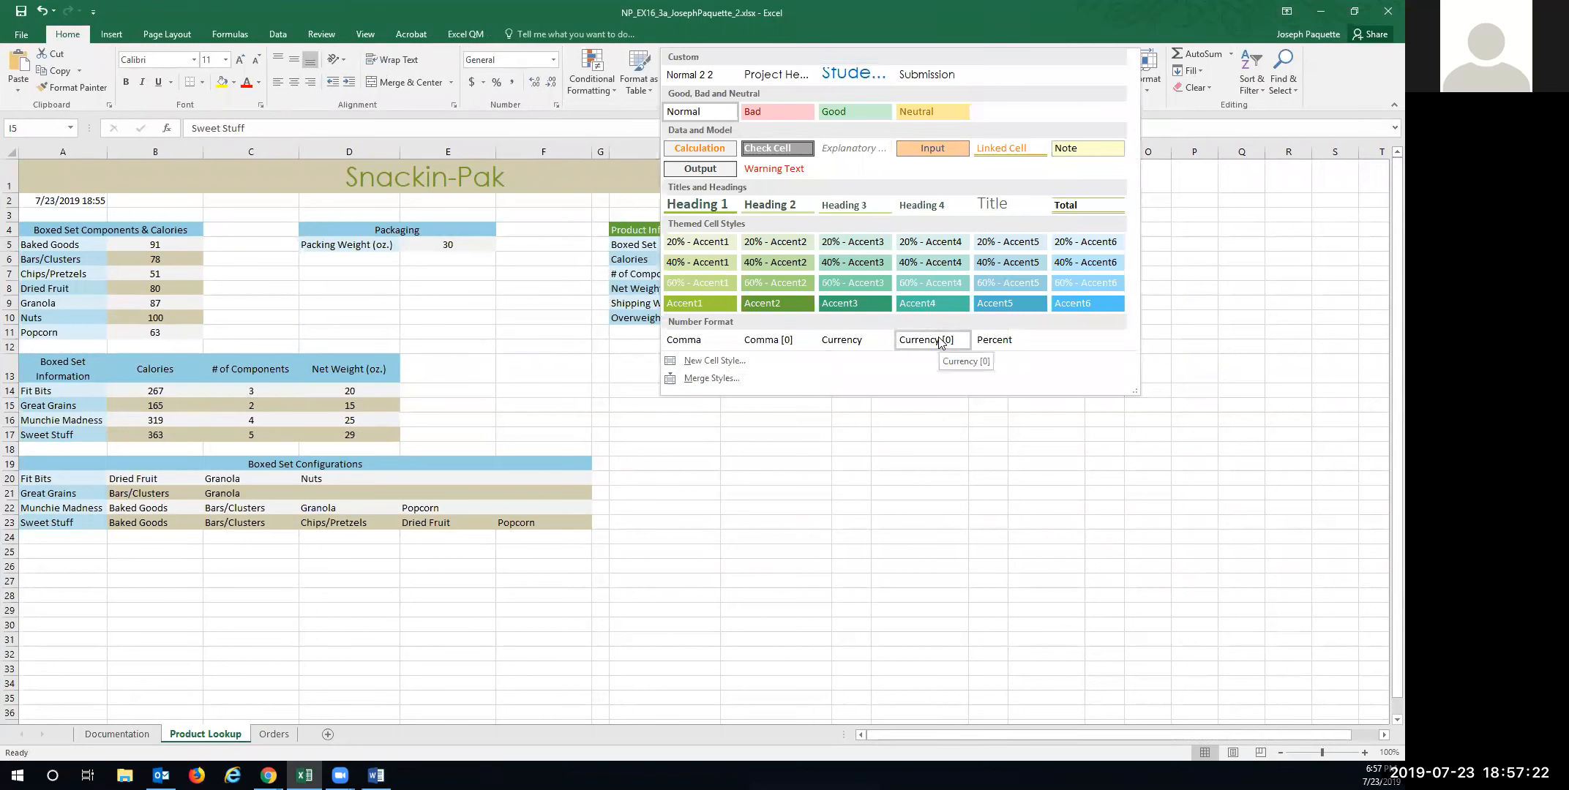
click(942, 145)
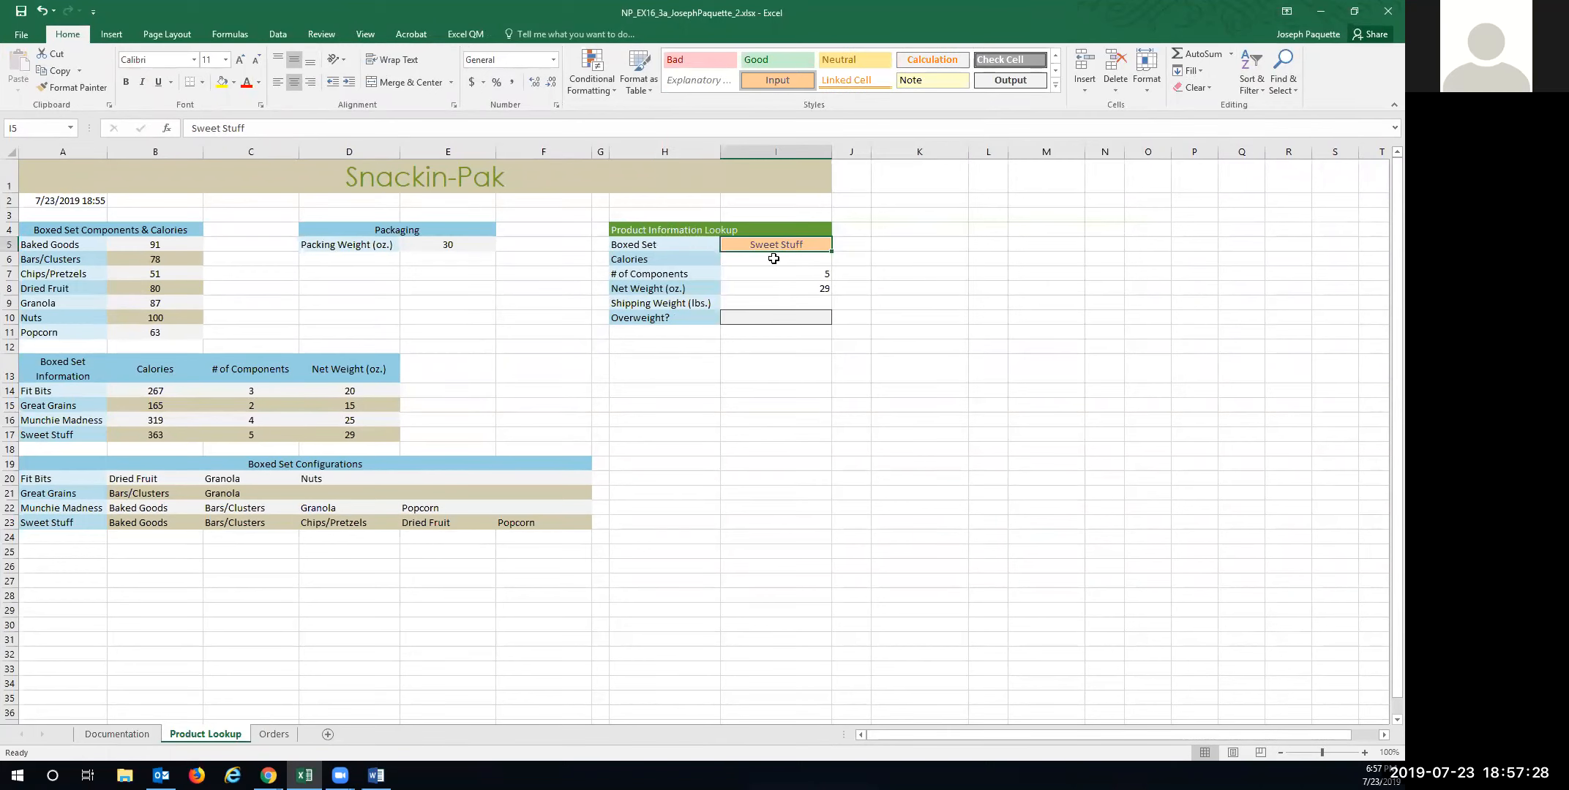
Apply the Output cell style to I6:I8 and the Calculation cell style to the Shipping Weight cell I9.
drag(773, 263, 774, 286)
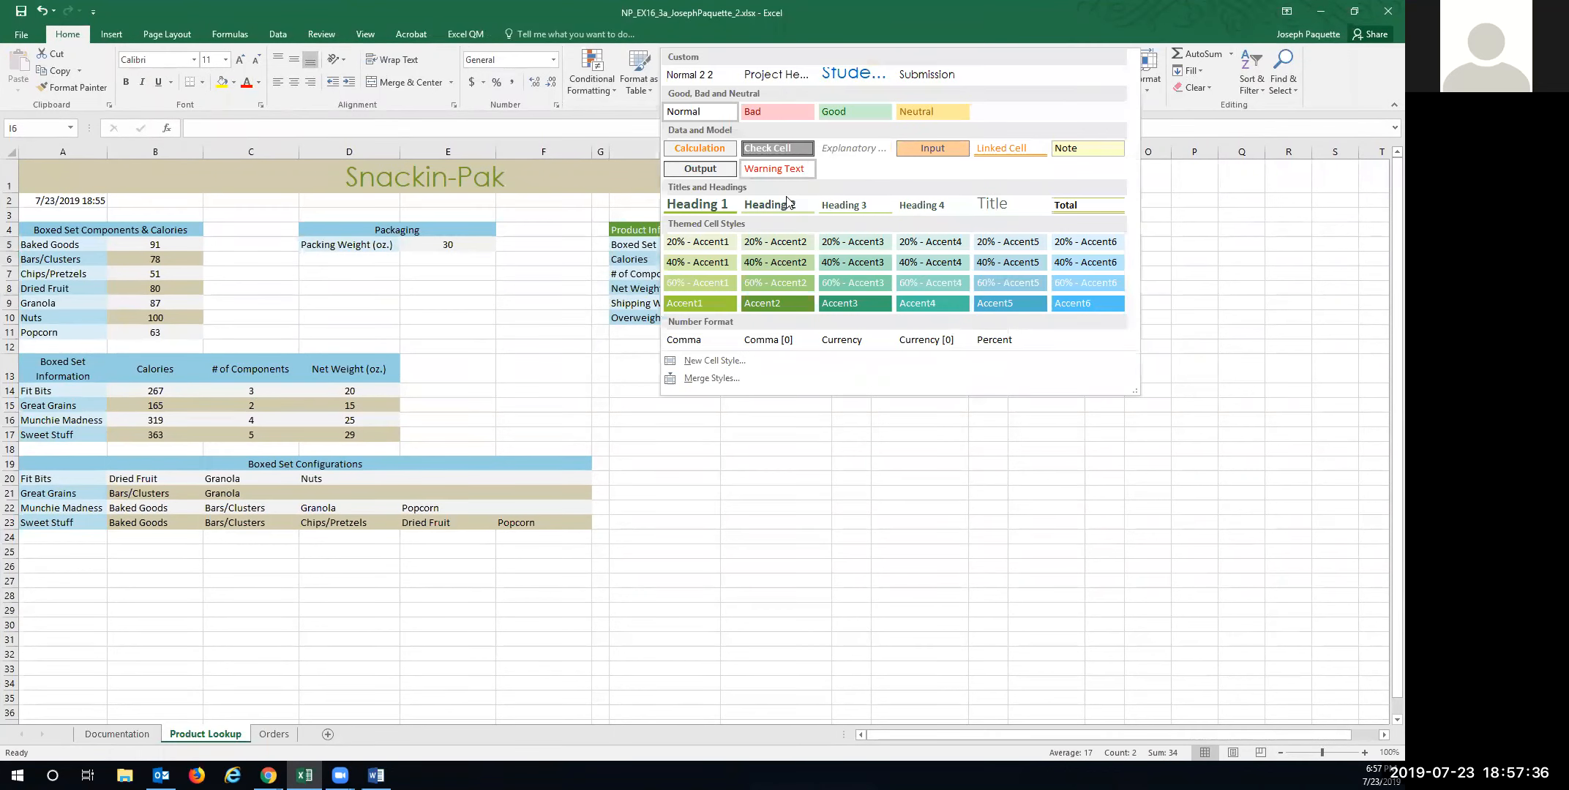
click(692, 173)
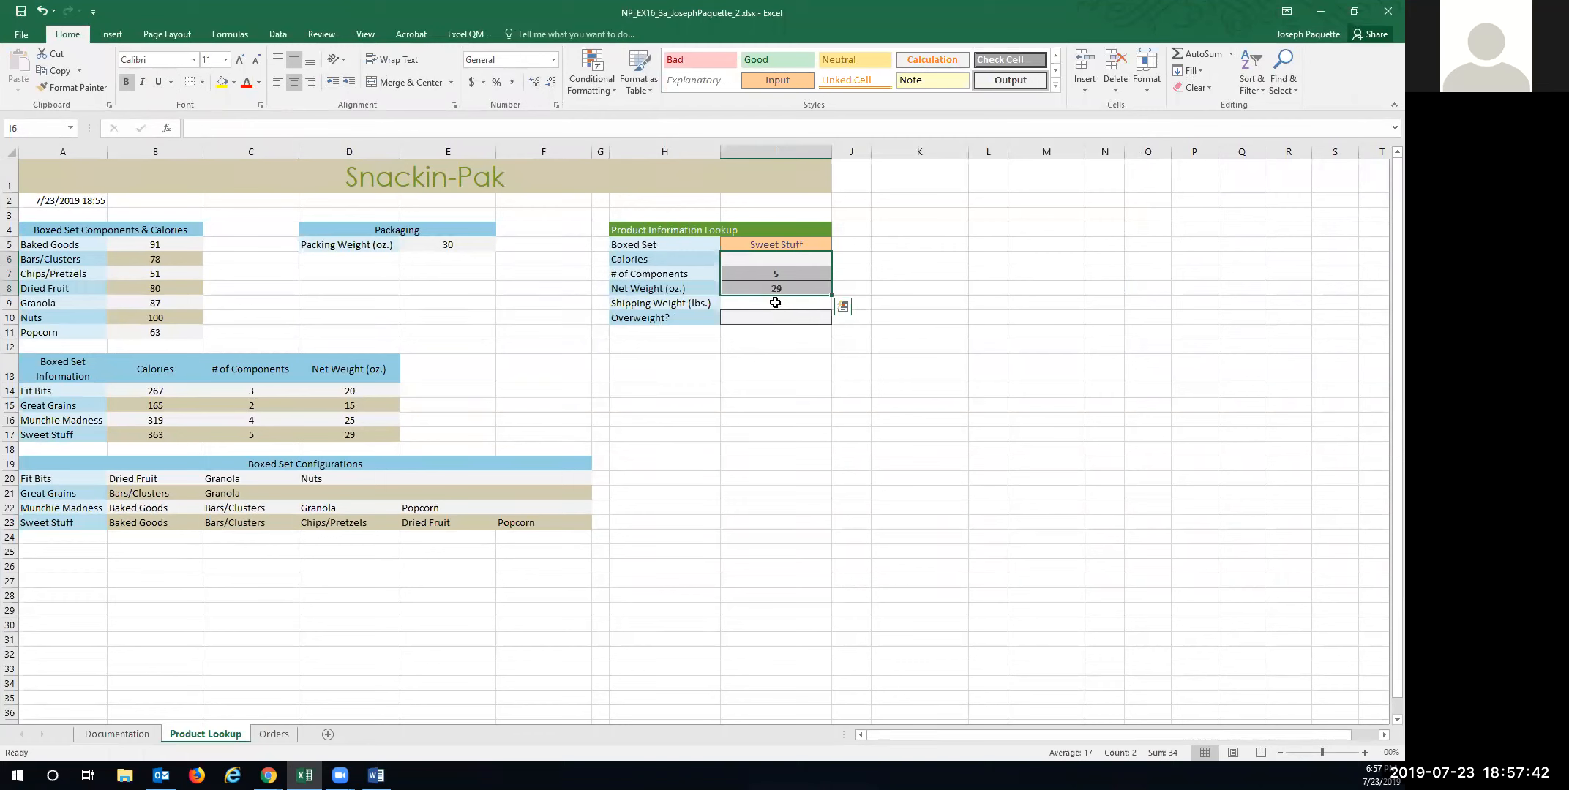
click(774, 302)
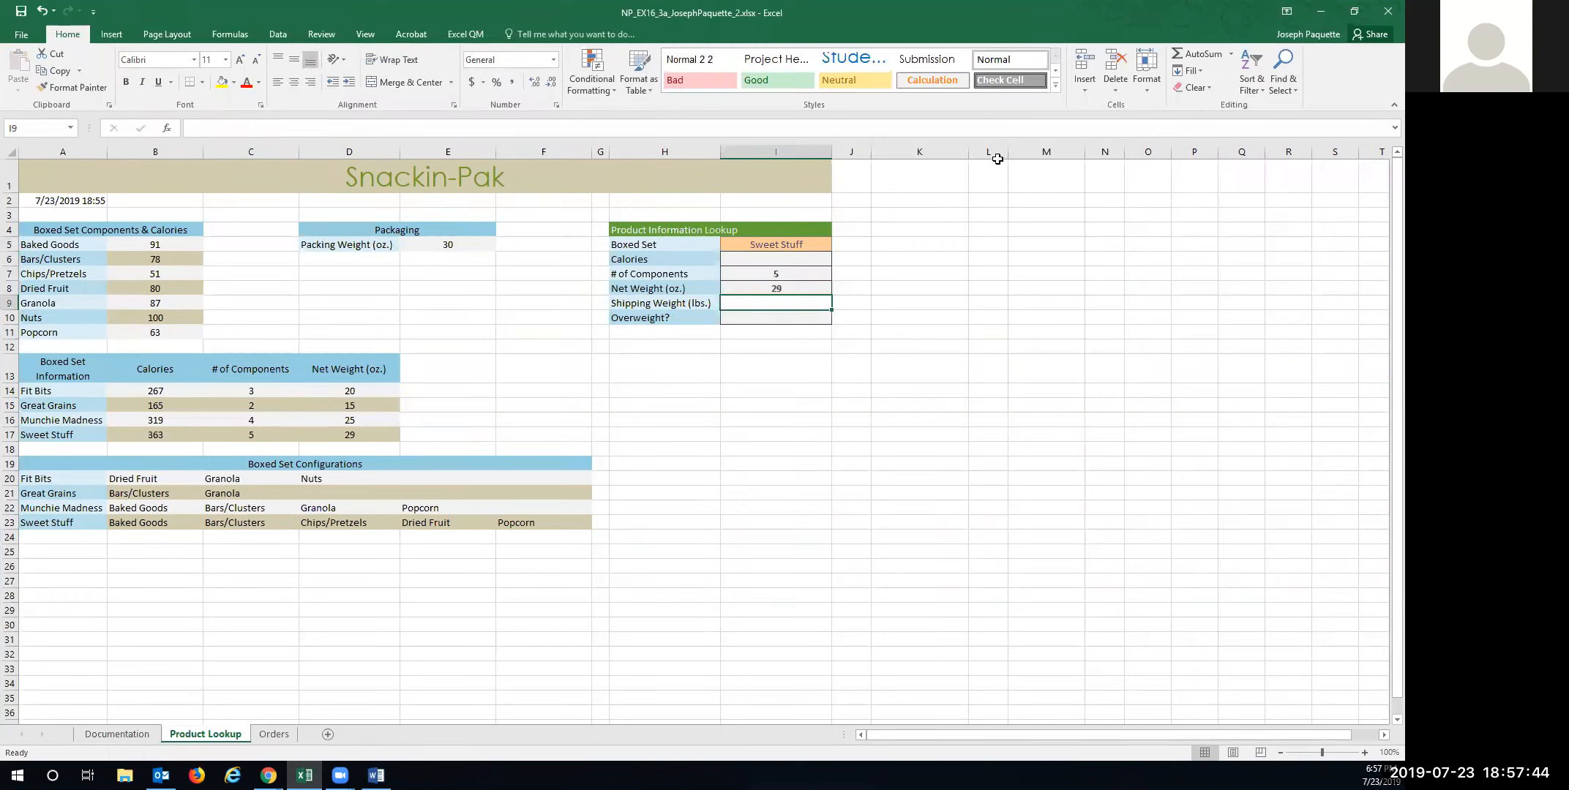
click(1056, 87)
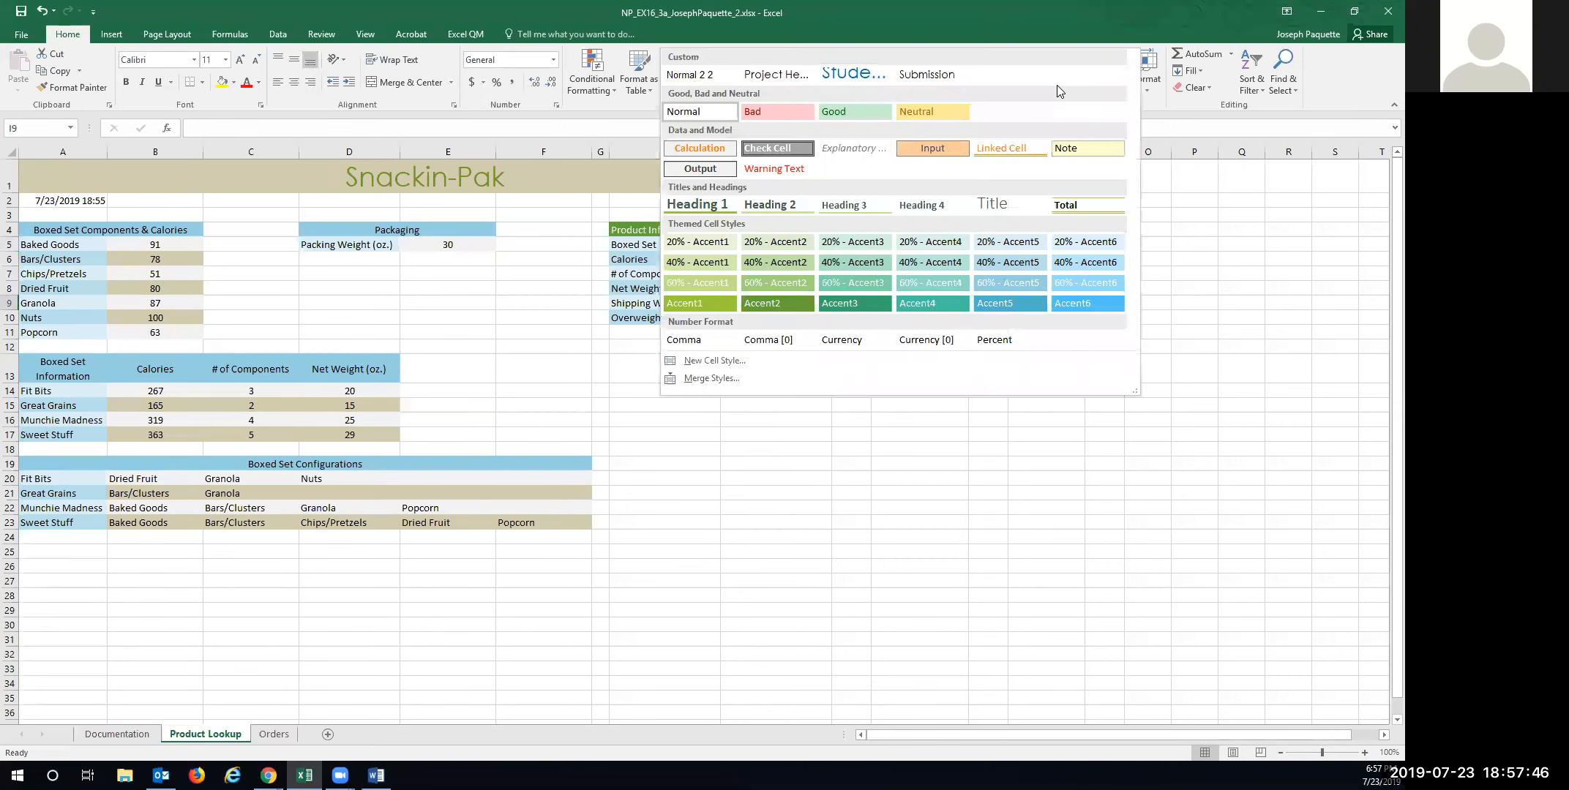
click(708, 149)
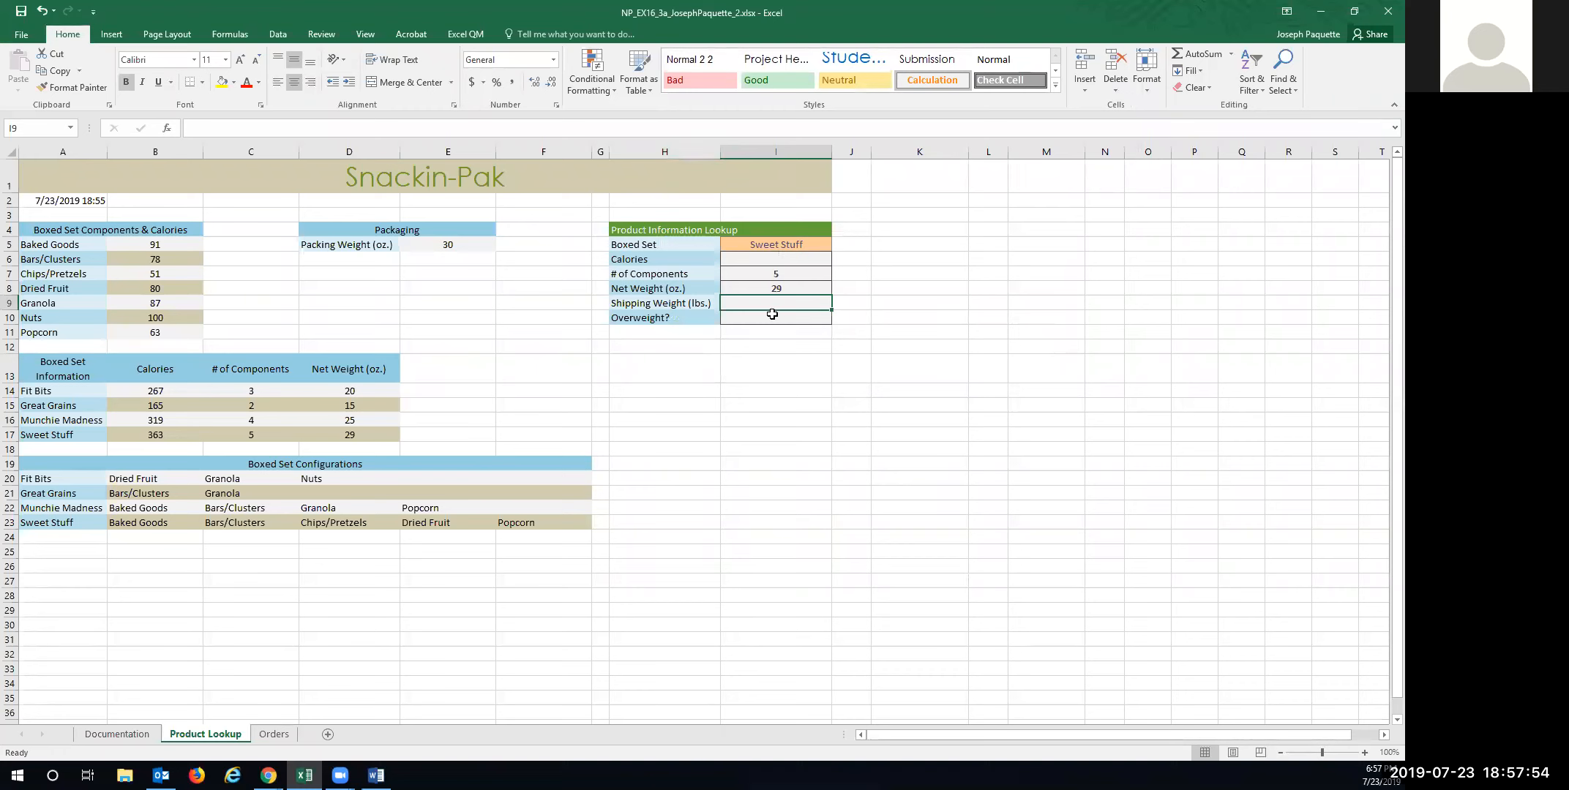
Build a VLOOKUP formula in I6 for calories with lookup value B17, table array A14:D17, column 2 and FALSE.
click(776, 261)
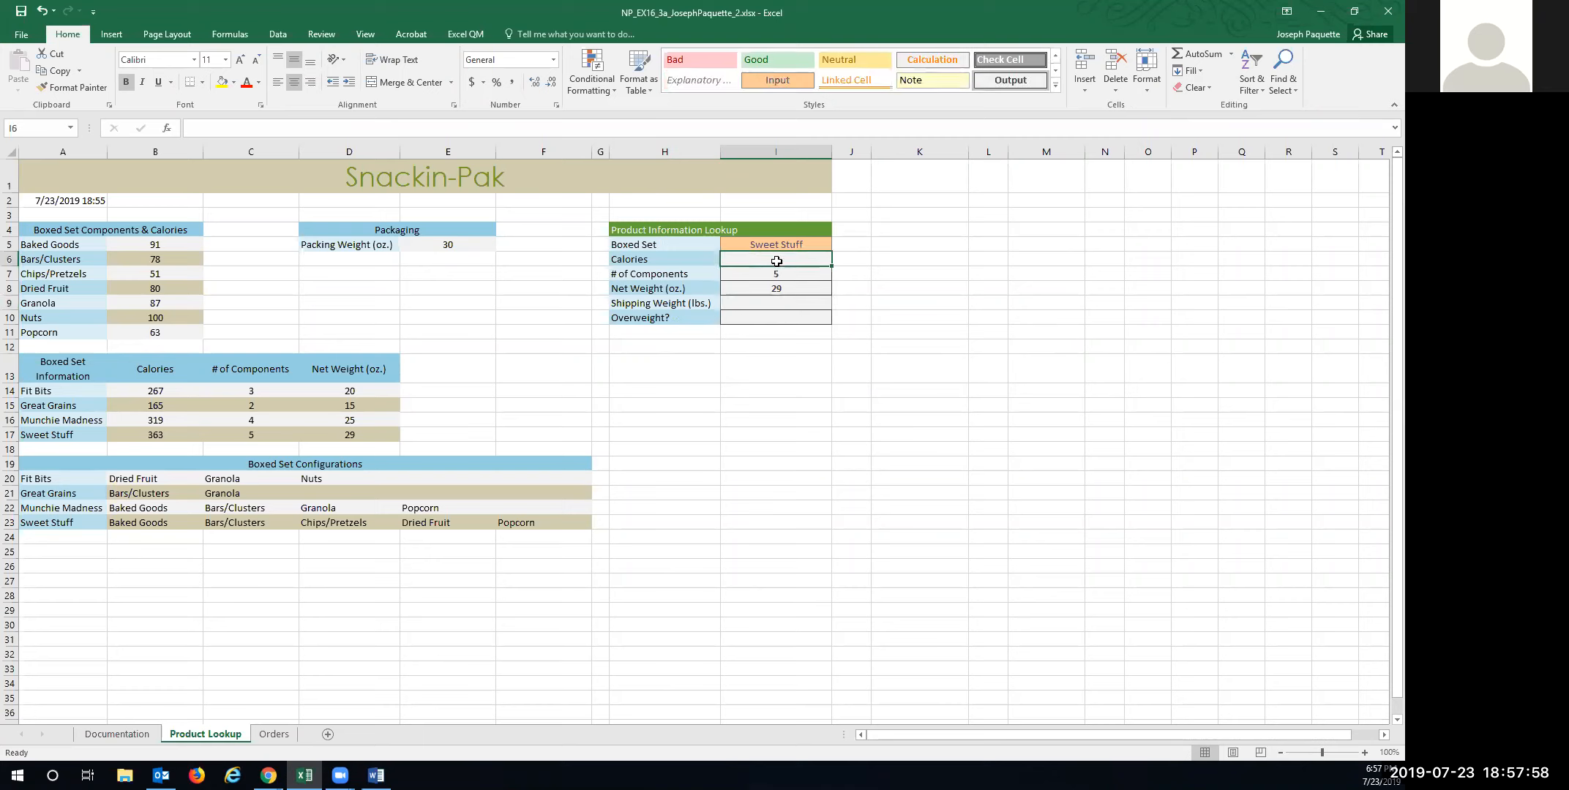
text(=vl)
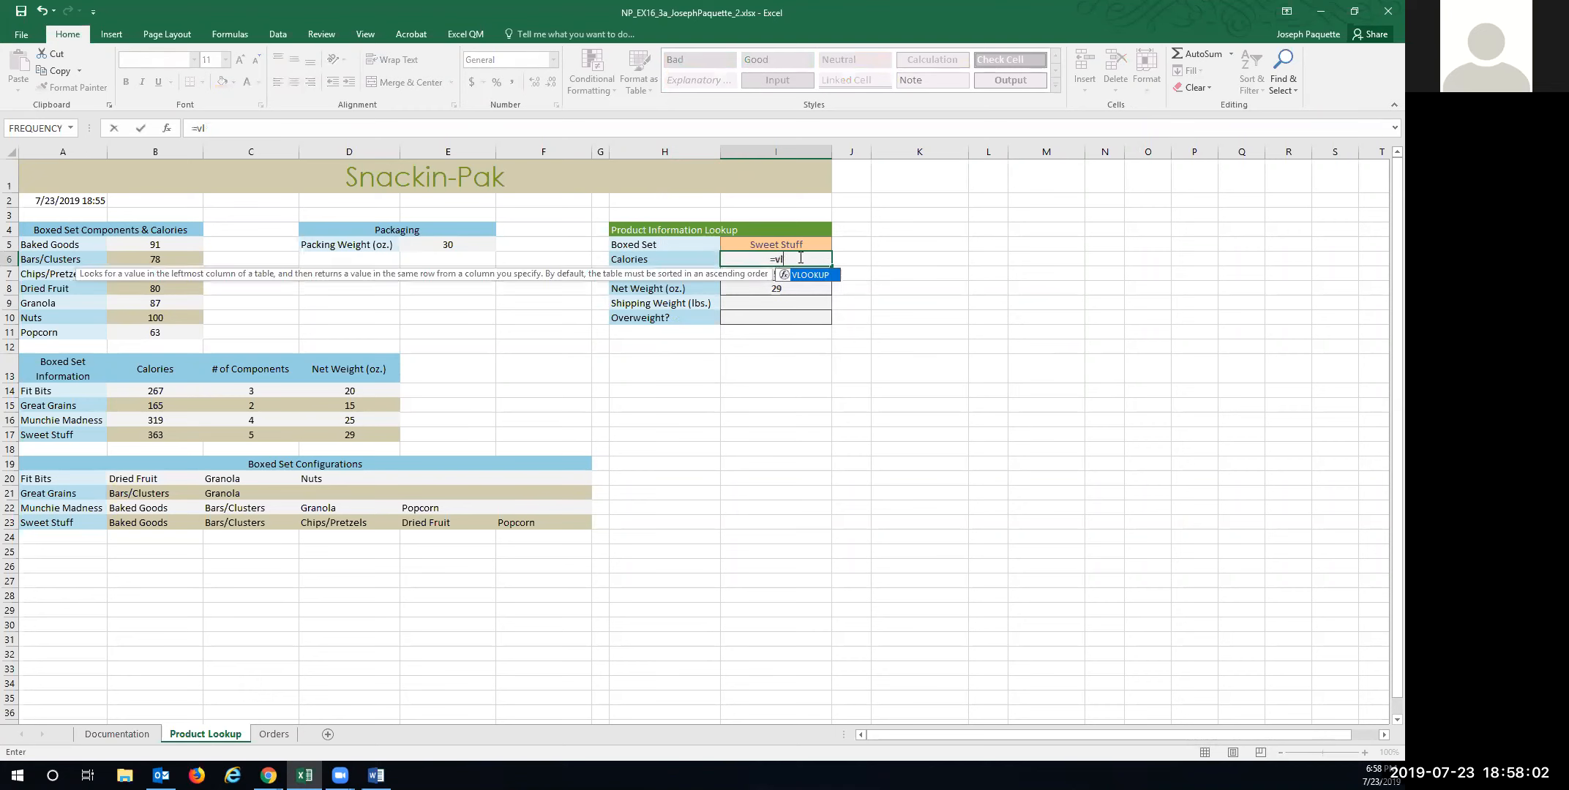
double_click(800, 274)
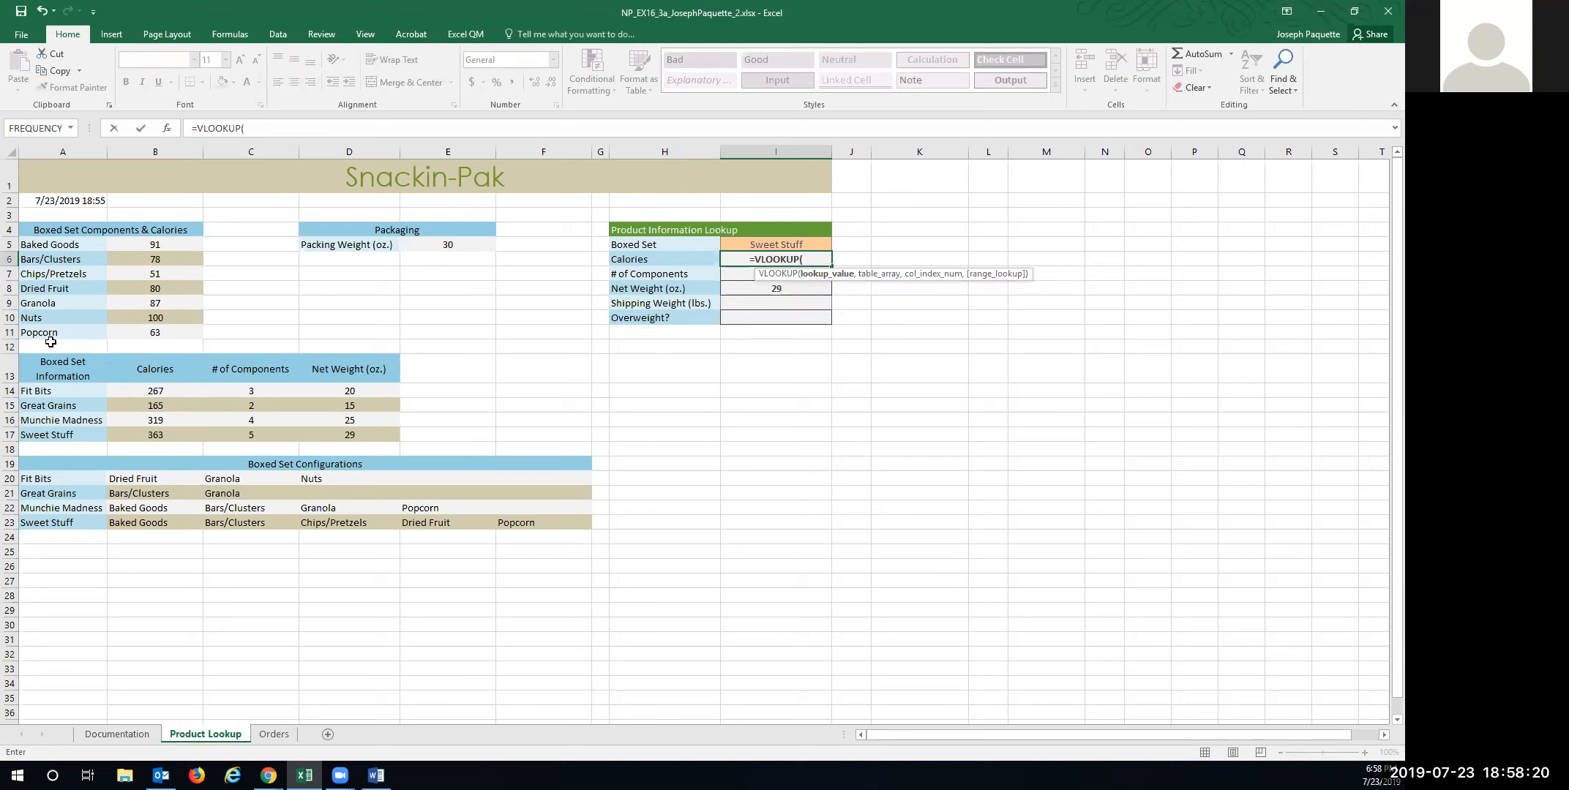
click(138, 434)
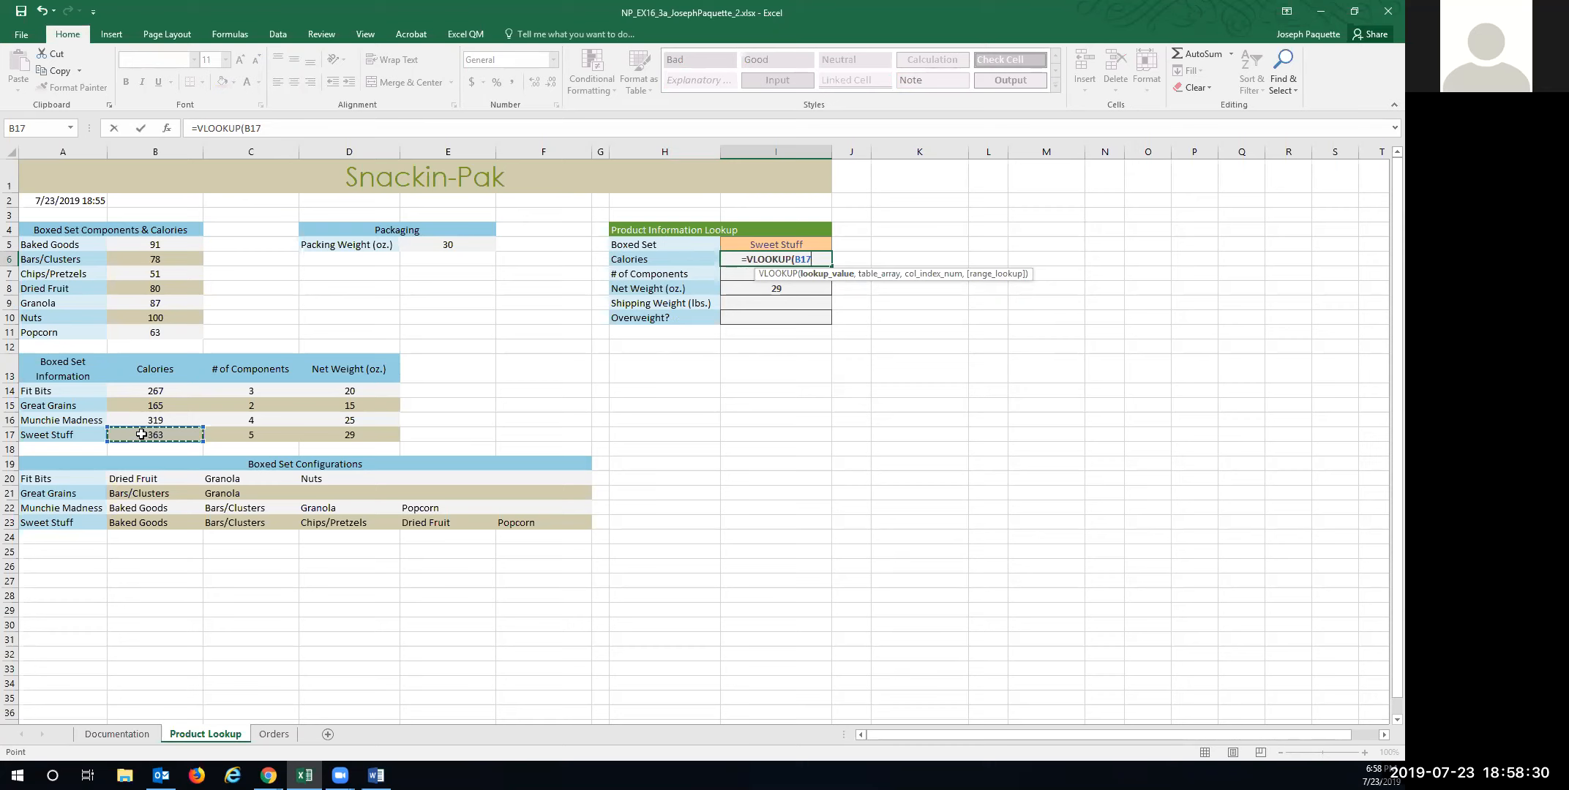
text(,)
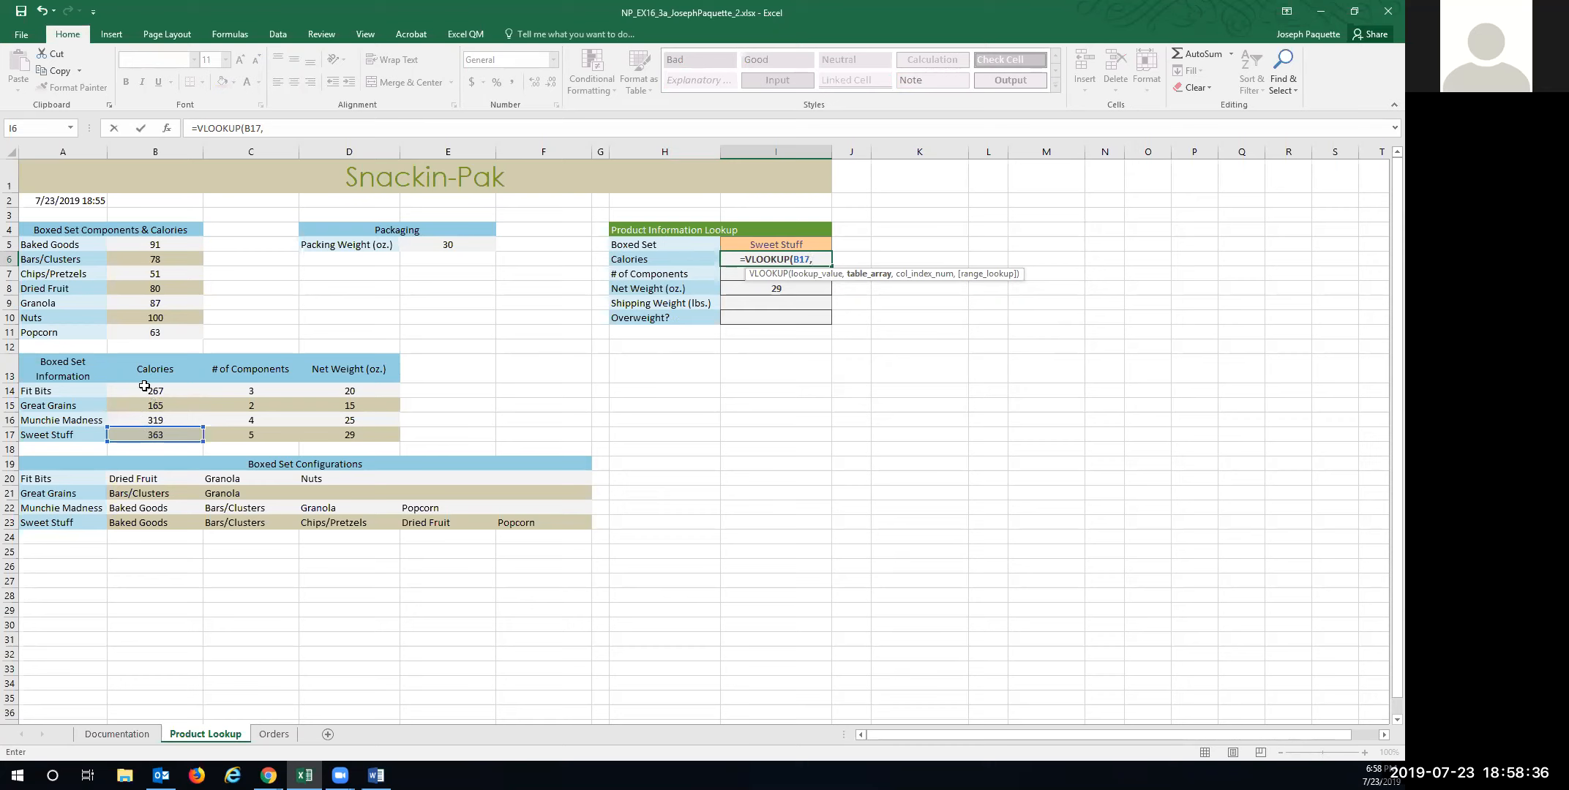
drag(54, 391, 345, 436)
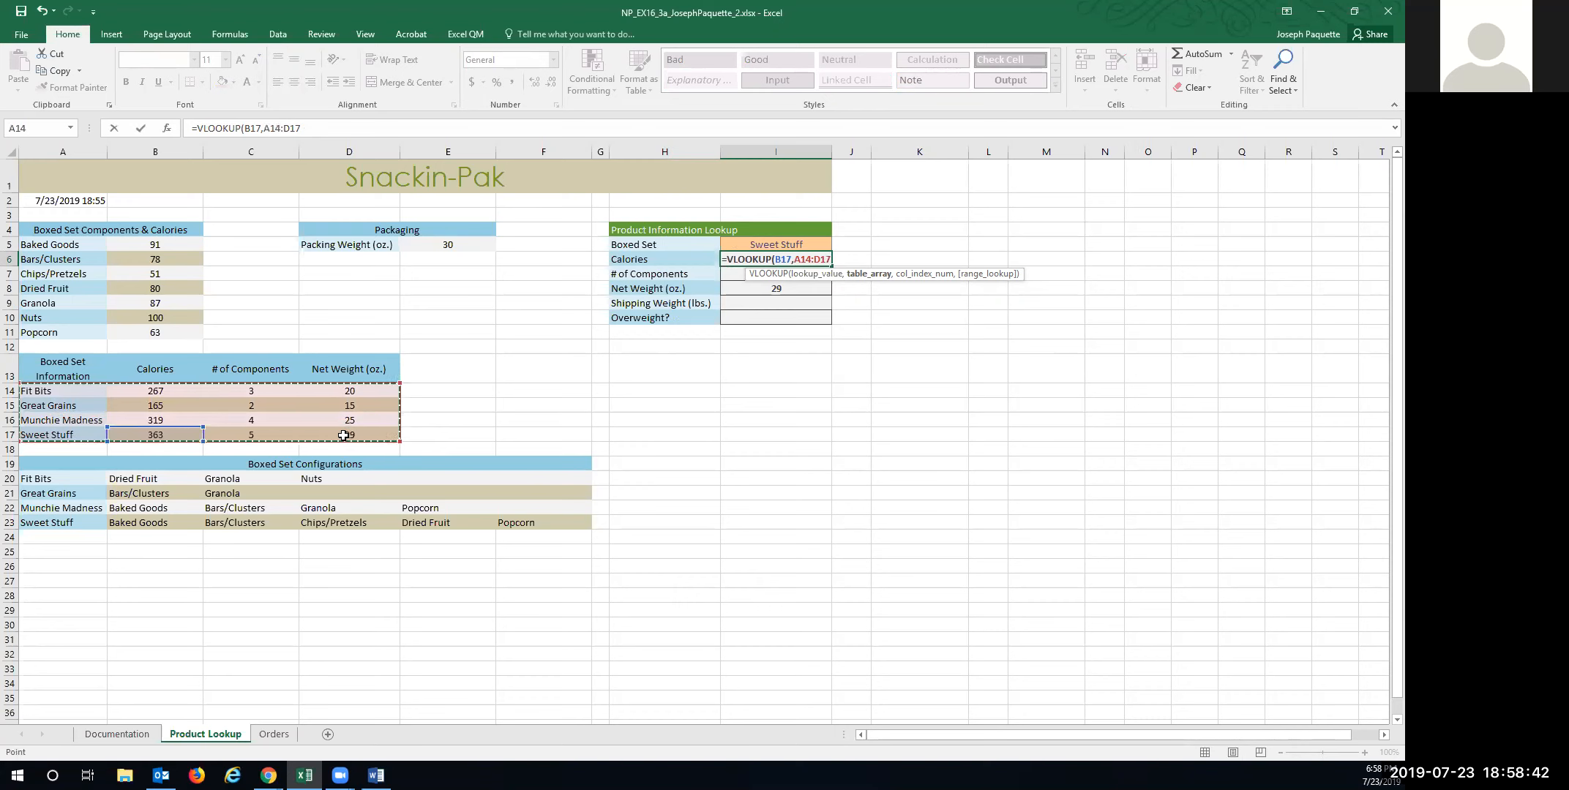
text(,2,)
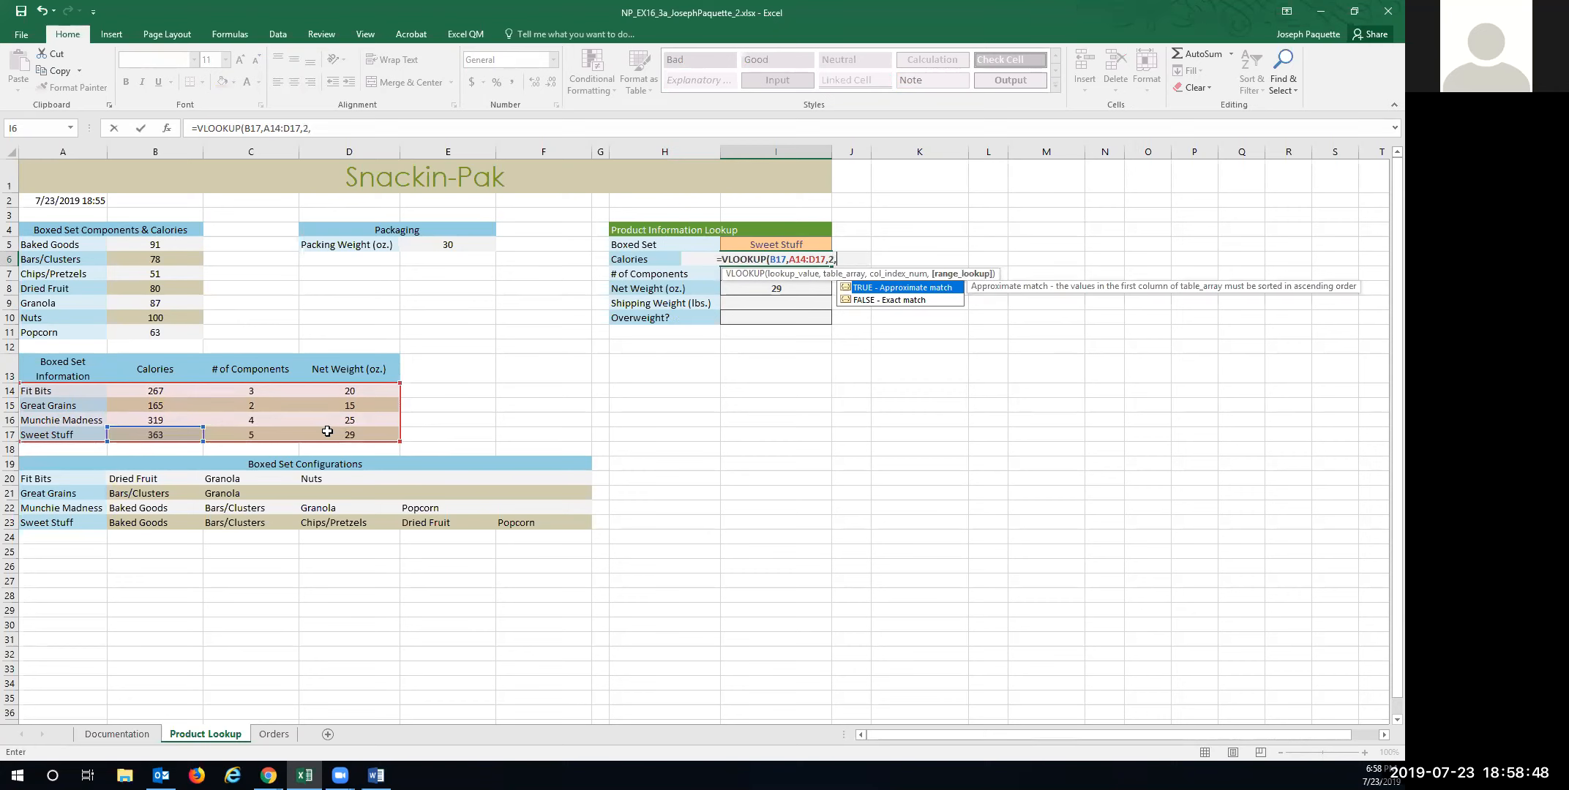
text(FALSE)
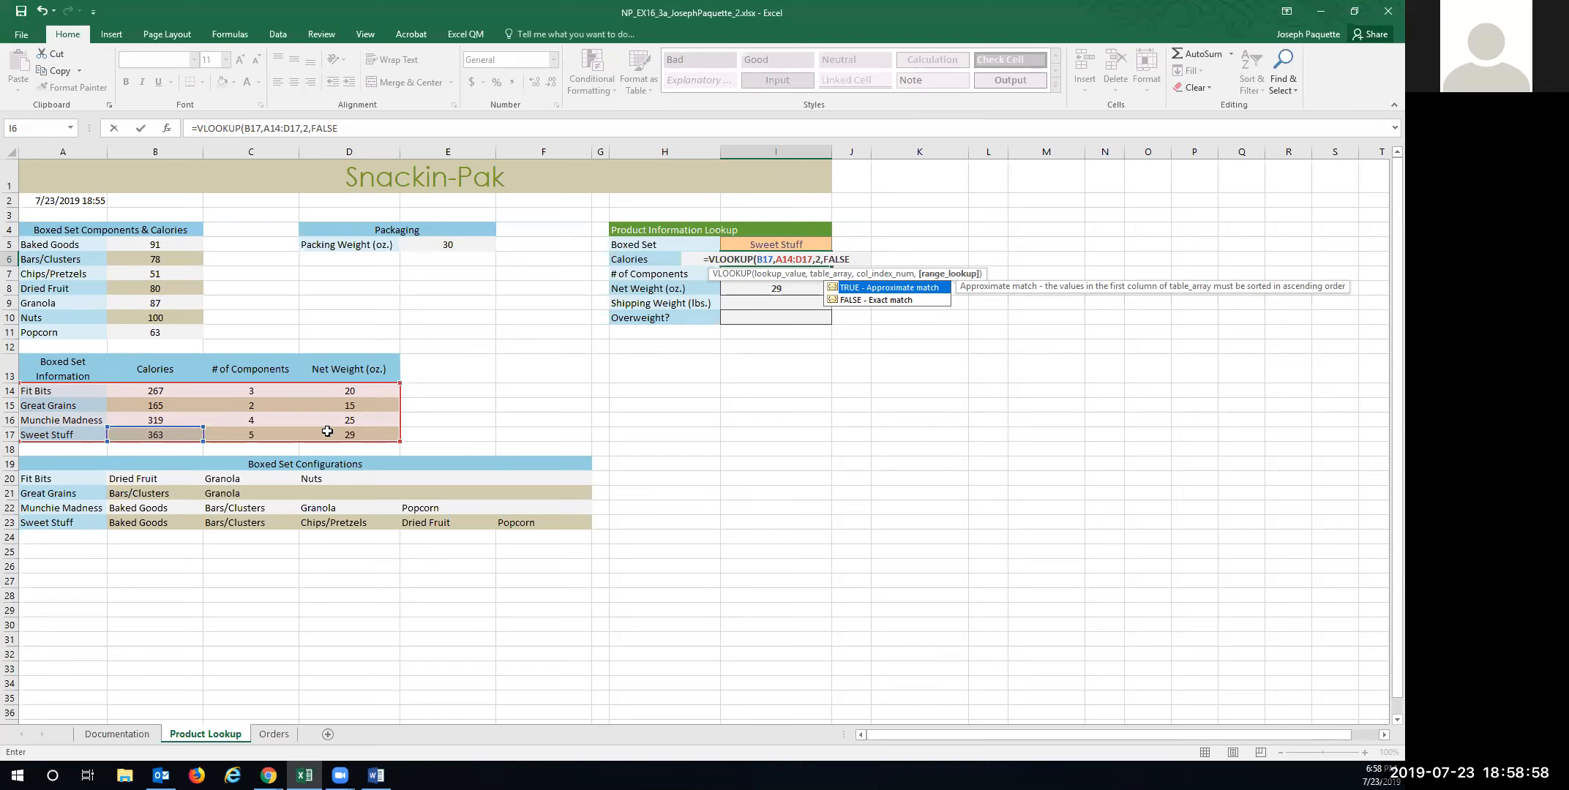
Replace the lookup value in the I6 formula with the absolute reference $I$5, then close and enter the formula.
click(773, 259)
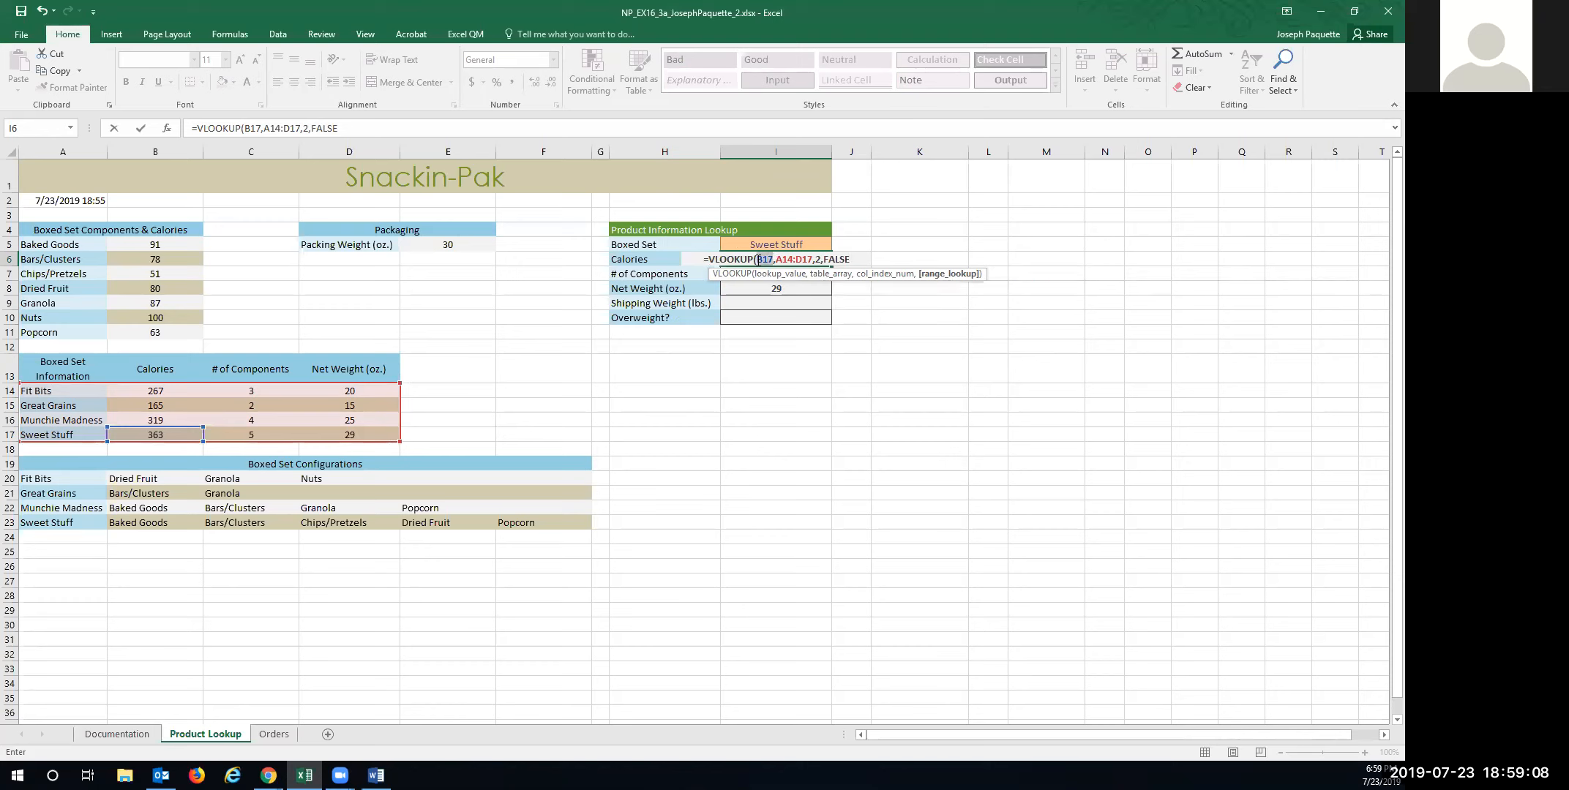
key(Up)
click(763, 259)
text(SI5)
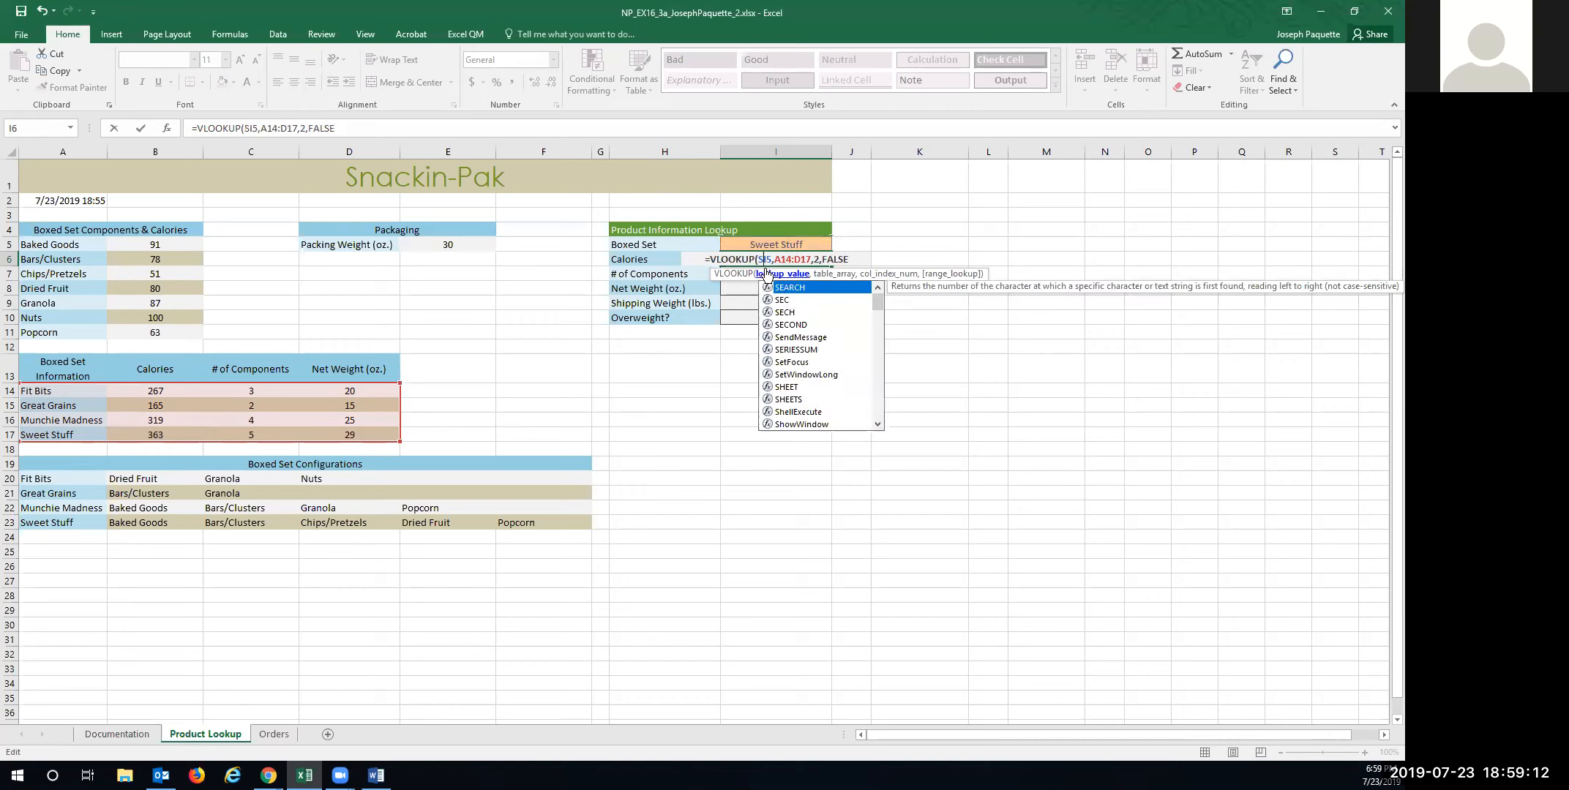
key(BackSpace)
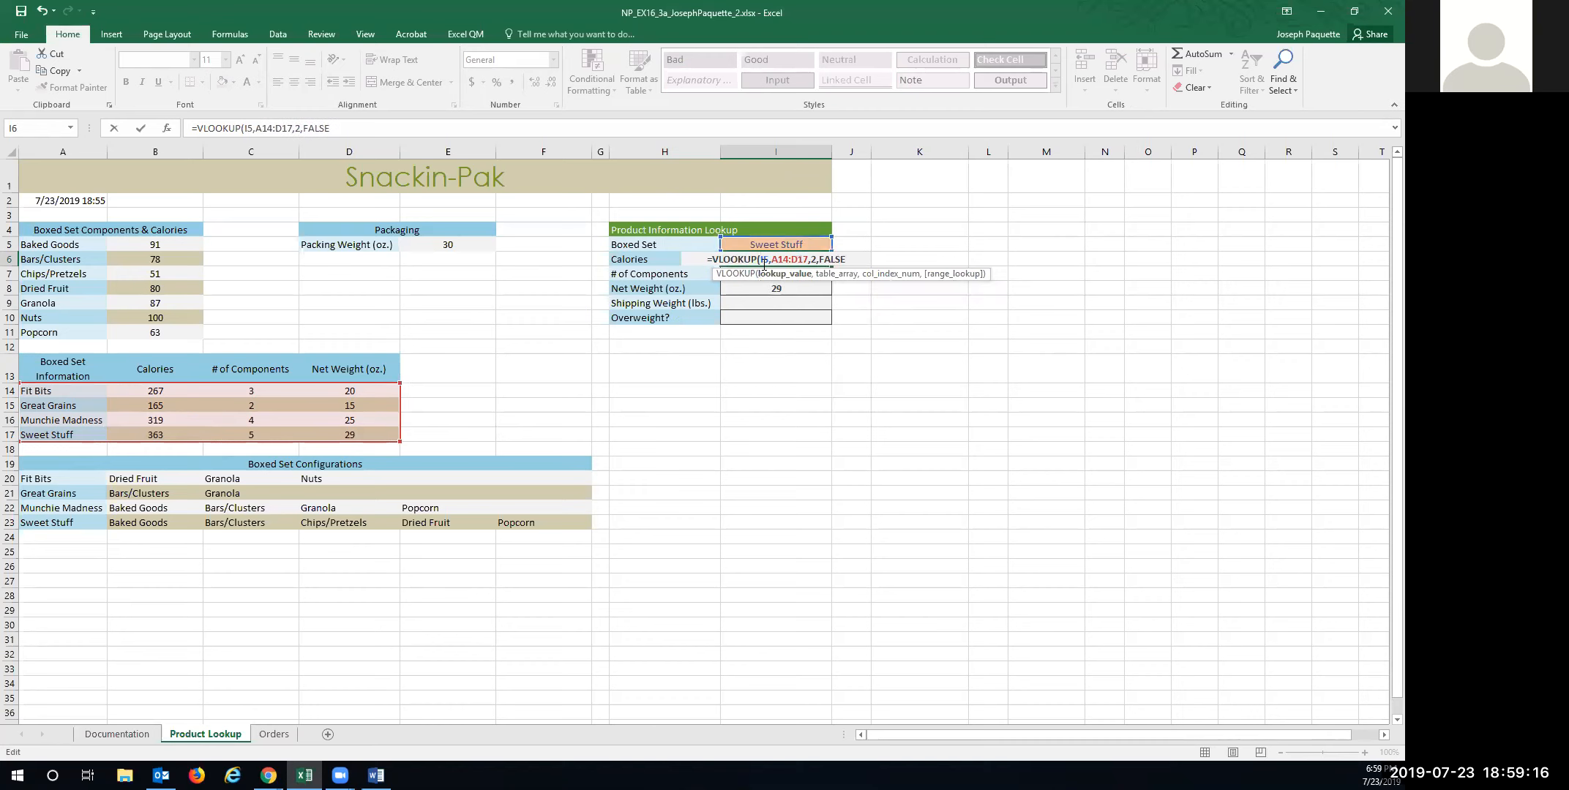
key(F4)
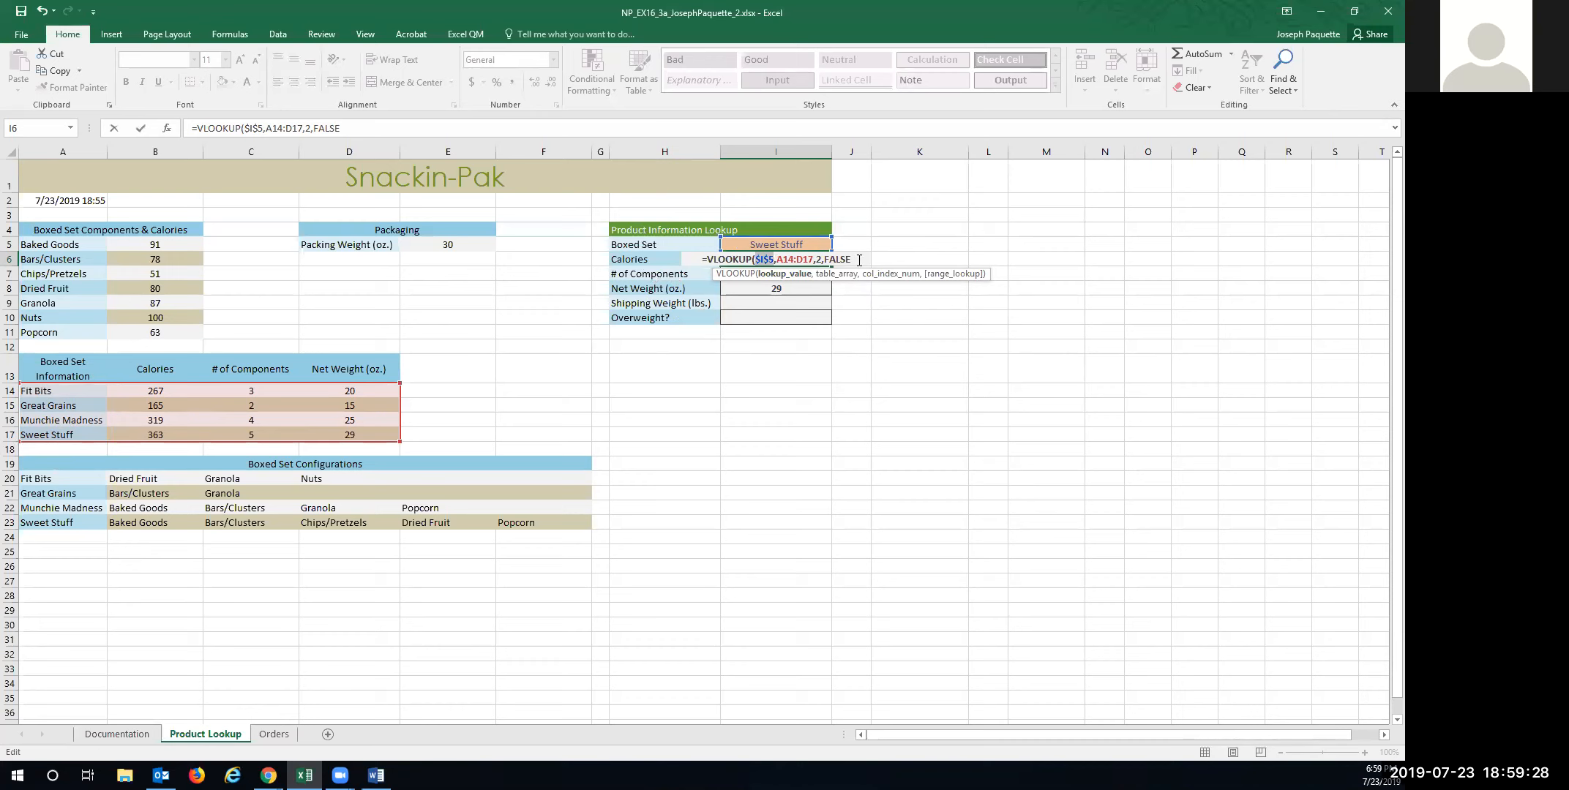
click(350, 128)
text())
key(Return)
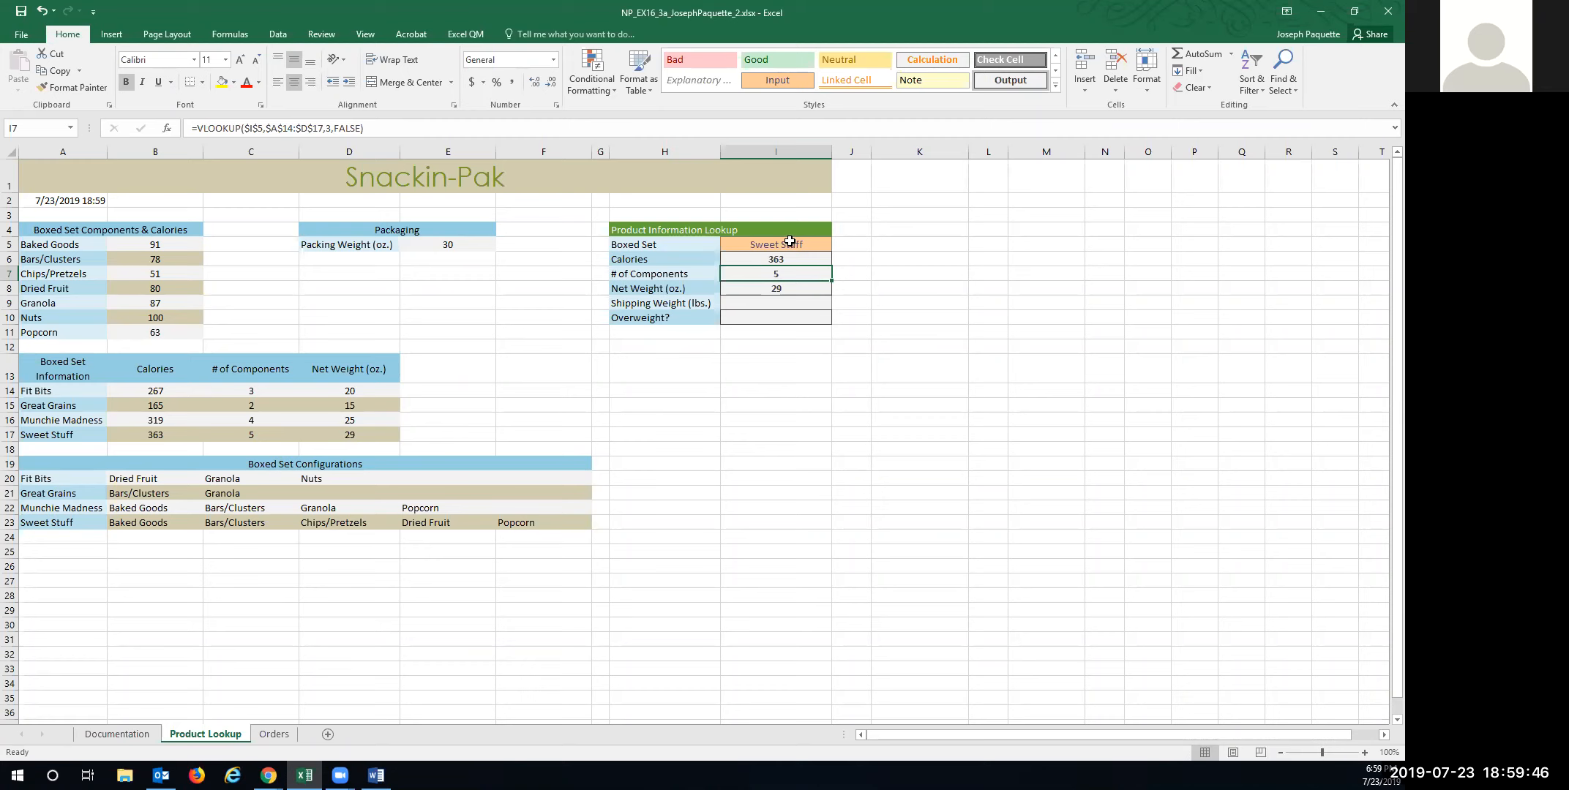
Enter =(I8+E5)/16 in I9 to calculate the shipping weight in pounds.
click(742, 301)
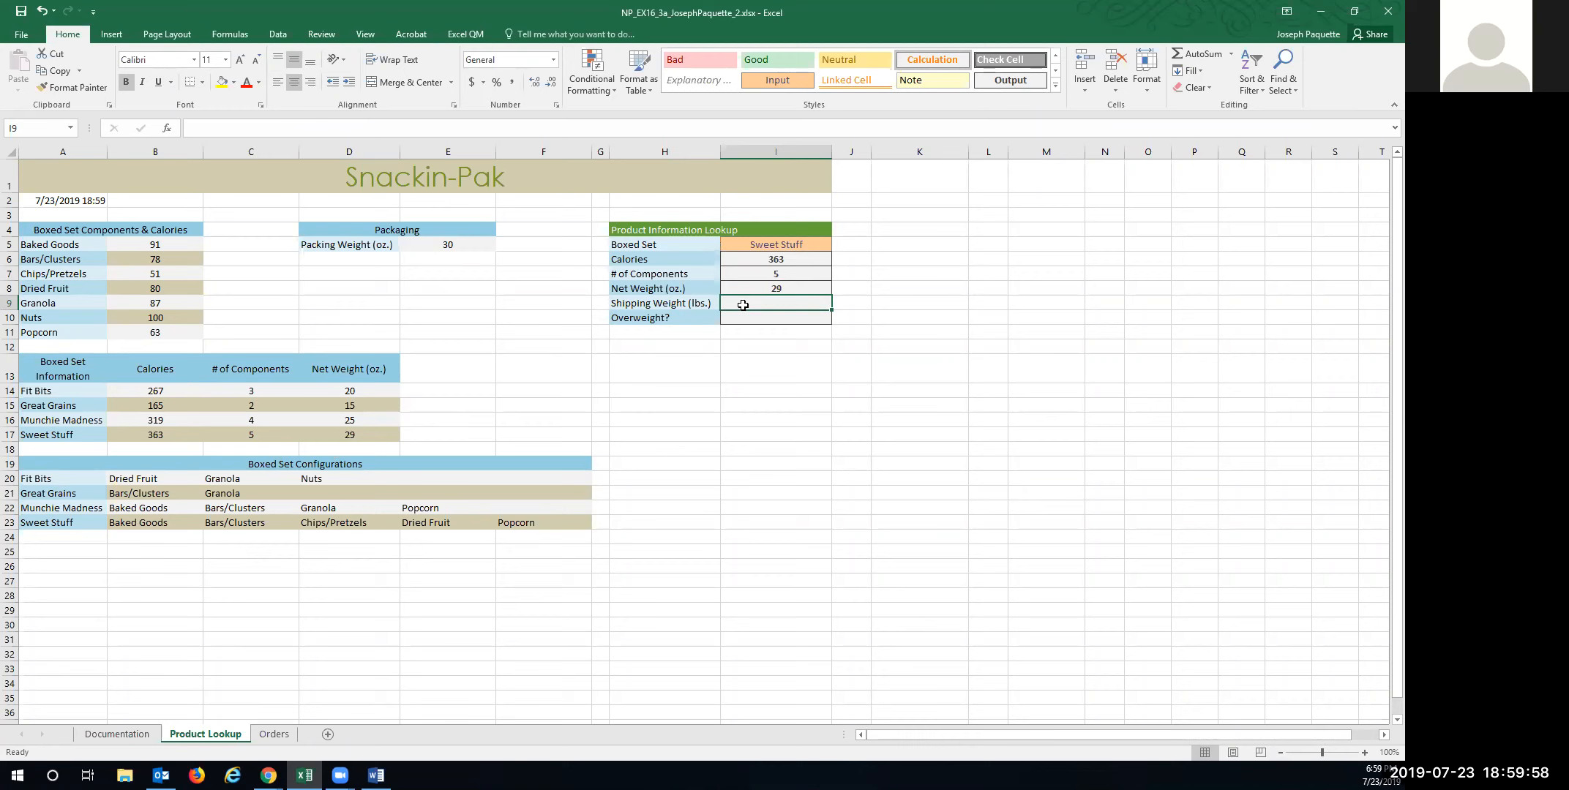
text(=)
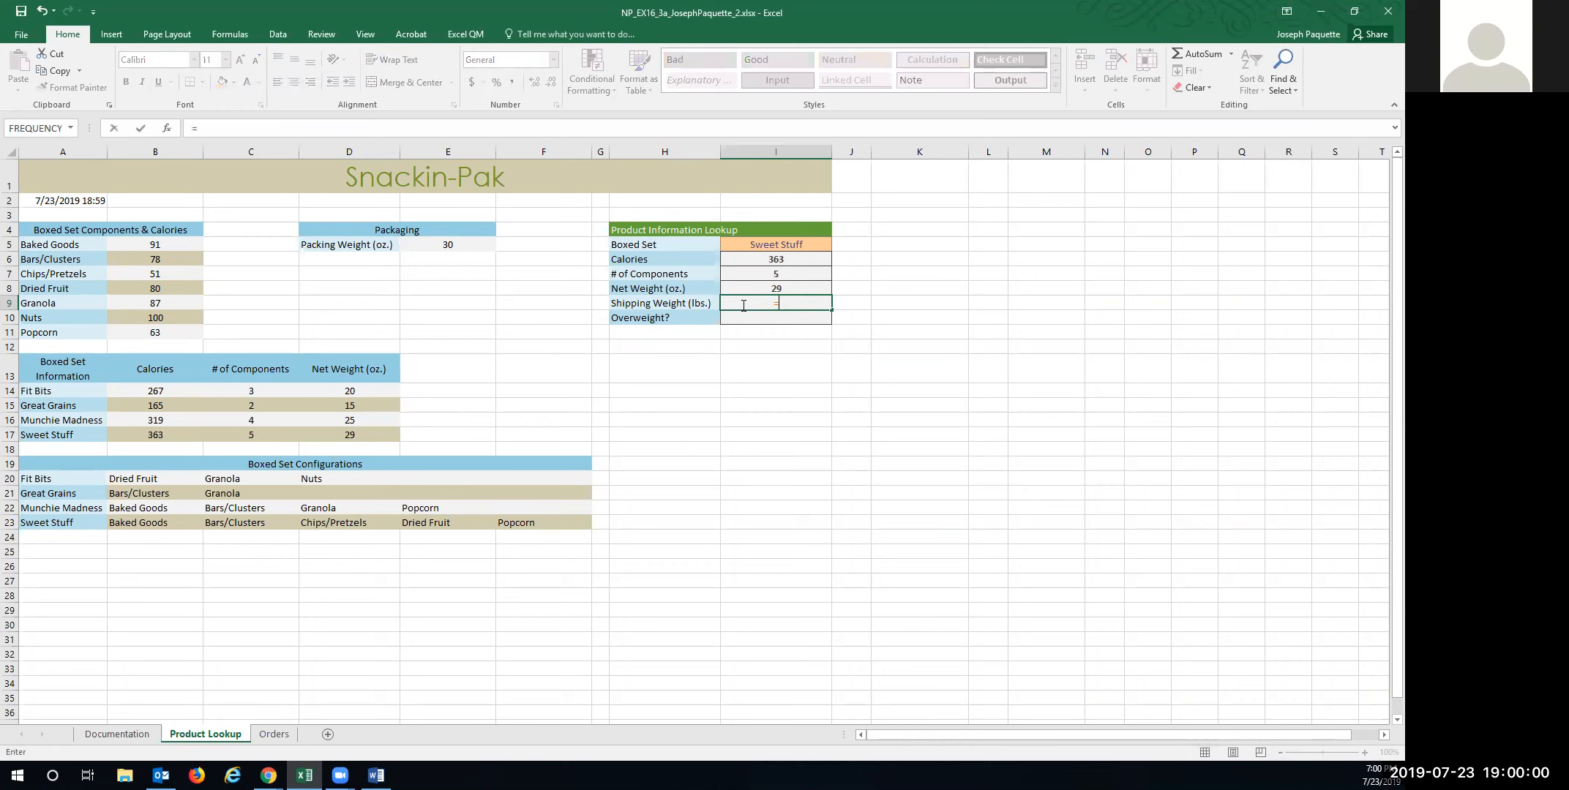
text(()
click(771, 289)
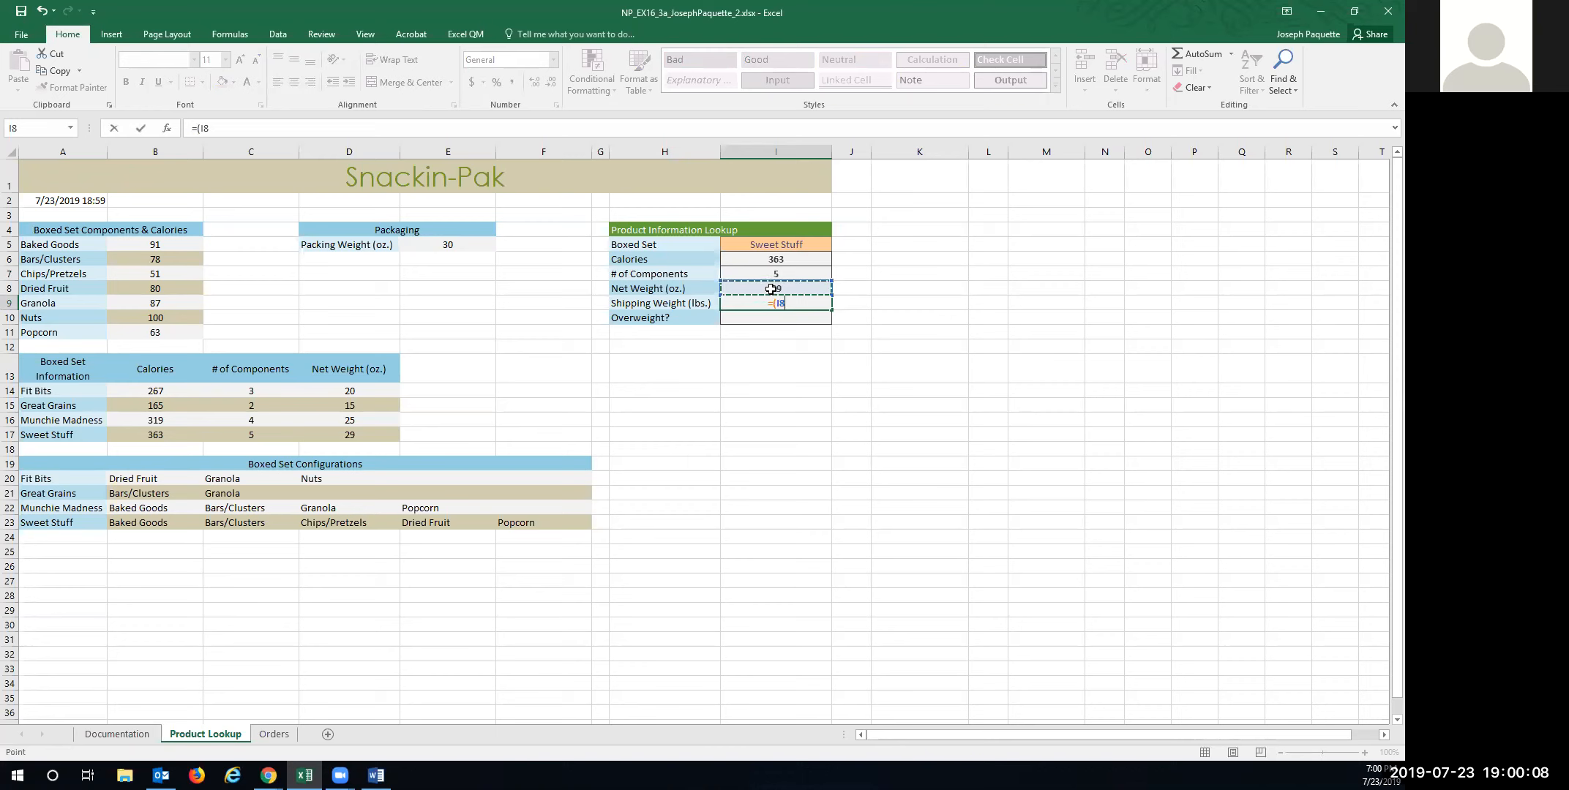
text(+)
click(446, 245)
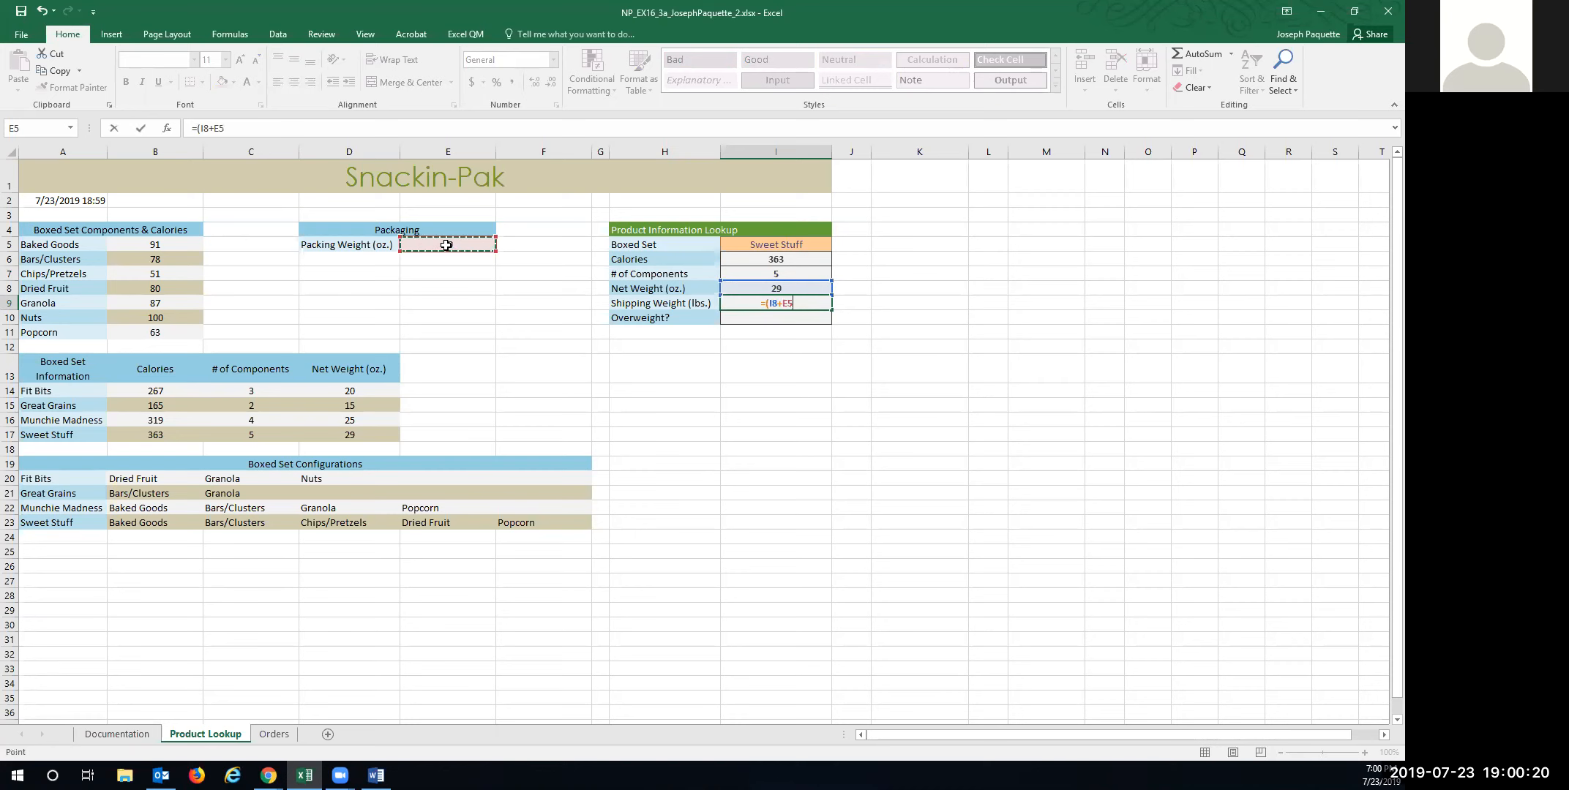
text()/)
text(16)
key(Return)
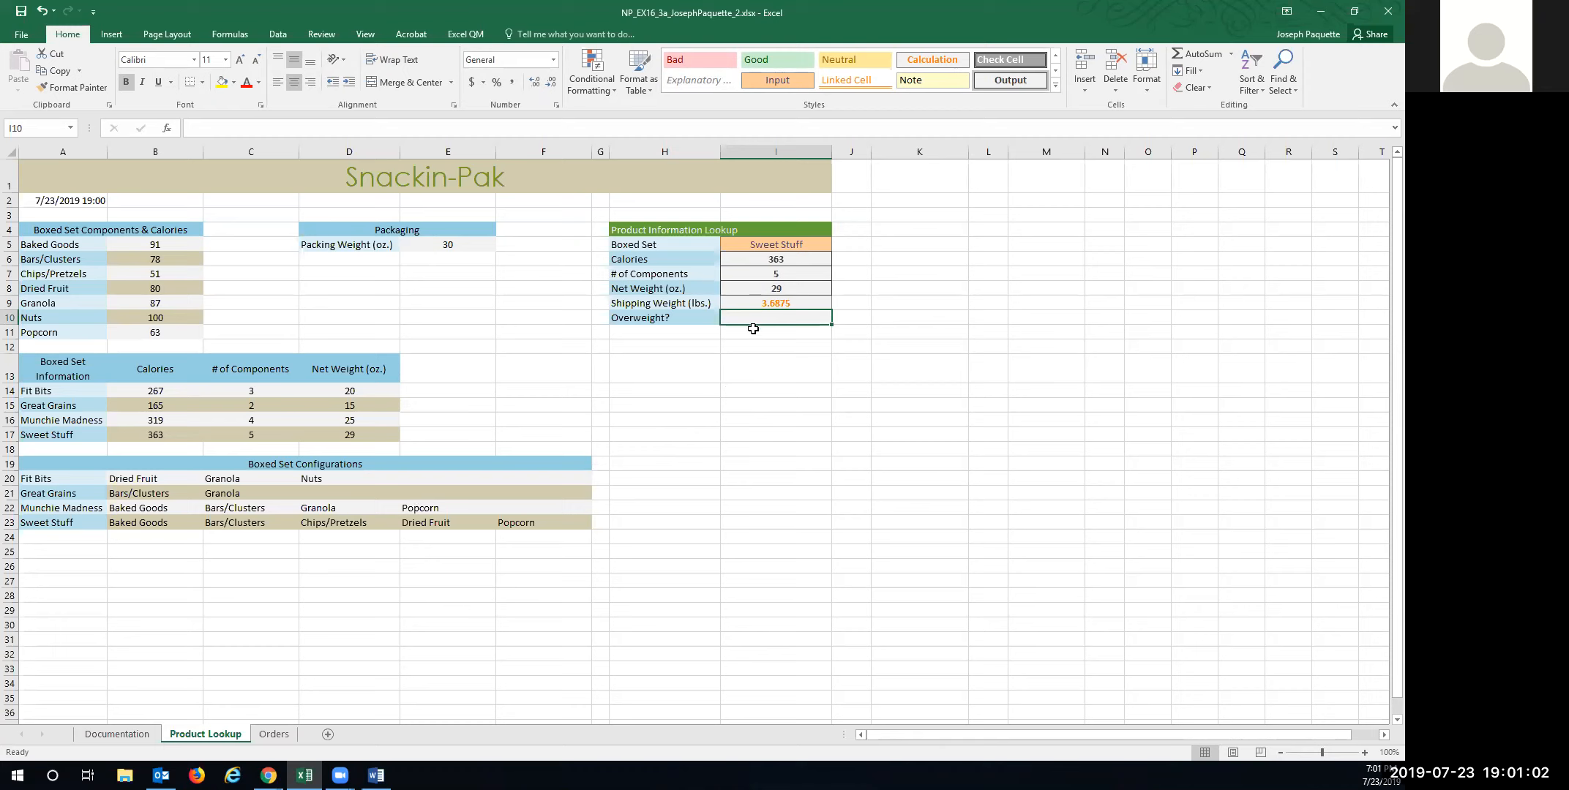
Enter the formula =IF(I9>3,"YES","No") in the Overweight? cell I10.
text(=if)
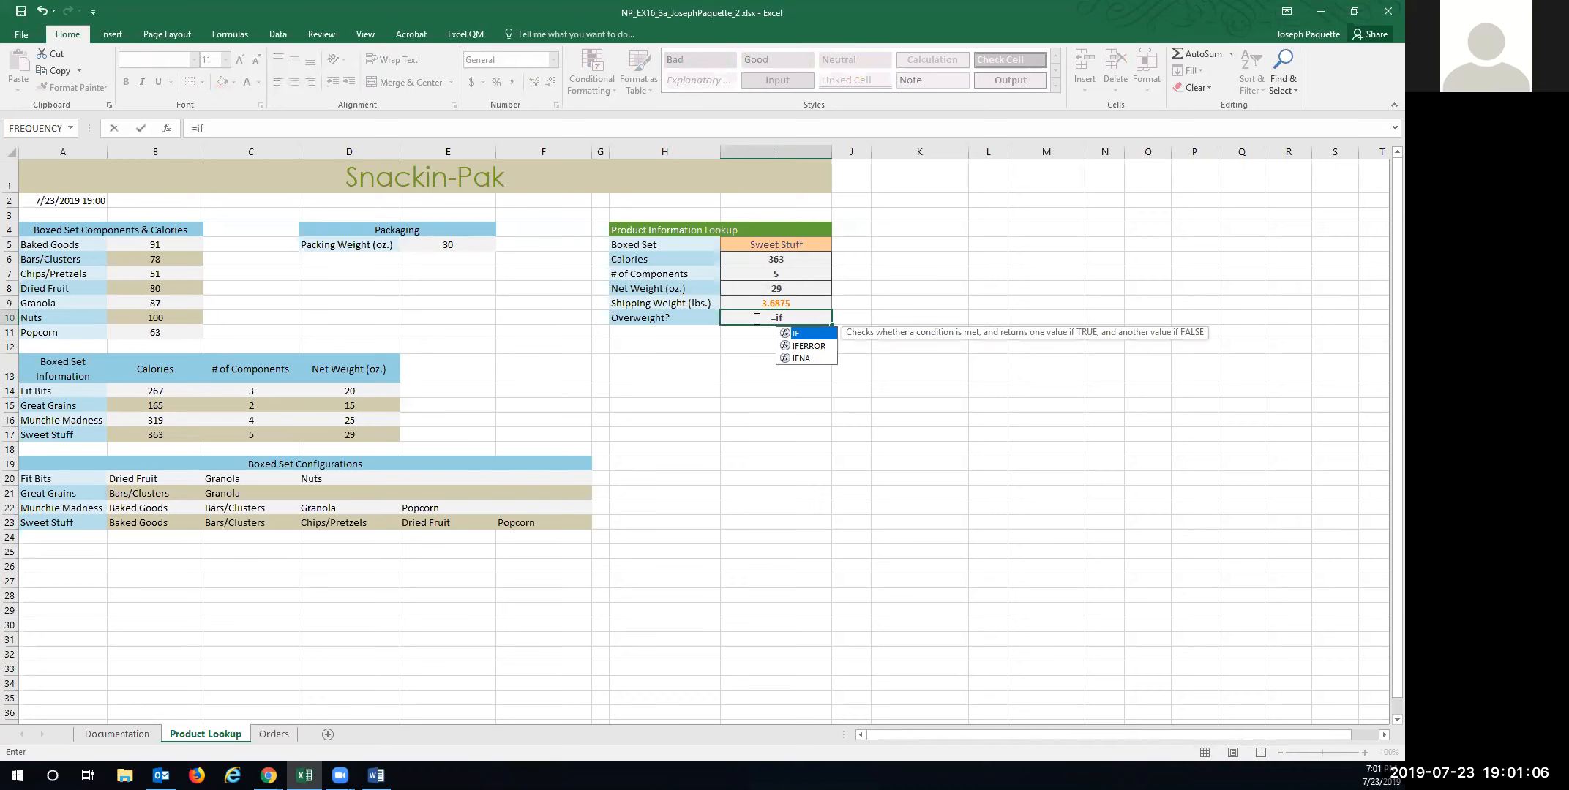
double_click(807, 334)
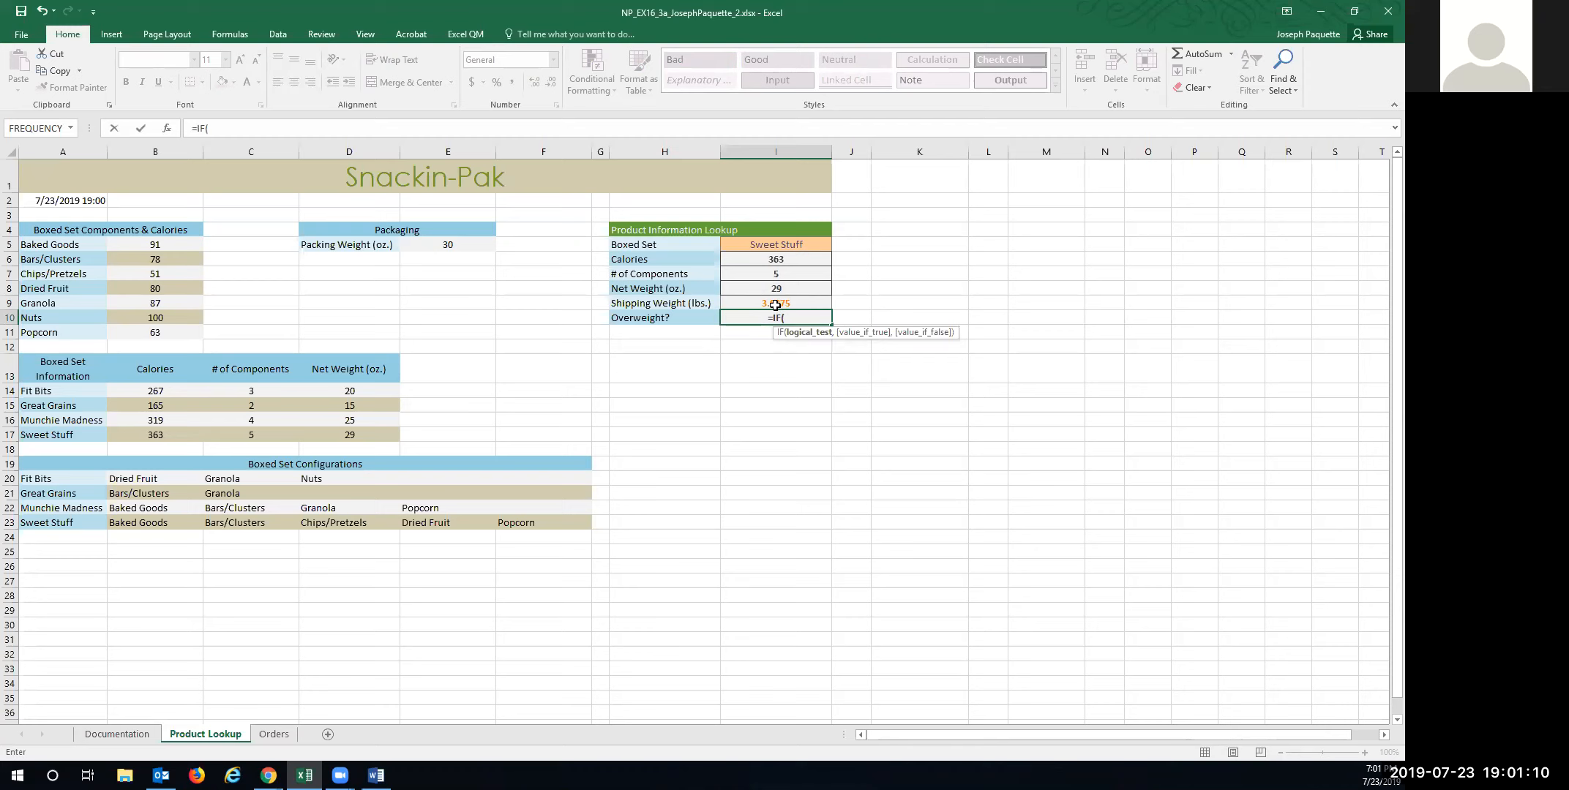
click(775, 305)
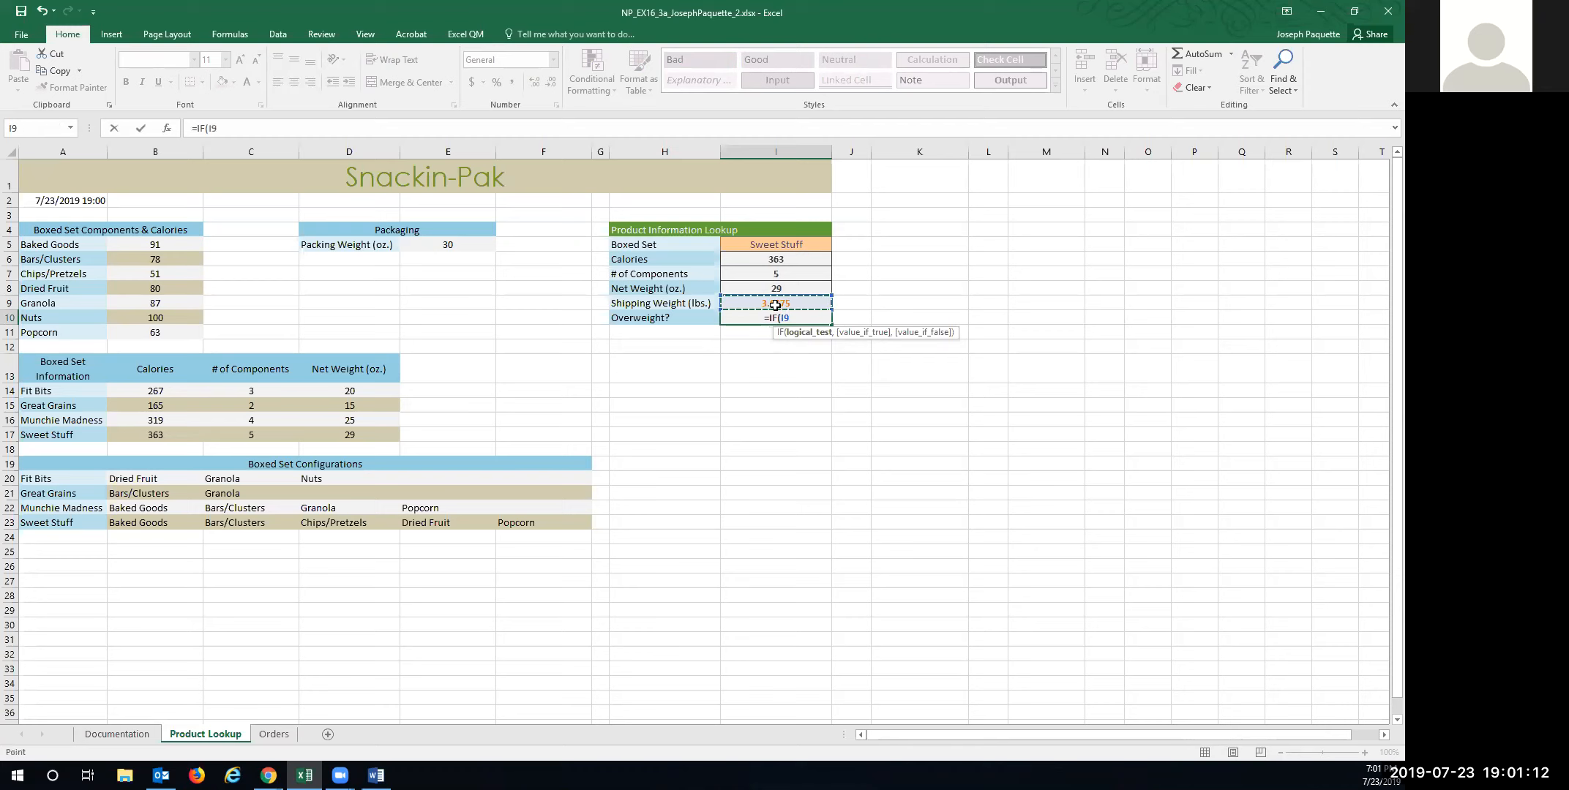
text(>3)
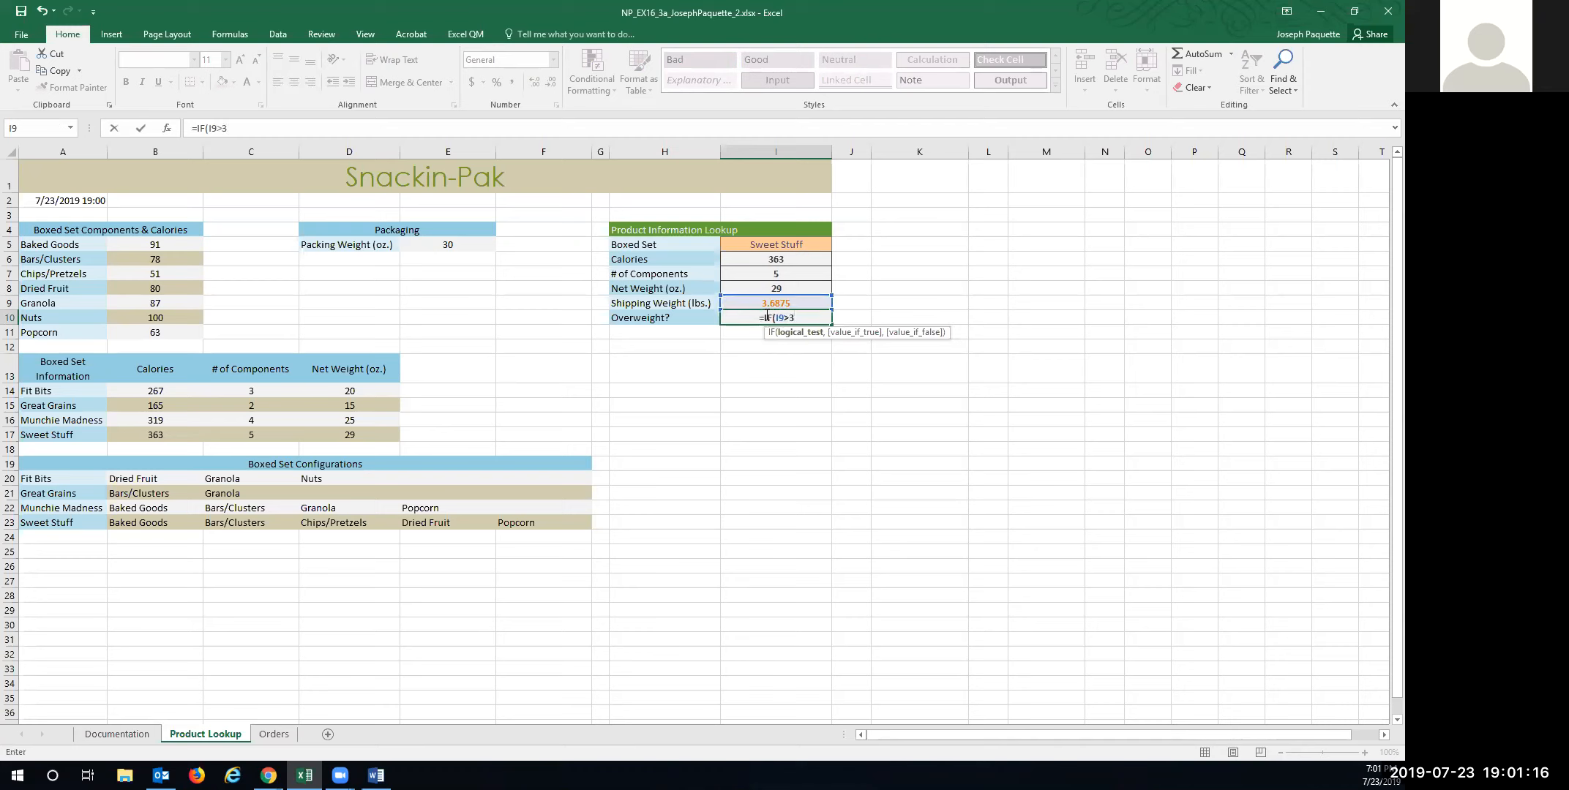
text(,"YES".)
key(BackSpace)
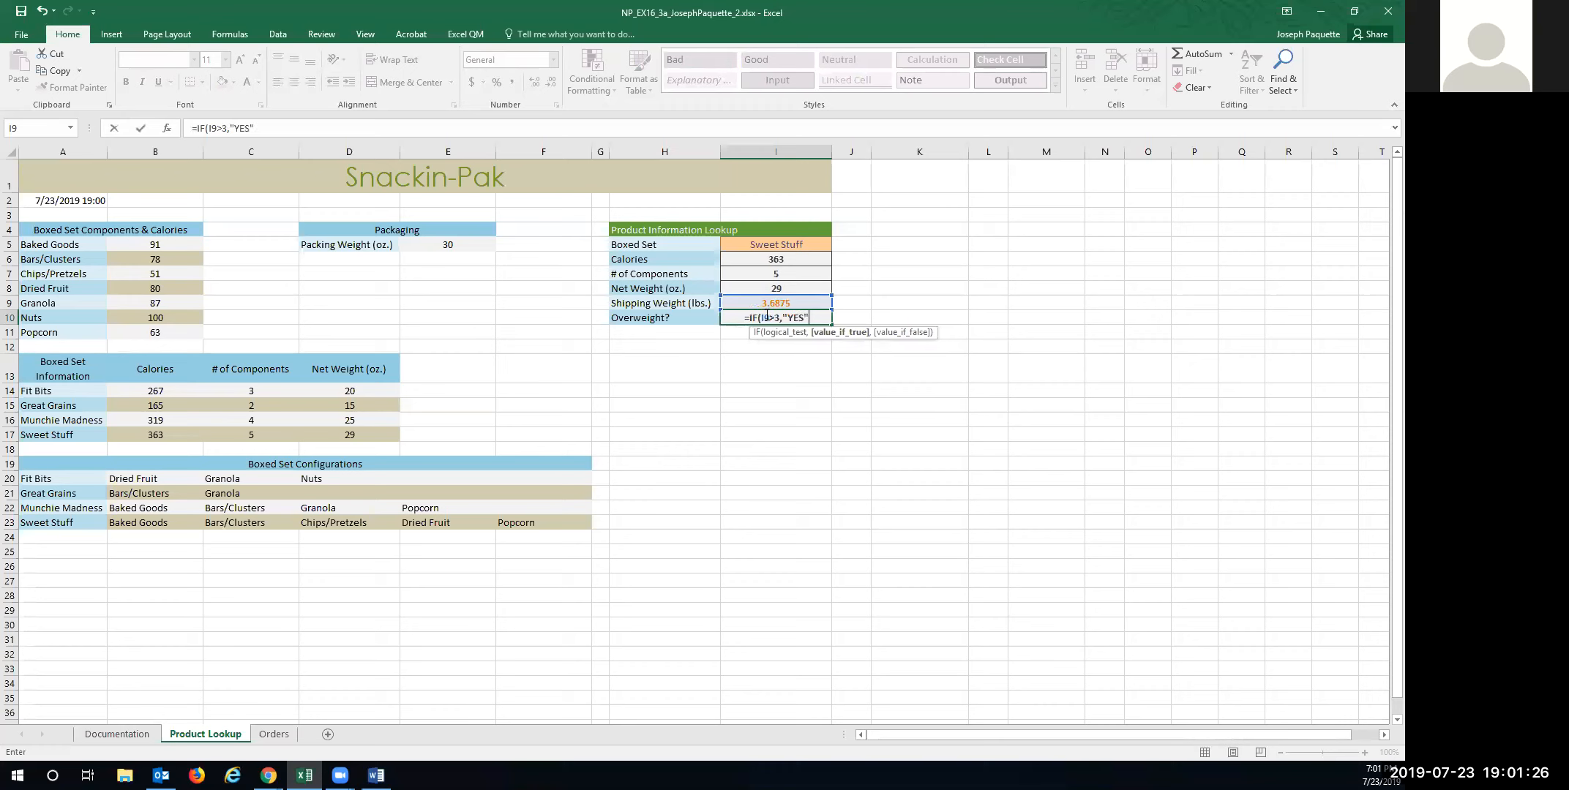
text(,"NO")
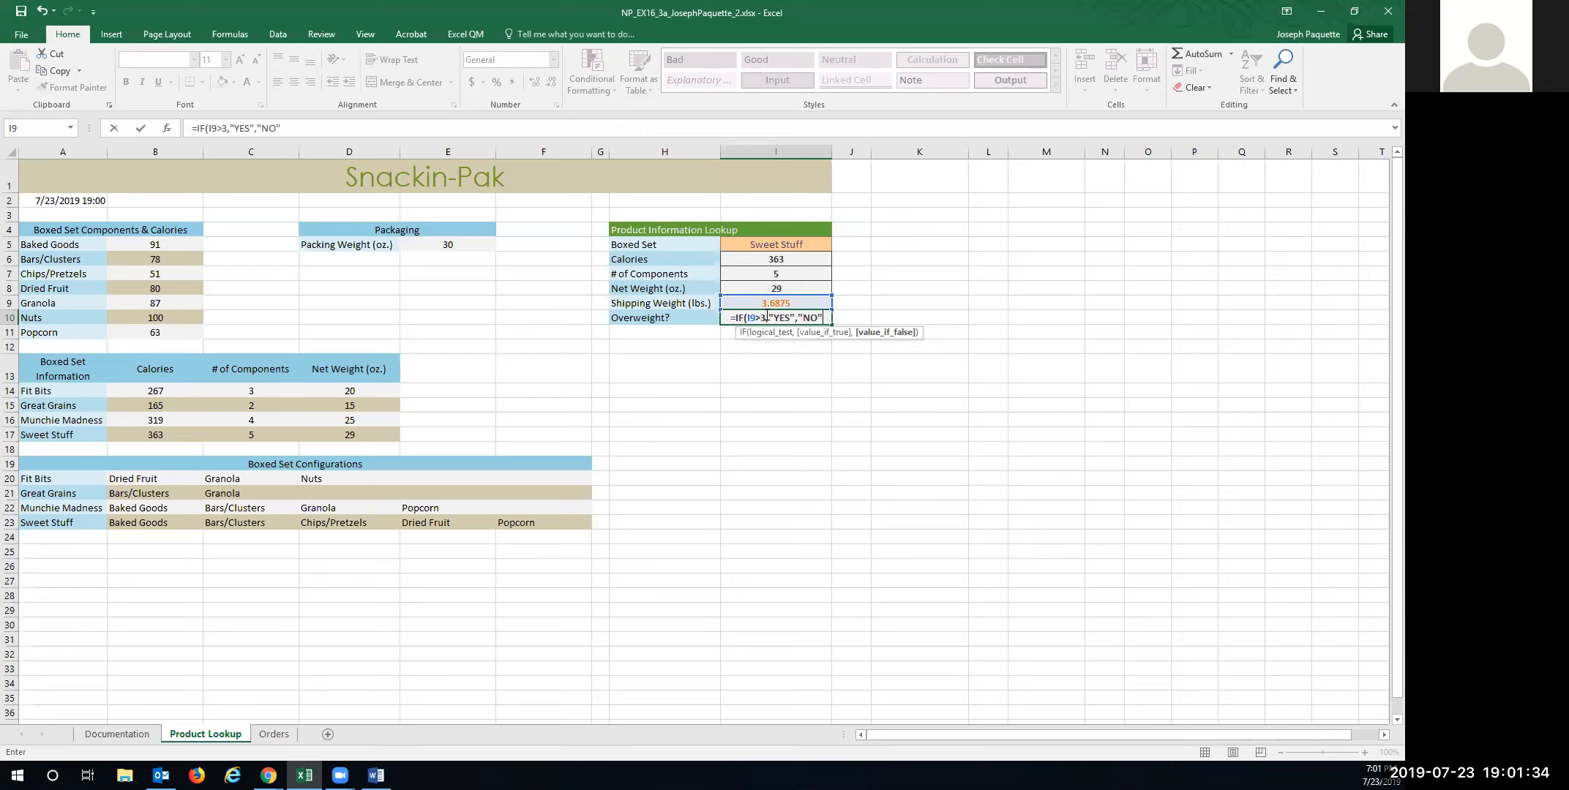
key(BackSpace)
key(BackSpace)
key(BackSpace)
text(No)
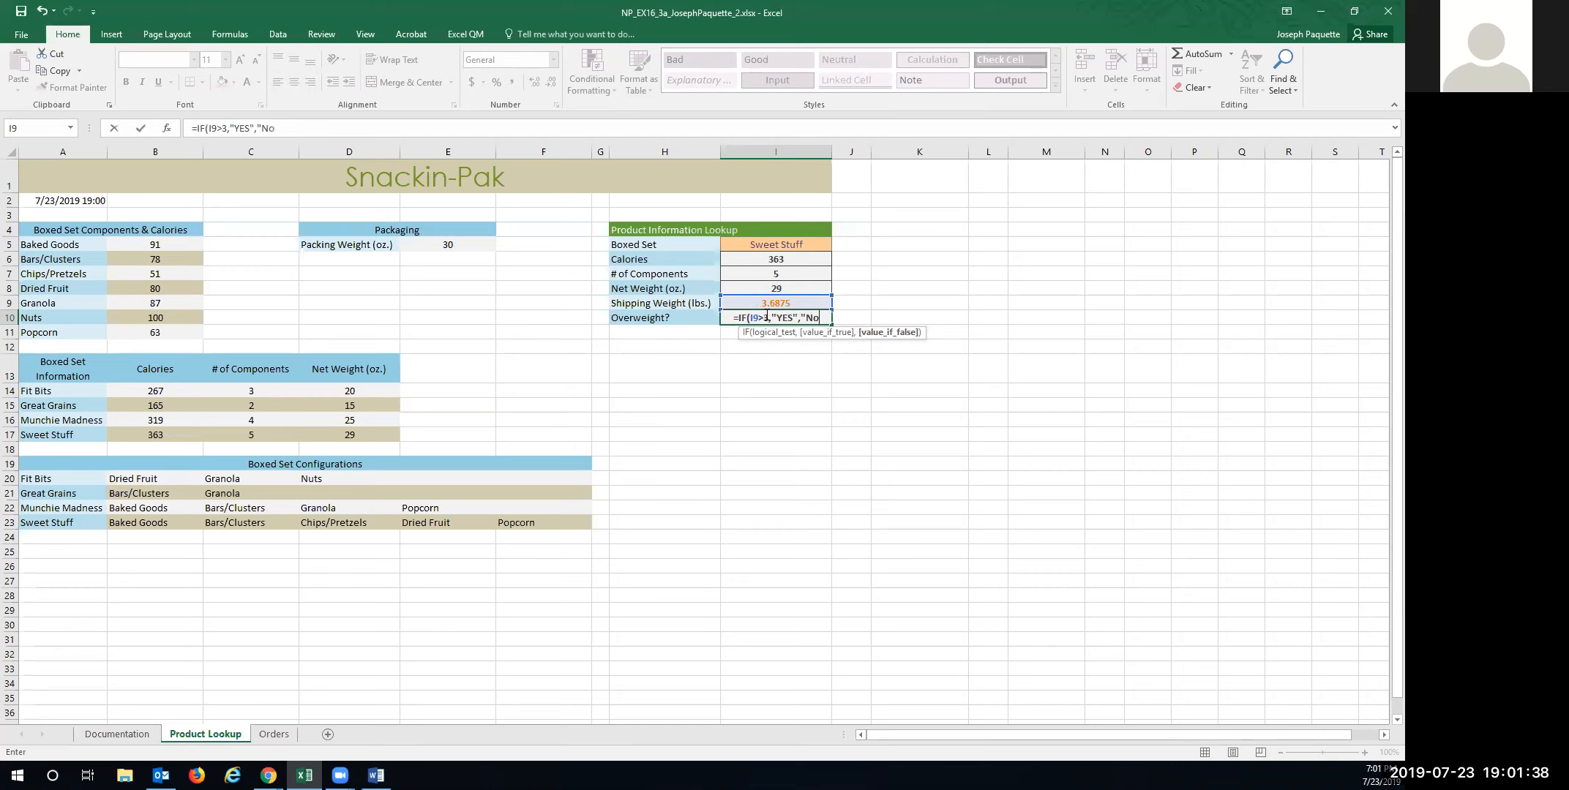
key(Left)
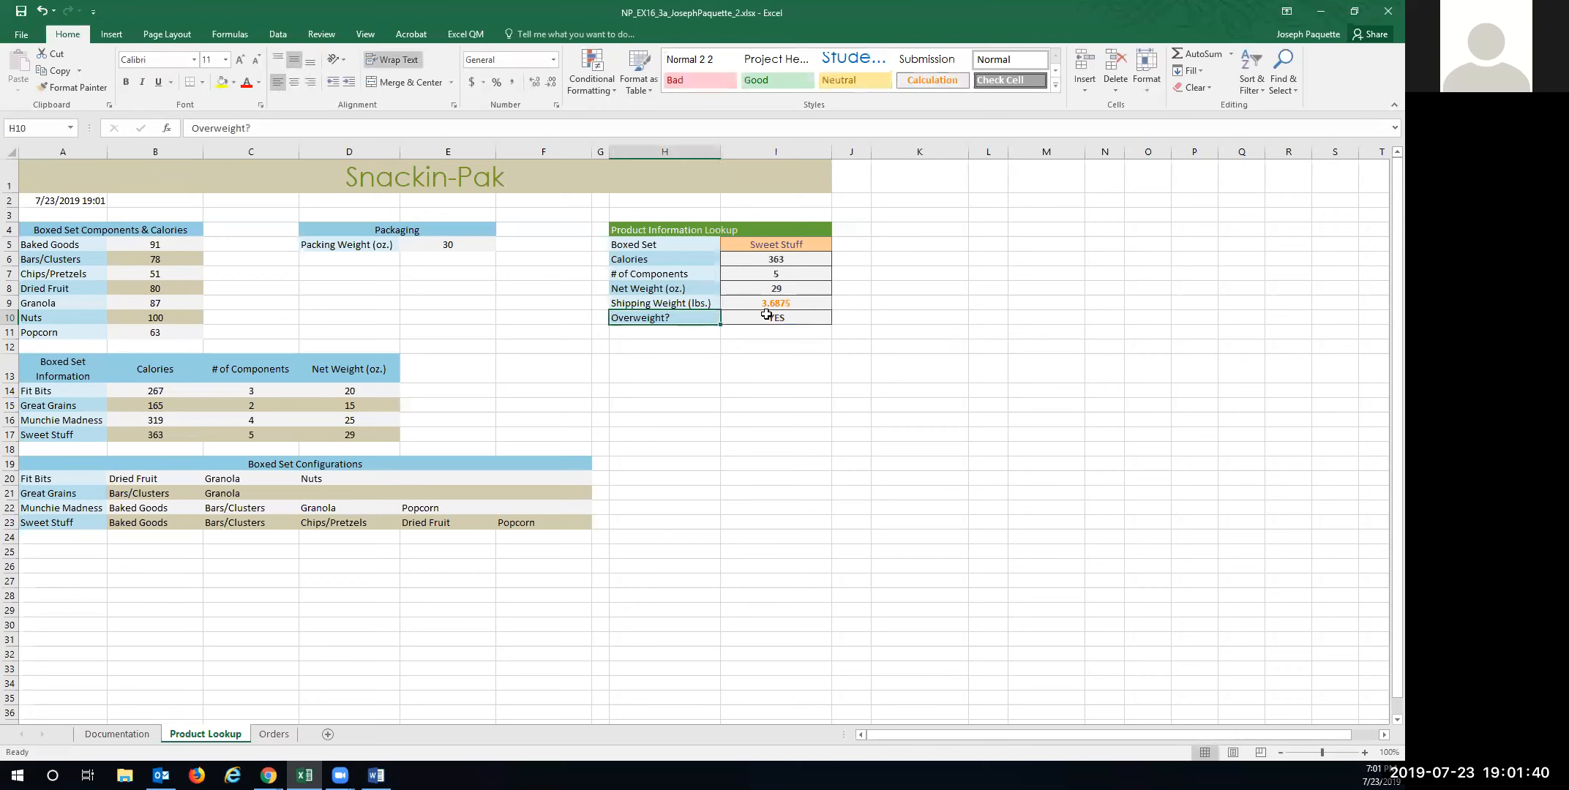
Change the value-if-true text in the I10 formula to "Yes" and enter the formula.
click(766, 315)
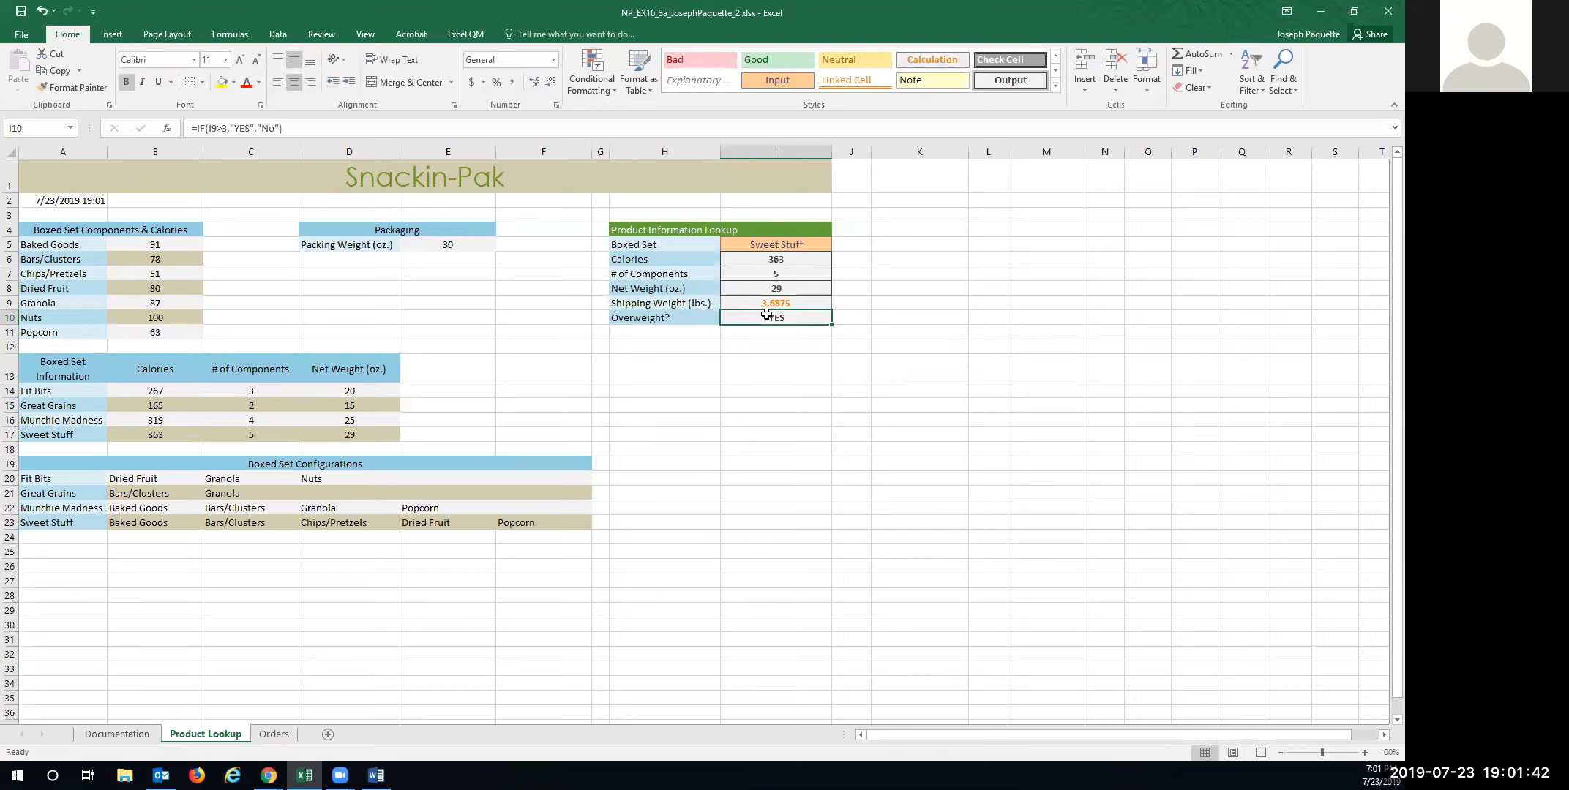
click(252, 128)
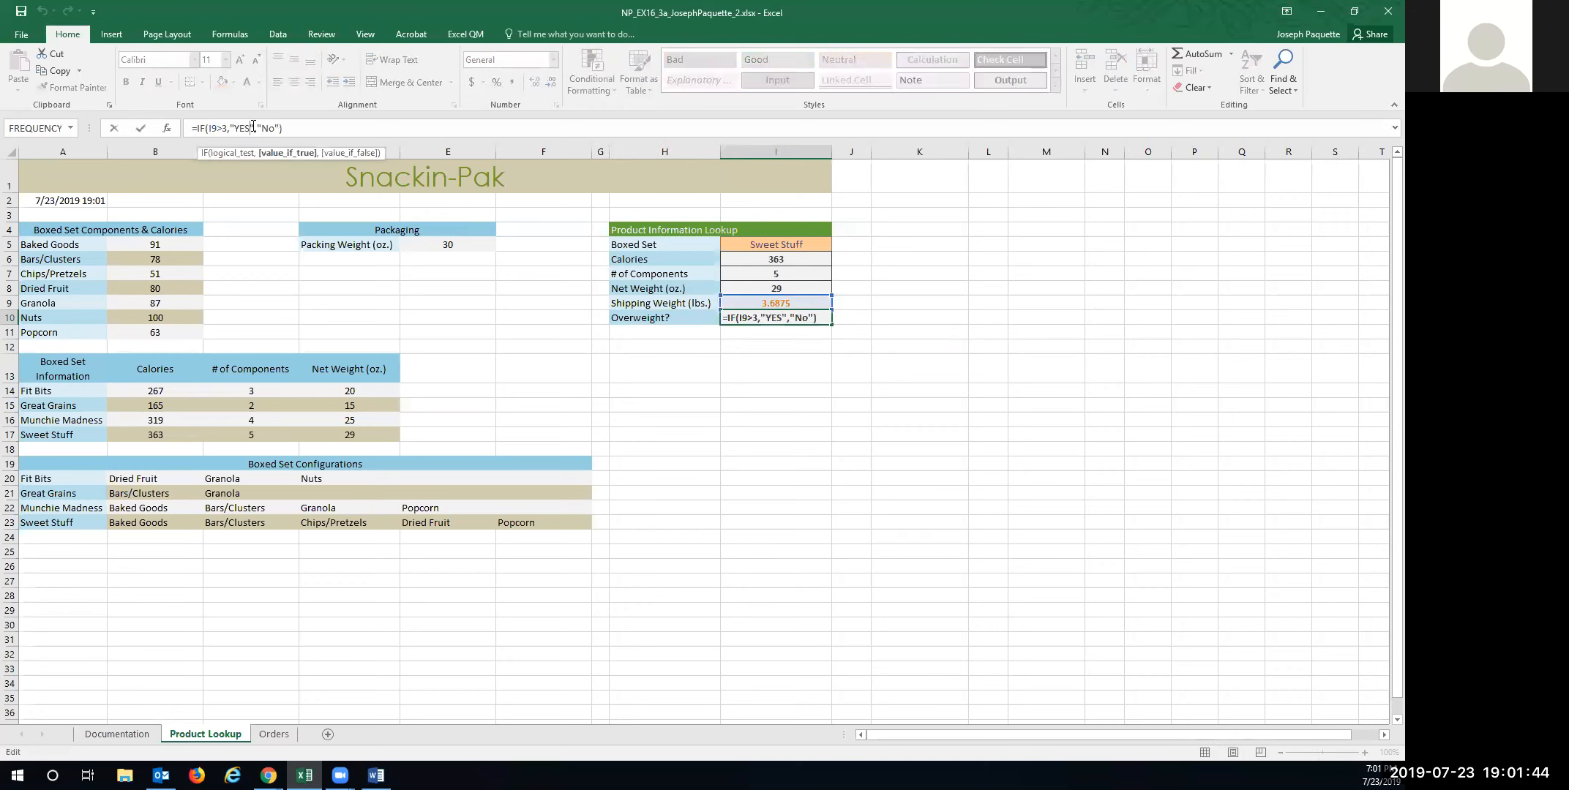
key(BackSpace)
key(BackSpace)
text(es)
click(295, 128)
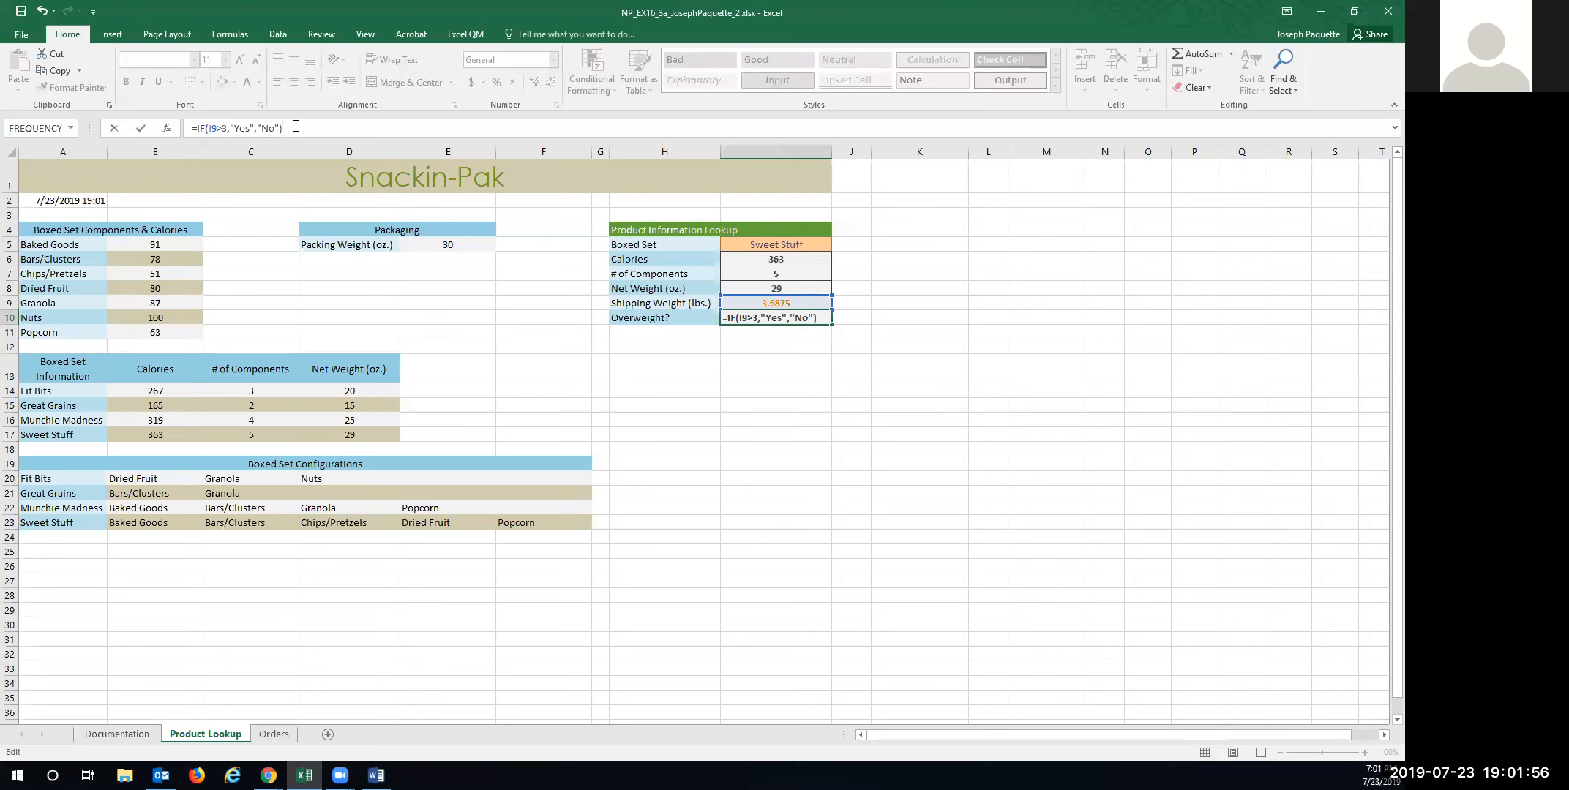
key(Return)
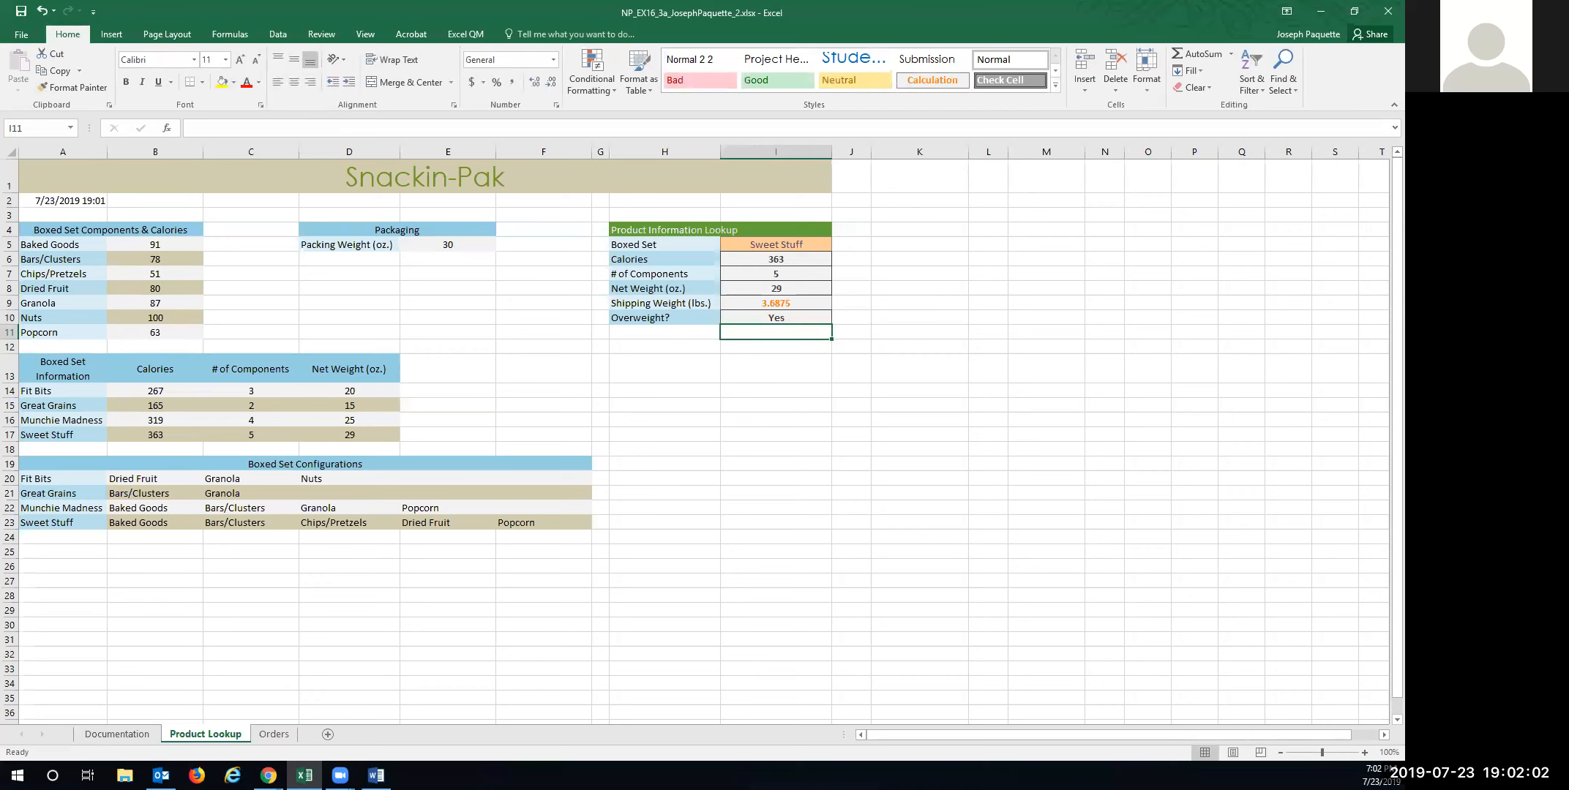
Run Goal Seek on the shipping weight cell I9 with target value 2.9 by changing packing weight cell E5, and keep the solution.
click(376, 775)
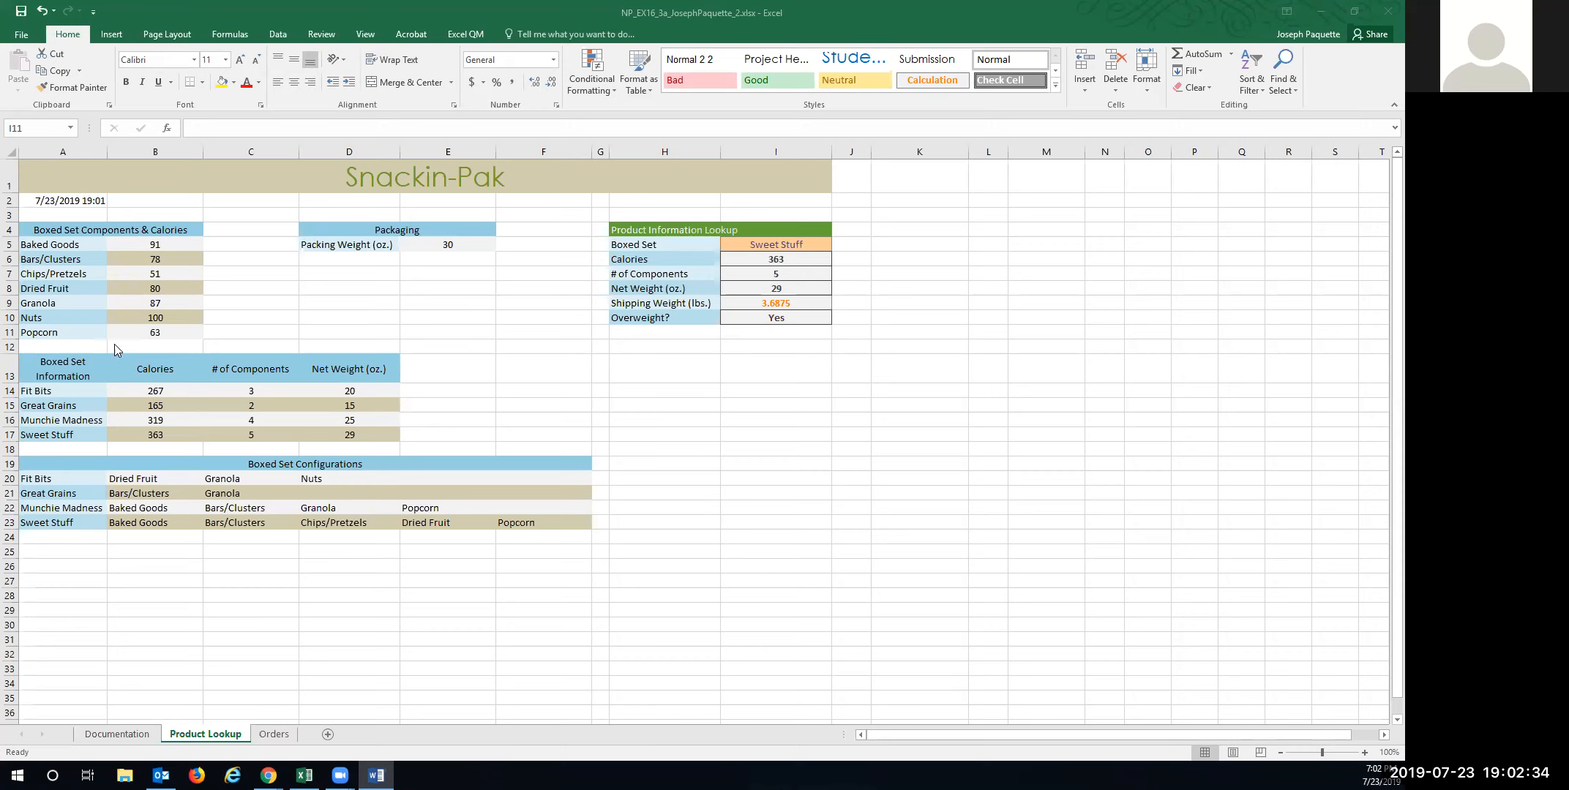
click(770, 303)
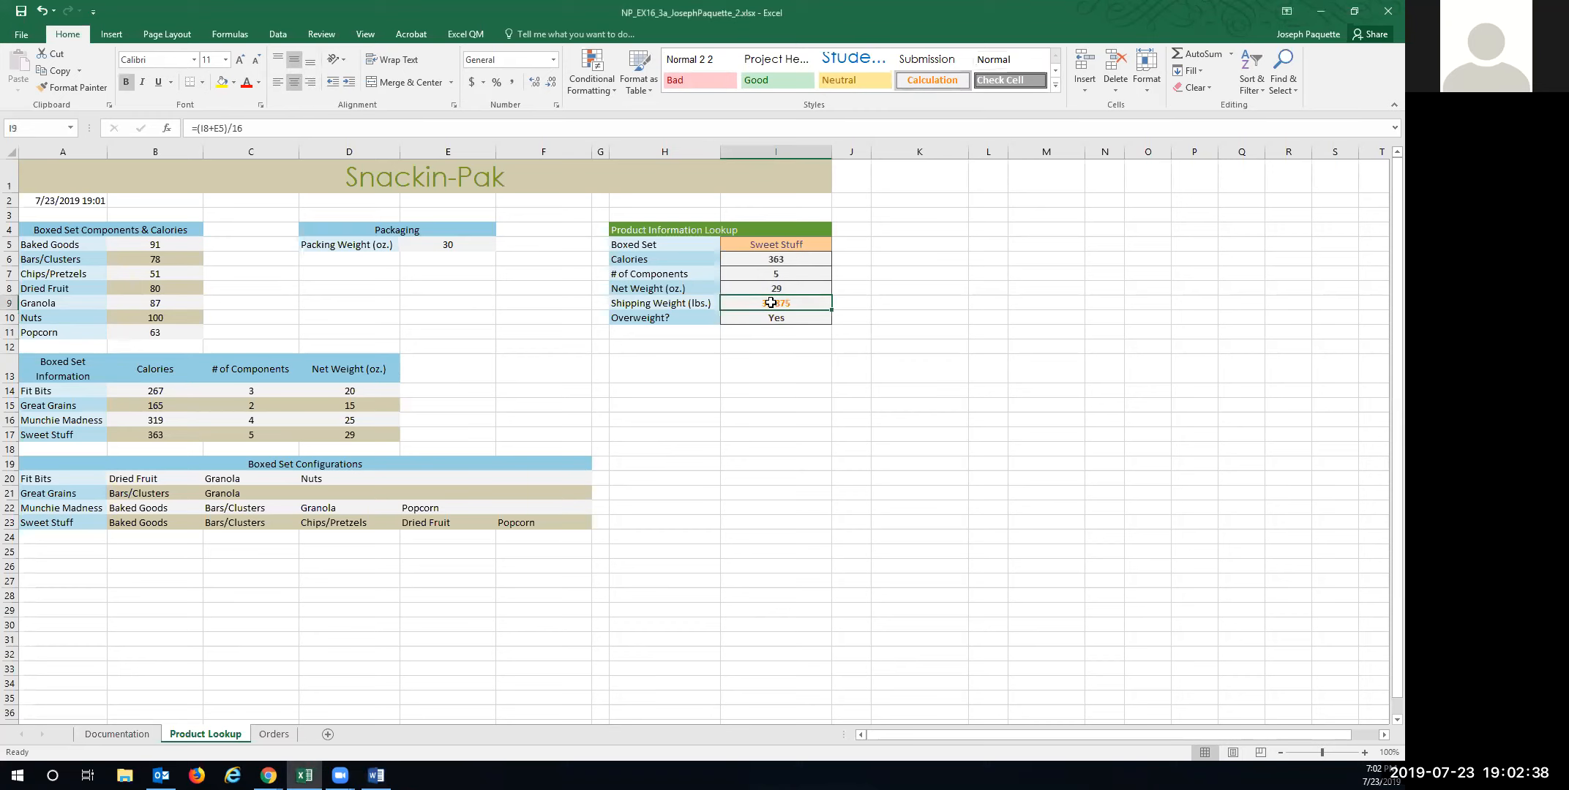
click(276, 33)
click(927, 80)
click(959, 128)
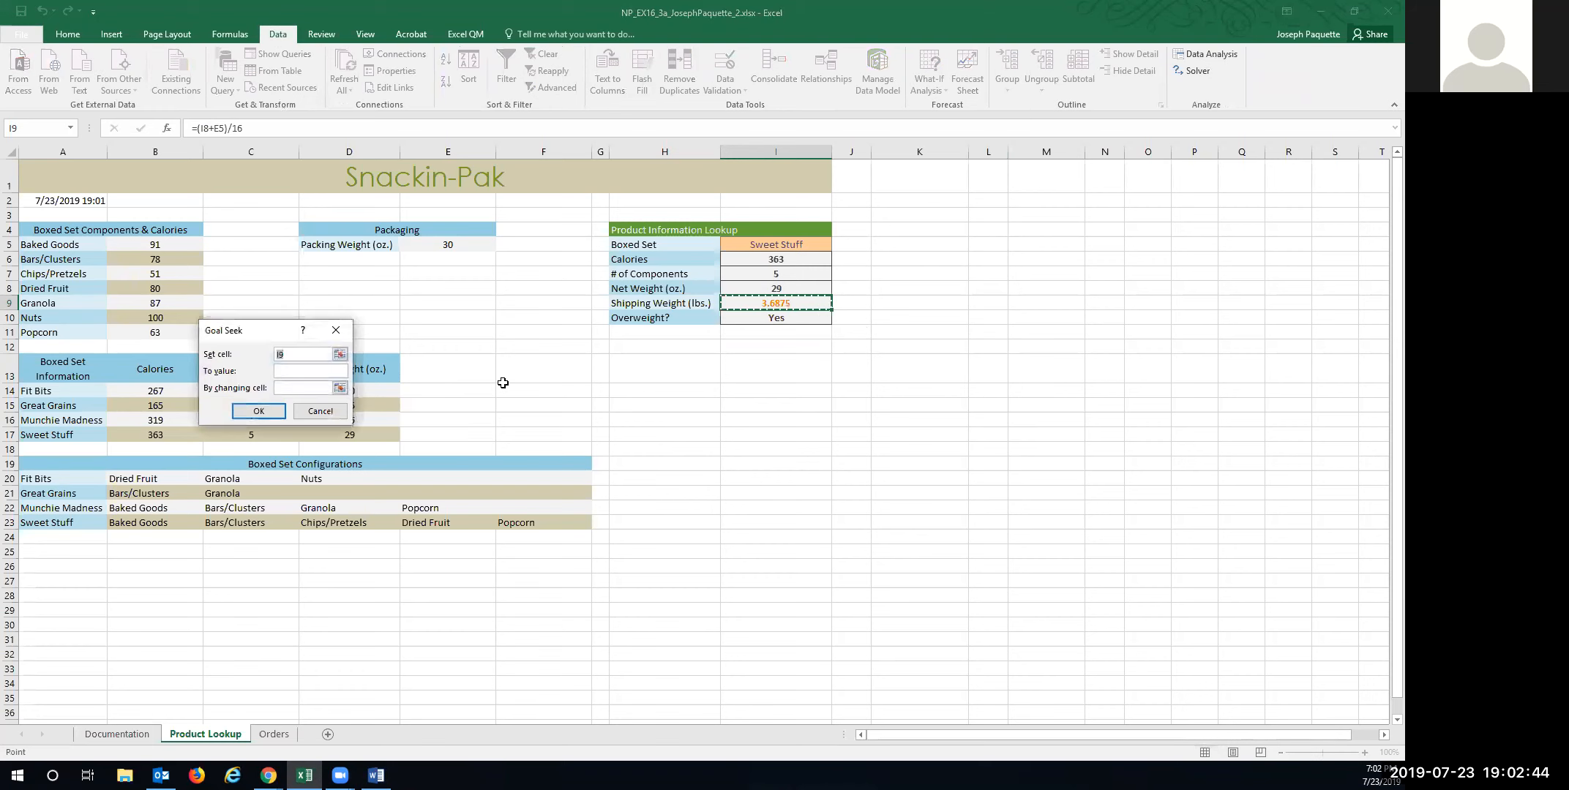
click(282, 371)
click(278, 389)
click(445, 244)
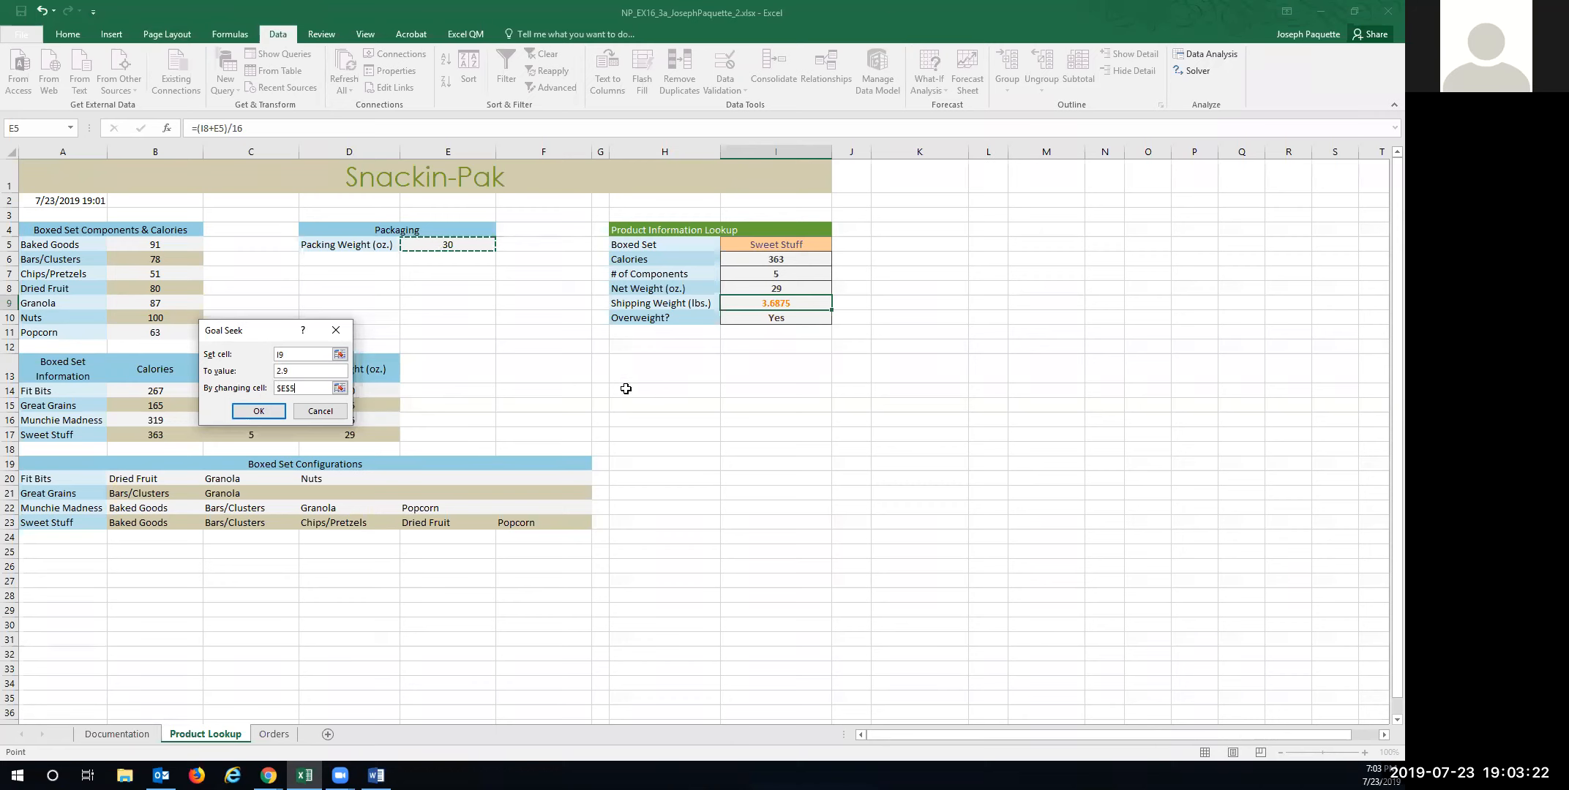
click(249, 411)
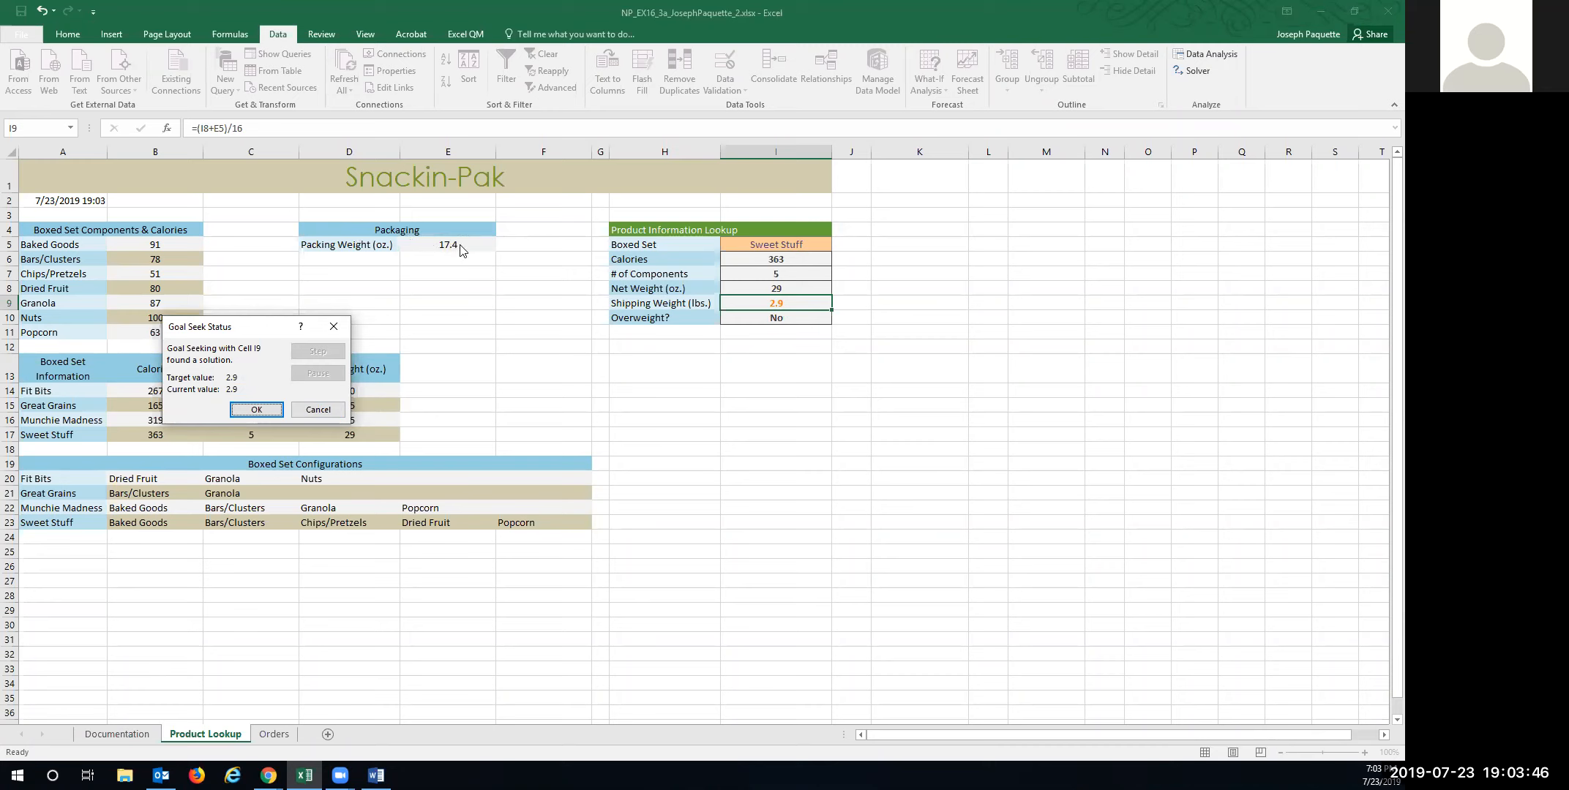
click(254, 412)
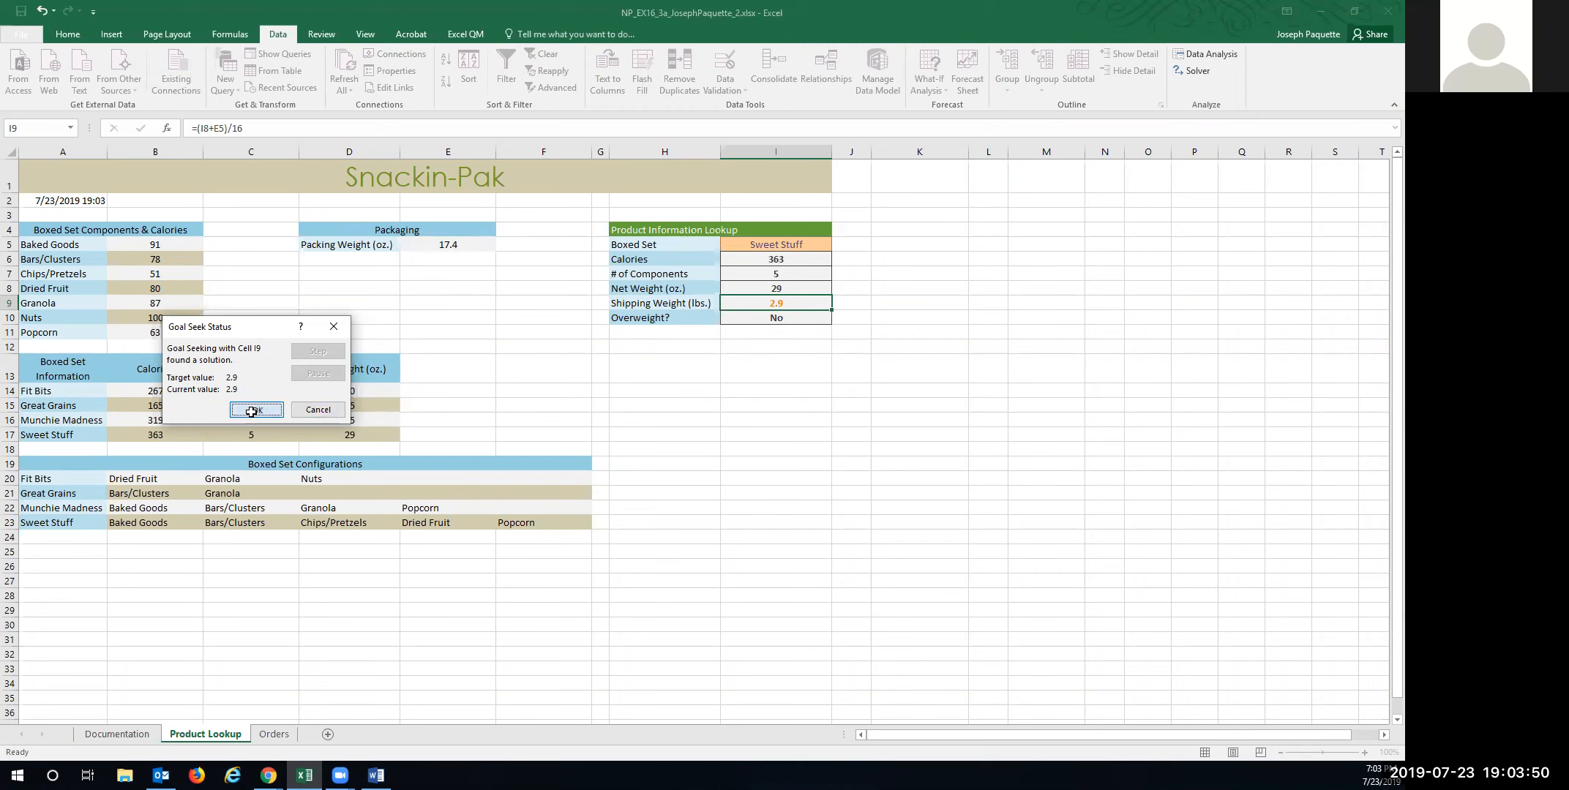
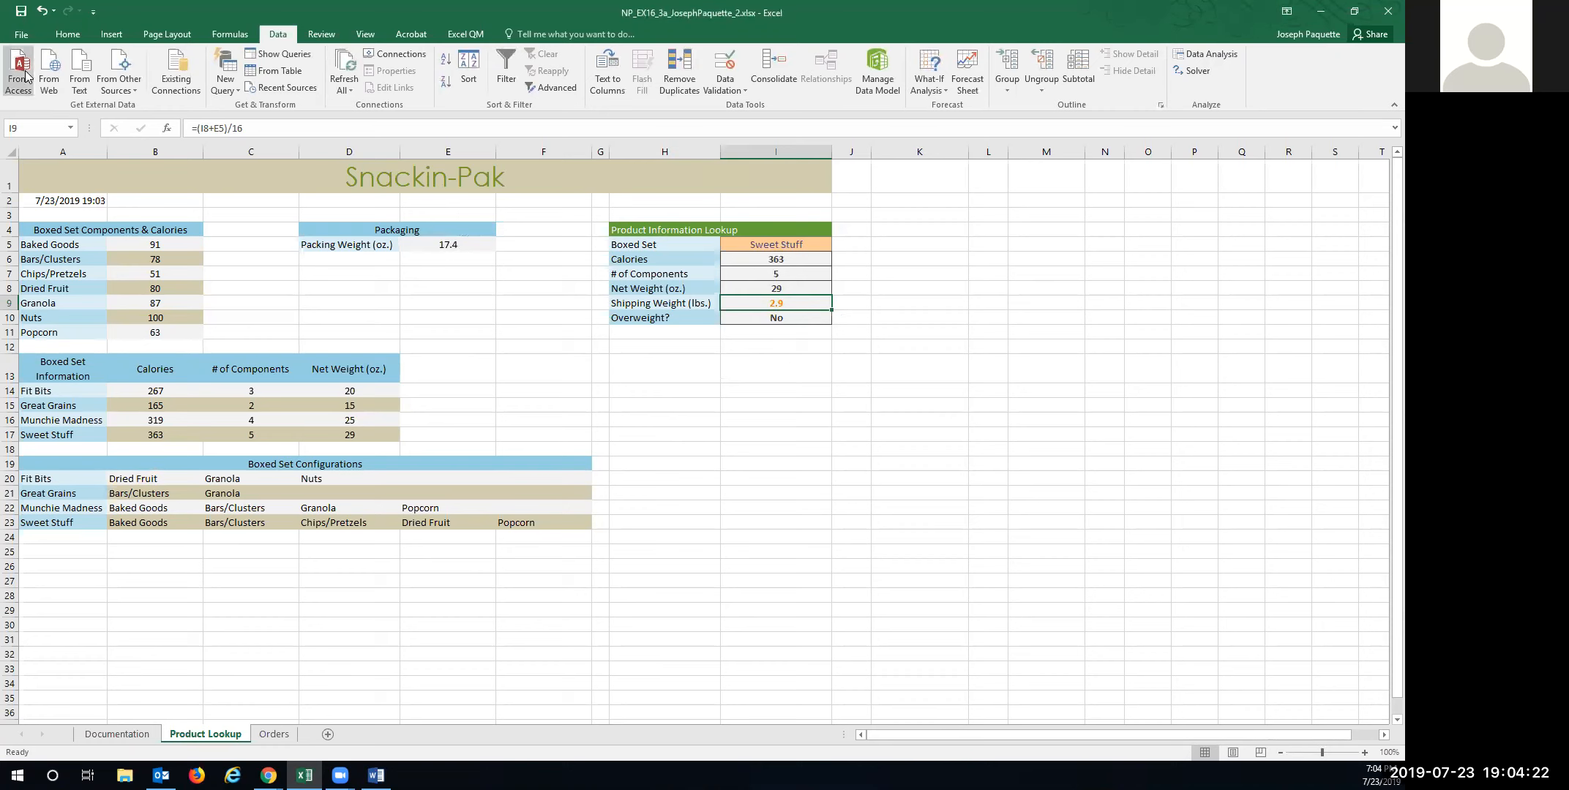
Save the workbook, switch to the MindTap page in the browser and continue to the project's upload step.
click(21, 13)
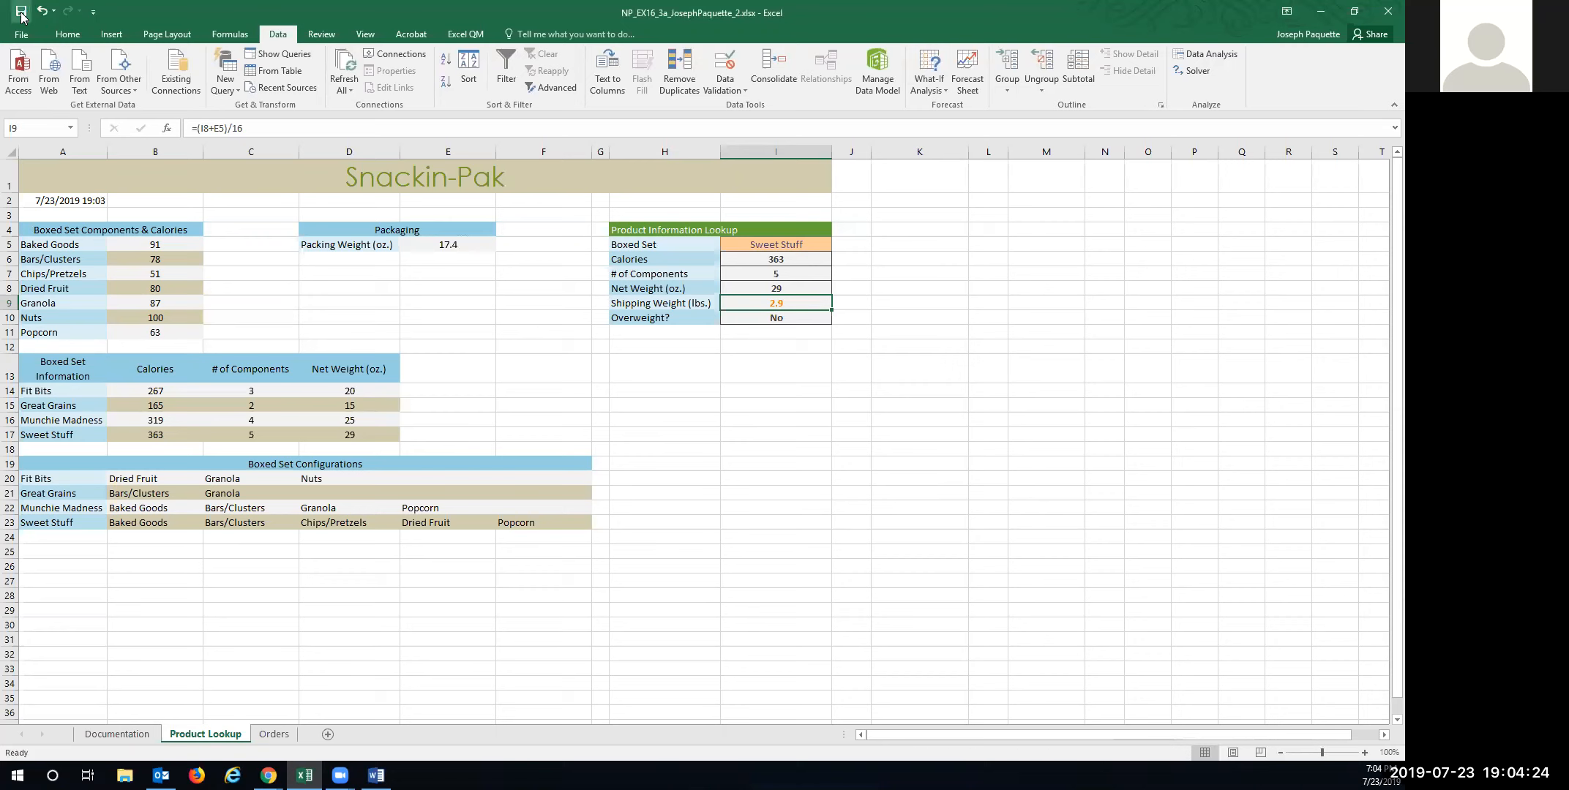
click(1320, 11)
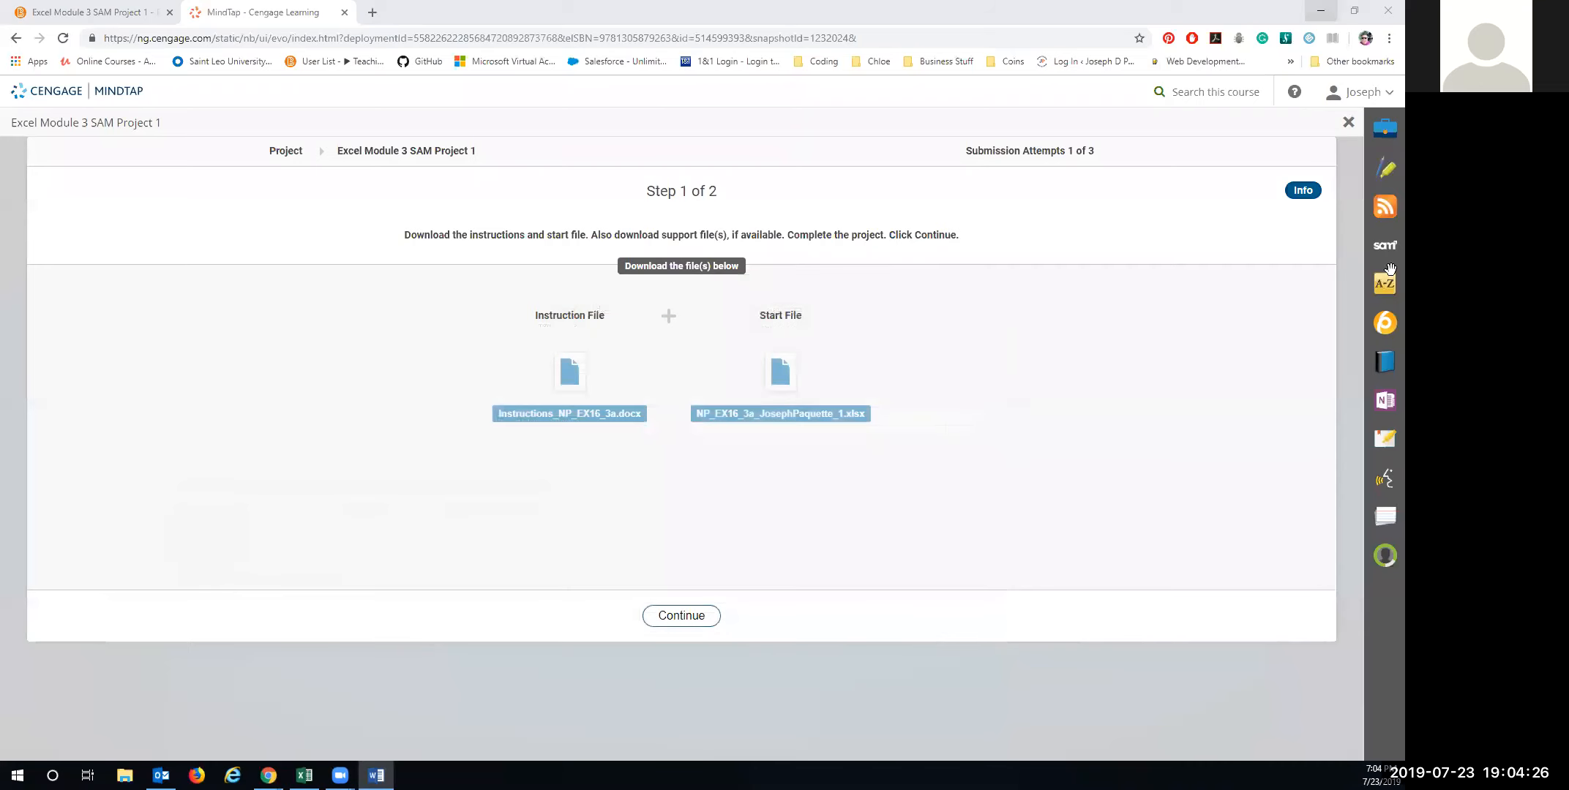
click(691, 616)
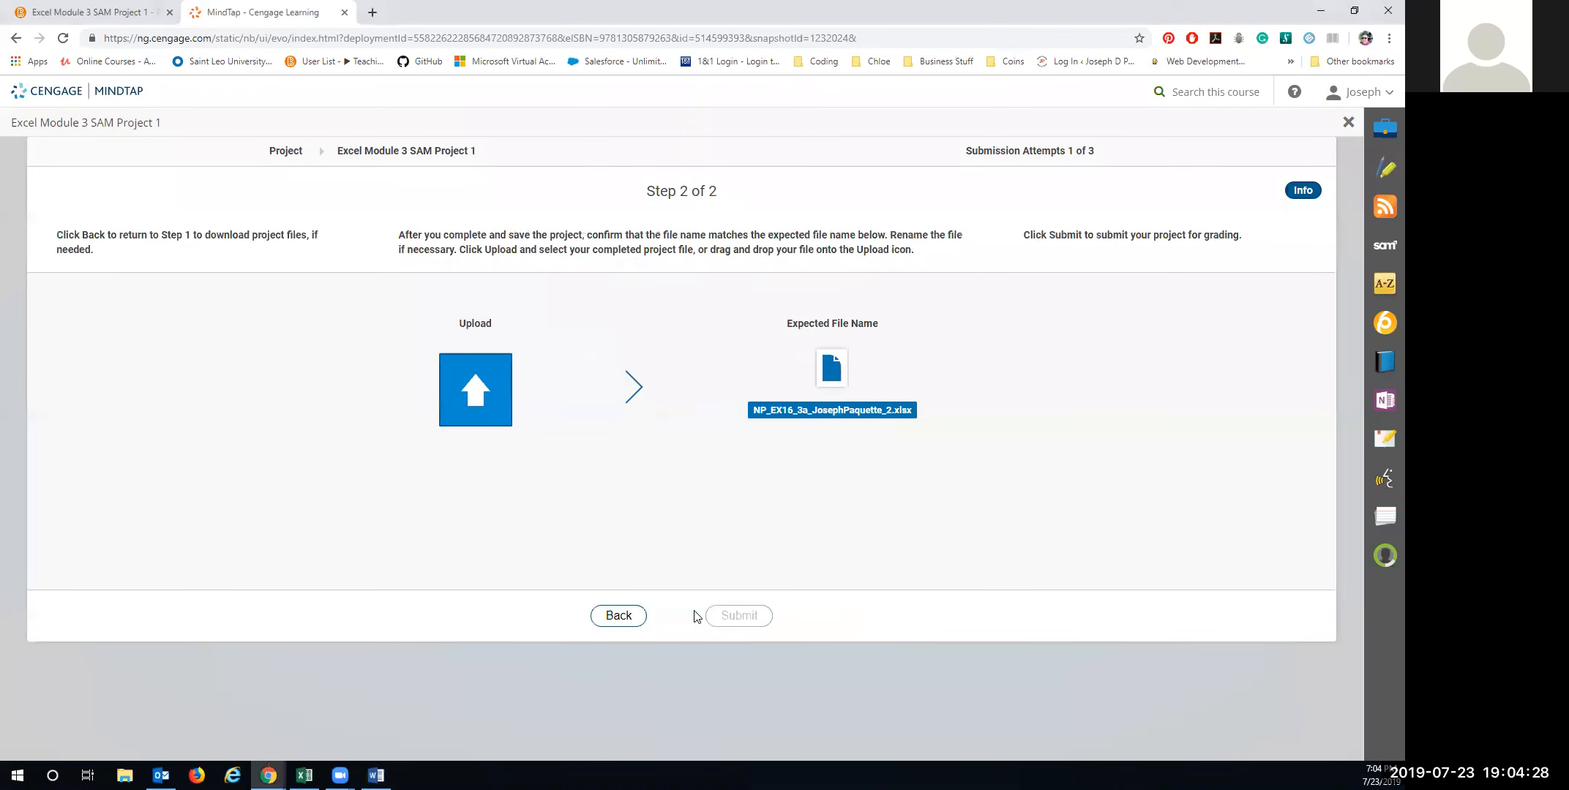
Upload the completed NP_EX16_3a workbook ending in _2 from the This PC Documents folder and submit it for grading.
click(489, 387)
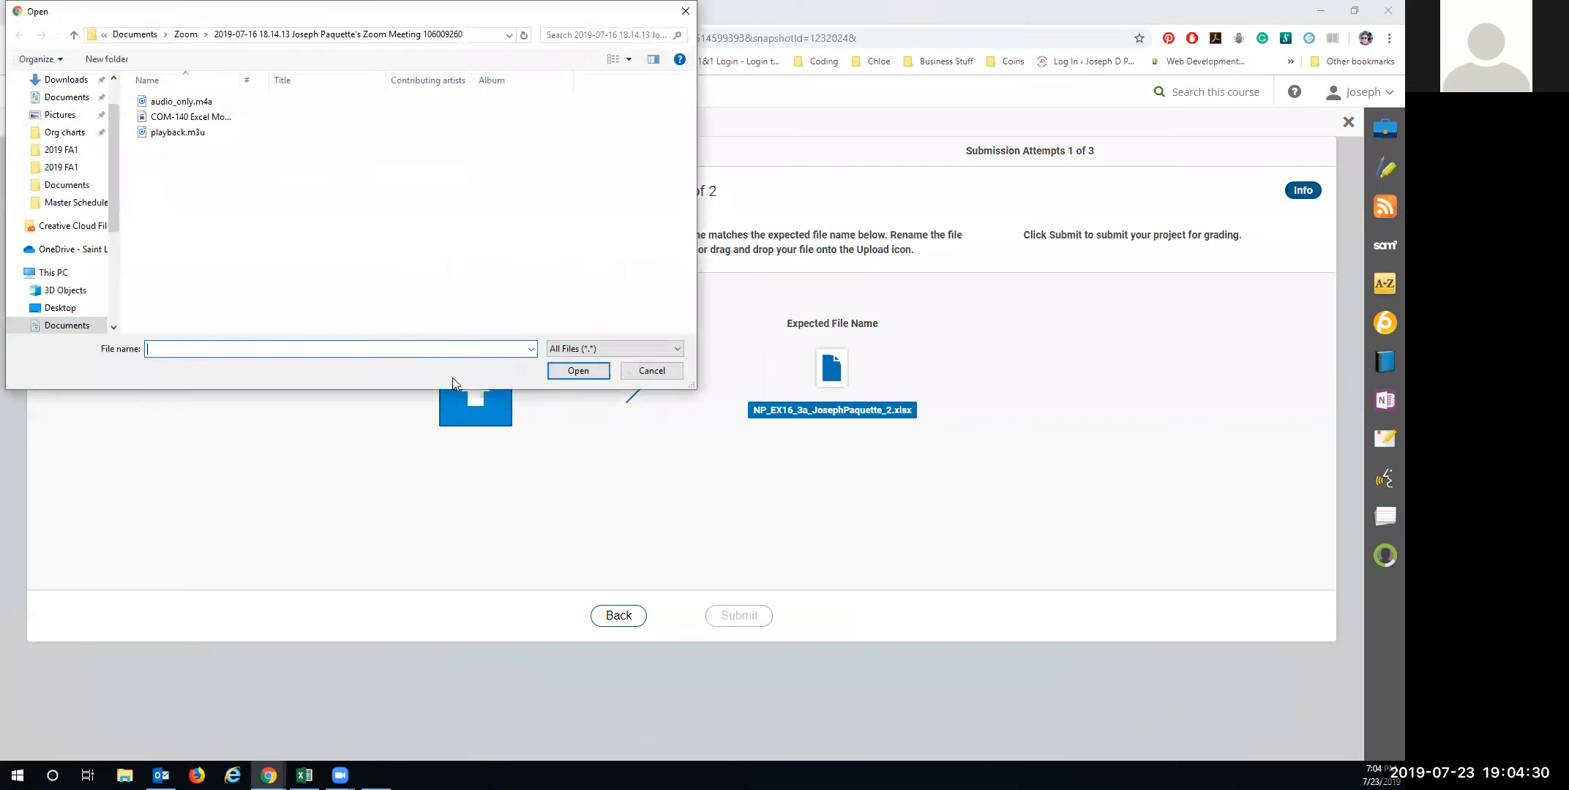
click(90, 186)
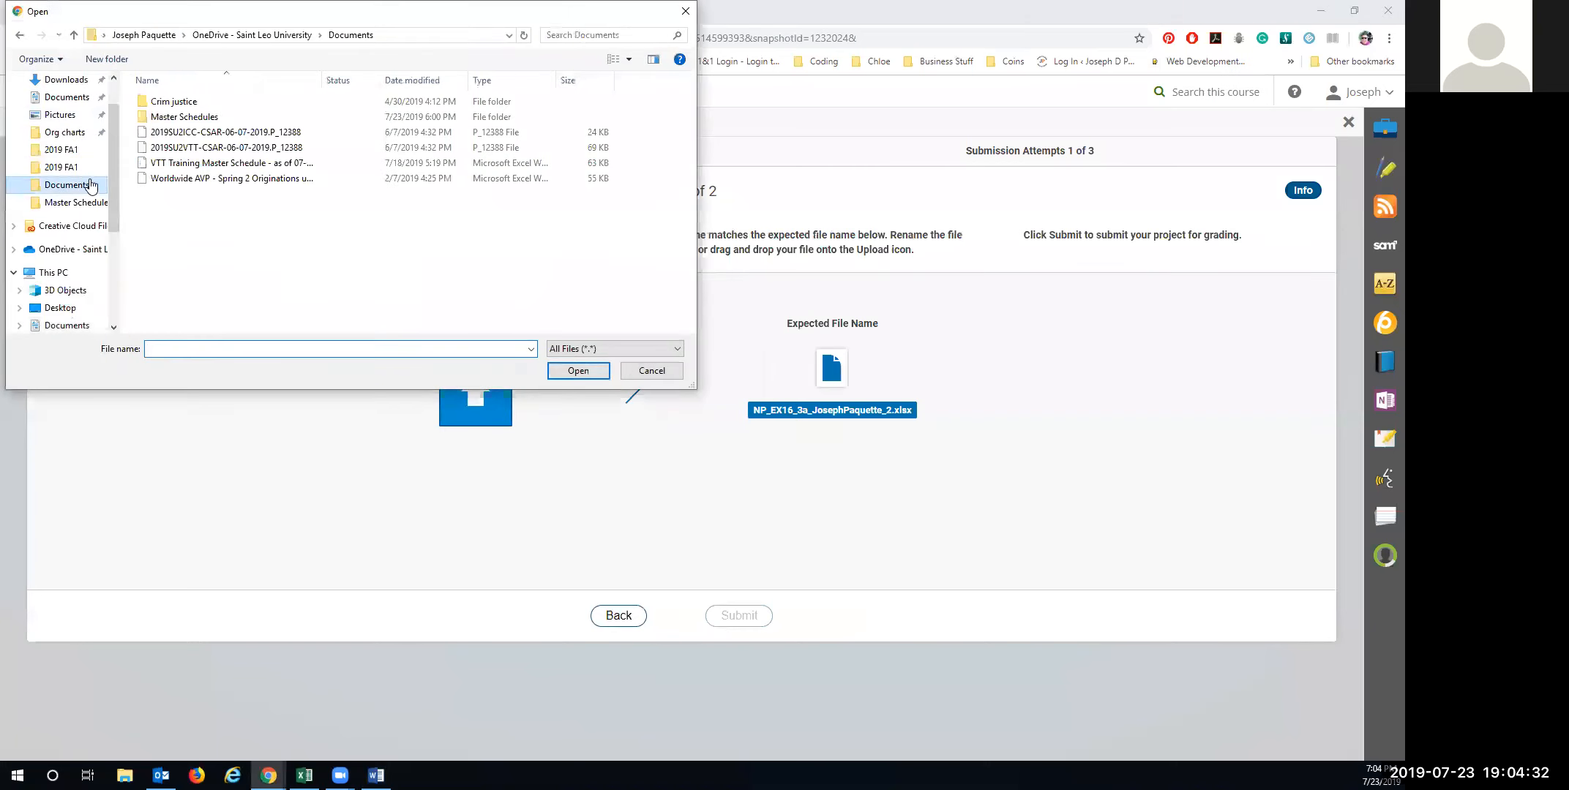
click(72, 103)
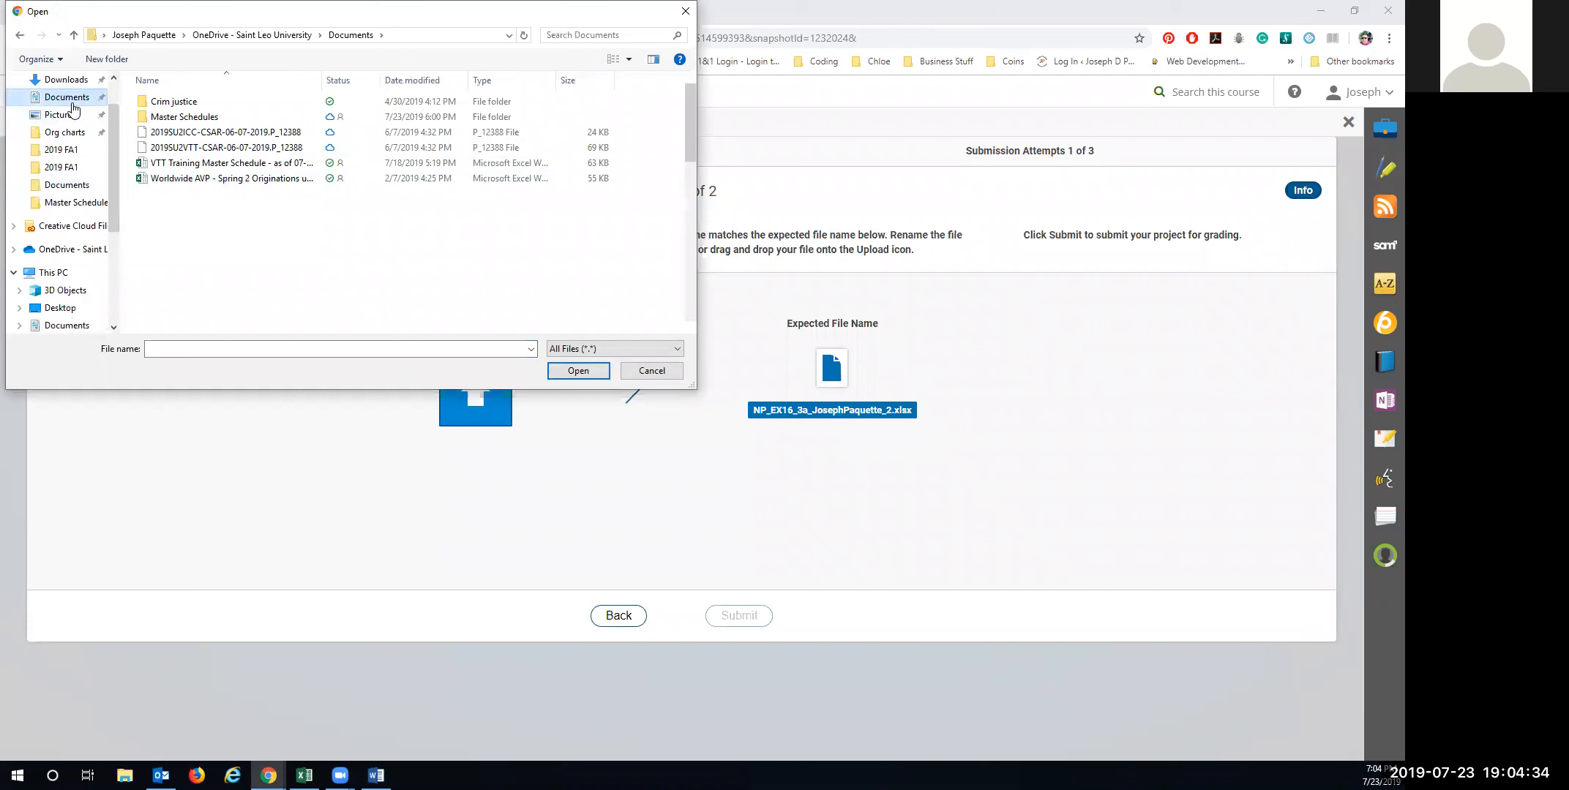
click(212, 101)
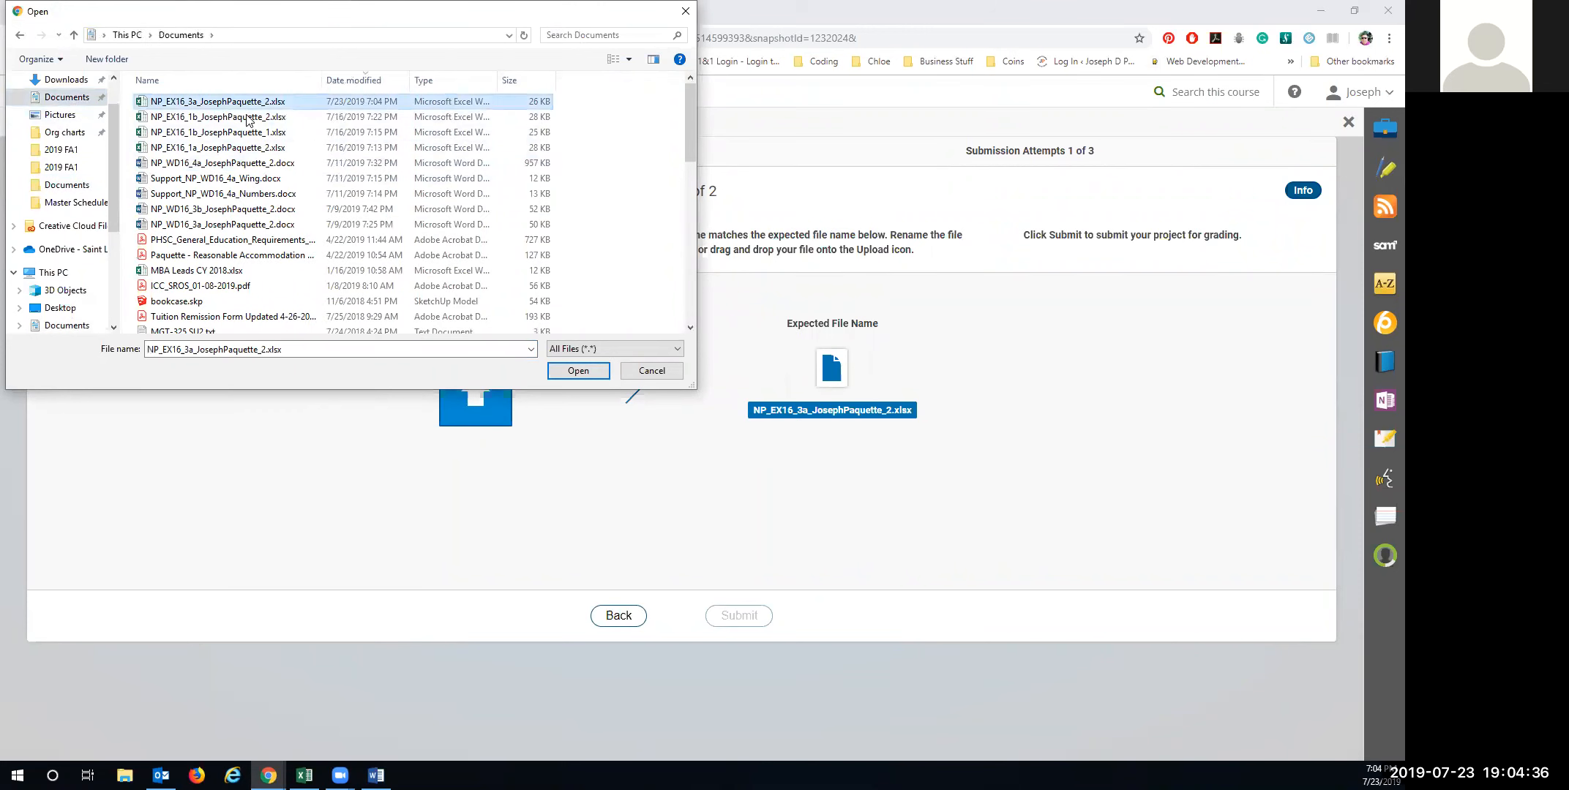
click(577, 370)
click(726, 619)
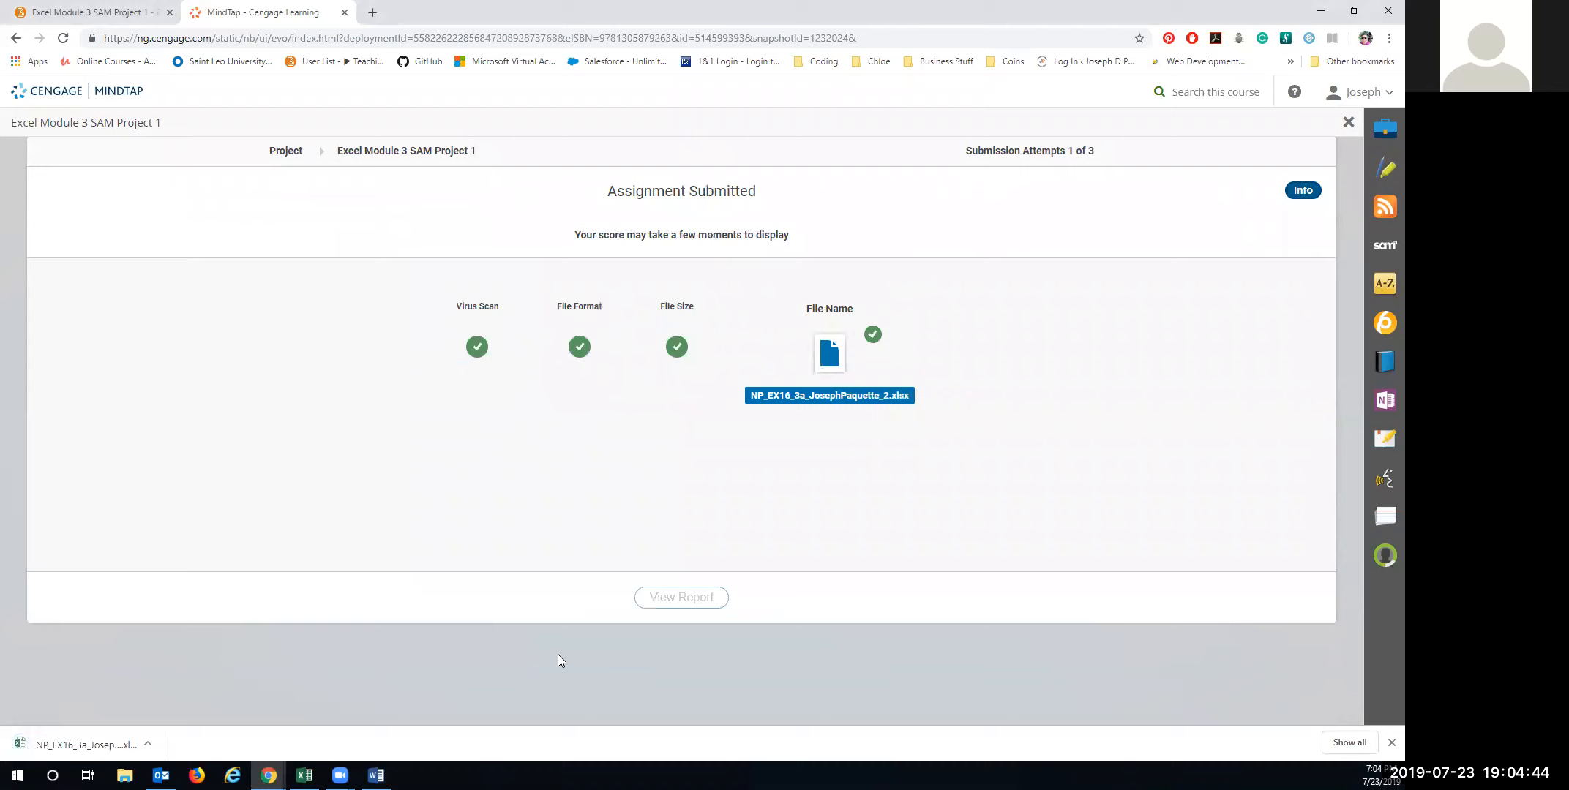
Open the downloaded graded report in Excel and review the feedback on the first project steps.
click(73, 743)
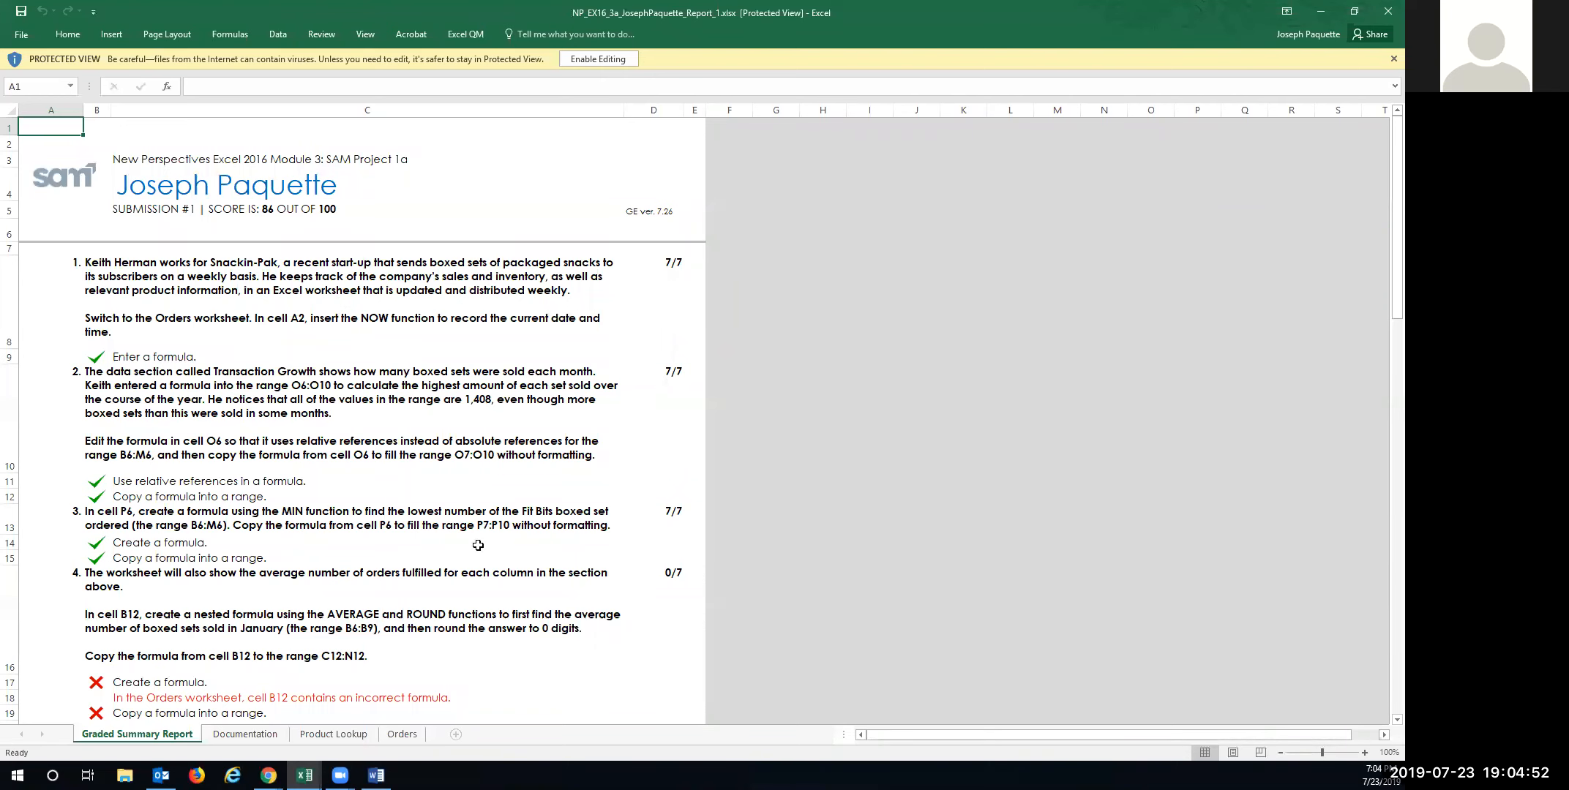
scroll(377, 601, down, 2)
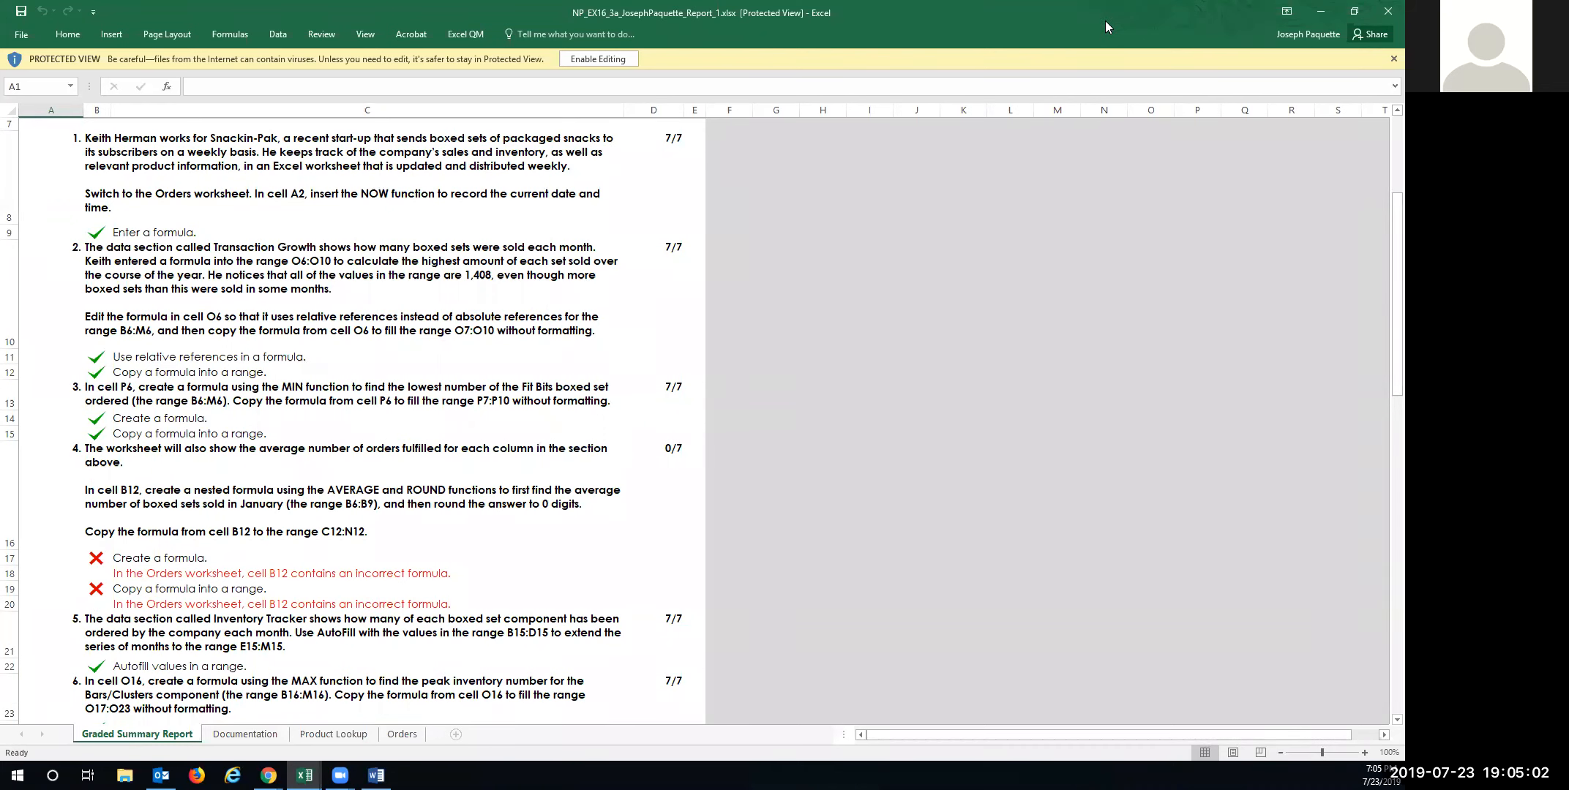
click(1320, 12)
Return to the project workbook and clear the Average Monthly Fulfillment formulas in B12:N12 on the Orders sheet.
mouse_move(304, 776)
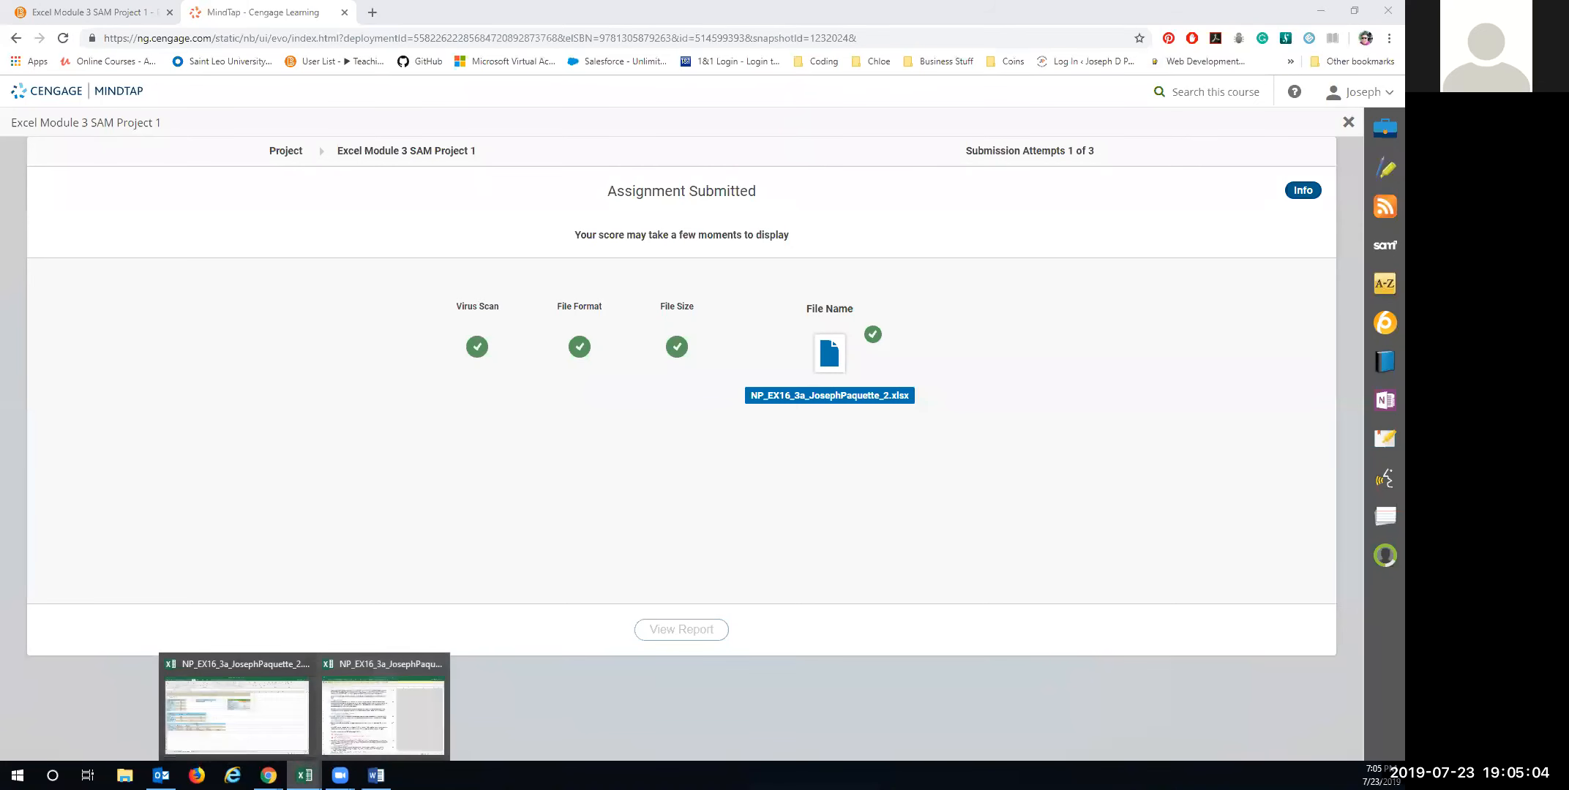
click(244, 728)
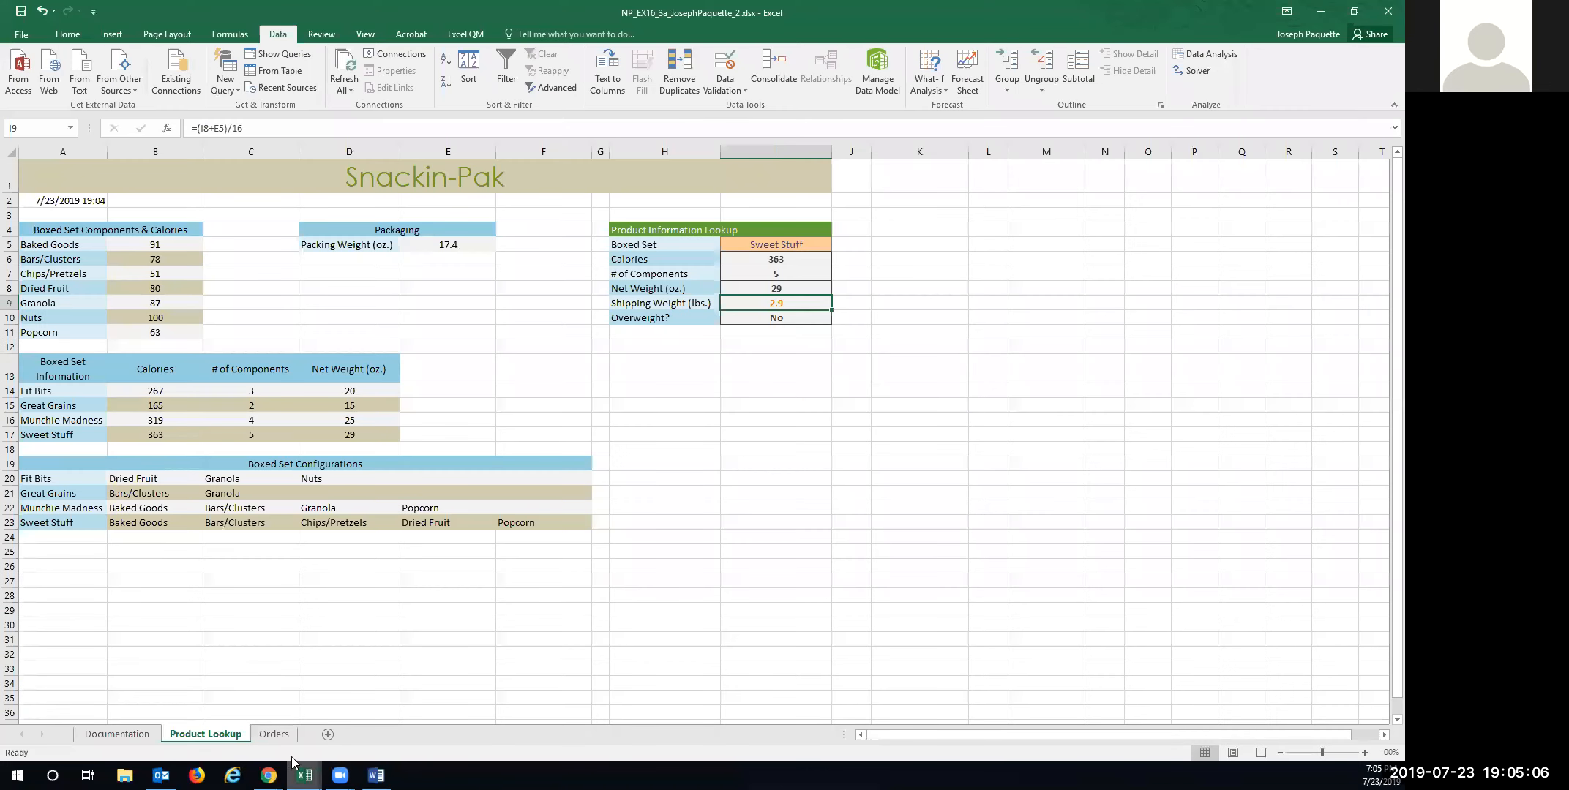
click(274, 734)
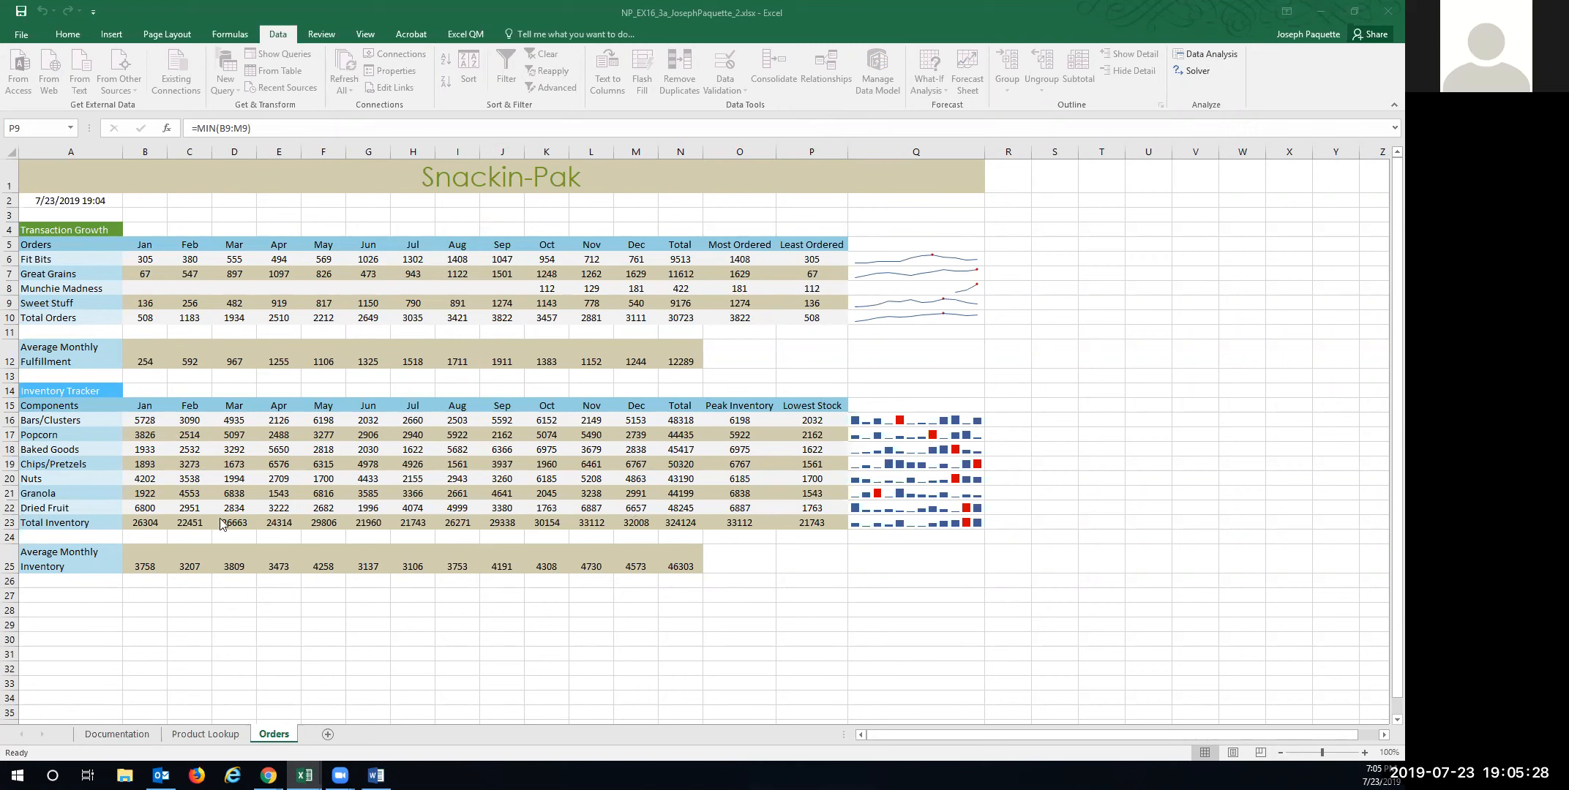
click(132, 360)
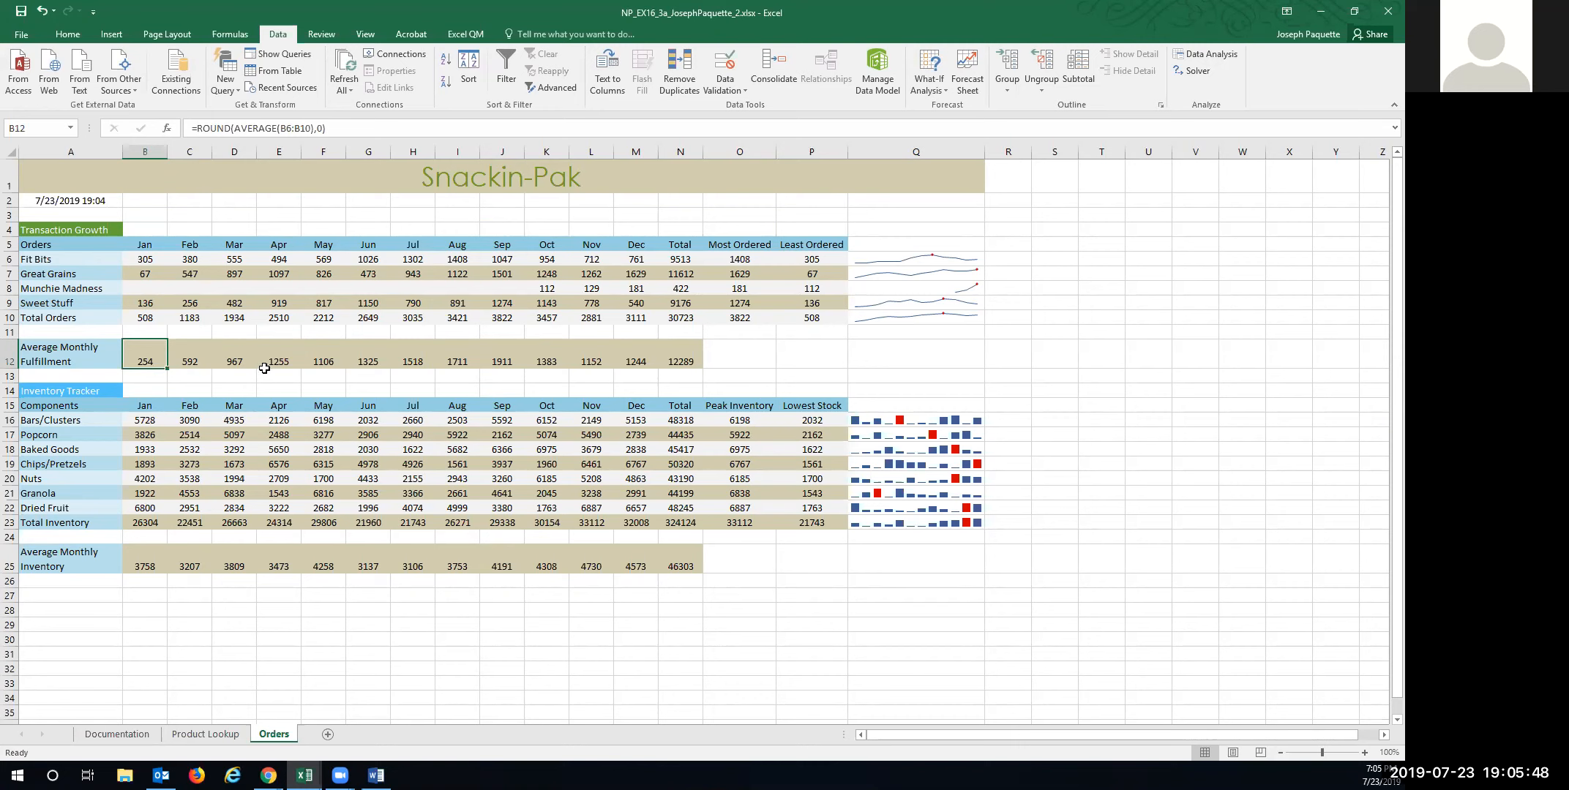
drag(145, 359, 674, 357)
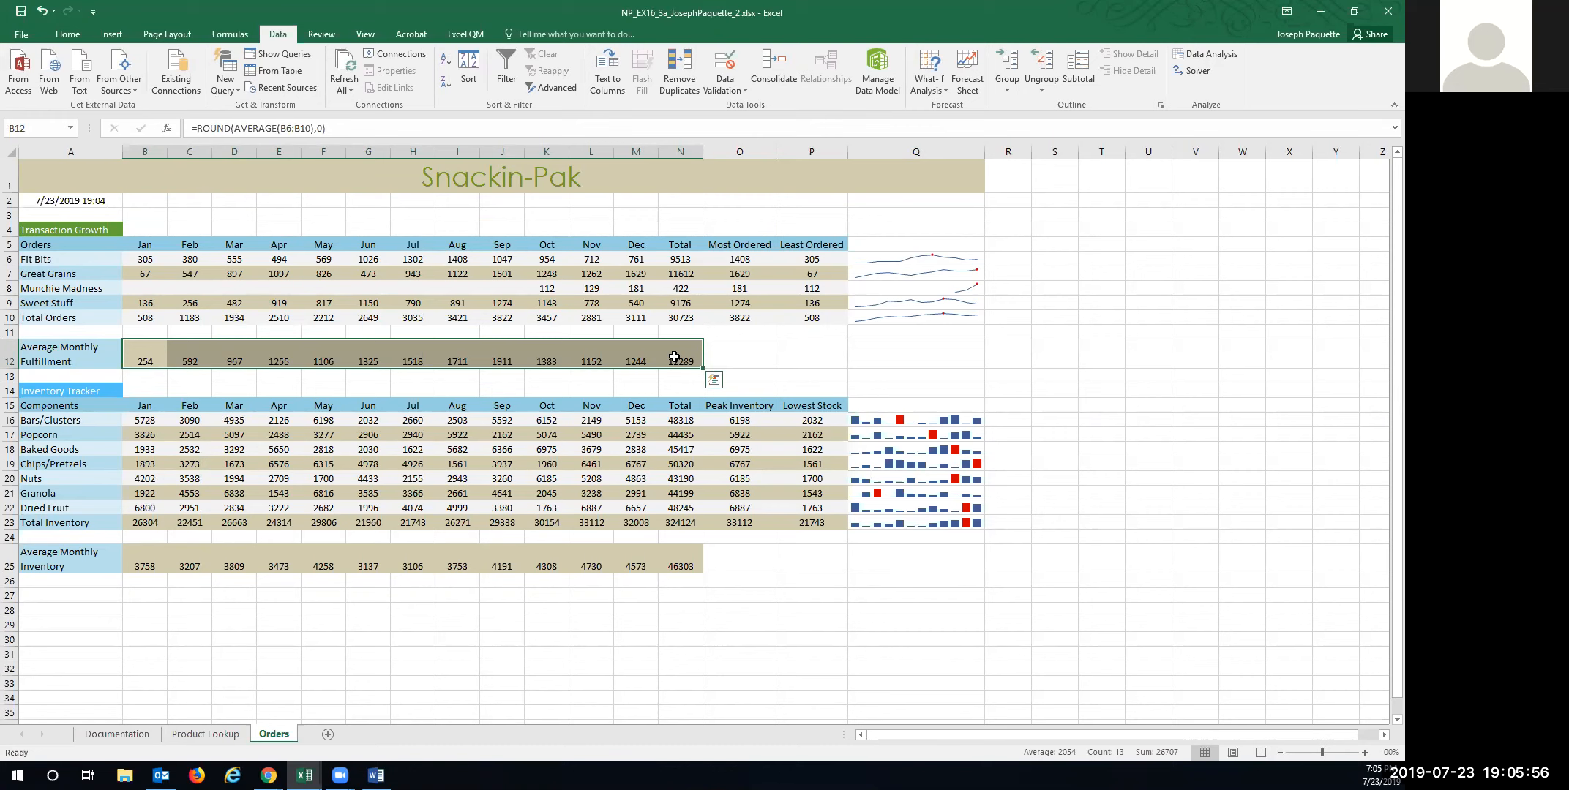
key(Delete)
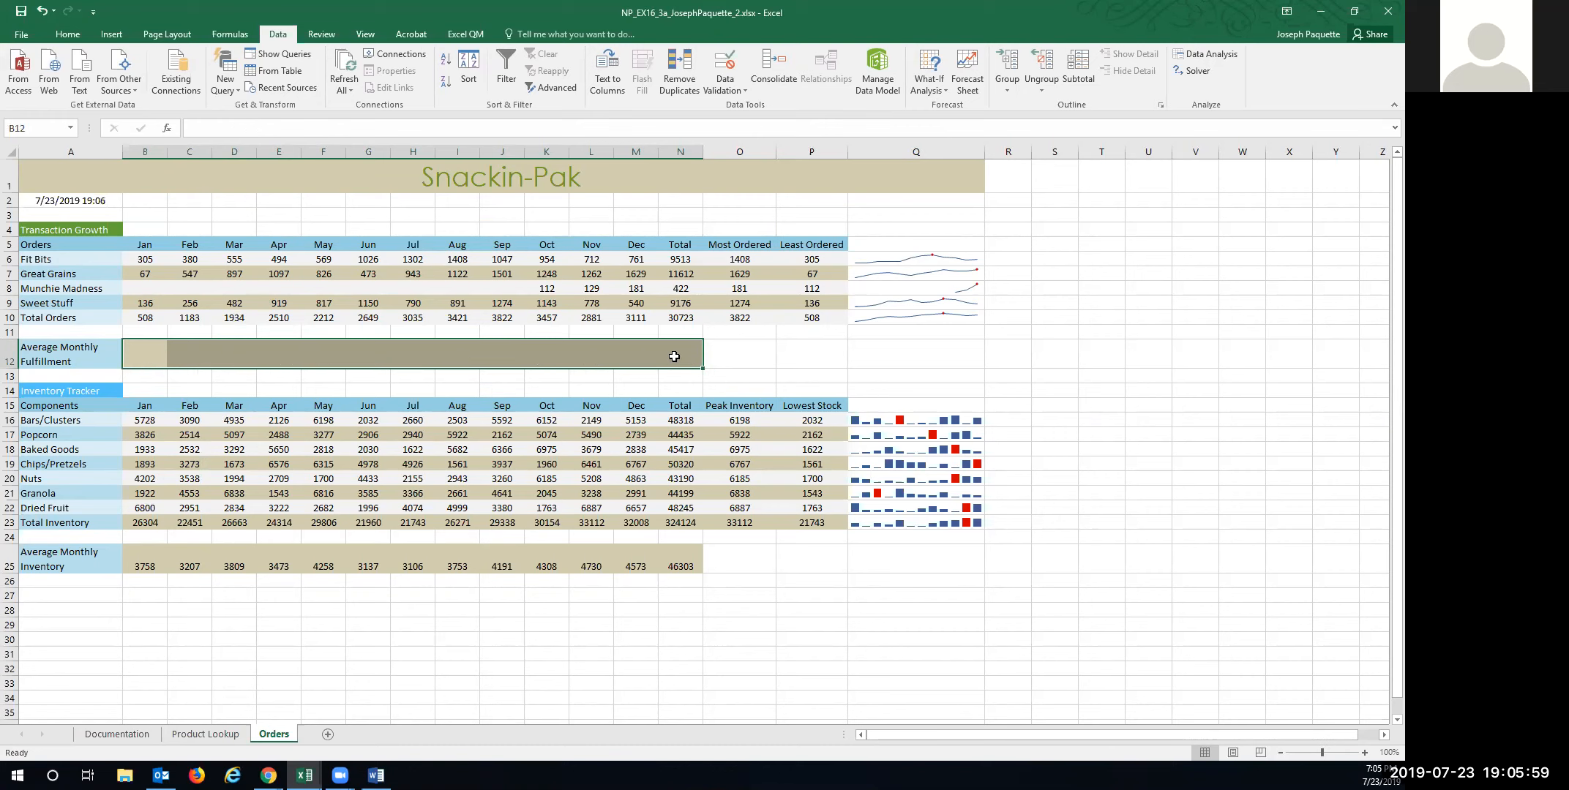
Enter =ROUND(AVERAGE(B6:B10),0) in B12 on the Orders sheet and fill it across the Average Monthly Fulfillment row through N12.
click(138, 357)
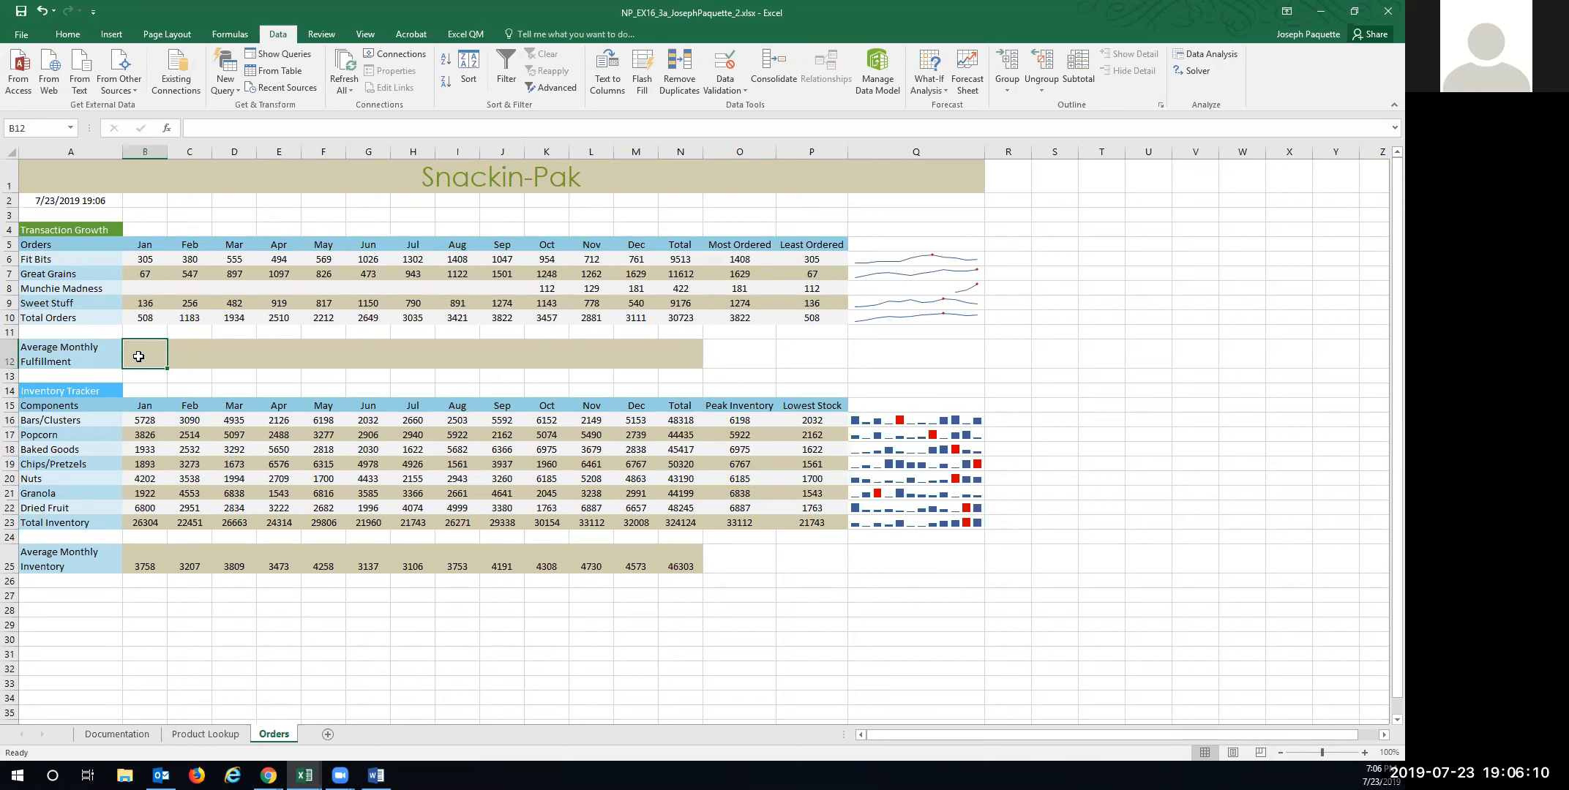
text(=)
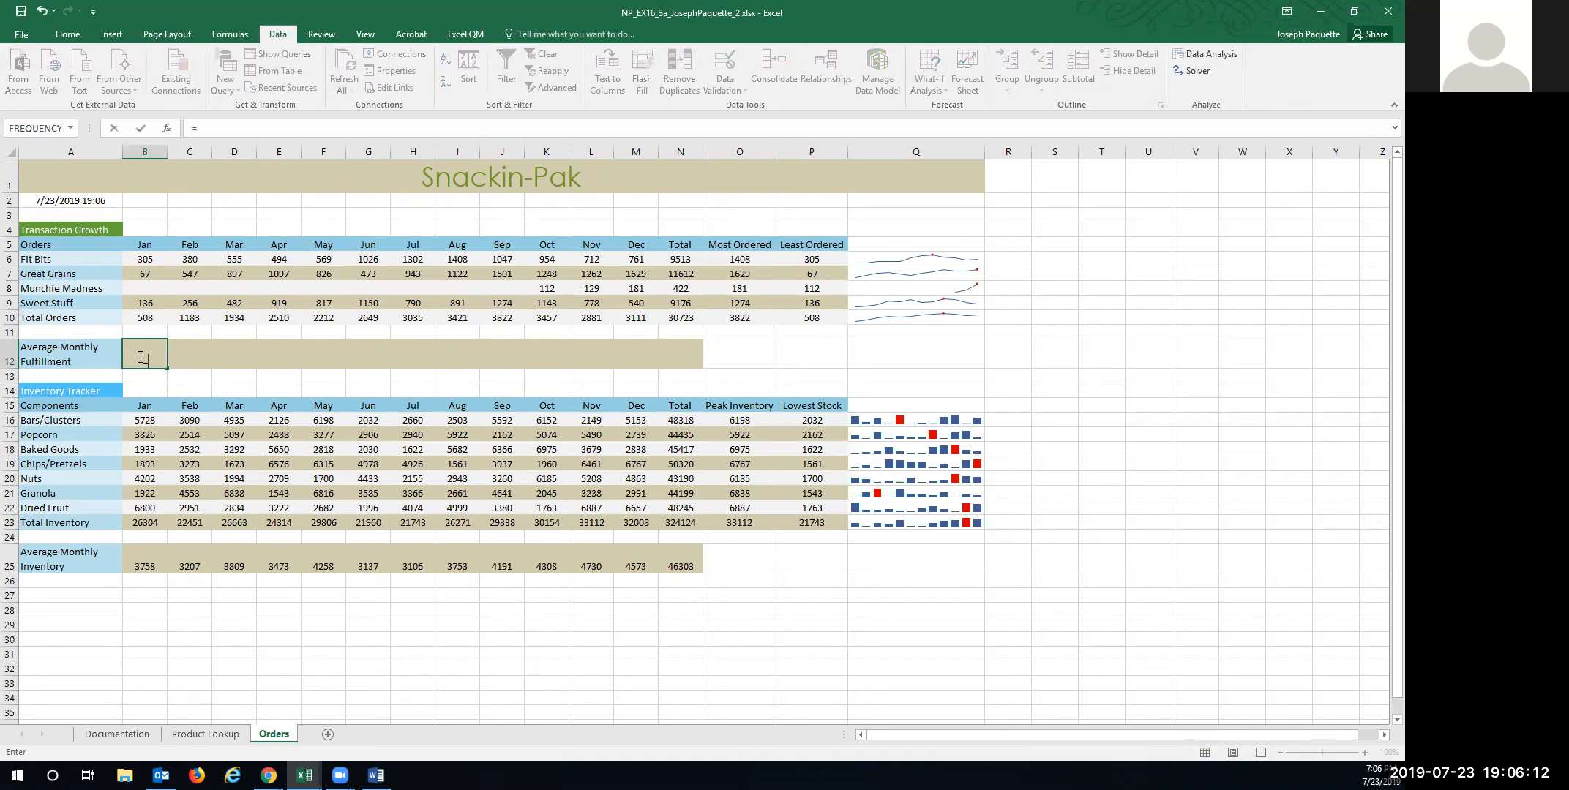
text(roun)
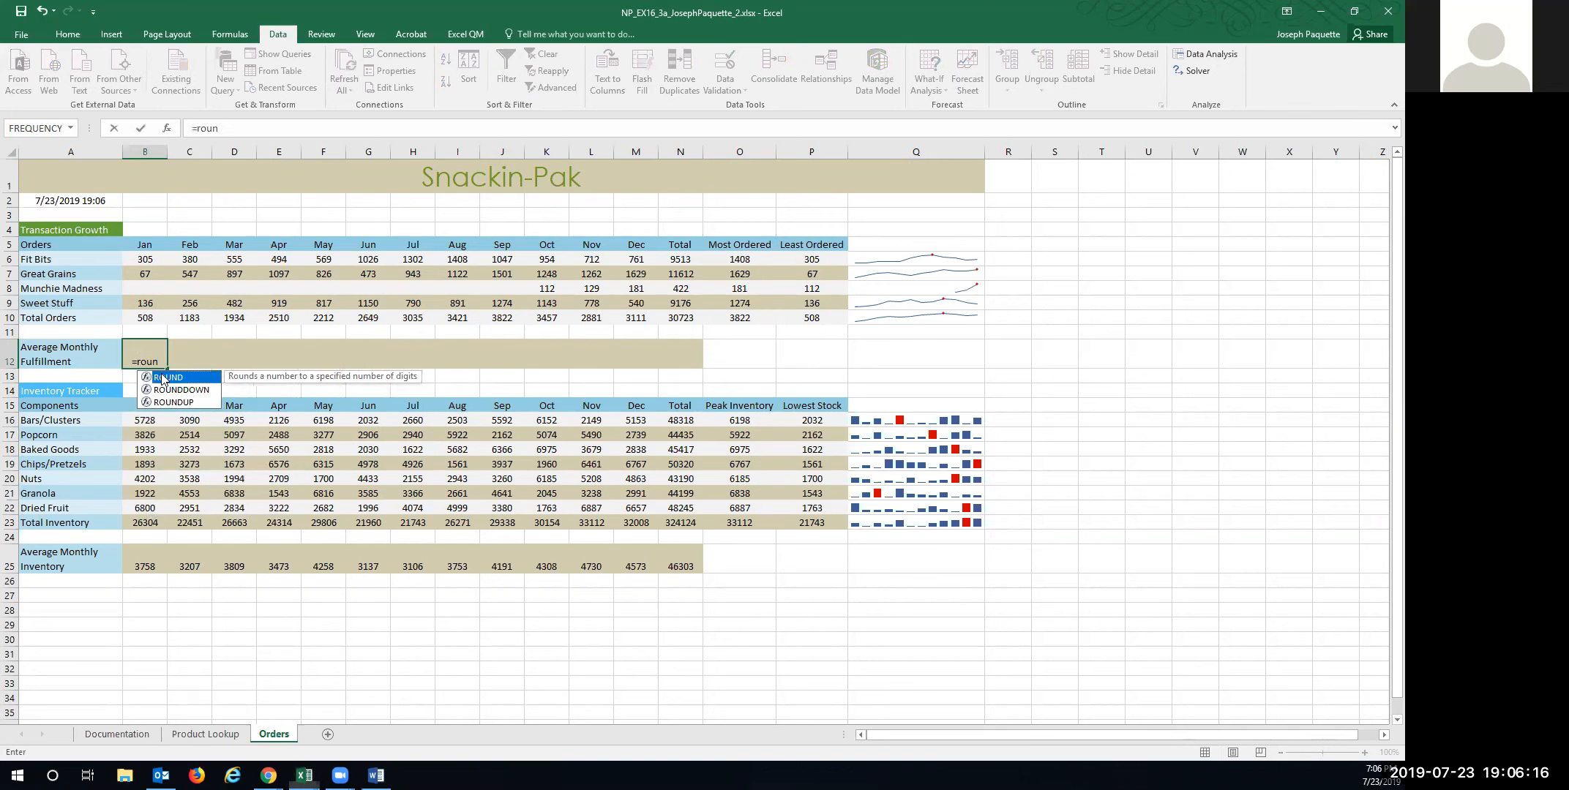
double_click(165, 378)
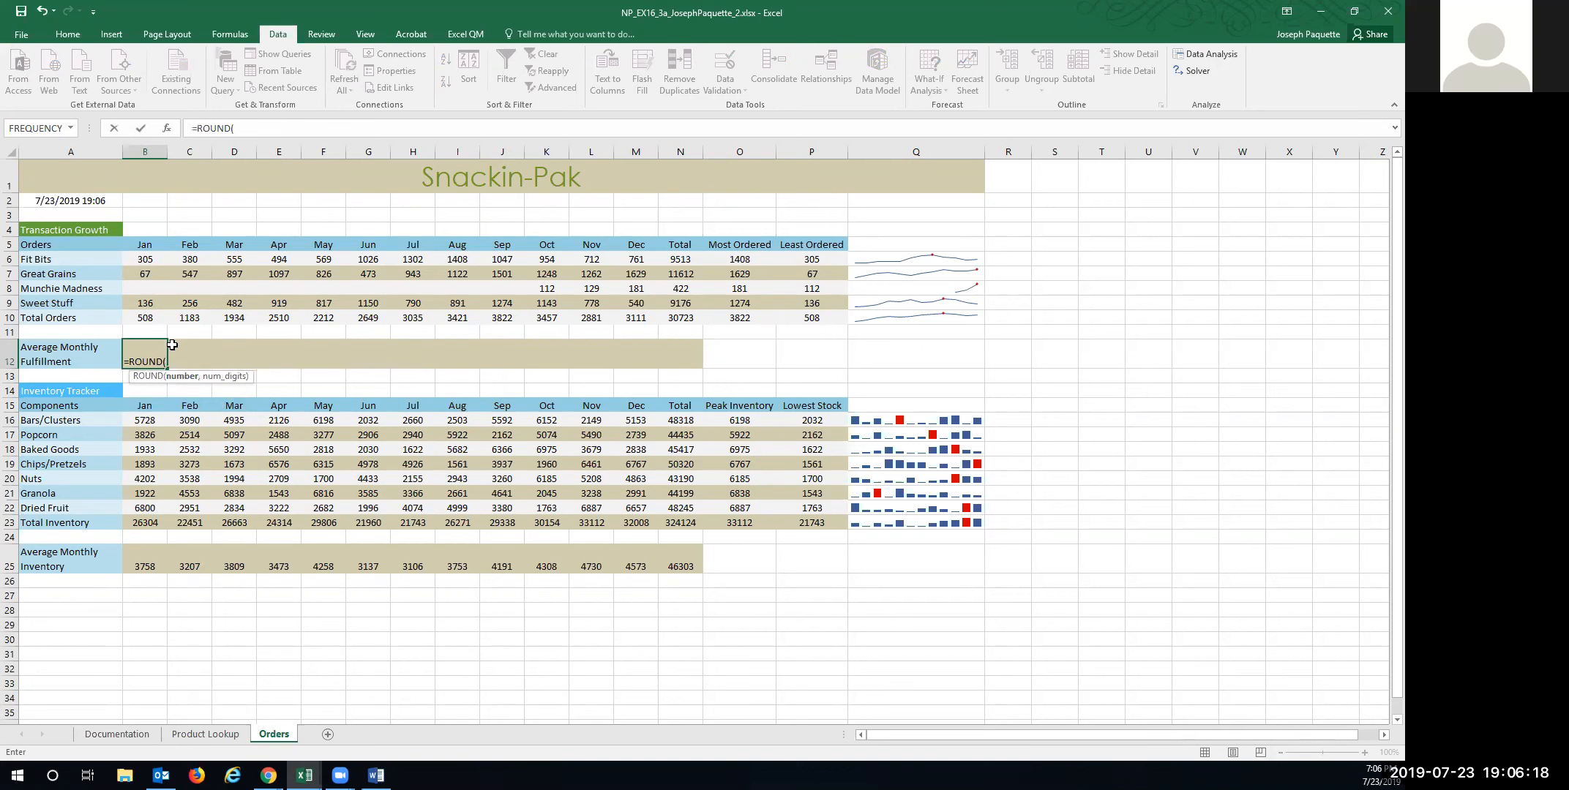
text(ave)
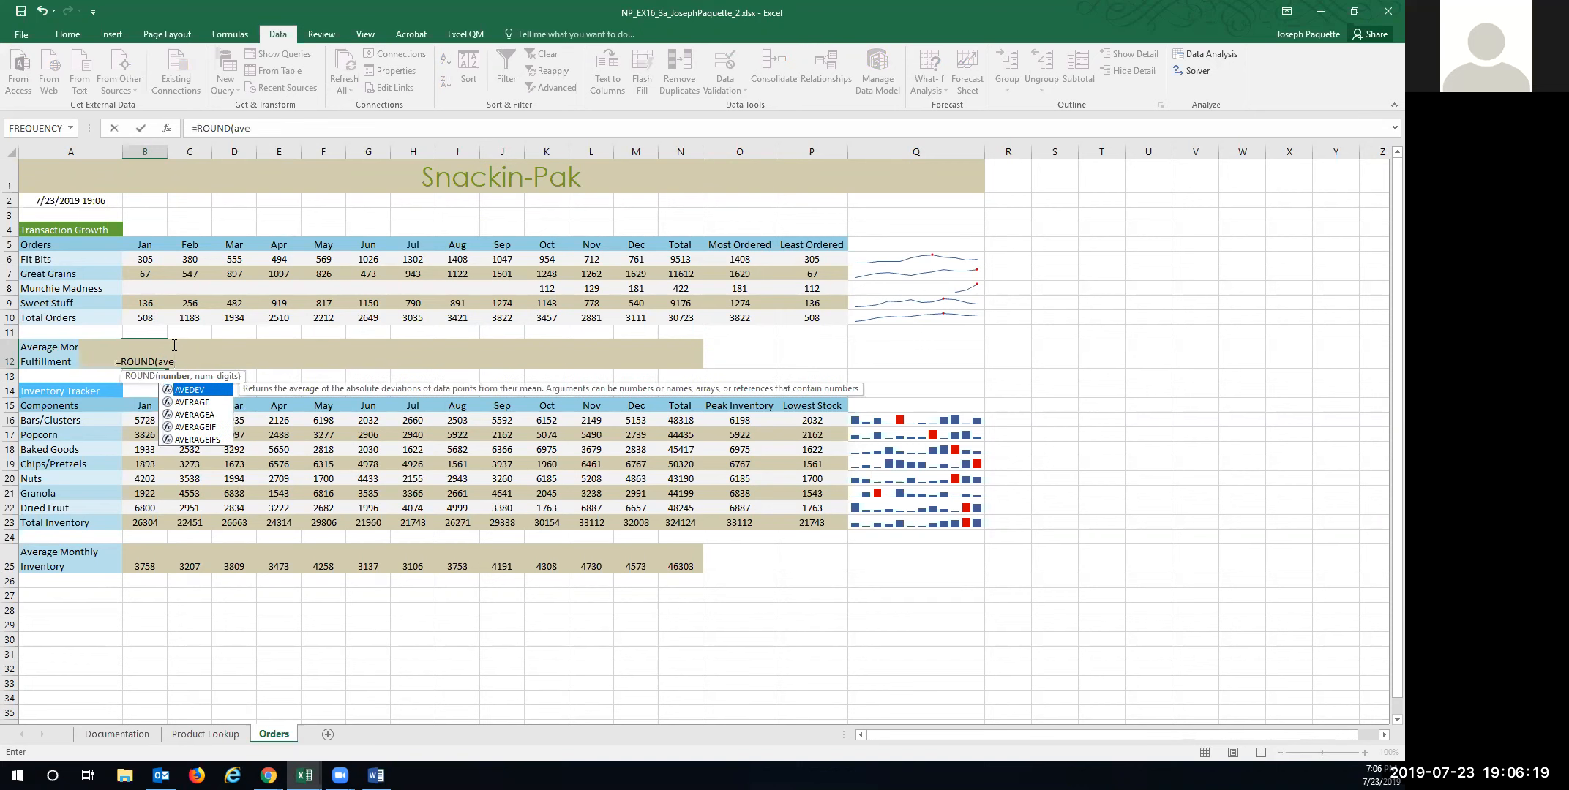
double_click(193, 403)
drag(139, 256, 138, 314)
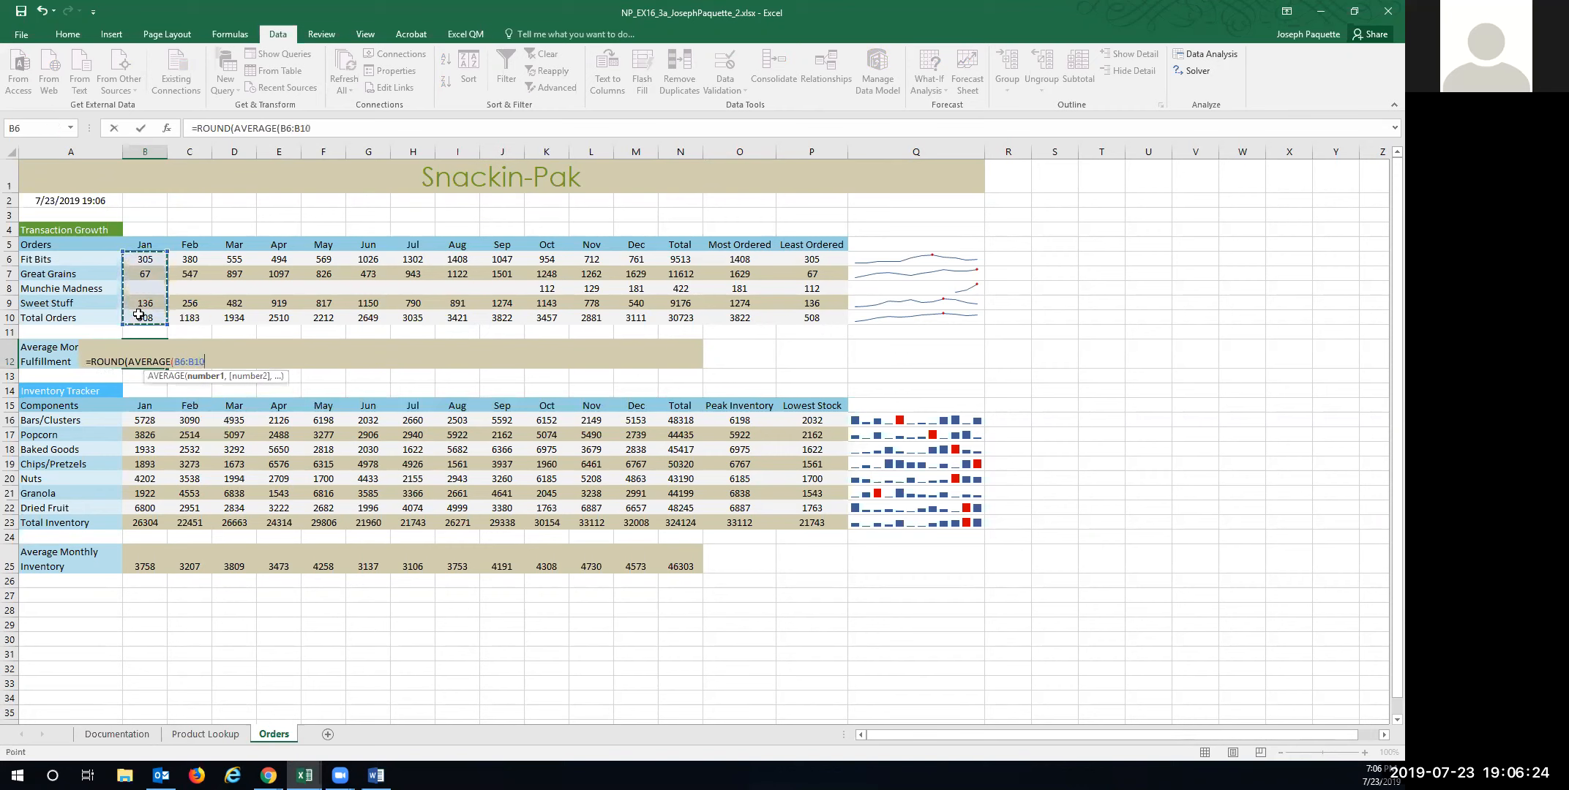
text(),0))
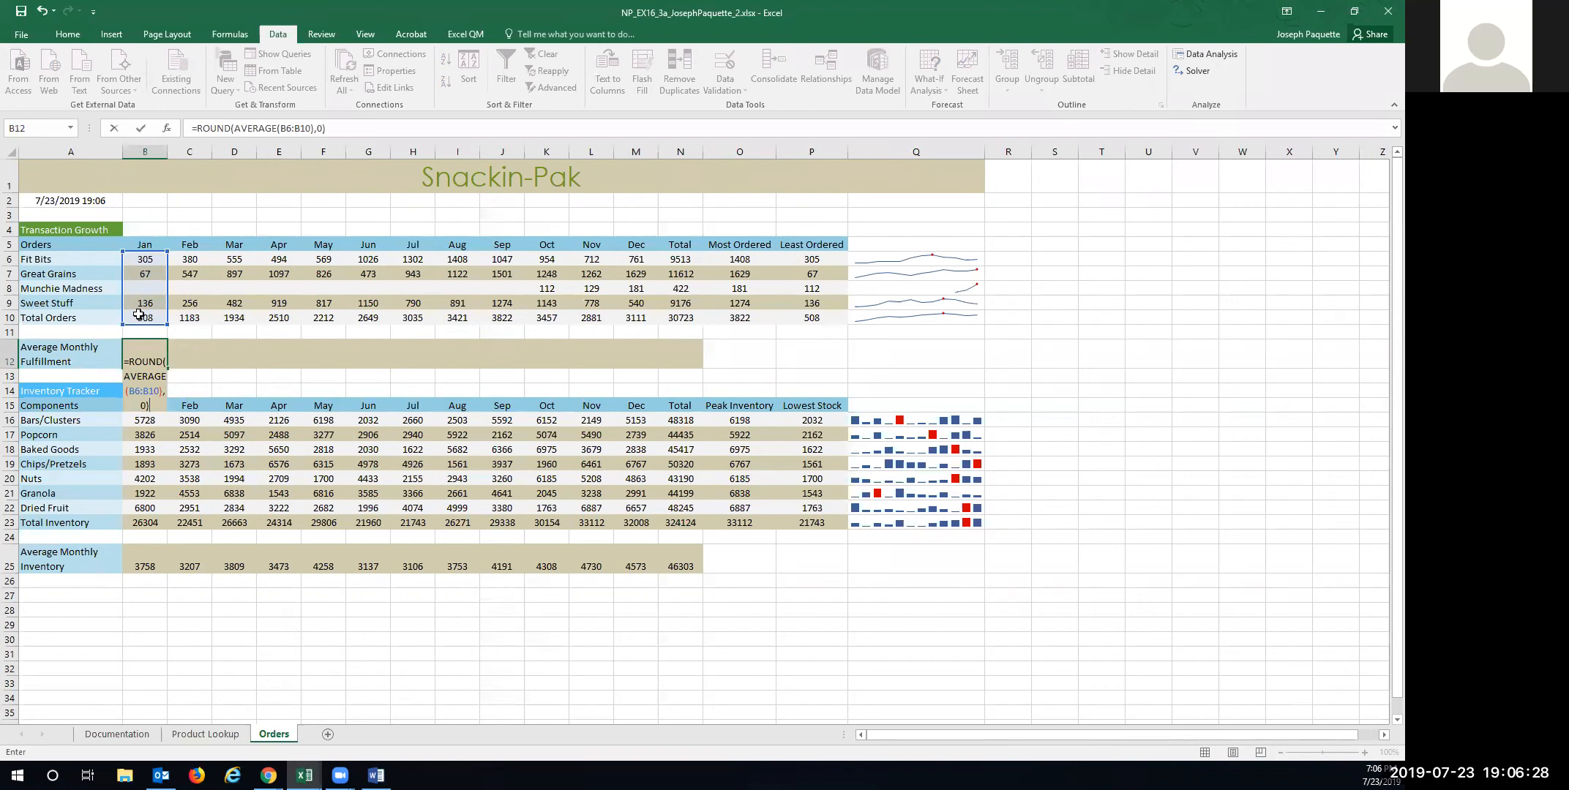
key(Return)
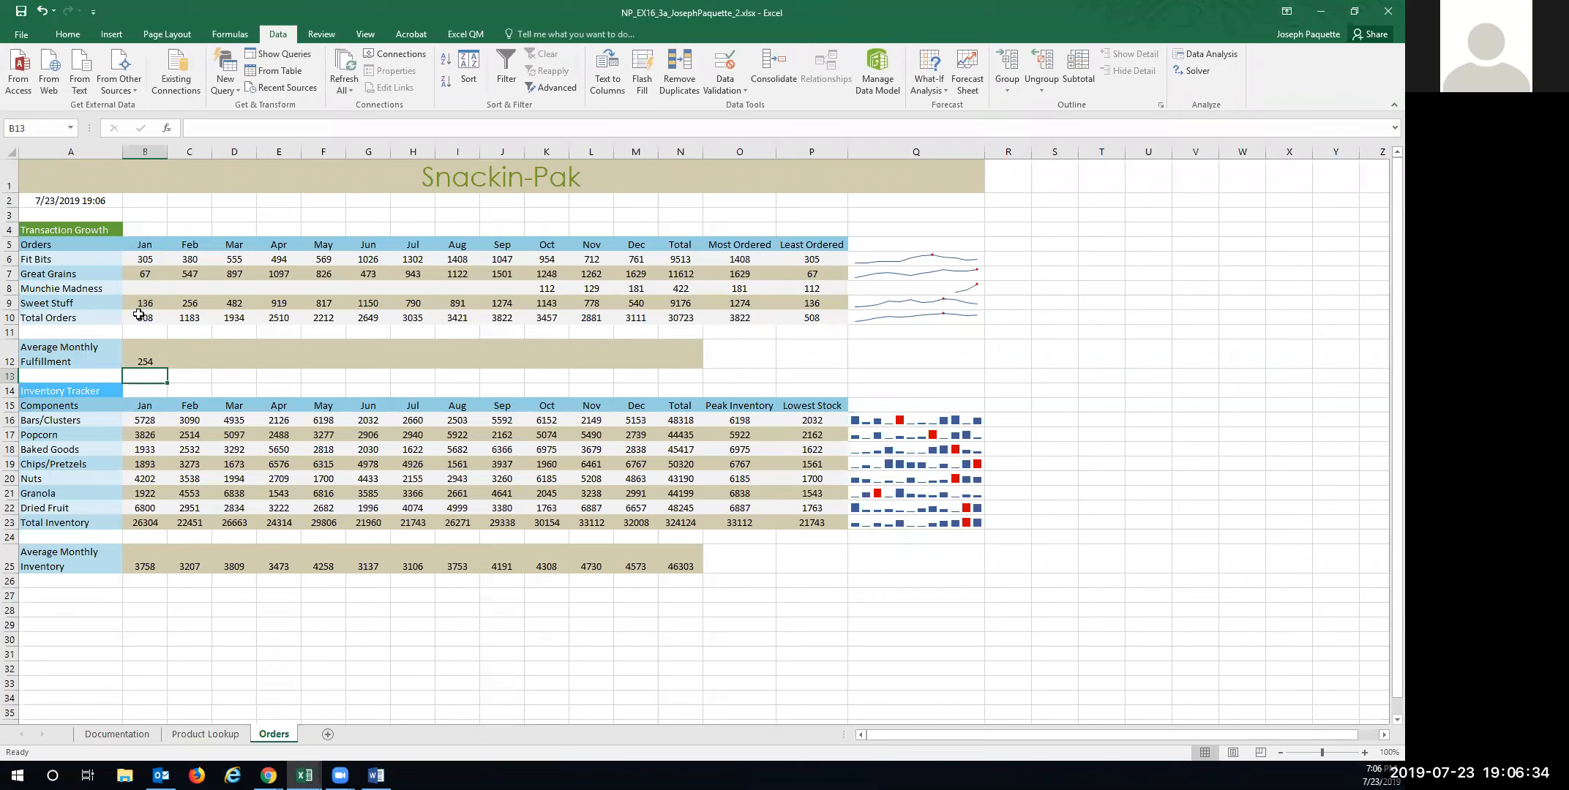
click(145, 362)
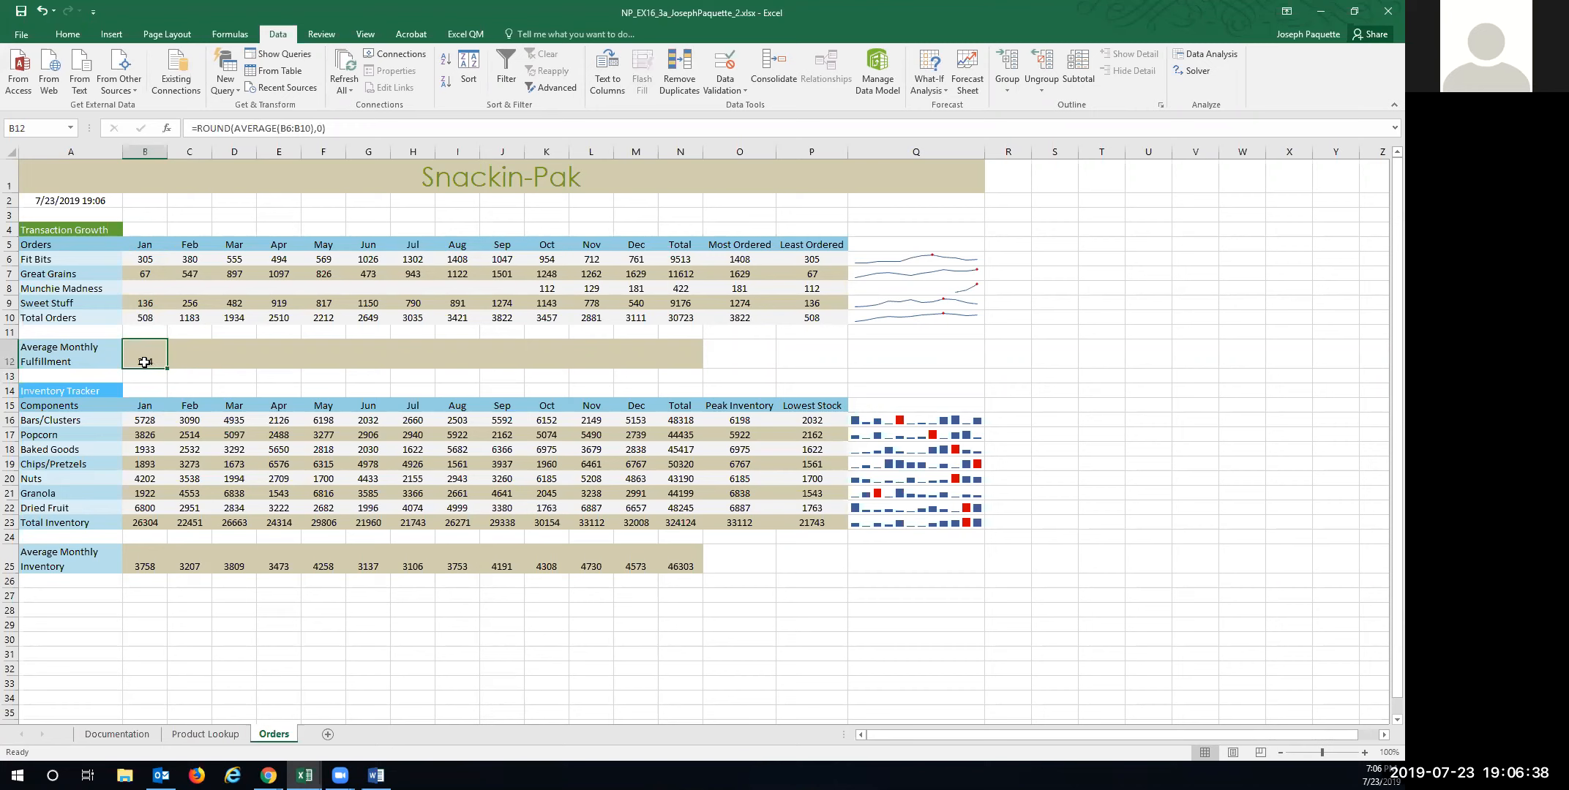
drag(167, 368, 684, 360)
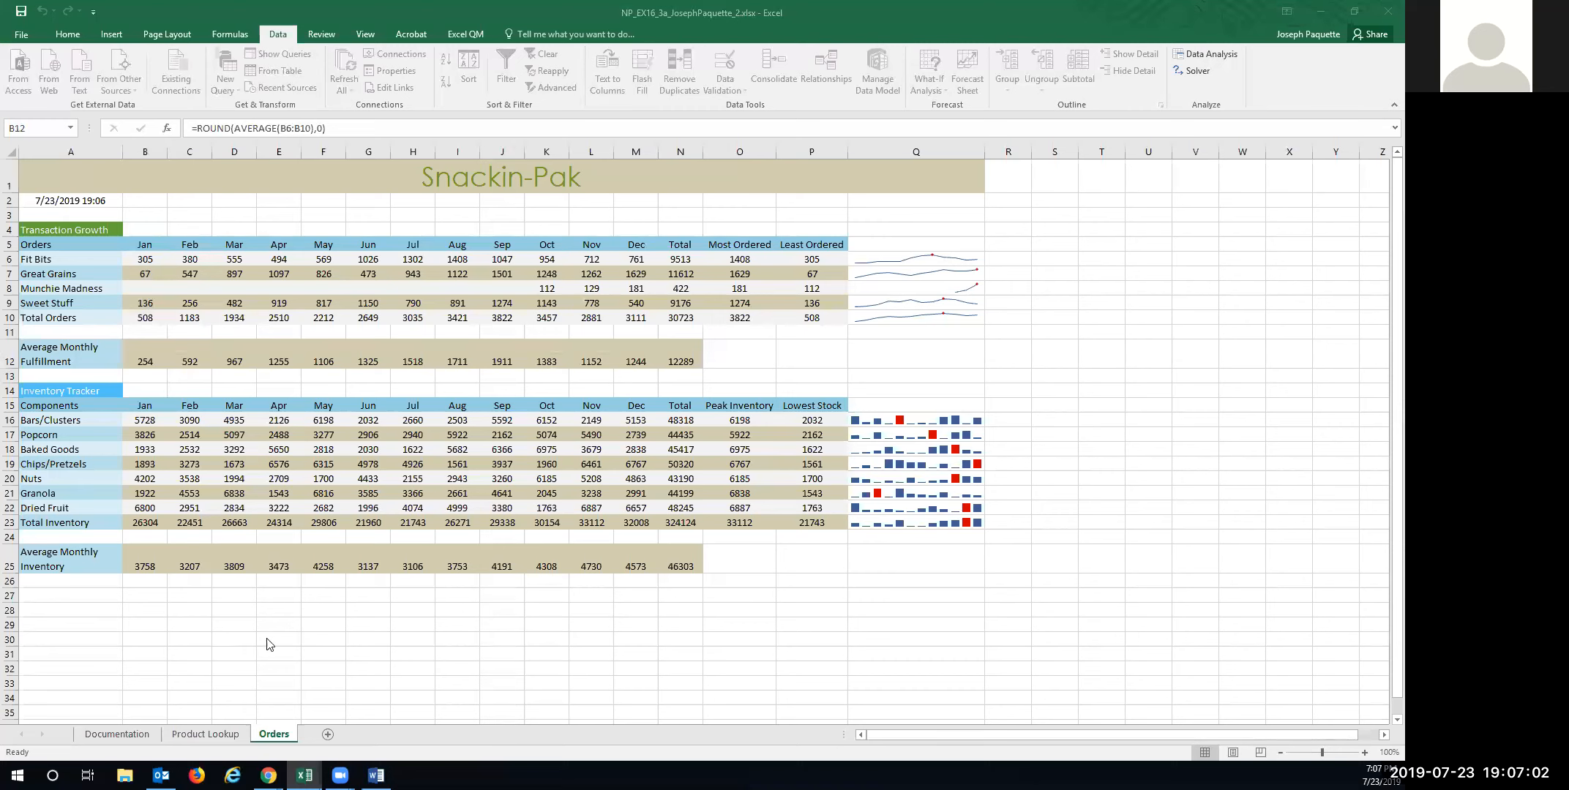
Clear the Calories formula in I6 on the Product Lookup sheet and begin a new VLOOKUP there with $I$5 as the lookup value.
click(185, 735)
click(793, 257)
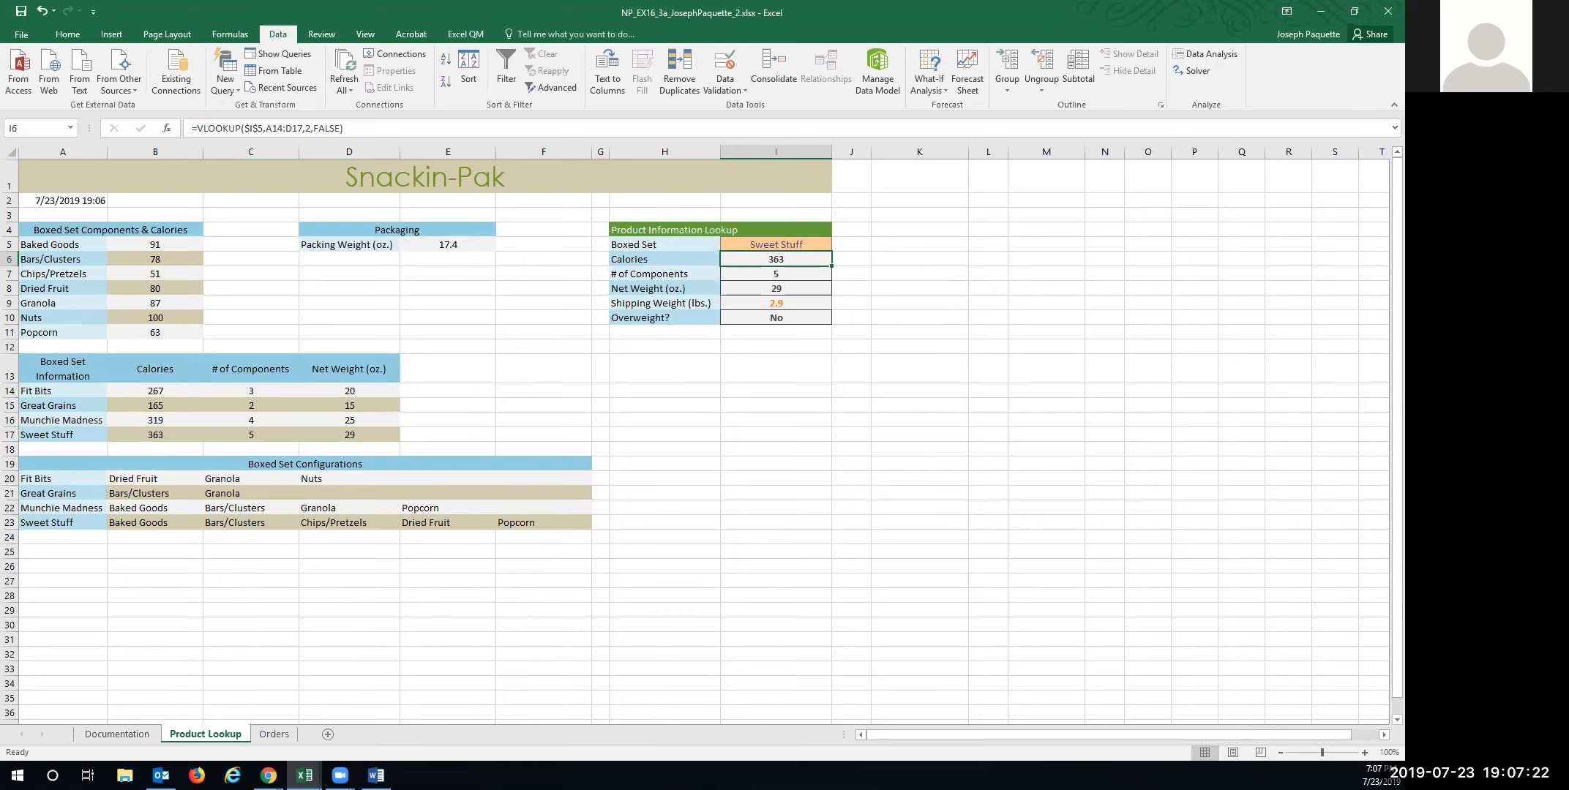
key(Delete)
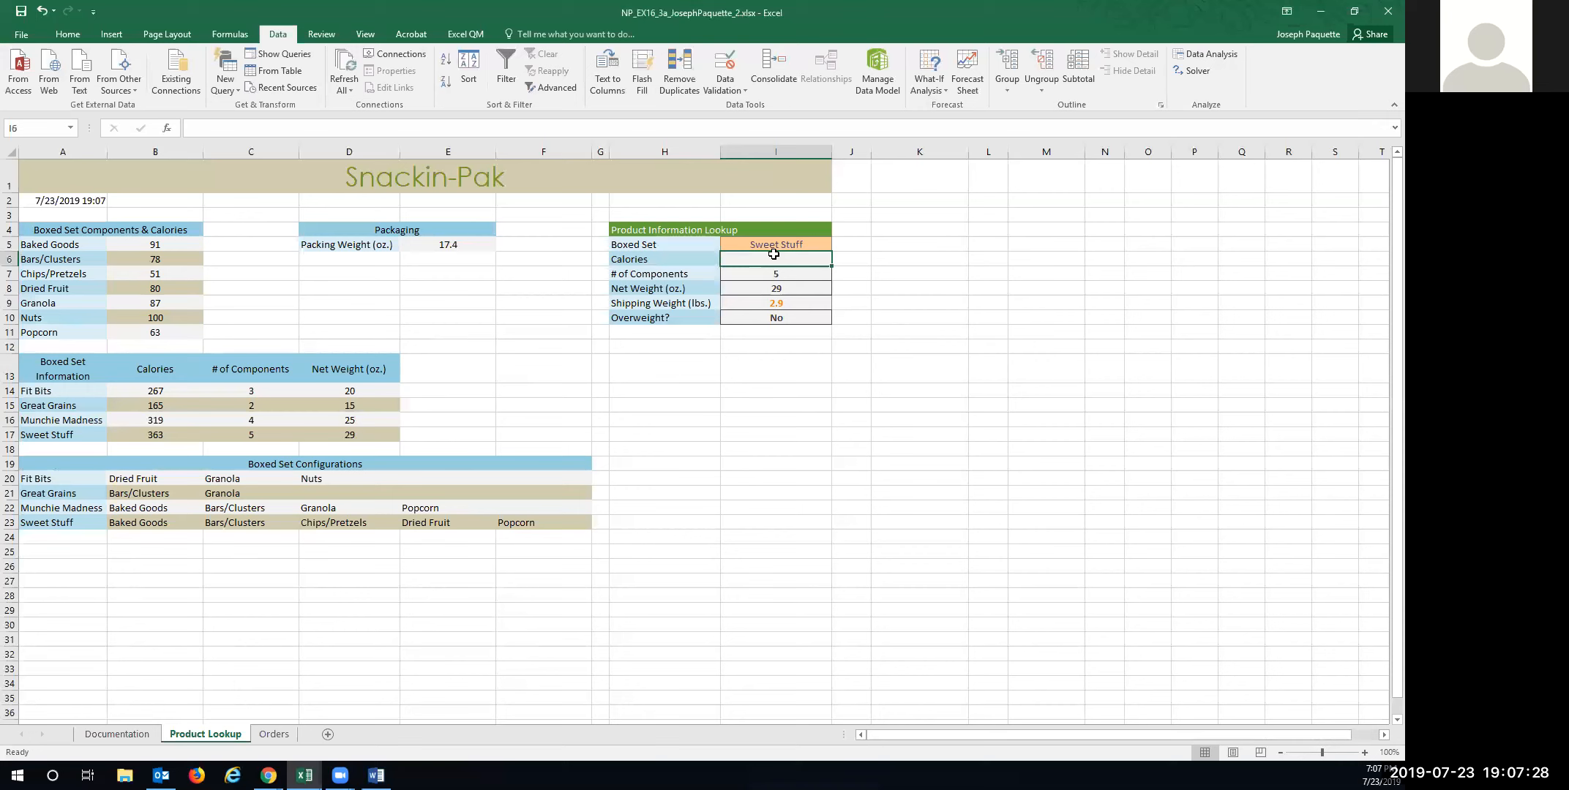
text(=vl)
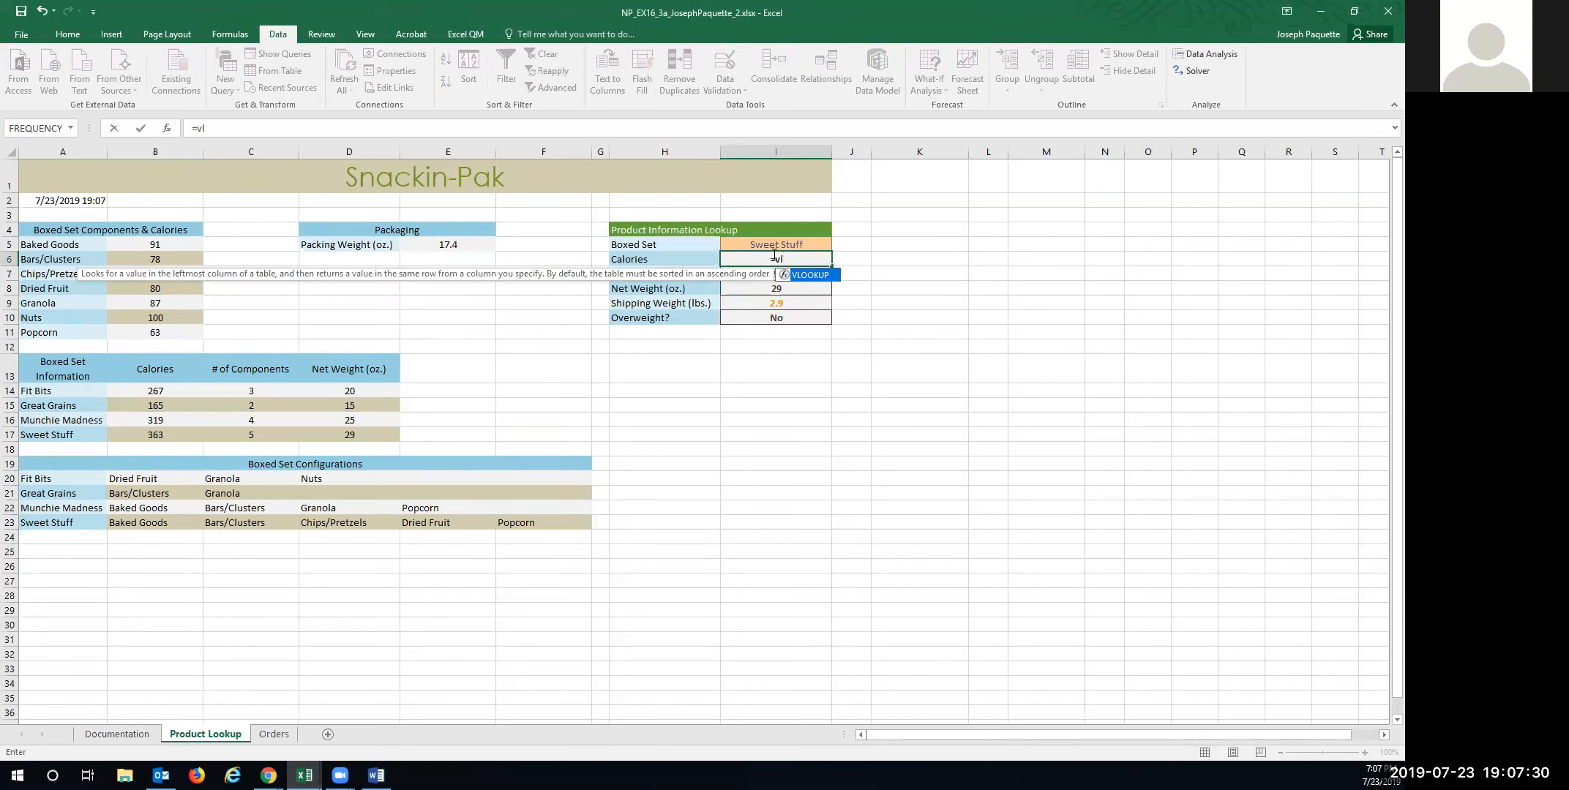
double_click(808, 275)
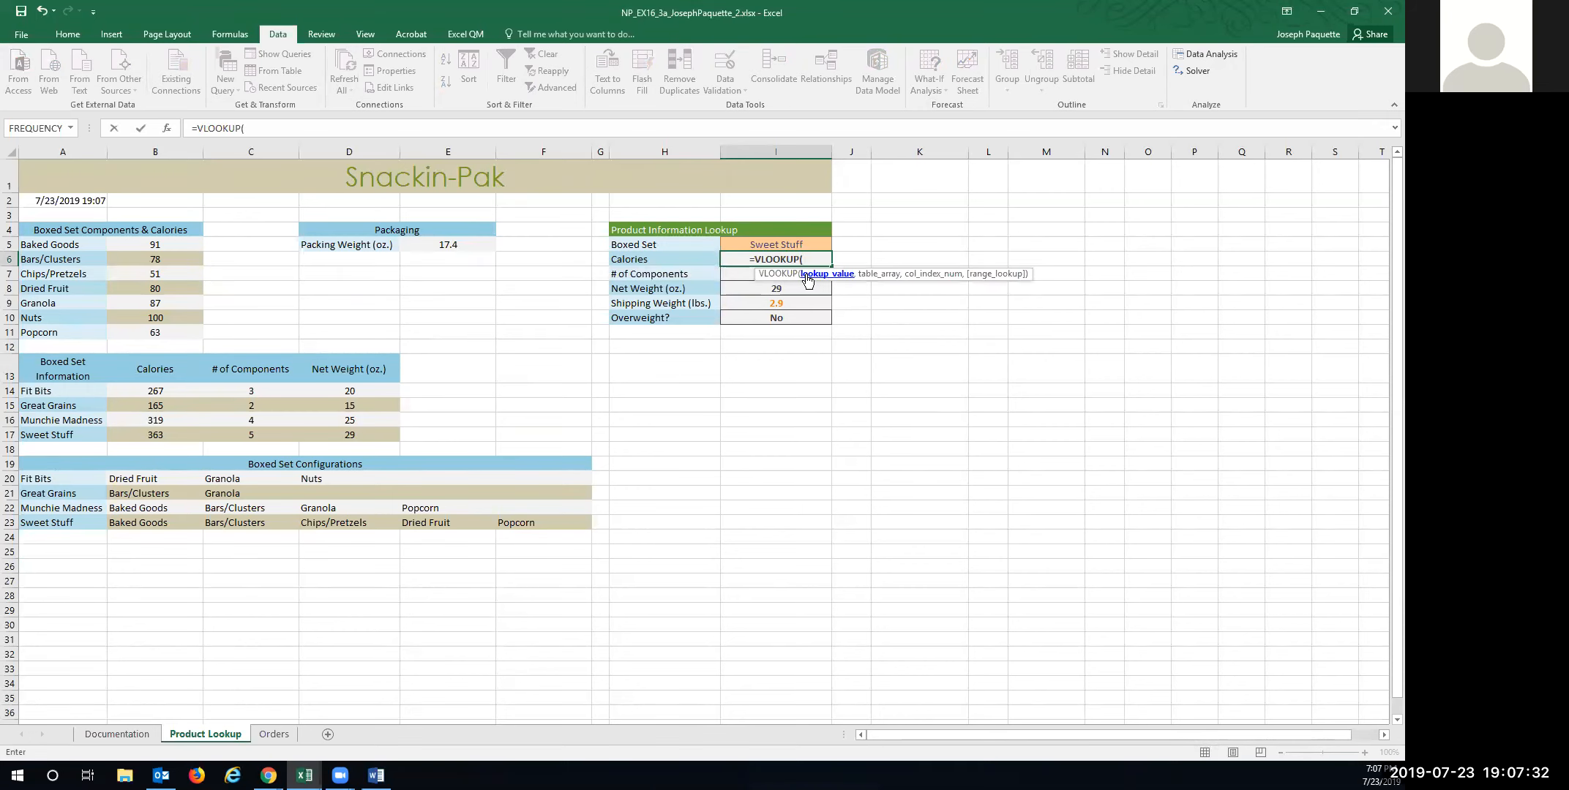
click(763, 245)
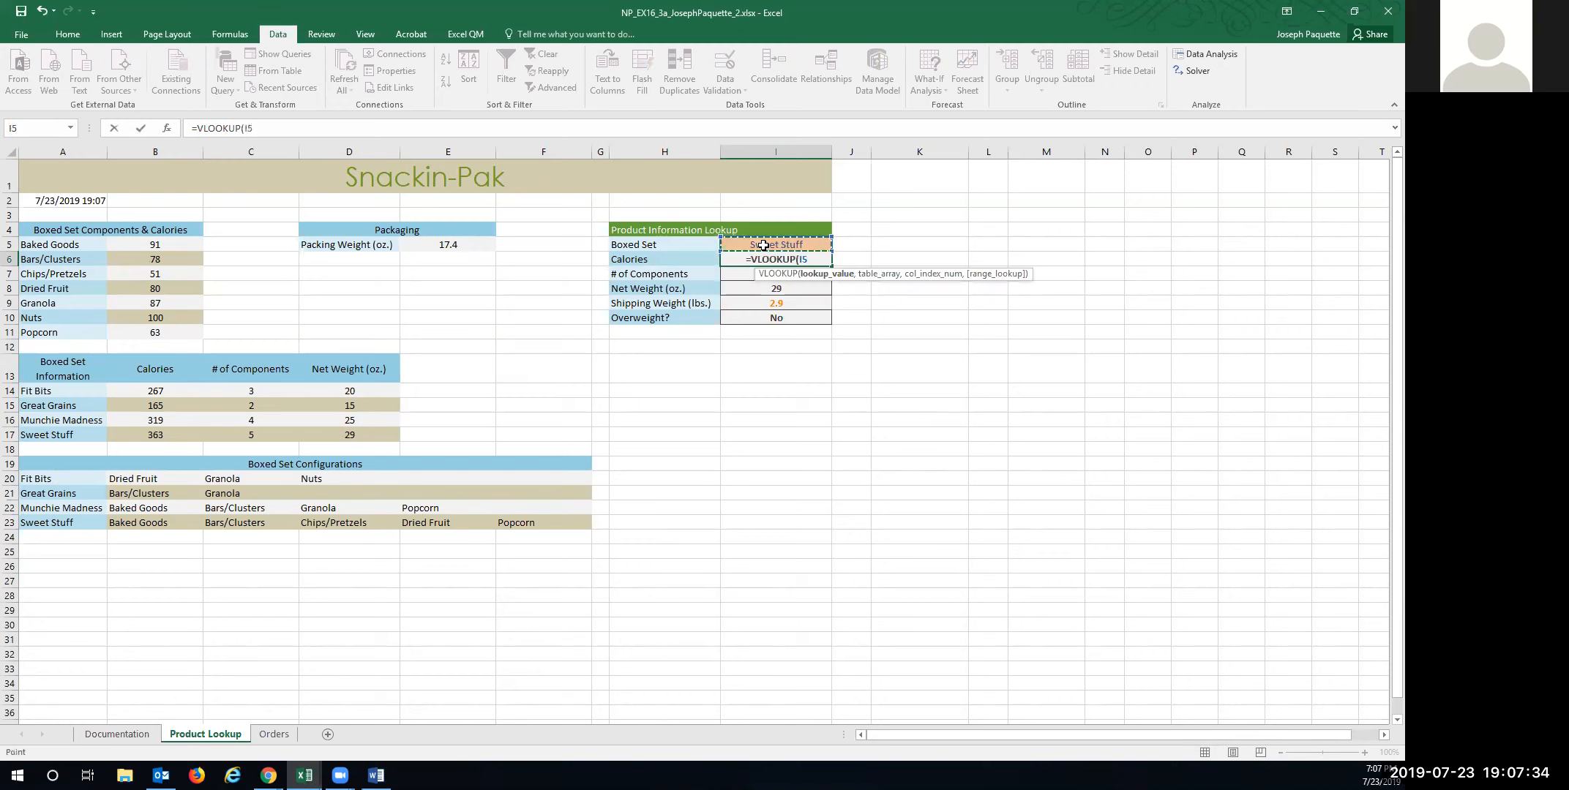
key(F4)
text(,)
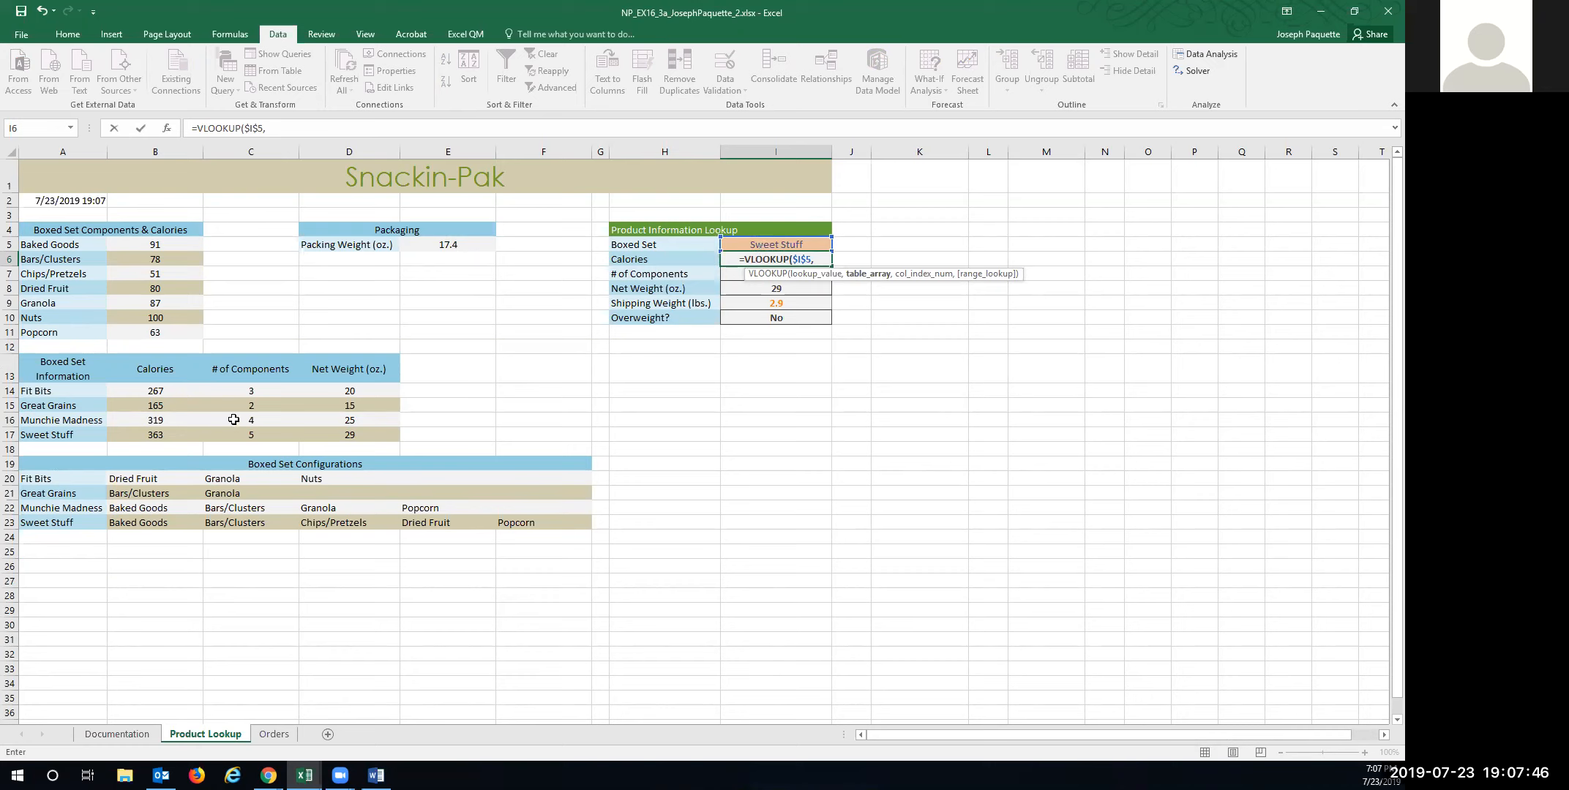
Complete the Calories VLOOKUP in I6 with table range A14:D17, column index 2 and exact match FALSE.
click(61, 387)
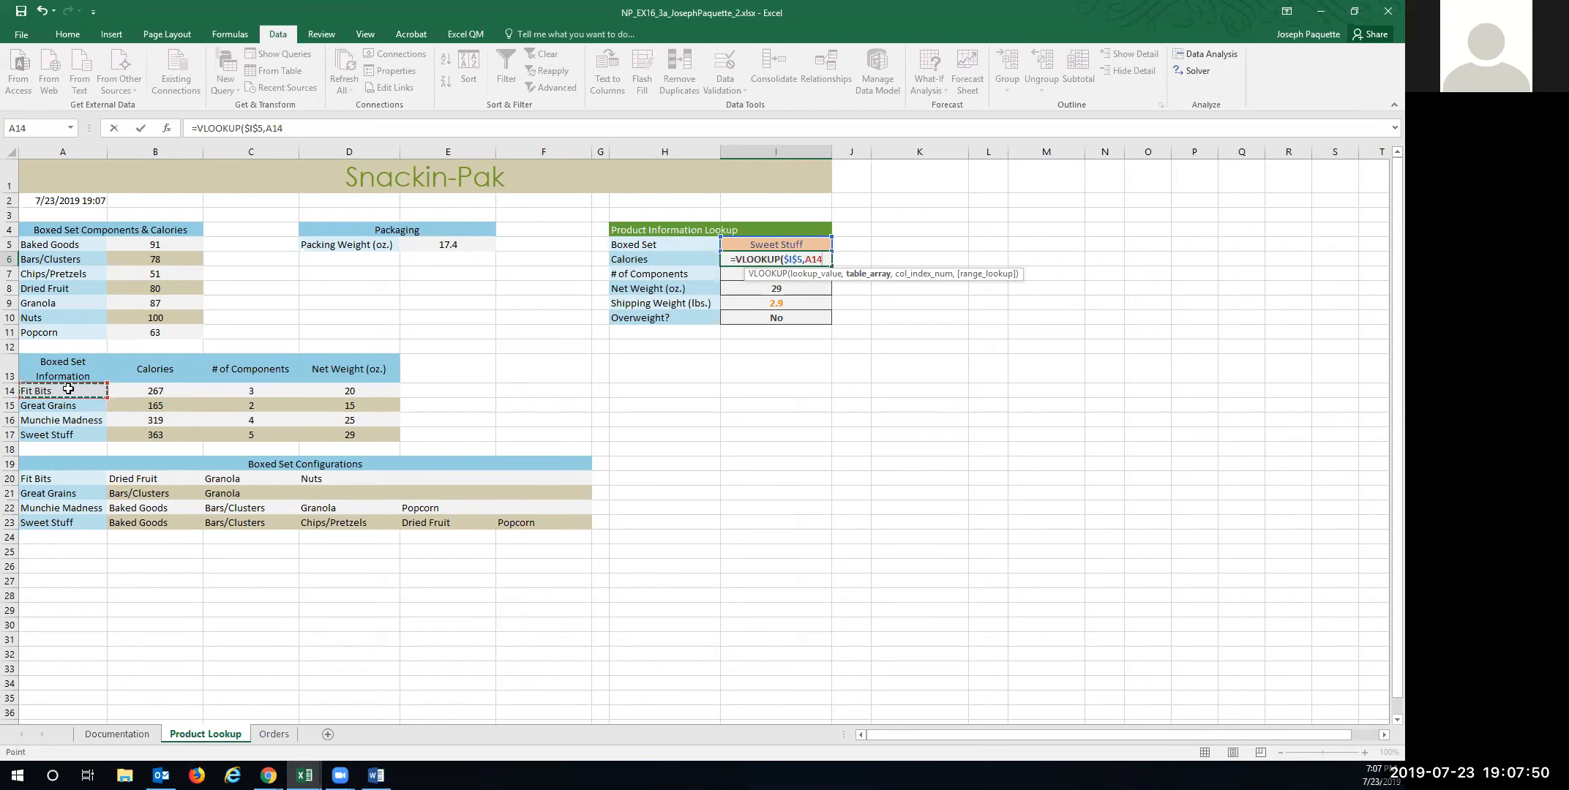
drag(101, 396, 325, 435)
text(,)
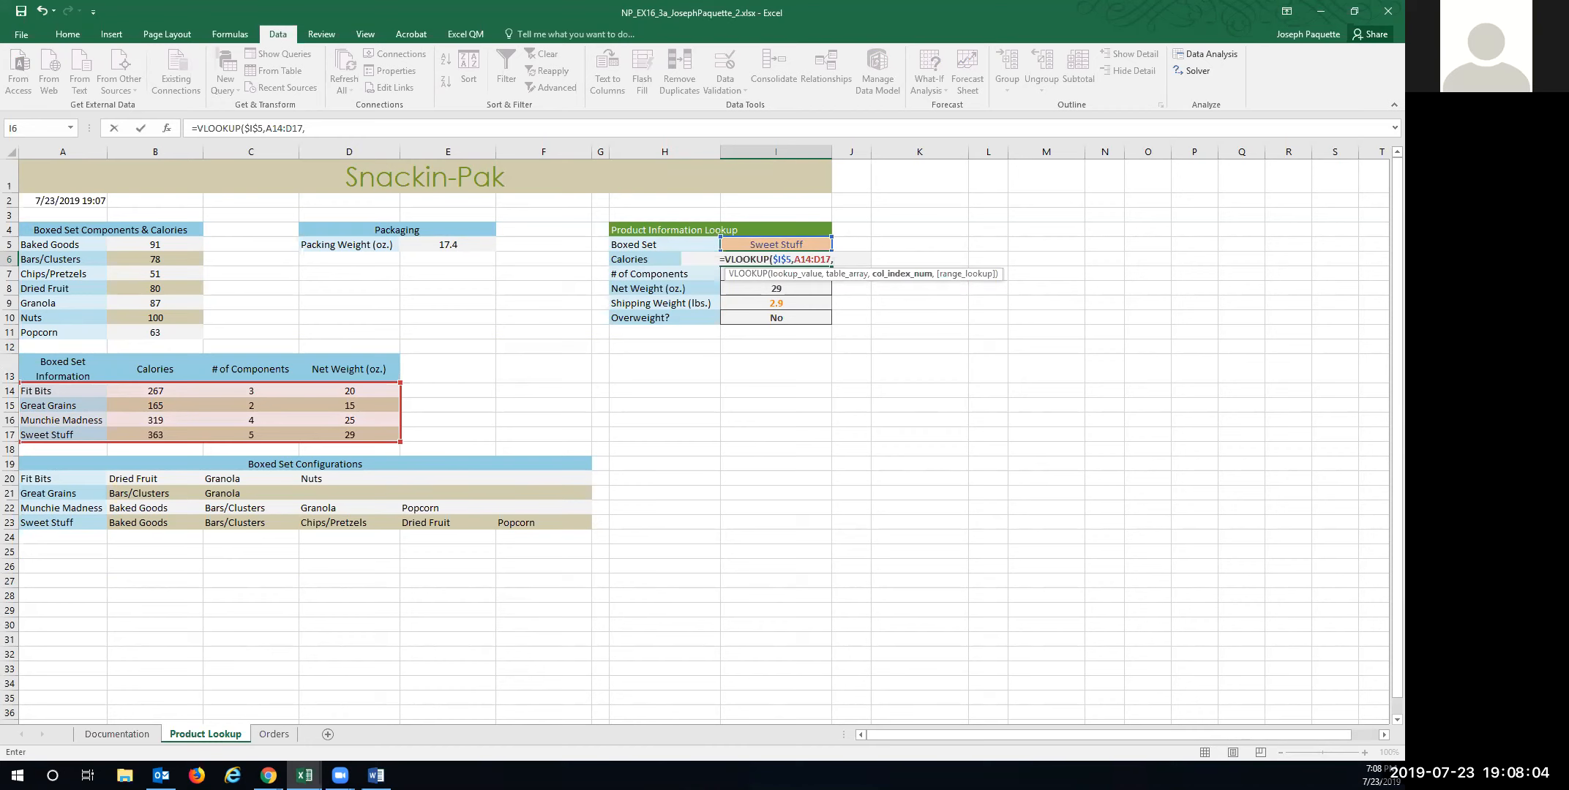
text(2)
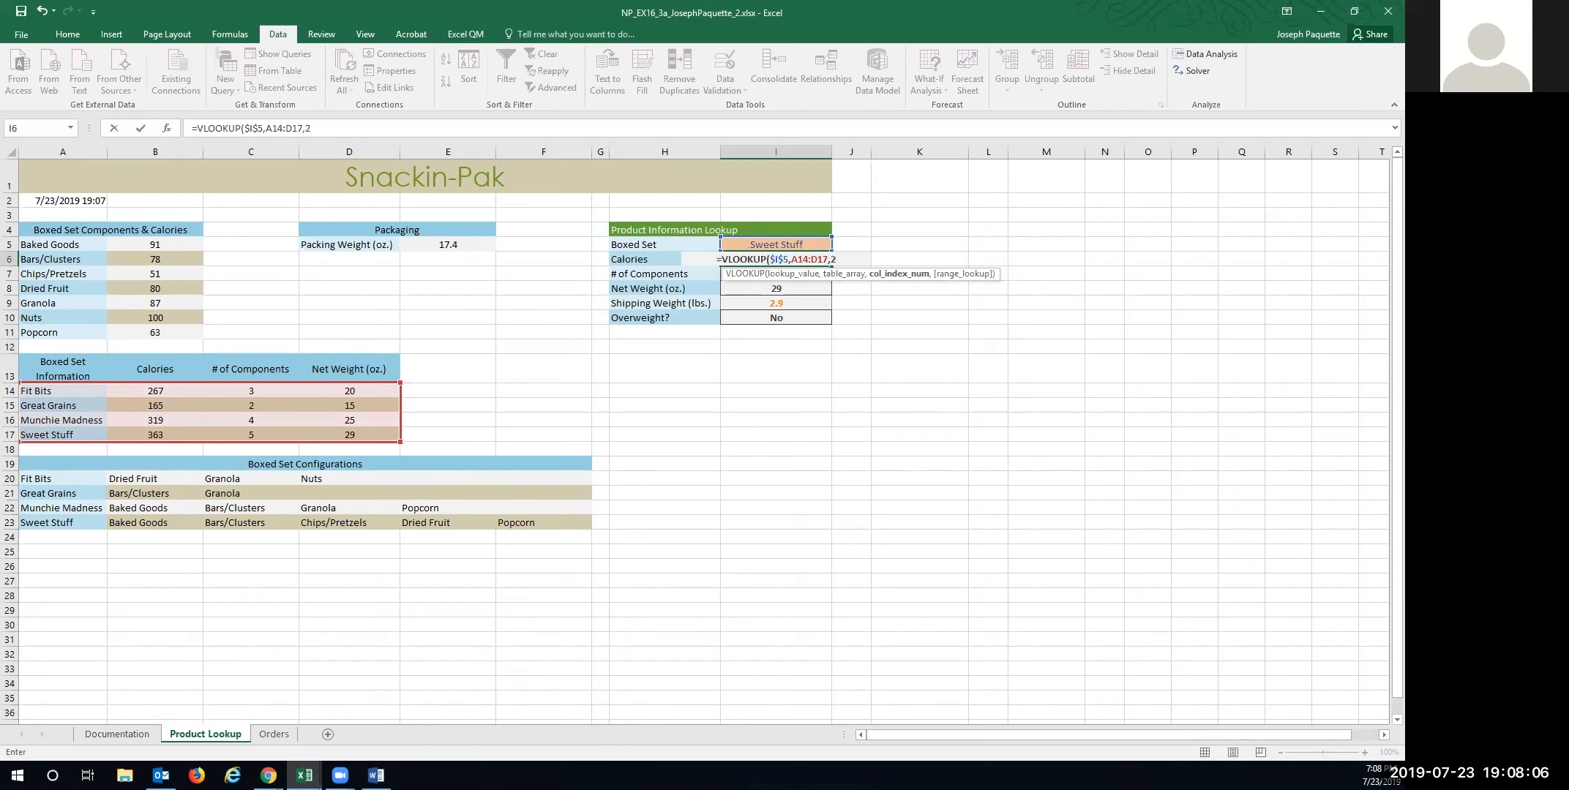
text(,)
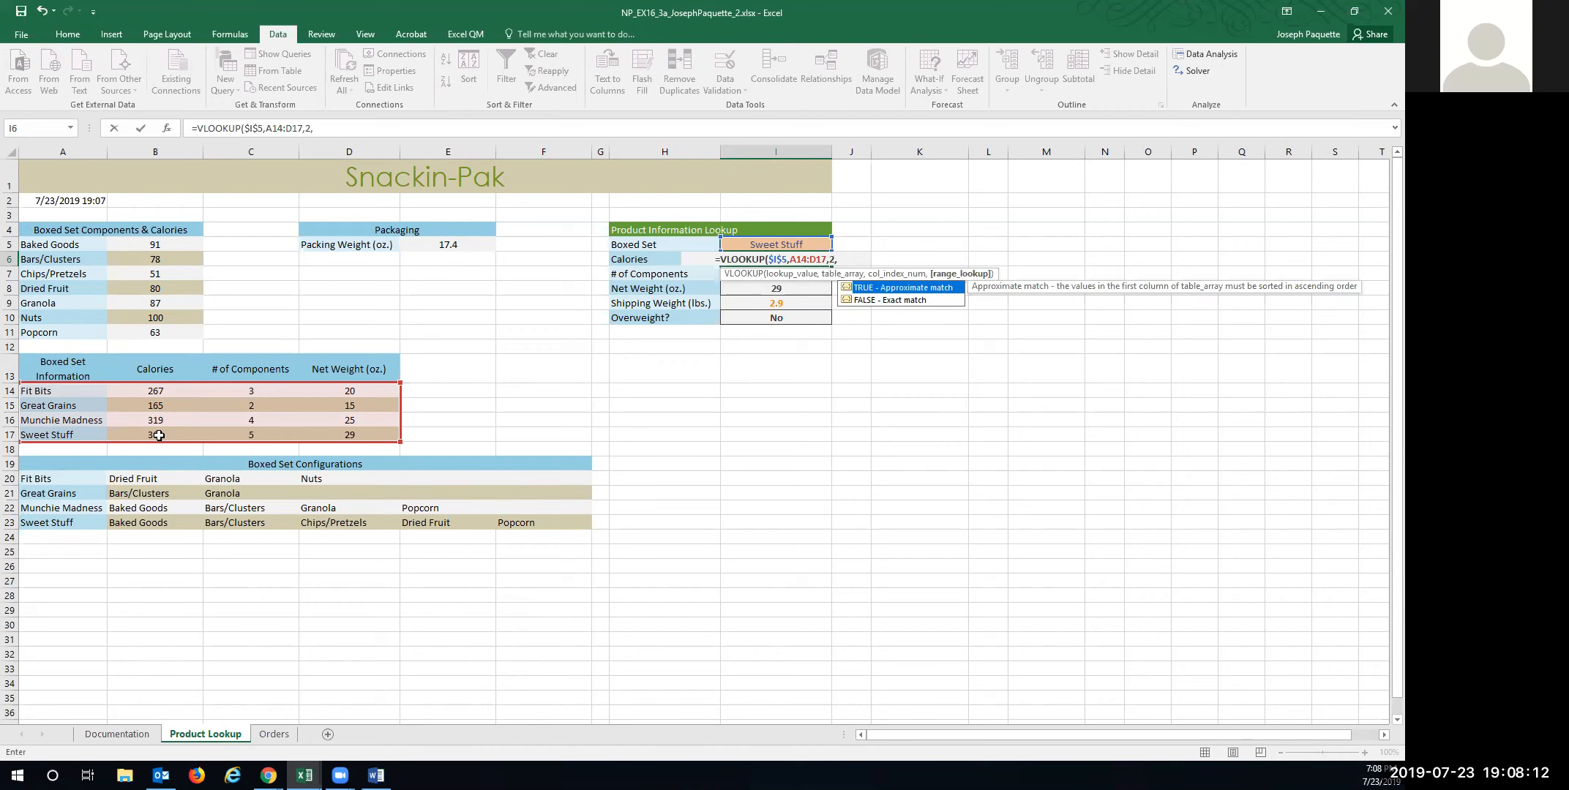
click(892, 301)
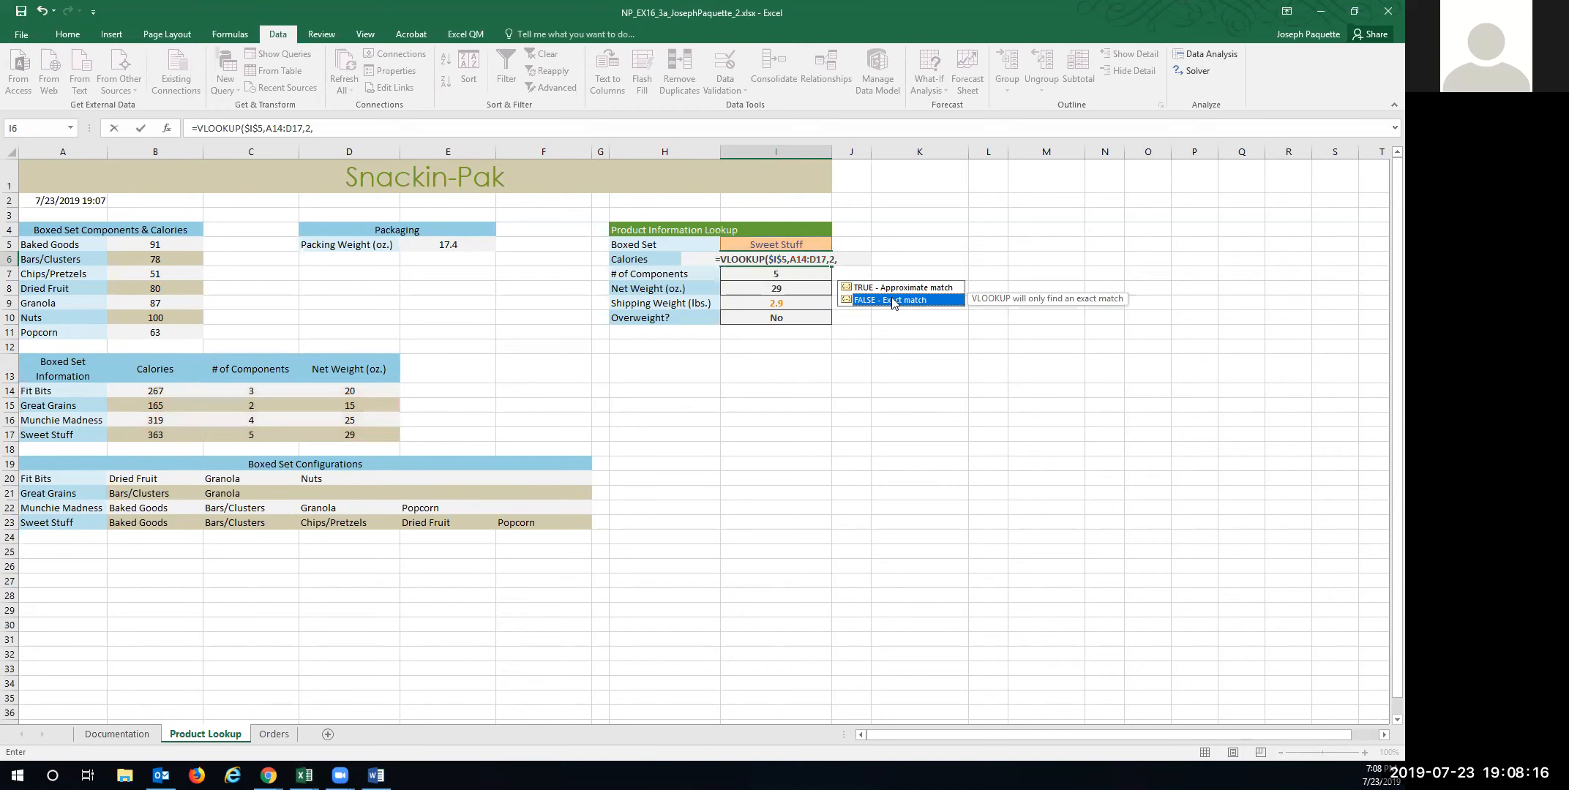
double_click(892, 300)
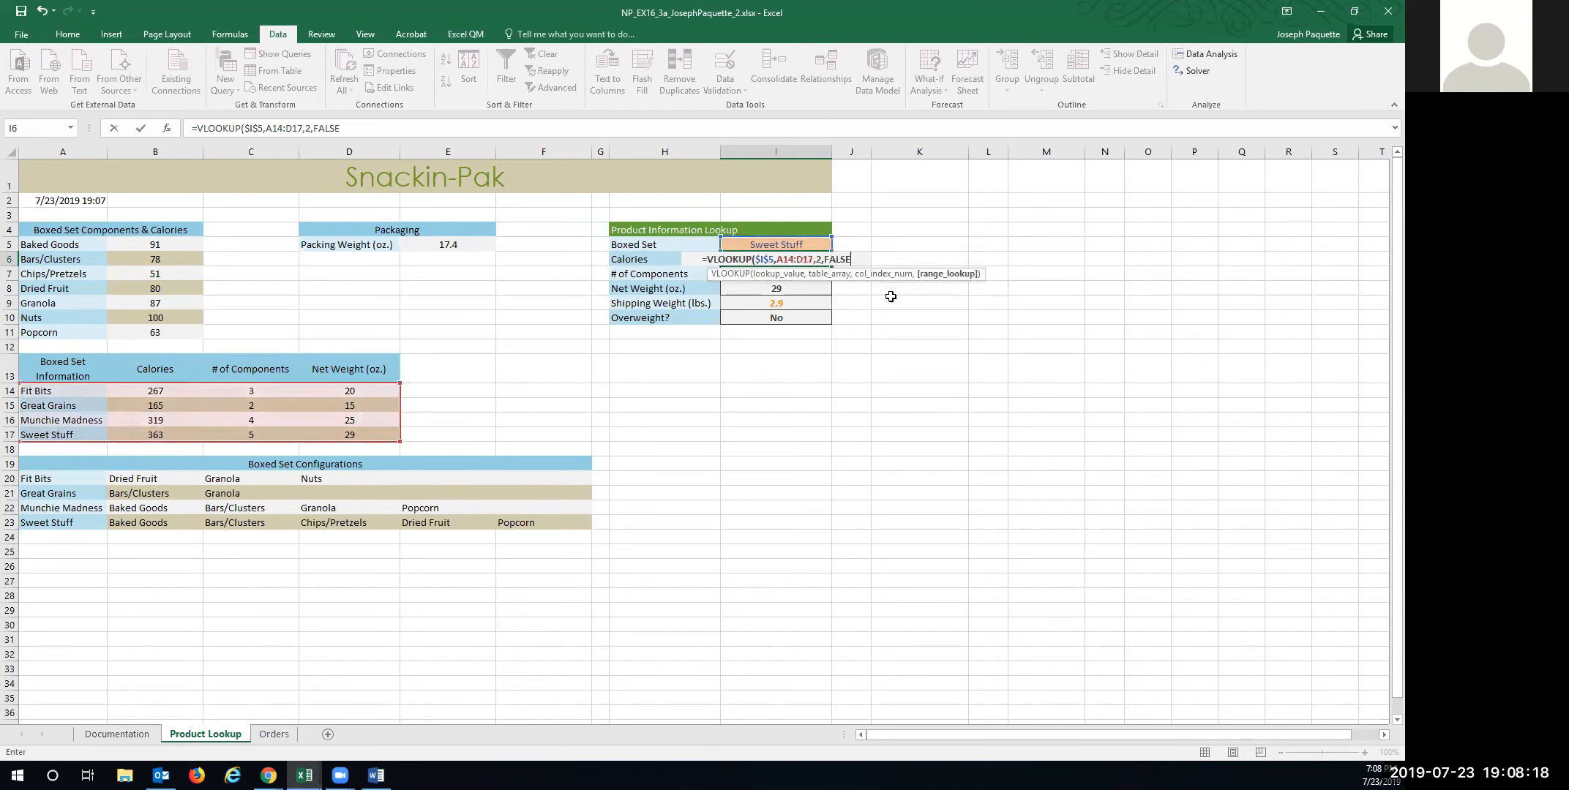
text())
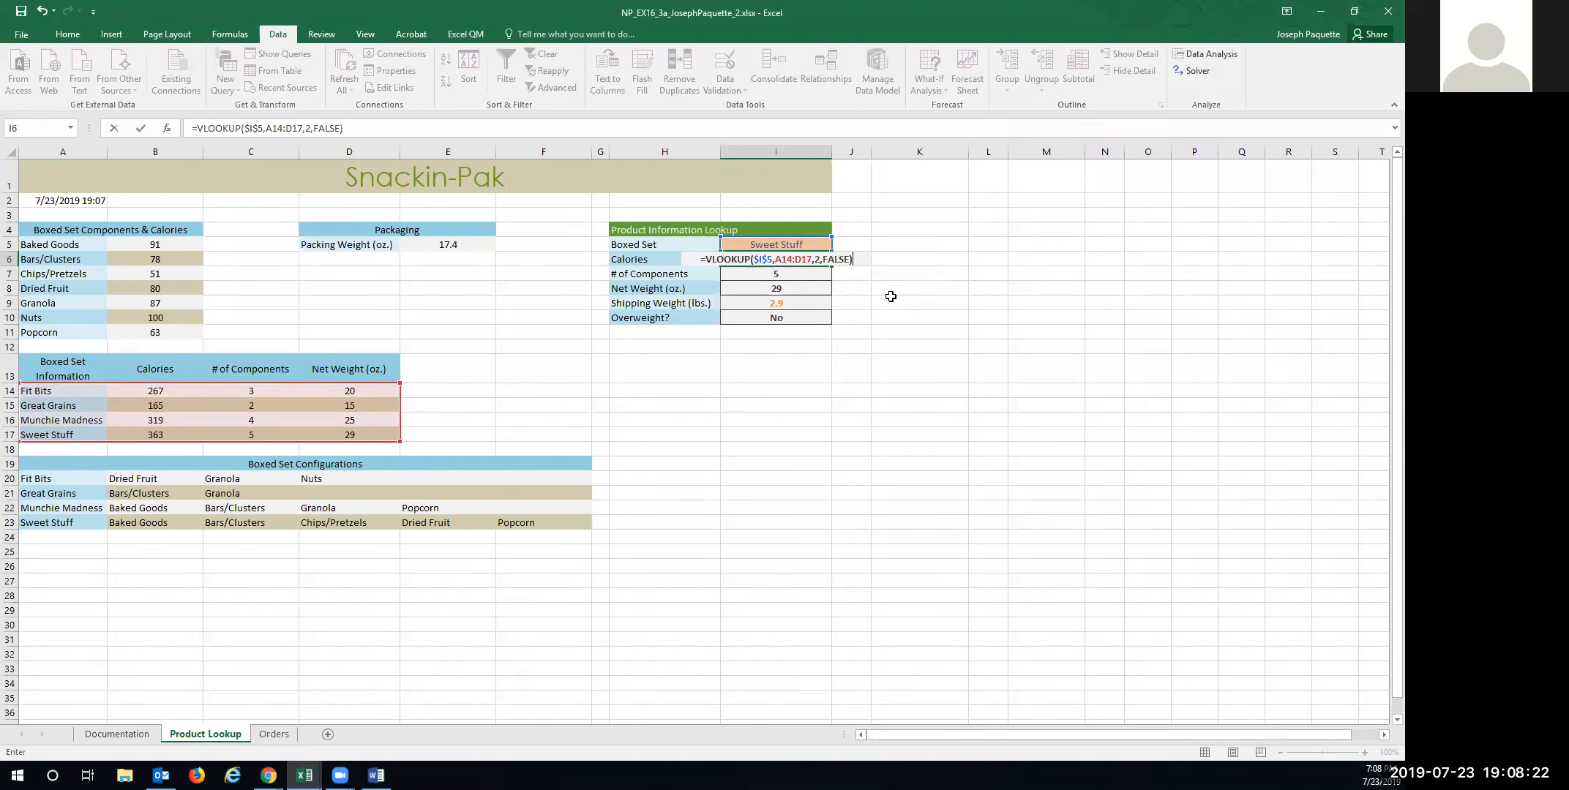
key(Return)
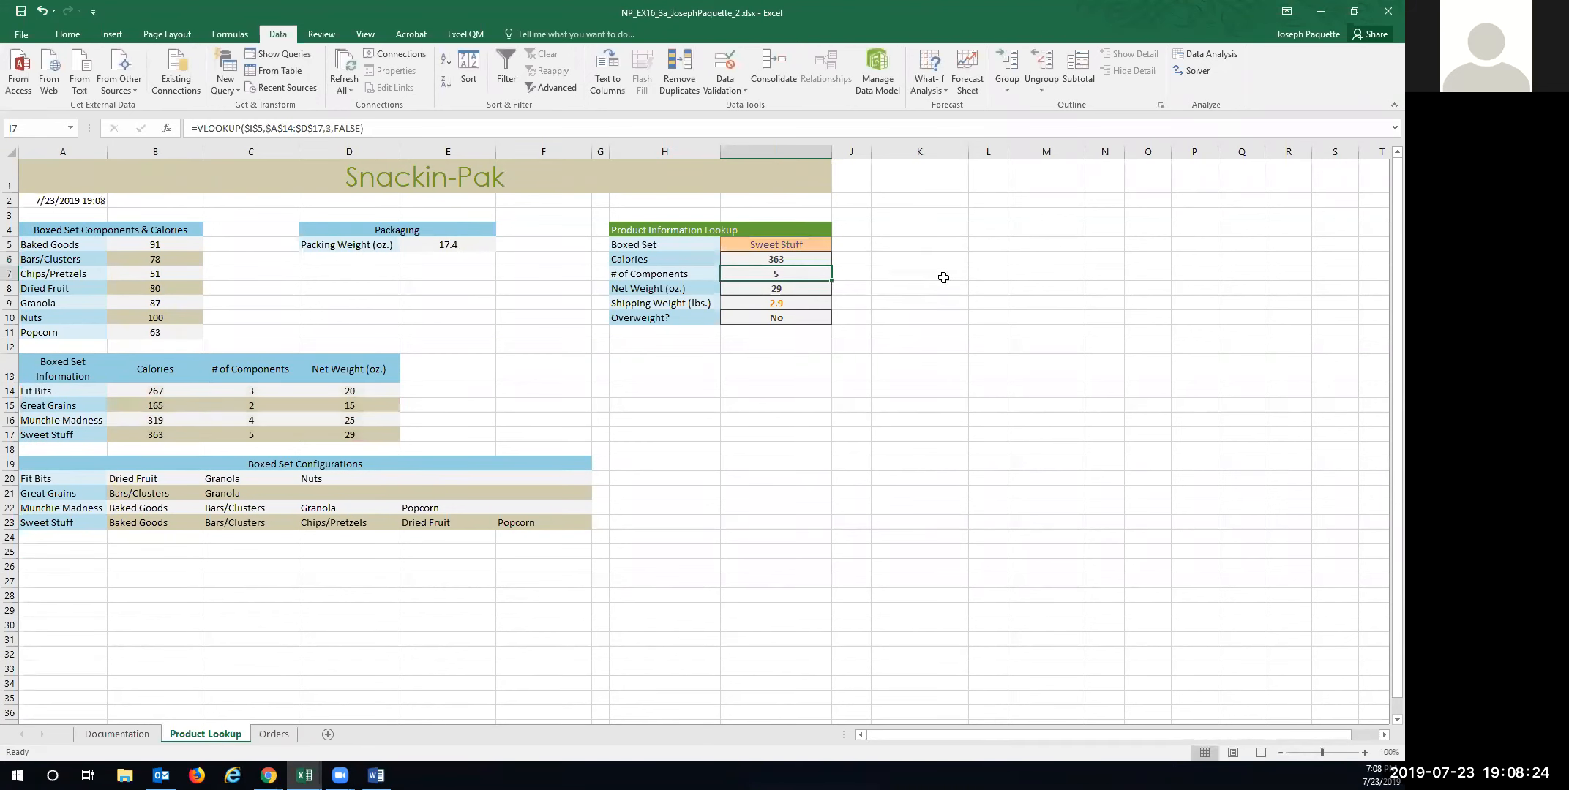
Save the corrected workbook and switch to the MindTap page in the browser.
click(17, 10)
click(1320, 12)
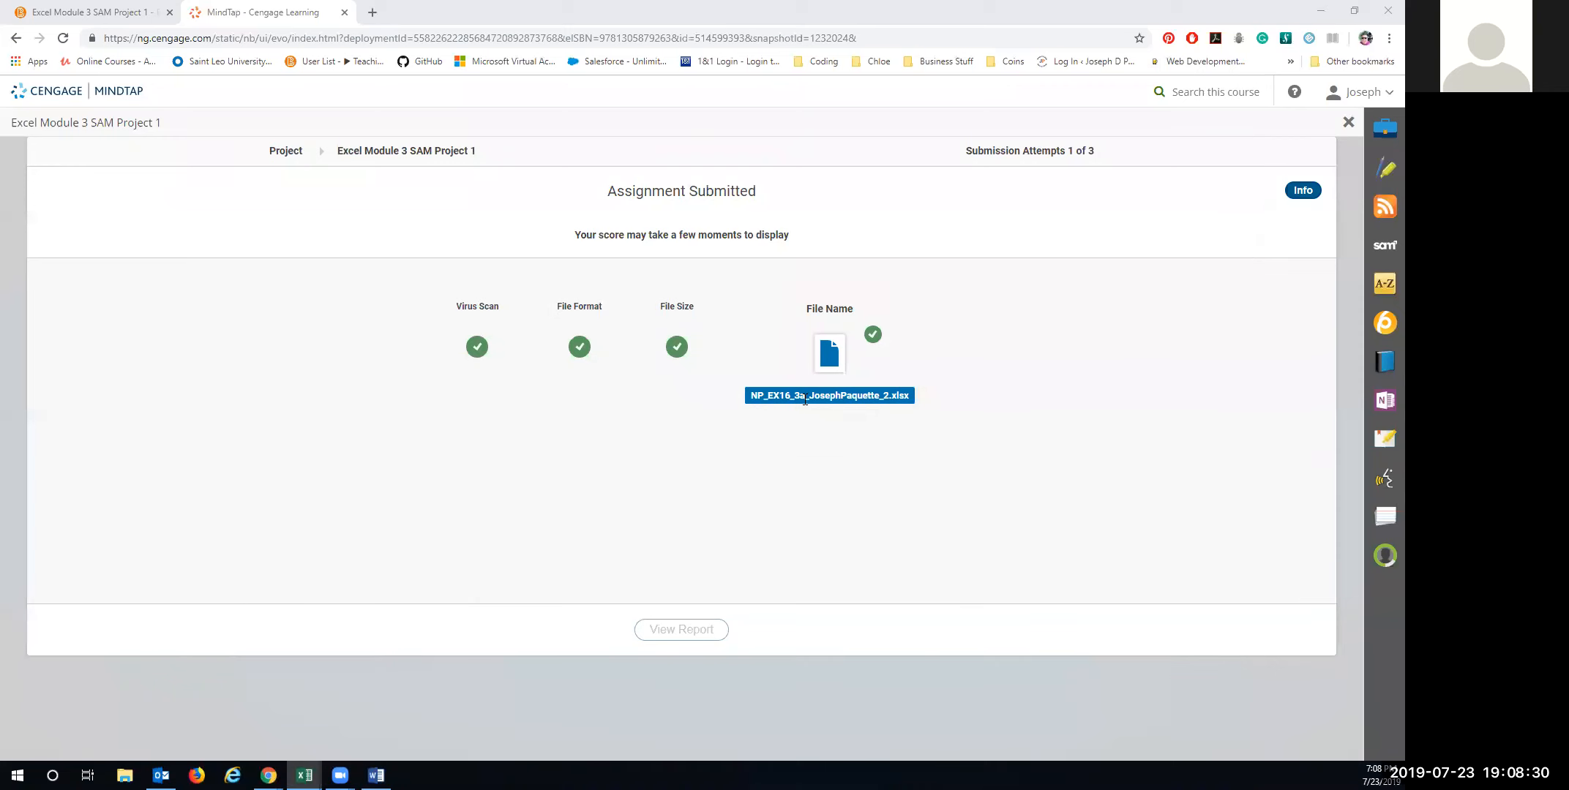
double_click(1058, 1)
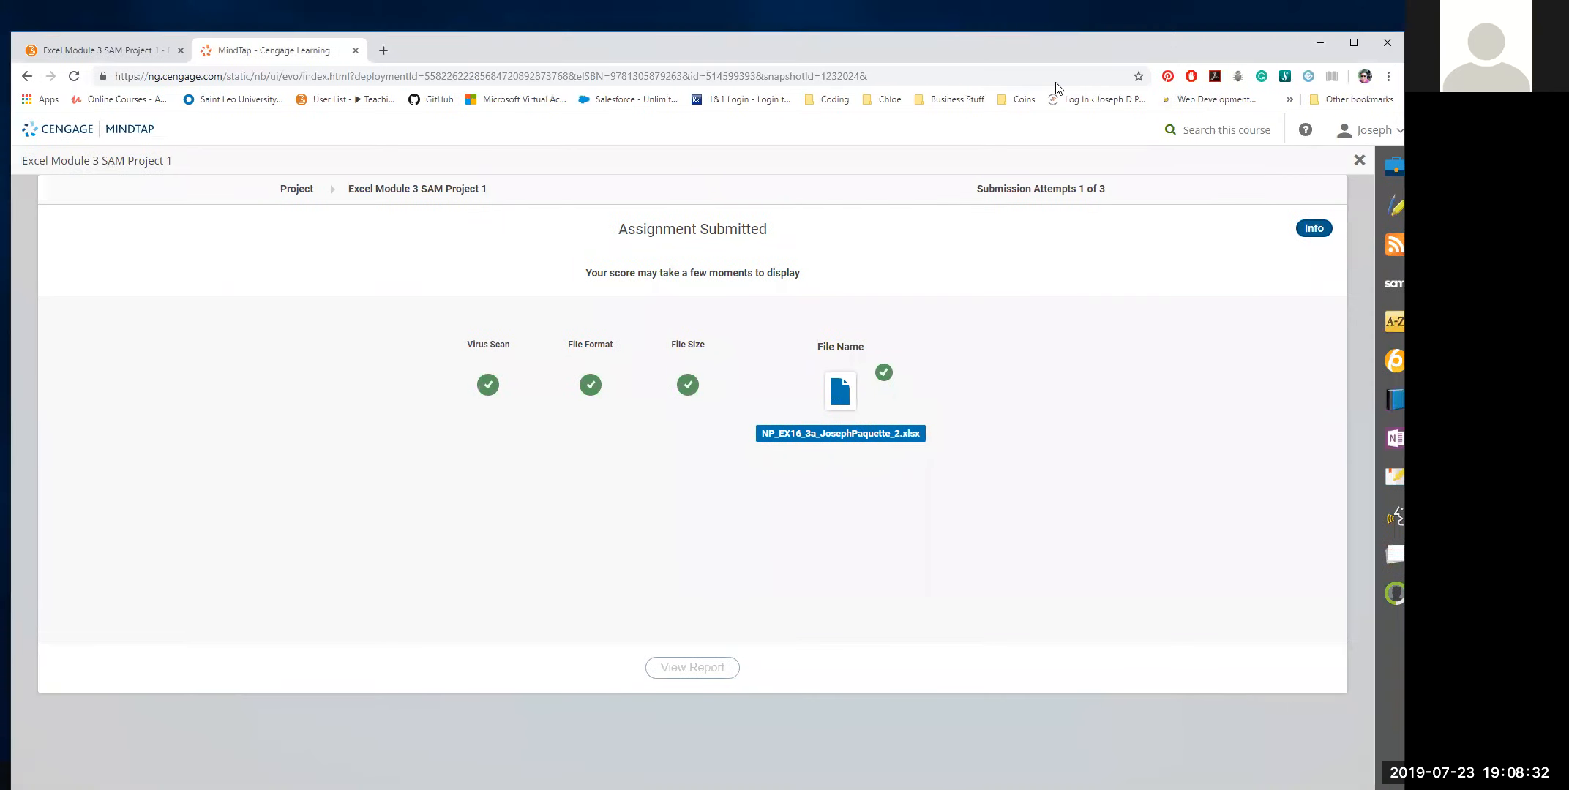
drag(1055, 82, 1019, 18)
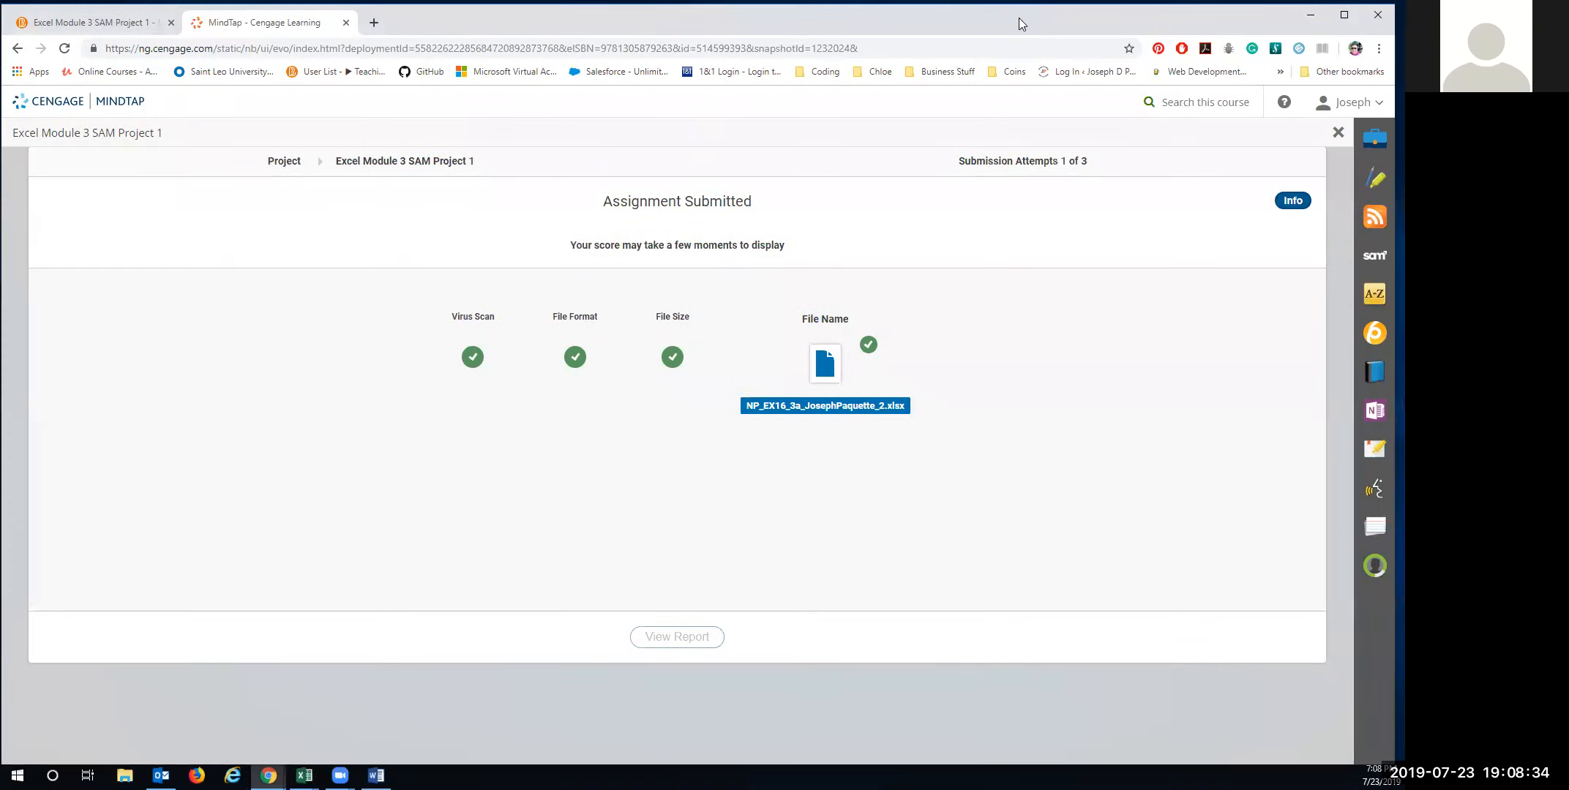
double_click(1018, 17)
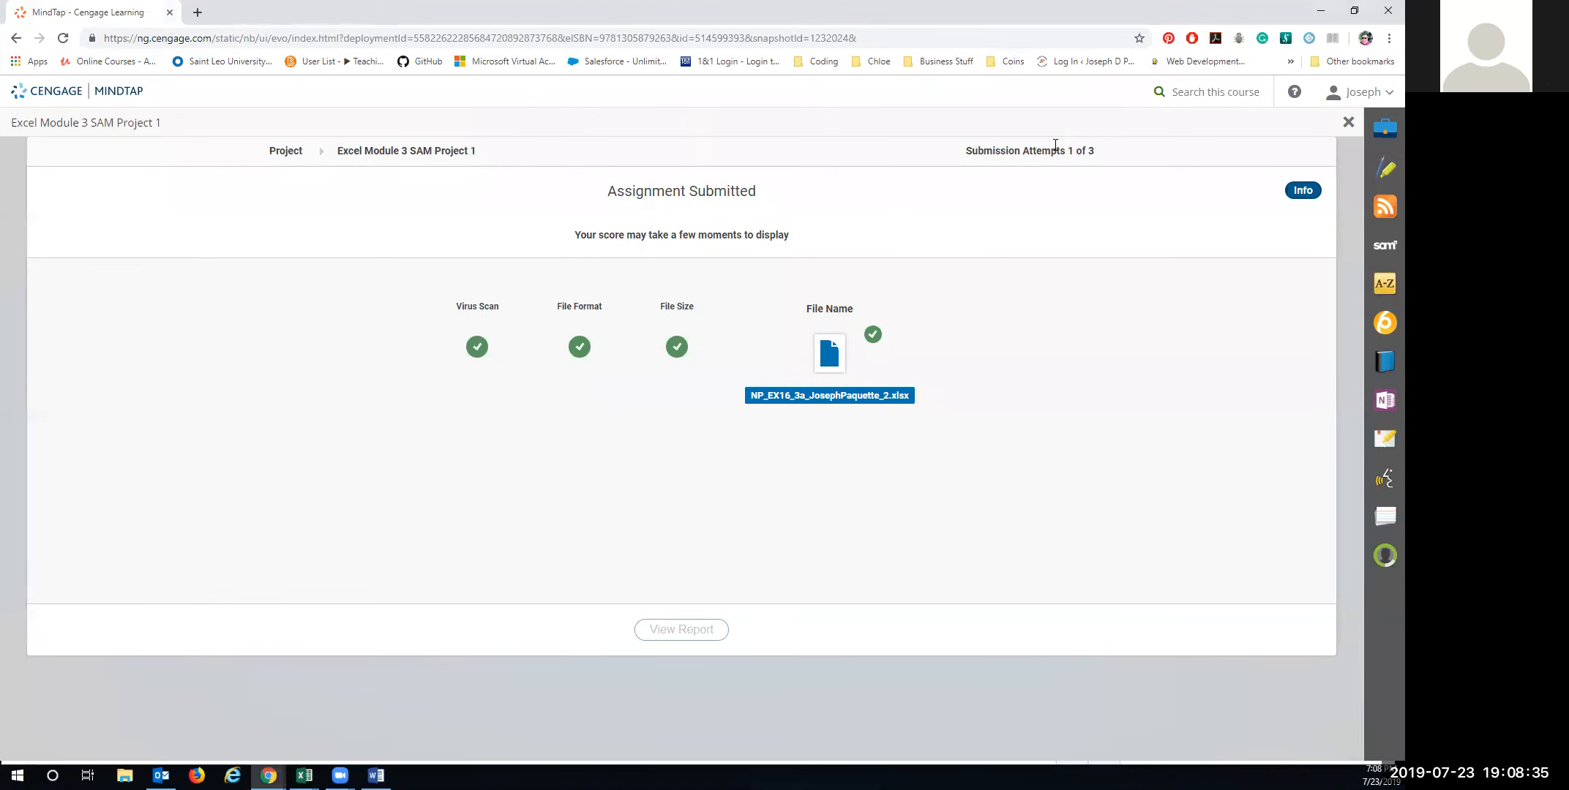
Close the submitted assignment page and reopen Excel Module 3 SAM Project 1 from the Unit 5: Excel 3 & 4 course content.
click(1379, 13)
click(431, 224)
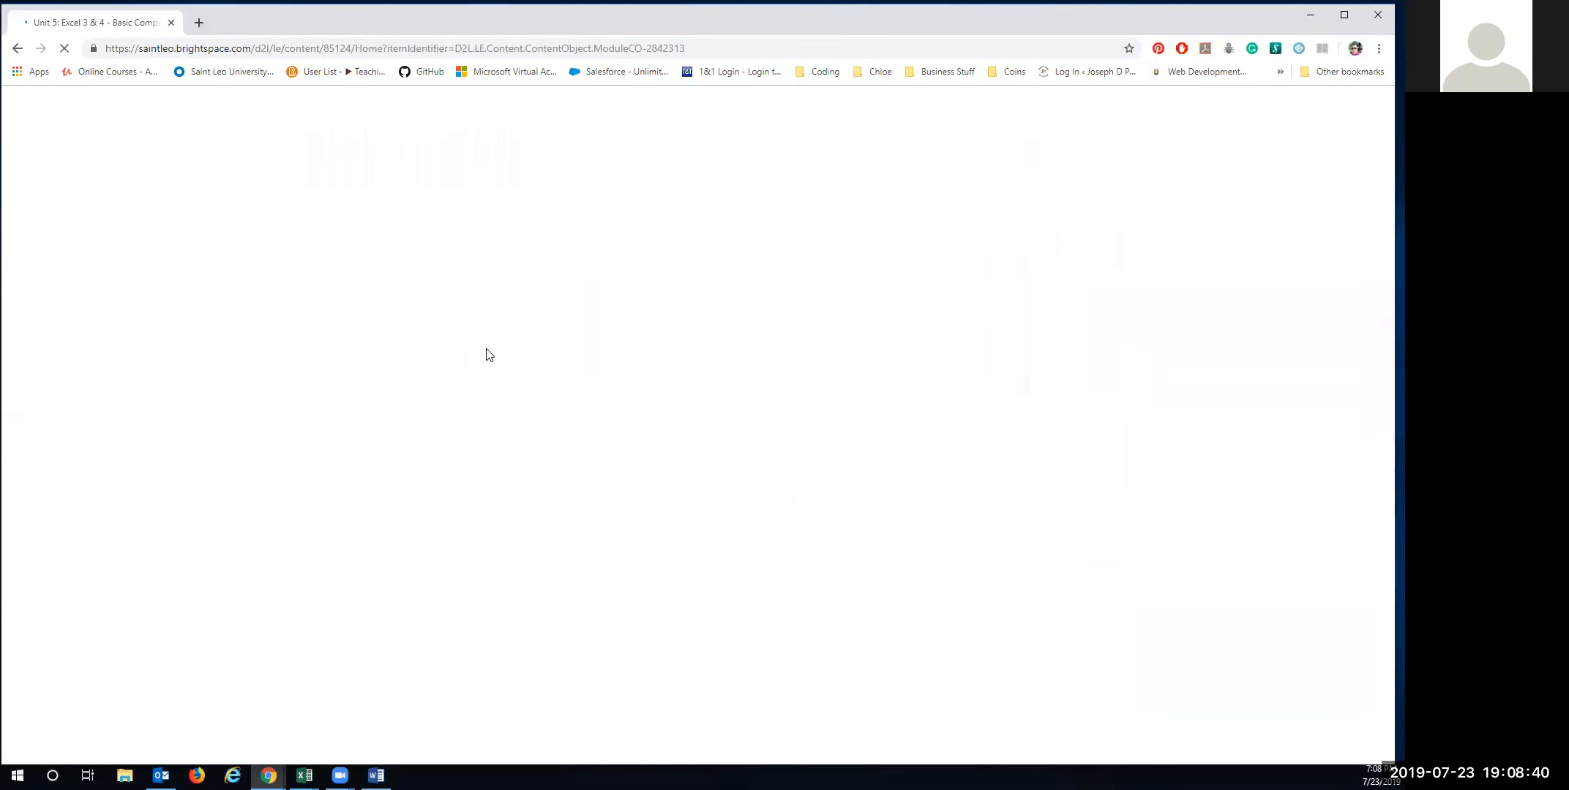
scroll(580, 545, down, 8)
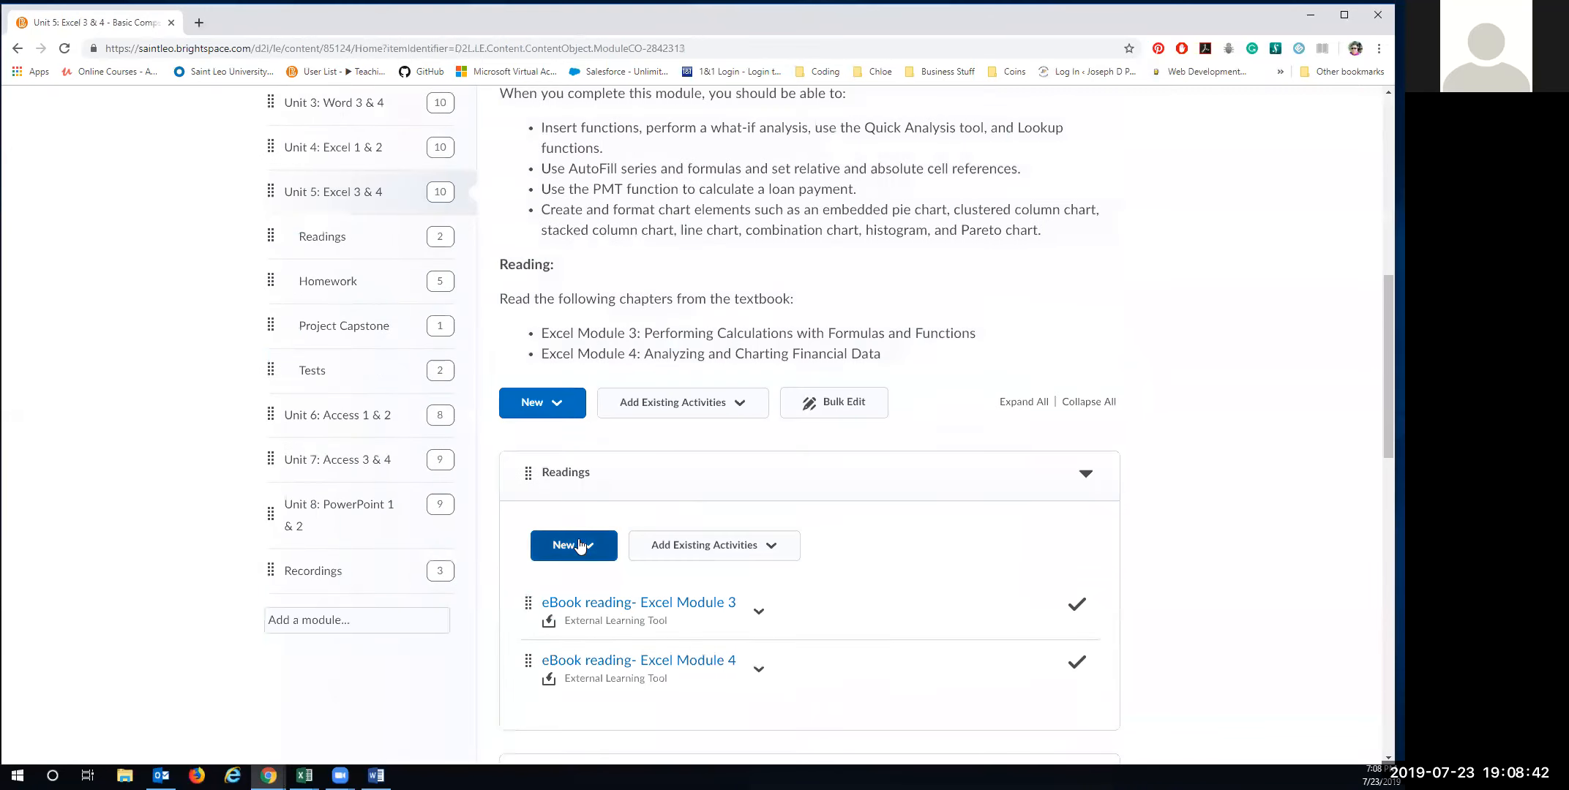
scroll(581, 545, down, 6)
click(610, 525)
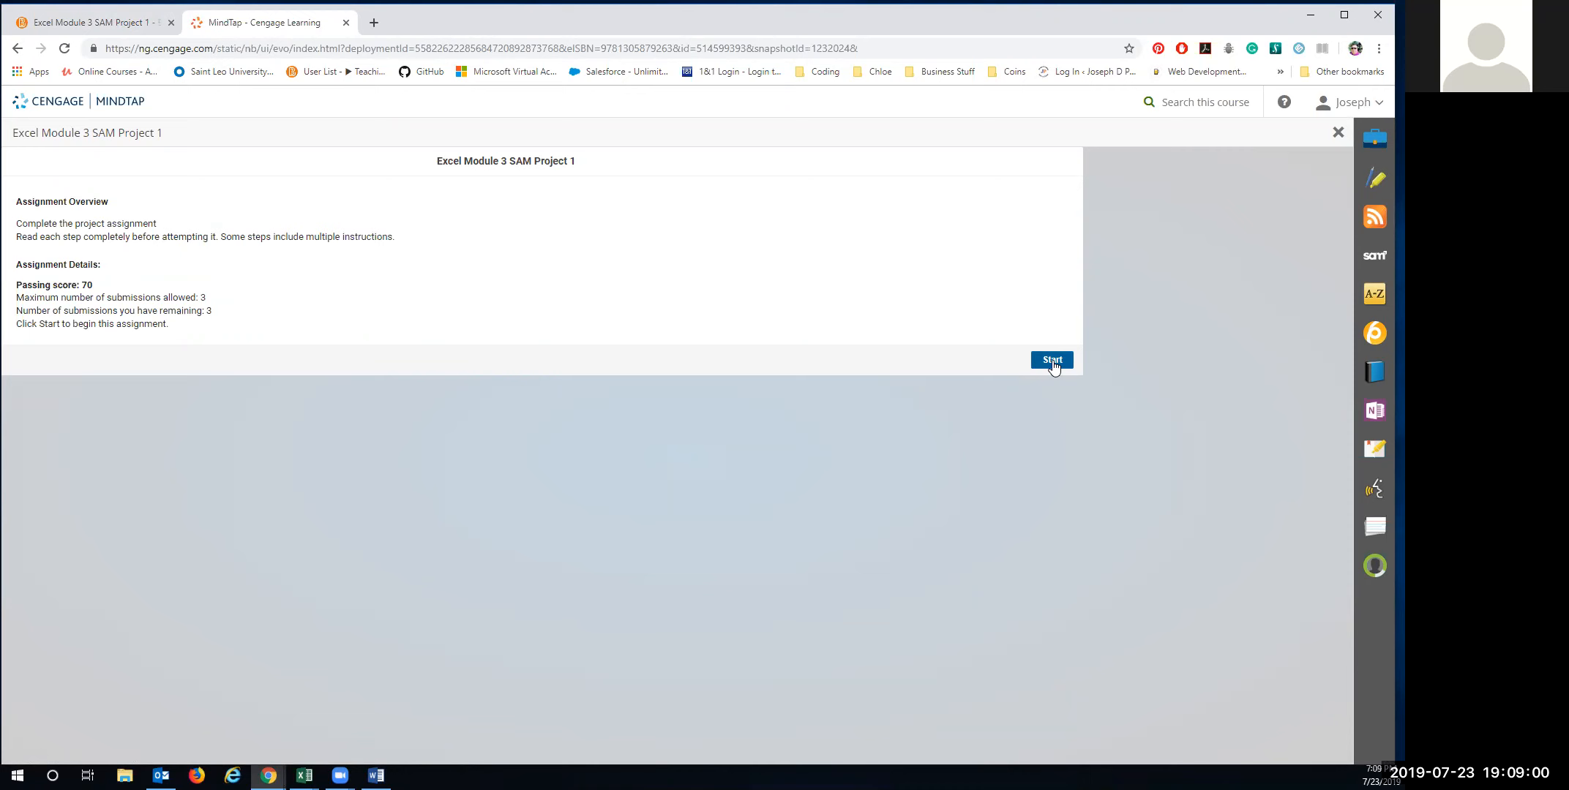
Start the project assignment again and upload the corrected NP_EX16_3a workbook ending in _2 from the This PC Documents folder.
click(1053, 362)
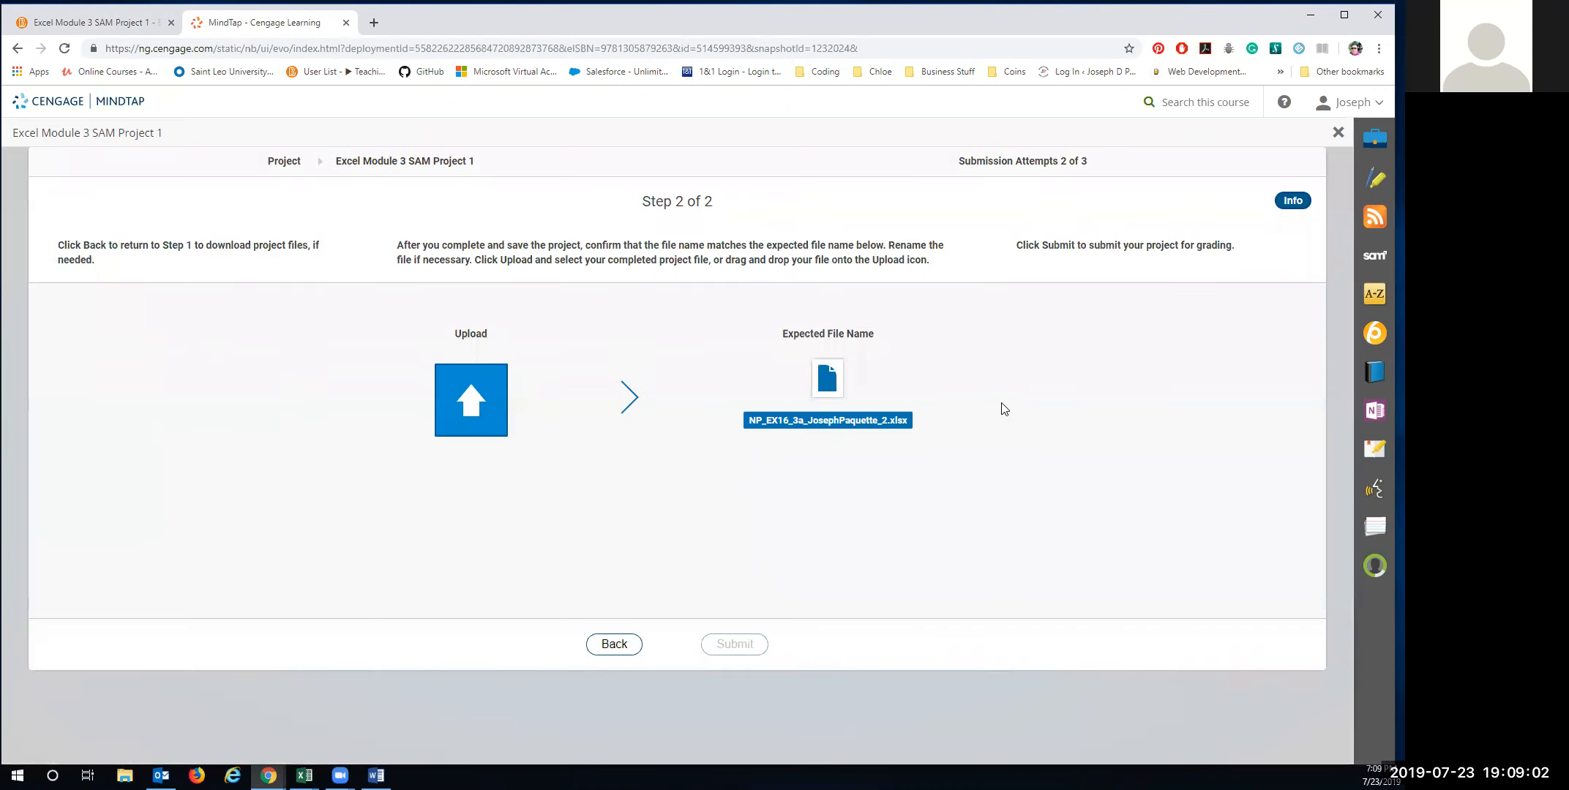
click(476, 414)
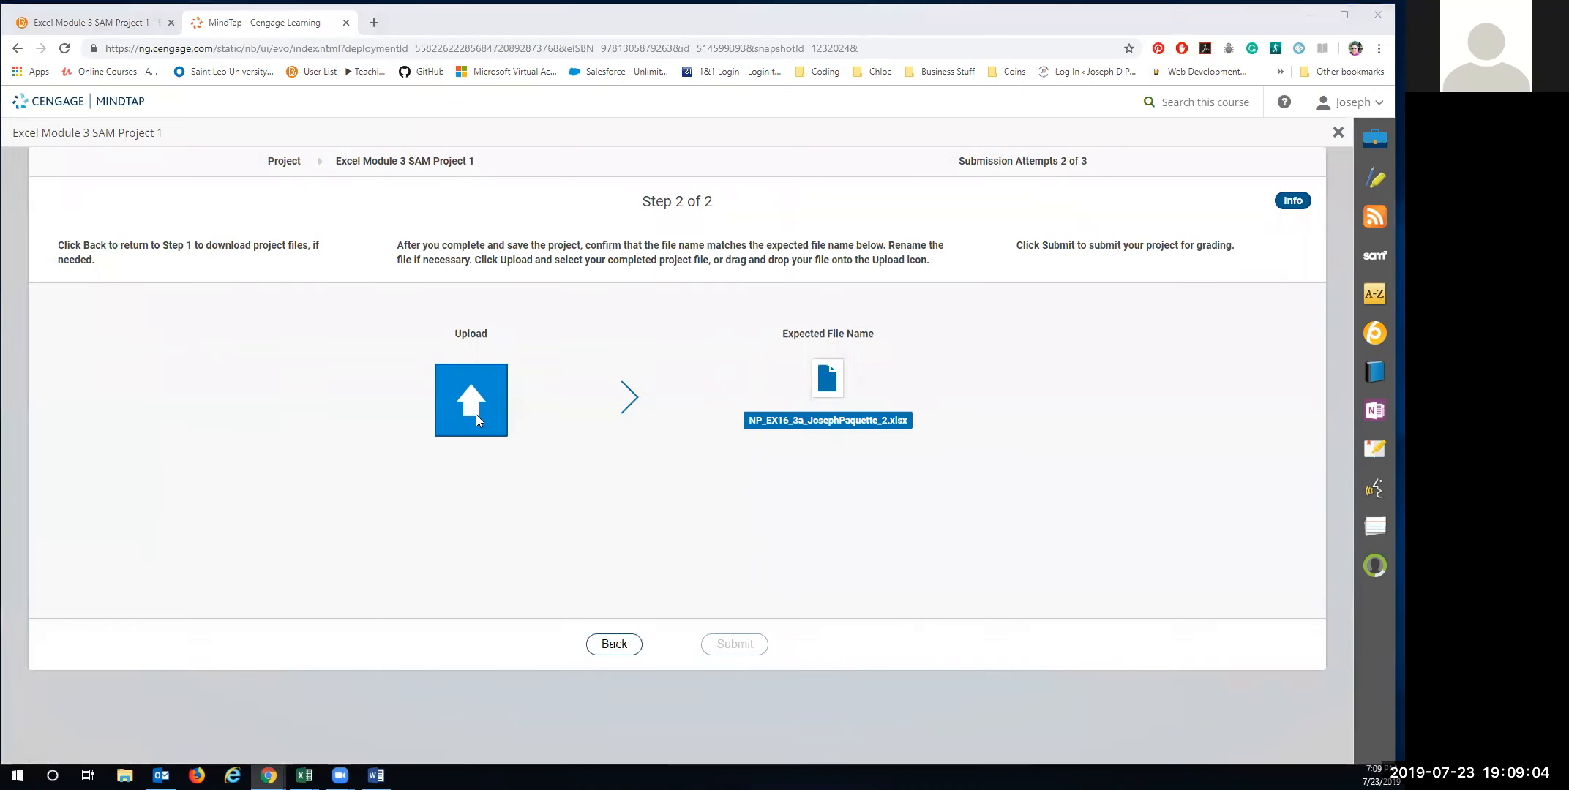
click(219, 106)
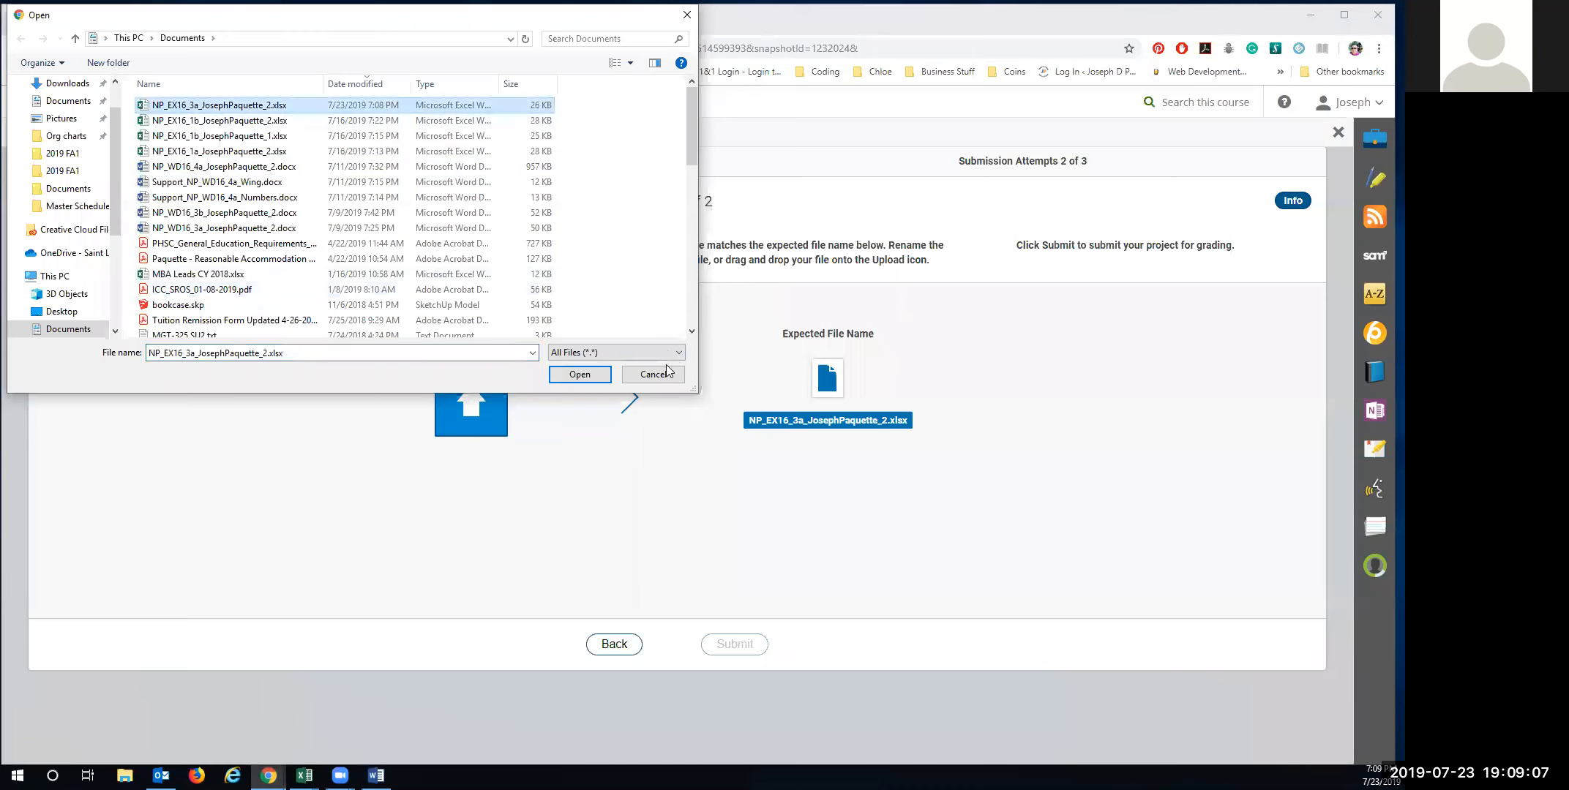
click(586, 376)
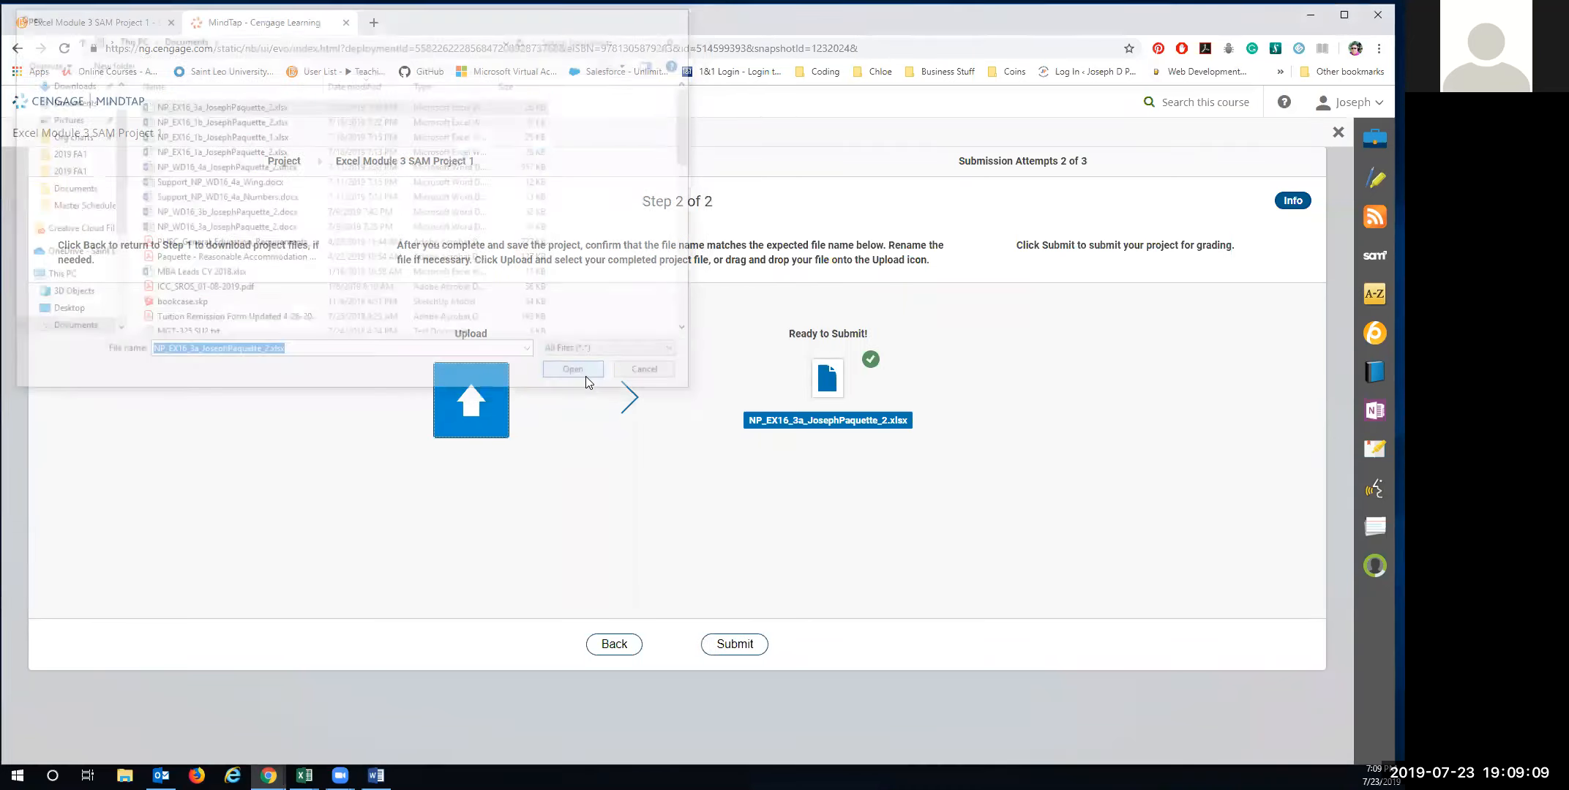
Submit the uploaded NP_EX16_3a workbook for grading and open its graded report in Excel.
click(734, 646)
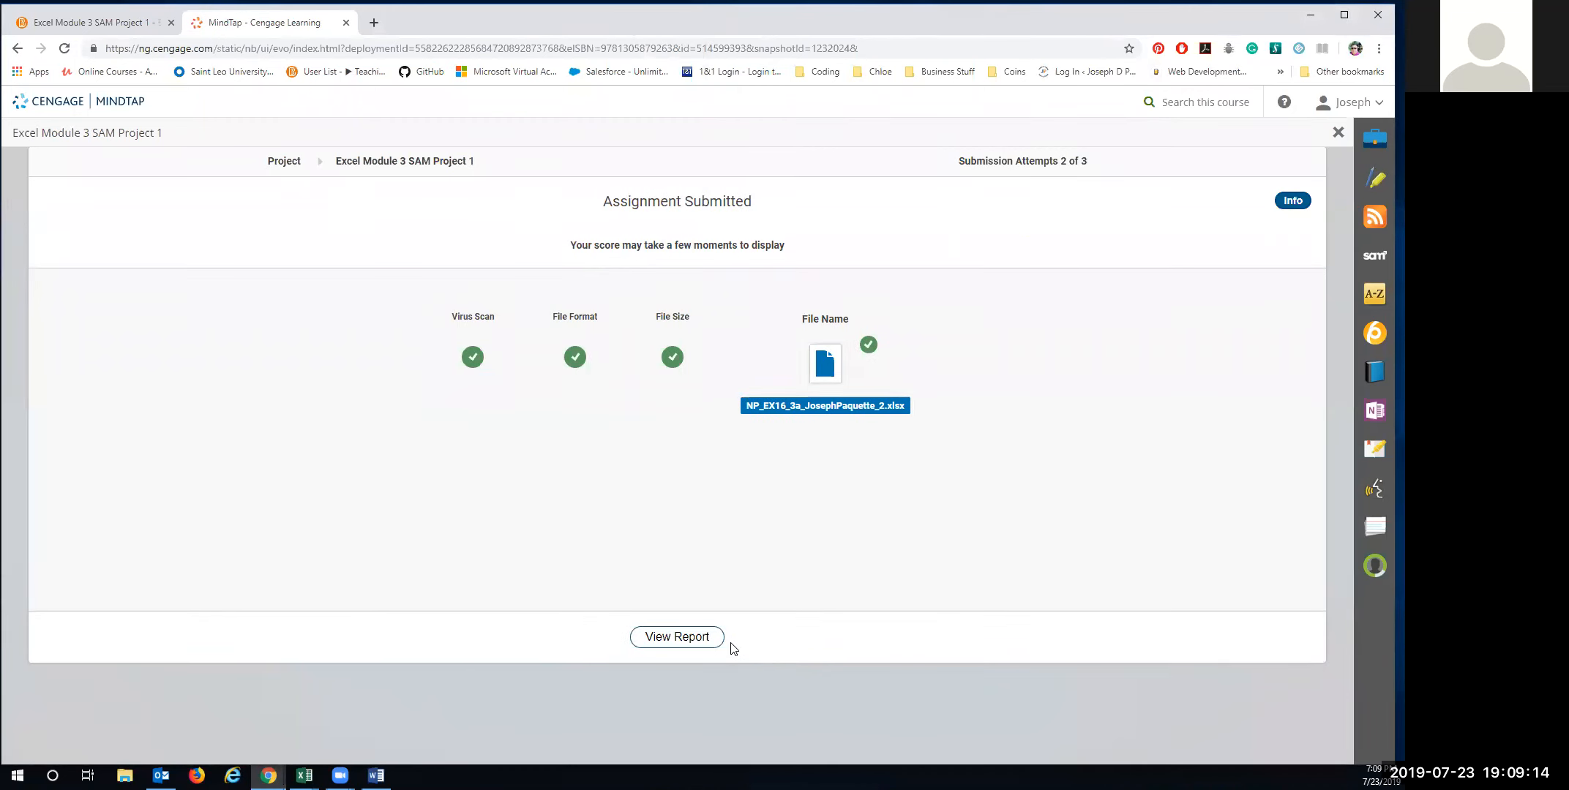
click(682, 636)
click(89, 752)
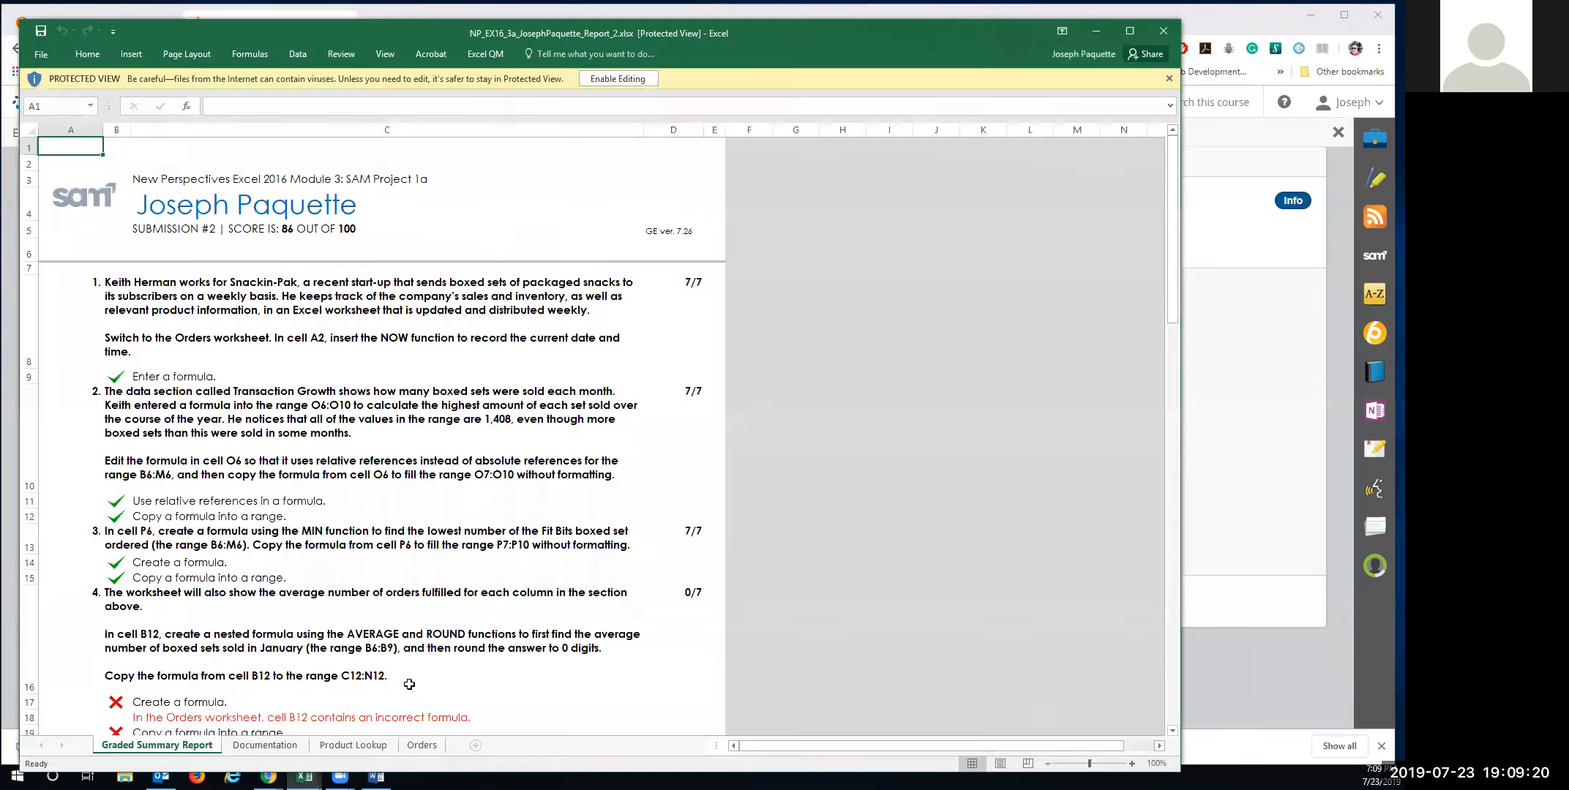
Review the Graded Summary Report for the steps that lost points, including their feedback, and minimize the report.
scroll(431, 500, down, 2)
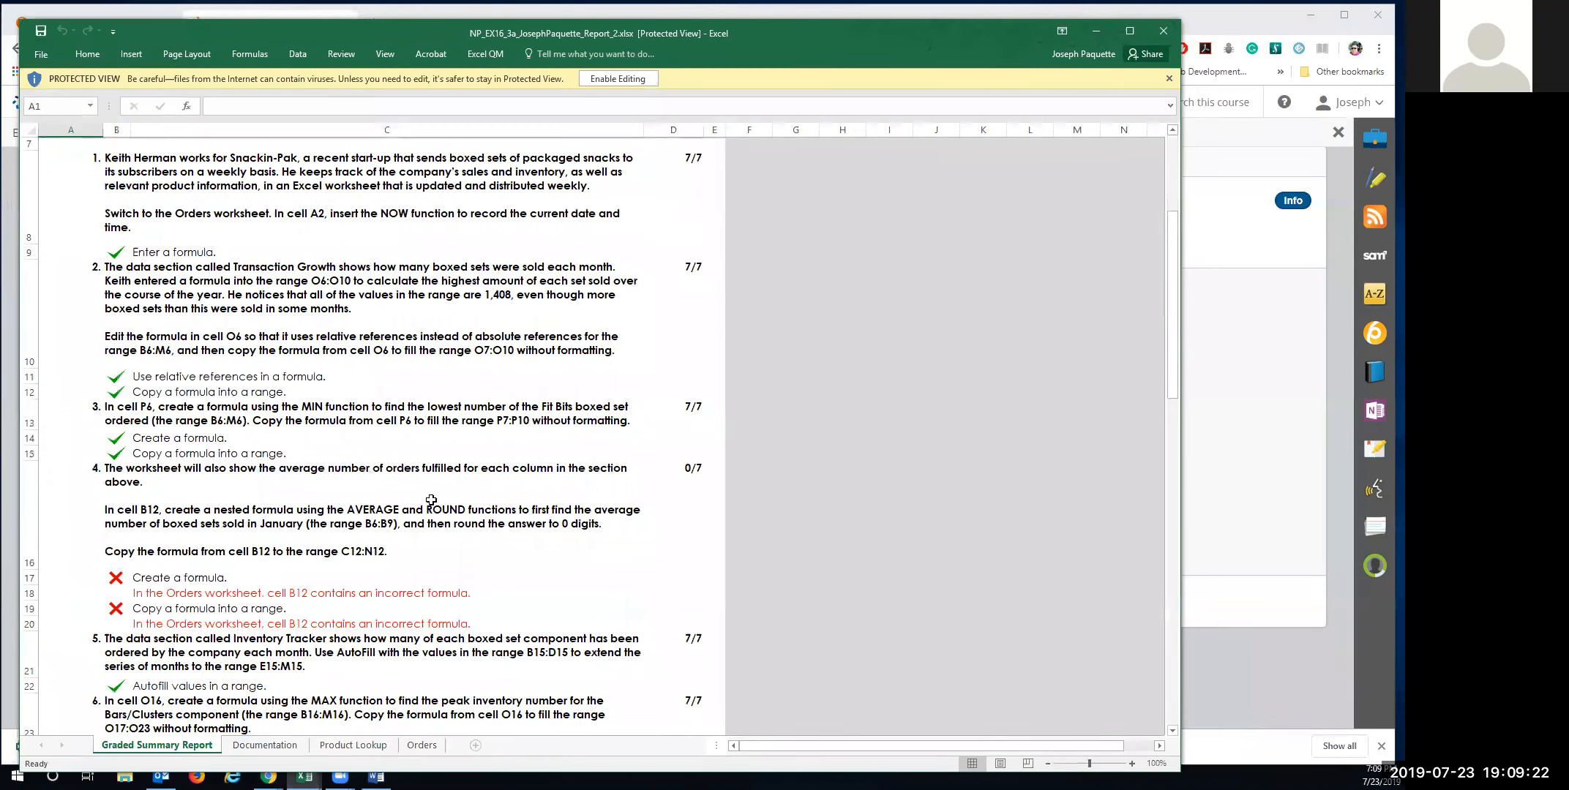
scroll(432, 500, down, 9)
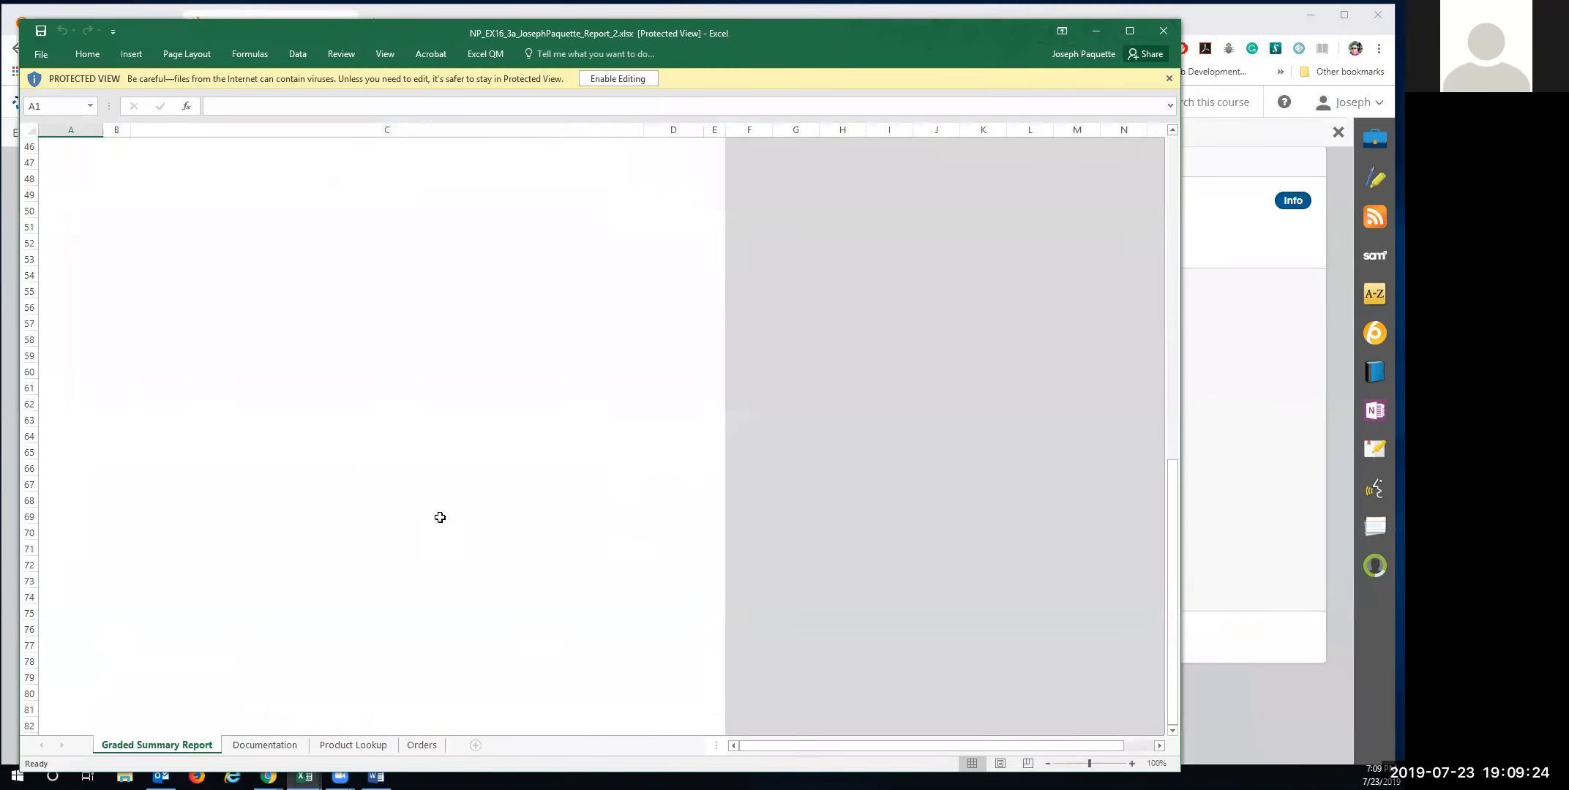
scroll(440, 518, up, 1)
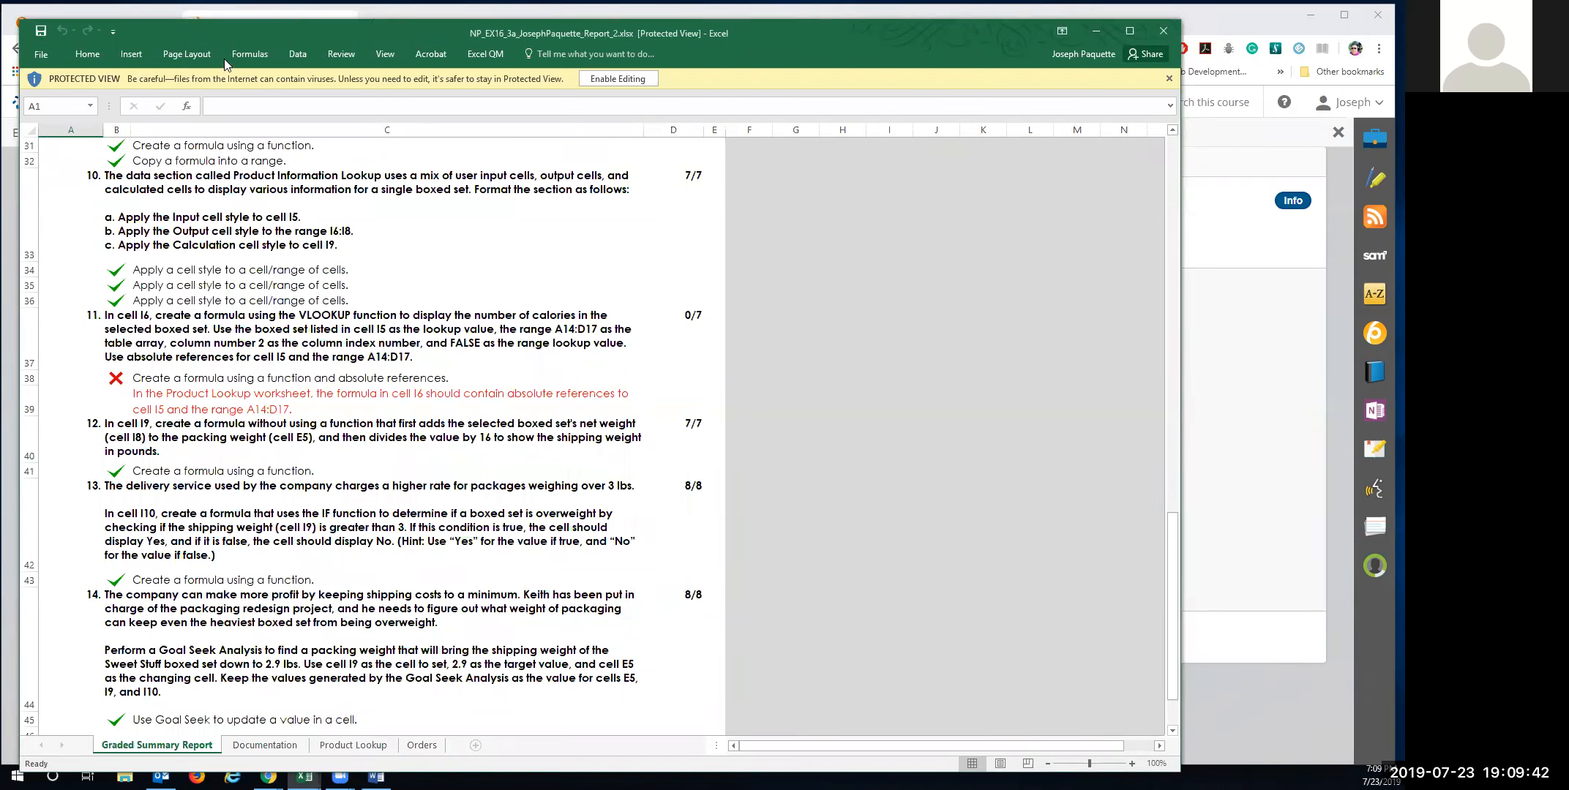
click(341, 53)
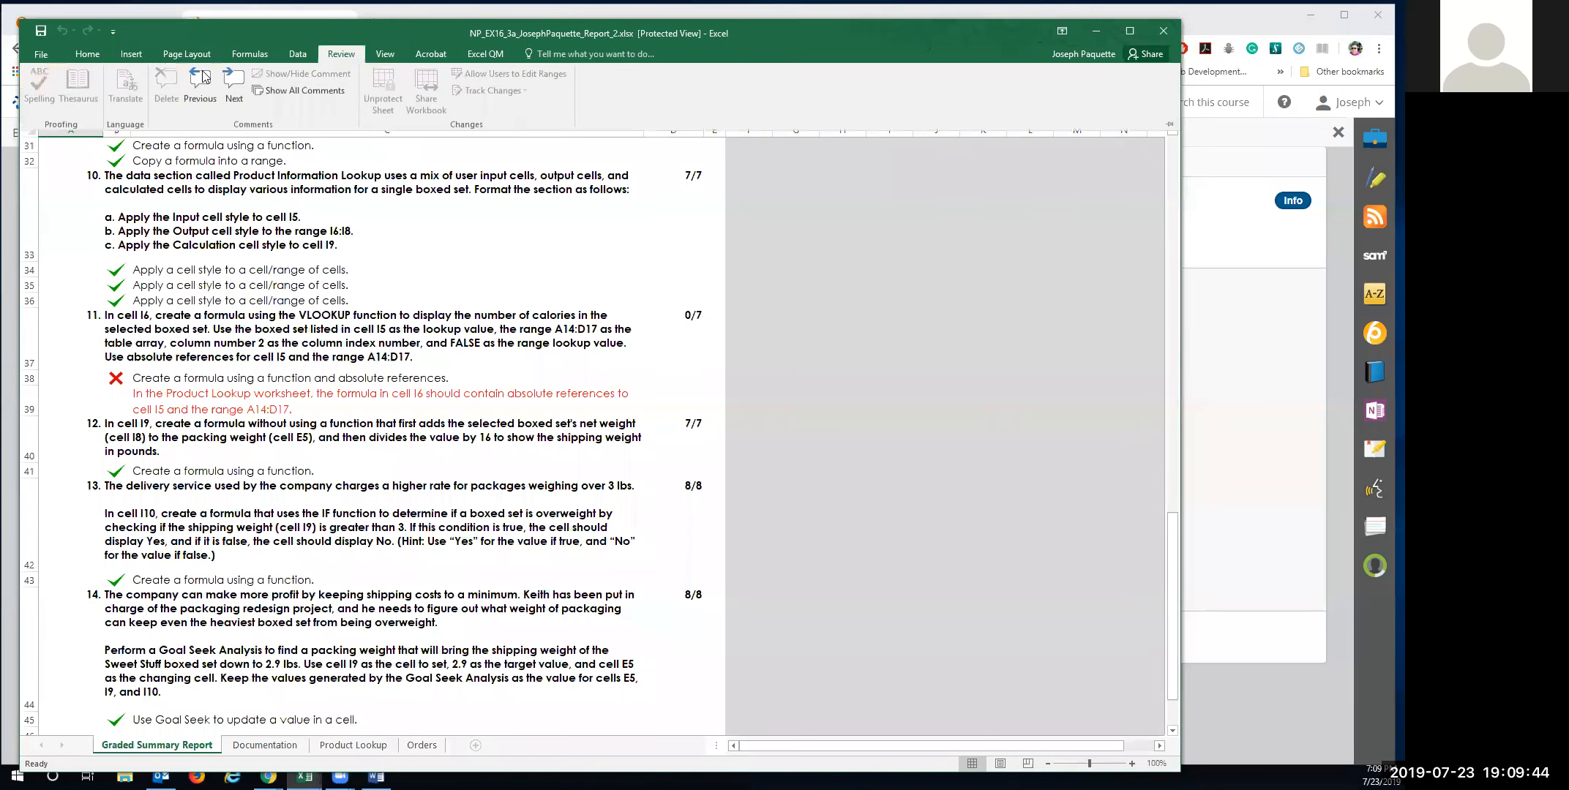
click(354, 23)
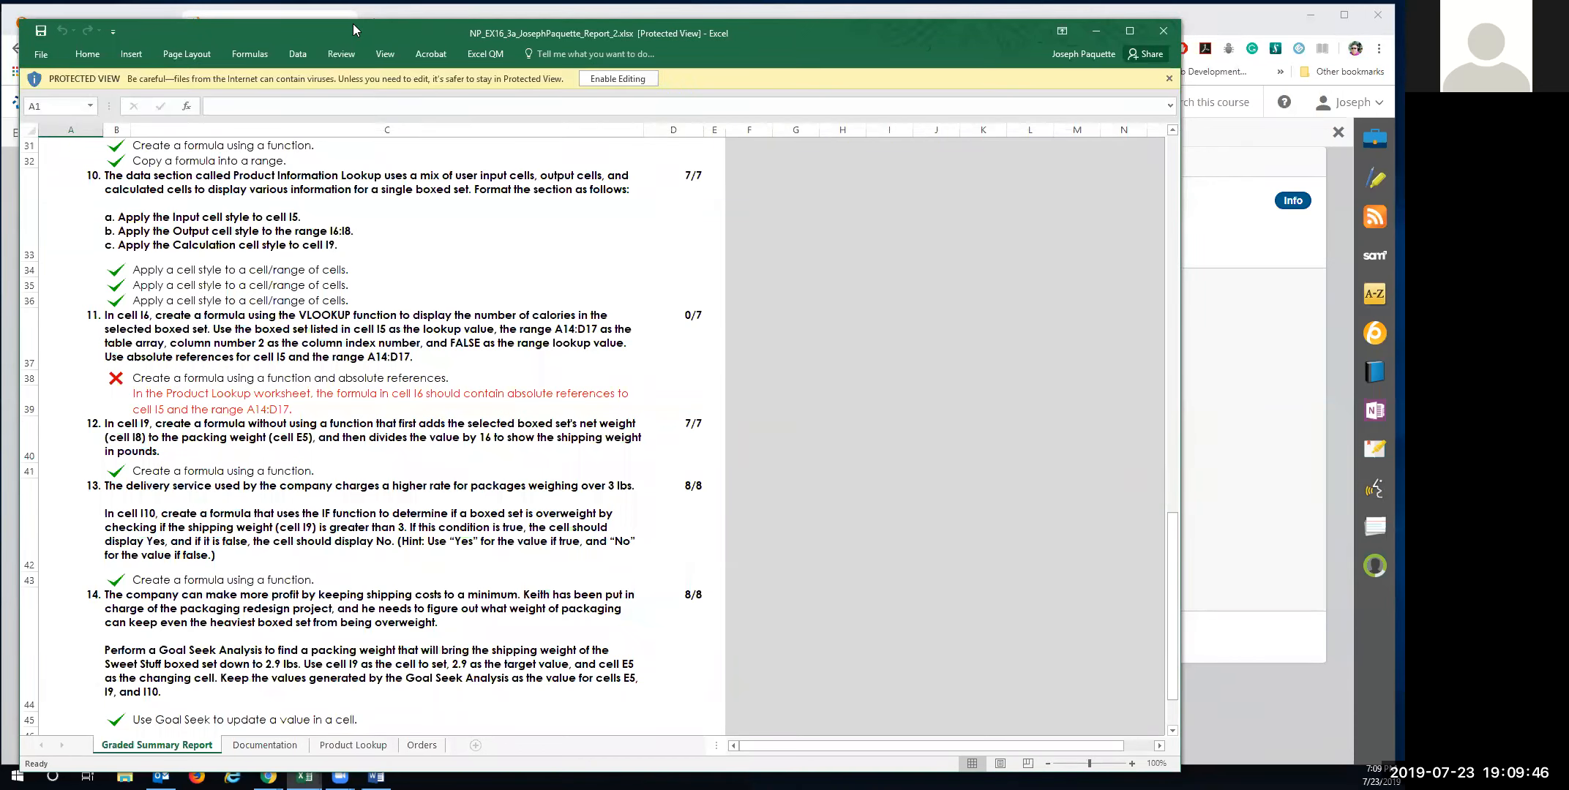
click(1096, 30)
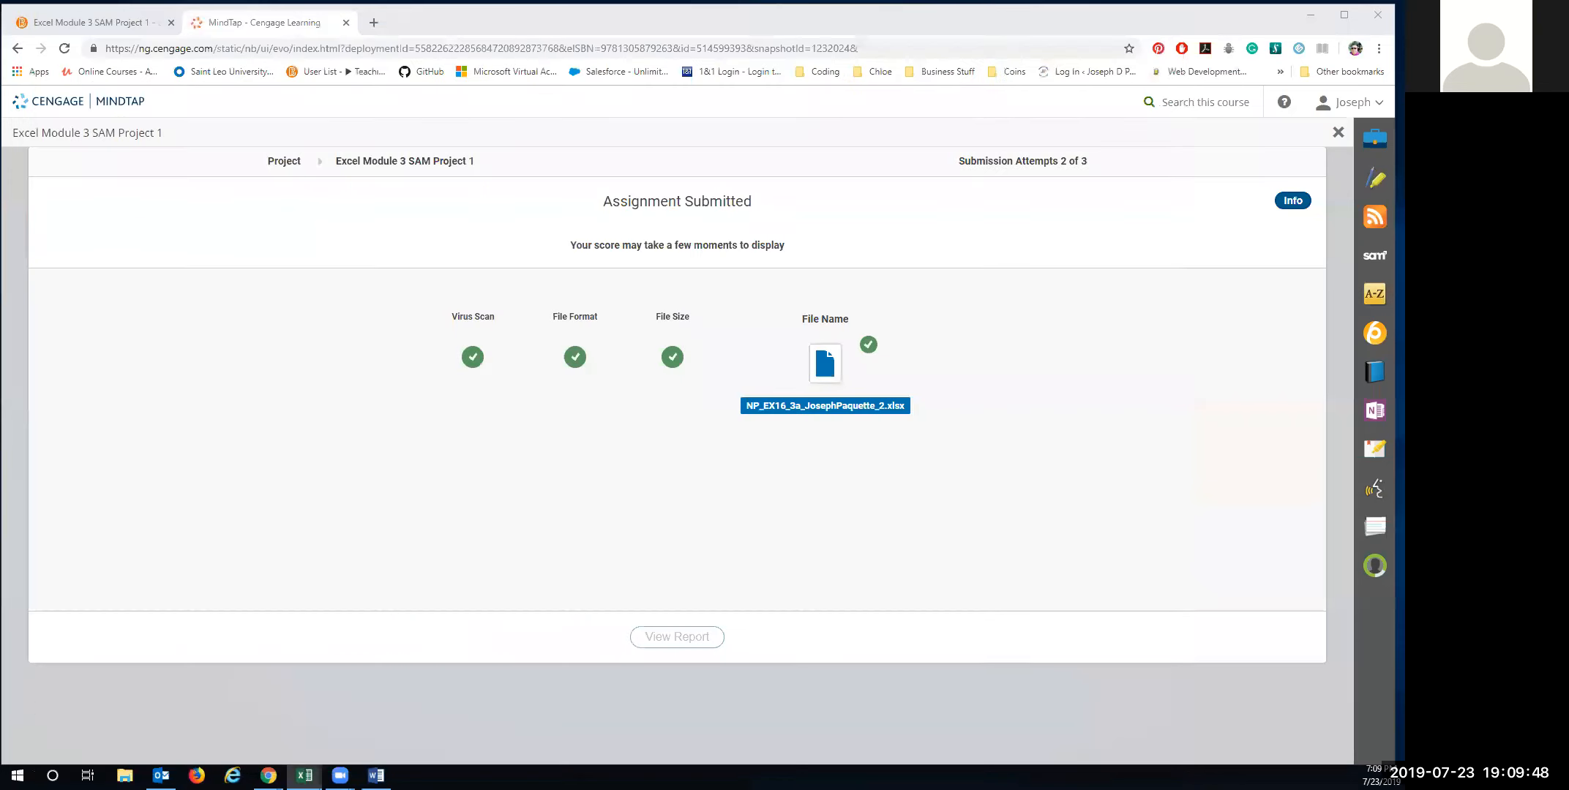
Switch to the NP_EX16_3a workbook ending in _2 and display its Orders worksheet.
click(305, 776)
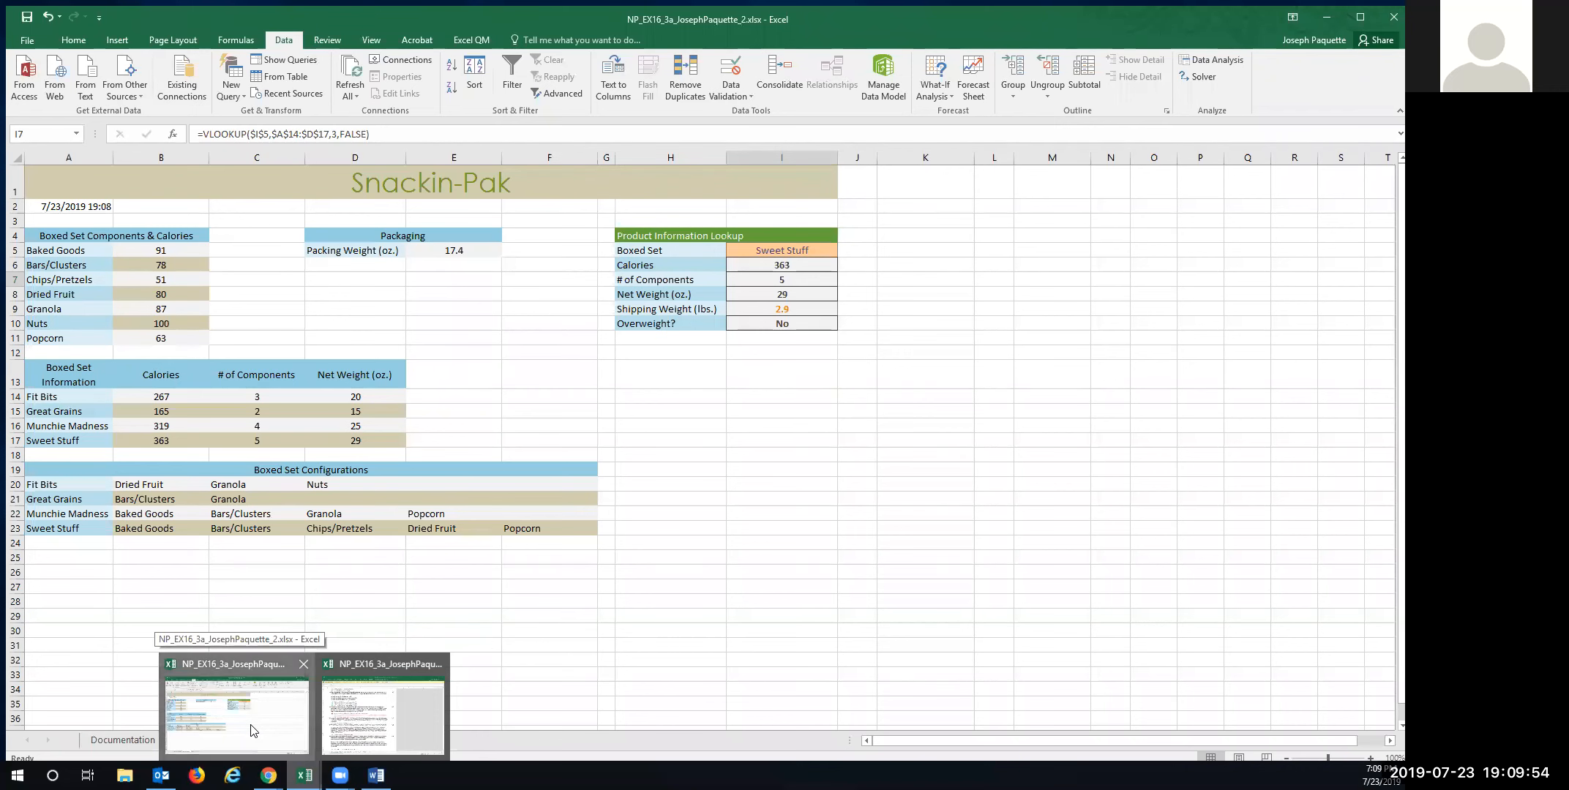
click(252, 728)
click(276, 734)
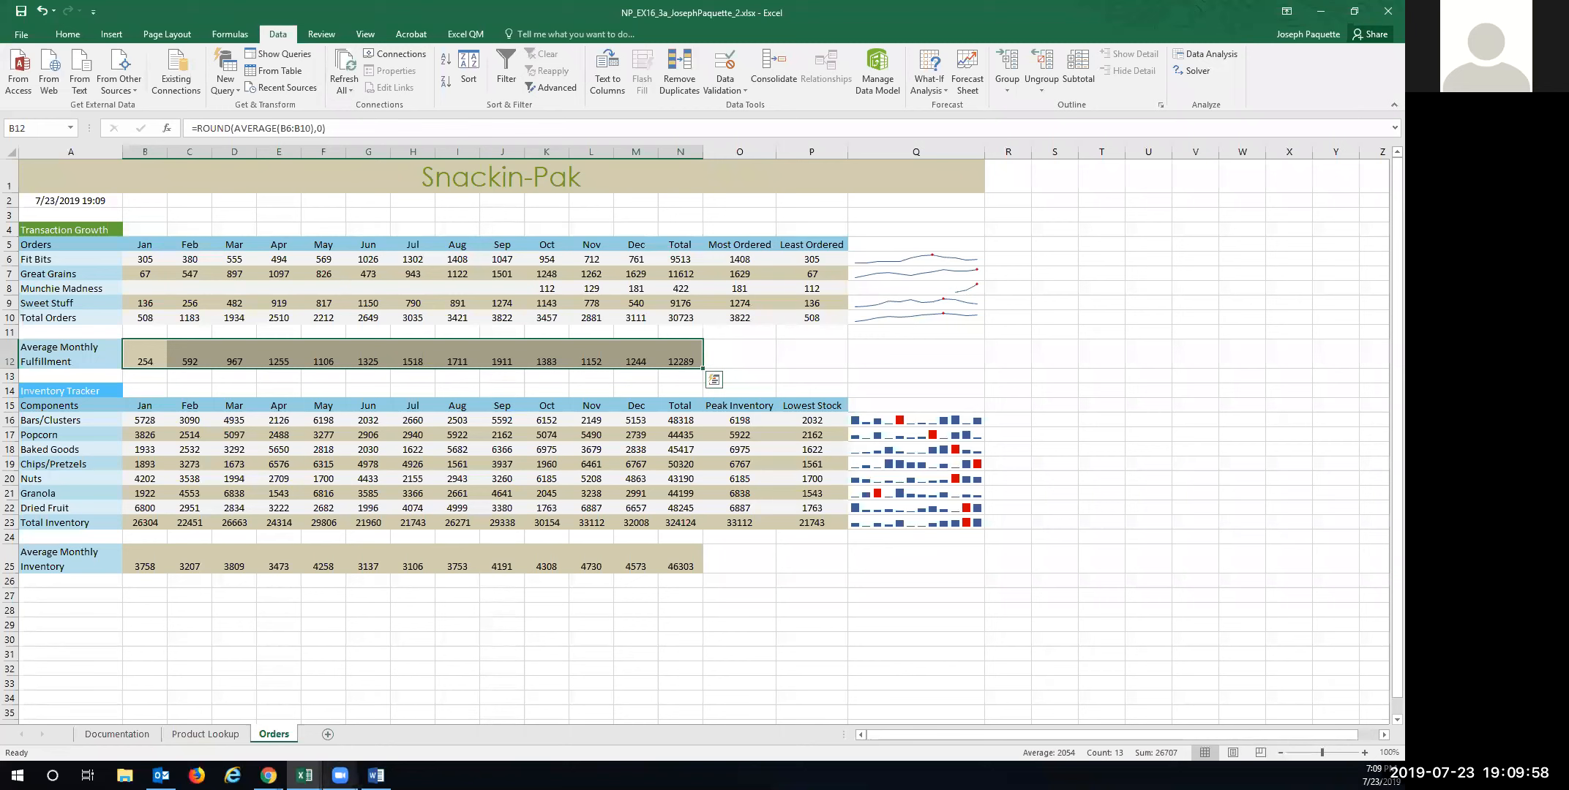
Switch to the Word assignment instructions, read step 4 about the B12 formula, and move the document clear of the workbook.
mouse_move(339, 775)
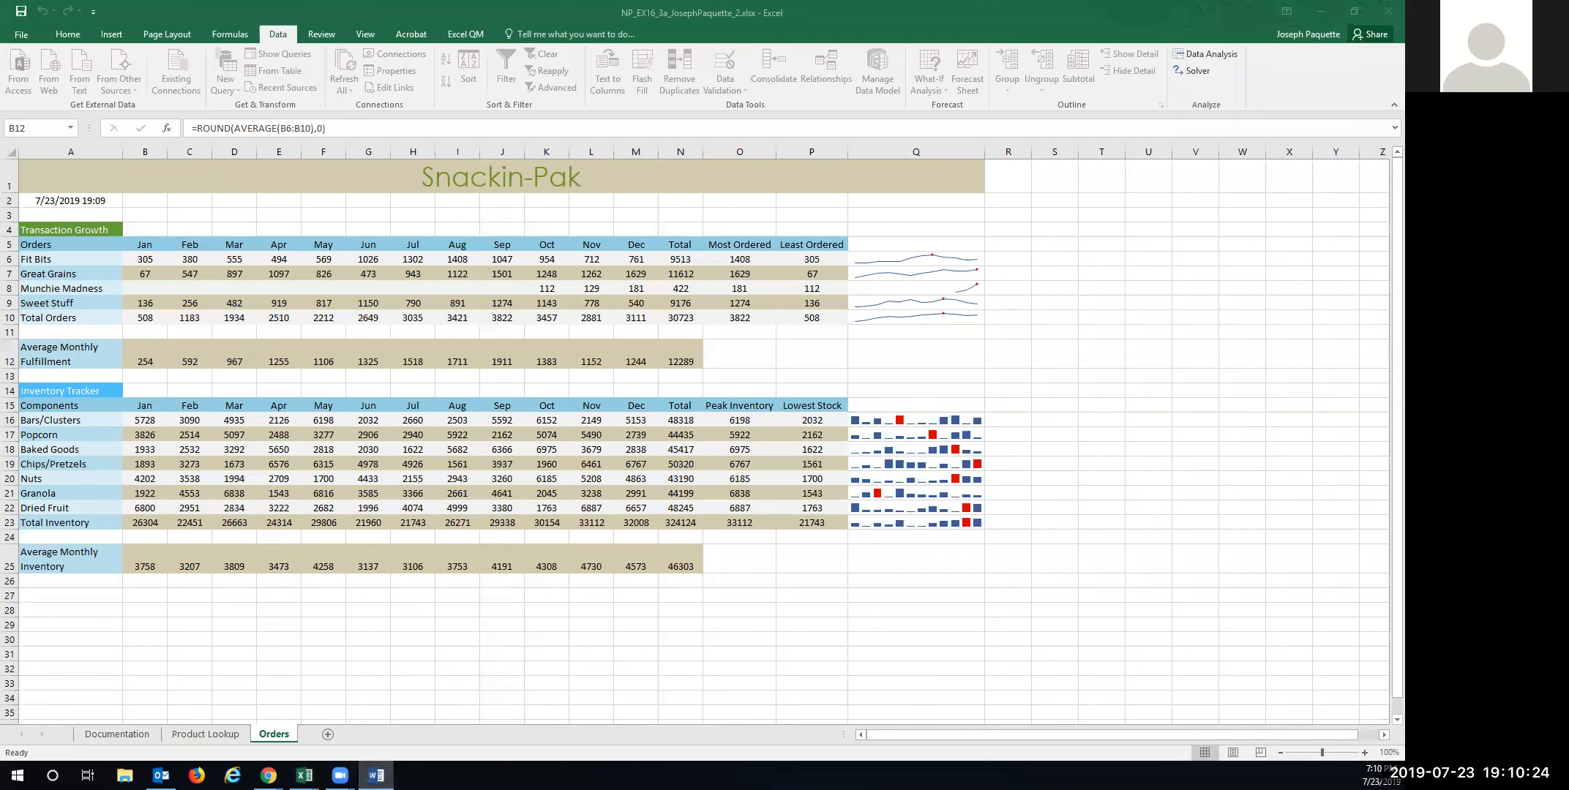
click(376, 774)
scroll(564, 505, up, 5)
scroll(557, 523, down, 15)
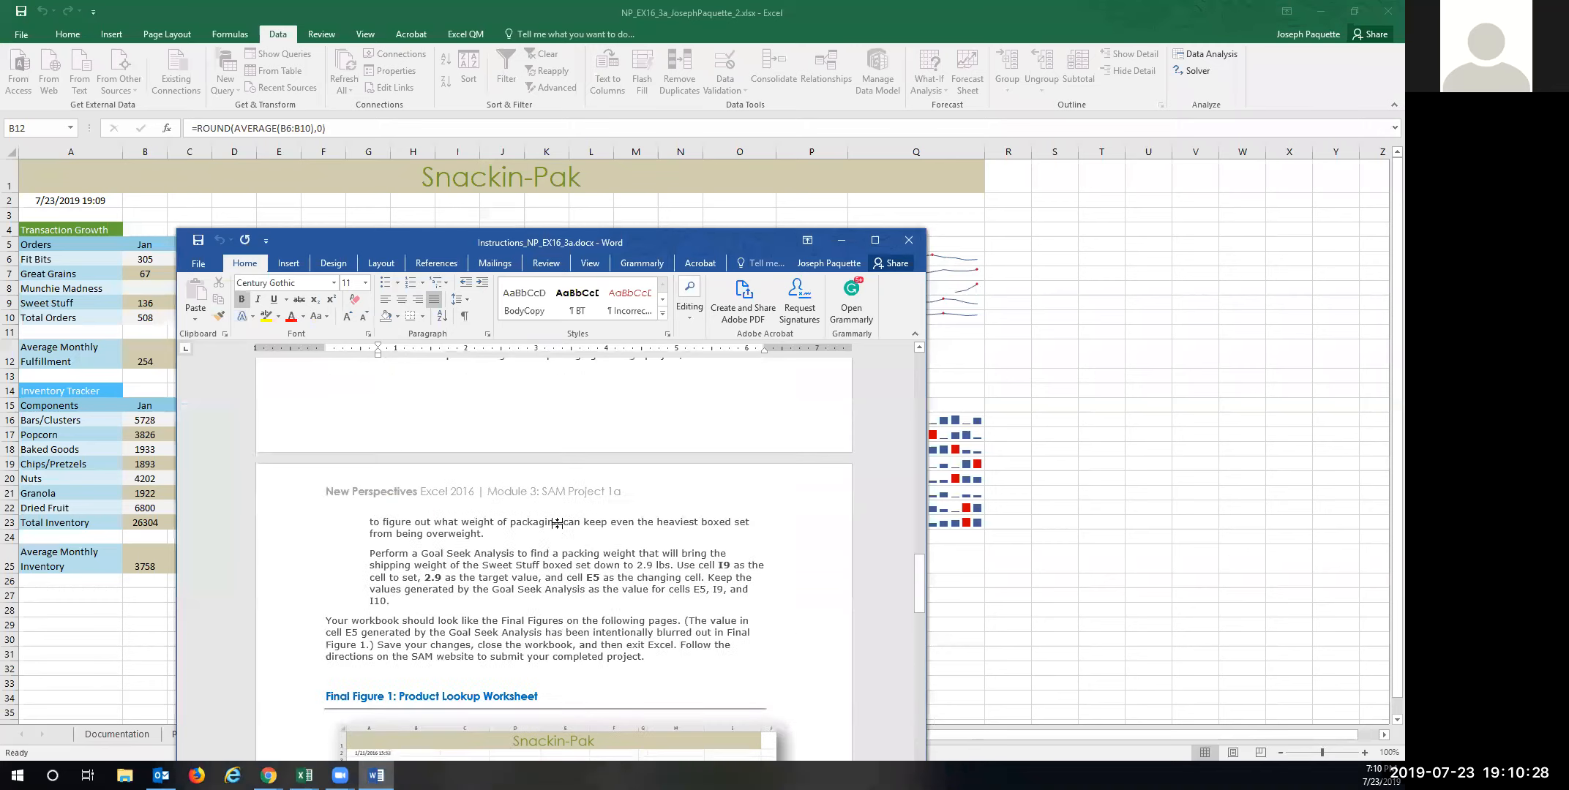
scroll(557, 524, up, 3)
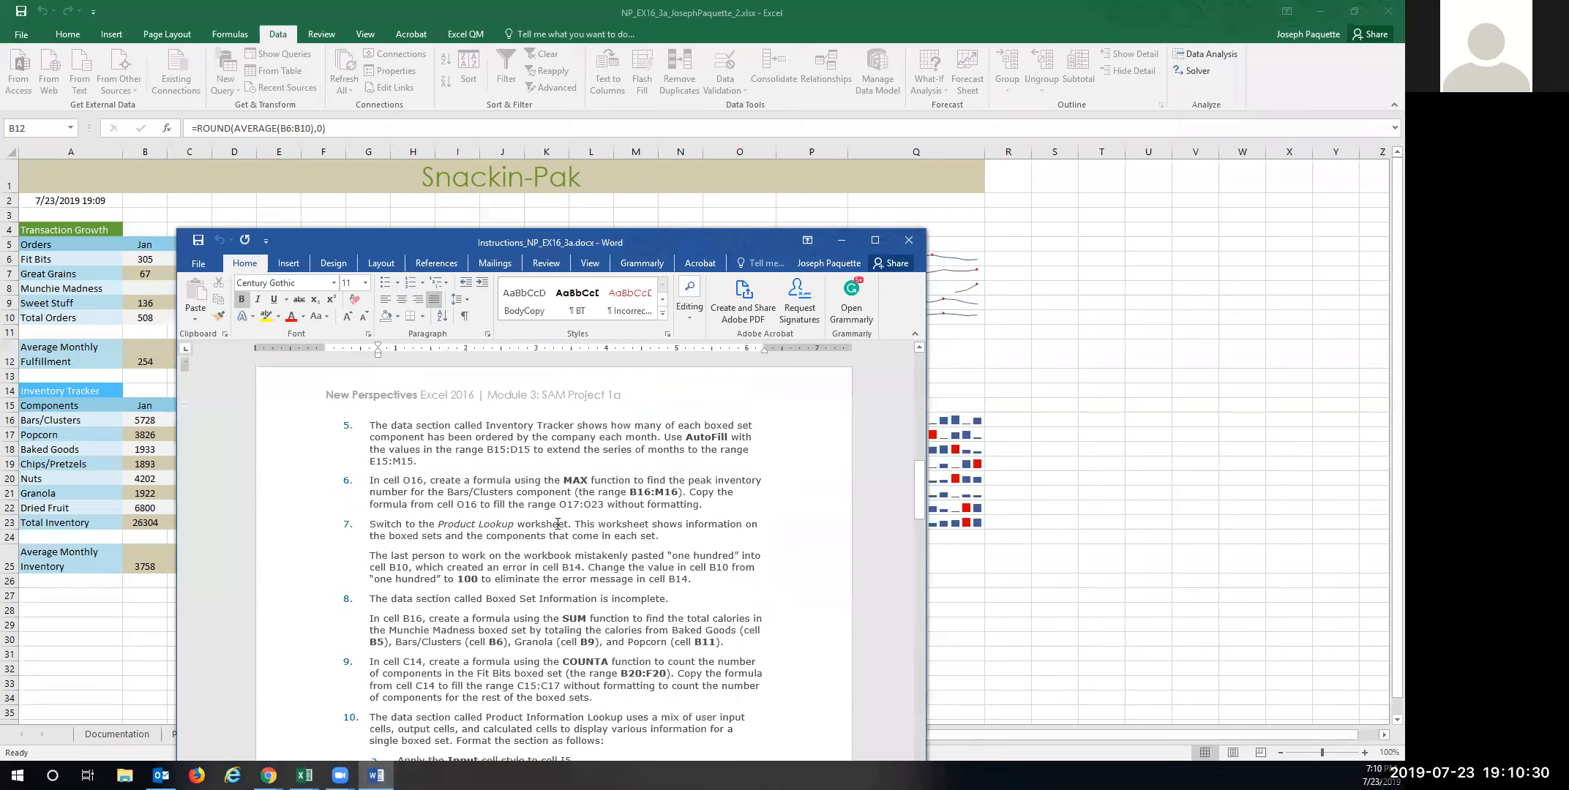
scroll(558, 527, up, 6)
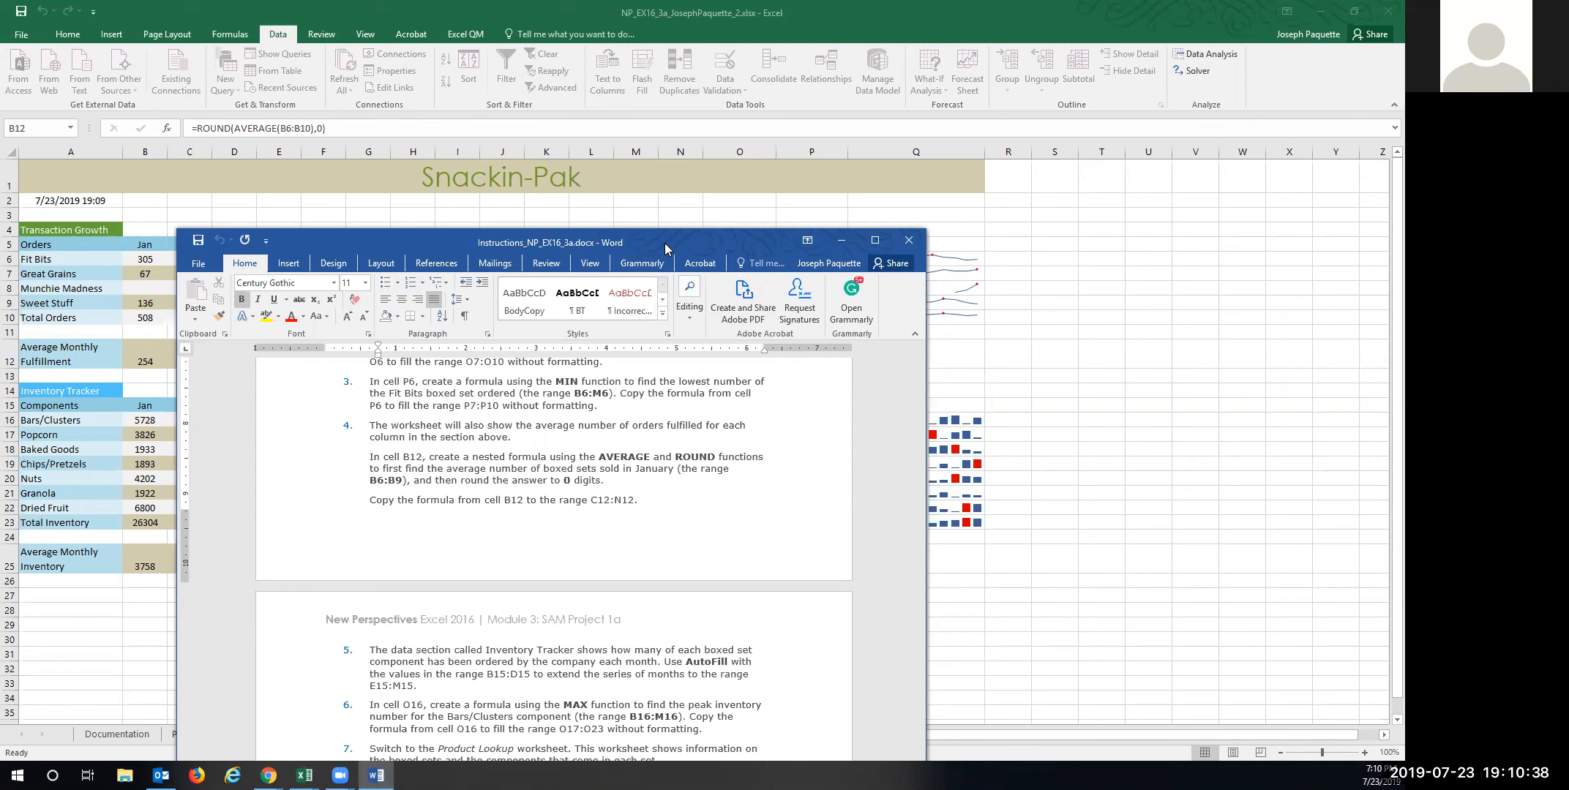
drag(667, 249, 946, 183)
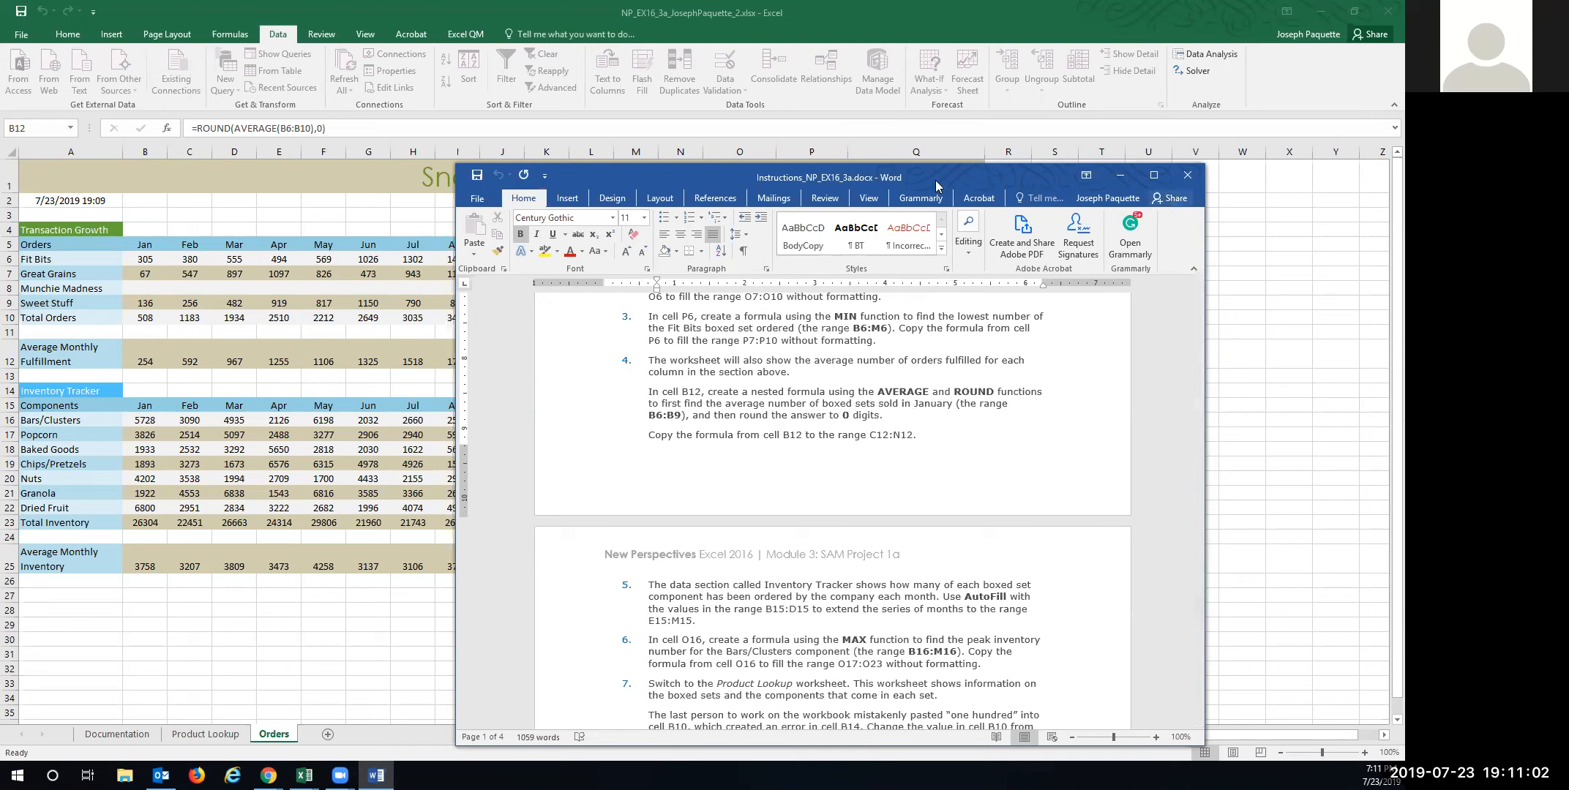
drag(941, 180, 0, 219)
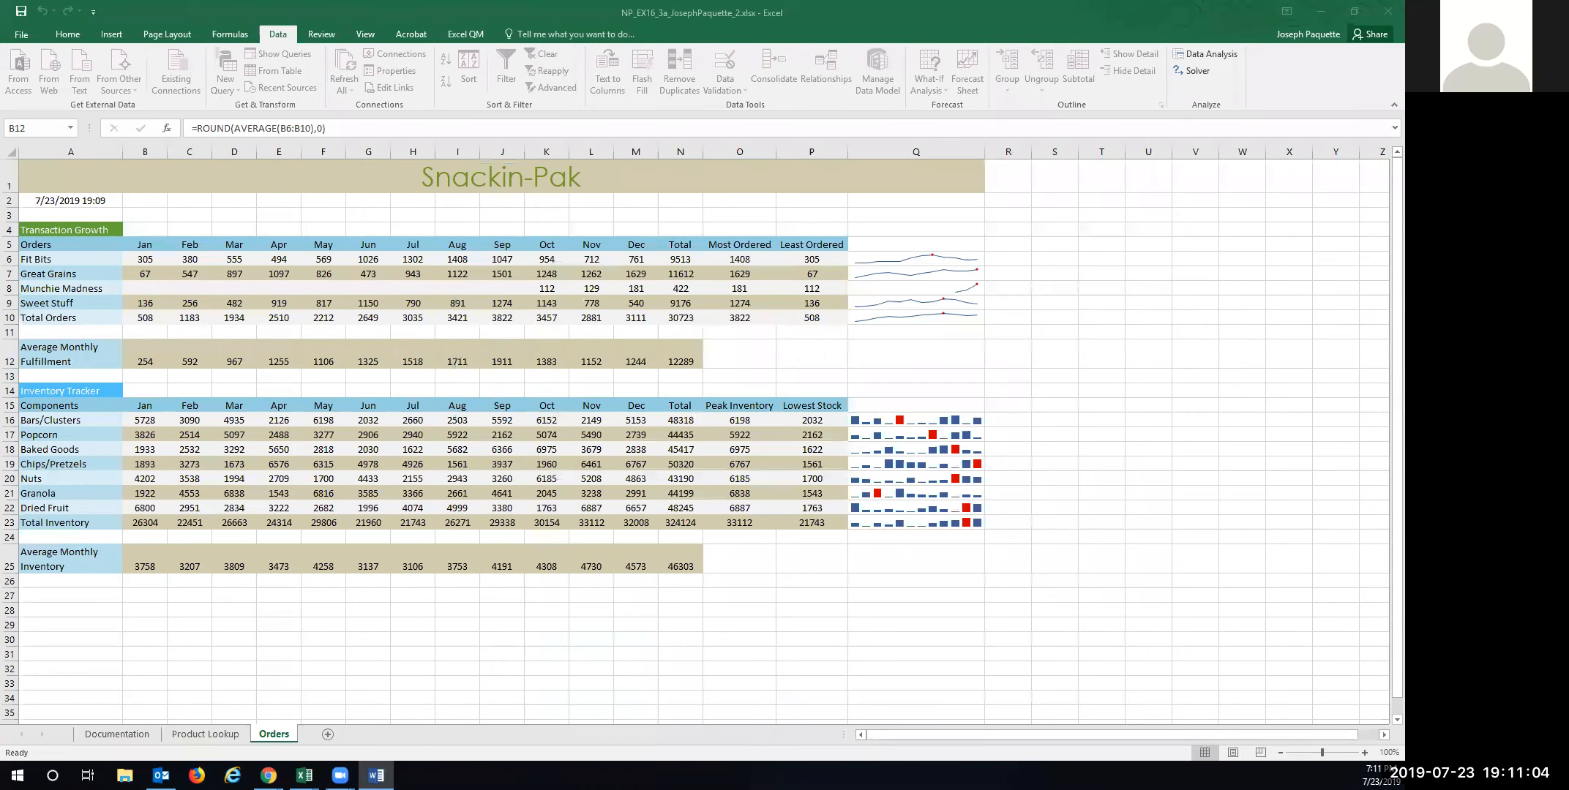
click(150, 366)
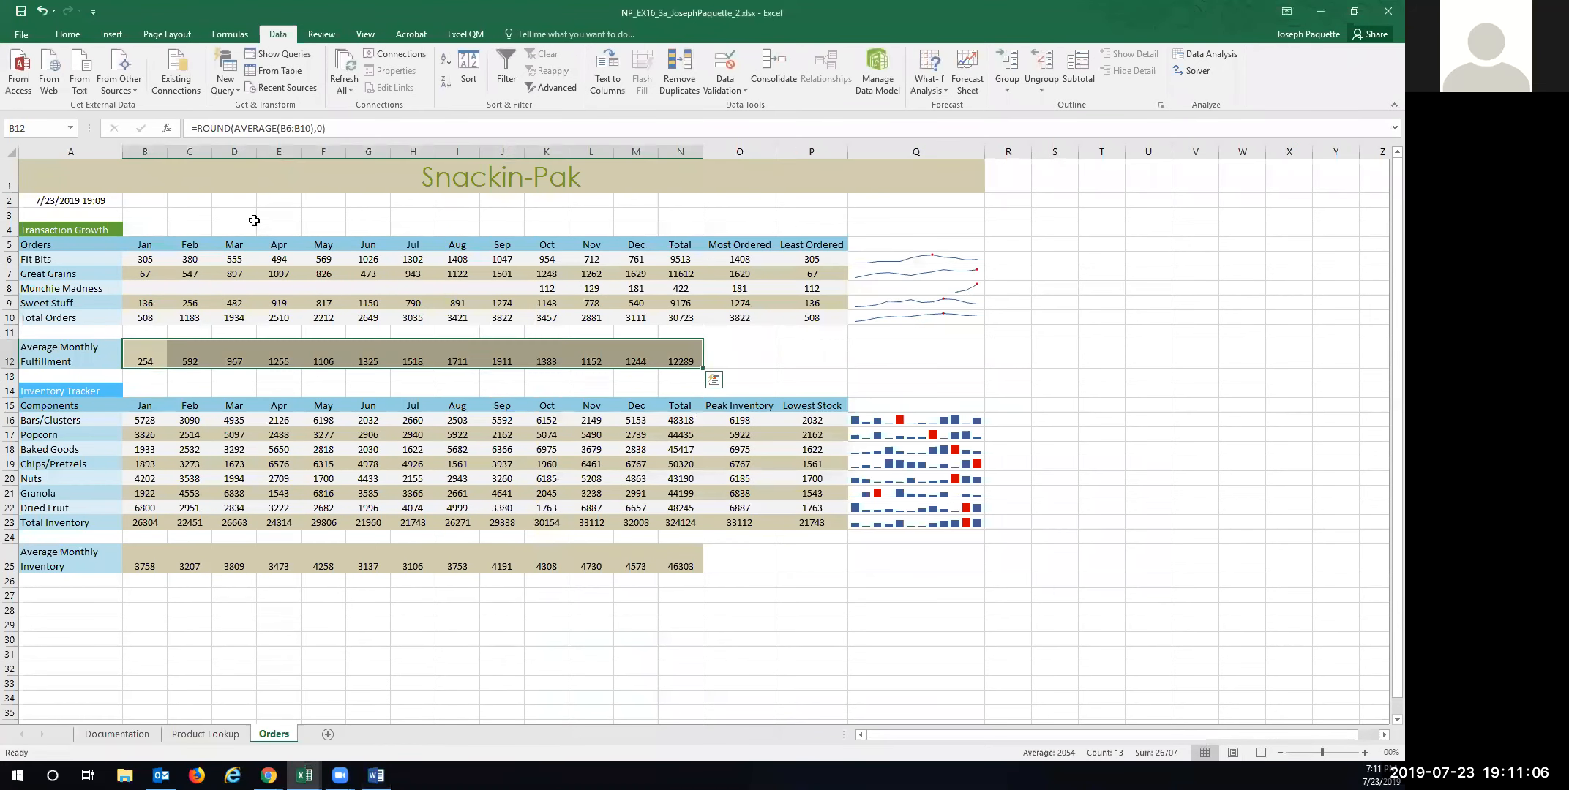
click(154, 320)
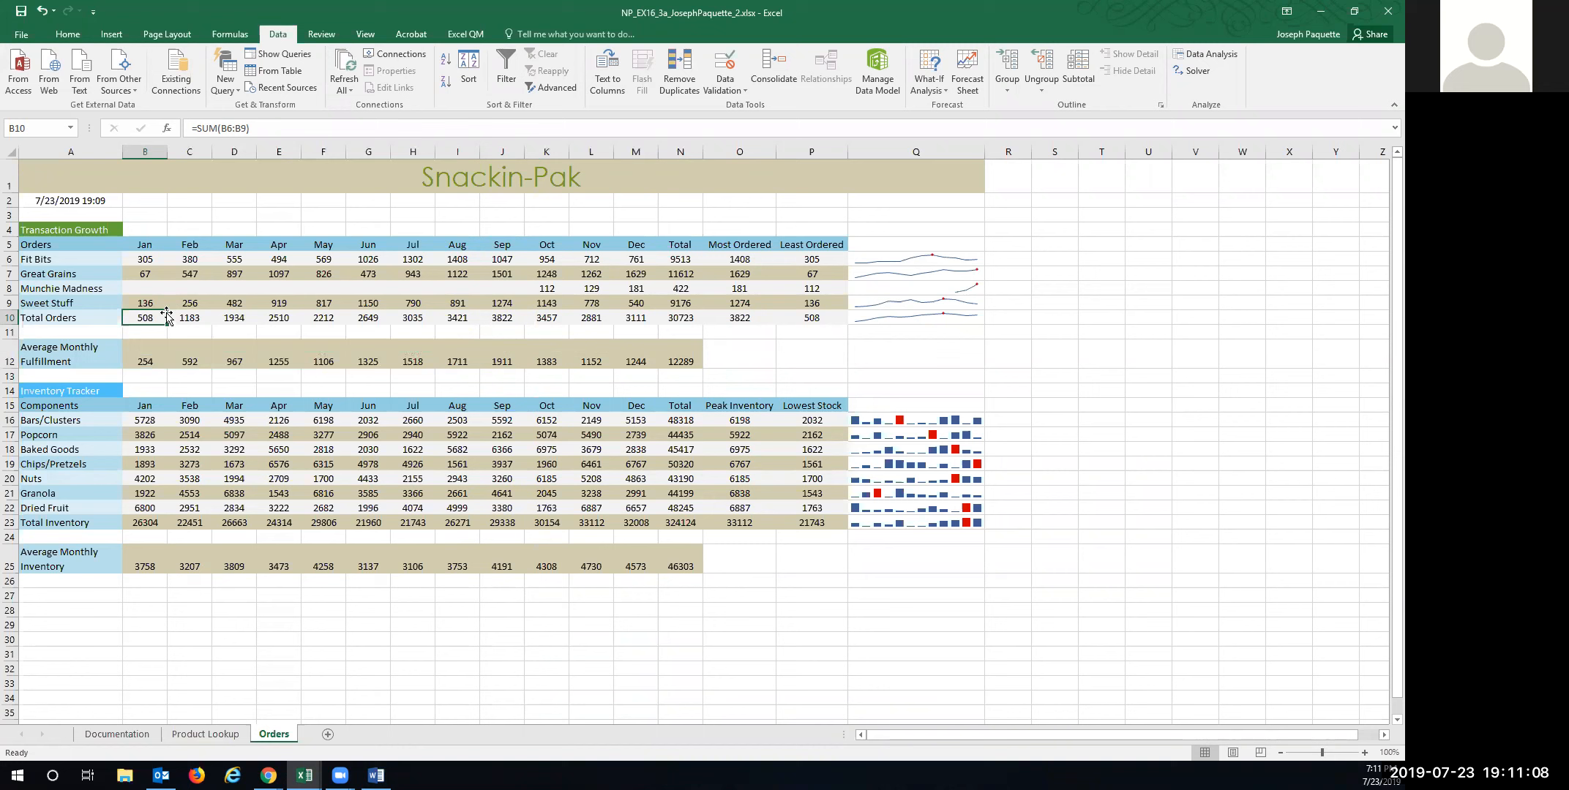
click(144, 359)
click(291, 131)
drag(147, 259, 143, 299)
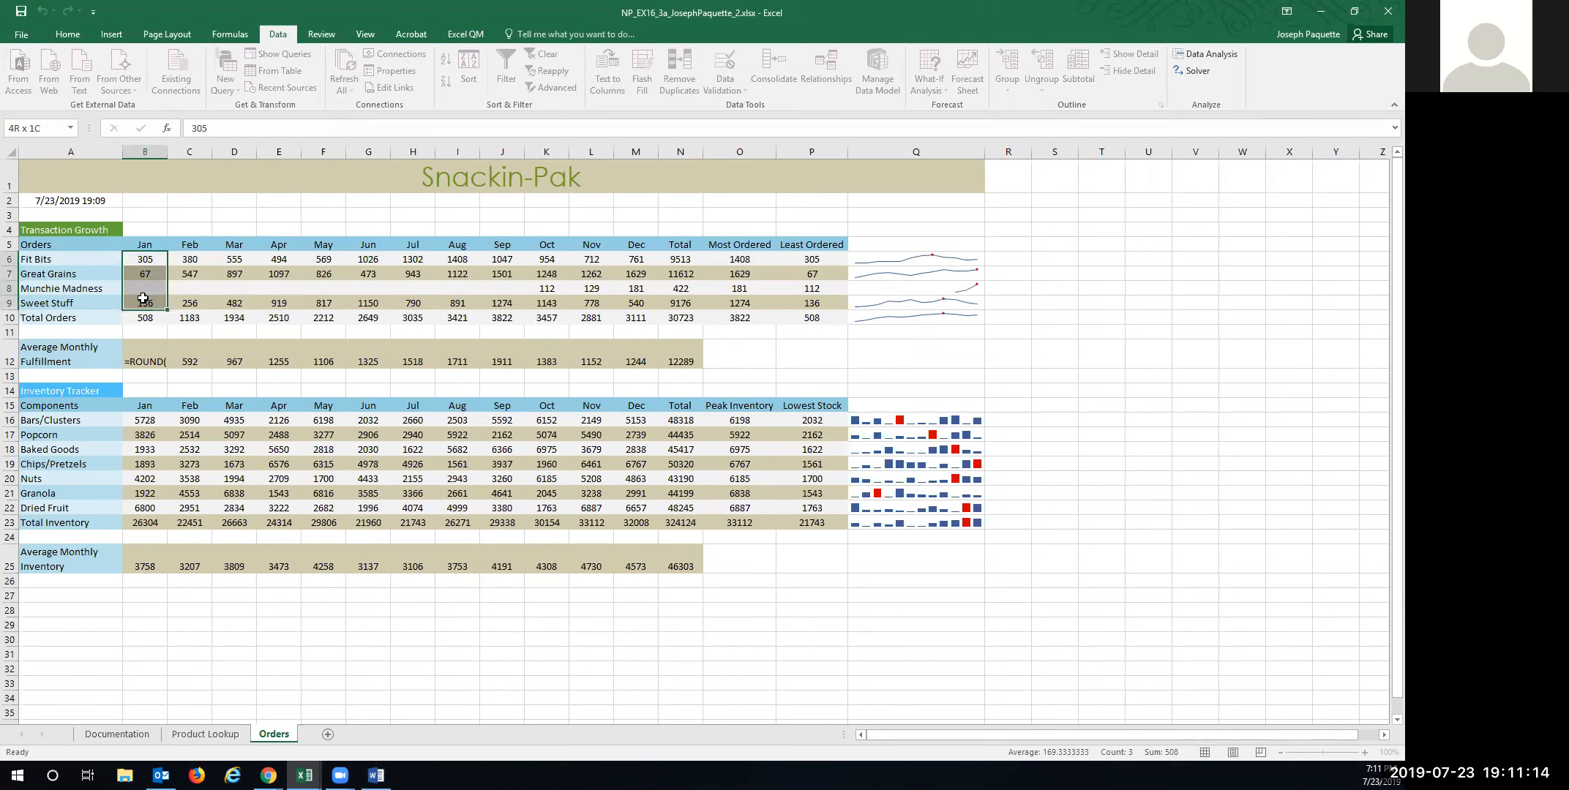
drag(143, 298, 142, 298)
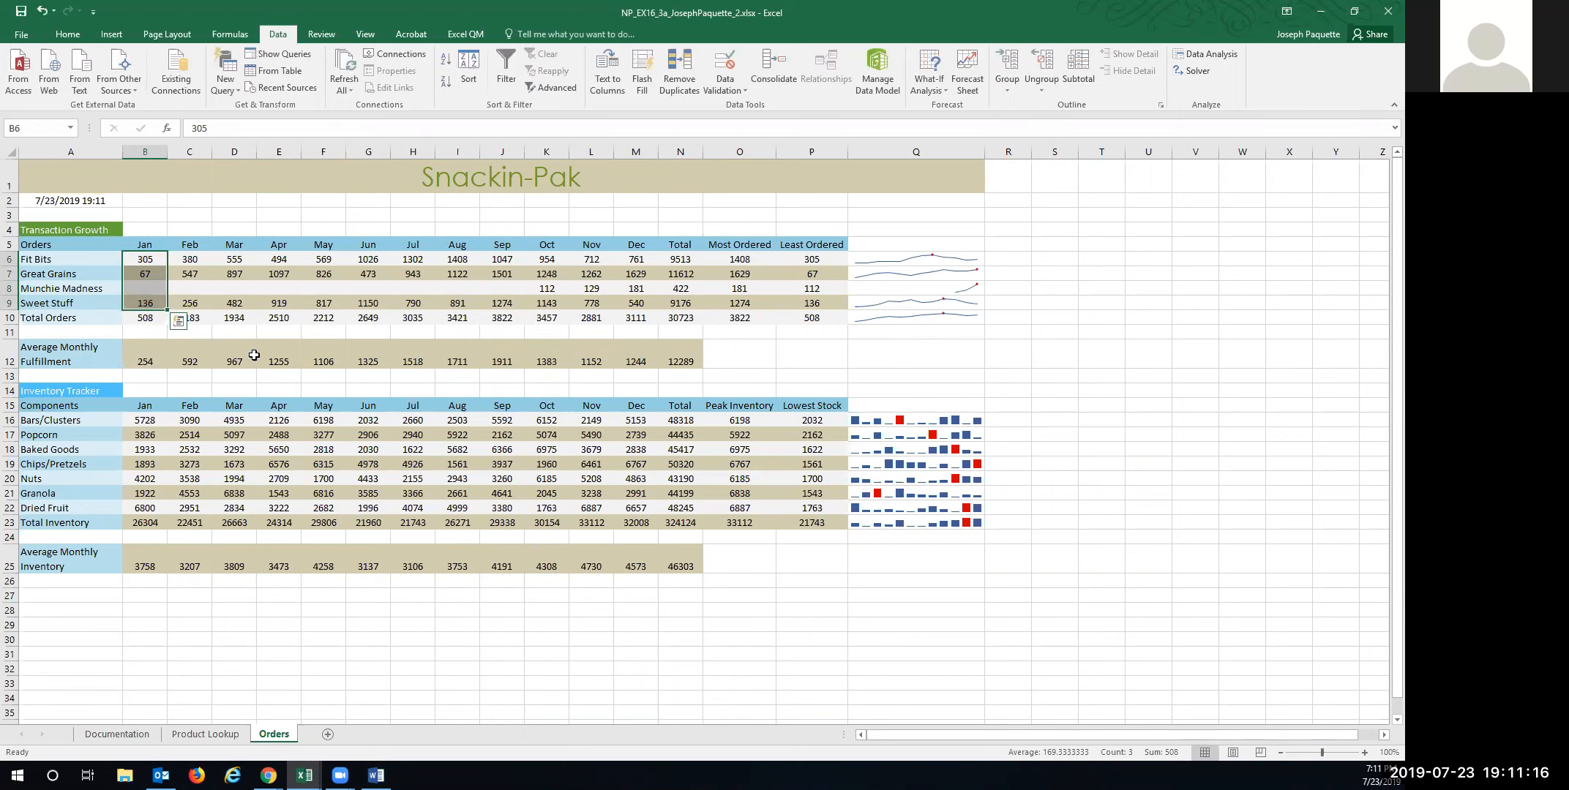
key(Return)
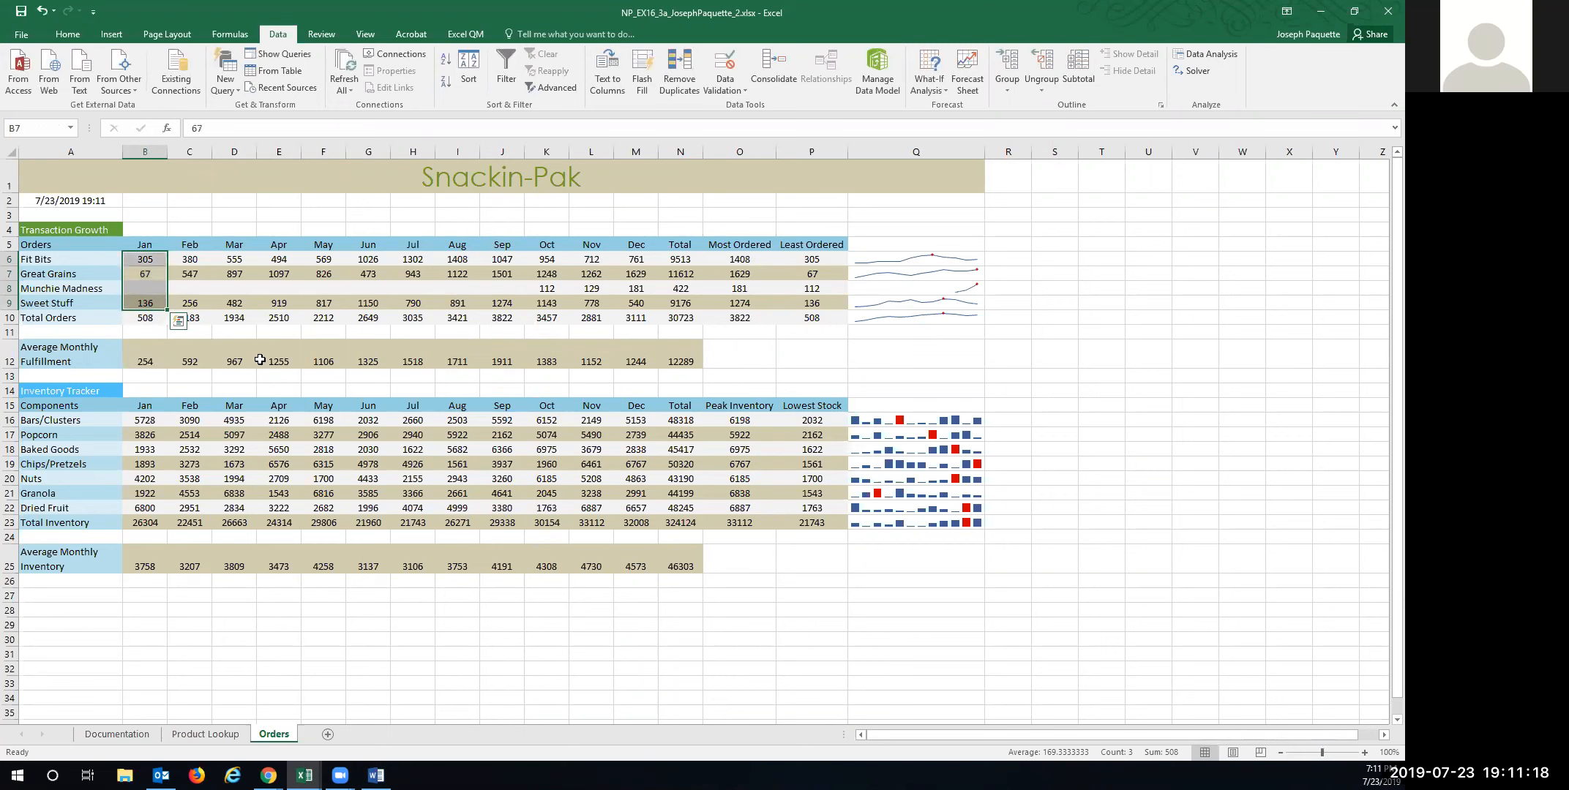
Change the Average Monthly Fulfillment formula in B12 to average B6:B9 and copy it across to N12.
click(142, 360)
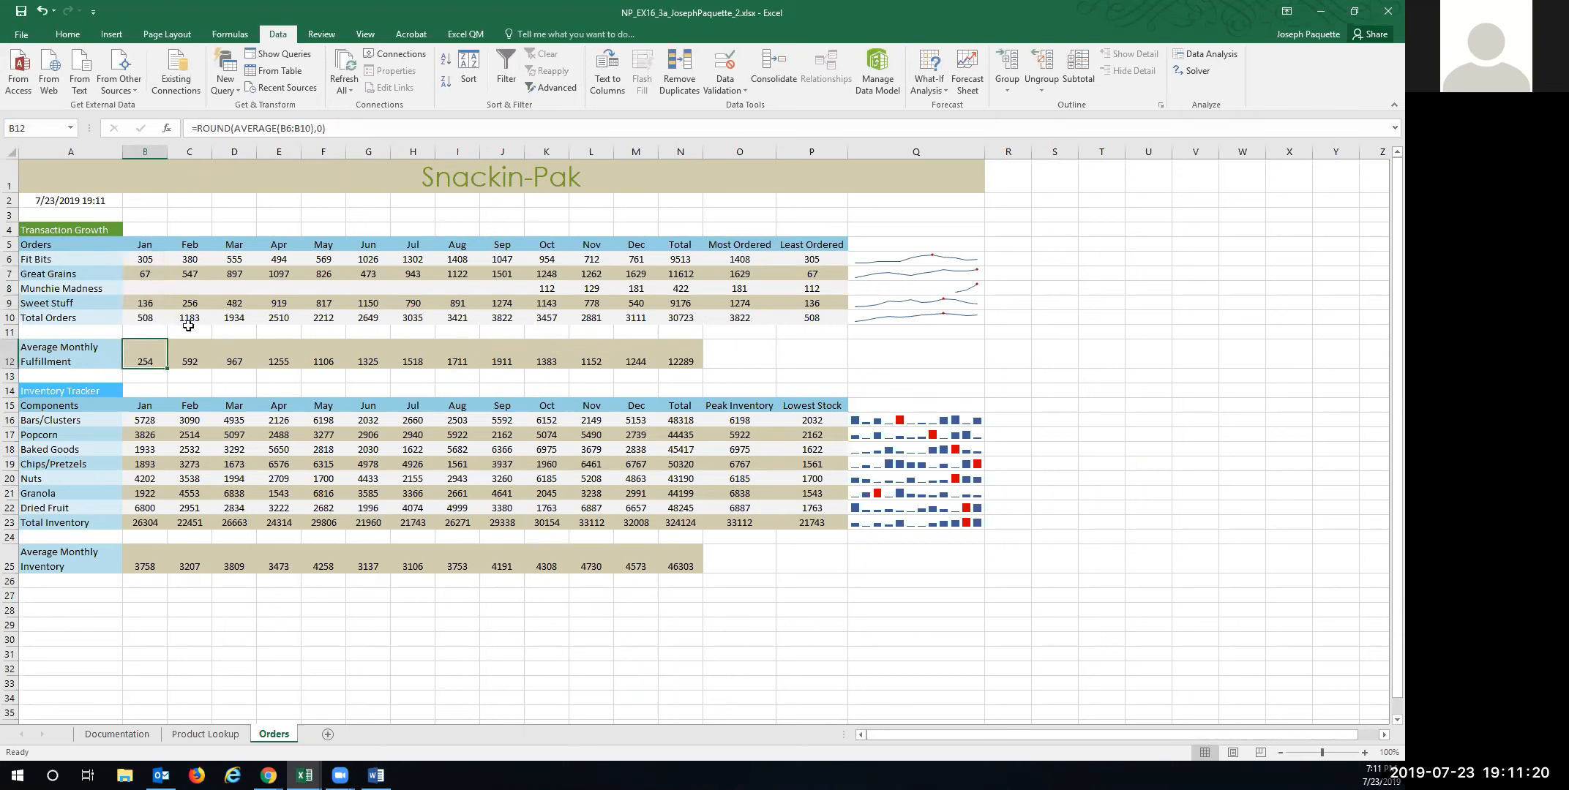
key(F2)
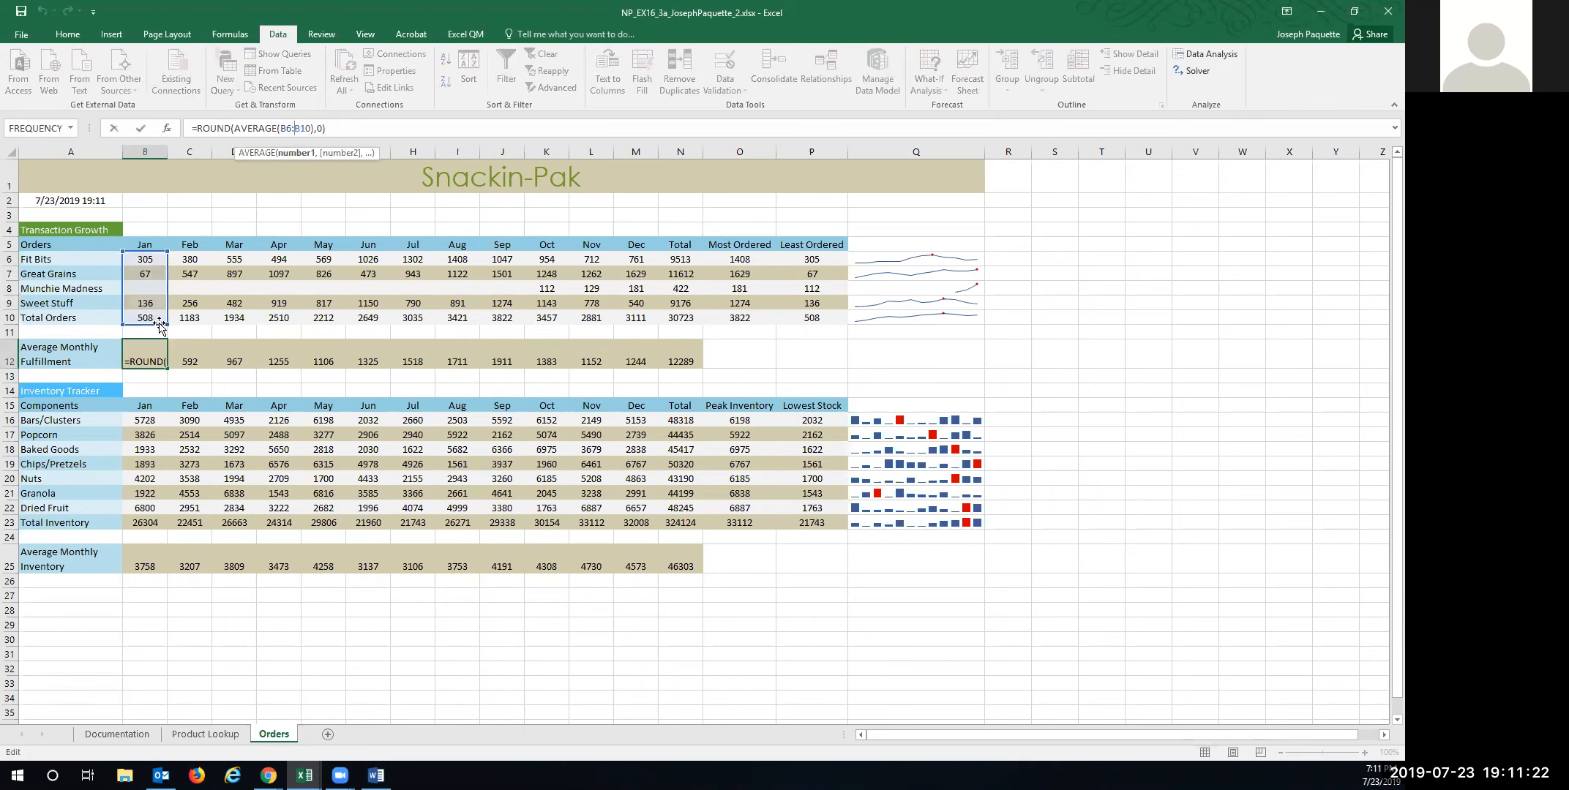
drag(160, 324, 167, 311)
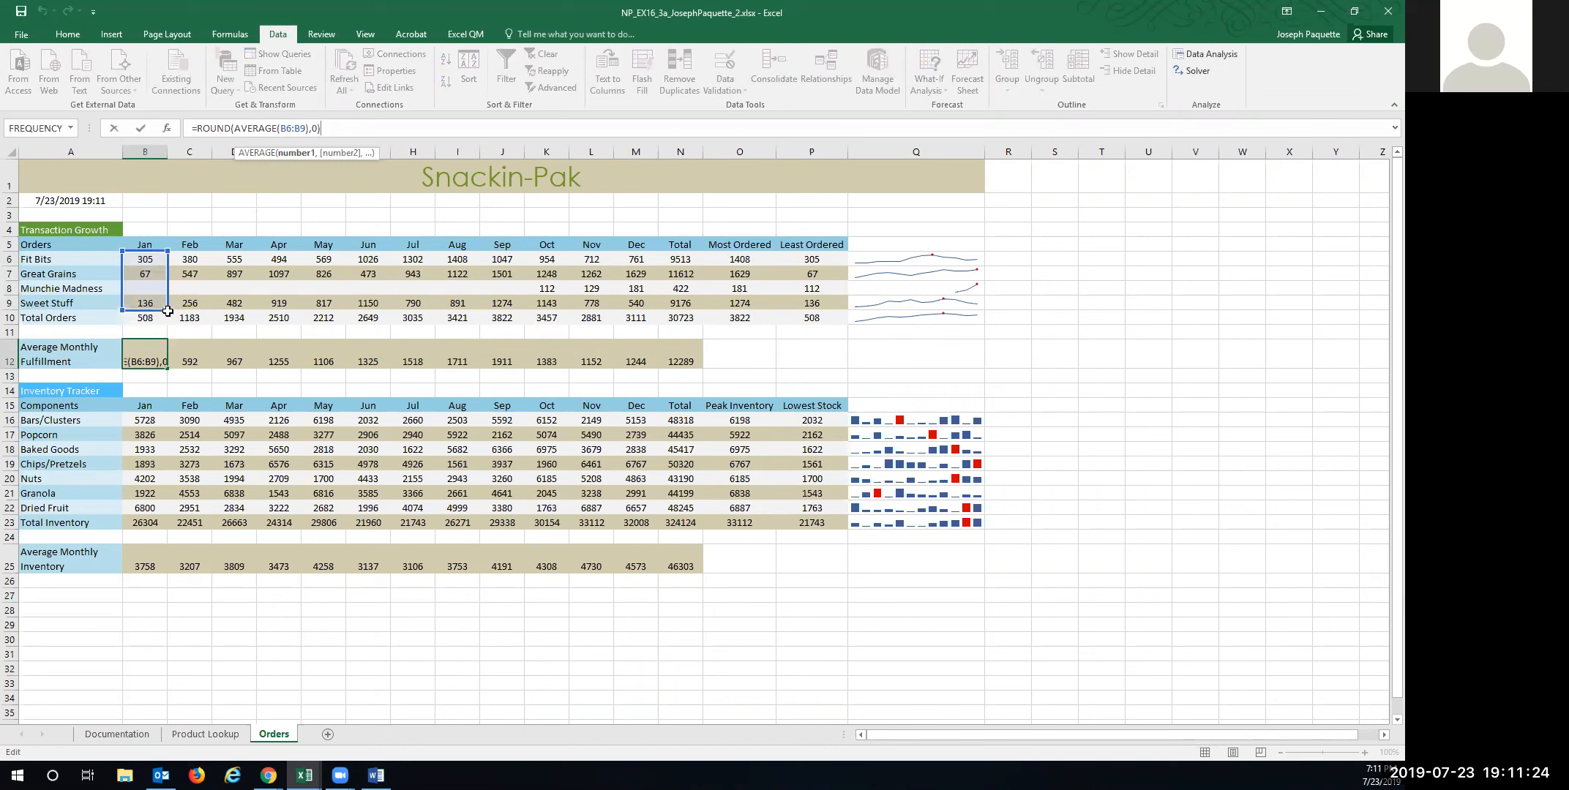
key(Return)
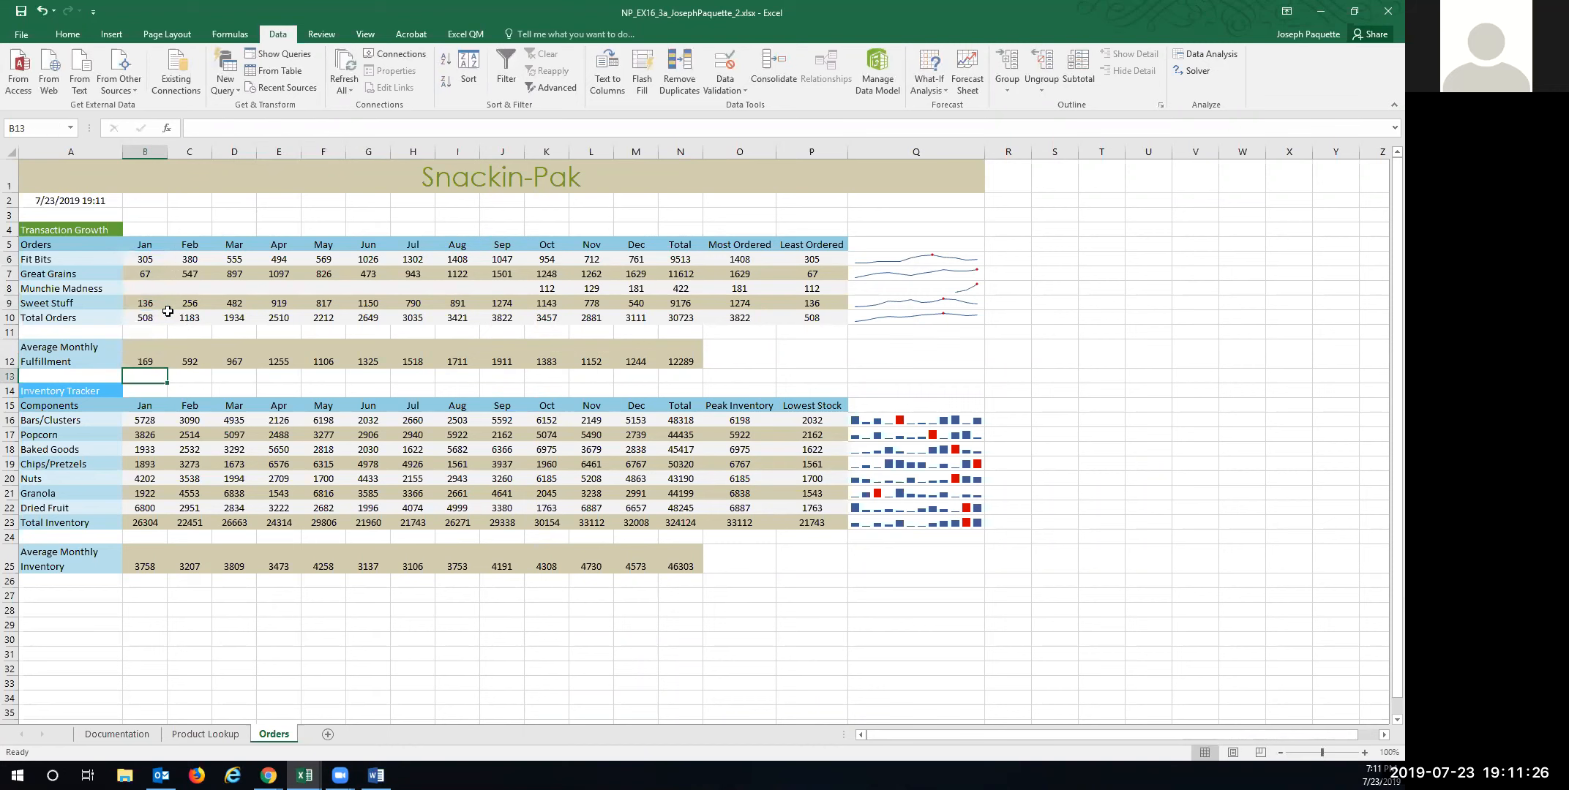
click(146, 362)
drag(164, 372, 682, 349)
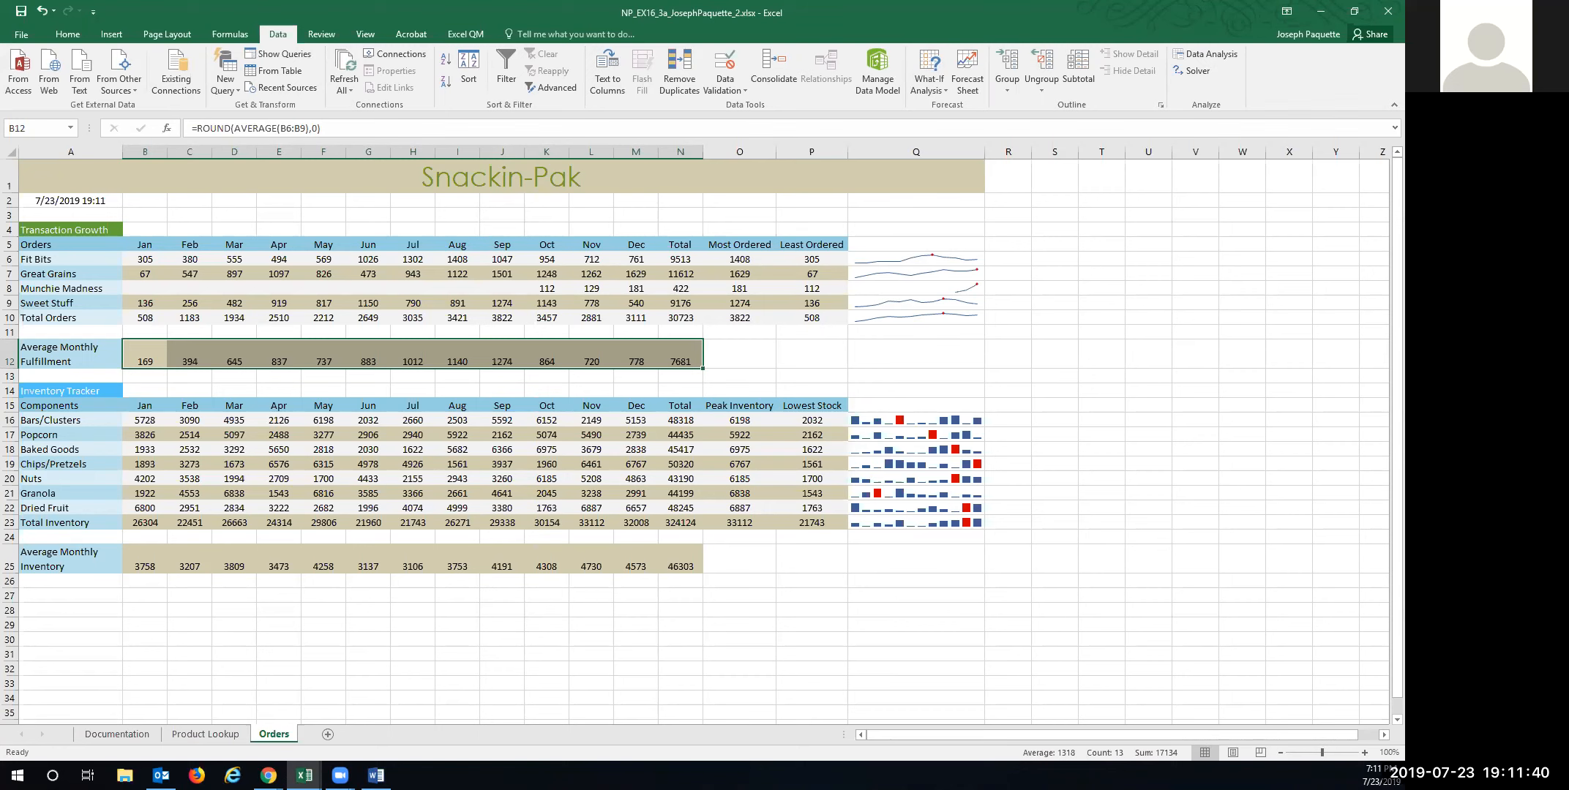
Display the Product Lookup worksheet and inspect the Calories formula in I6 and the Boxed Set cell I5 it refers to.
click(210, 736)
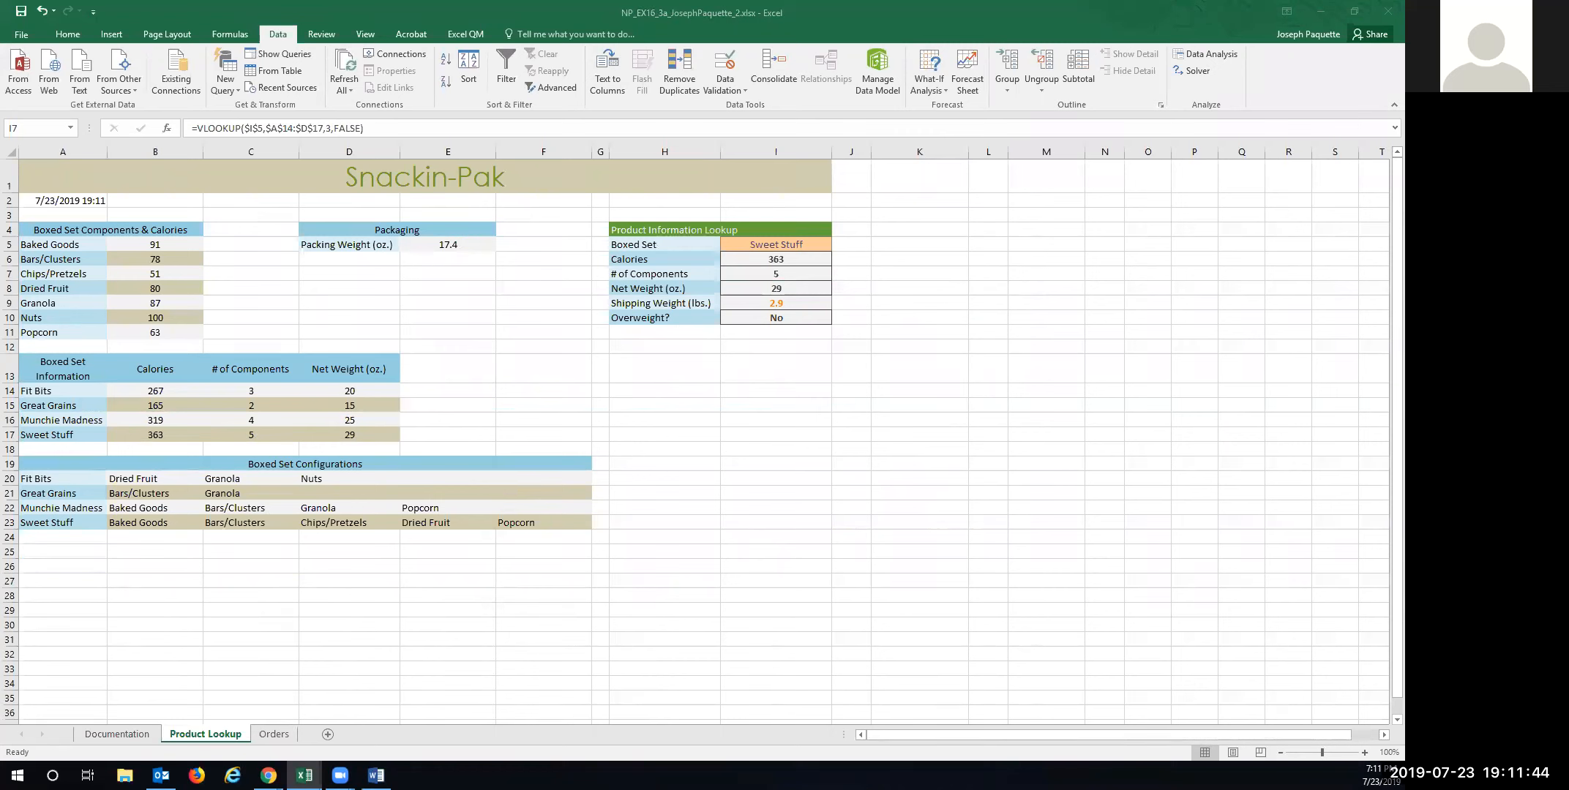
key(alt+Tab)
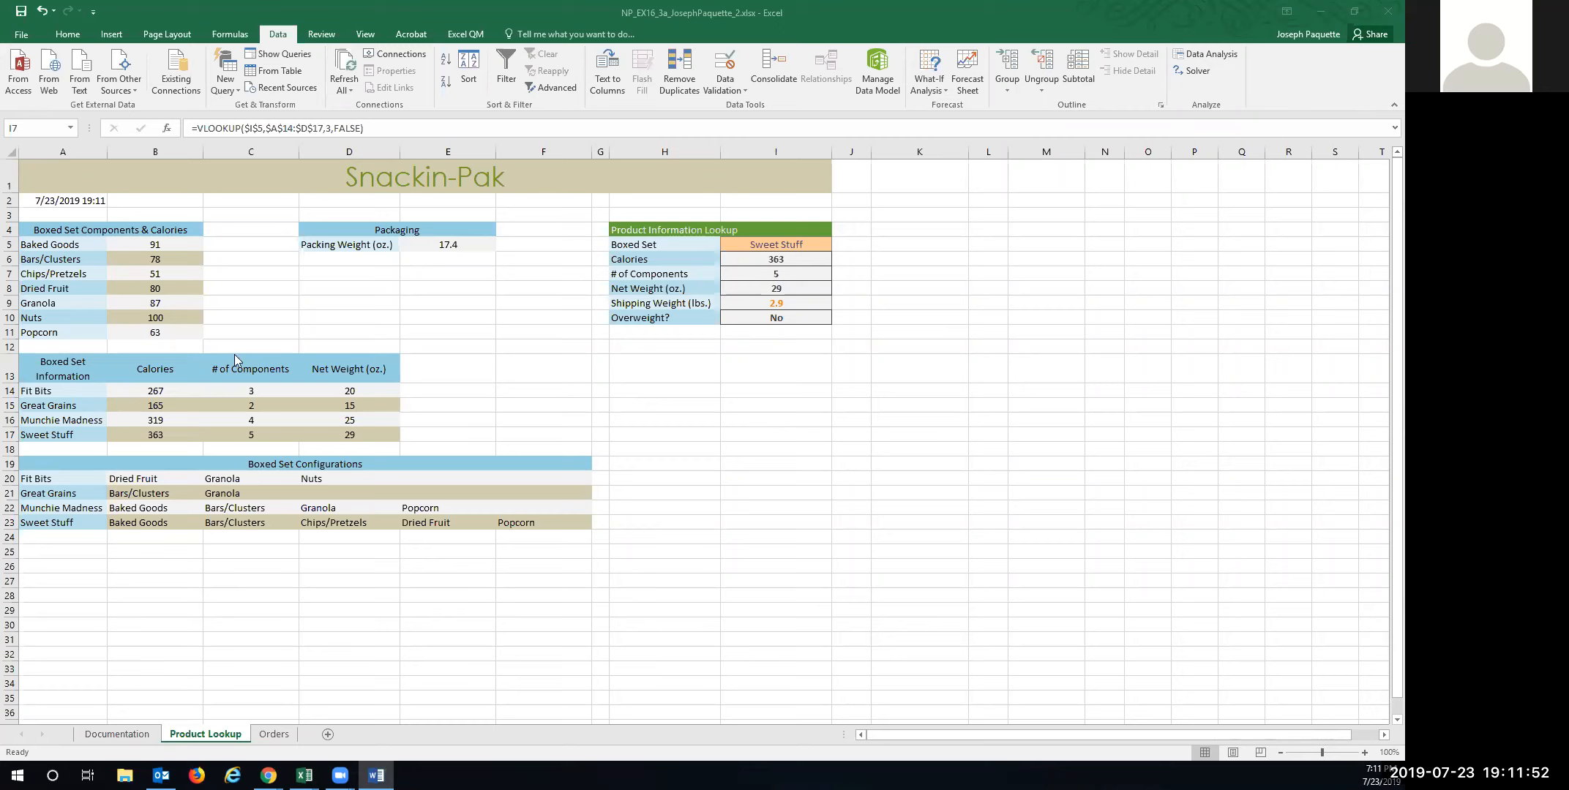
click(748, 255)
click(750, 256)
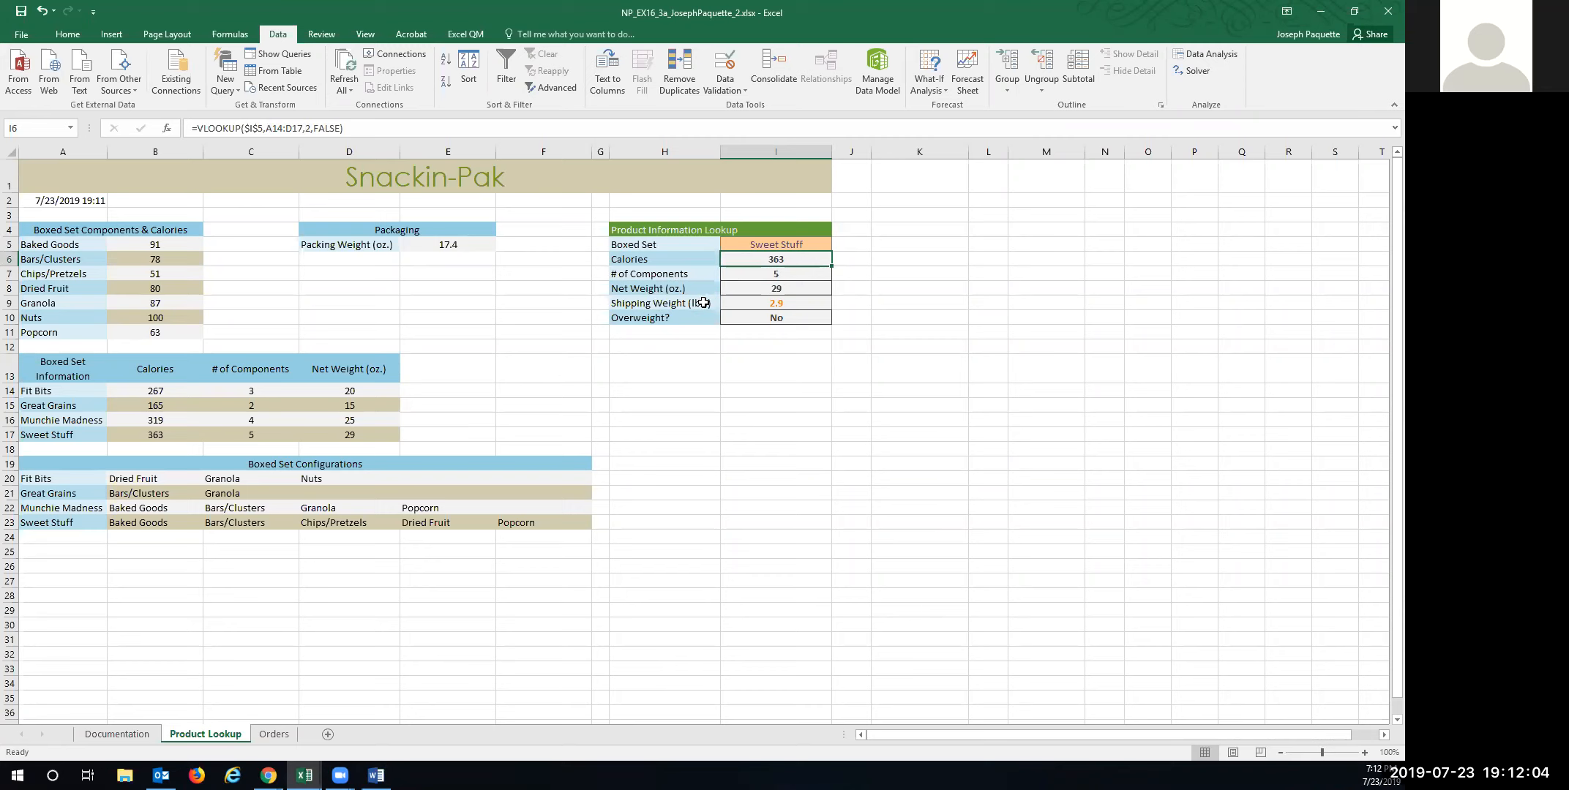
click(751, 243)
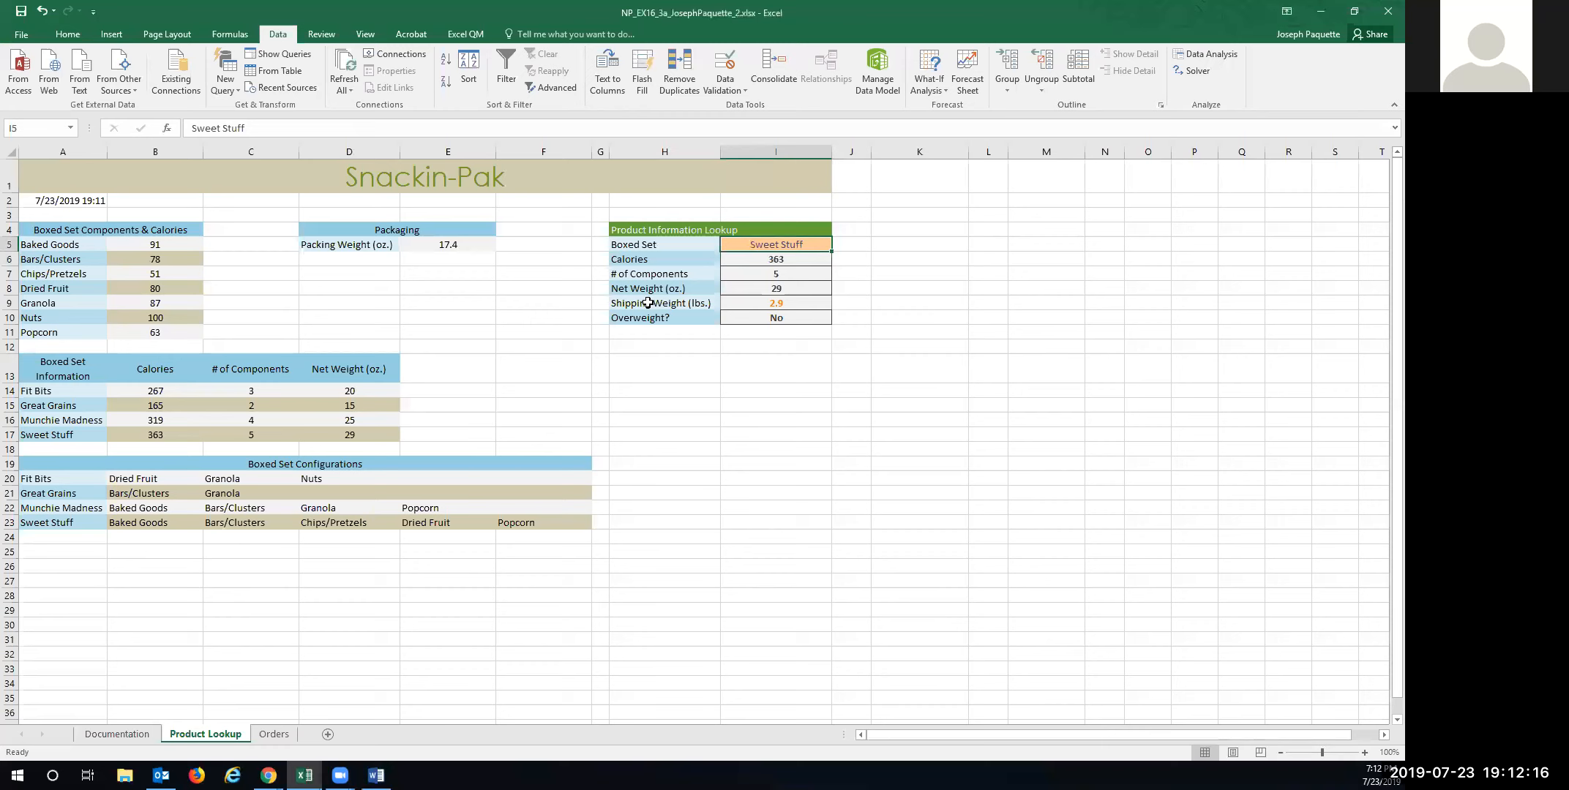
click(756, 261)
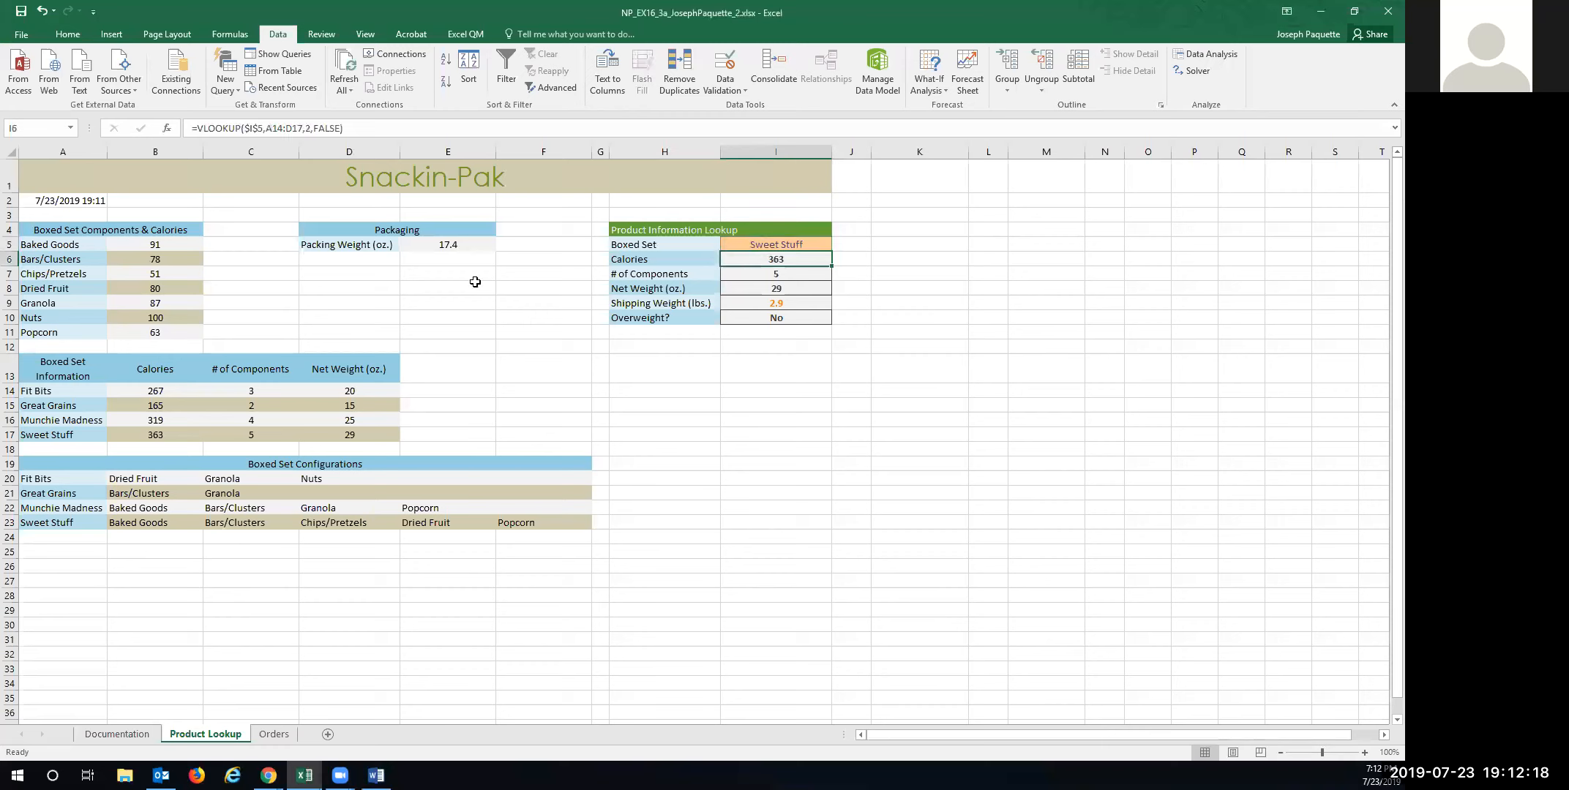
Examine the lookup value and table range inside the Calories VLOOKUP formula in I6, leaving the formula unedited.
click(253, 128)
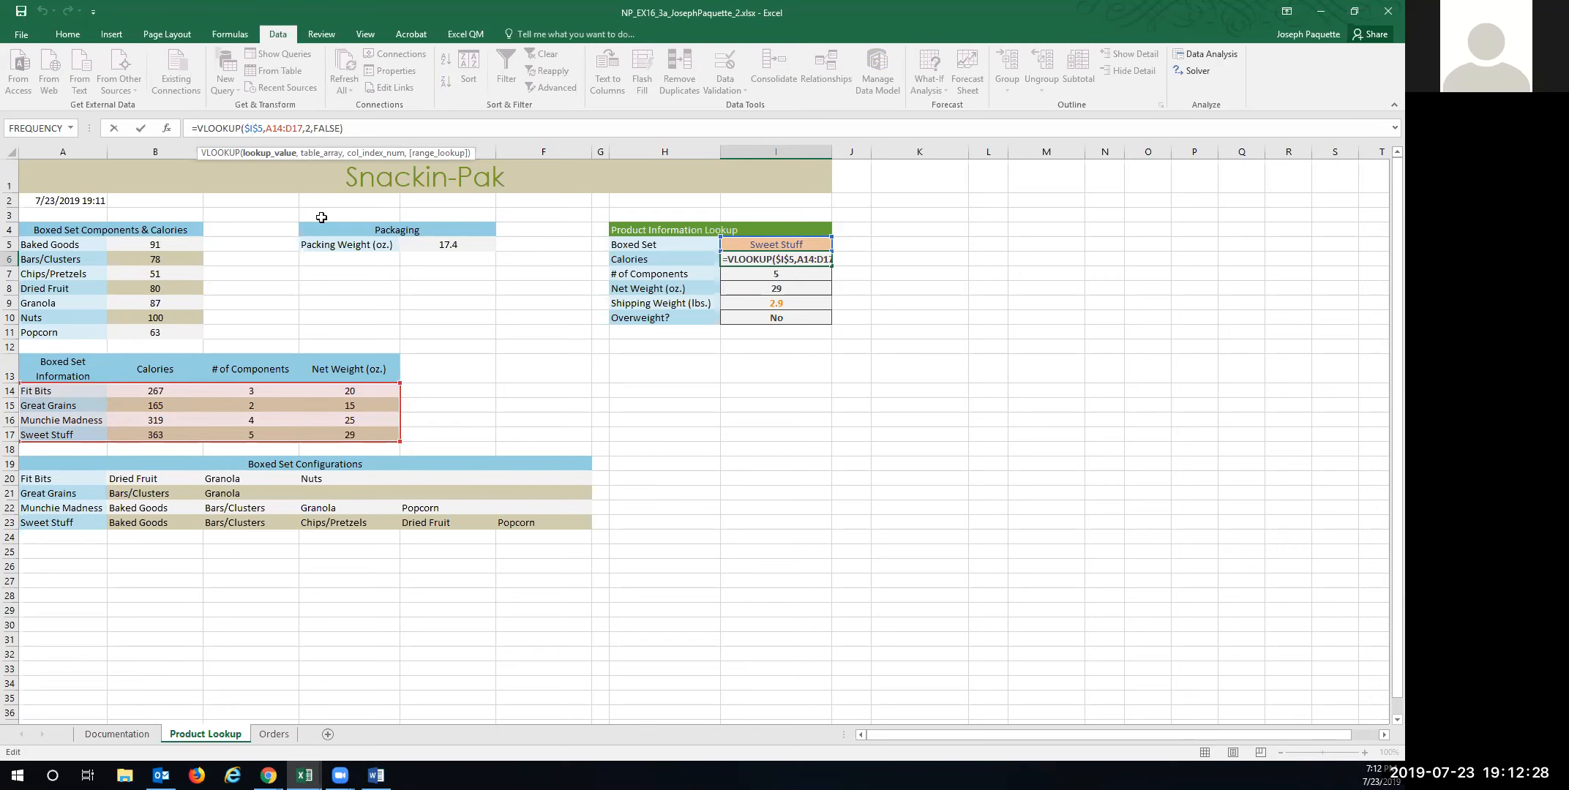
scroll(311, 301, down, 1)
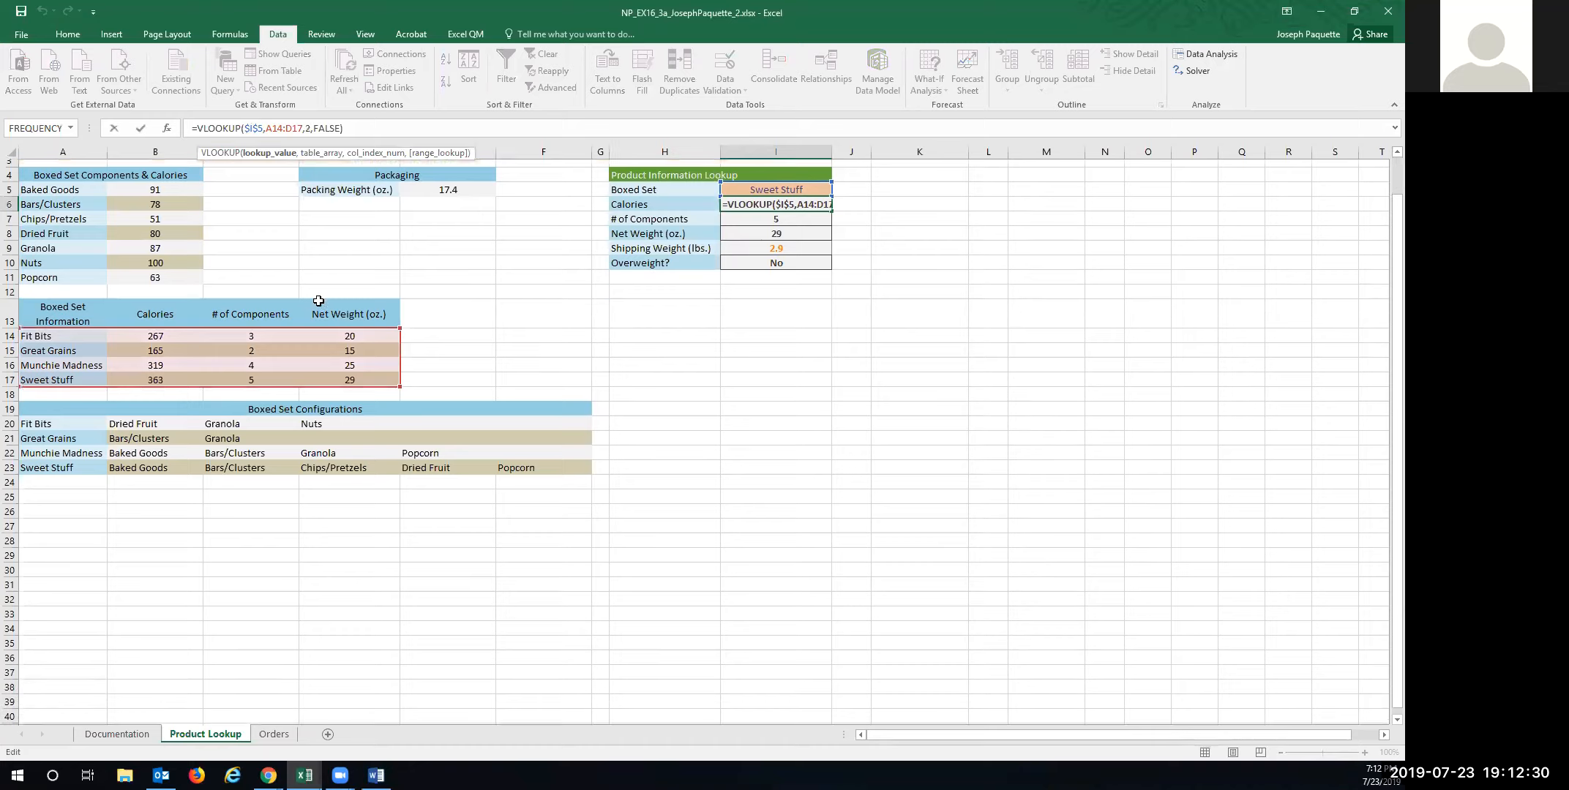
scroll(318, 301, up, 1)
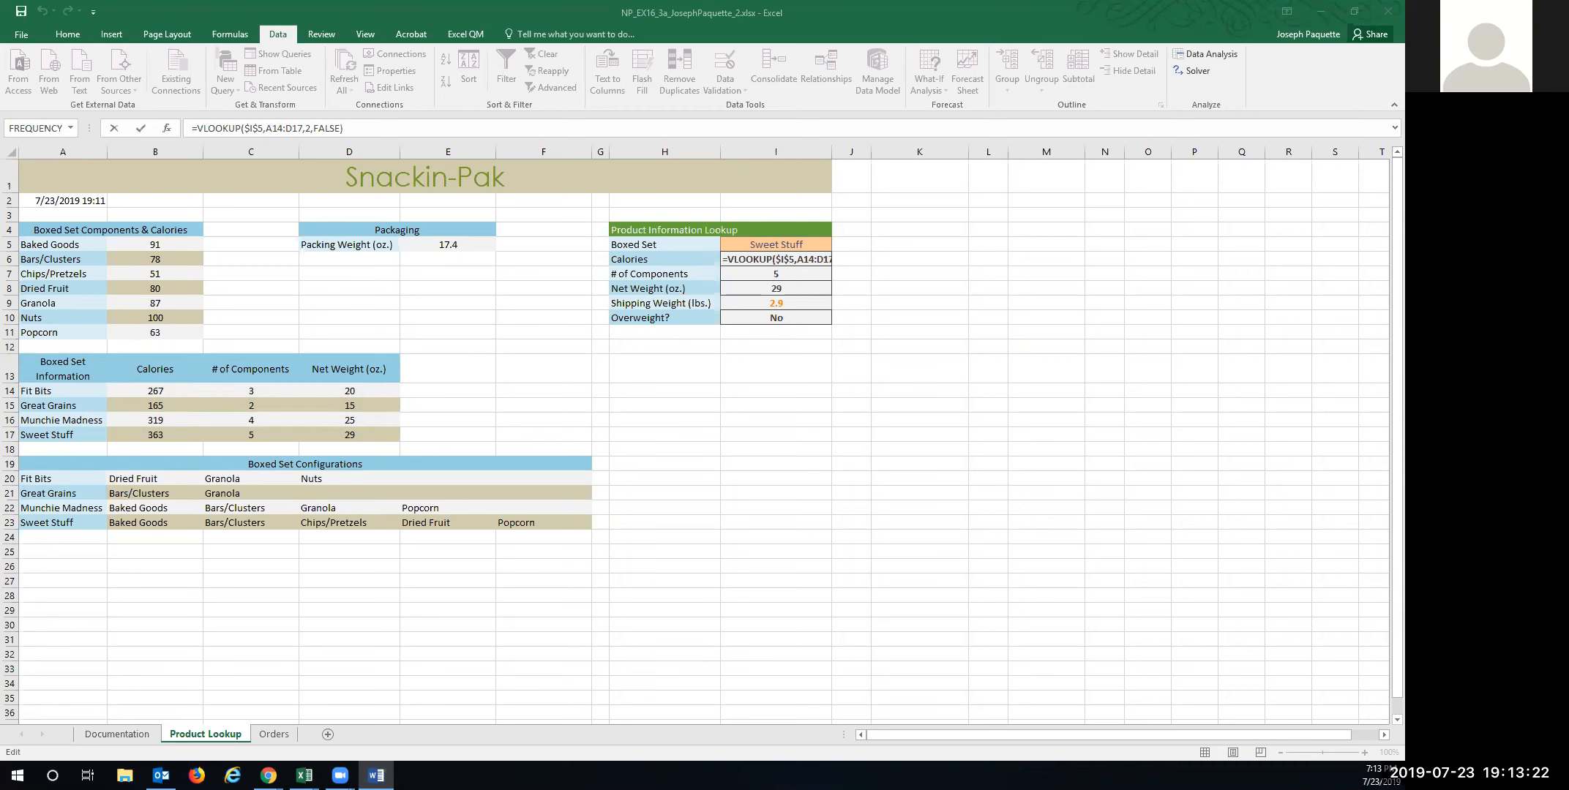
click(262, 128)
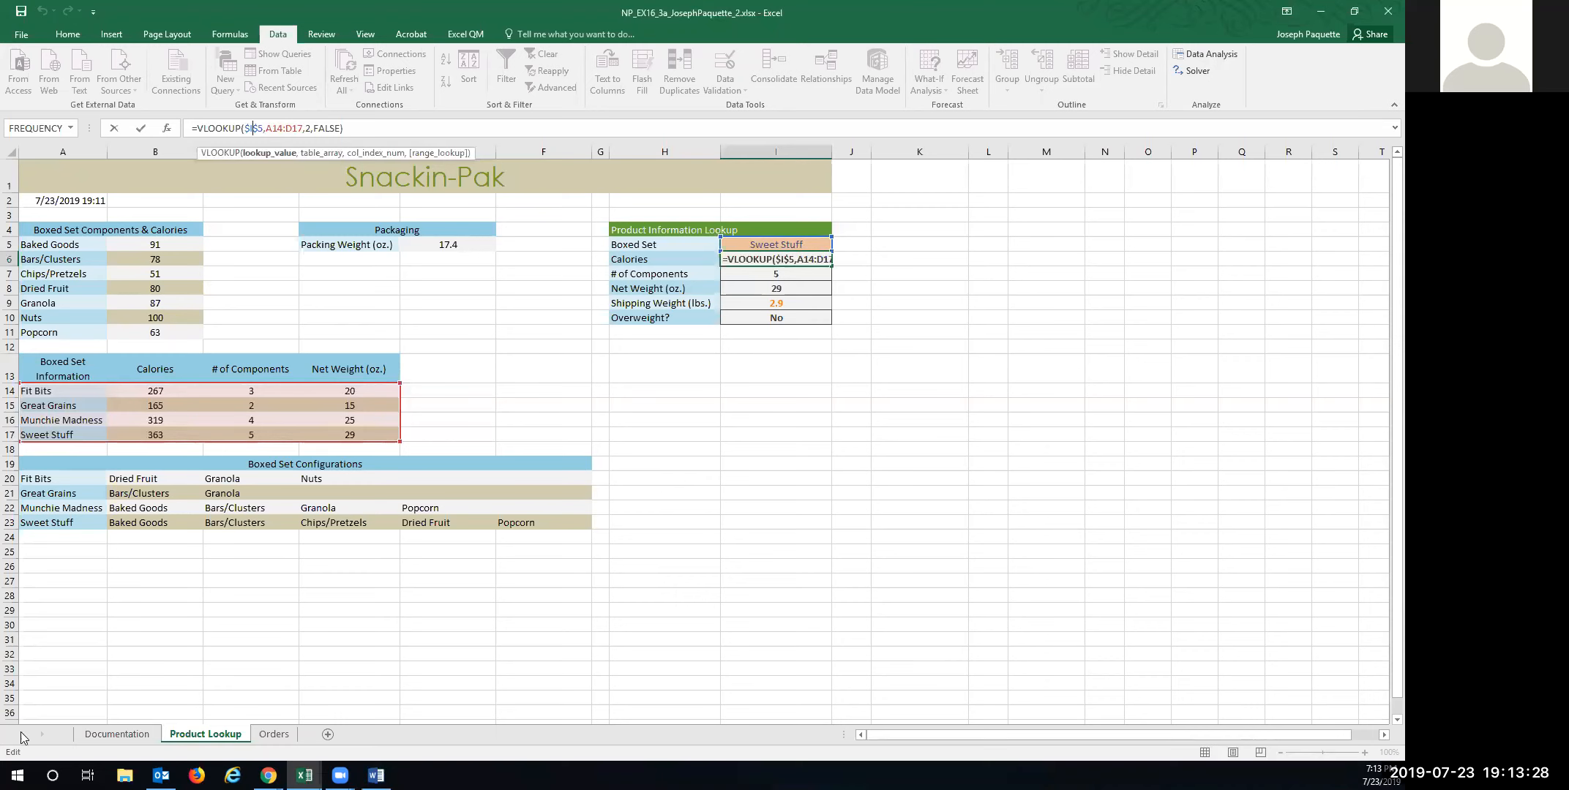
click(746, 261)
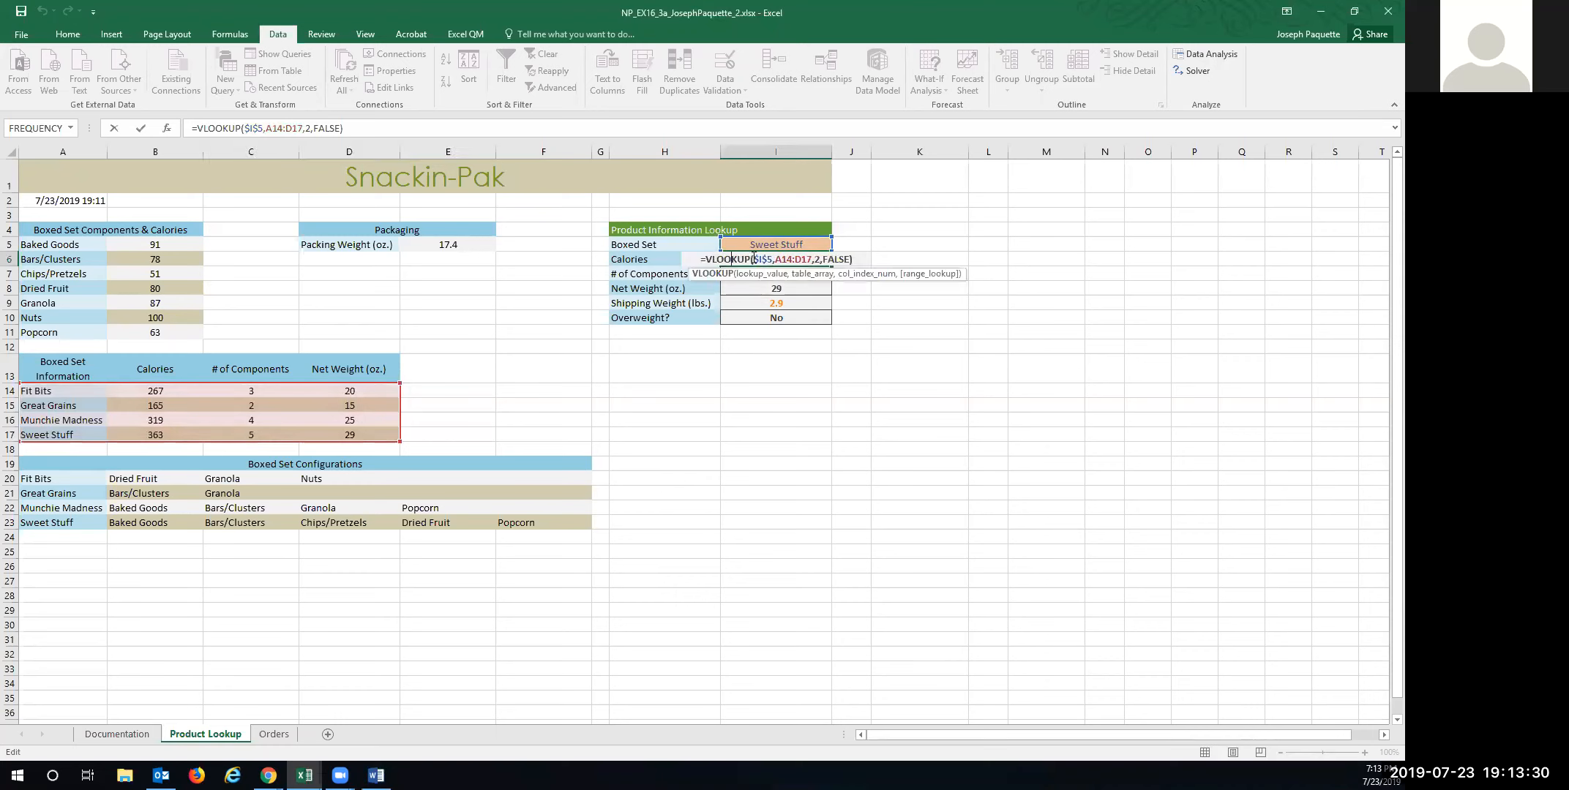
key(ctrl+Return)
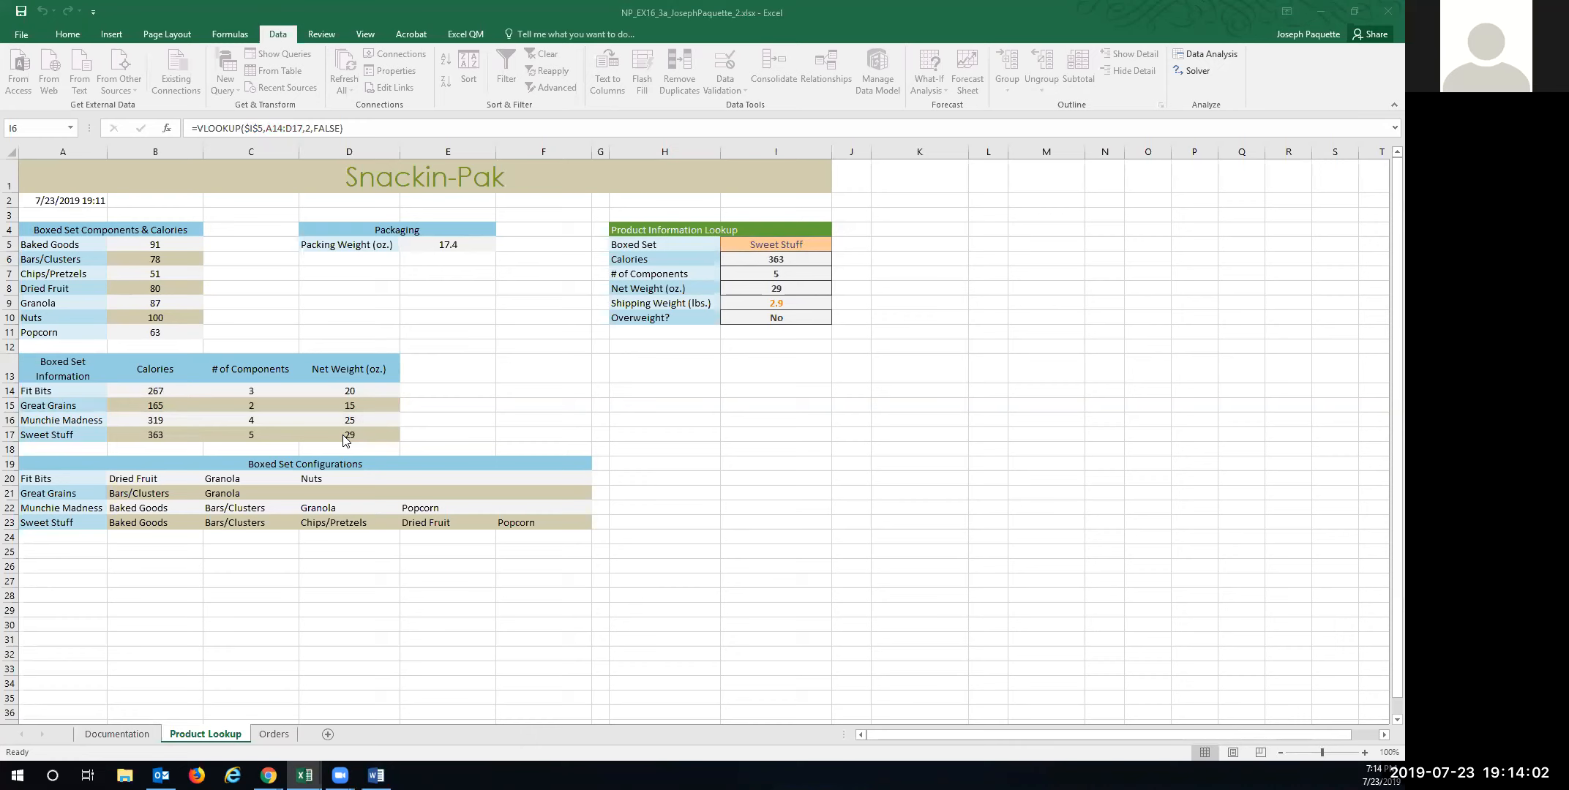
Clear the Calories formula in I6, search the function library for vlookup and insert the VLOOKUP function.
click(760, 257)
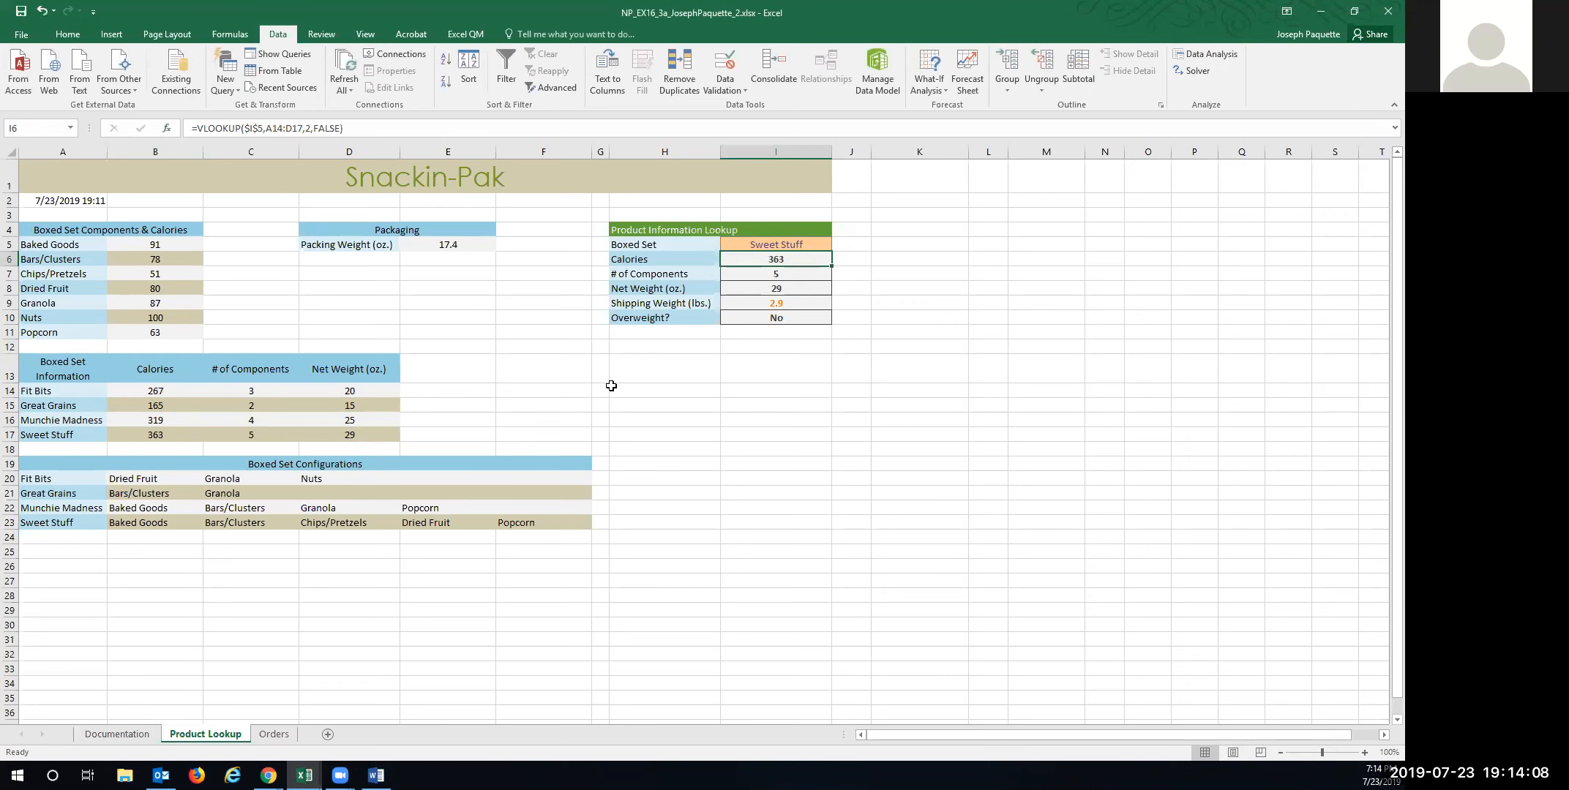
key(Delete)
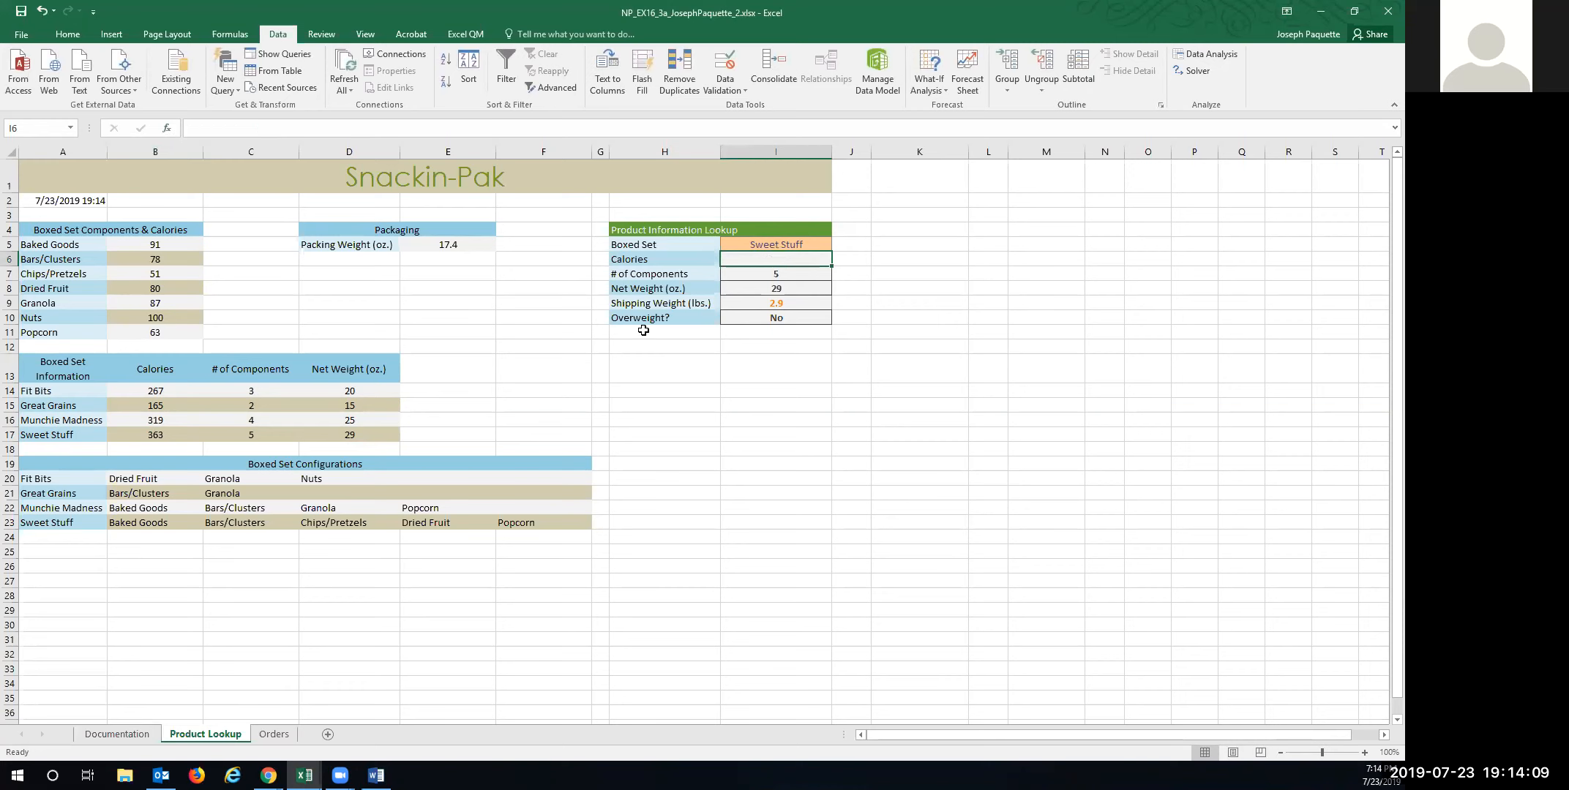
click(169, 128)
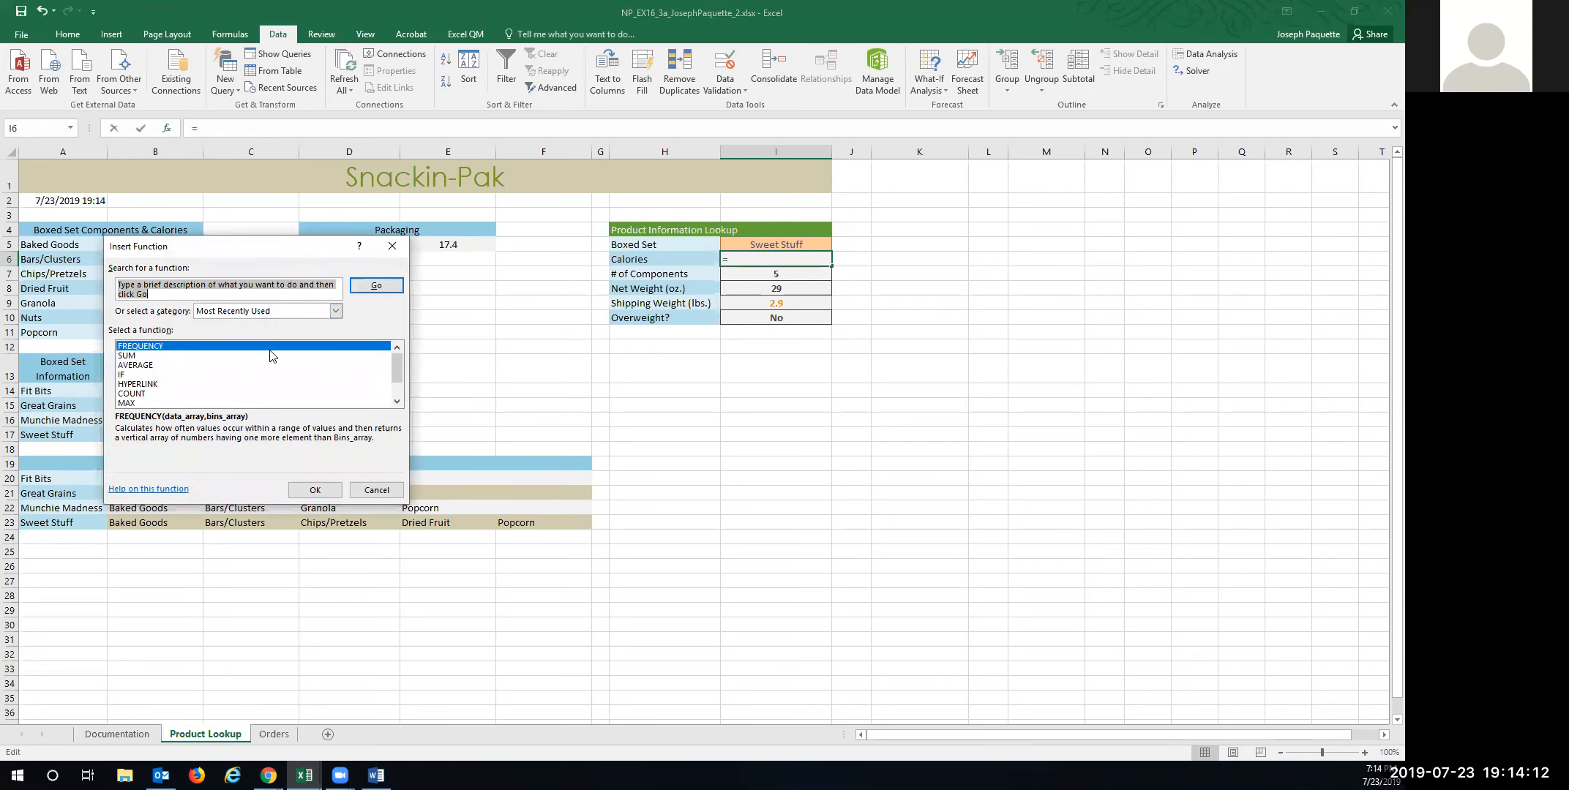
scroll(253, 379, down, 1)
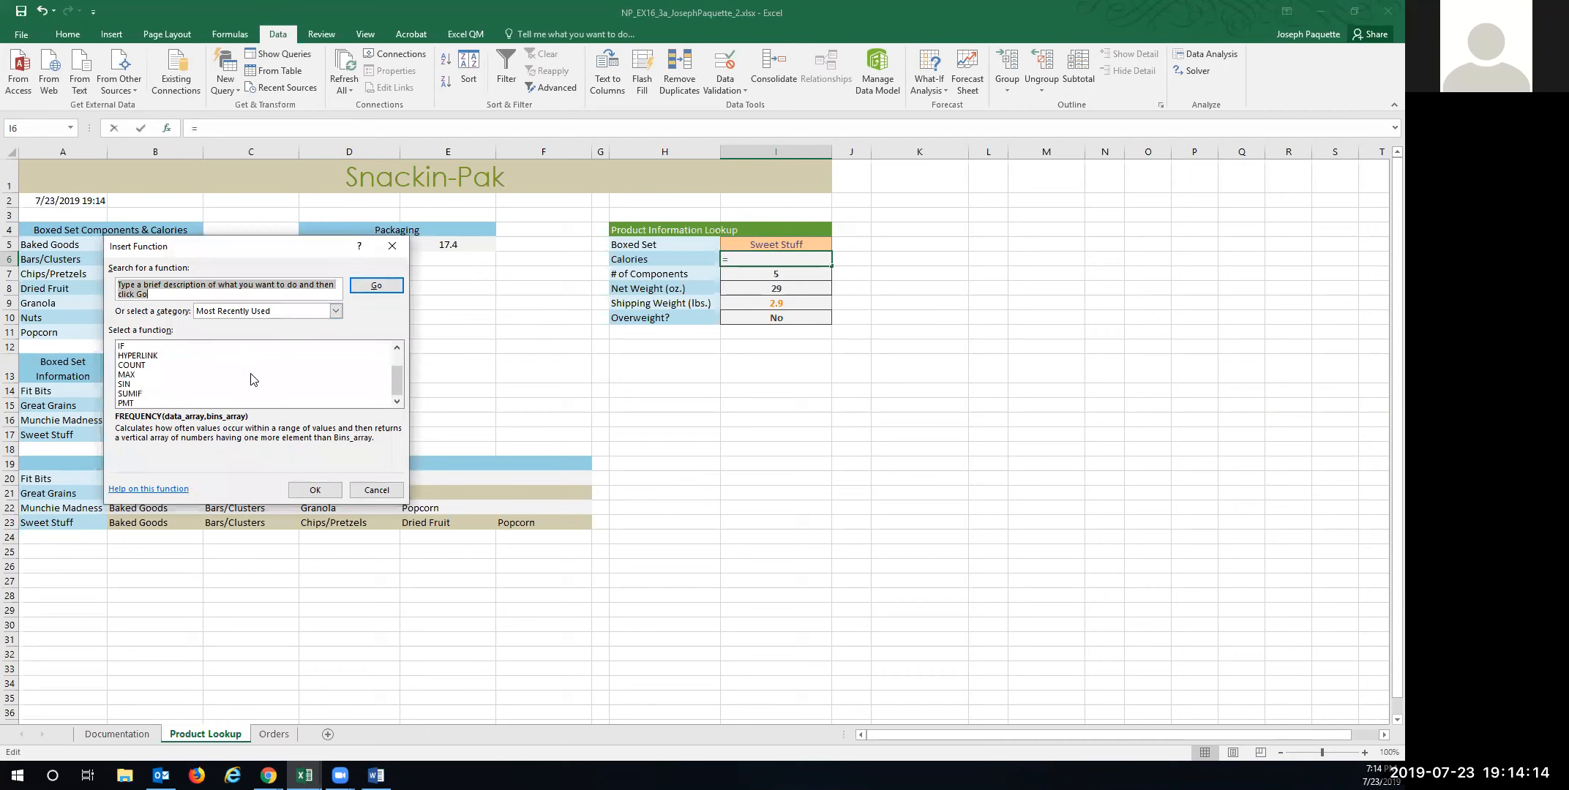
text(lookup)
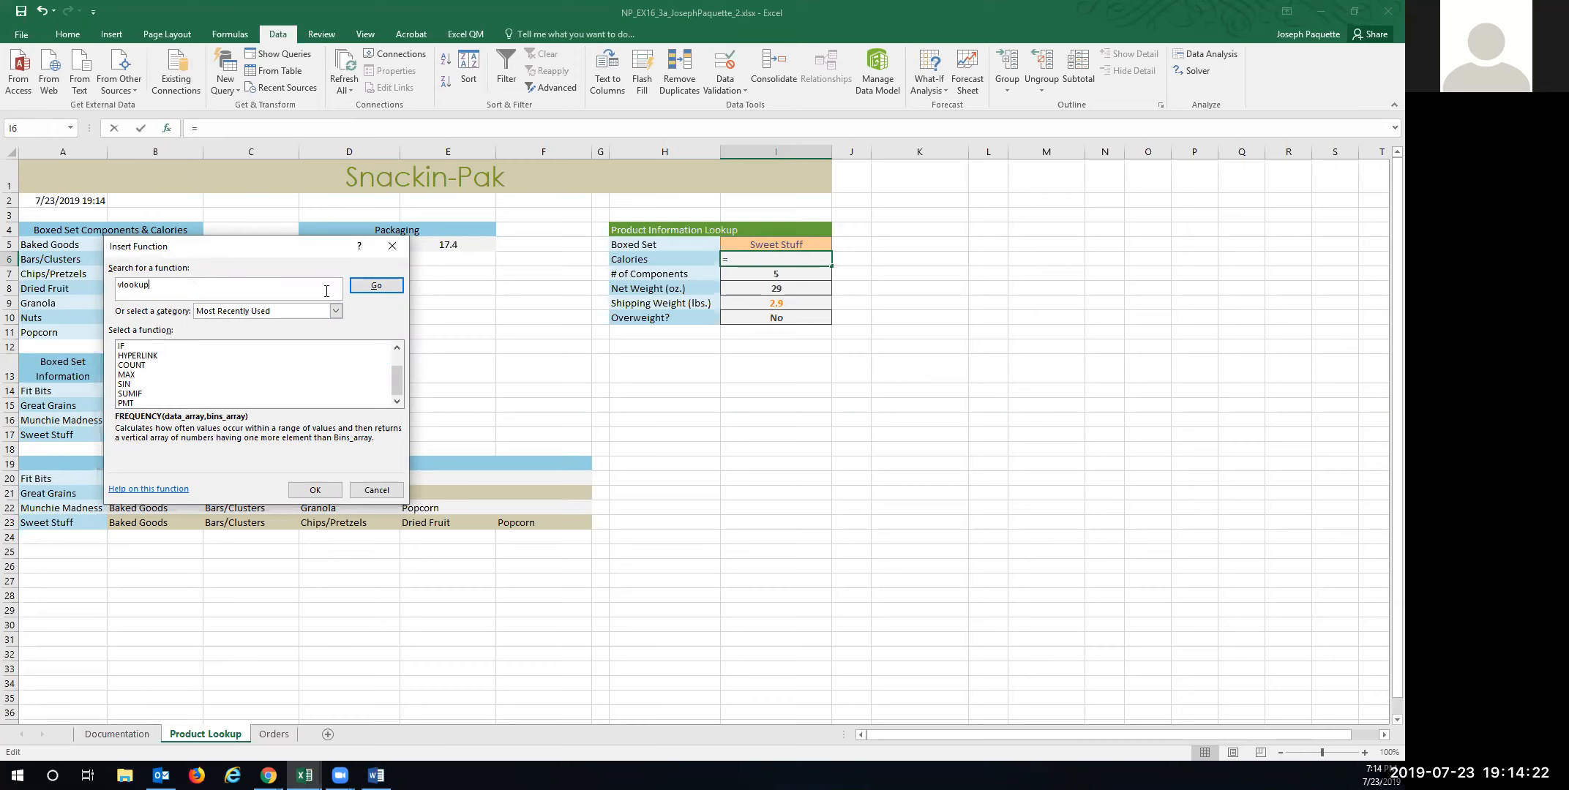
click(376, 286)
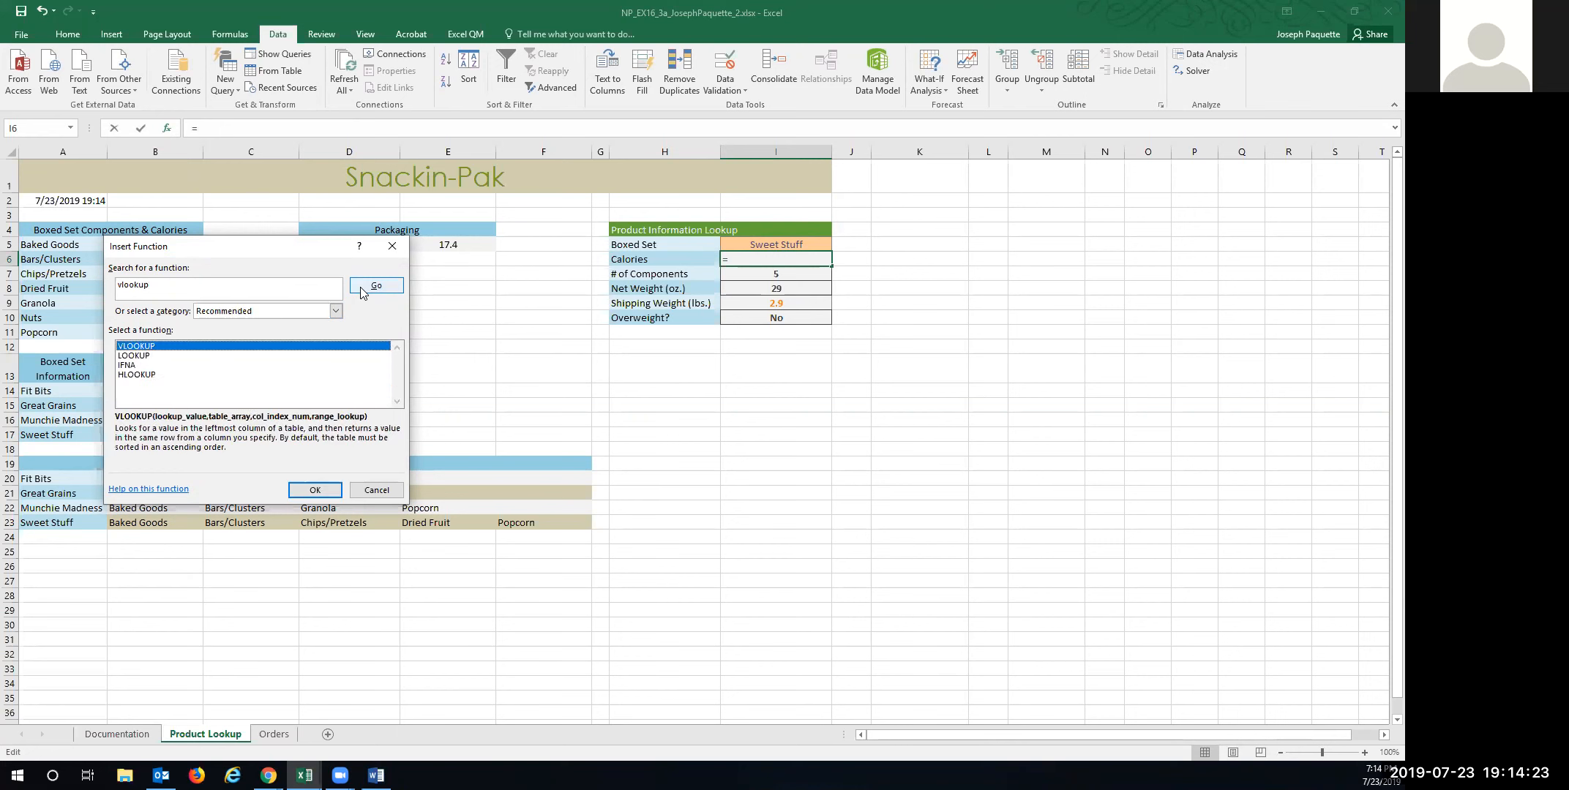
double_click(153, 347)
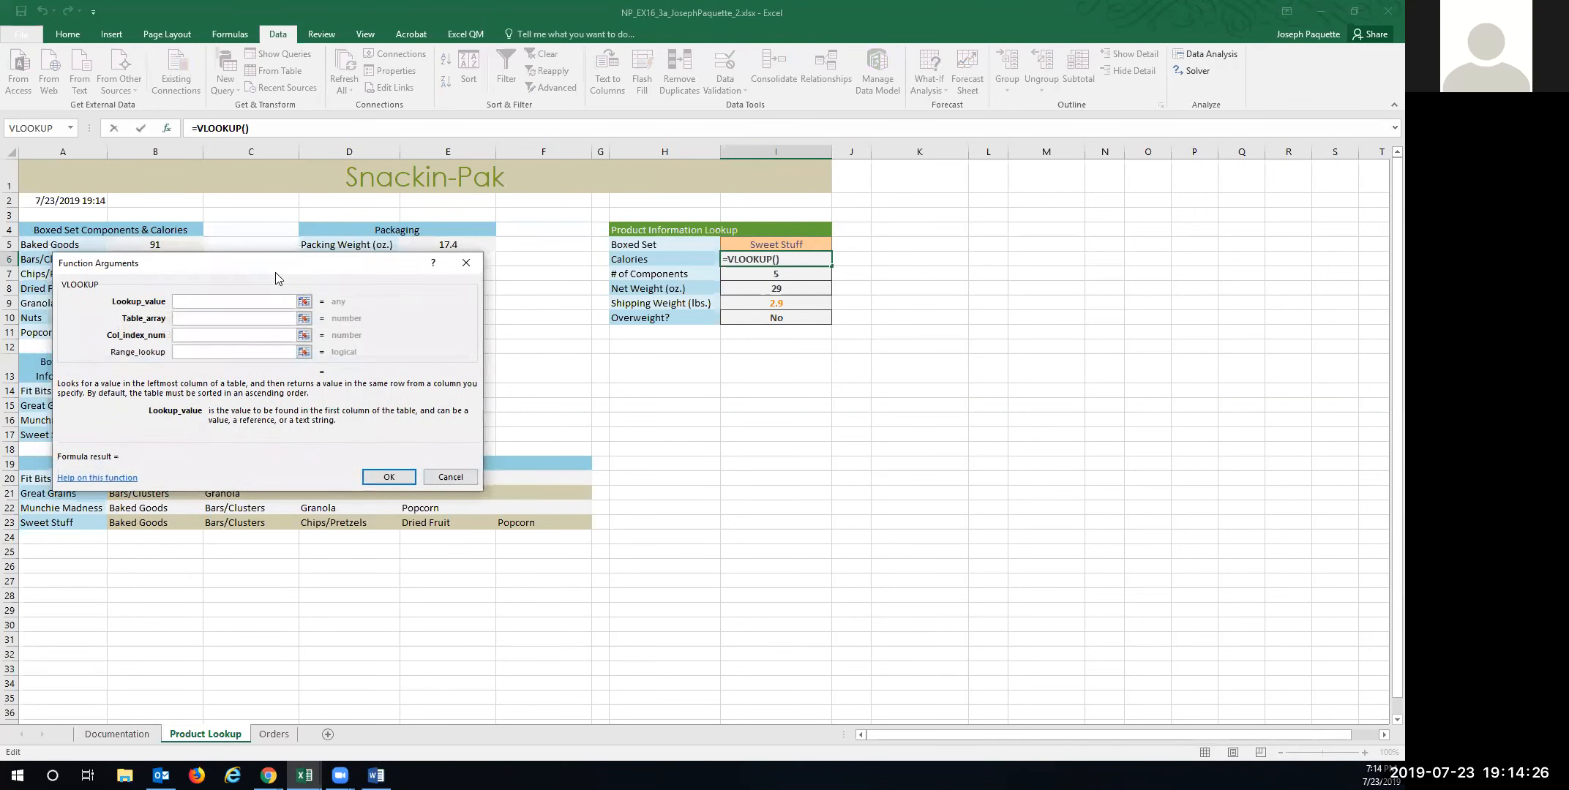
Set the VLOOKUP arguments for I6 to lookup value $I$5, table array A14:D17, column index 2 and range lookup FALSE.
drag(278, 278, 539, 404)
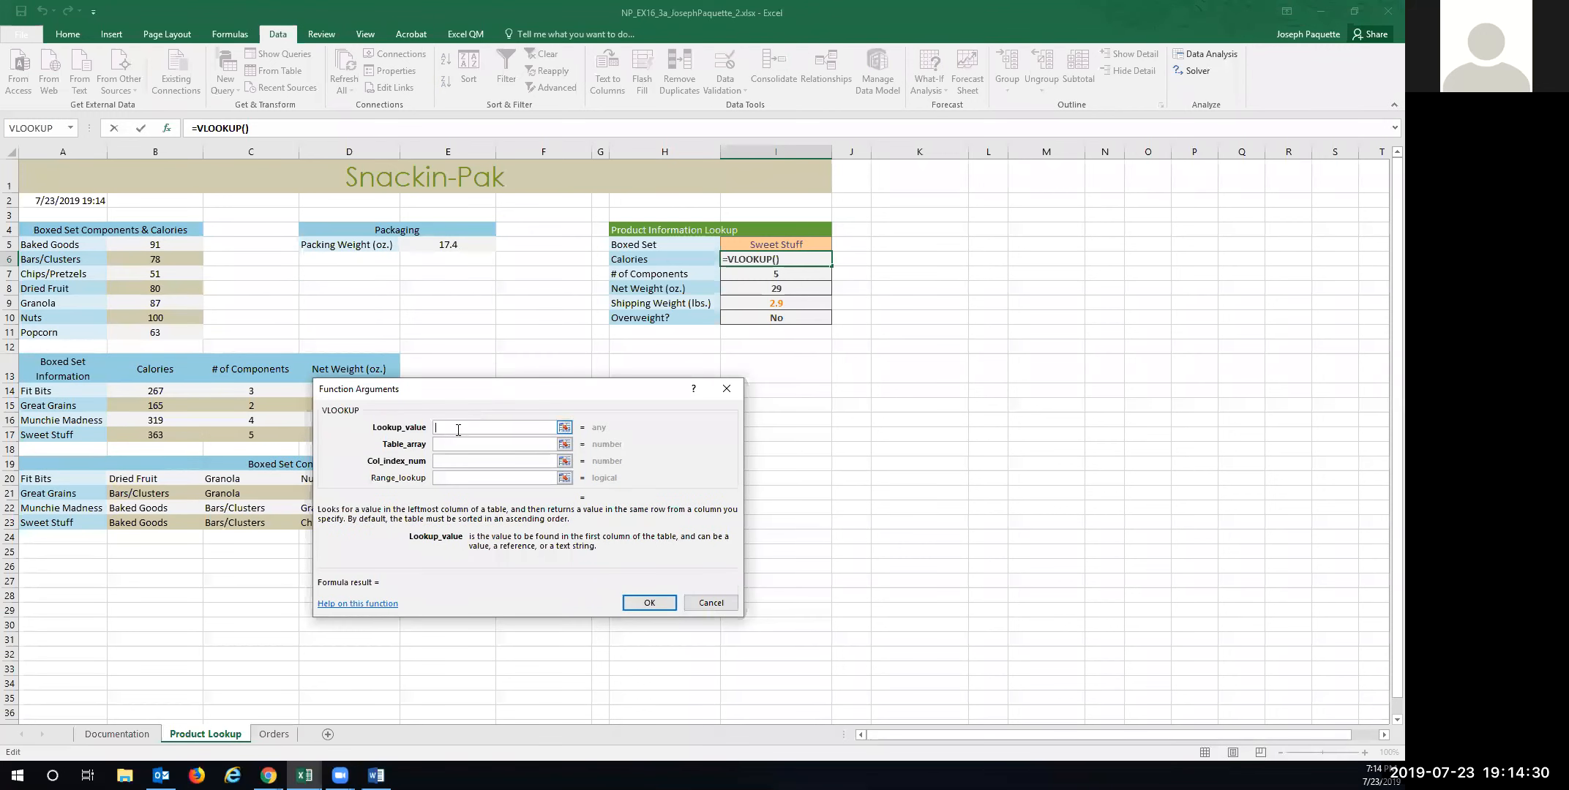
text($)
text(I#)
text(@)
key(BackSpace)
text($5)
click(458, 444)
text(A14:)
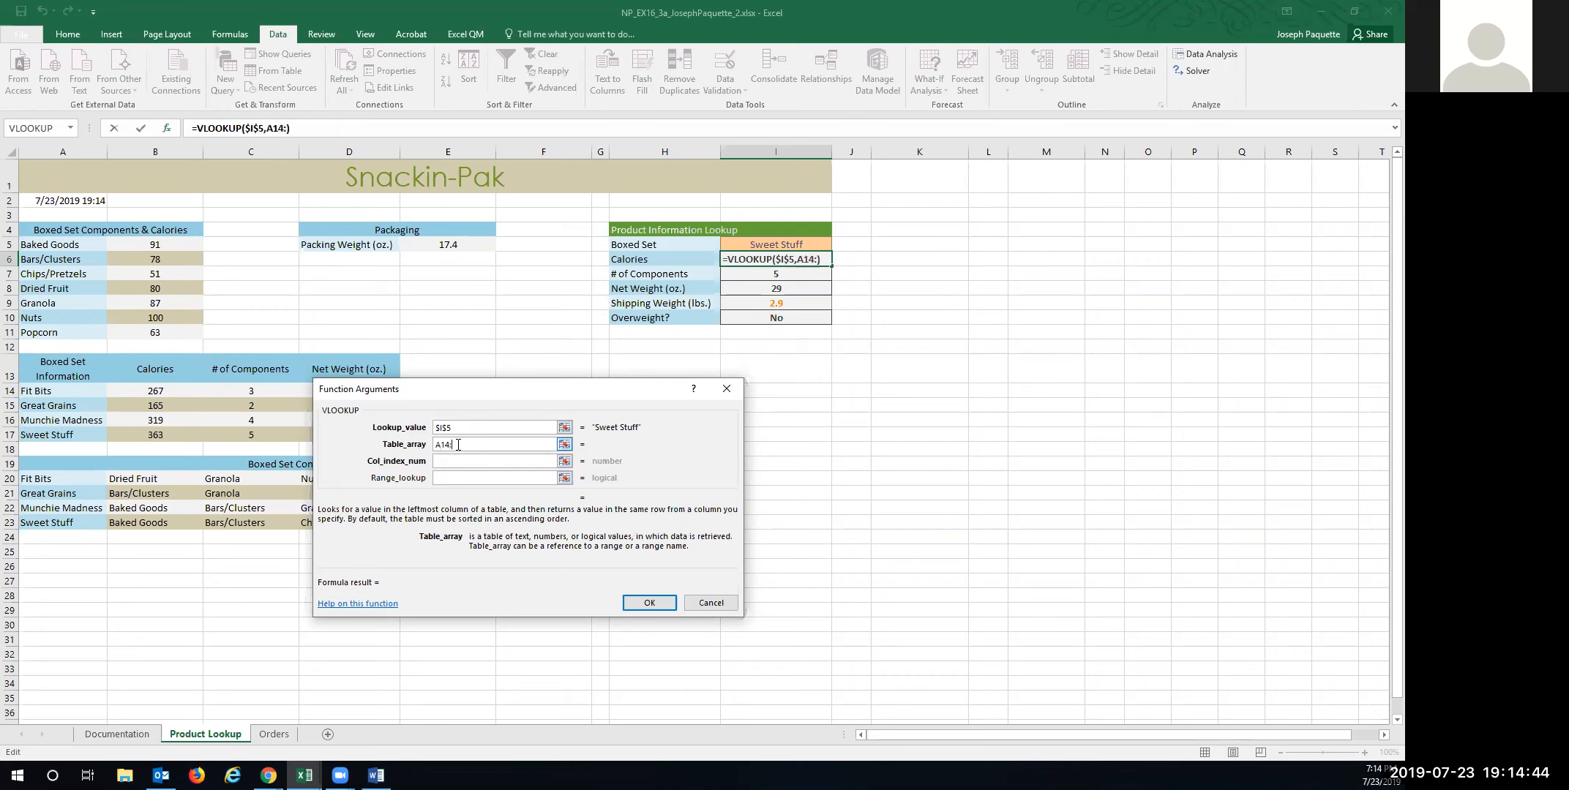
text(D17)
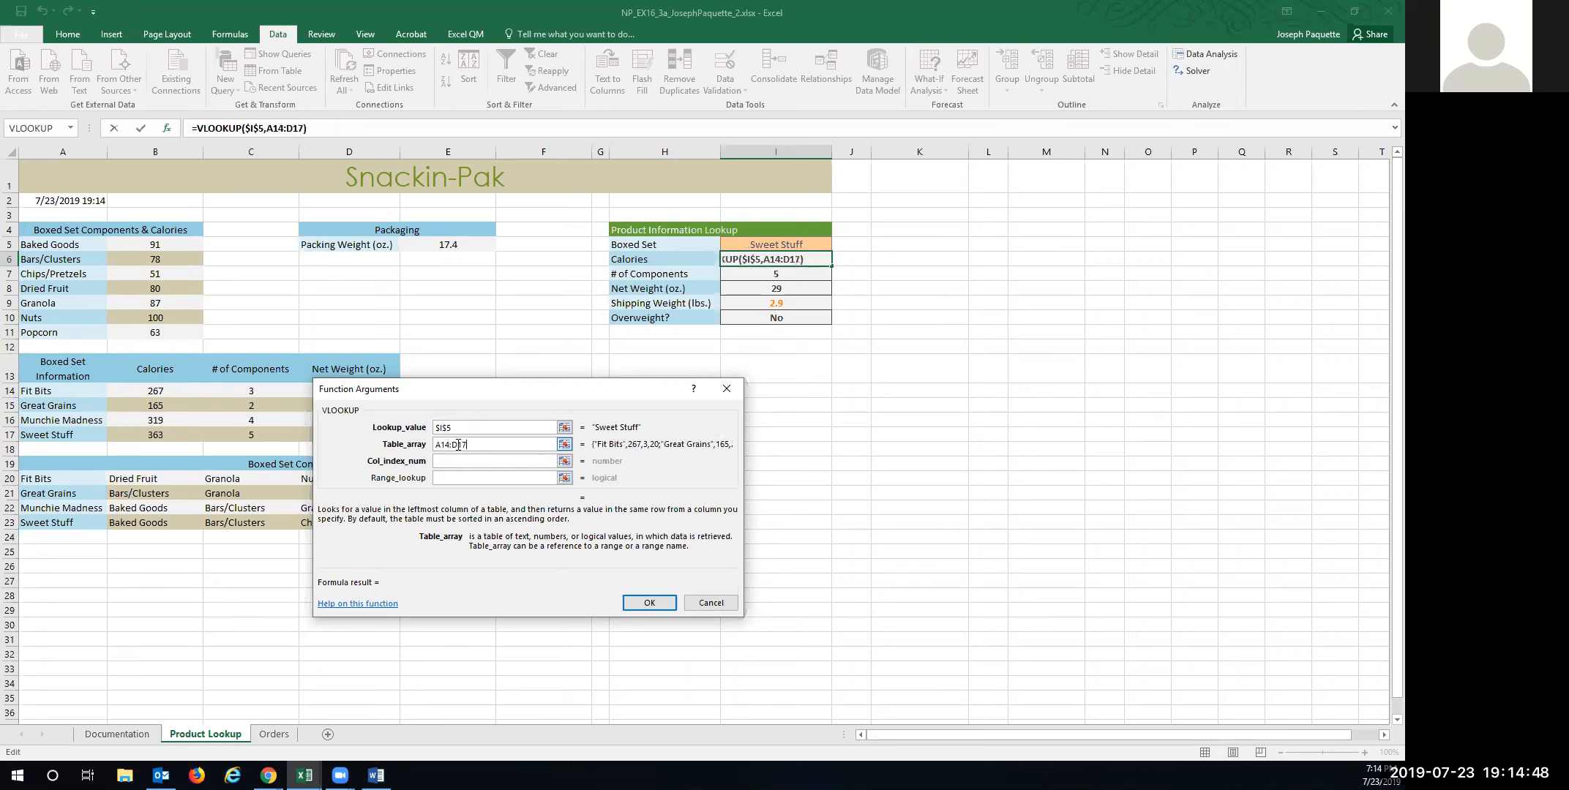
click(458, 461)
text(2)
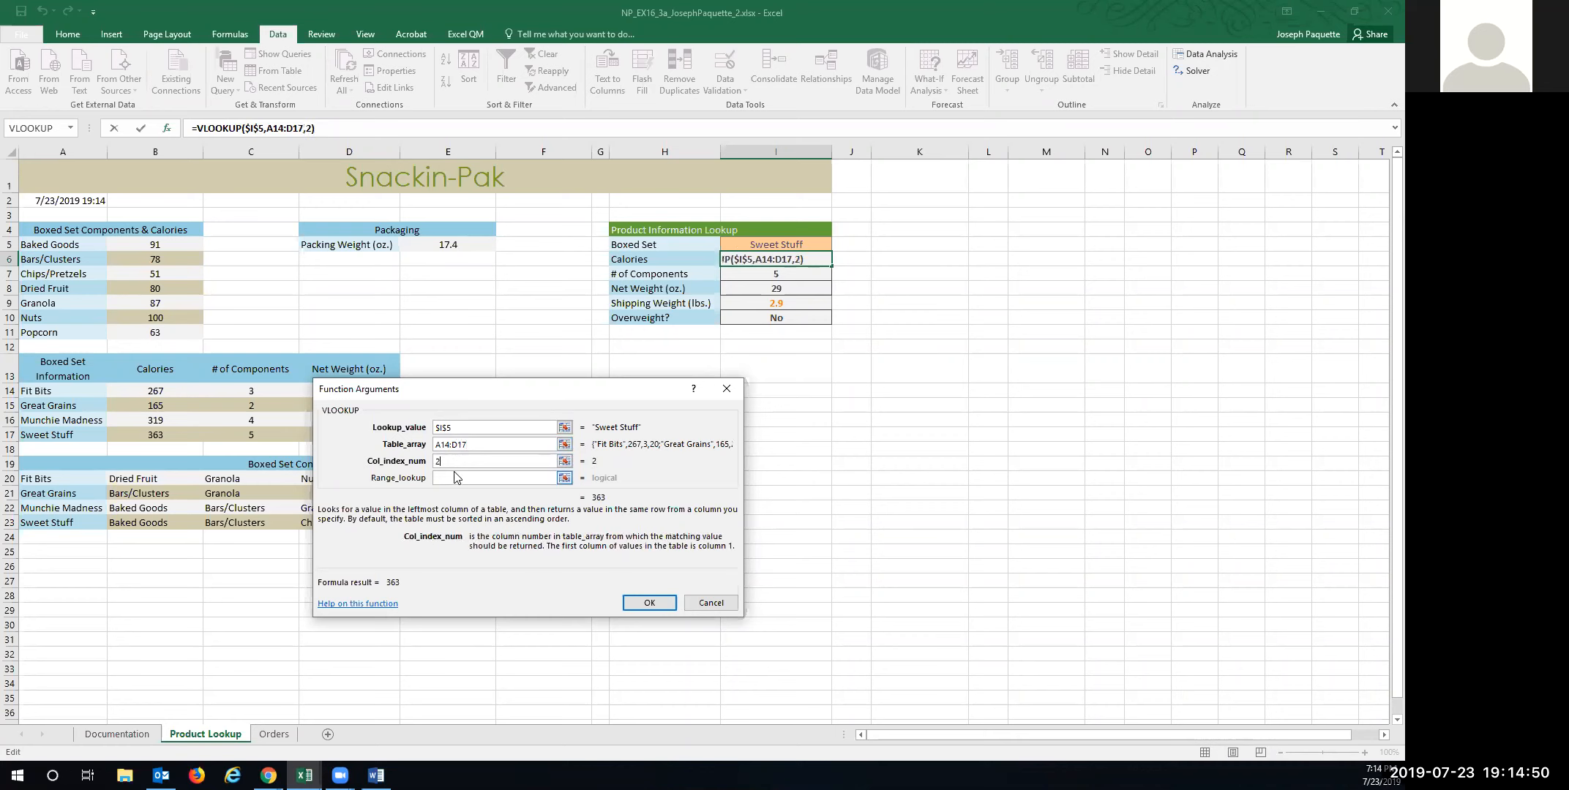
click(452, 479)
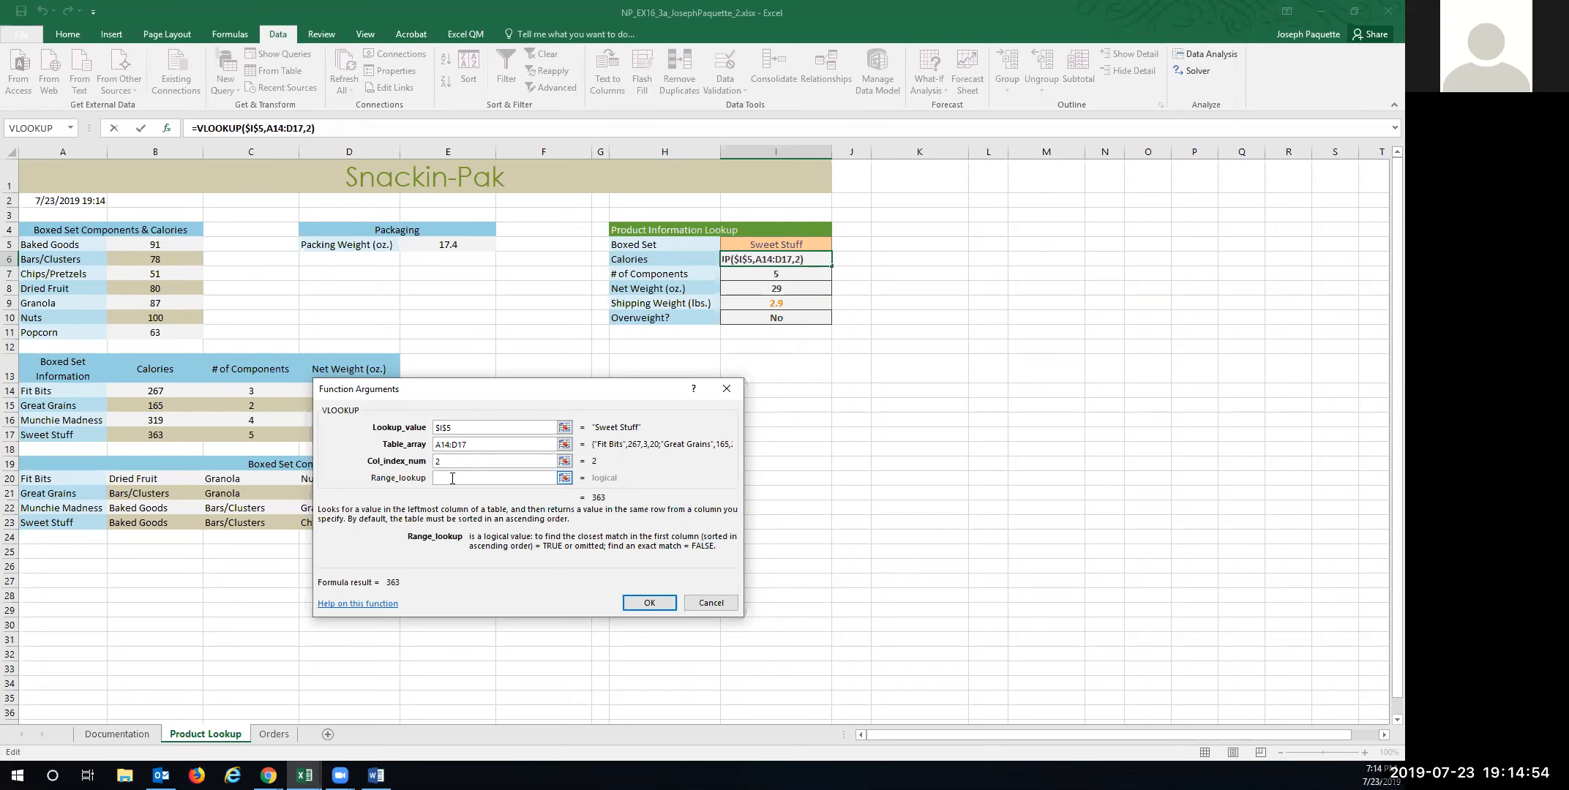
text(FALSE)
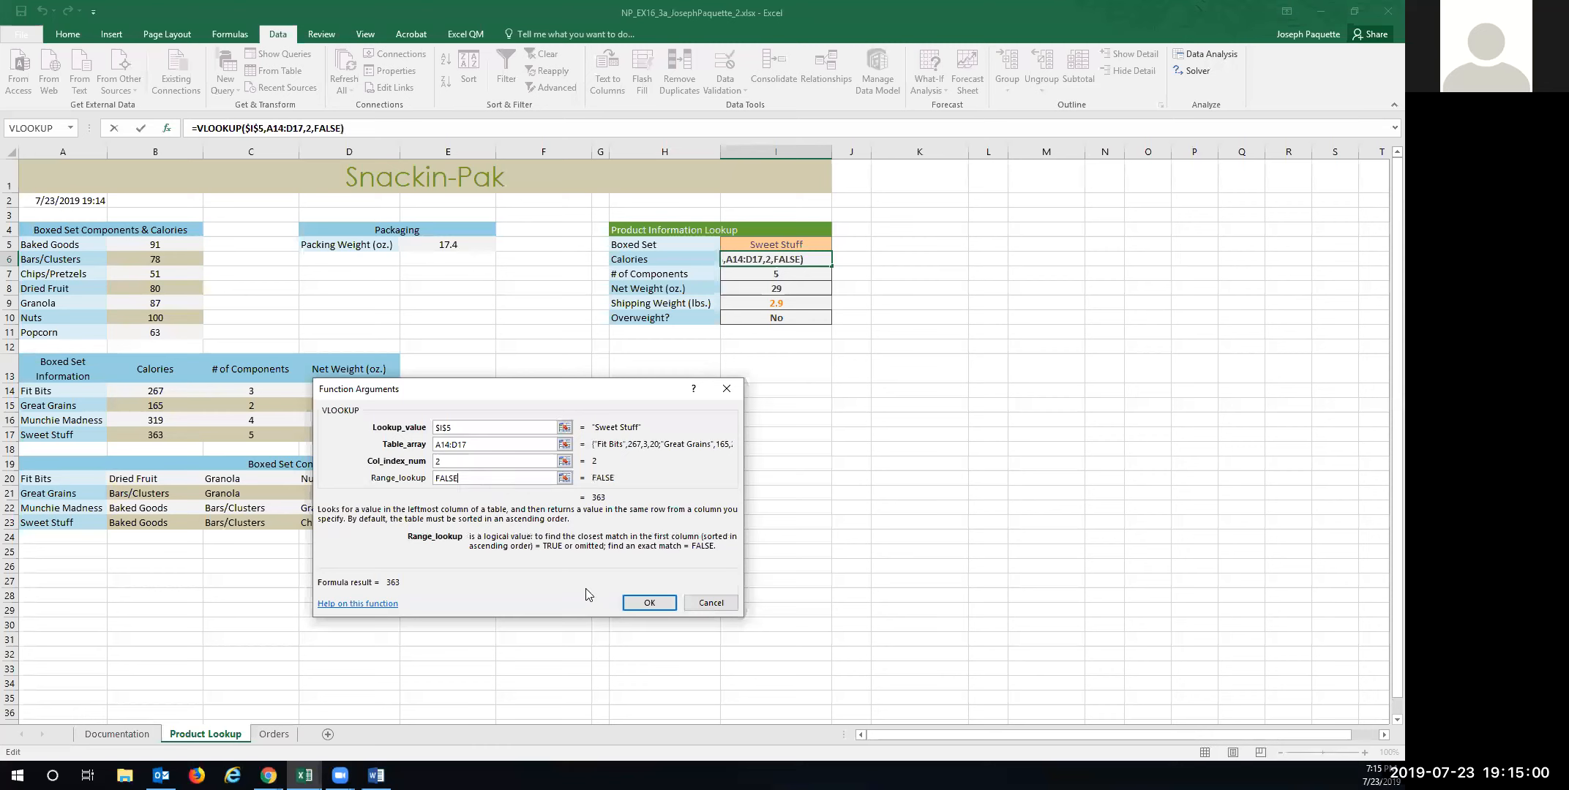
click(635, 607)
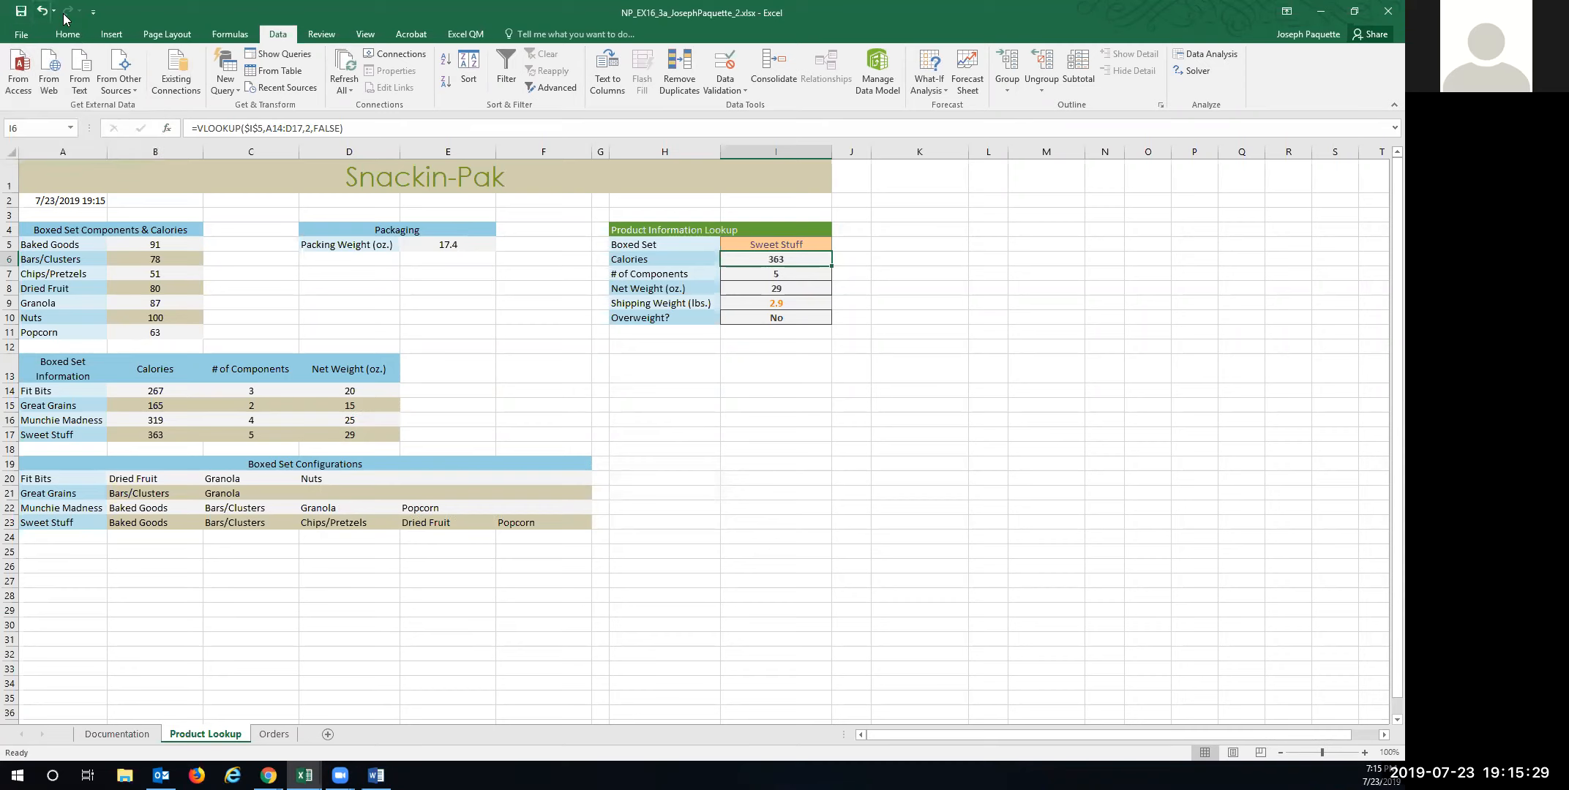
Switch to the browser, close the finished MindTap submission and relaunch Excel Module 3 SAM Project 1 from Unit 5: Excel 3 & 4.
click(1322, 13)
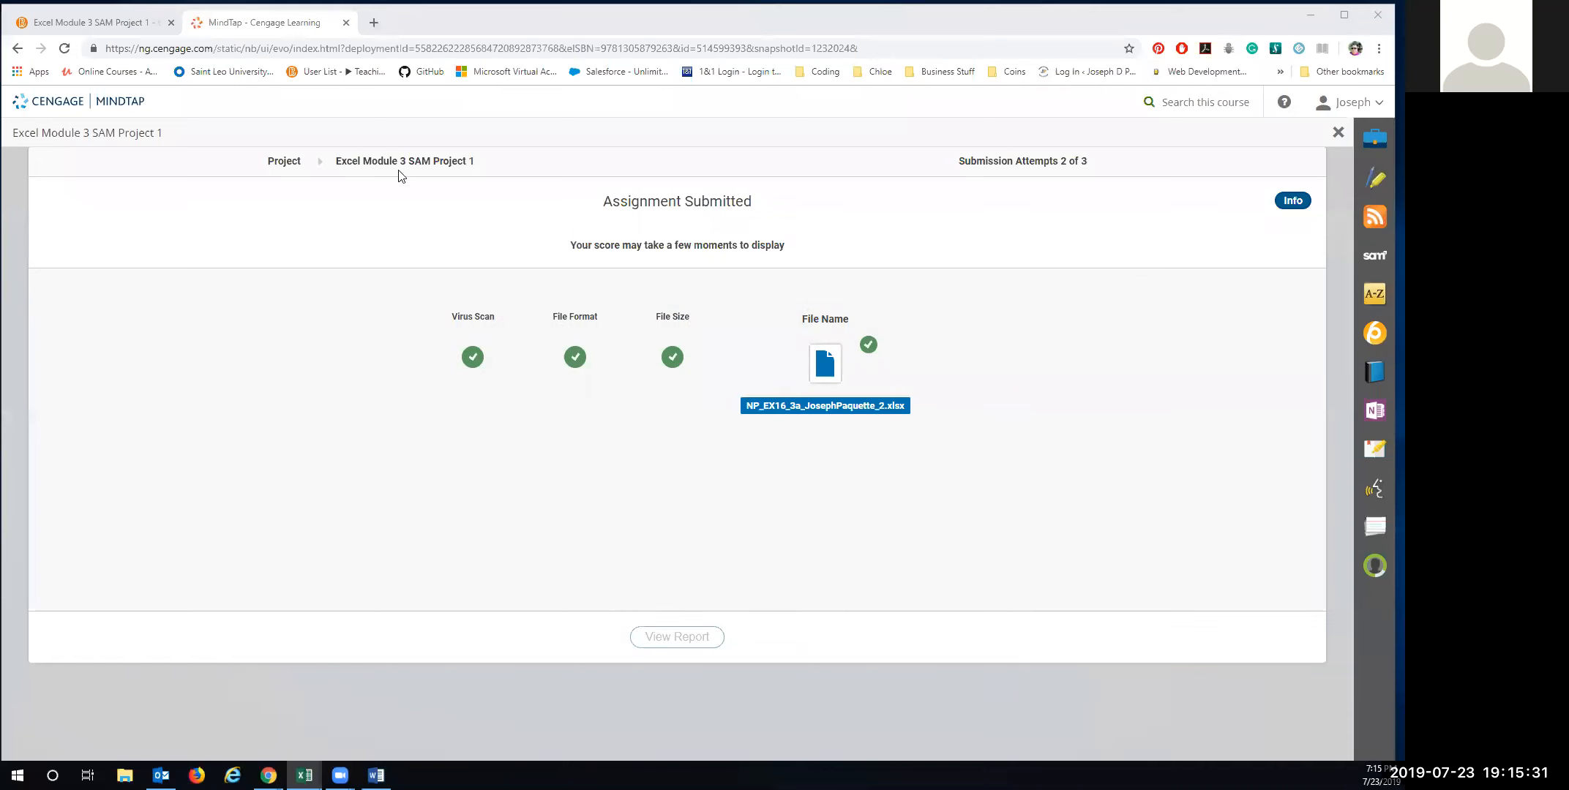
click(346, 23)
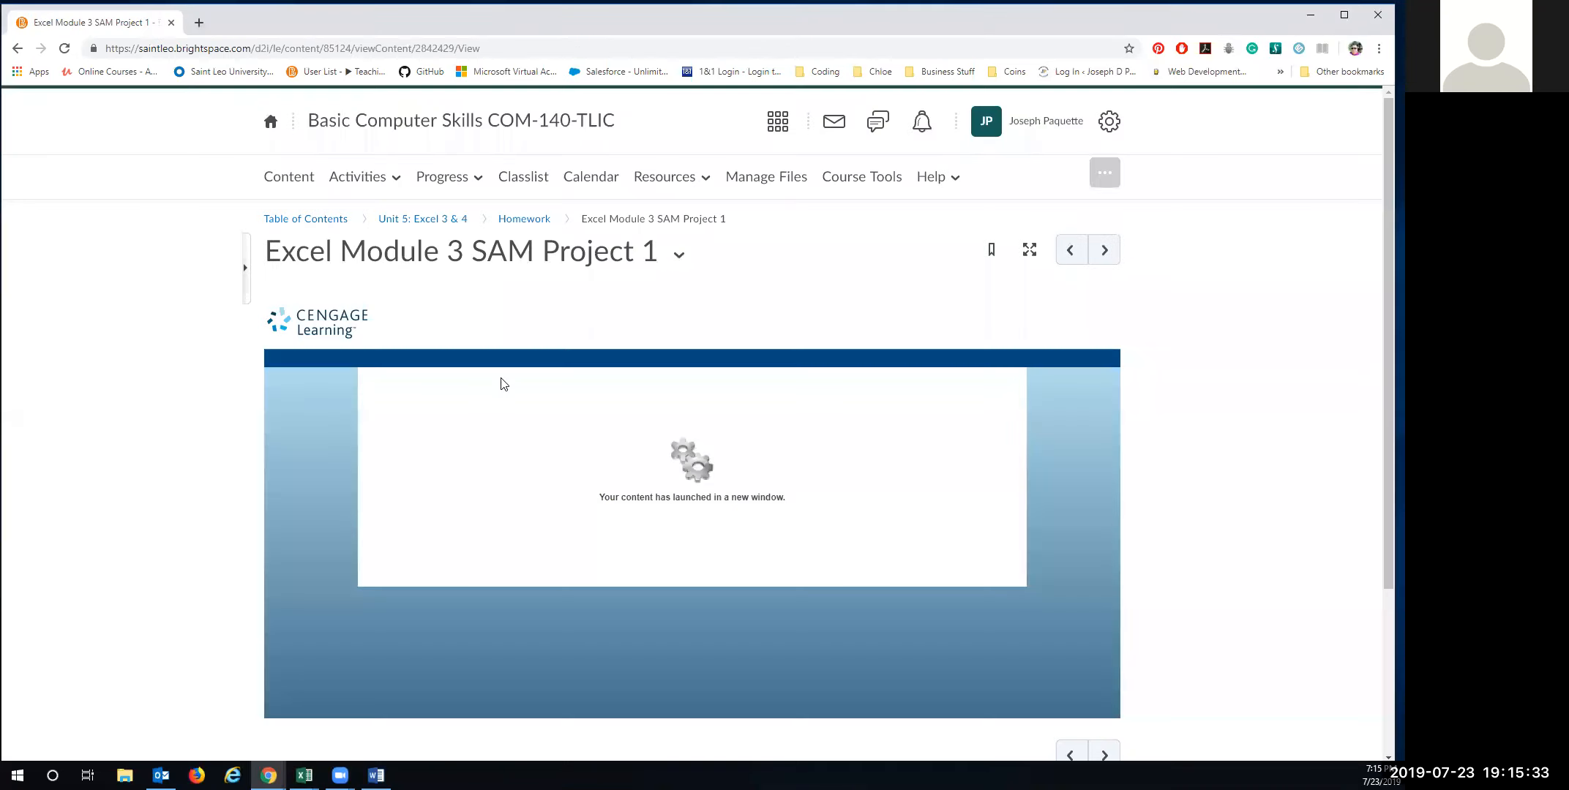
click(418, 219)
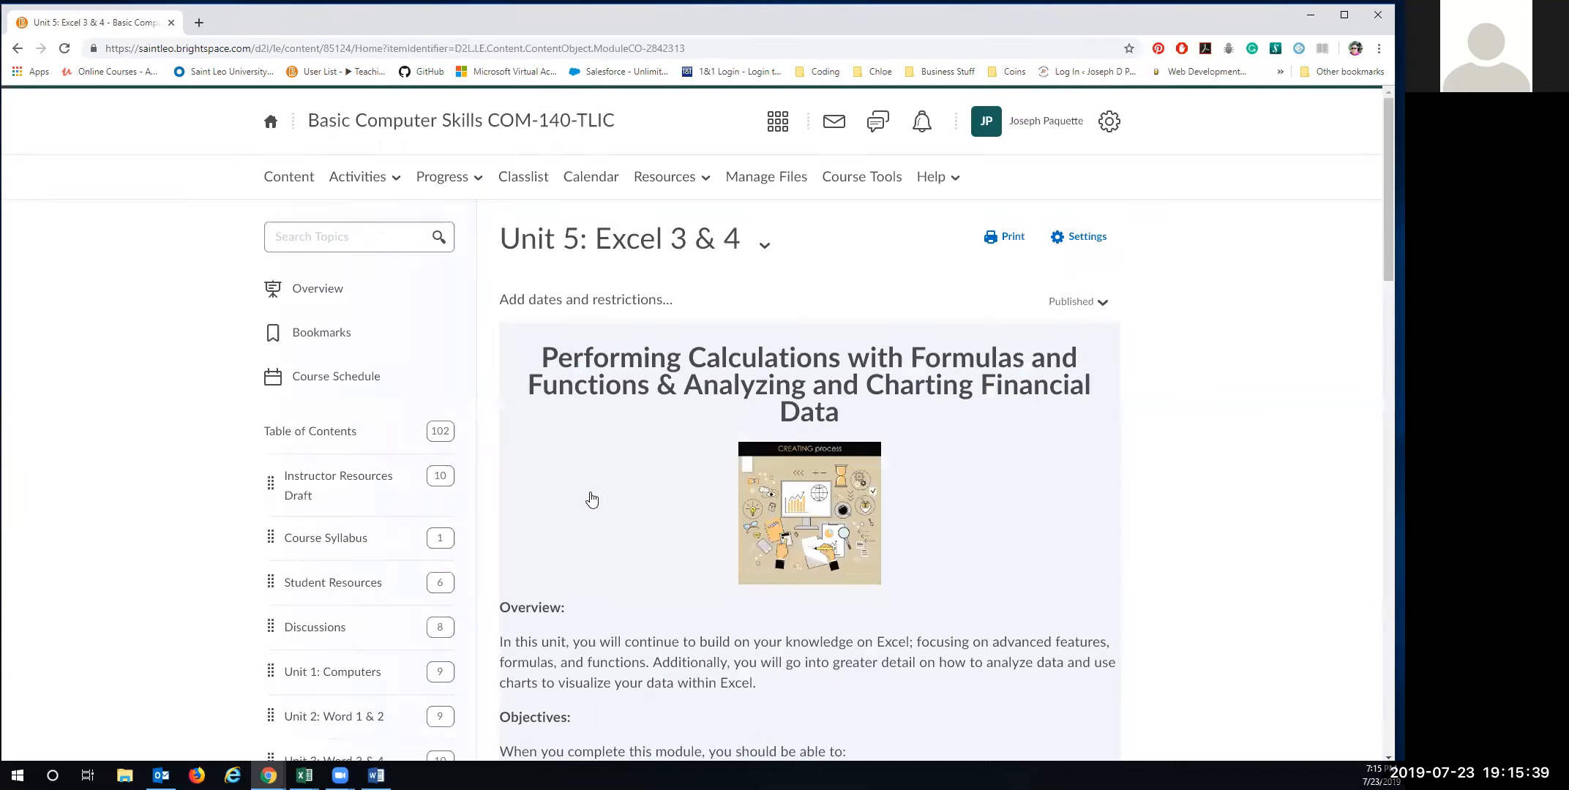
scroll(554, 570, down, 20)
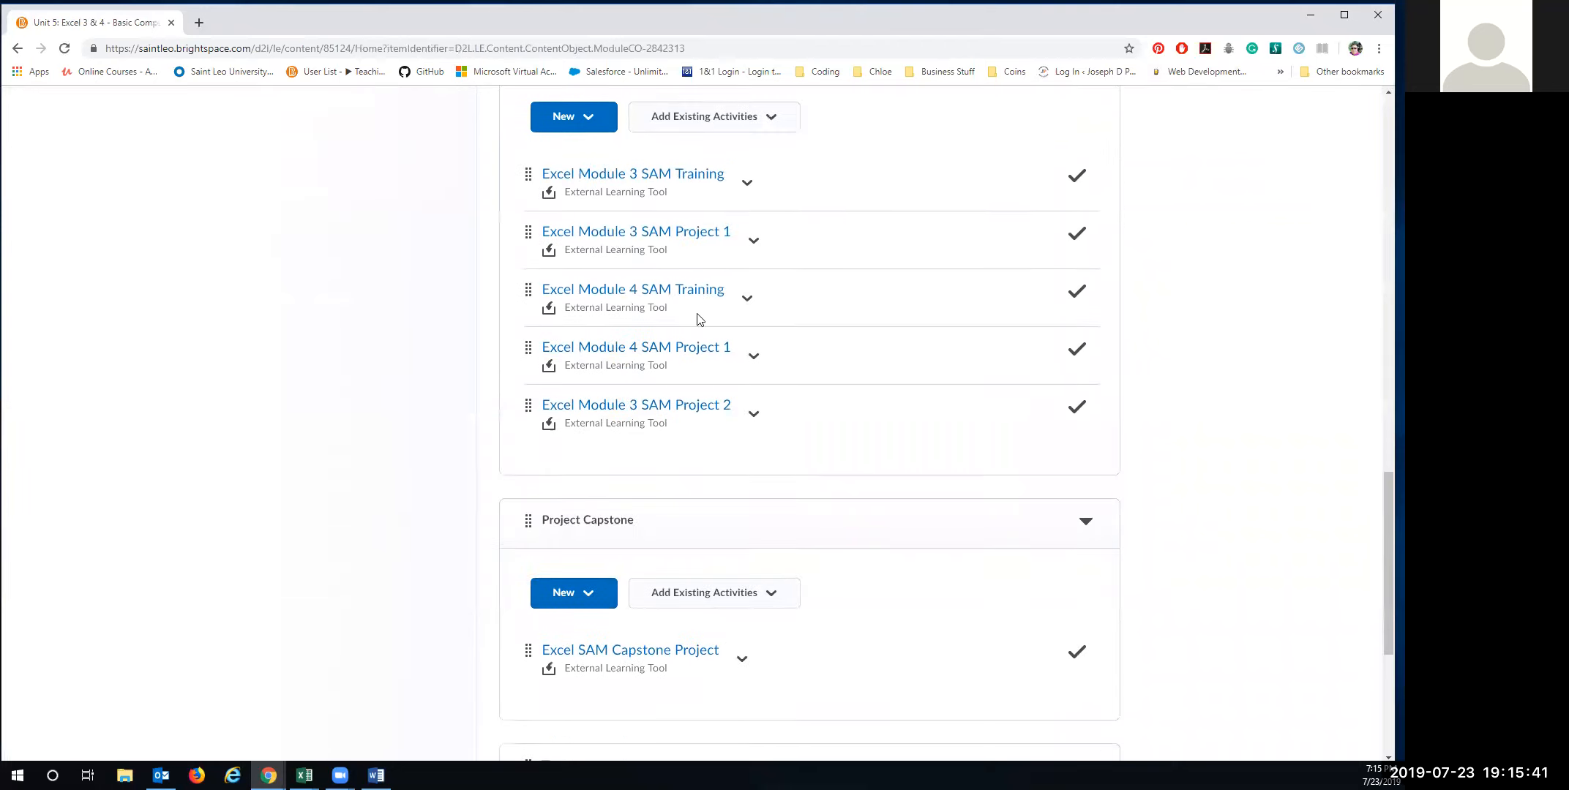
click(681, 238)
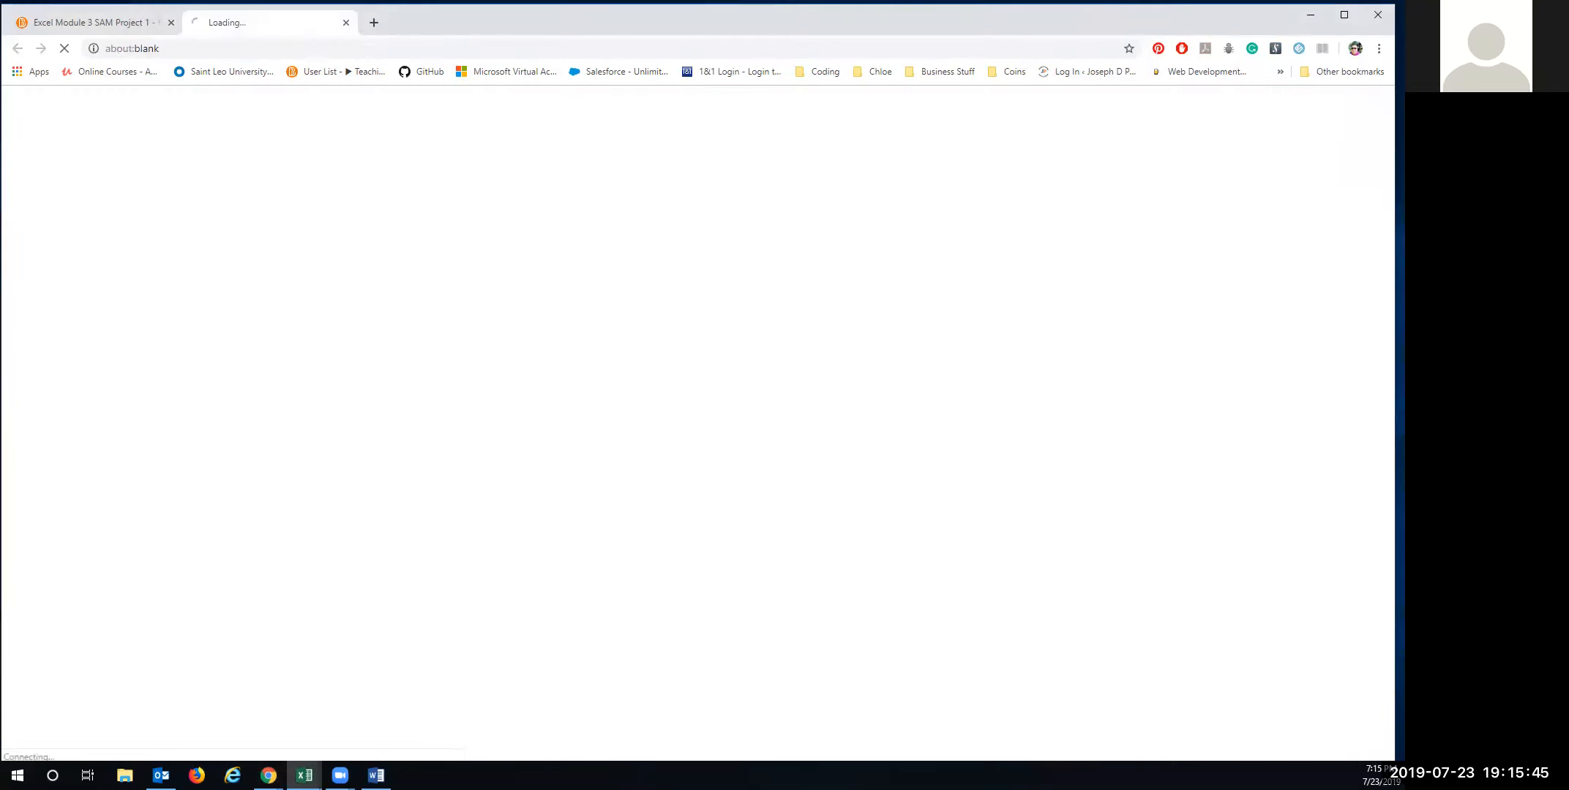
click(304, 775)
click(268, 776)
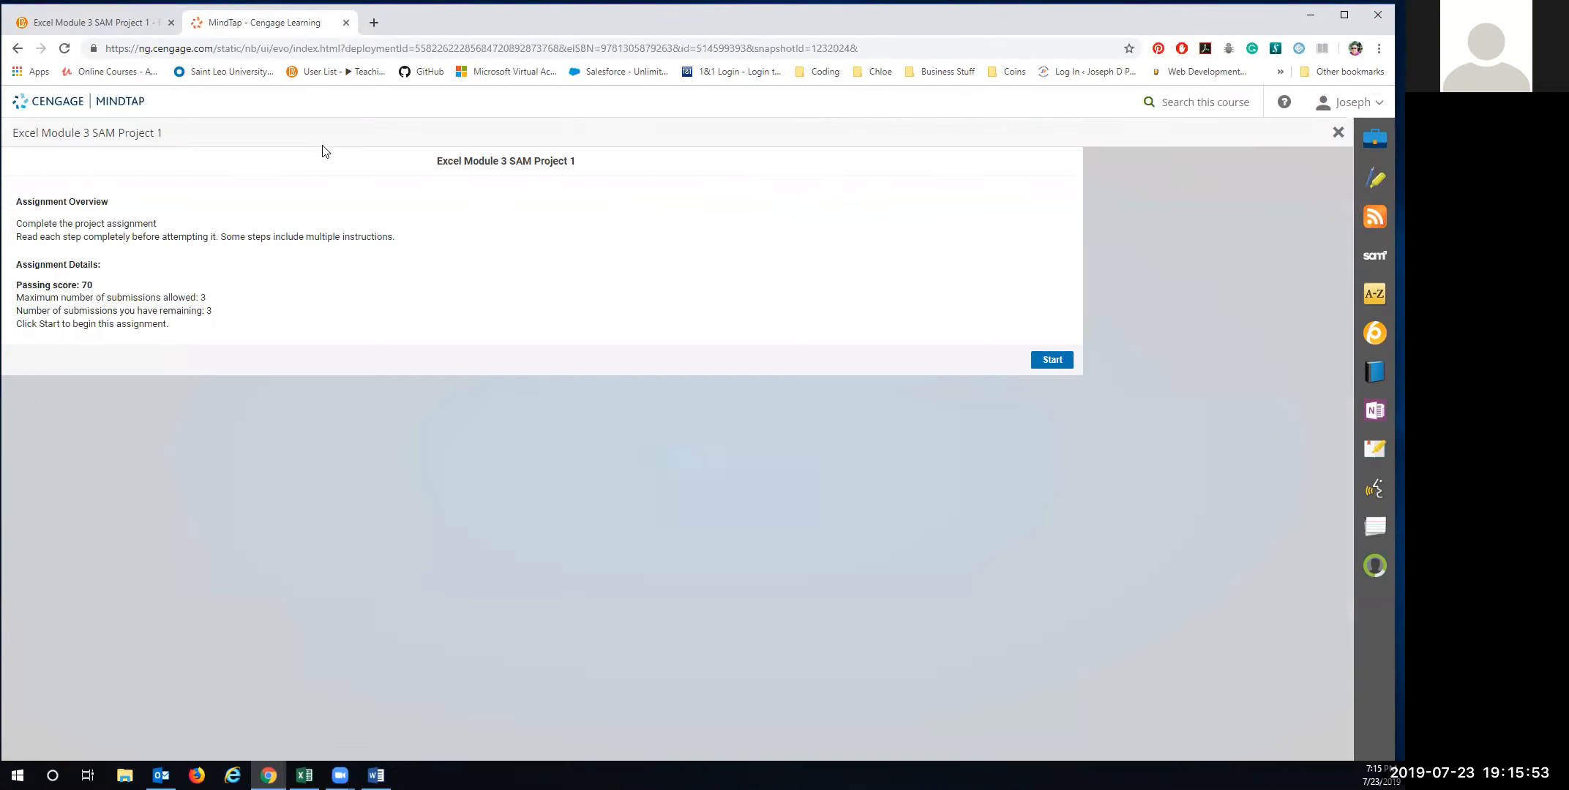
Start the third submission attempt, upload the NP_EX16_3a workbook ending in _2 from Documents and submit it for grading.
click(1043, 361)
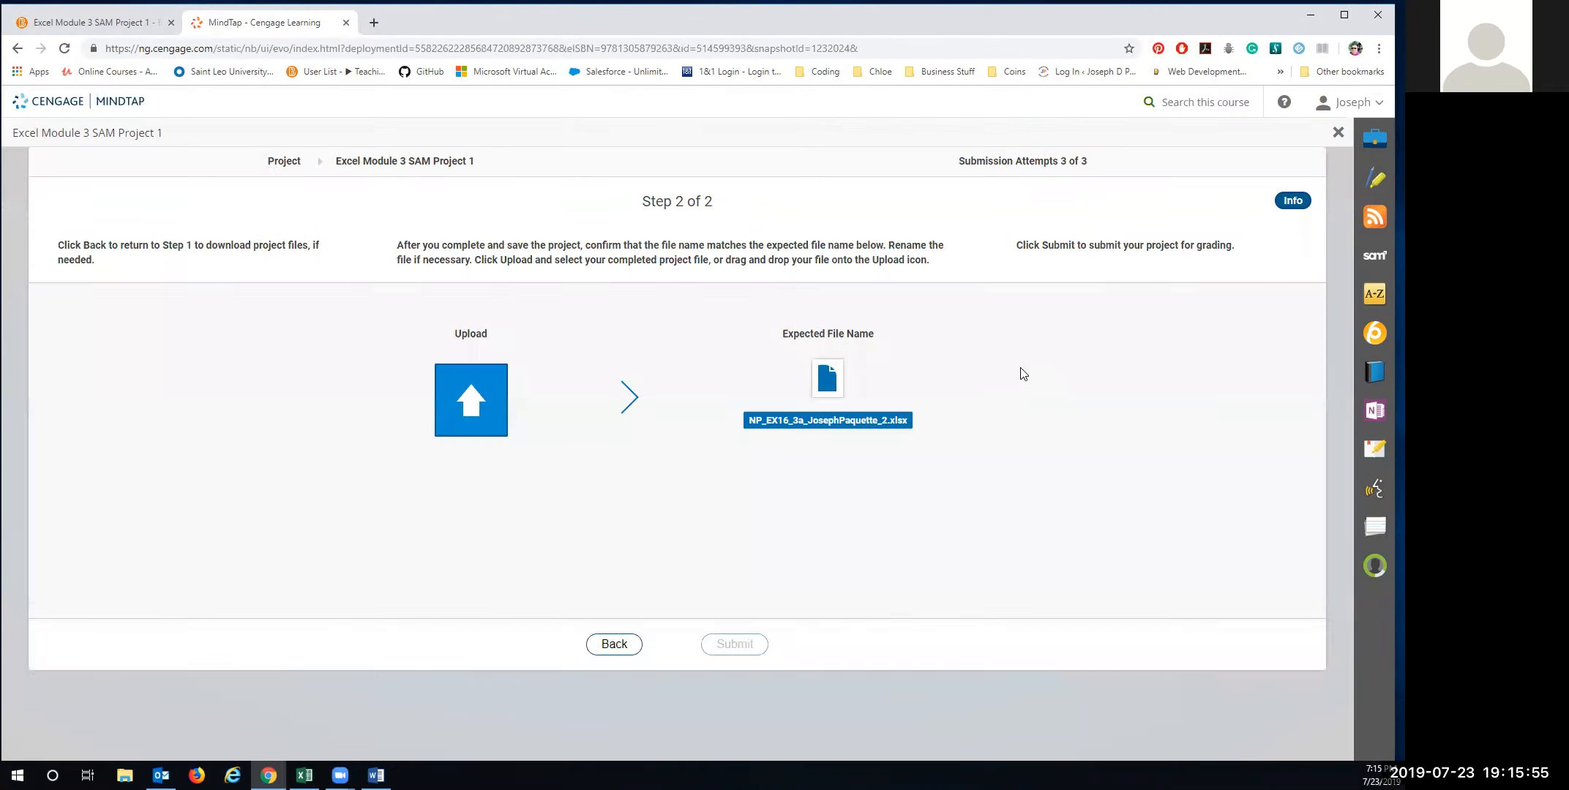
click(485, 407)
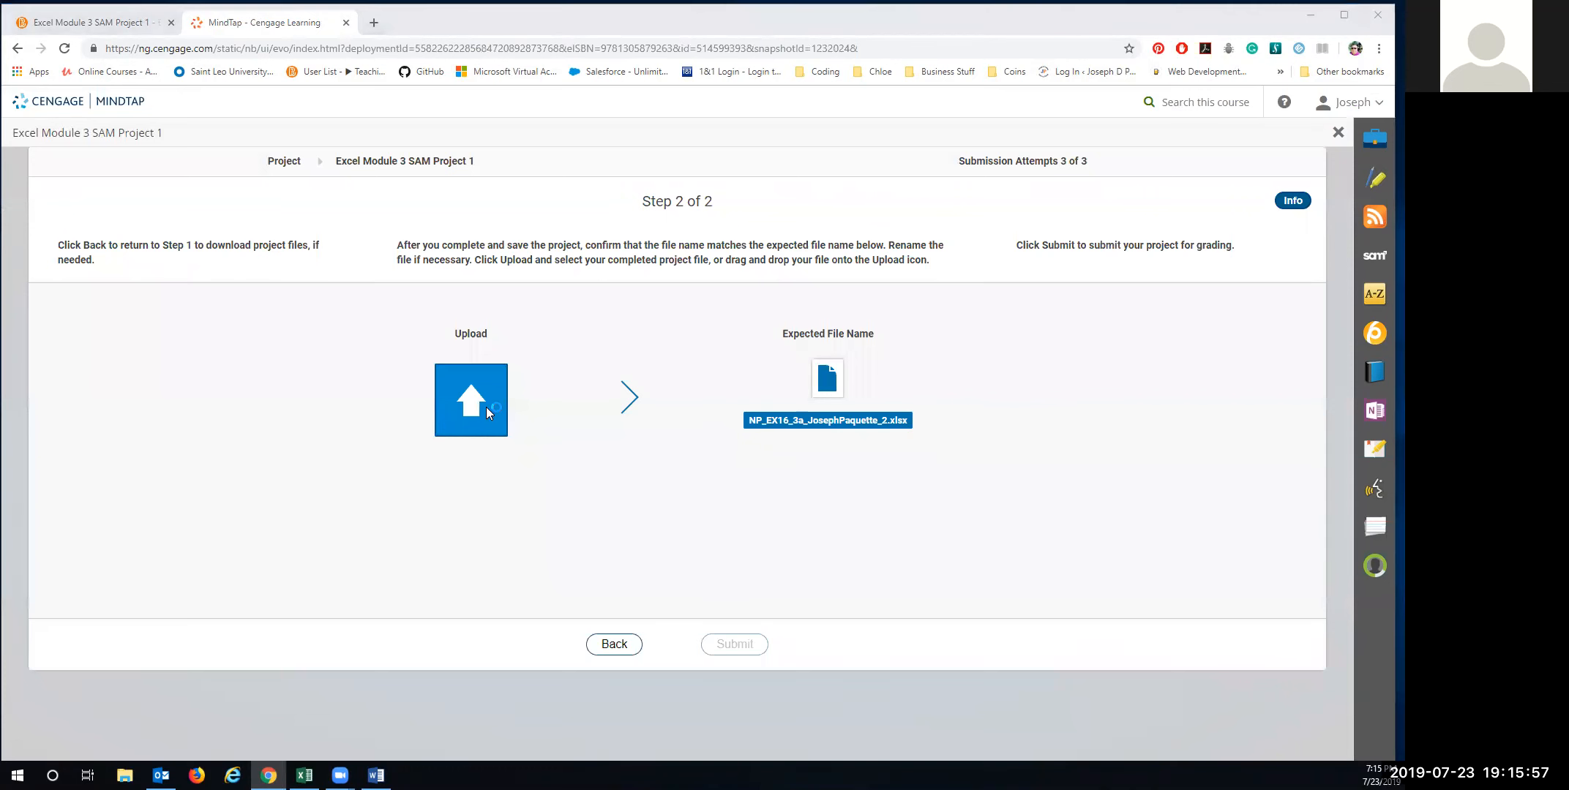
click(219, 105)
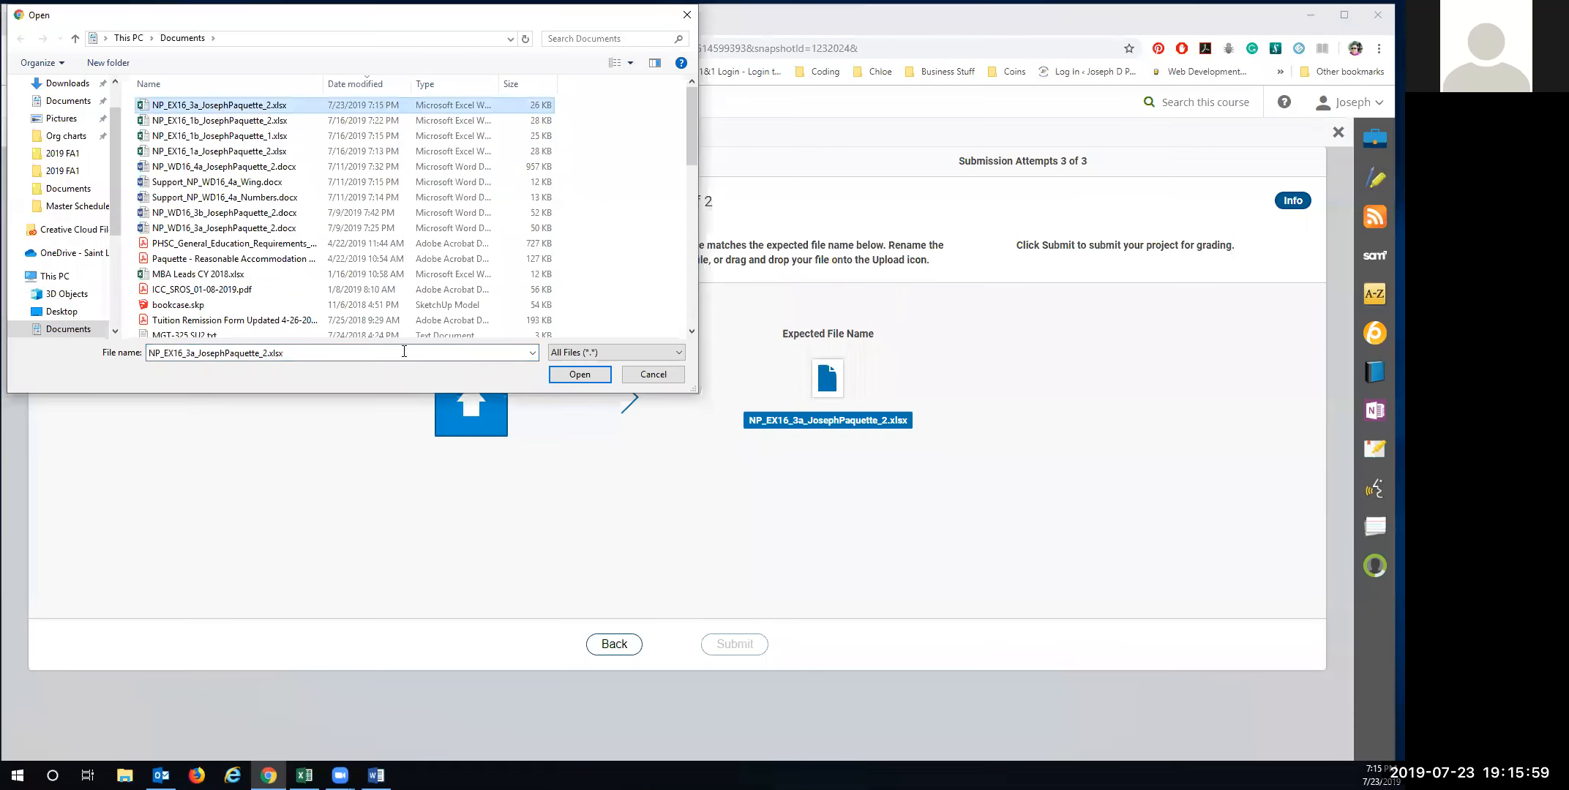
click(570, 374)
click(742, 652)
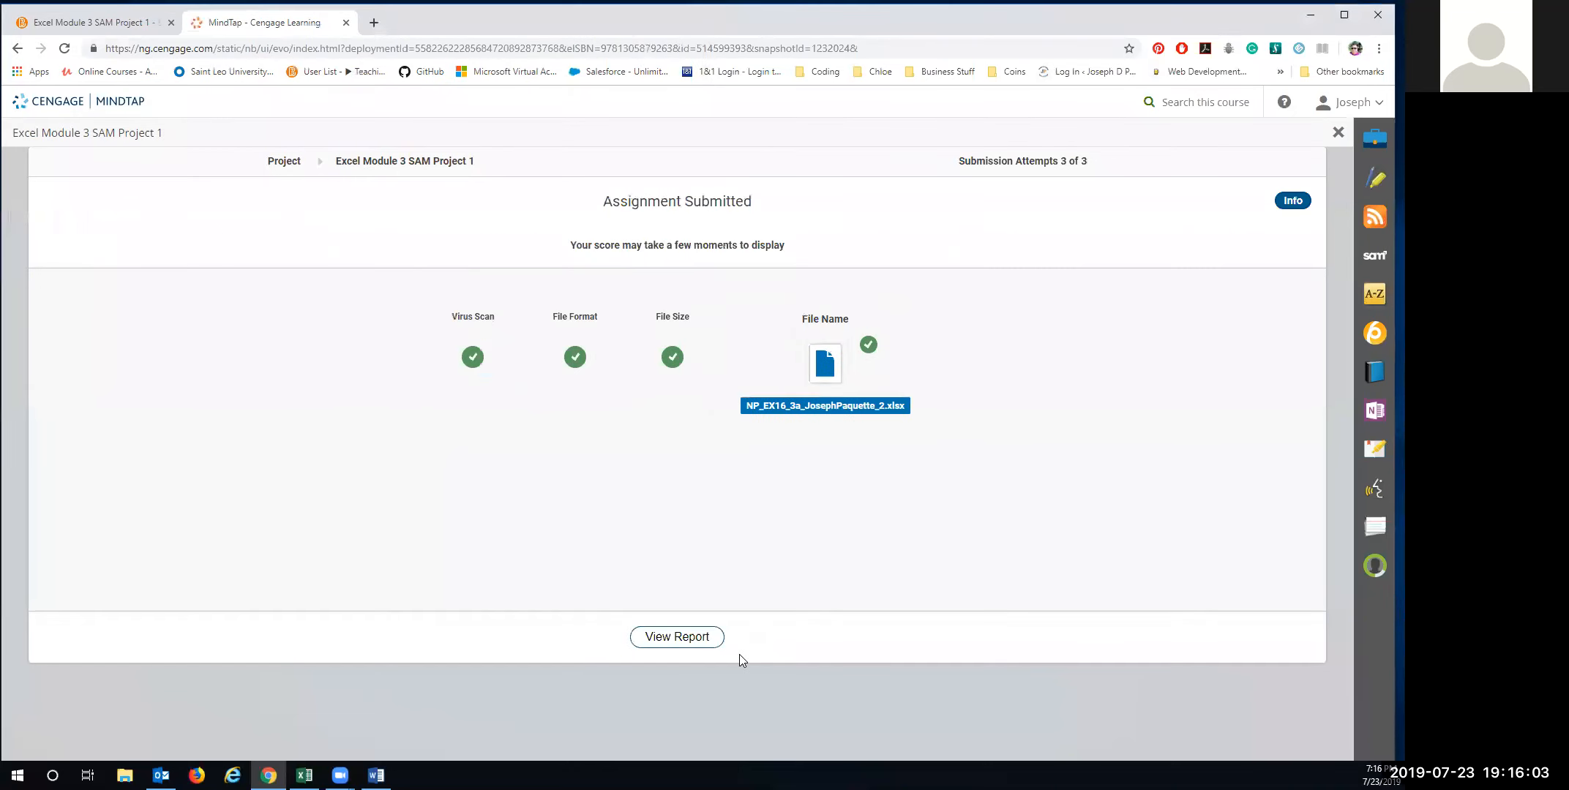
Download the graded report for the third submission and open it in Excel.
click(677, 638)
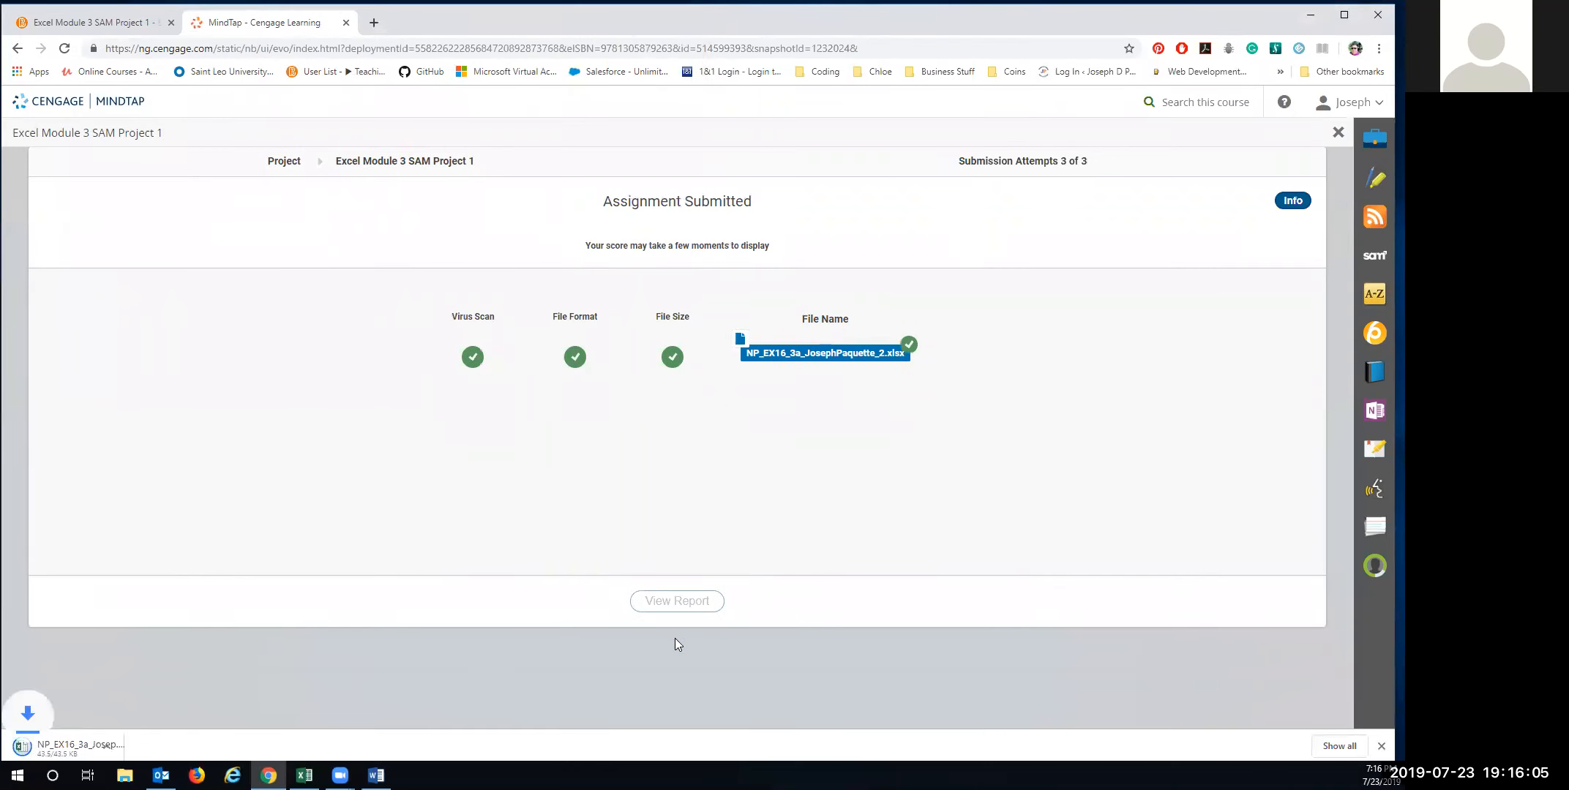
click(73, 747)
mouse_move(161, 775)
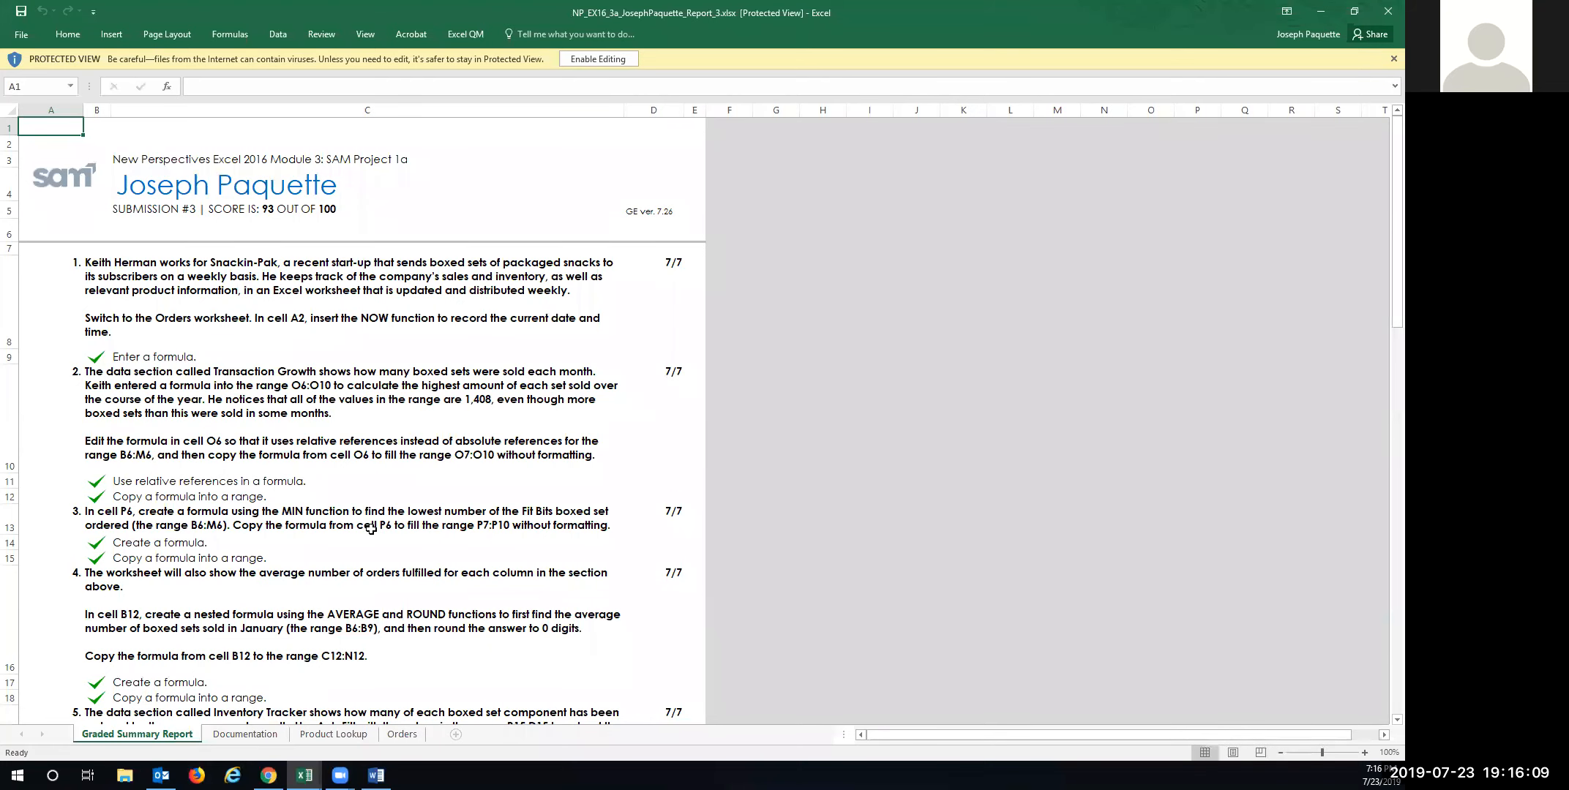
Examine the Graded Summary Report for the overall score, the points per task and the feedback on the I6 VLOOKUP formula.
scroll(371, 539, down, 5)
scroll(371, 538, down, 9)
scroll(371, 538, up, 4)
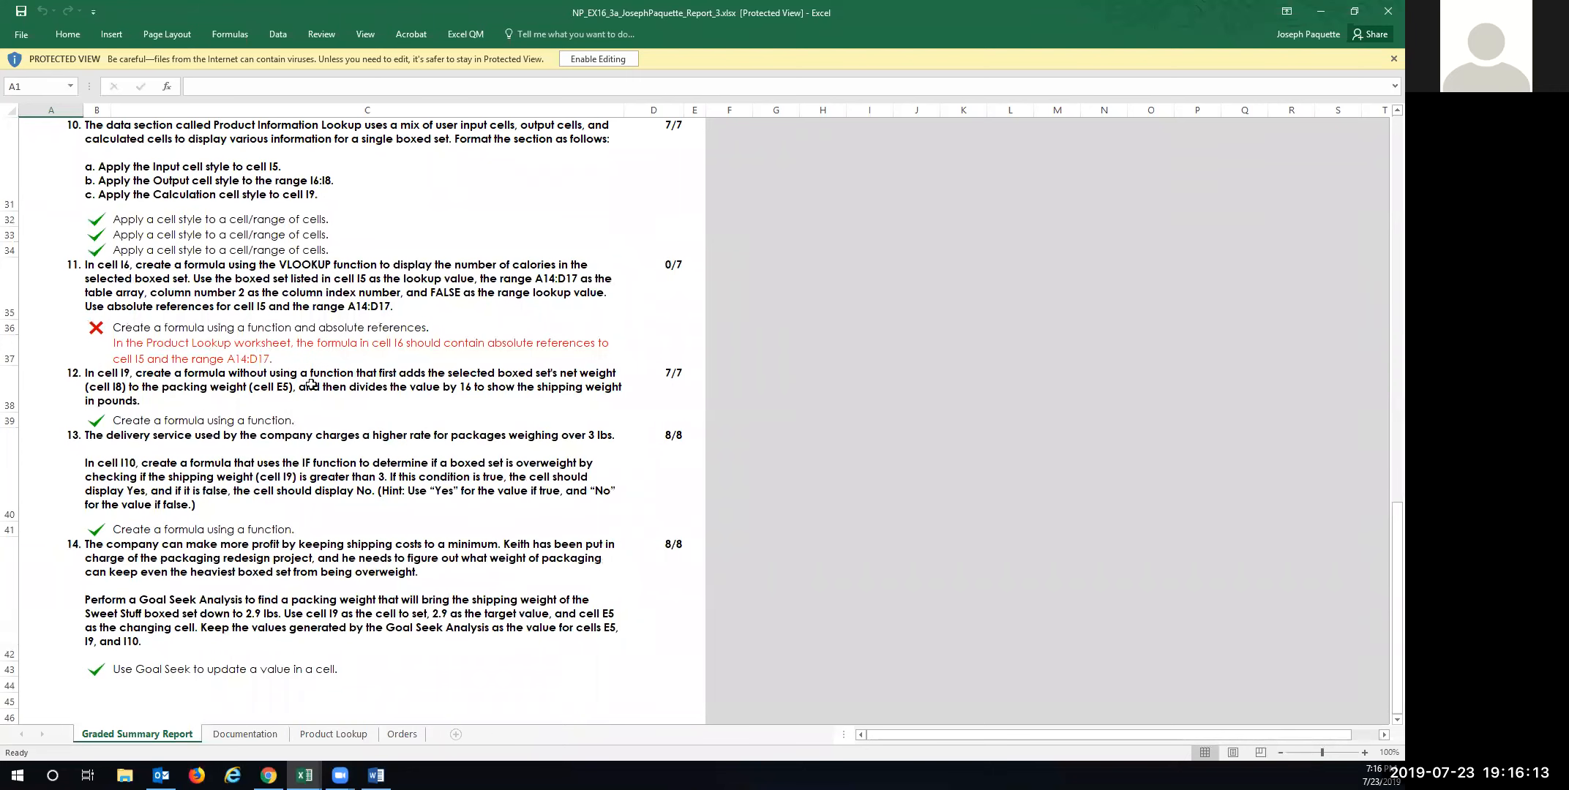
scroll(309, 380, up, 2)
scroll(311, 382, up, 2)
scroll(322, 454, down, 2)
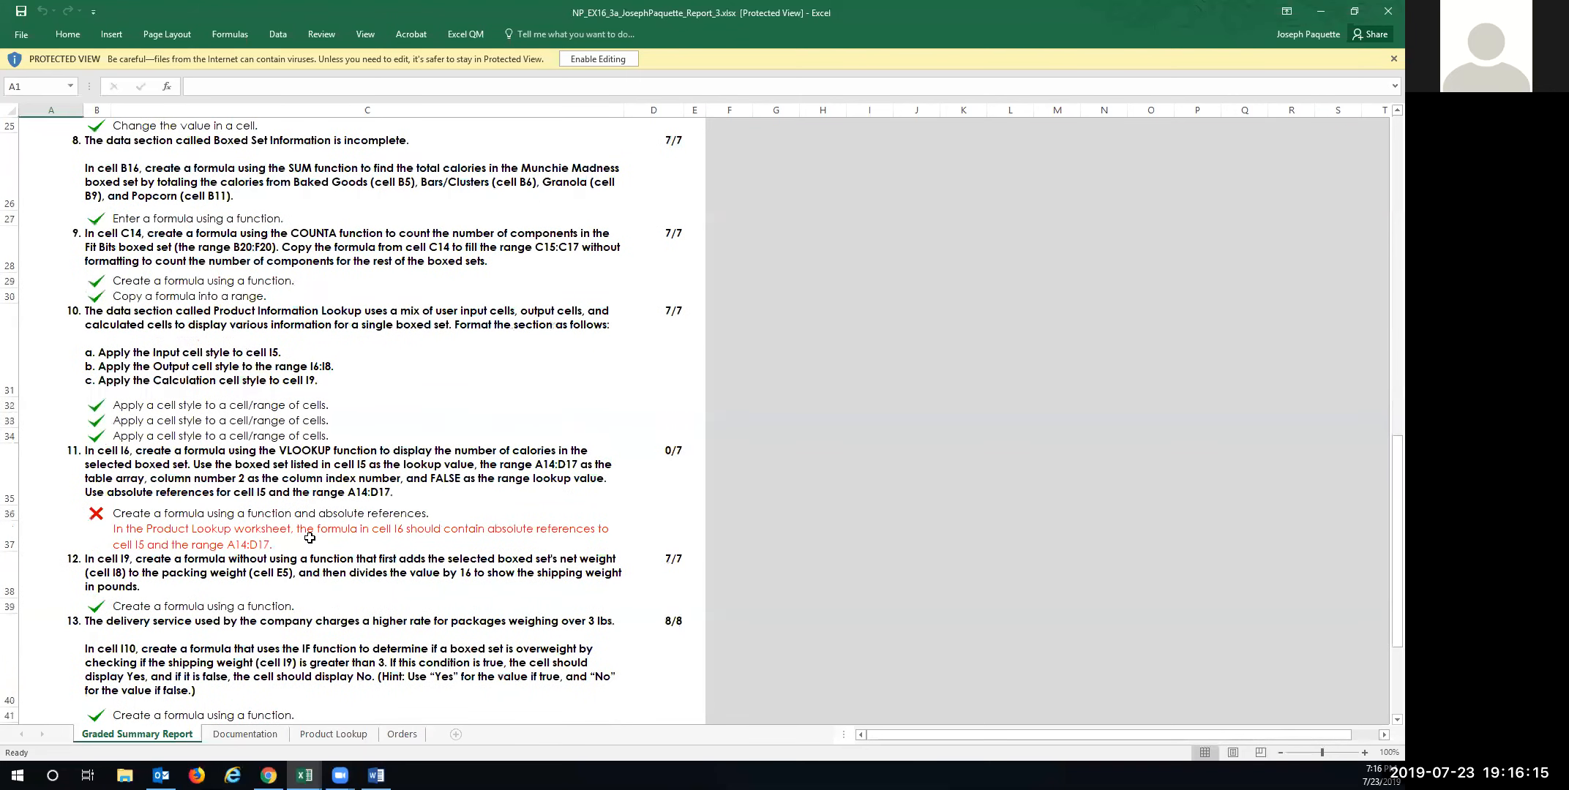
scroll(333, 533, up, 1)
scroll(333, 533, down, 1)
scroll(292, 509, up, 2)
scroll(292, 509, up, 6)
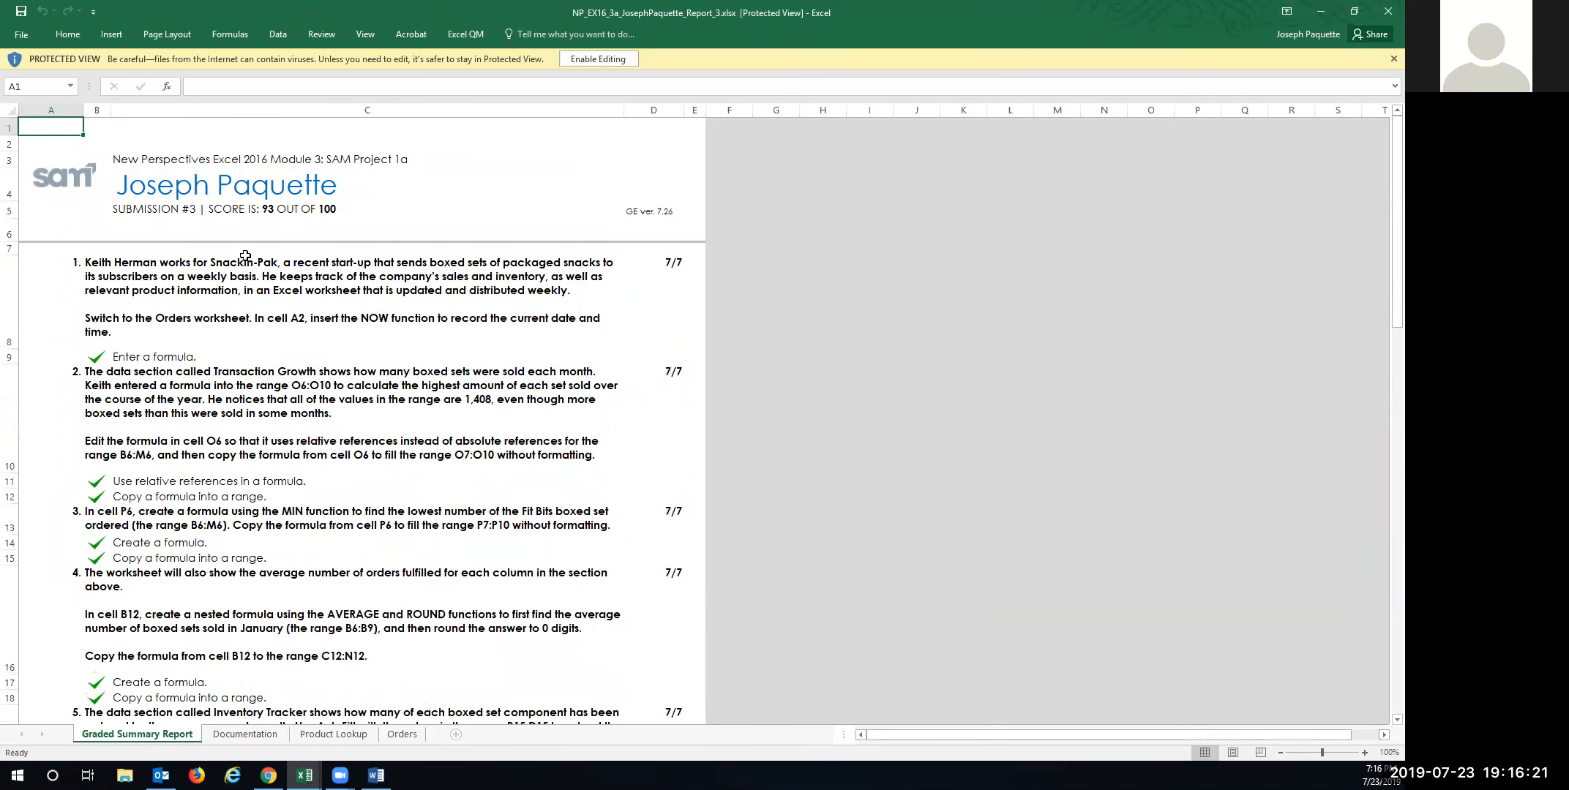
scroll(310, 627, down, 8)
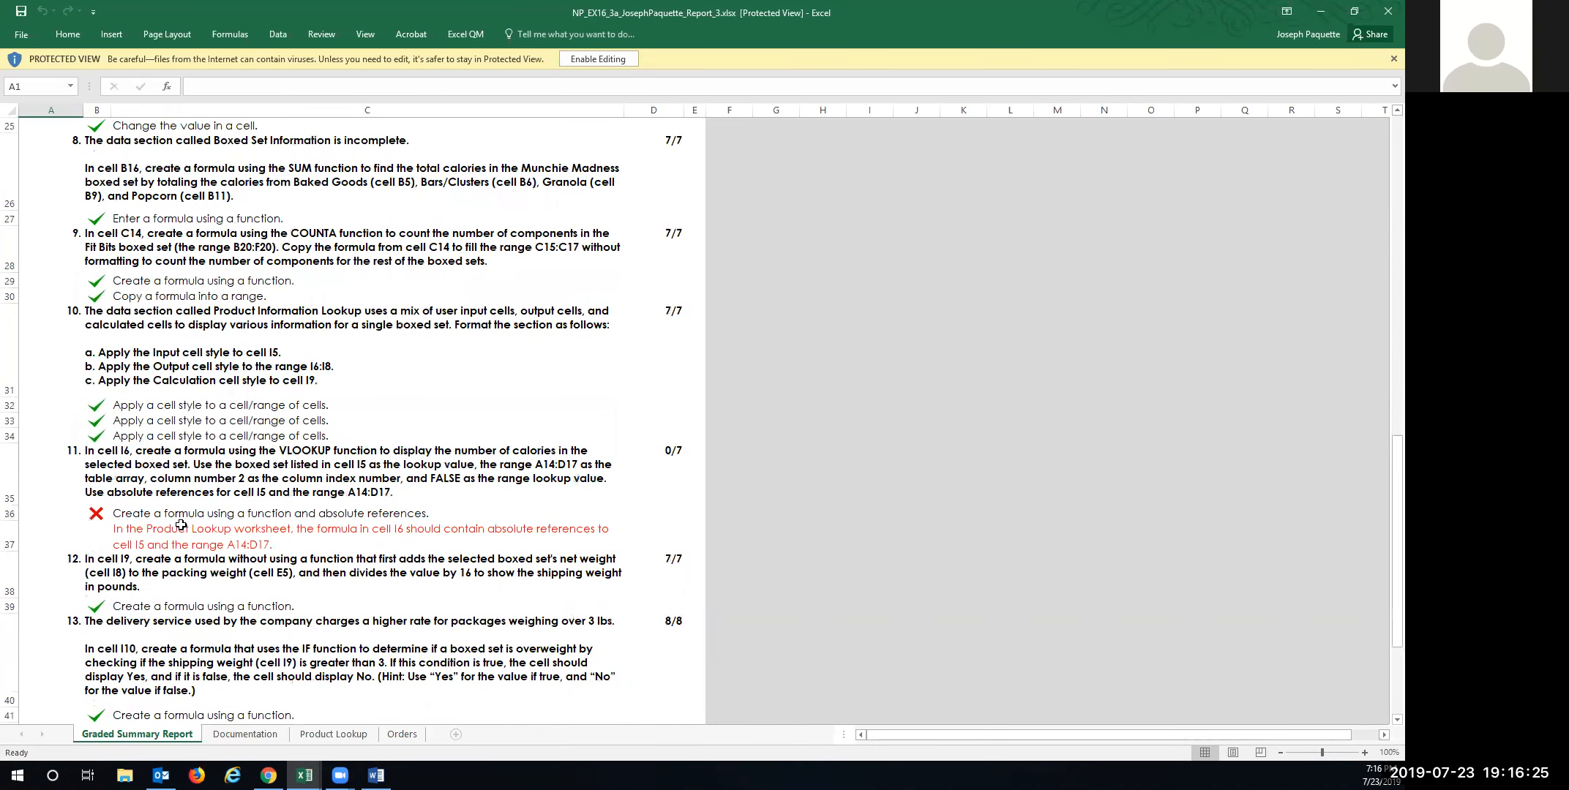
scroll(217, 550, down, 5)
scroll(218, 555, up, 7)
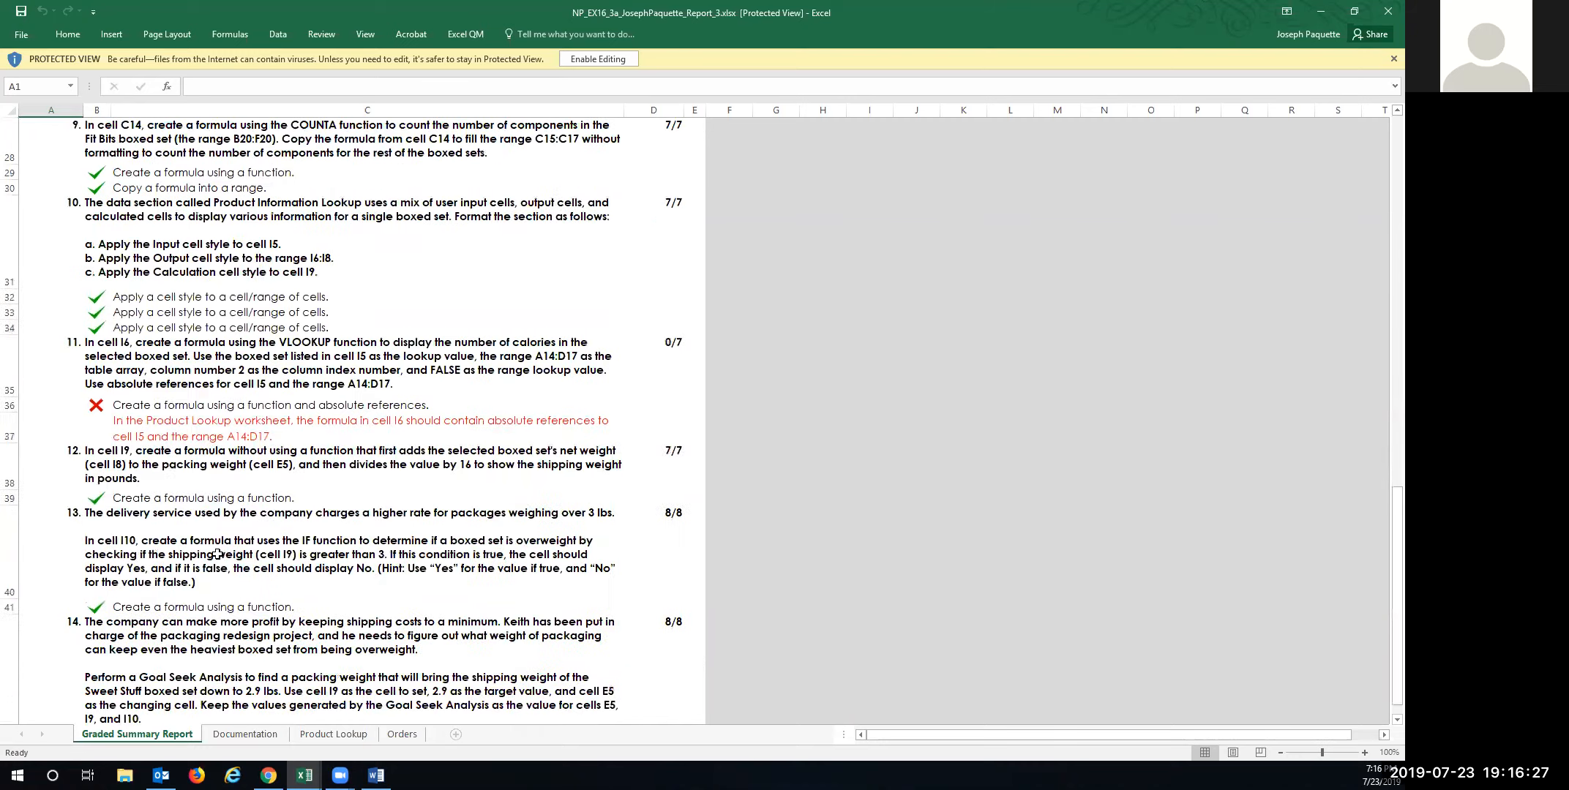
scroll(217, 555, up, 6)
scroll(217, 555, down, 10)
scroll(217, 554, up, 2)
scroll(583, 264, up, 3)
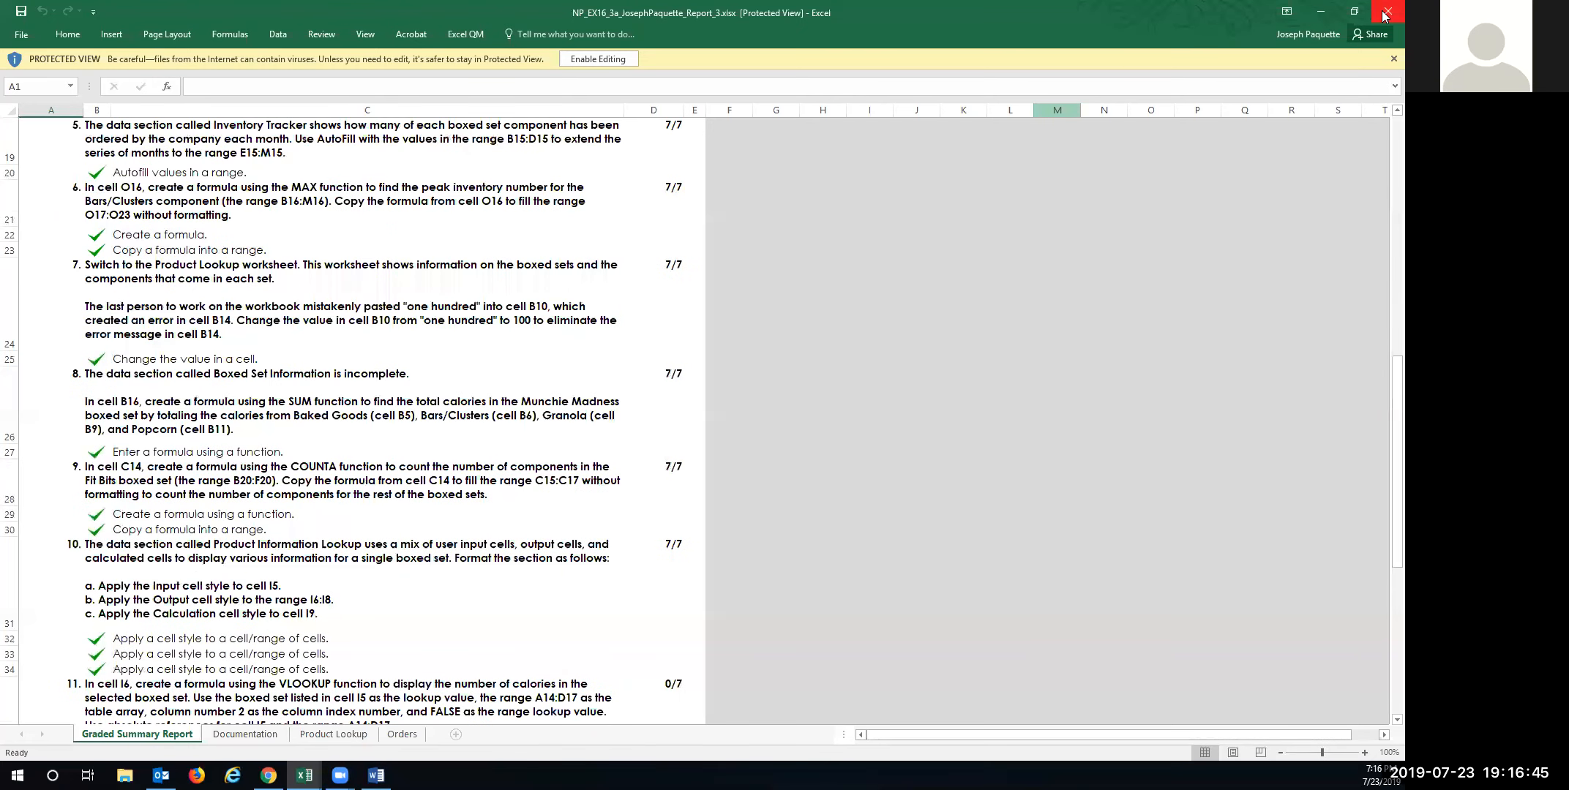
scroll(448, 373, down, 4)
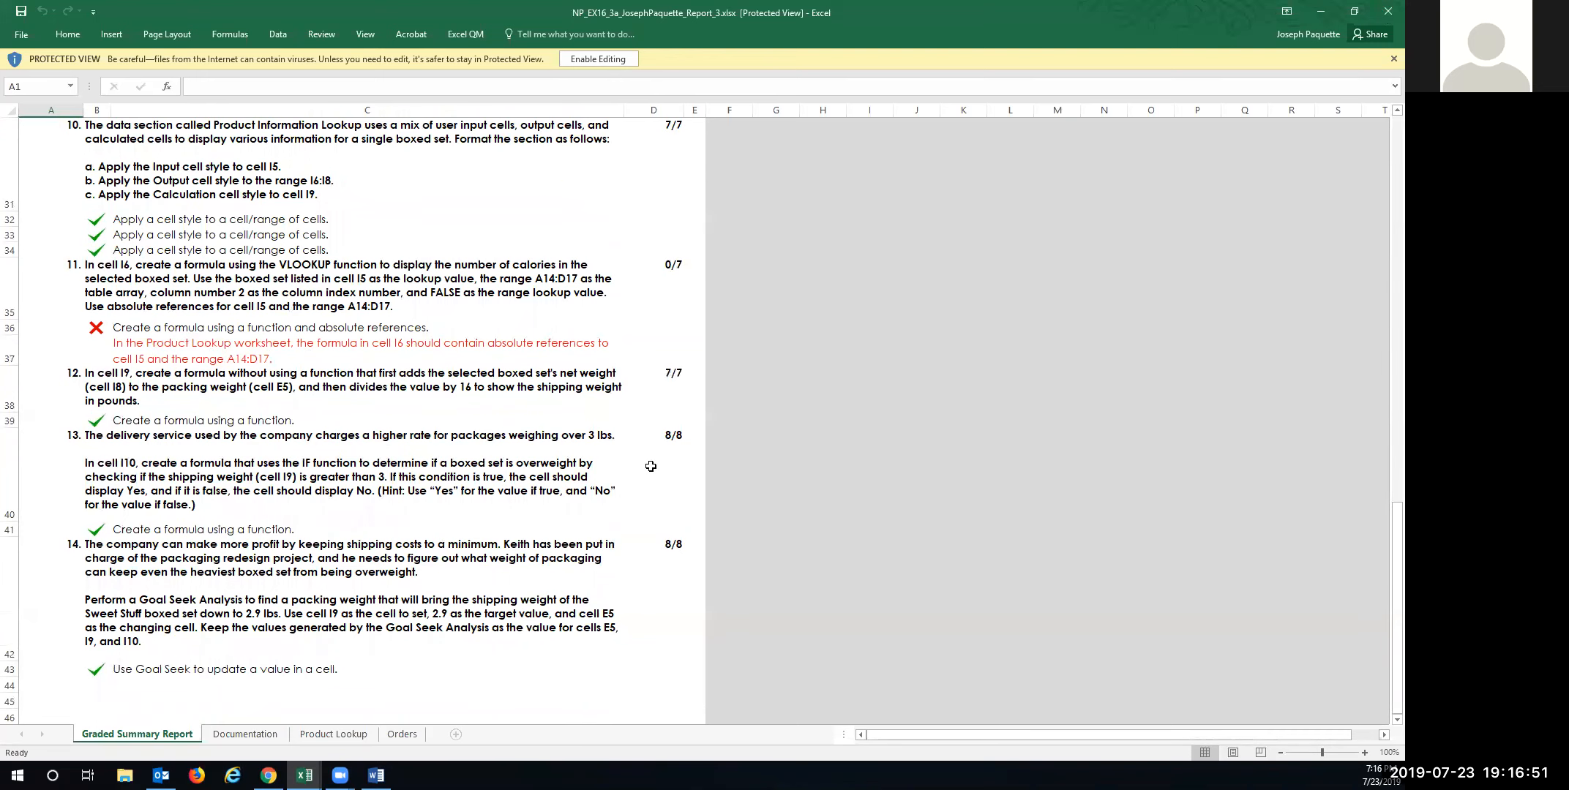
scroll(651, 466, up, 3)
scroll(650, 466, up, 7)
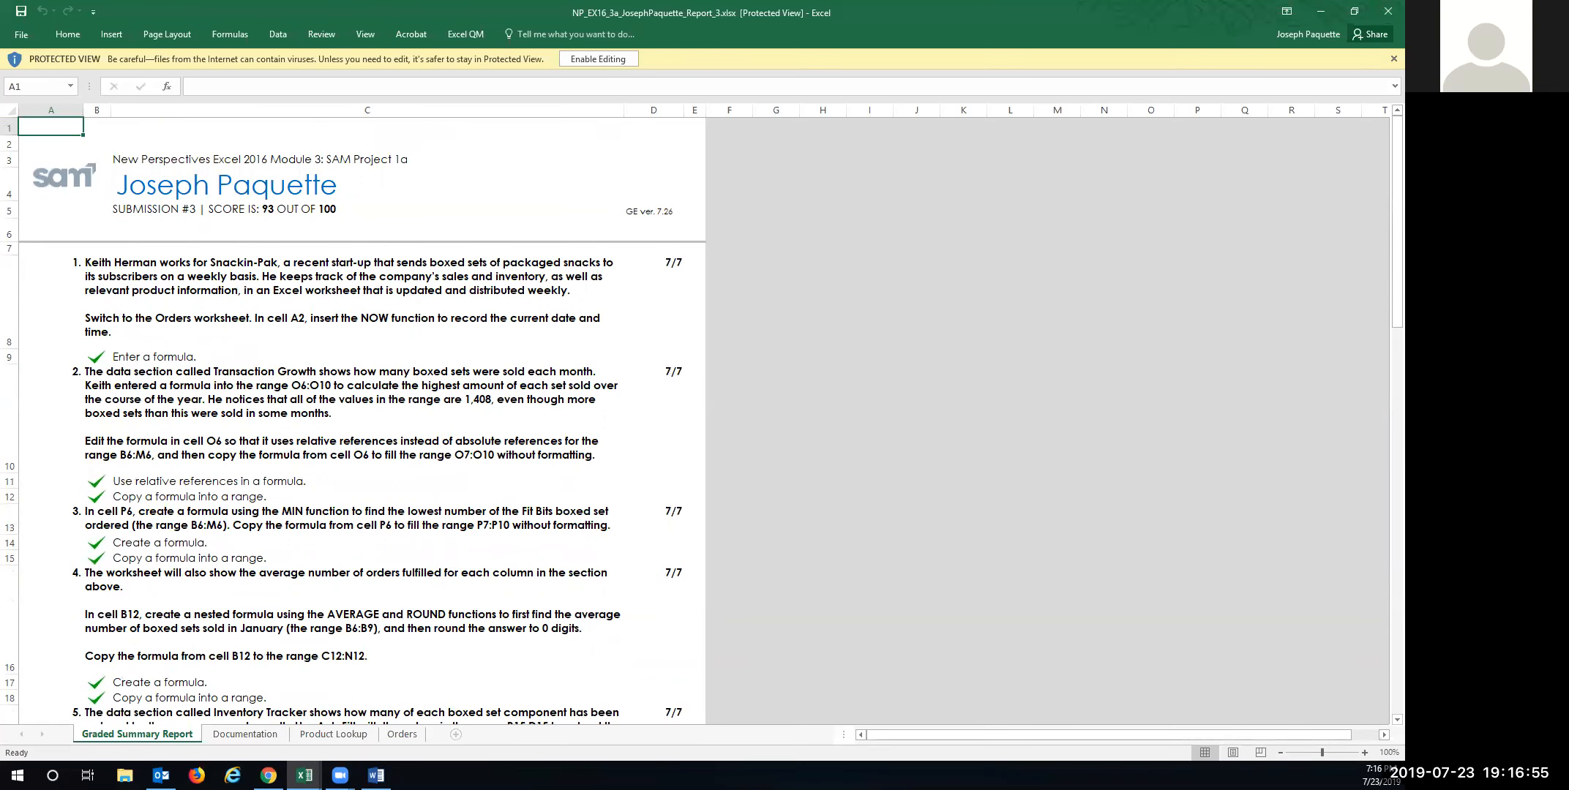
Close the graded report and the NP_EX16_3a workbook ending in _2, discarding unsaved changes.
click(1387, 12)
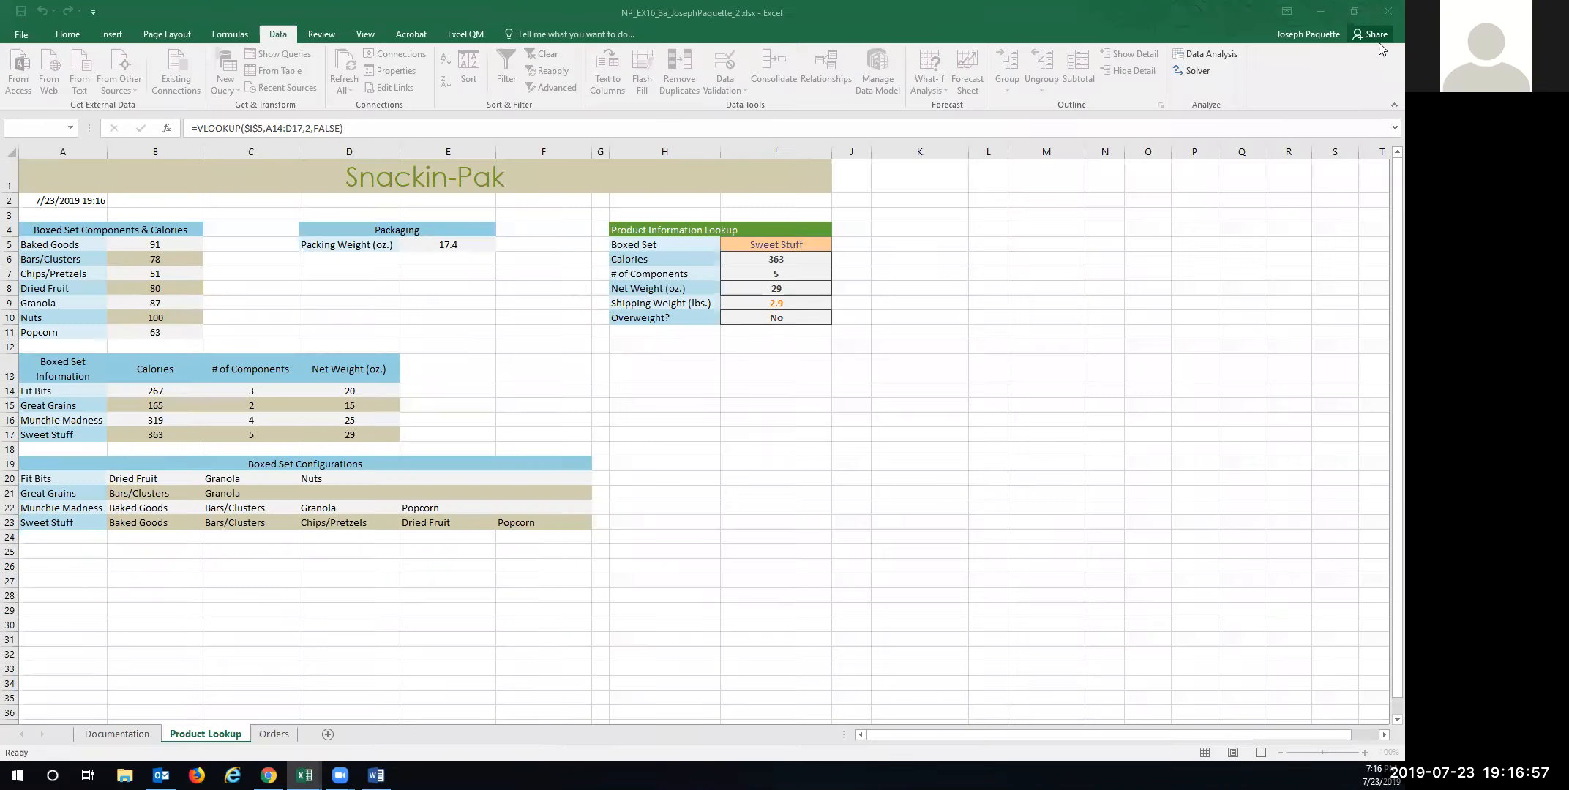
click(1385, 12)
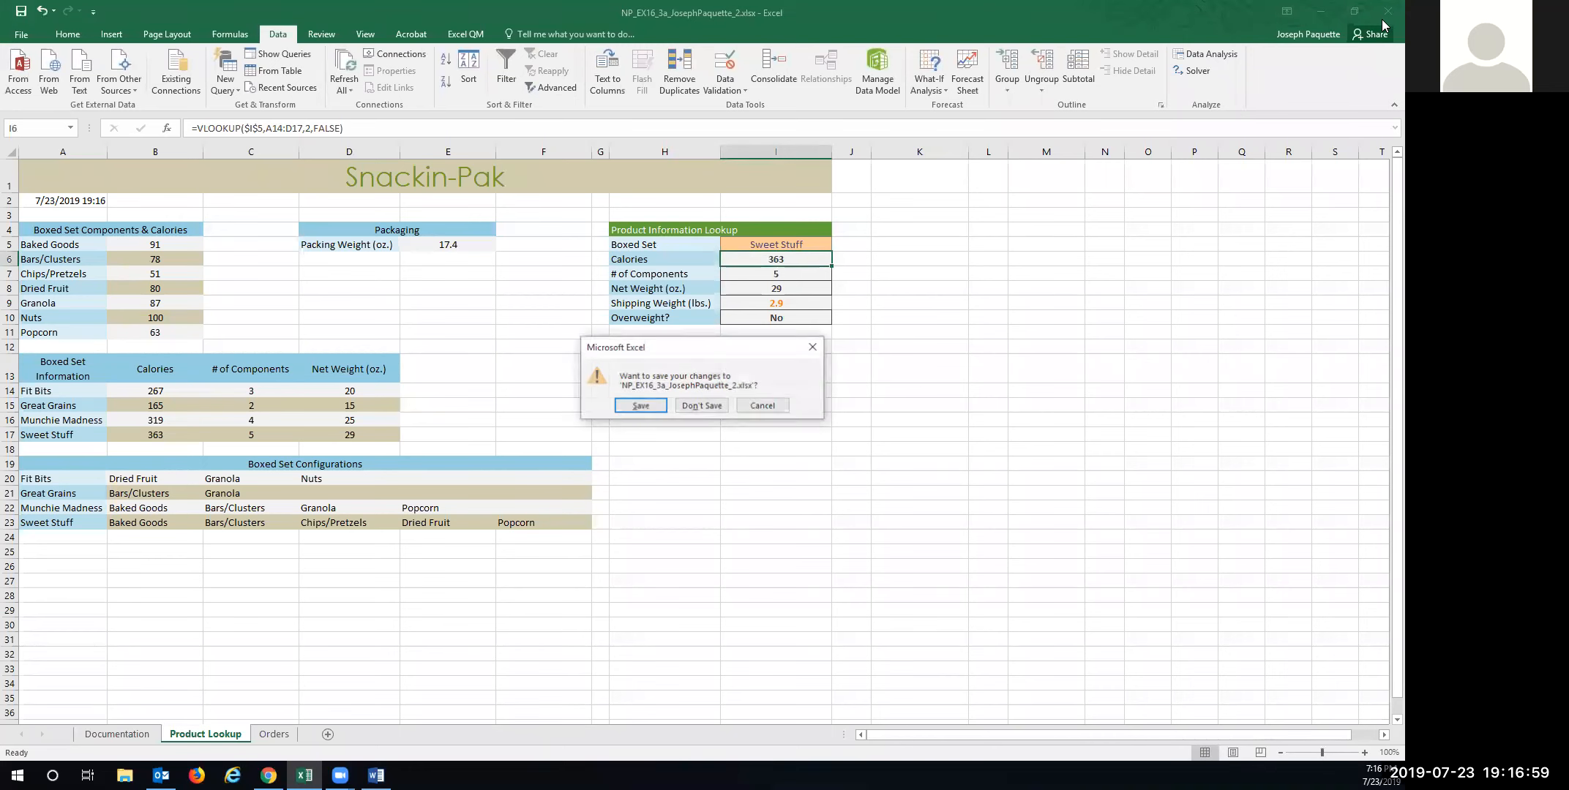
click(698, 407)
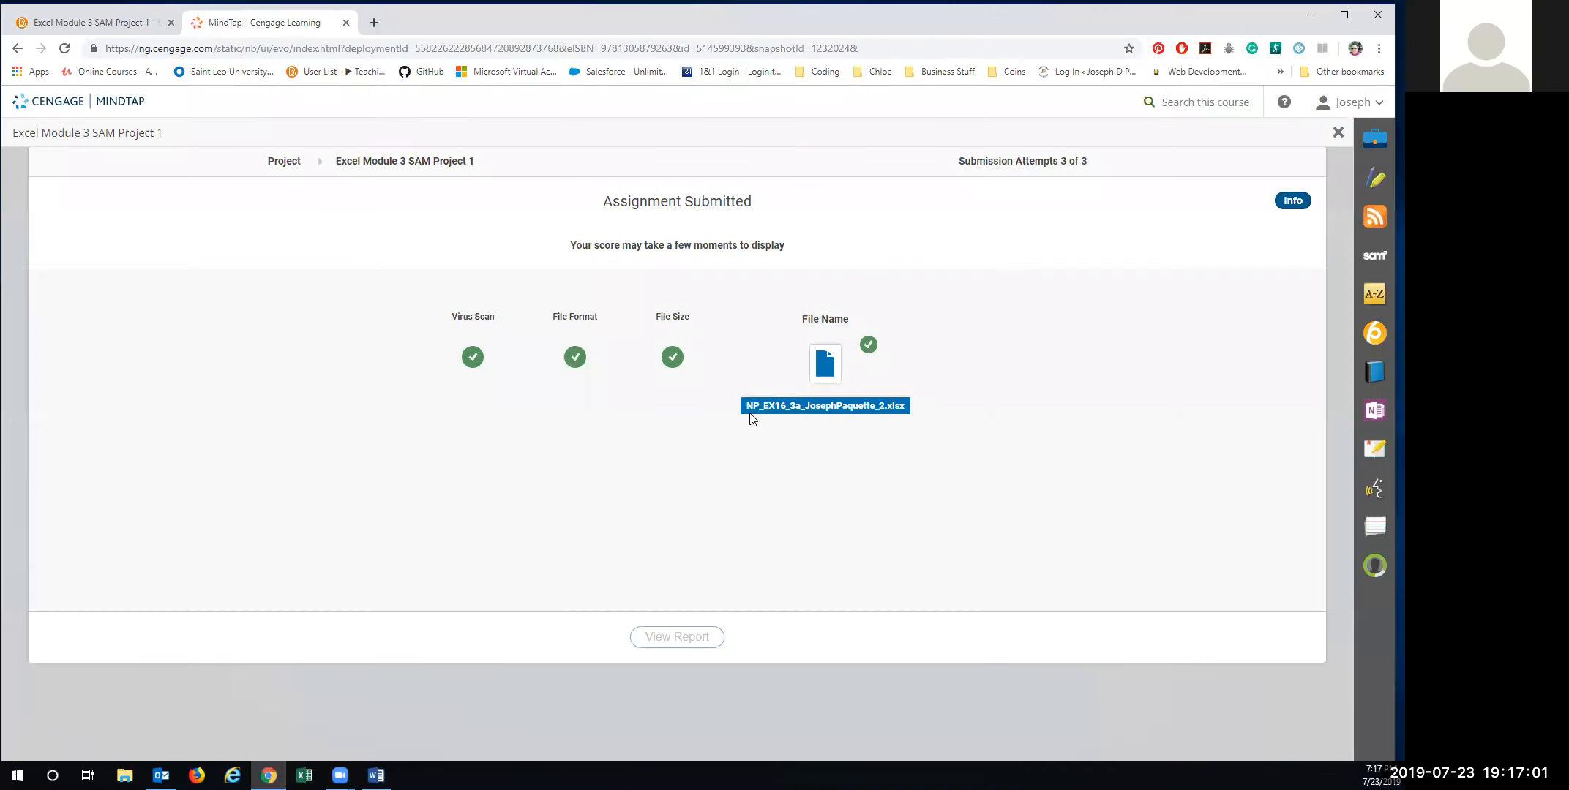